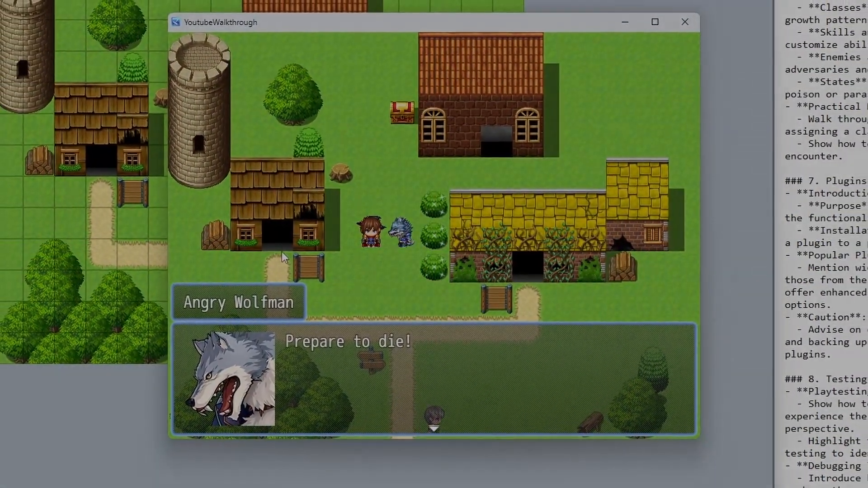
pyautogui.press('Return')
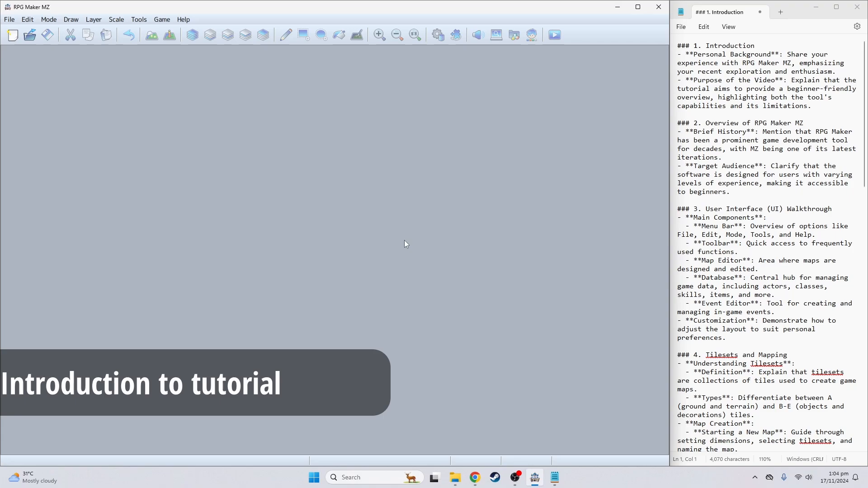
pyautogui.click(710, 107)
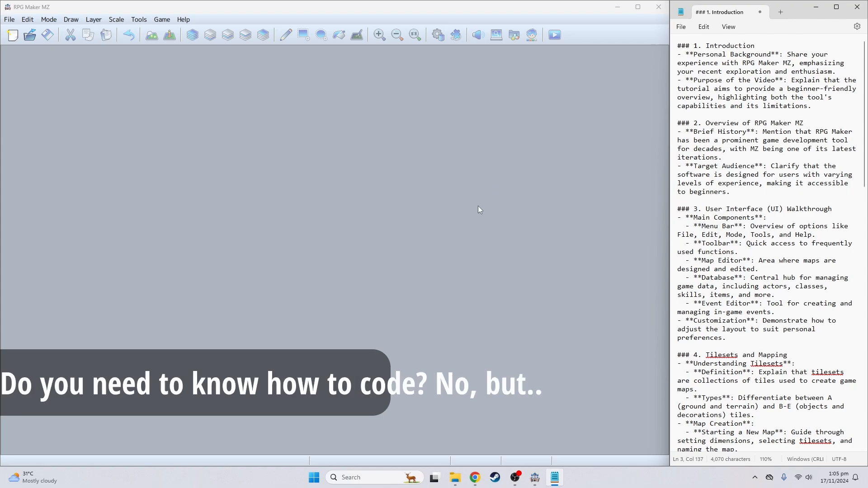
pyautogui.click(520, 204)
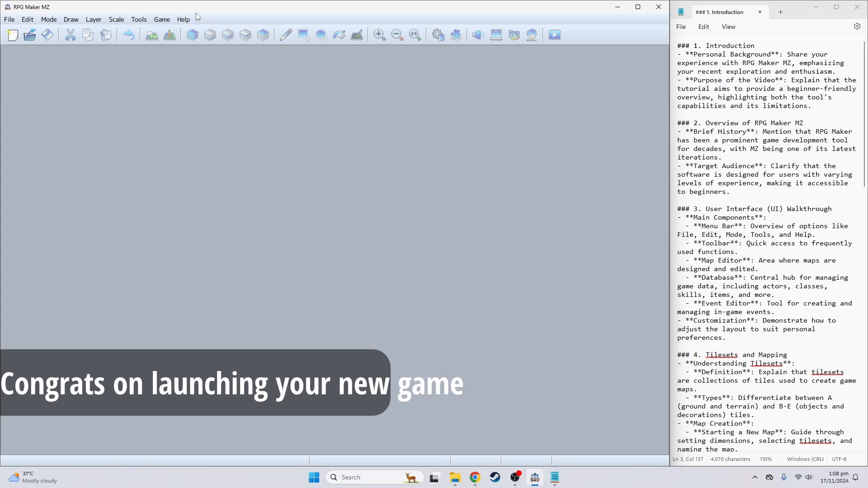
# - Check the program's version information and close it again
pyautogui.click(184, 19)
pyautogui.click(194, 70)
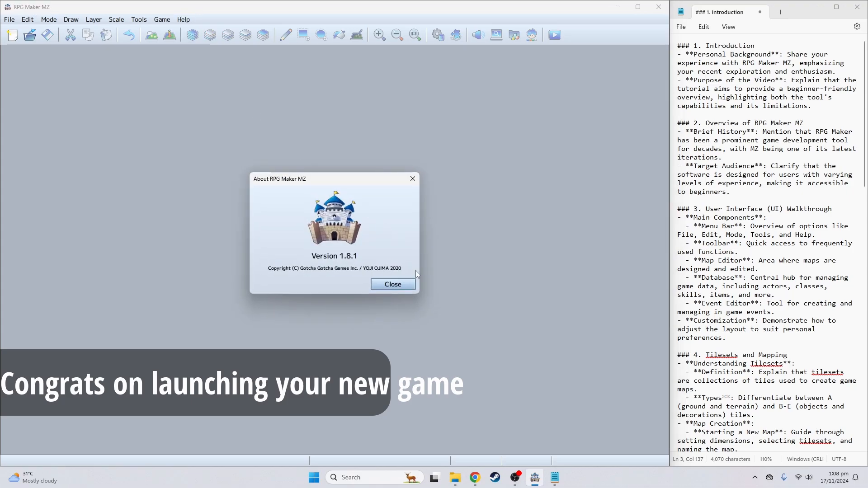
pyautogui.click(396, 285)
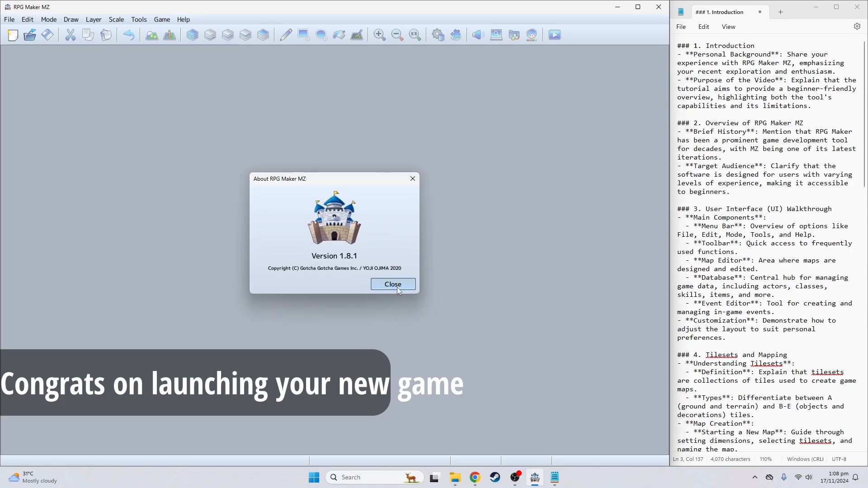
# - Create a new project with the name and game title YoutubeWalkthrough in the default location
pyautogui.click(13, 36)
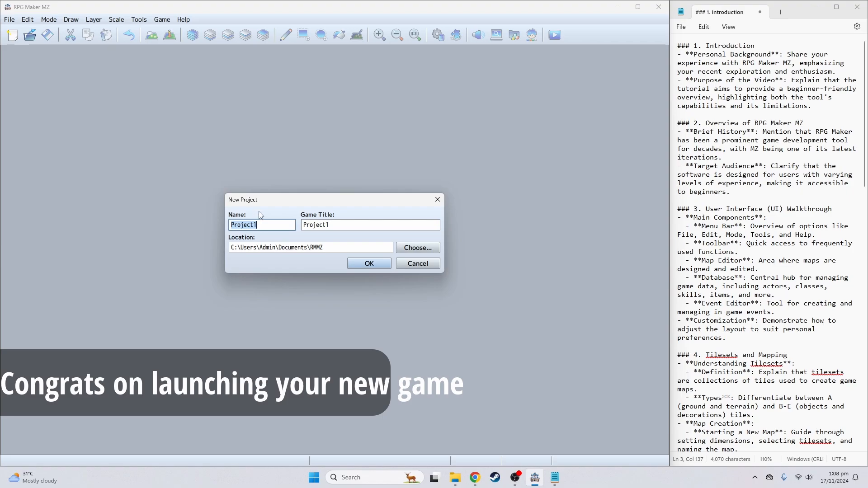
pyautogui.write('YoutubeWalkthrough')
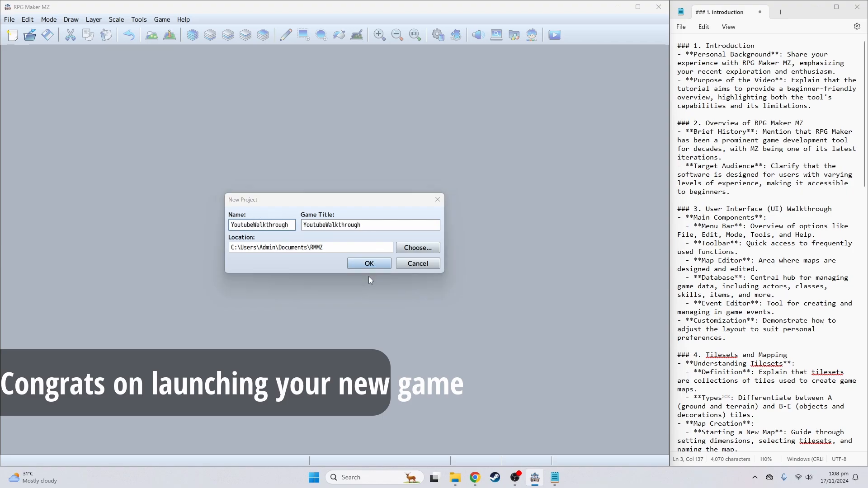
pyautogui.click(369, 265)
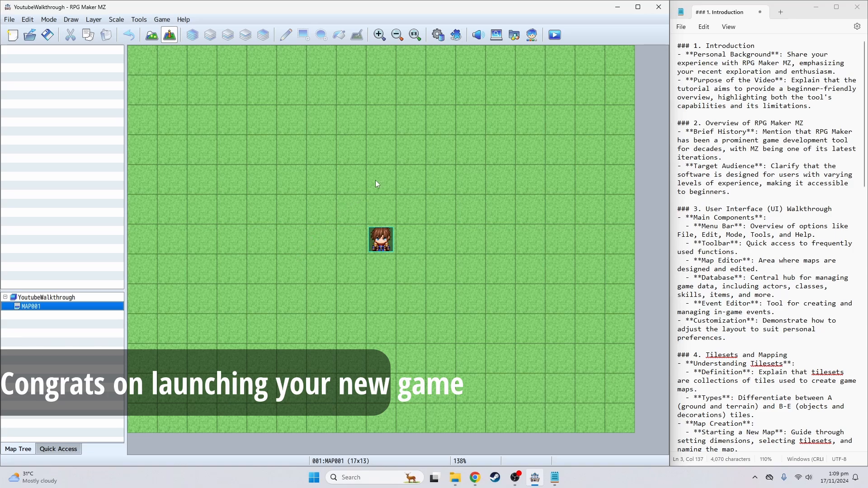
# - Playtest the project, start a new game and walk the party around the empty grass map
pyautogui.click(553, 38)
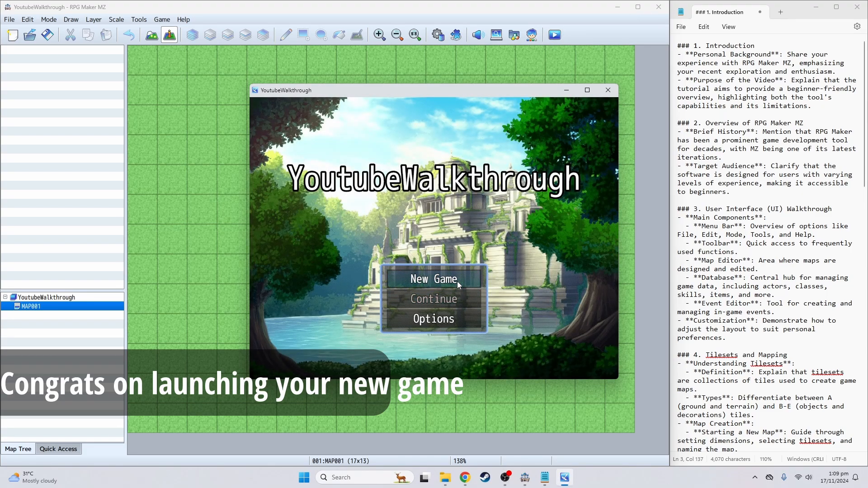
pyautogui.click(455, 280)
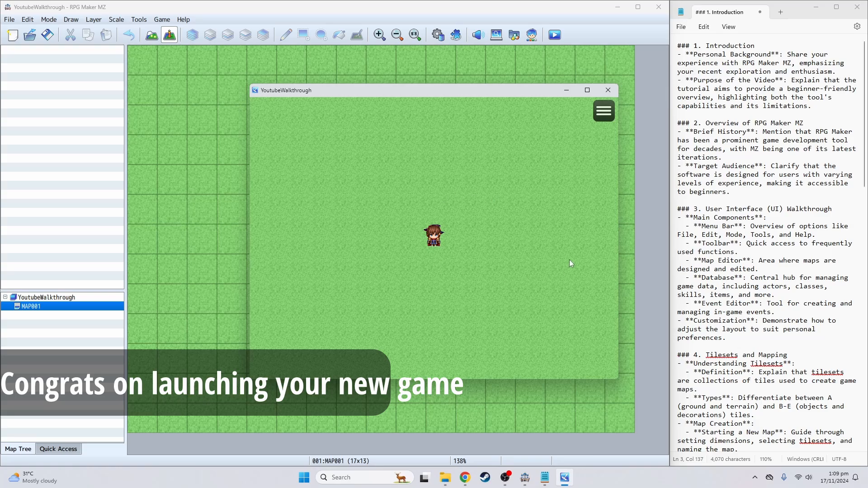
pyautogui.press('Left')
pyautogui.press('Up')
pyautogui.press('Up')
pyautogui.press('Up')
pyautogui.press('Right')
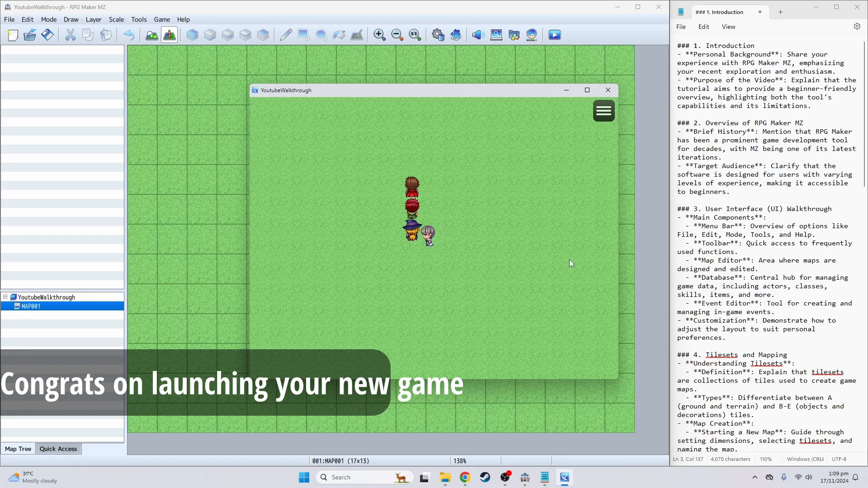
pyautogui.press('Right')
pyautogui.press('Down')
pyautogui.press('Down')
pyautogui.press('Down')
pyautogui.press('Left')
pyautogui.press('Left')
pyautogui.press('Left')
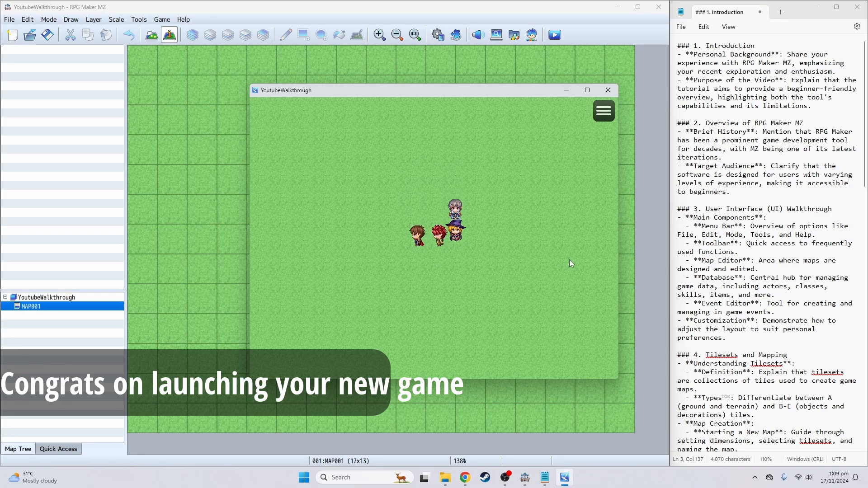
pyautogui.press('Down')
pyautogui.press('Right')
pyautogui.press('Down')
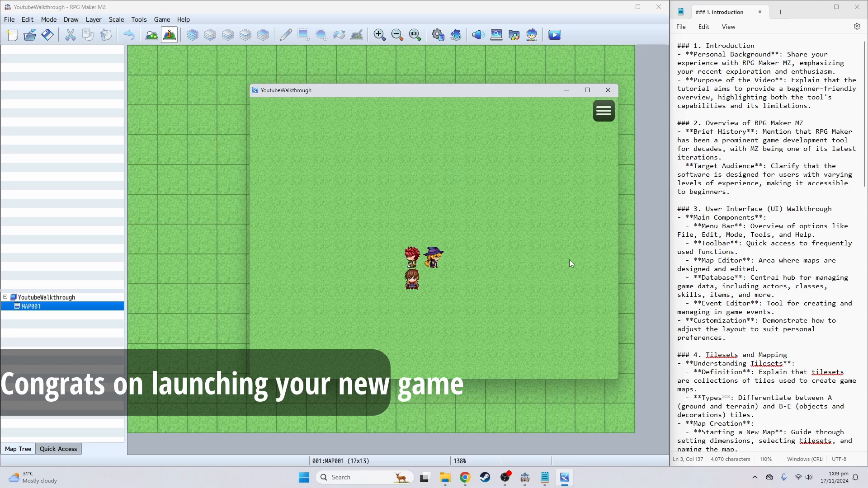
# - Examine the in-game item categories and the swordsman's skills during the playtest
pyautogui.press('Escape')
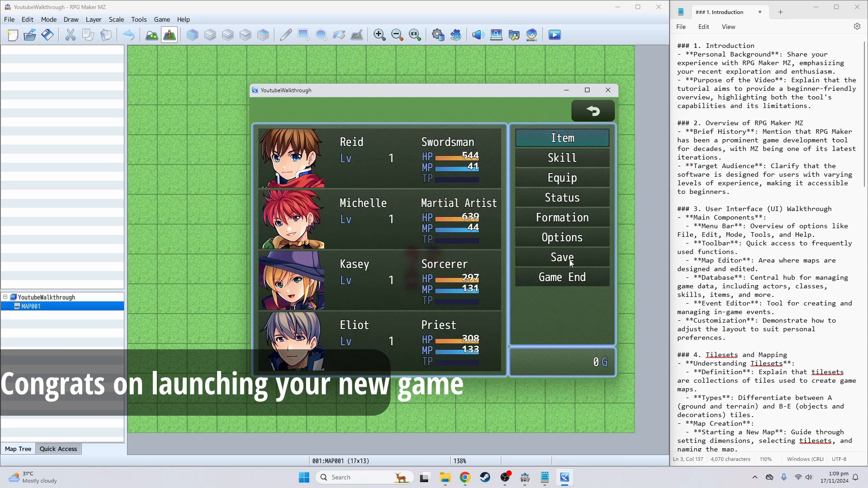
pyautogui.press('Return')
pyautogui.press('Right')
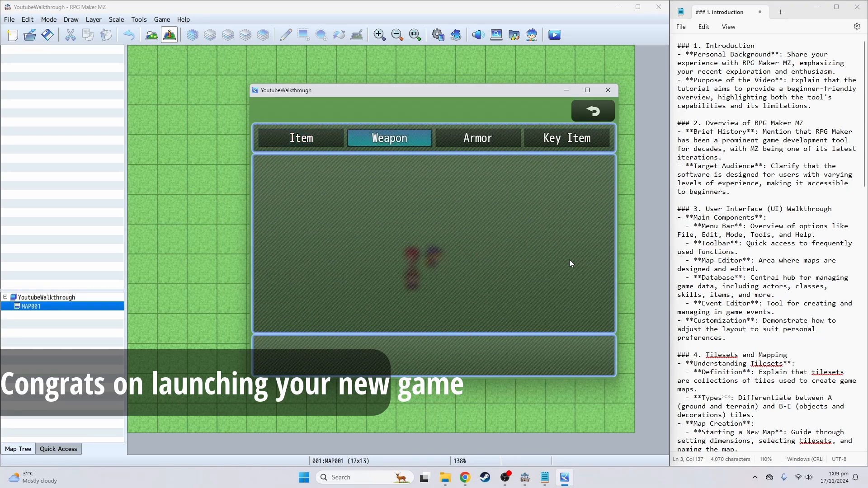
pyautogui.press('Escape')
pyautogui.press('Down')
pyautogui.press('Return')
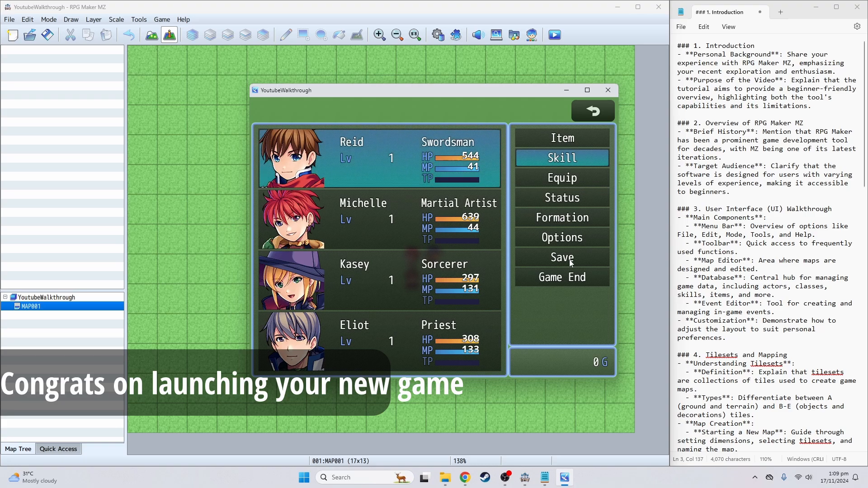
pyautogui.press('Return')
pyautogui.press('Escape')
# - Remove the Long Sword from the swordsman's weapon slot in the playtest and return to the main game menu
pyautogui.press('Down')
pyautogui.press('Return')
pyautogui.press('Return')
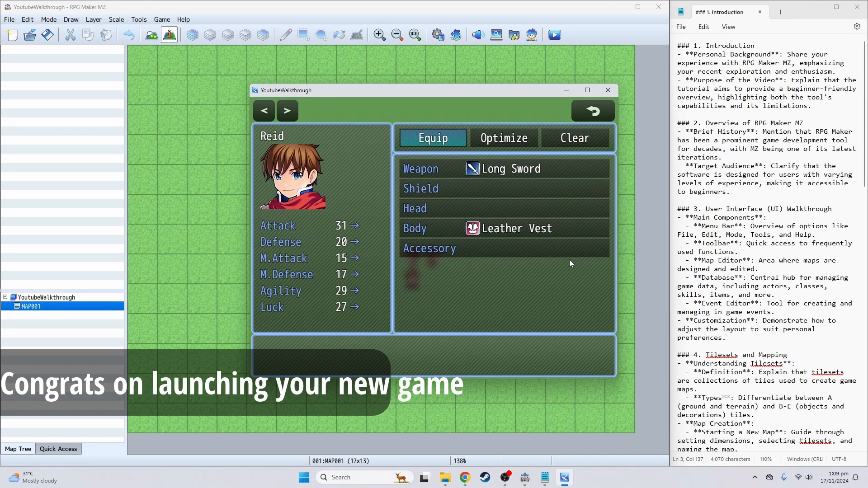
pyautogui.press('Return')
pyautogui.press('Return')
pyautogui.press('Escape')
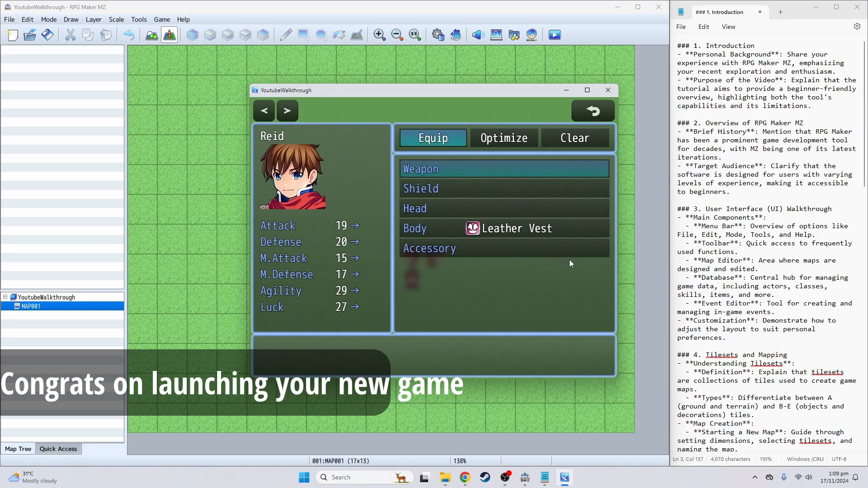
pyautogui.press('Escape')
pyautogui.press('Escape')
# - Examine the party formation and the game options in the playtest
pyautogui.press('Down')
pyautogui.press('Down')
pyautogui.press('Return')
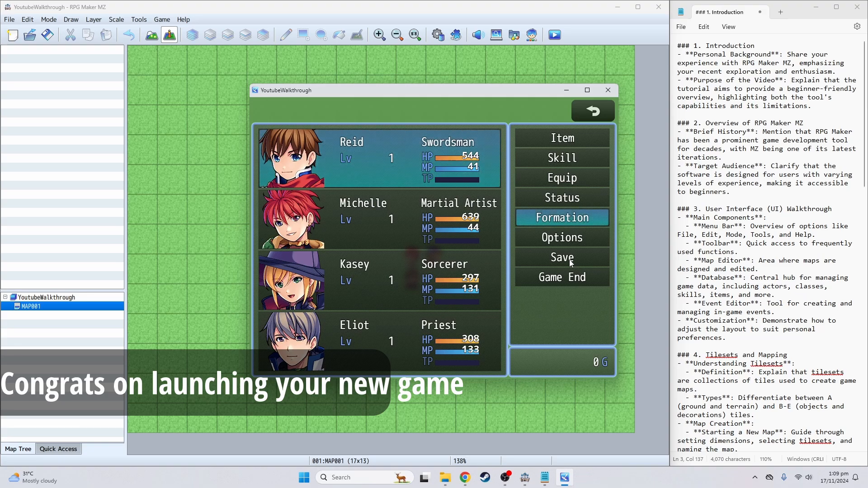
pyautogui.press('Down')
pyautogui.press('Return')
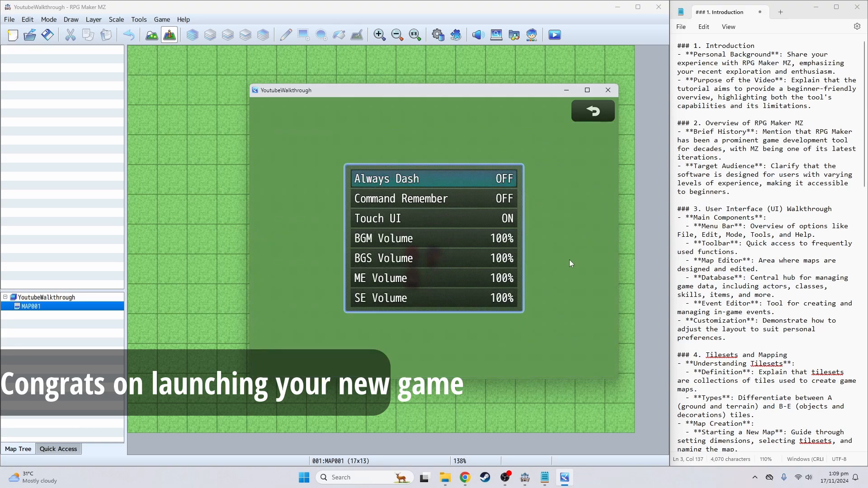
pyautogui.press('Escape')
# - End the test game, return to its title screen and close the playtest
pyautogui.press('Down')
pyautogui.press('Down')
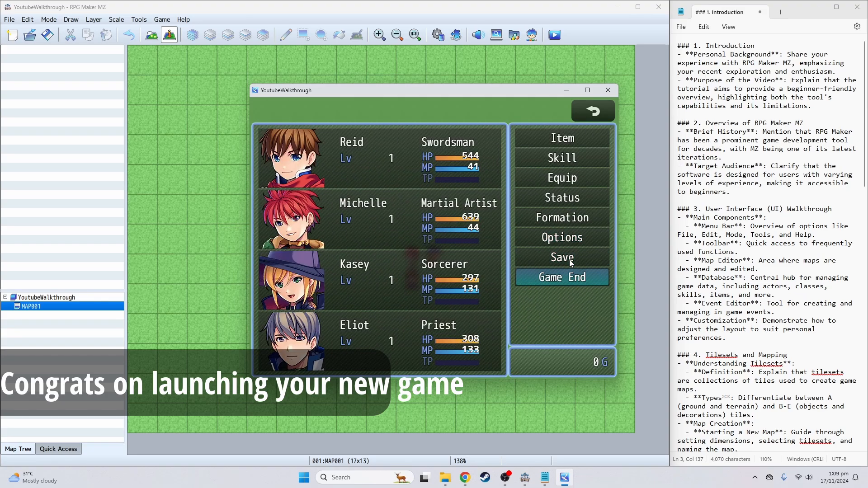
pyautogui.press('Return')
pyautogui.press('Return')
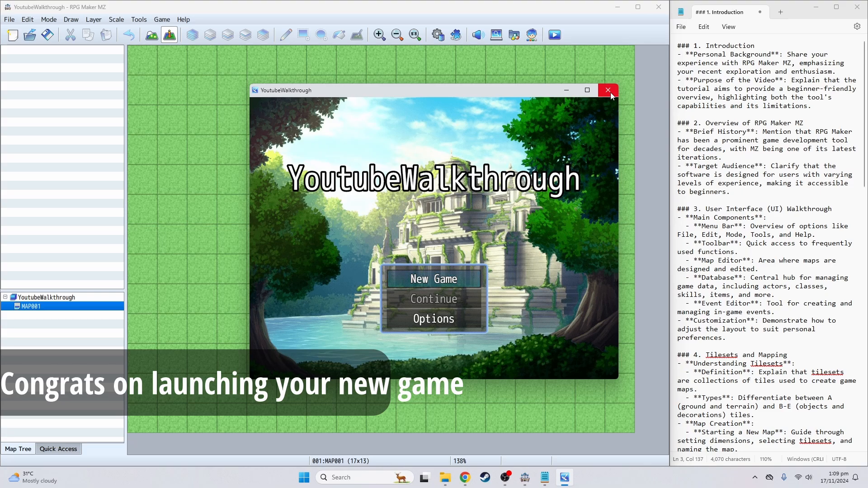
pyautogui.click(609, 92)
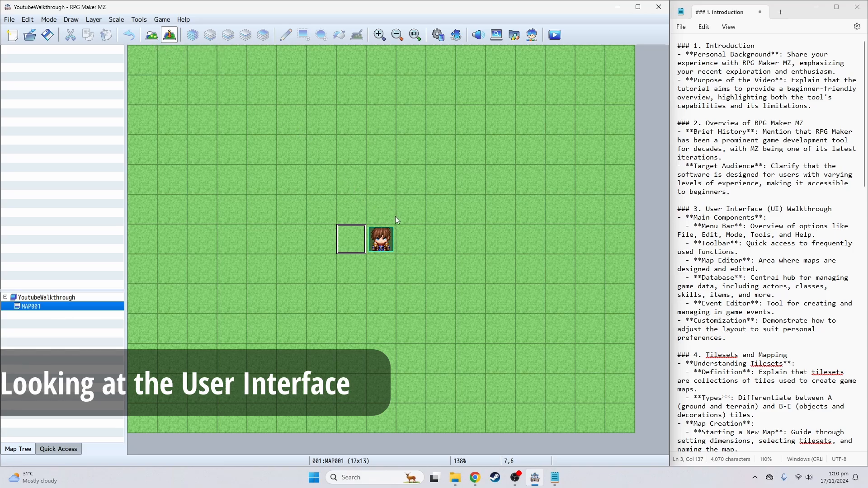
pyautogui.rightClick(35, 309)
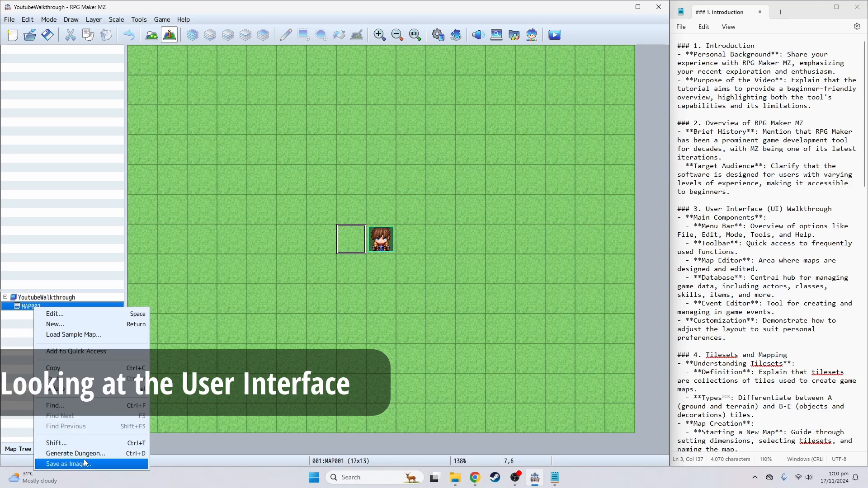
pyautogui.click(170, 271)
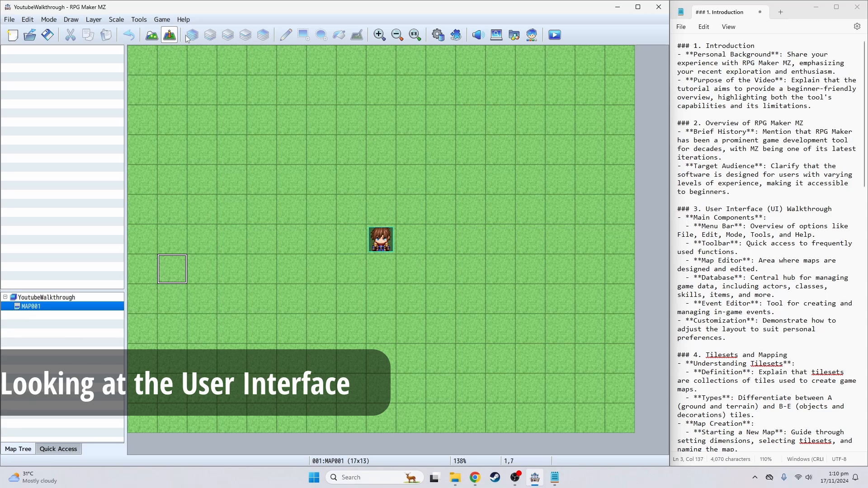
# - Switch to map editing and paint a 3-by-3-tile water pond with a one-tile-wide channel running to the map's east edge
pyautogui.click(154, 40)
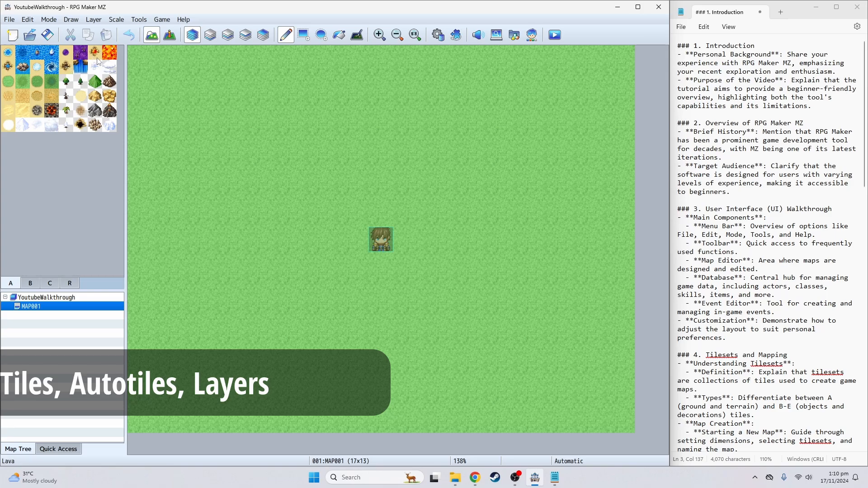
pyautogui.click(8, 57)
pyautogui.click(224, 105)
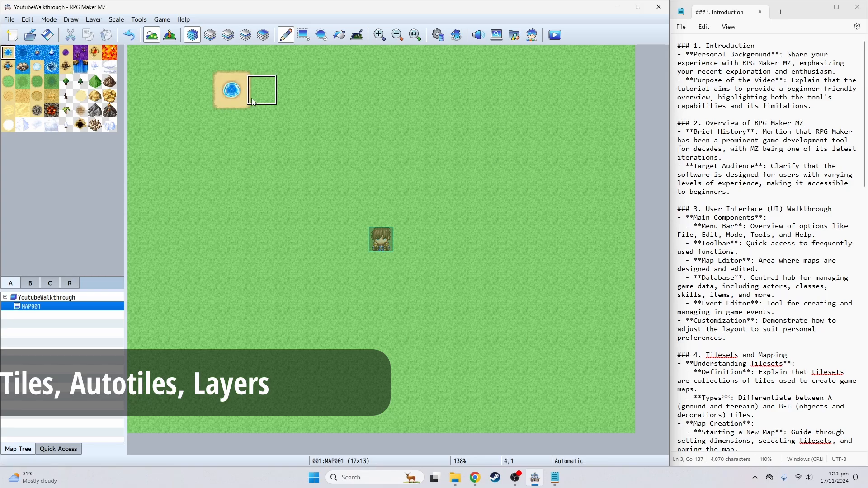
pyautogui.moveTo(252, 102)
pyautogui.mouseDown()
pyautogui.moveTo(260, 96)
pyautogui.moveTo(252, 121)
pyautogui.moveTo(205, 91)
pyautogui.moveTo(206, 133)
pyautogui.moveTo(213, 162)
pyautogui.moveTo(266, 161)
pyautogui.mouseUp()
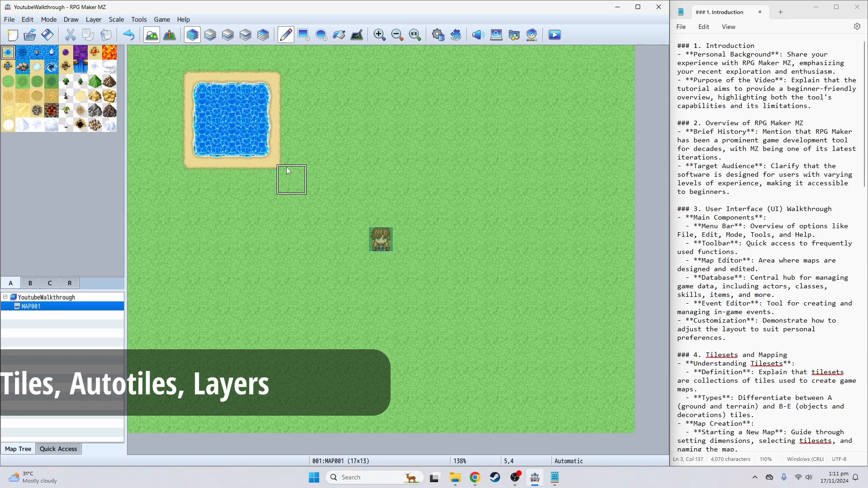
pyautogui.moveTo(233, 120); pyautogui.dragTo(622, 120)
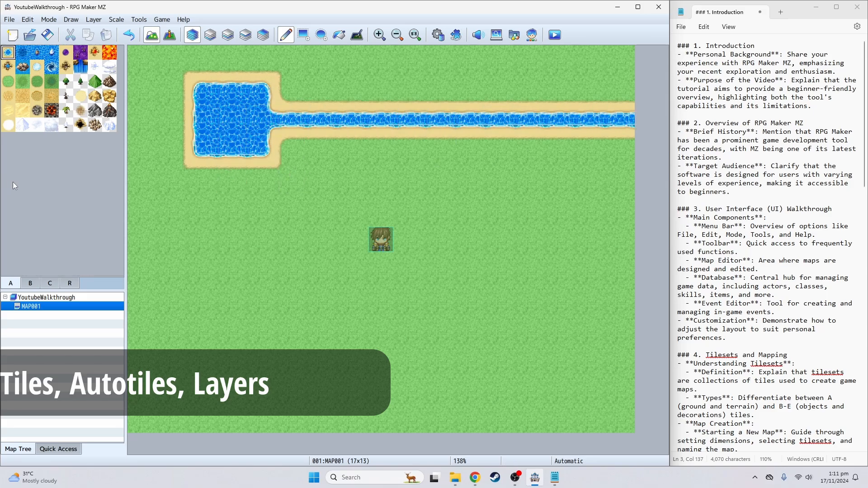
# - Paint seven rock tiles along the channel beside the pond and surround them with deep water reaching the map's north edge
pyautogui.moveTo(291, 120); pyautogui.dragTo(470, 120)
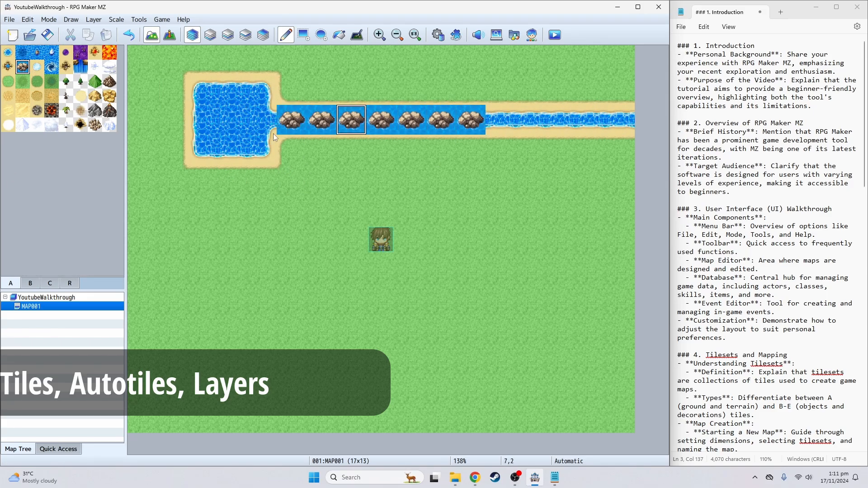
pyautogui.click(22, 52)
pyautogui.moveTo(285, 90)
pyautogui.mouseDown()
pyautogui.moveTo(398, 90)
pyautogui.moveTo(489, 105)
pyautogui.moveTo(380, 146)
pyautogui.moveTo(260, 89)
pyautogui.moveTo(538, 97)
pyautogui.moveTo(559, 153)
pyautogui.moveTo(529, 124)
pyautogui.moveTo(495, 120)
pyautogui.mouseUp()
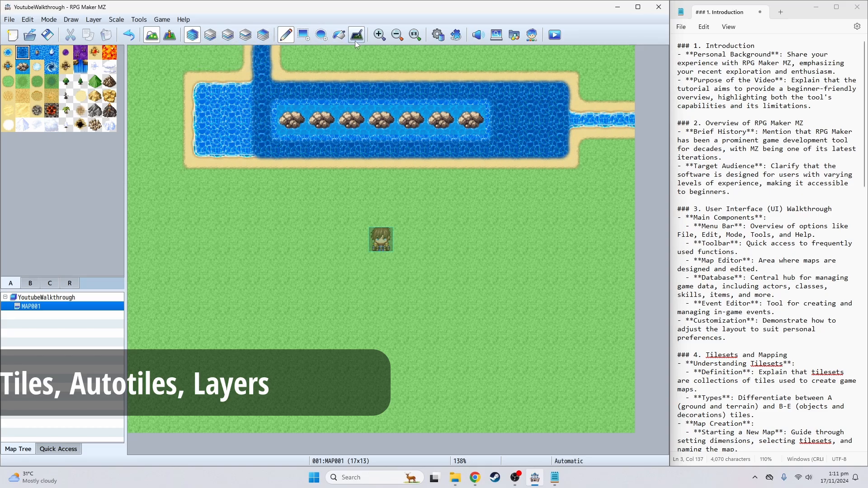
# - Draw a 3-by-3-tile deep-water rectangle below the lake's east end and an elliptical pond about 4 by 3 tiles in the southwest
pyautogui.click(305, 35)
pyautogui.moveTo(588, 180); pyautogui.dragTo(521, 244)
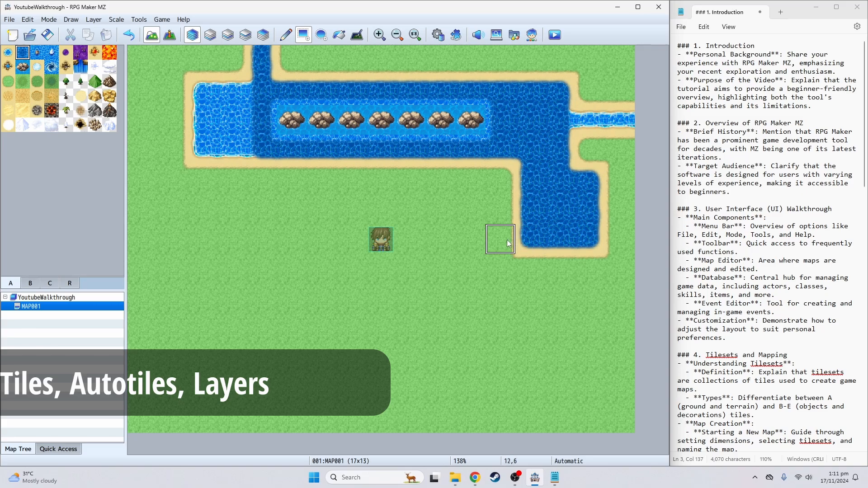
pyautogui.click(321, 34)
pyautogui.moveTo(172, 233); pyautogui.dragTo(174, 271)
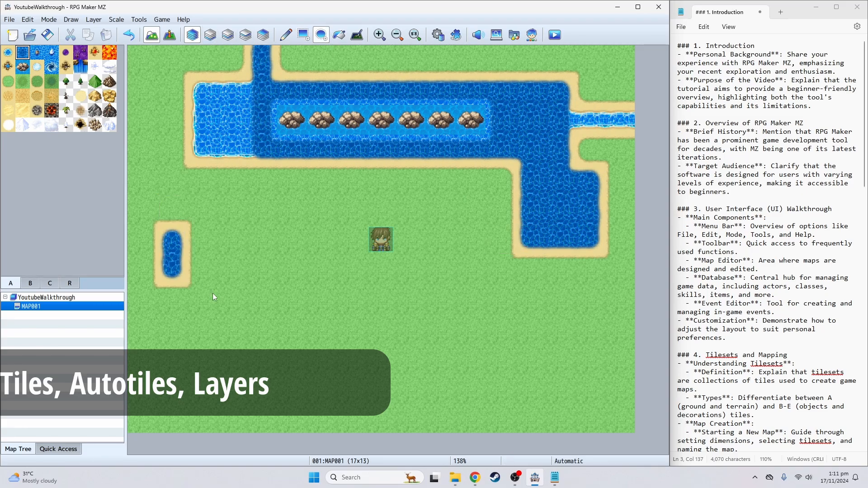
pyautogui.moveTo(212, 293); pyautogui.dragTo(258, 307)
# - Paint deep water freehand with the pencil to connect the southwest pond to the upper lake
pyautogui.click(285, 35)
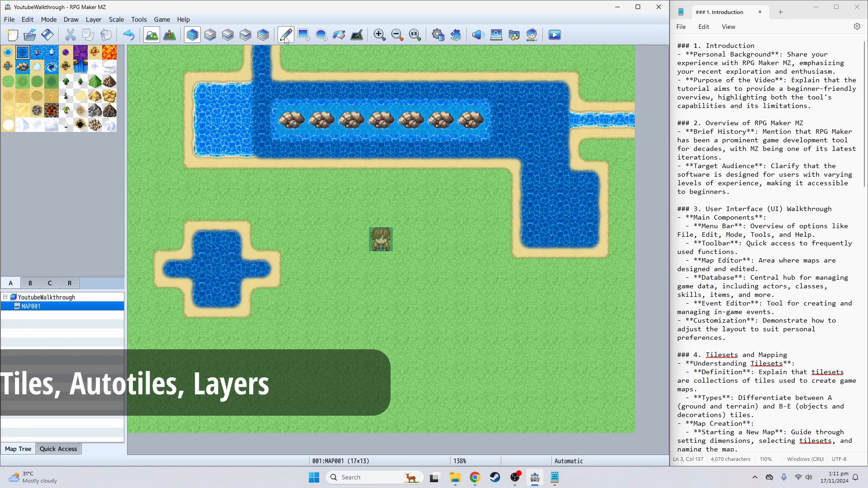
pyautogui.moveTo(171, 179)
pyautogui.mouseDown()
pyautogui.moveTo(217, 199)
pyautogui.moveTo(176, 175)
pyautogui.moveTo(177, 151)
pyautogui.mouseUp()
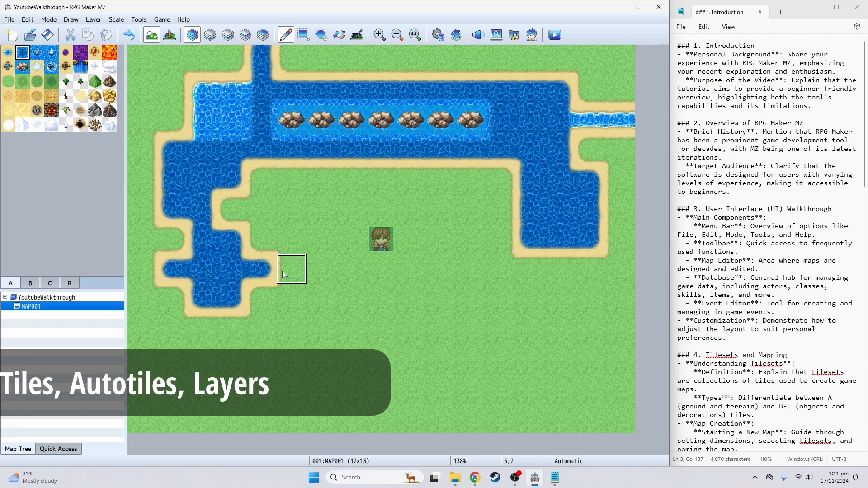
# - Extend the deep water up the lake's western edge and place a single grass tile as an island in it
pyautogui.moveTo(204, 118)
pyautogui.mouseDown()
pyautogui.moveTo(176, 118)
pyautogui.moveTo(189, 114)
pyautogui.moveTo(170, 87)
pyautogui.mouseUp()
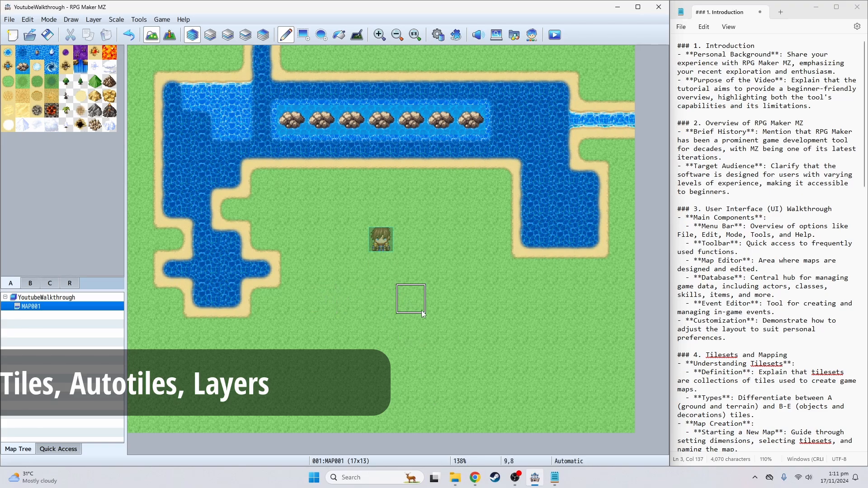
pyautogui.click(202, 149)
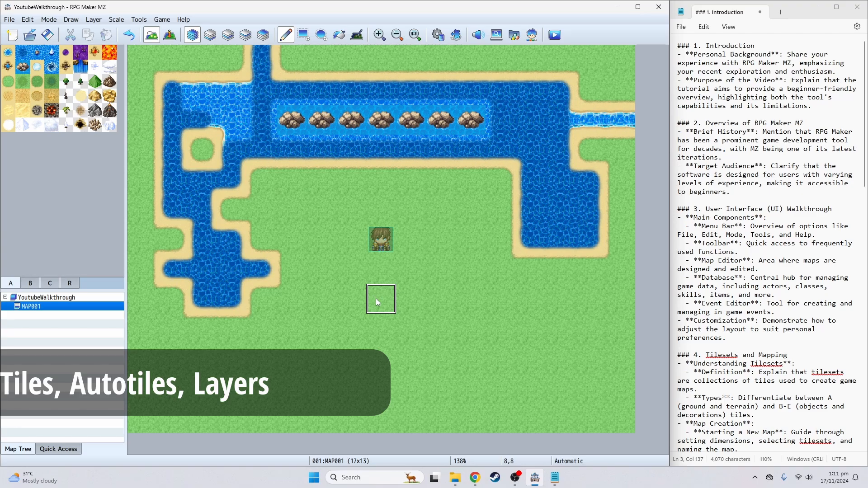
# - Copy a 6-by-5-tile block of grass, stamp it over the southwest pond and paint grass over the lake's western part
pyautogui.moveTo(432, 296)
pyautogui.mouseDown(button='right')
pyautogui.moveTo(507, 373)
pyautogui.moveTo(577, 419)
pyautogui.mouseUp(button='right')
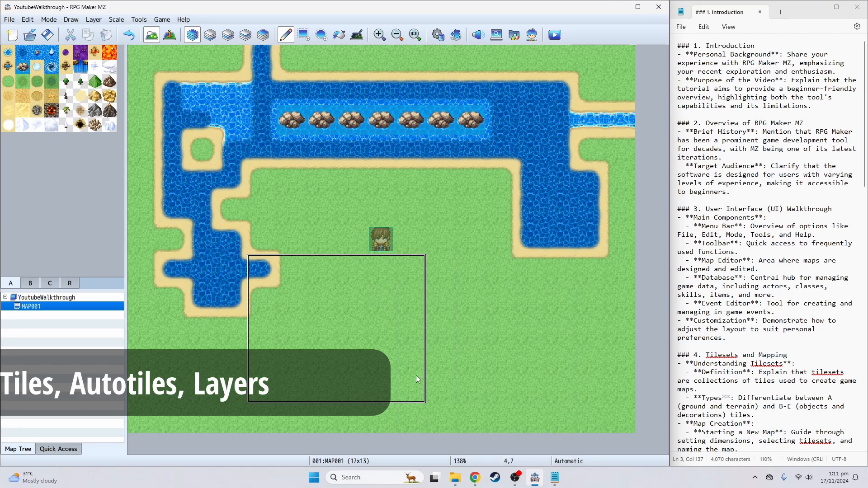
pyautogui.click(286, 316)
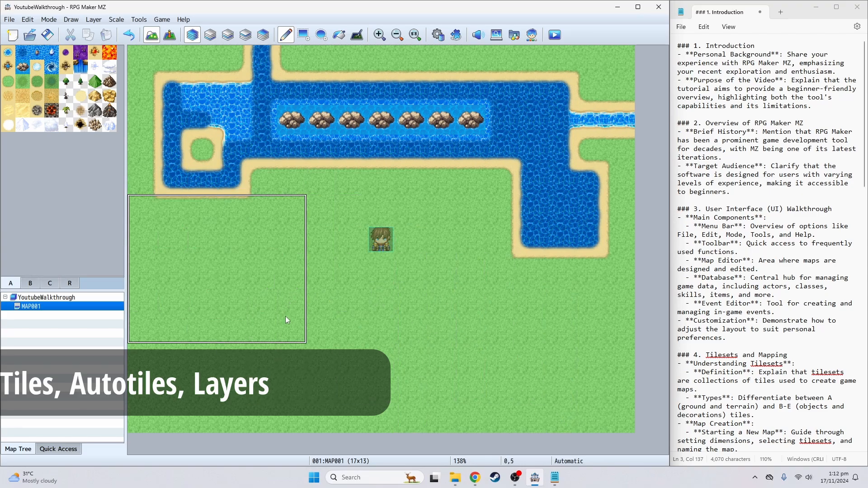
pyautogui.rightClick(340, 318)
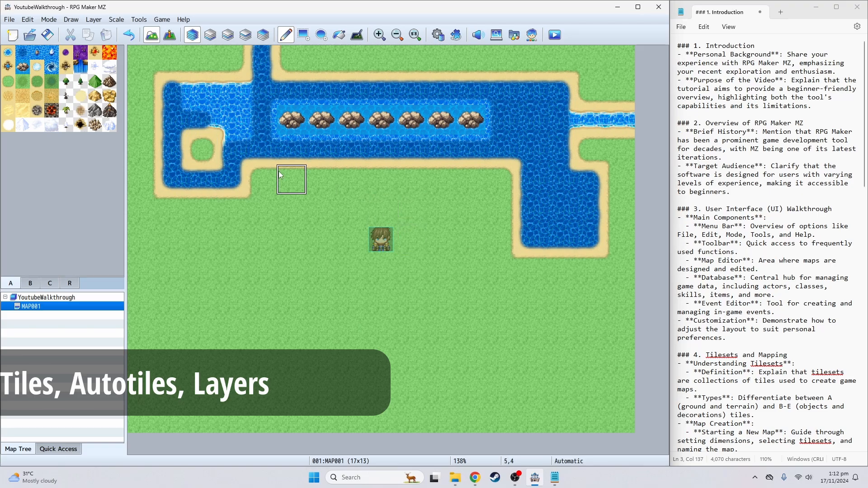
pyautogui.moveTo(267, 93)
pyautogui.mouseDown()
pyautogui.moveTo(245, 122)
pyautogui.moveTo(199, 90)
pyautogui.moveTo(199, 145)
pyautogui.moveTo(228, 186)
pyautogui.moveTo(228, 149)
pyautogui.mouseUp()
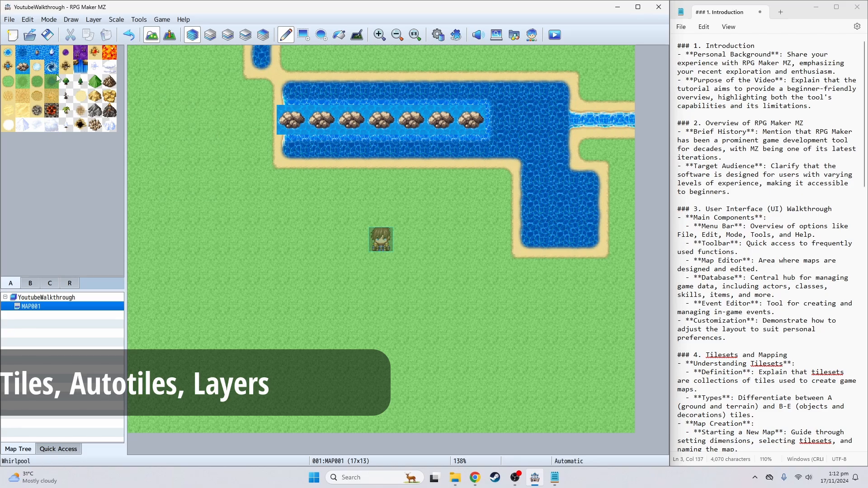
# - Paint an eight-tile sandy patch in the cleared area west of the rocks and set one deep-water tile into it
pyautogui.click(25, 96)
pyautogui.moveTo(198, 149); pyautogui.dragTo(184, 144)
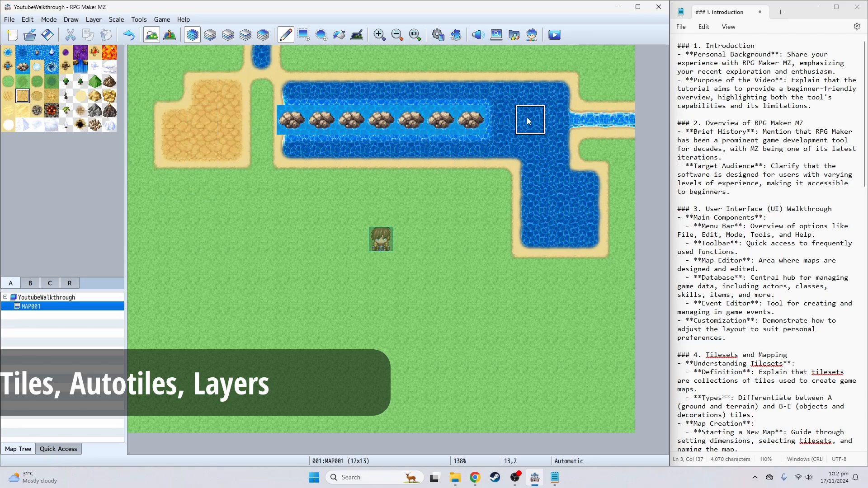
pyautogui.click(215, 119)
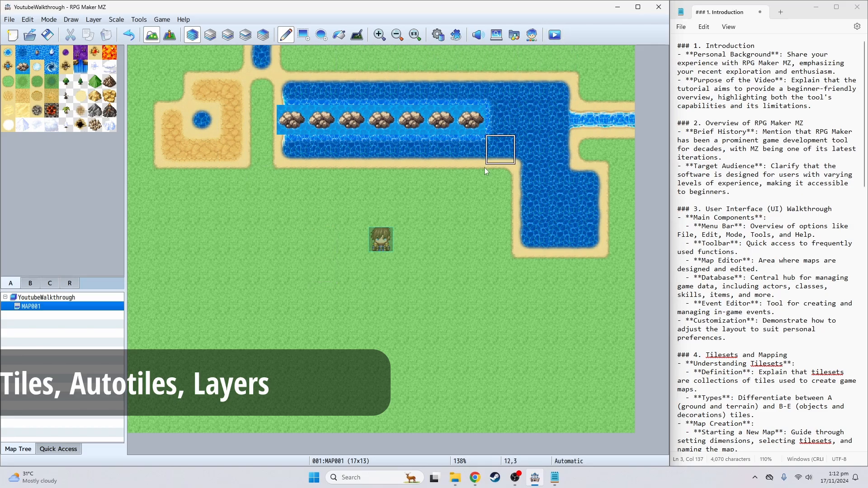
# - Launch a playtest, save the changes to the game and start a new game
pyautogui.click(556, 39)
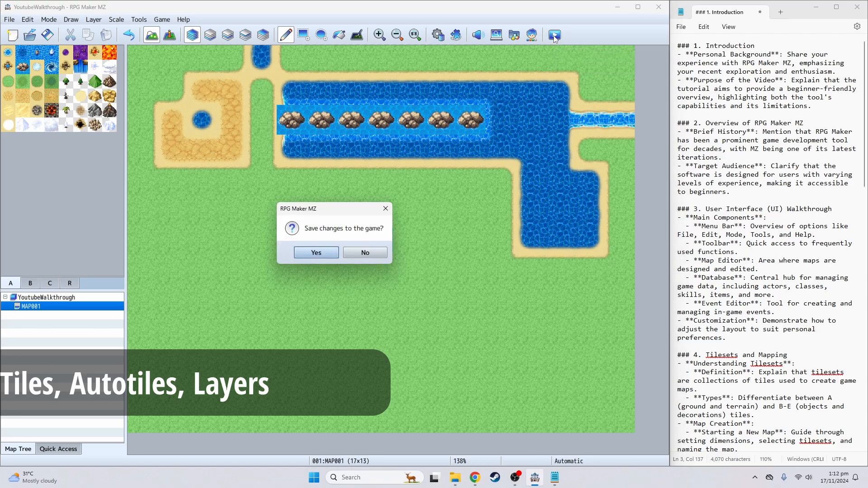
pyautogui.click(316, 253)
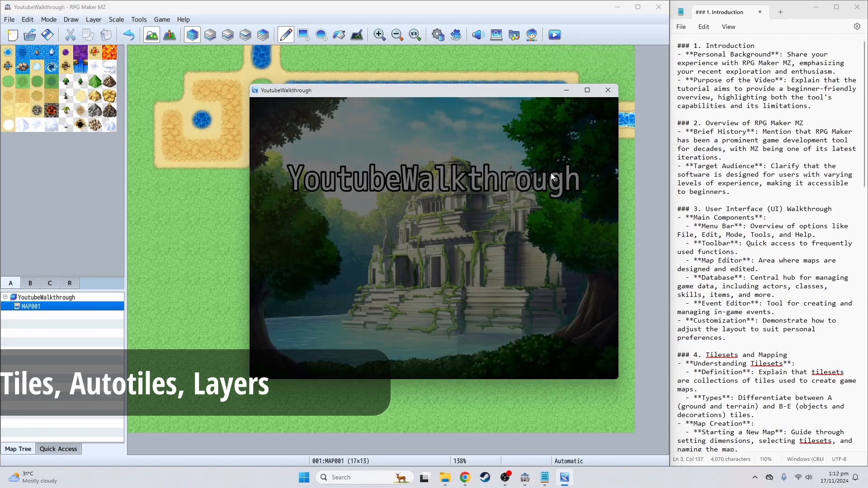
pyautogui.press('Up')
pyautogui.press('Return')
pyautogui.press('Escape')
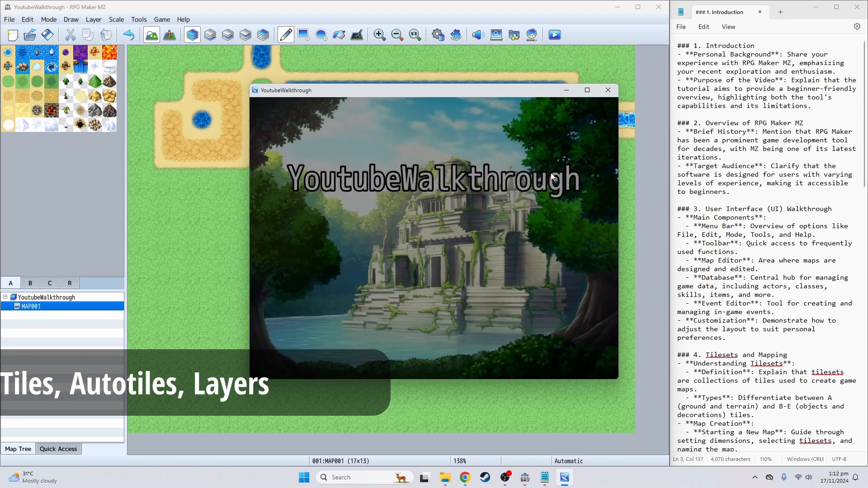
pyautogui.press('Up')
pyautogui.press('Up')
pyautogui.press('Return')
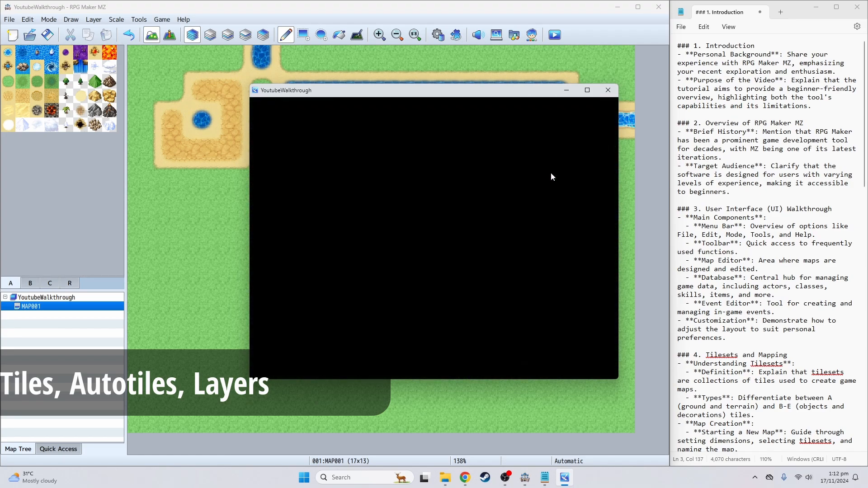
# - Test moving the party toward the lake's south shore with direction controls and by choosing destination tiles on the map
pyautogui.press('Up')
pyautogui.press('Up')
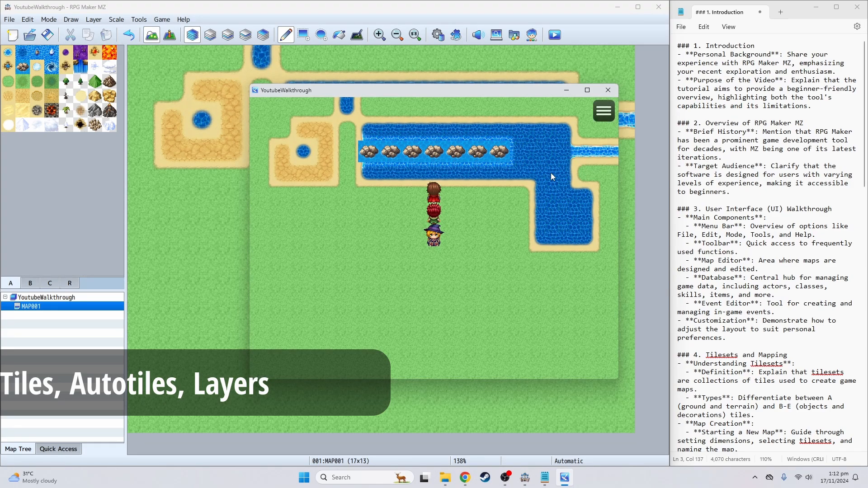
pyautogui.press('Down')
pyautogui.press('Up')
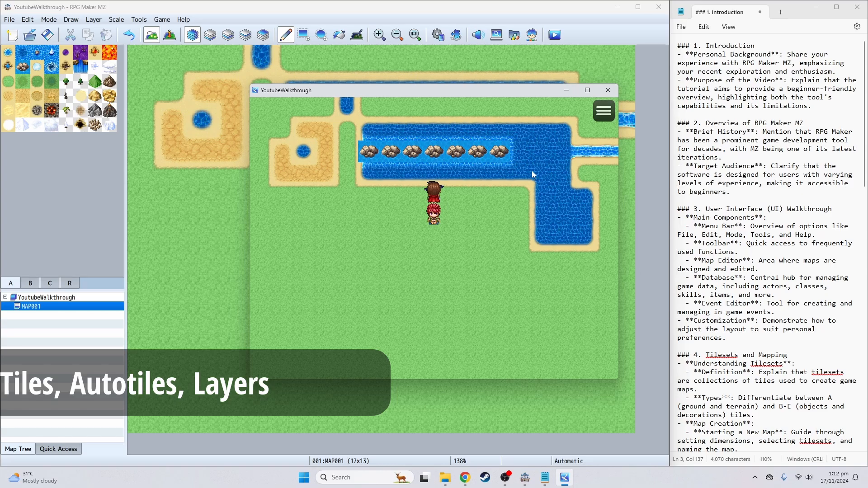
pyautogui.click(470, 302)
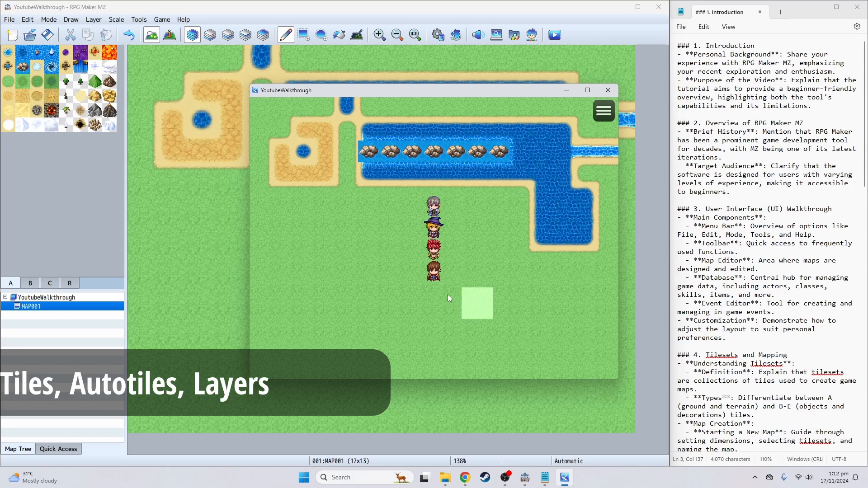
pyautogui.click(381, 239)
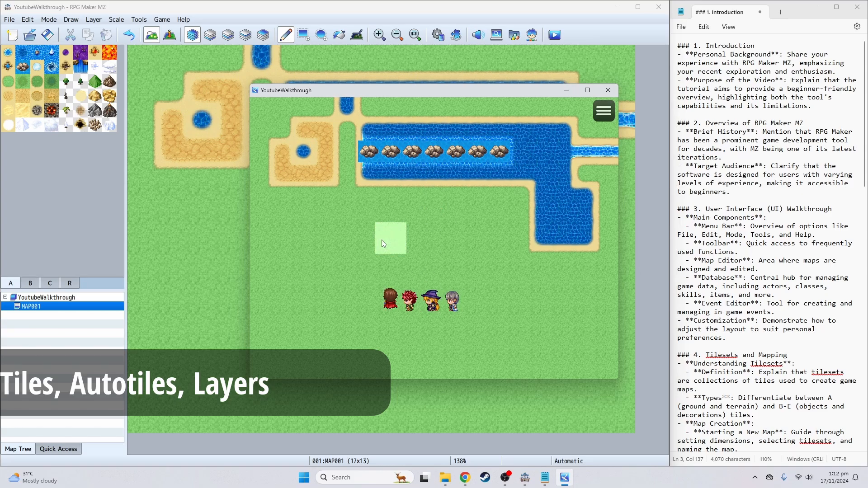
pyautogui.click(458, 218)
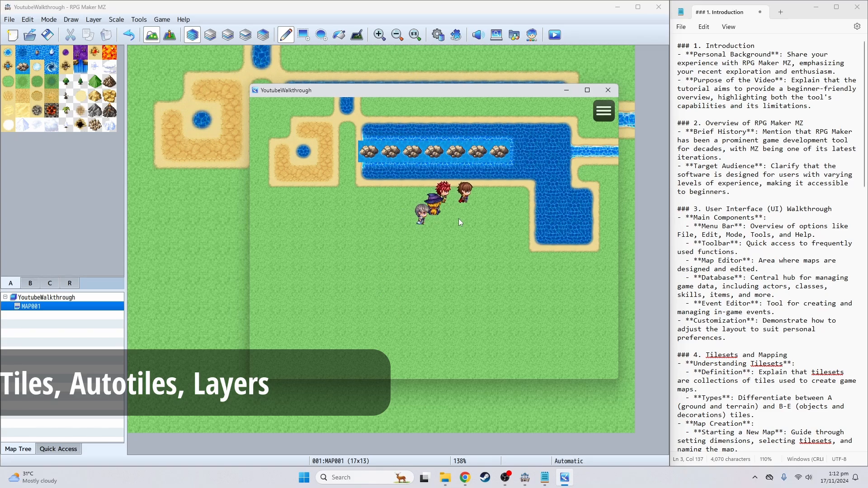
# - Walk the party east along the lake's south shore to the deep-water rectangle and back west
pyautogui.press('Right')
pyautogui.press('Right')
pyautogui.press('Right')
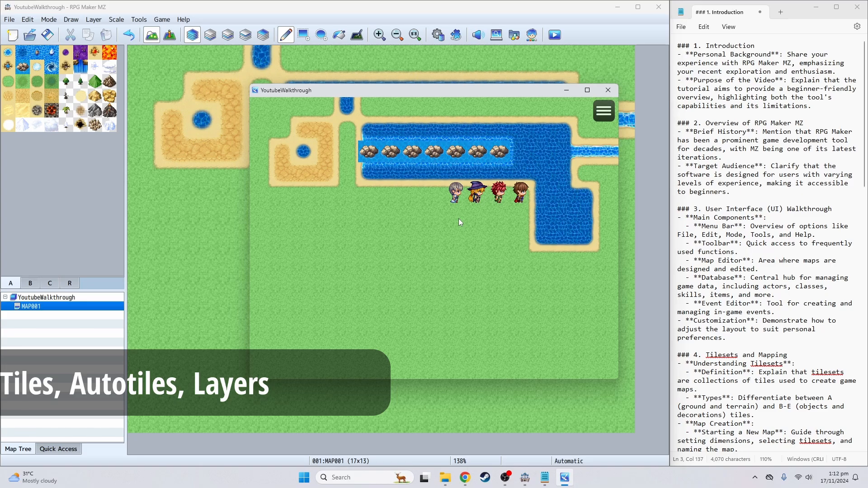
pyautogui.press('Down')
pyautogui.press('Down')
pyautogui.press('Left')
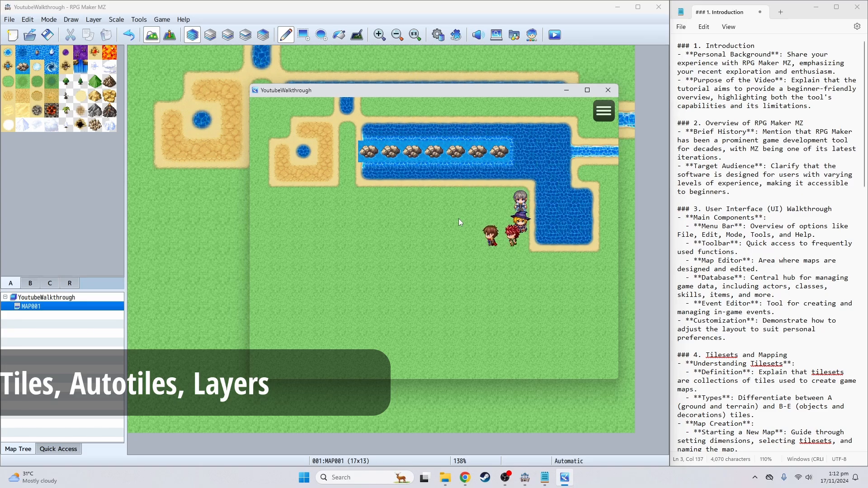
pyautogui.press('Up')
pyautogui.press('Up')
pyautogui.press('Left')
pyautogui.press('Left')
pyautogui.press('Left')
pyautogui.press('Left')
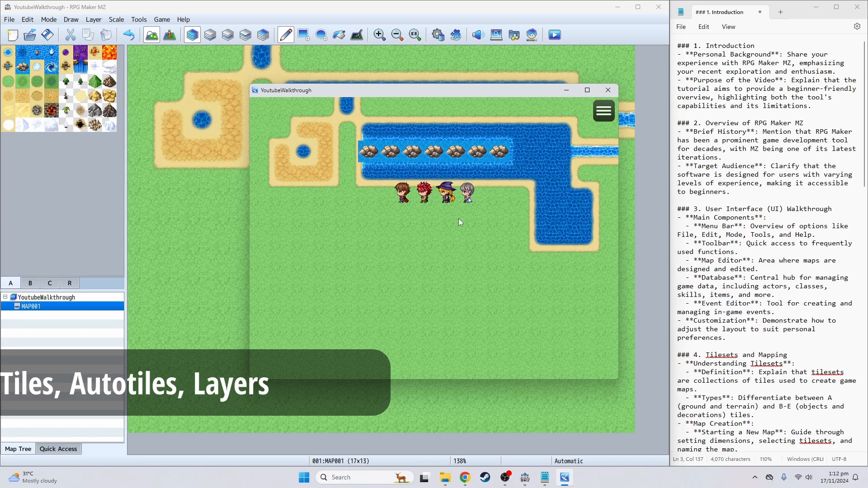
# - Walk the party farther west and north onto the sandy patch, up to its northern edge
pyautogui.press('Left')
pyautogui.press('Left')
pyautogui.press('Left')
pyautogui.press('Up')
pyautogui.press('Up')
pyautogui.press('Up')
pyautogui.press('Left')
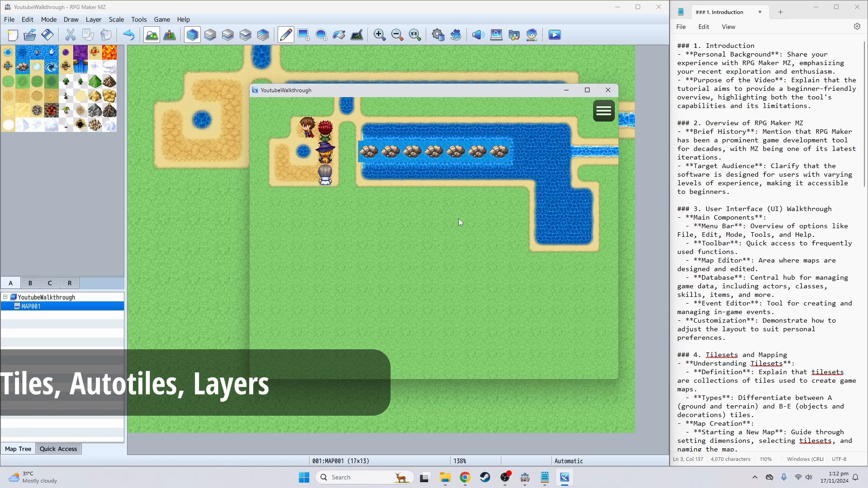
# - Walk the party east off the sandy patch and through the grass gap to the shore below the rocks
pyautogui.press('Right')
pyautogui.press('Right')
pyautogui.press('Down')
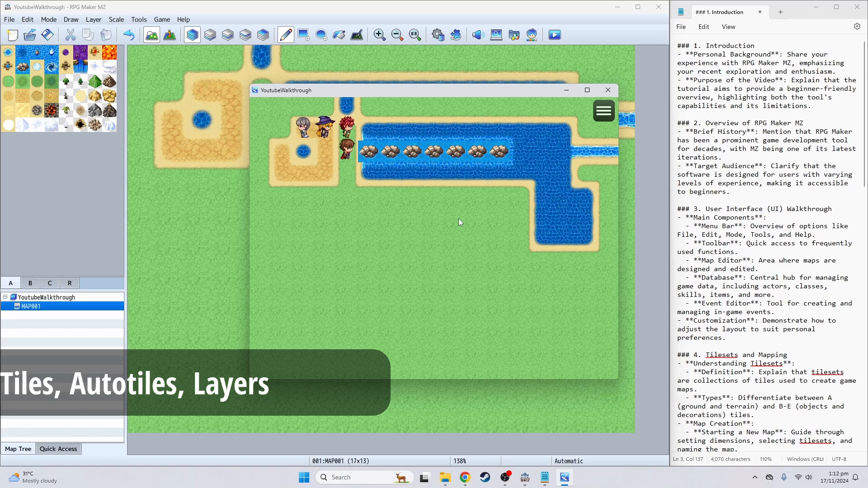
pyautogui.press('Down')
pyautogui.press('Down')
pyautogui.press('Down')
pyautogui.press('Right')
pyautogui.press('Right')
pyautogui.press('Up')
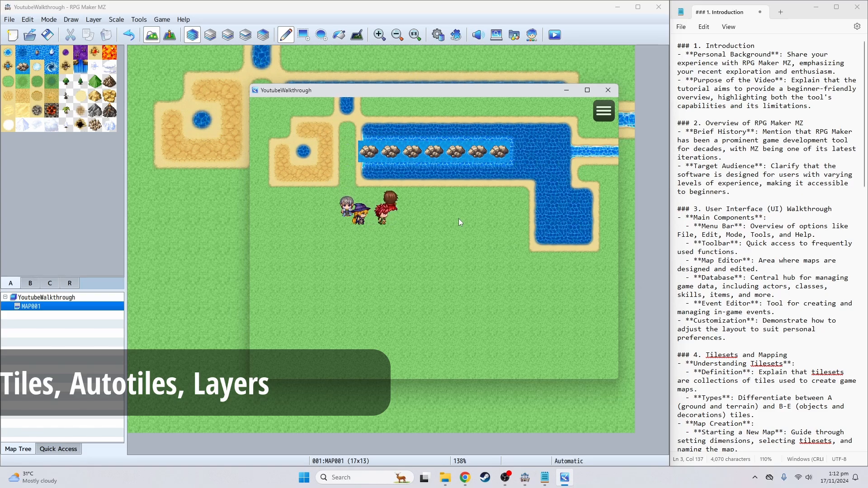
# - Walk the party back and forth against the lake's south shore to check the water's passability, and close the playtest
pyautogui.press('Right')
pyautogui.press('Right')
pyautogui.press('Down')
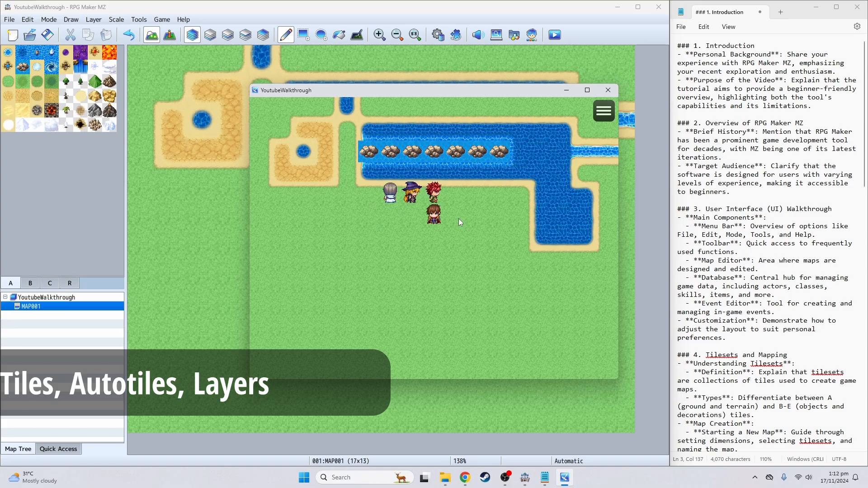
pyautogui.press('Down')
pyautogui.press('Right')
pyautogui.press('Right')
pyautogui.press('Up')
pyautogui.press('Up')
pyautogui.press('Left')
pyautogui.press('Left')
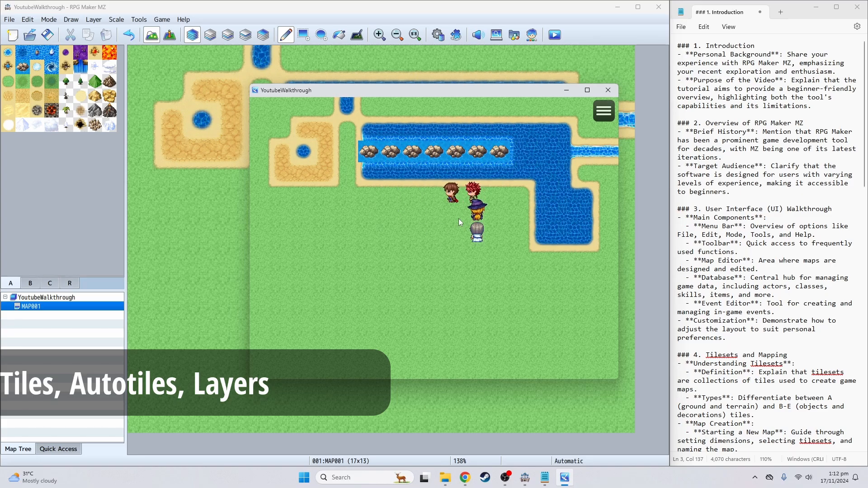
pyautogui.press('Down')
pyautogui.press('Down')
pyautogui.press('Left')
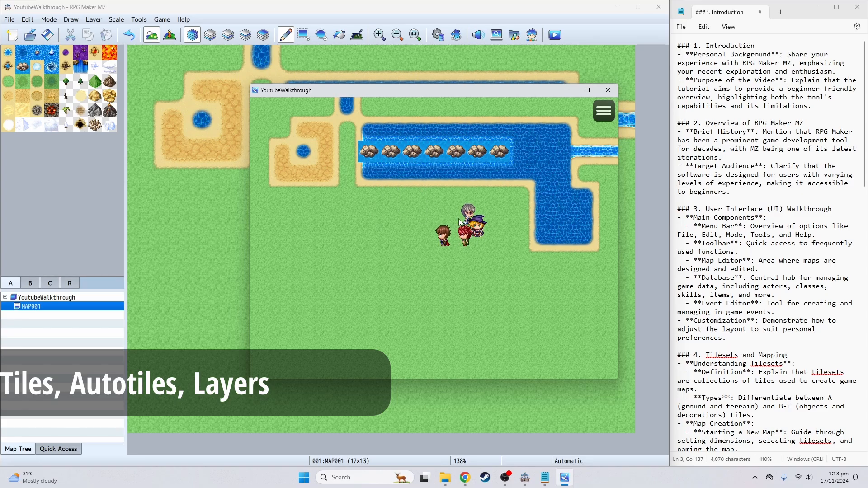
pyautogui.press('Up')
pyautogui.press('Up')
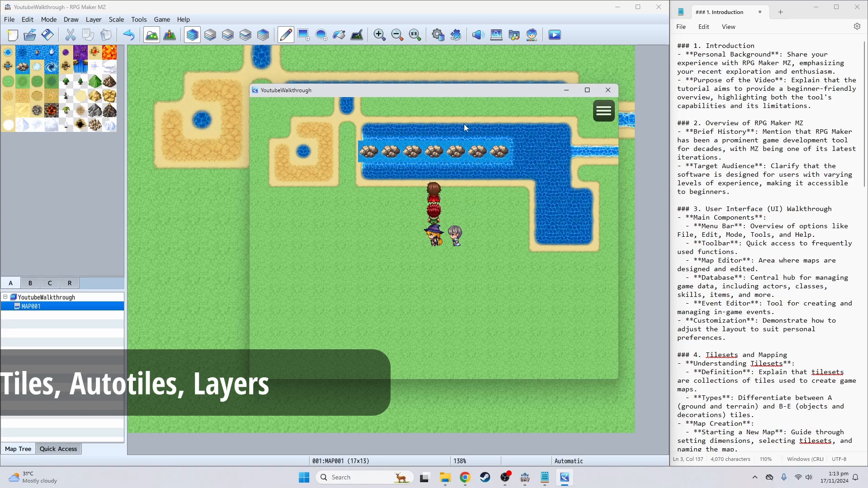
pyautogui.click(606, 90)
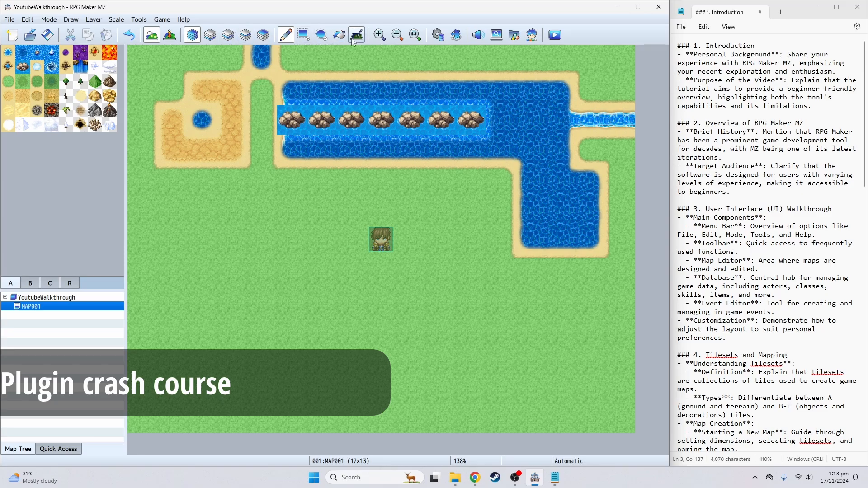
# - Reset the map zoom to 100% and place a single deep-water tile in the grass south of the starting position
pyautogui.click(382, 38)
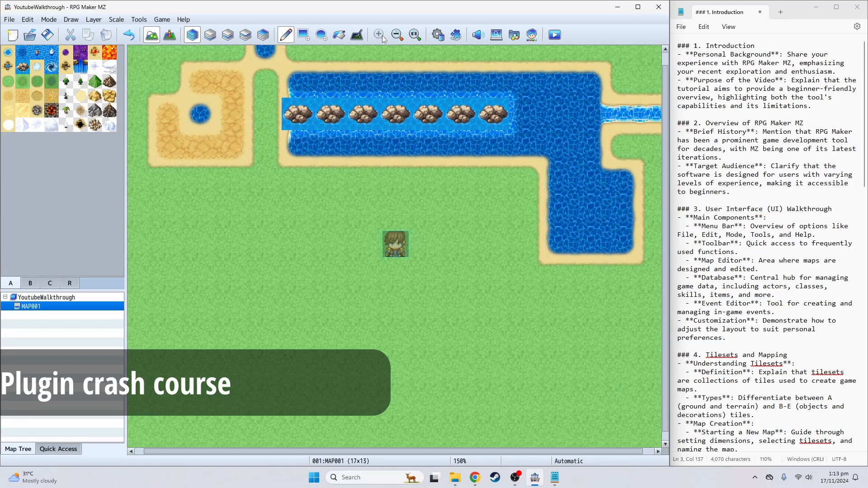
pyautogui.click(415, 36)
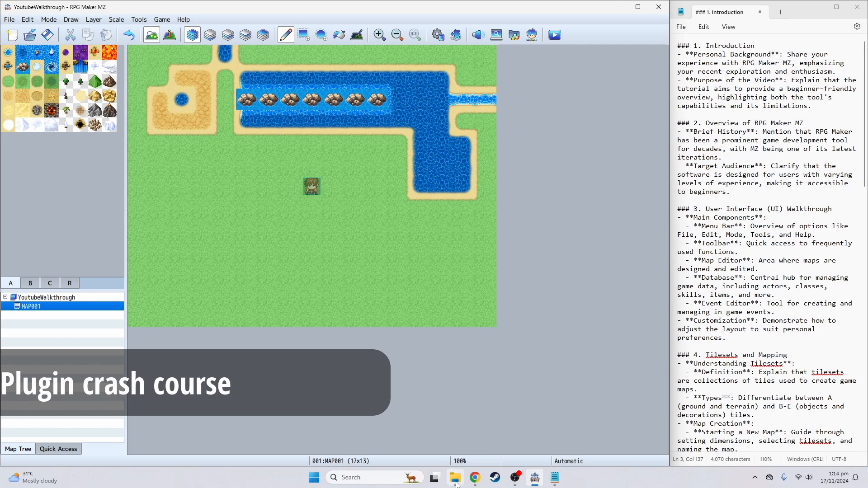
pyautogui.moveTo(458, 484)
pyautogui.click(158, 20)
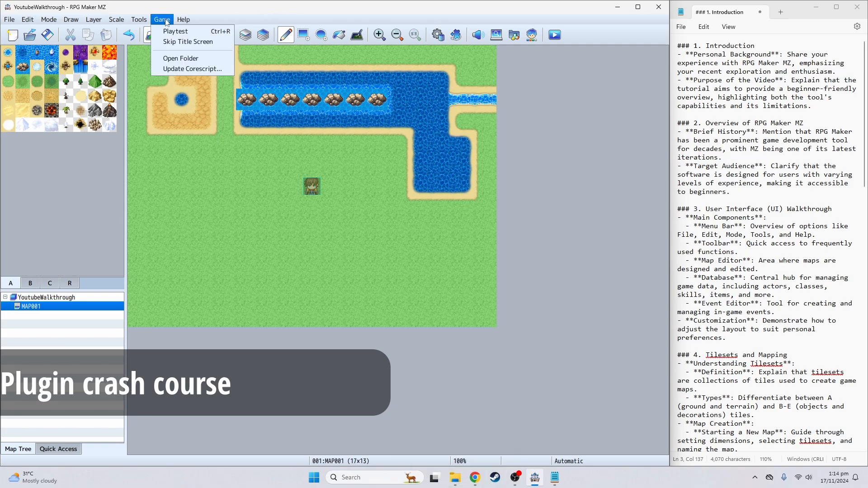
pyautogui.click(151, 21)
pyautogui.click(333, 275)
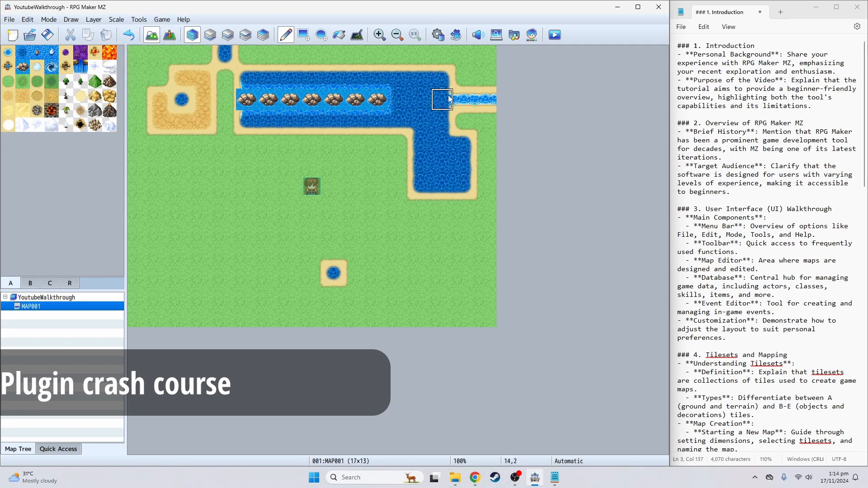
# - Look through the descriptions of the bundled plugins from AltMenuScreen to TextPicture in the Plugin Manager, and close it without adding one
pyautogui.click(458, 35)
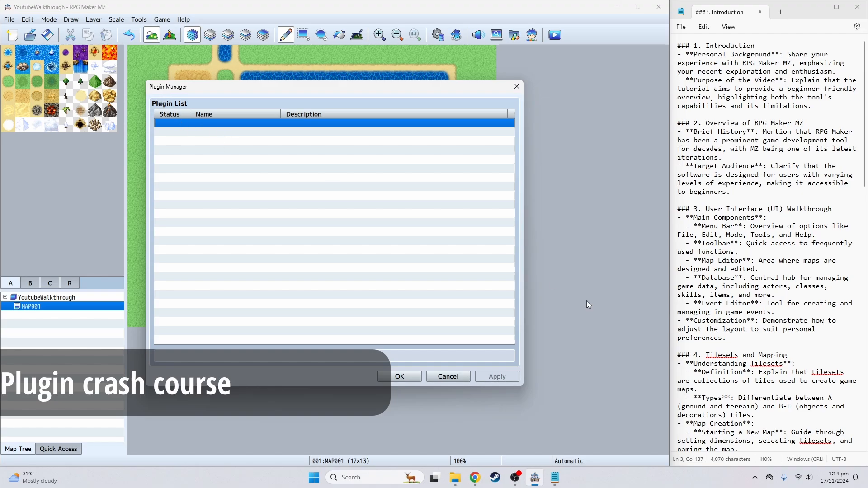
pyautogui.doubleClick(183, 123)
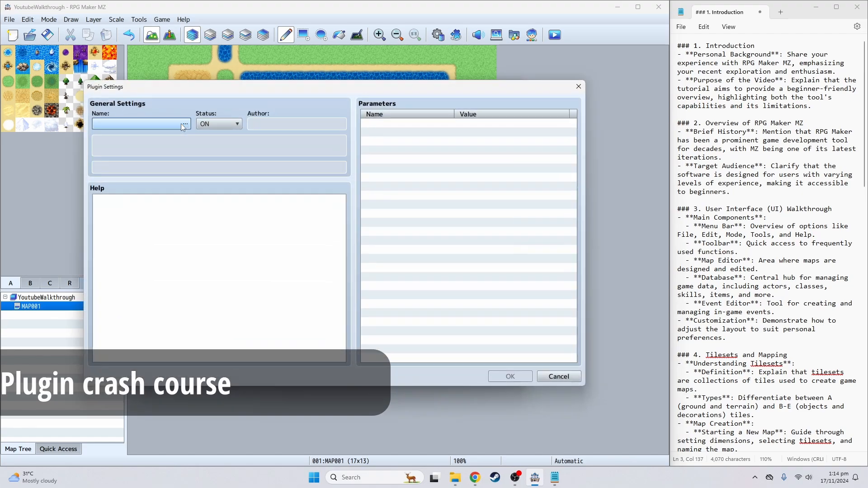
pyautogui.click(184, 124)
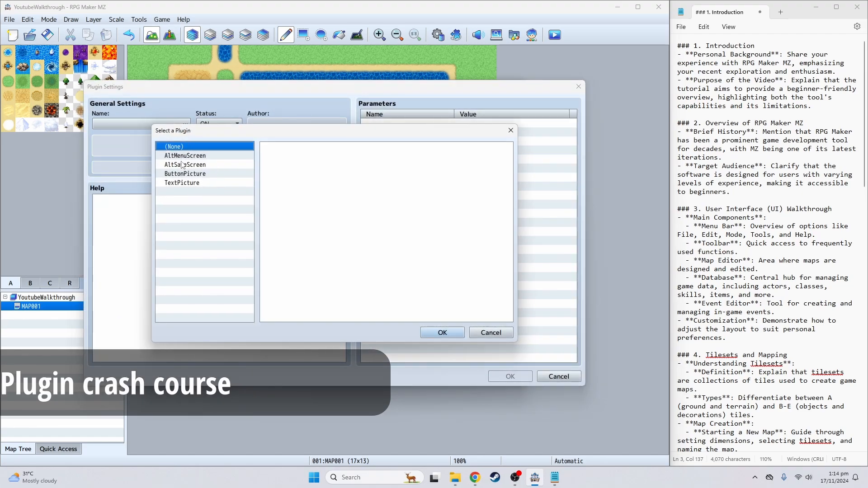
pyautogui.click(182, 156)
pyautogui.press('Down')
pyautogui.press('Down')
pyautogui.press('Down')
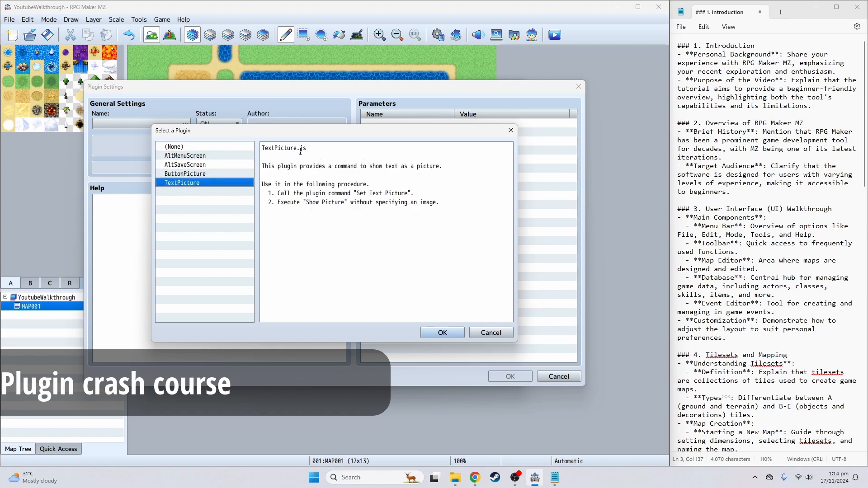
pyautogui.click(173, 157)
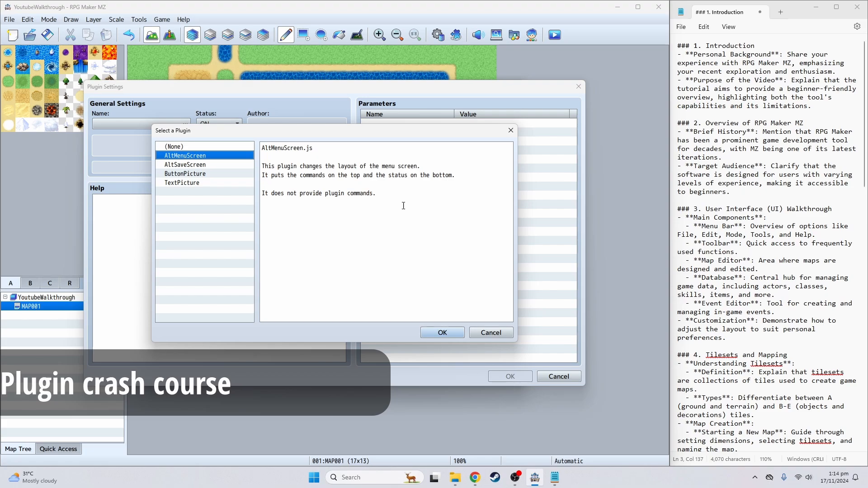
pyautogui.click(484, 333)
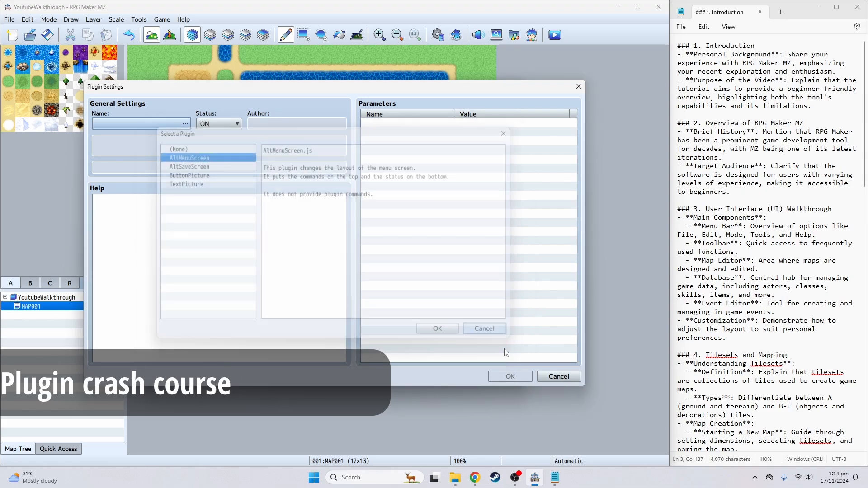
pyautogui.click(559, 376)
pyautogui.click(516, 86)
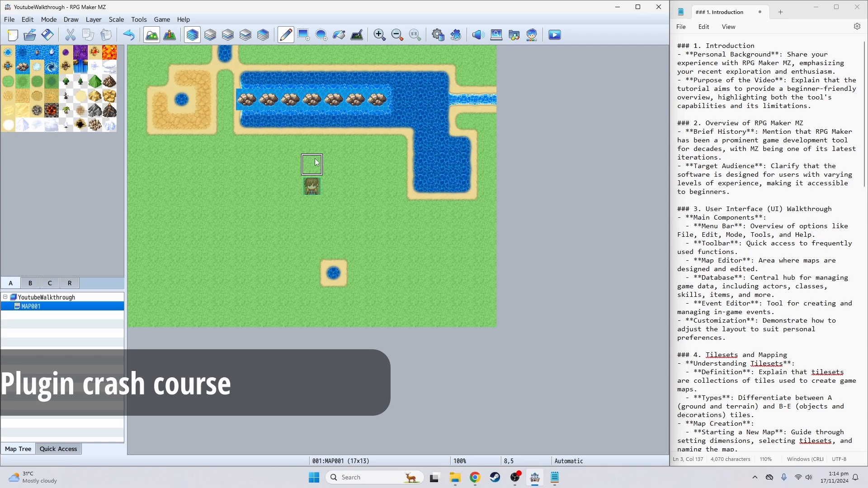
# - Open the YoutubeWalkthrough project folder in File Explorer and go to its js/plugins subfolder
pyautogui.click(163, 20)
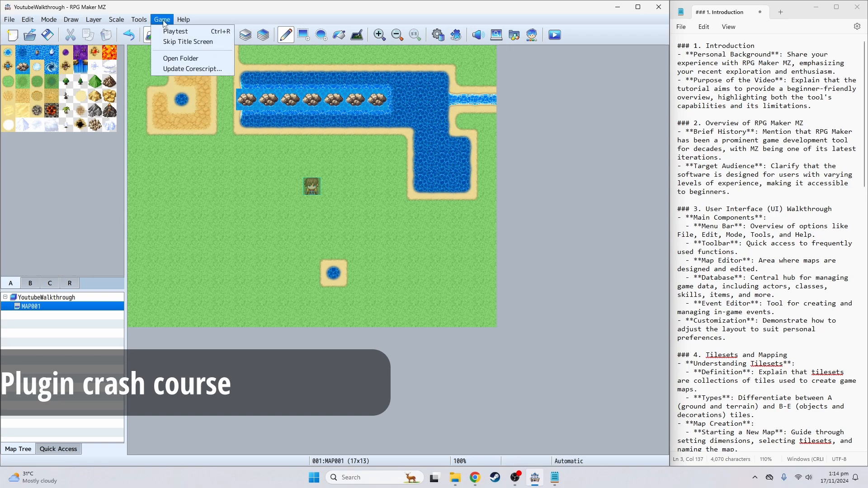
pyautogui.click(175, 56)
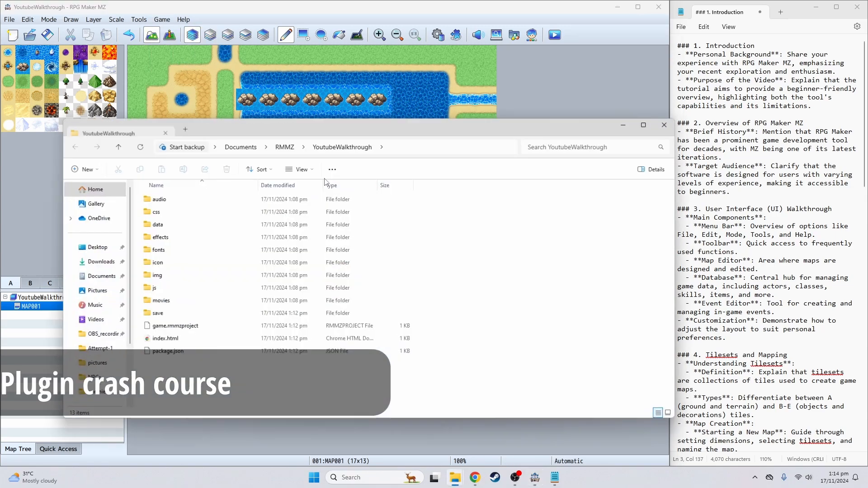
pyautogui.hotkey('ctrl', 'a')
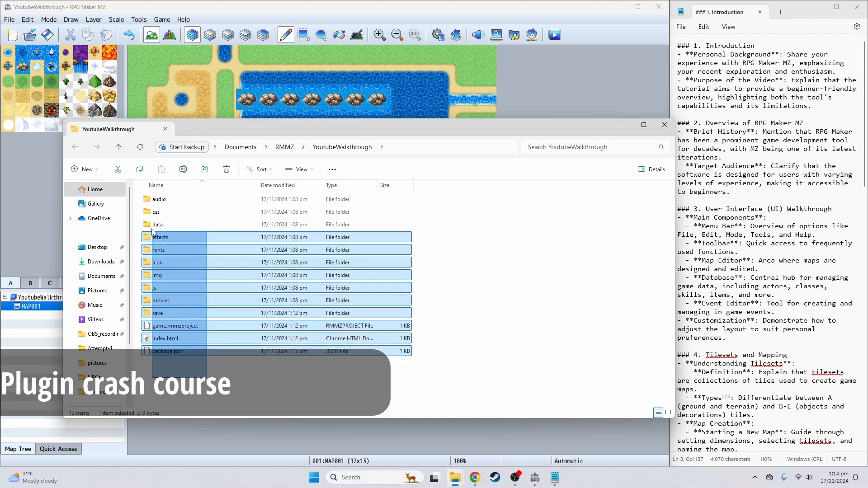
pyautogui.click(247, 387)
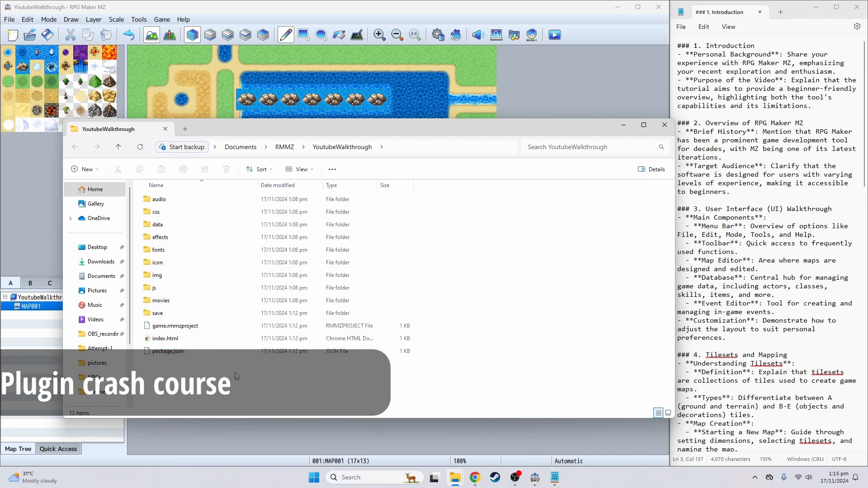
pyautogui.doubleClick(165, 288)
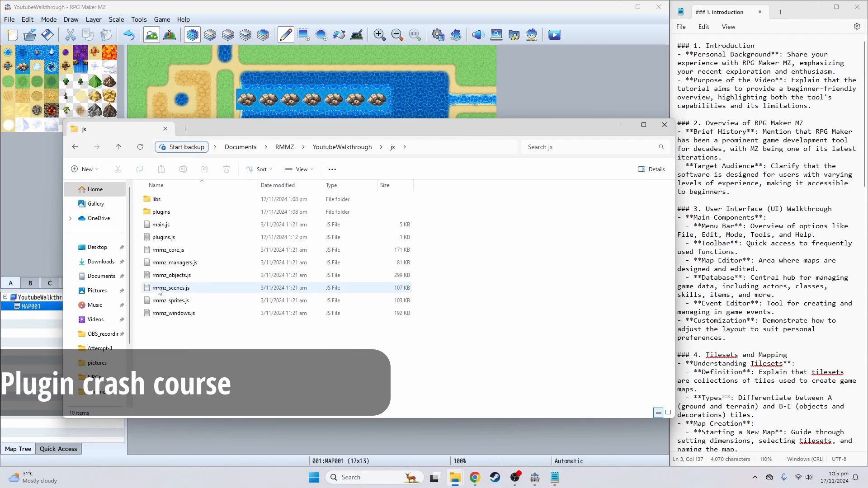
pyautogui.doubleClick(161, 212)
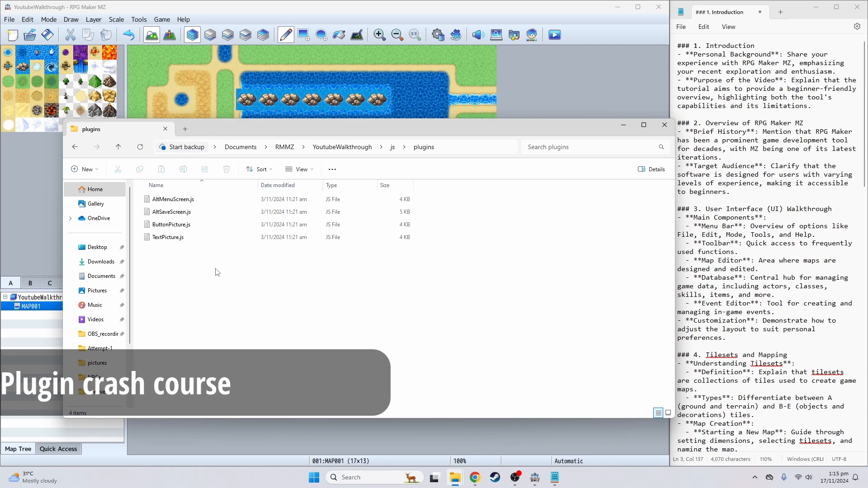
# - Open AltMenuScreen.js from the plugins folder in the Notepad window
pyautogui.moveTo(221, 272); pyautogui.dragTo(755, 194)
pyautogui.click(190, 258)
pyautogui.click(757, 193)
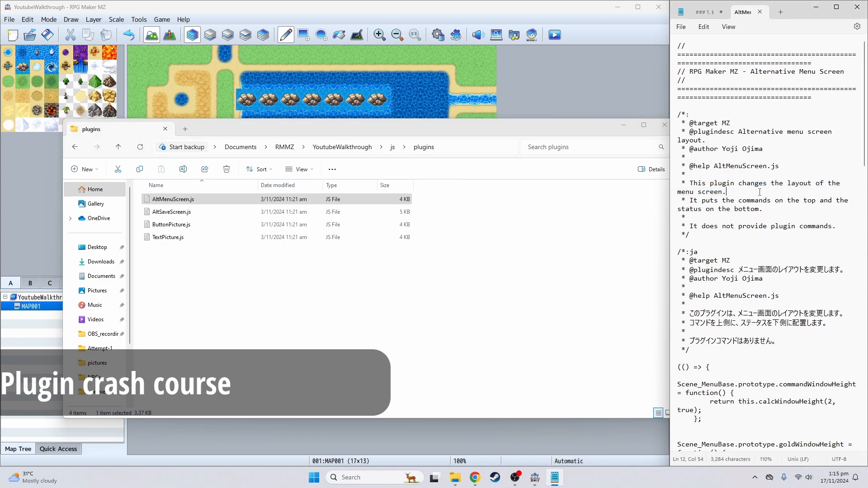
# - Examine the AltMenuScreen.js code from the header comments through the window functions to the end of the script
pyautogui.scroll(-1, 798, 192)
pyautogui.scroll(-10, 798, 191)
pyautogui.moveTo(693, 285); pyautogui.dragTo(679, 193)
pyautogui.click(679, 195)
pyautogui.scroll(-18, 761, 290)
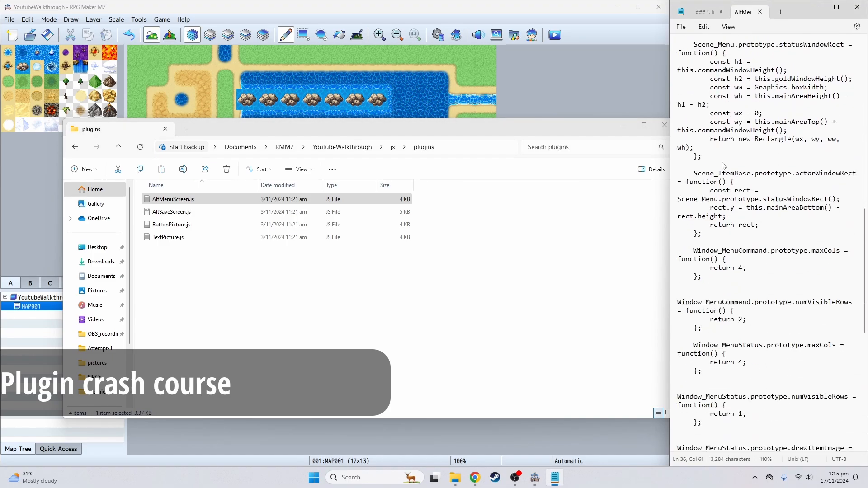
pyautogui.moveTo(761, 290); pyautogui.dragTo(686, 168)
pyautogui.click(732, 203)
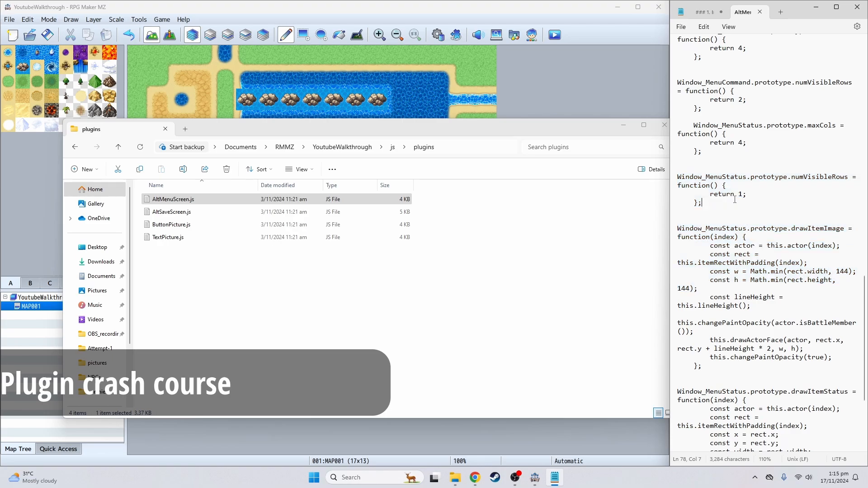
pyautogui.scroll(-4, 737, 212)
pyautogui.moveTo(731, 259); pyautogui.dragTo(664, 121)
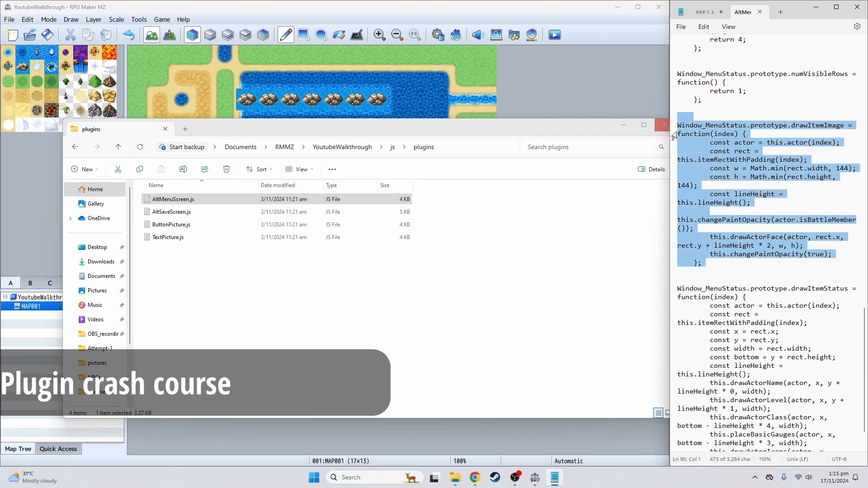
pyautogui.click(760, 220)
pyautogui.scroll(-2, 769, 235)
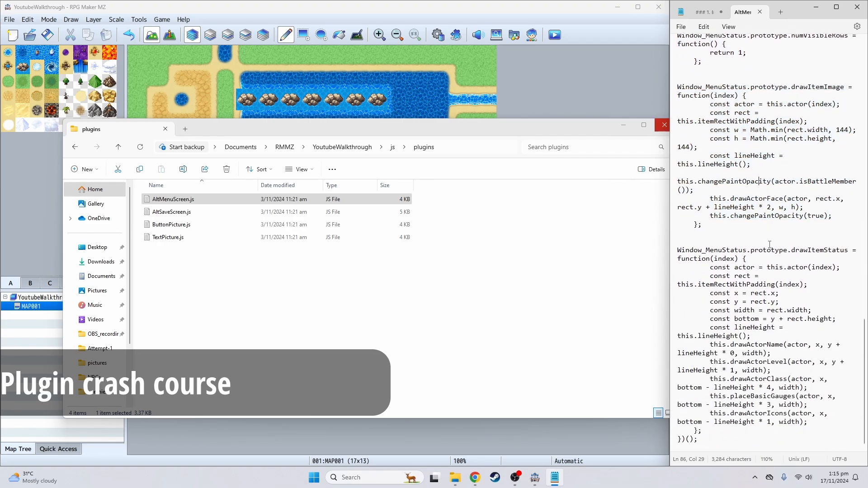
# - Review the script's header comments again, and close AltMenuScreen.js and the plugins folder window to return to the map editor
pyautogui.scroll(20, 770, 244)
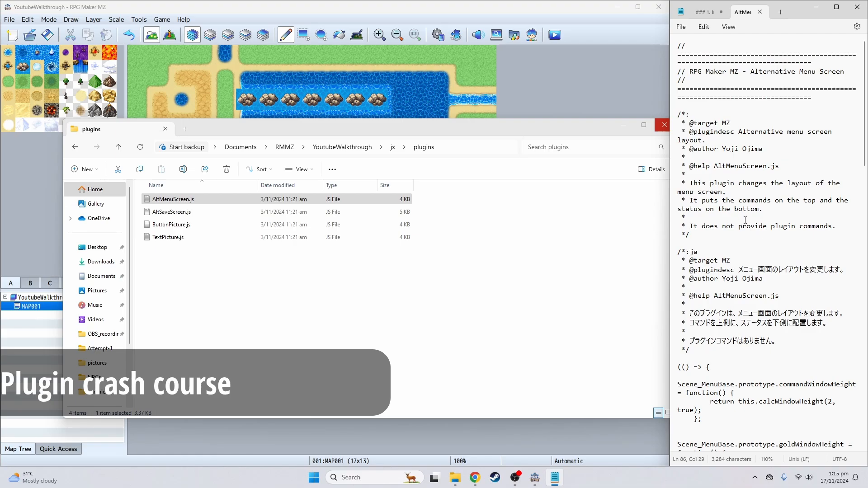
pyautogui.scroll(-1, 747, 218)
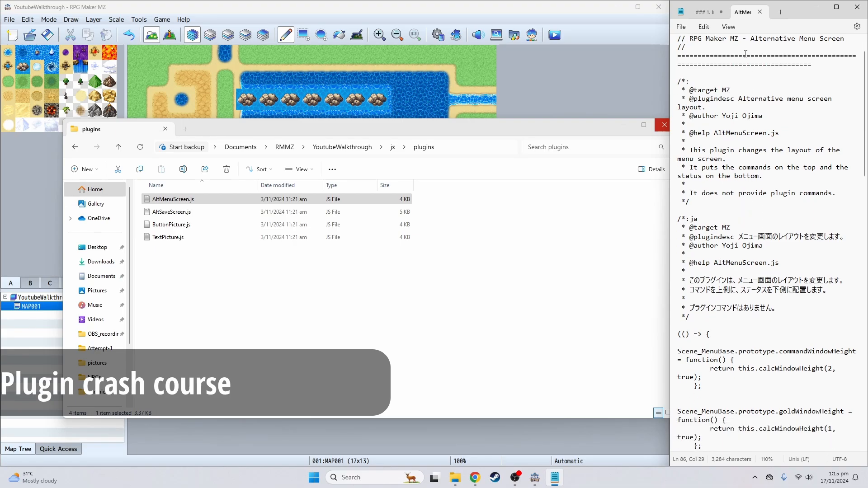
pyautogui.scroll(1, 767, 136)
pyautogui.click(759, 12)
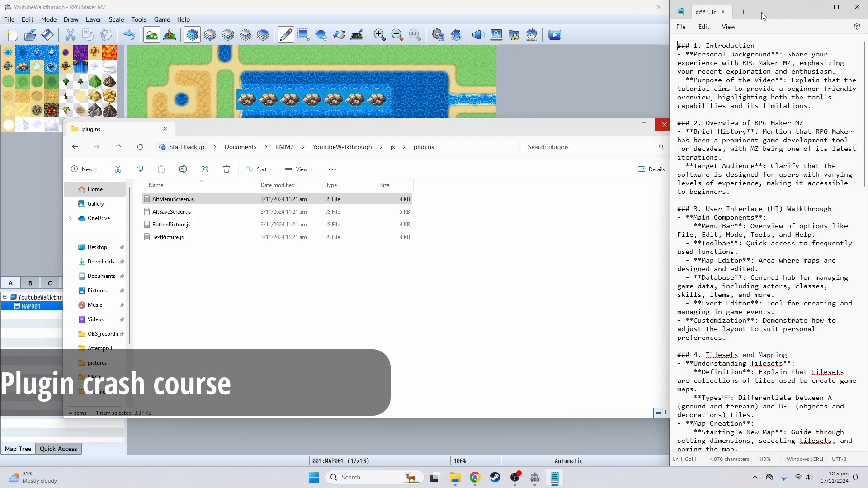
pyautogui.click(663, 125)
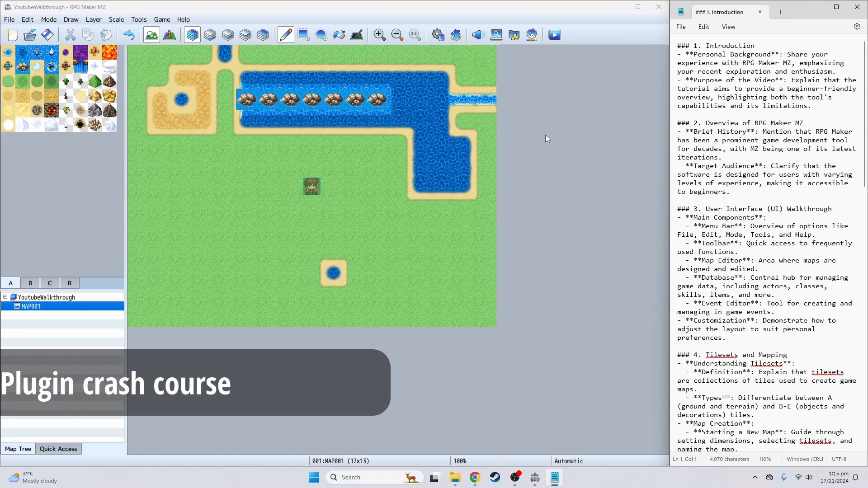
pyautogui.click(530, 134)
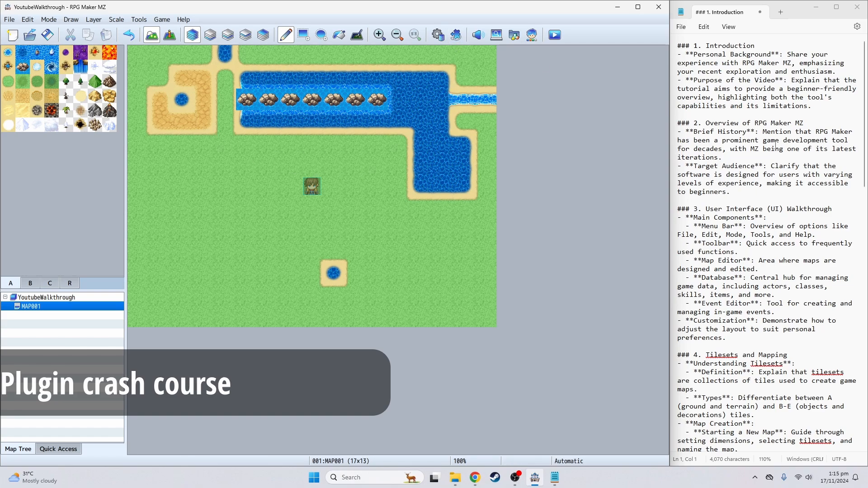
# - Check the BGM and BGS lists in the Sound Test and close it
pyautogui.click(480, 40)
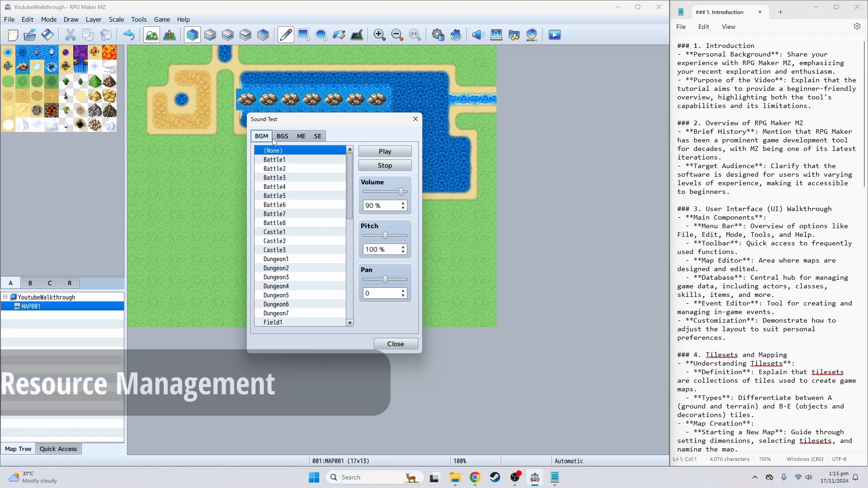
pyautogui.click(282, 136)
pyautogui.click(262, 136)
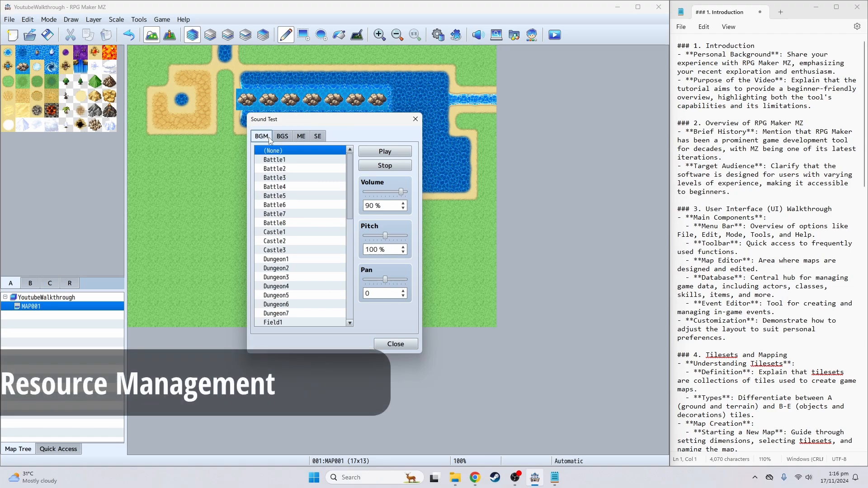
pyautogui.click(414, 121)
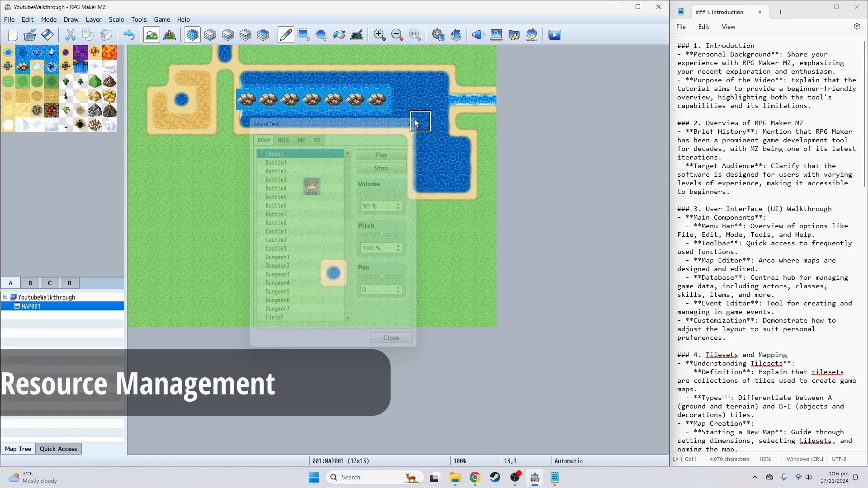
# - Browse the characters, faces, parallaxes and pictures image folders in the Resource Manager
pyautogui.click(514, 35)
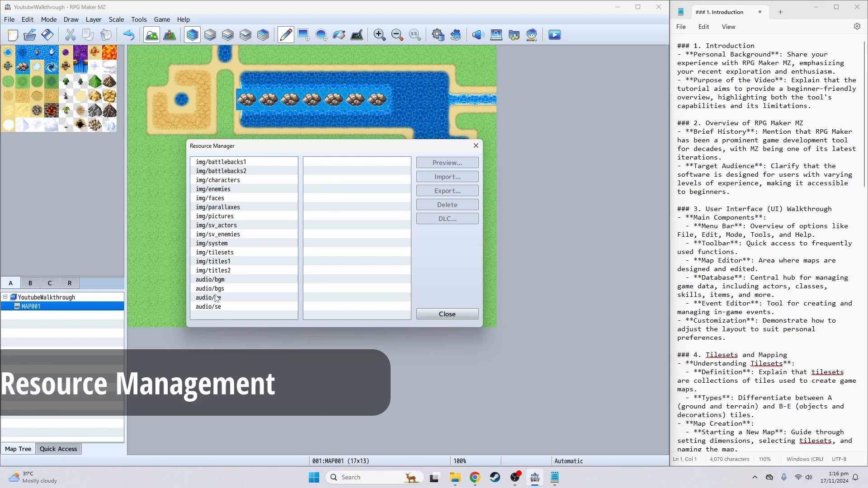
pyautogui.click(236, 177)
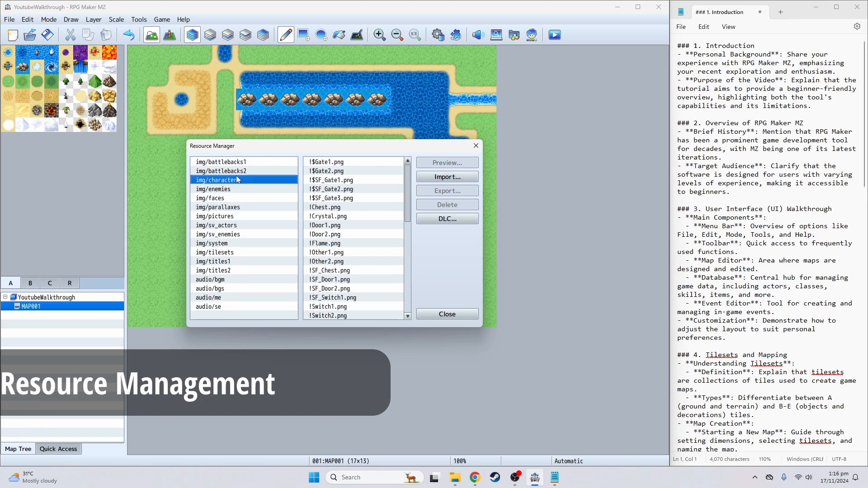
pyautogui.click(310, 171)
pyautogui.click(238, 201)
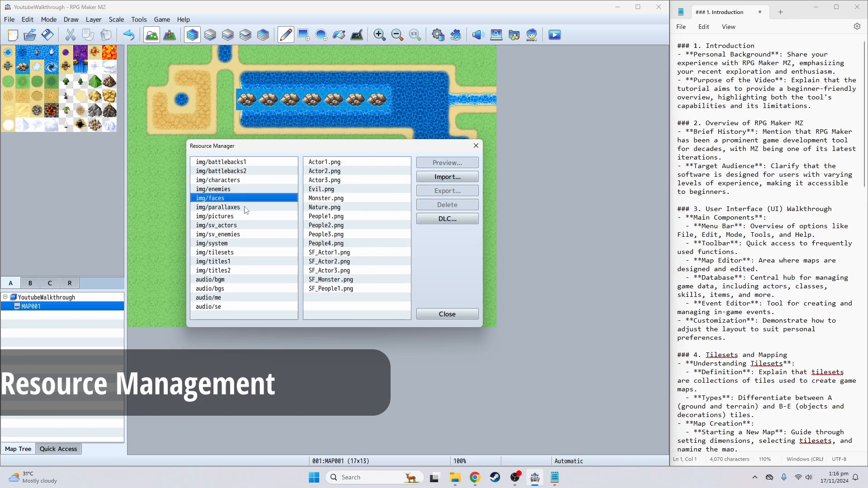
pyautogui.click(246, 208)
pyautogui.click(336, 216)
pyautogui.click(240, 216)
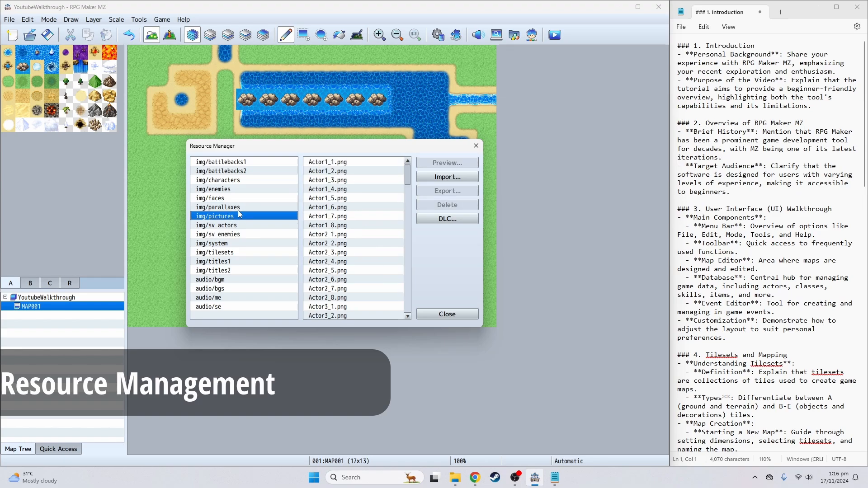
pyautogui.click(240, 207)
# - Preview Castle1.png from the img/battlebacks1 resources and close the preview
pyautogui.click(259, 162)
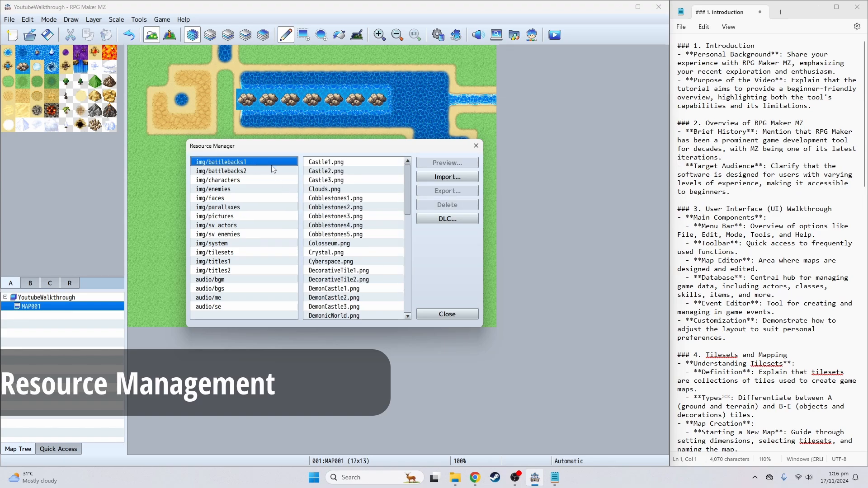
pyautogui.click(332, 163)
pyautogui.click(432, 162)
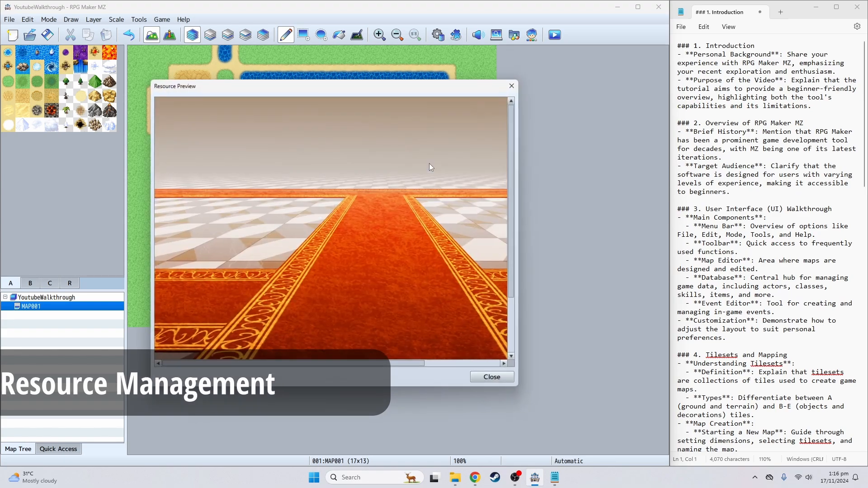
pyautogui.click(512, 85)
# - Preview Actor1_3.png from the img/enemies resources and close the preview
pyautogui.click(241, 184)
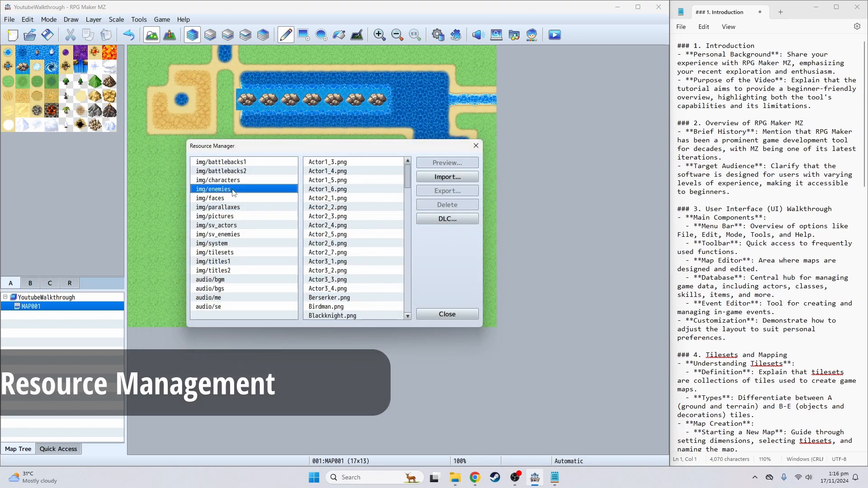
pyautogui.click(346, 162)
pyautogui.click(434, 163)
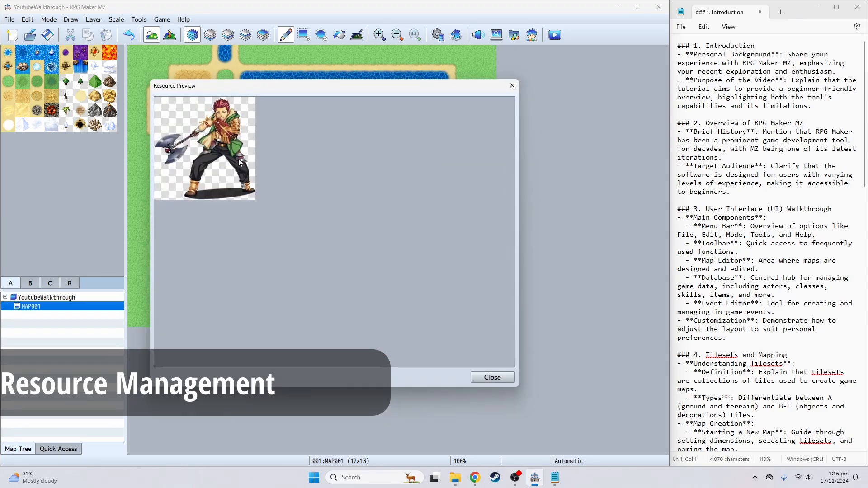
pyautogui.click(512, 85)
# - Preview Actor1_2.png from the img/sv_actors resources and close the preview
pyautogui.click(260, 207)
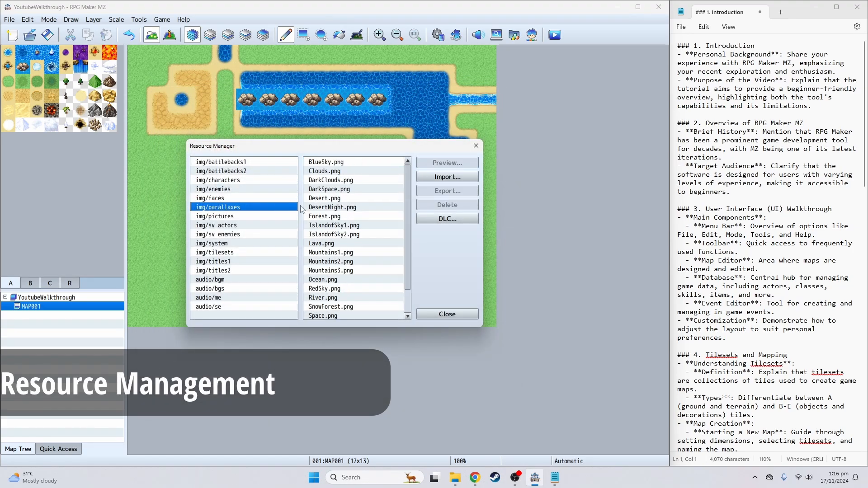
pyautogui.click(256, 225)
pyautogui.click(352, 170)
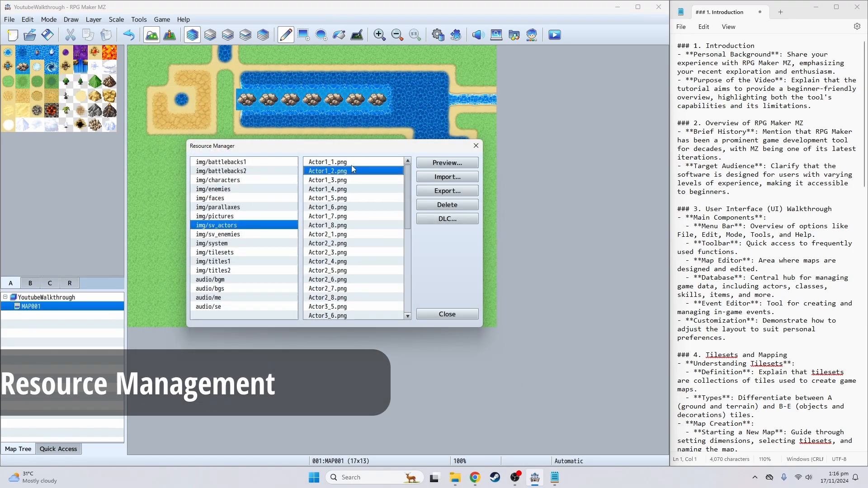
pyautogui.click(435, 163)
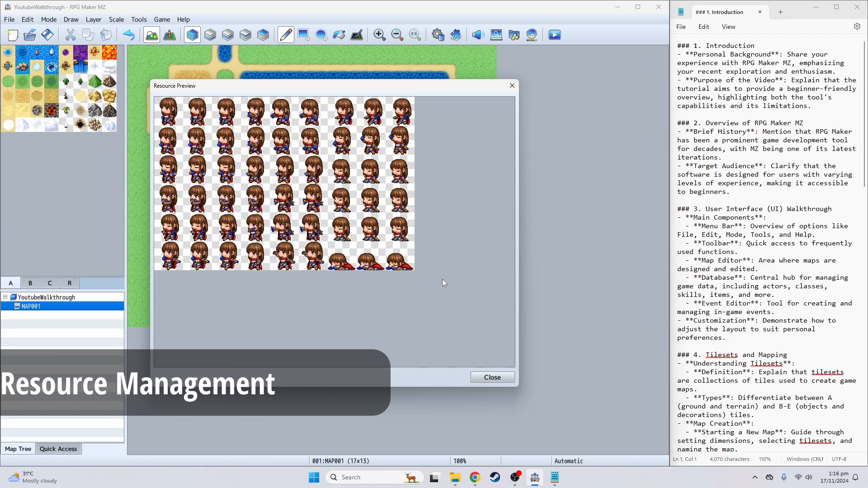
pyautogui.click(491, 377)
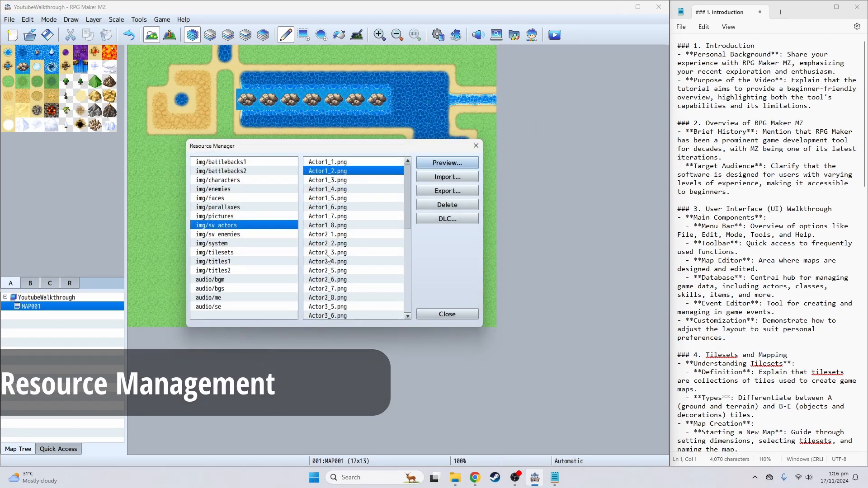
# - Browse the img/sv_enemies, img/system and audio/bgm resource folders and select Battle1.ogg
pyautogui.click(245, 234)
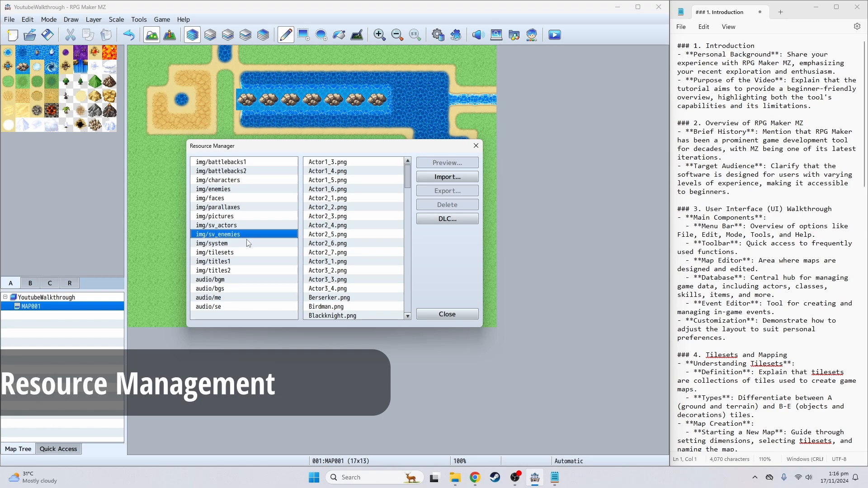
pyautogui.click(249, 245)
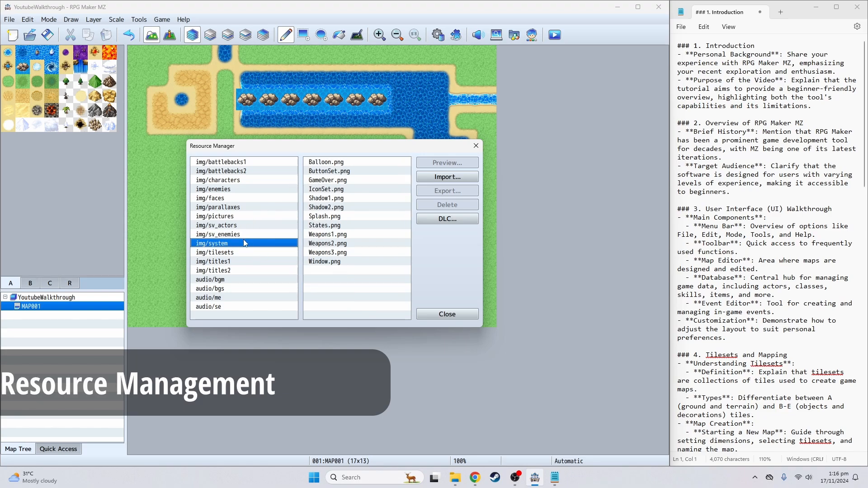
pyautogui.click(247, 279)
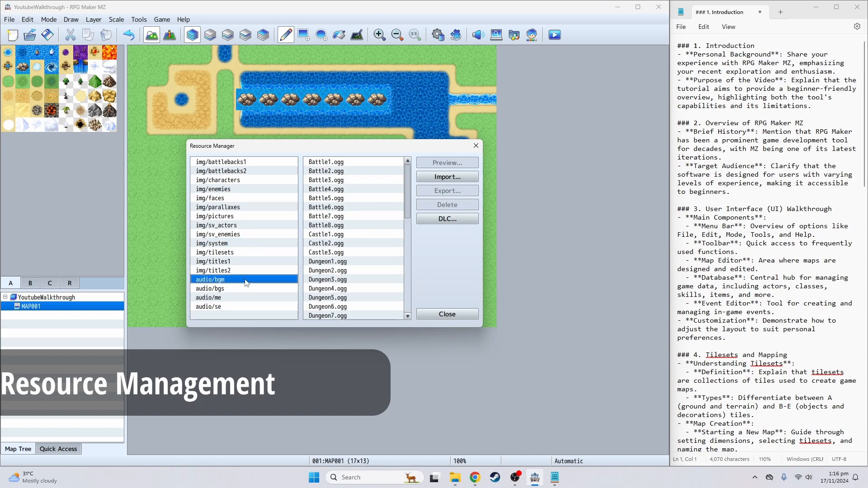
pyautogui.click(346, 164)
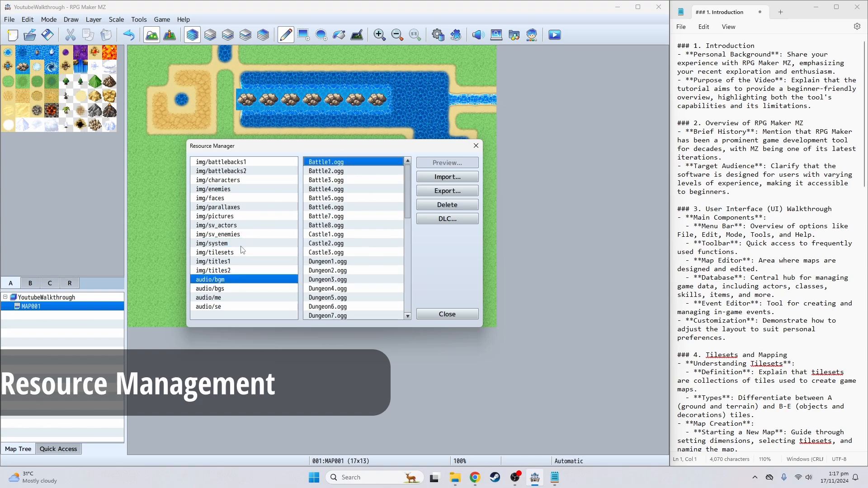
# - Preview Beach.png from the img/titles1 resources and close the preview
pyautogui.click(240, 262)
pyautogui.click(344, 162)
pyautogui.click(428, 161)
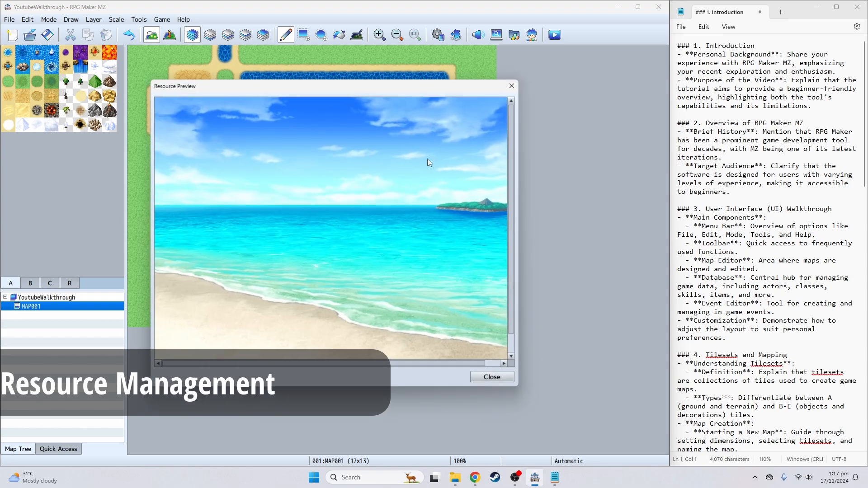
pyautogui.click(512, 87)
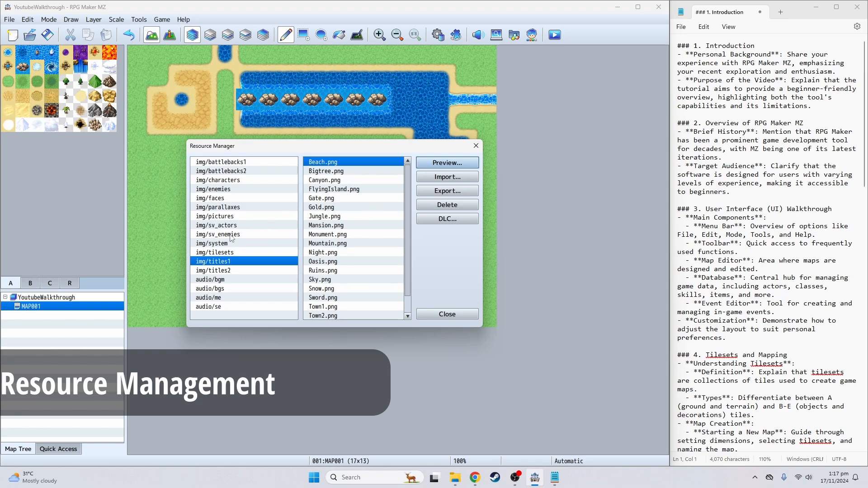
# - Preview Actor1_4.png from the img/pictures resources, and close the preview and the Resource Manager
pyautogui.click(231, 217)
pyautogui.click(376, 189)
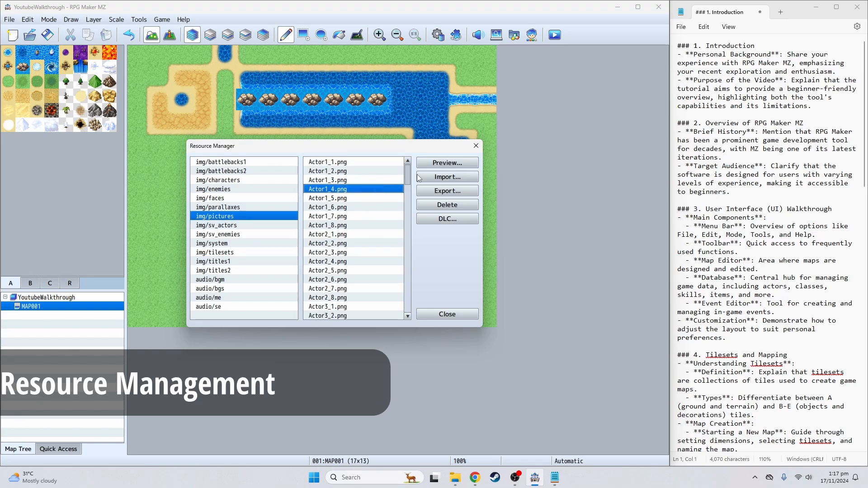
pyautogui.click(441, 162)
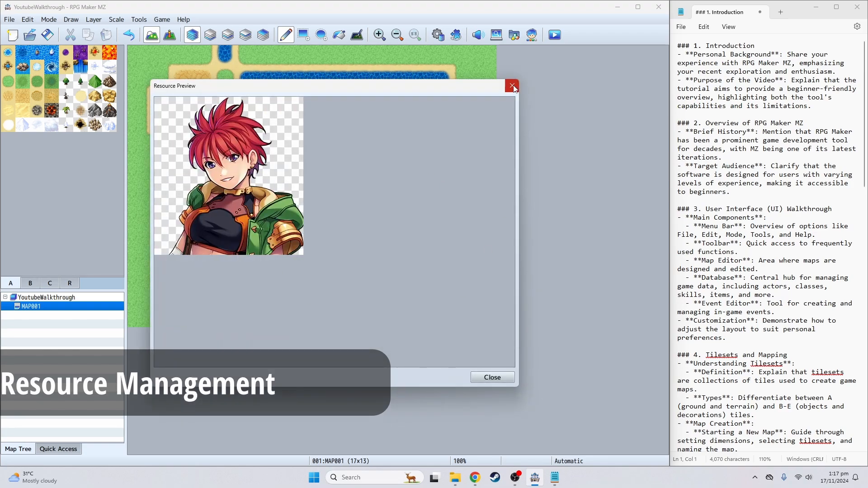
pyautogui.click(513, 87)
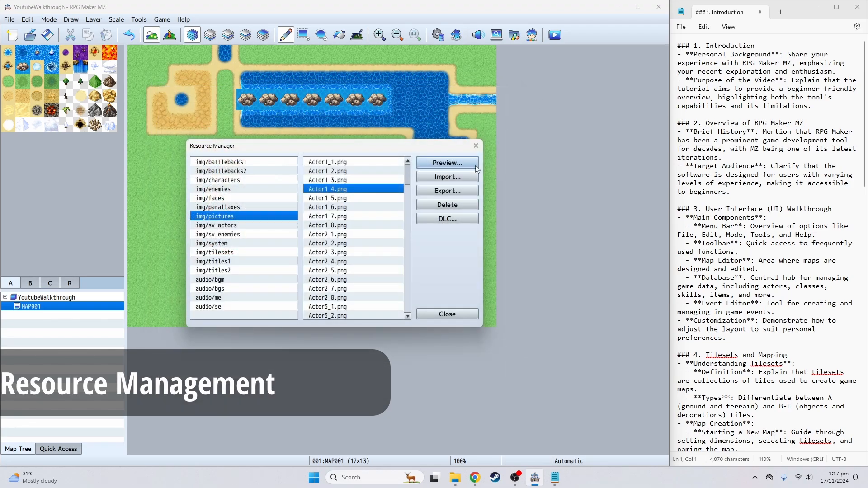
pyautogui.click(447, 314)
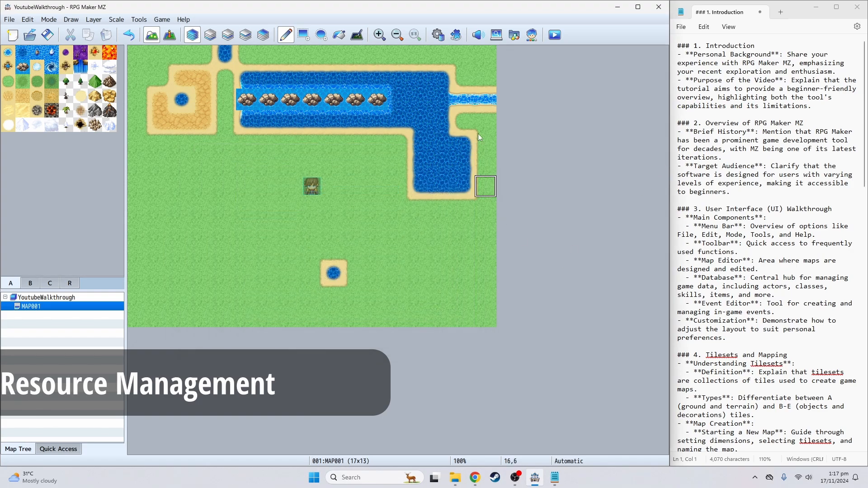
# - Open the Character Generator and give the male character a spikier rear hair variation and a different mouth
pyautogui.click(531, 40)
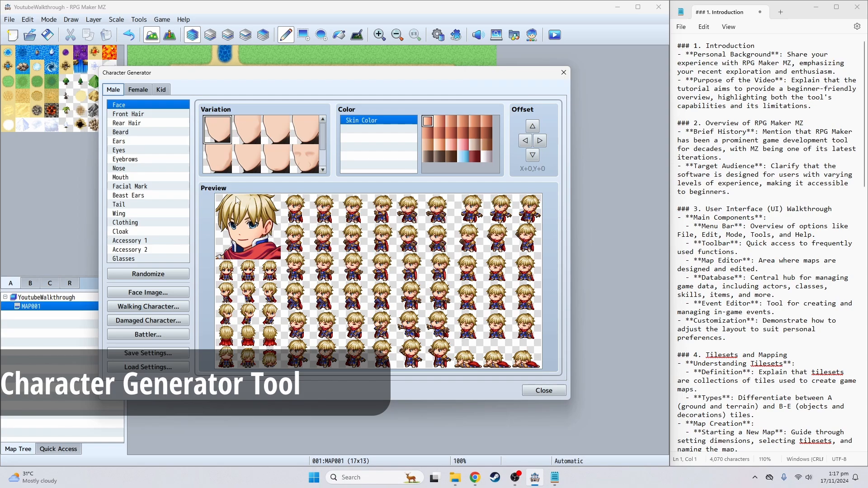
pyautogui.click(153, 124)
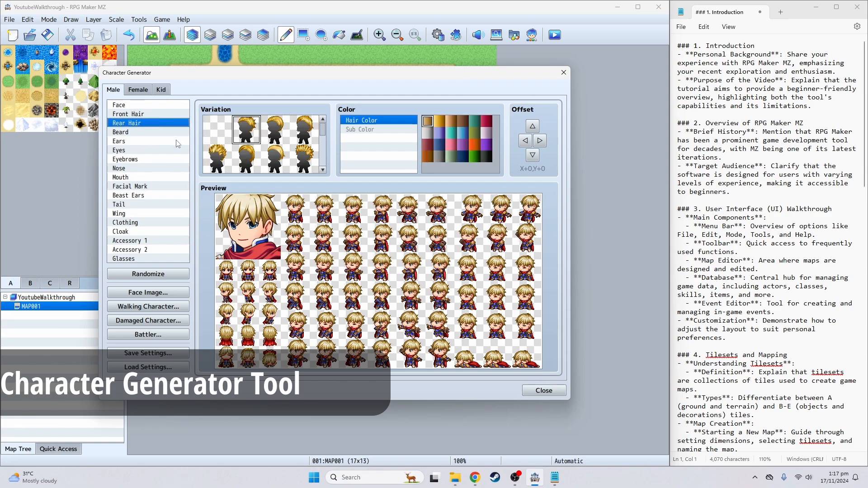
pyautogui.click(301, 156)
pyautogui.click(149, 159)
pyautogui.click(164, 178)
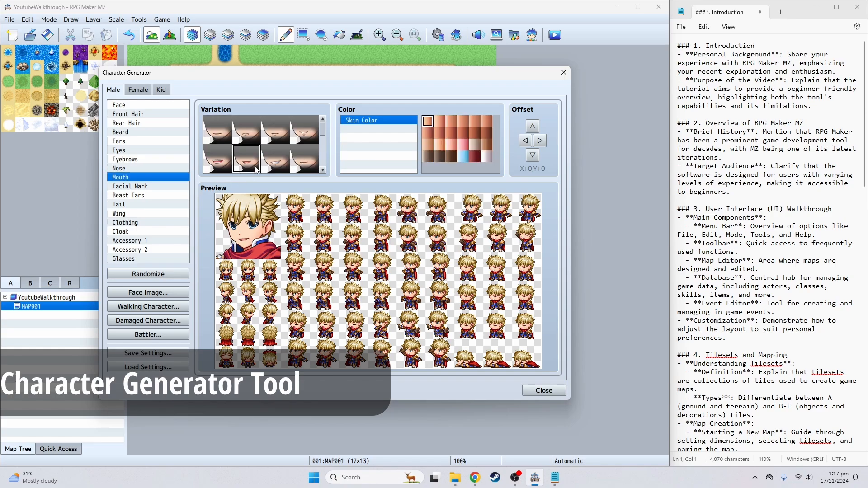
# - Look through the beast ears and tail parts and add a wing variation to the male character
pyautogui.click(181, 196)
pyautogui.click(183, 204)
pyautogui.click(182, 213)
pyautogui.click(259, 163)
# - Dress the male character in the white and purple clothing variation and add round green glasses
pyautogui.click(165, 220)
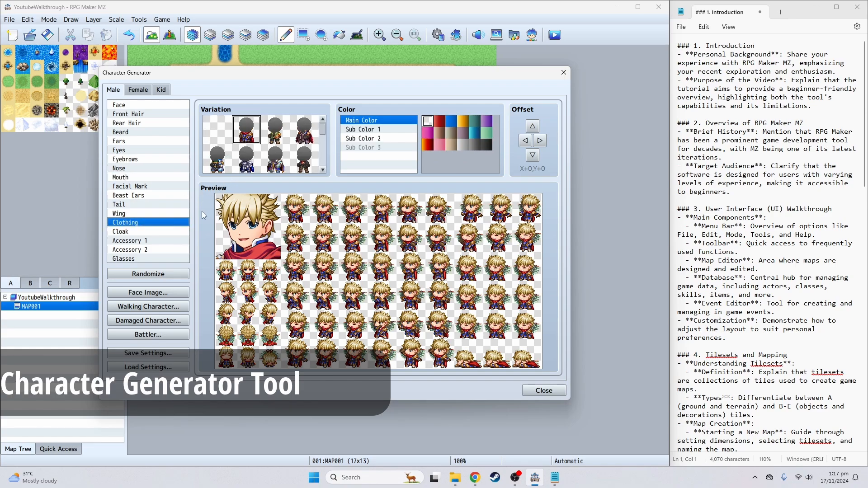
pyautogui.click(271, 159)
pyautogui.click(149, 258)
pyautogui.click(264, 160)
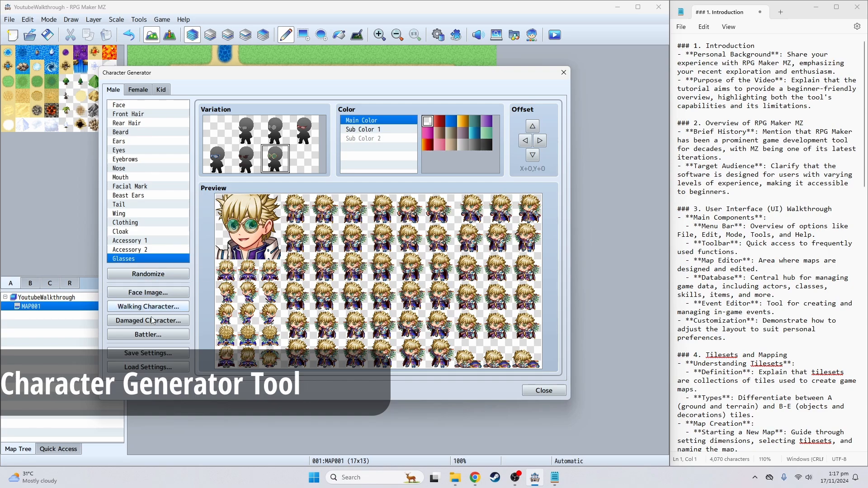
# - View the character's face image and its export destination folder, closing both without exporting
pyautogui.click(161, 293)
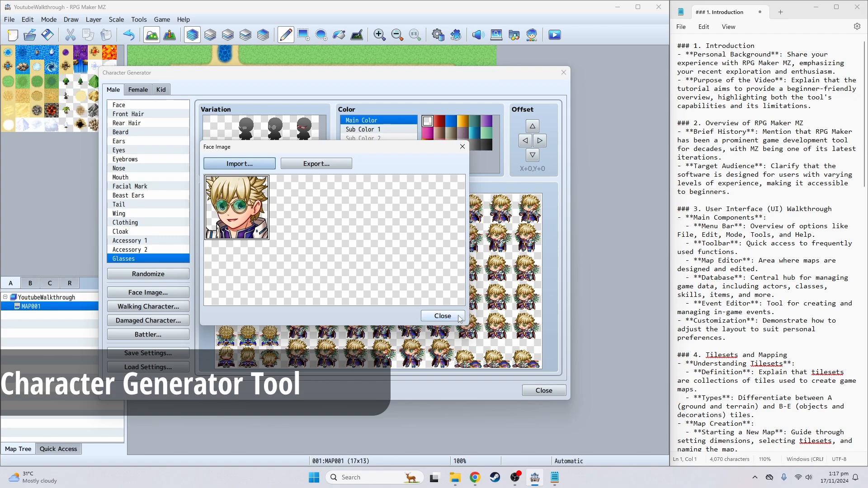
pyautogui.click(313, 164)
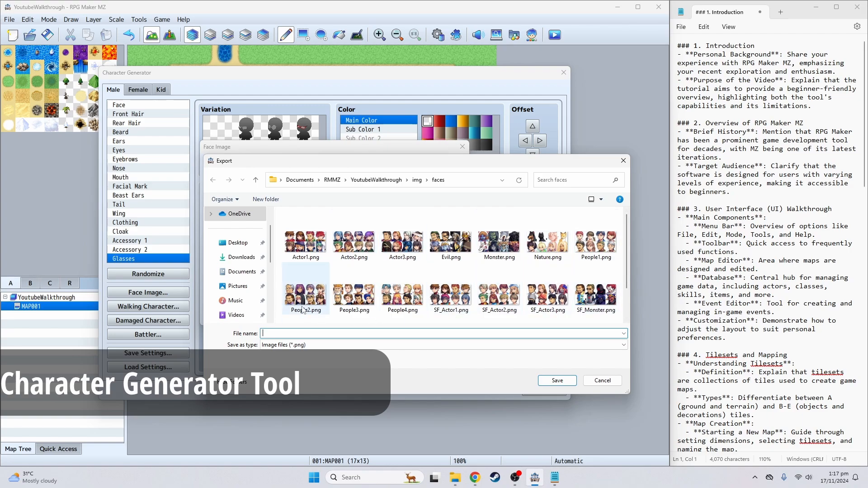
pyautogui.click(603, 381)
pyautogui.click(441, 316)
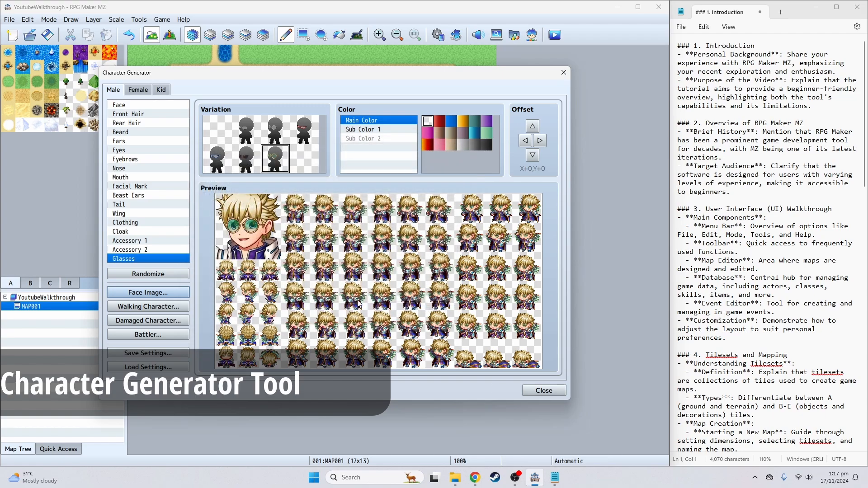
# - Try a beast ears variation and a different eyes variation on the male character
pyautogui.click(136, 195)
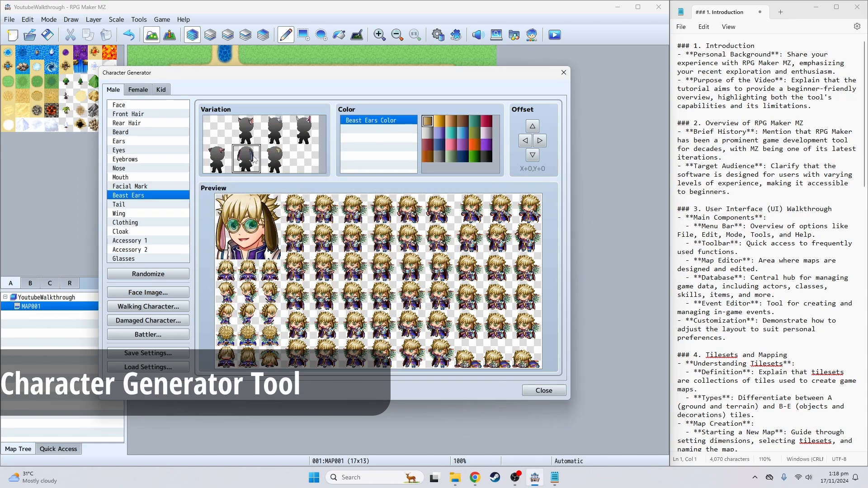
pyautogui.click(181, 150)
pyautogui.click(228, 149)
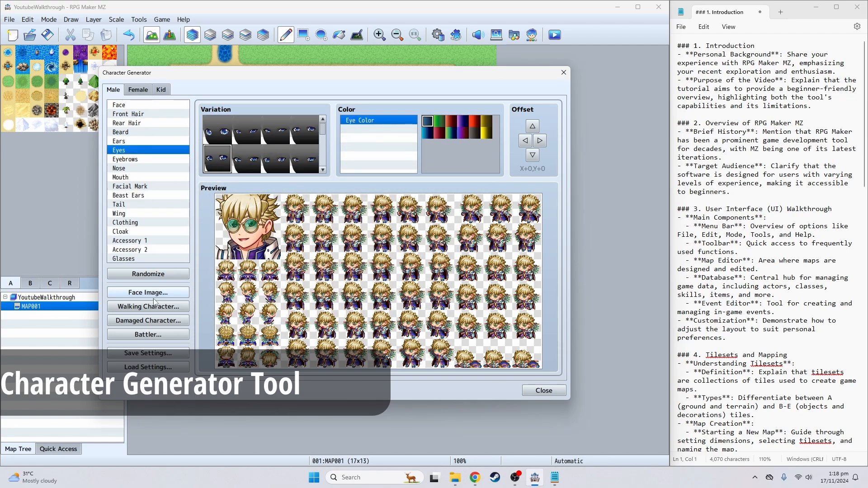
# - Randomize the male character's appearance repeatedly to generate a series of different looks
pyautogui.click(161, 274)
pyautogui.click(160, 275)
pyautogui.click(160, 276)
pyautogui.click(160, 277)
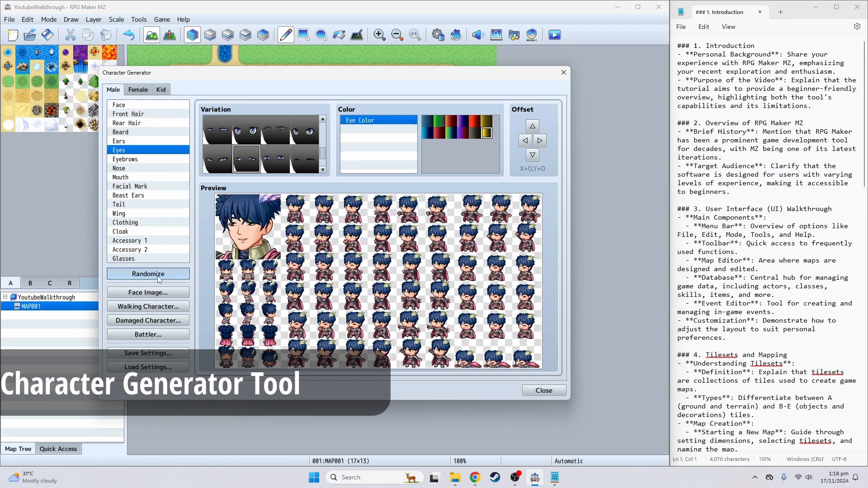
pyautogui.click(159, 279)
pyautogui.click(159, 275)
pyautogui.click(159, 274)
pyautogui.click(159, 275)
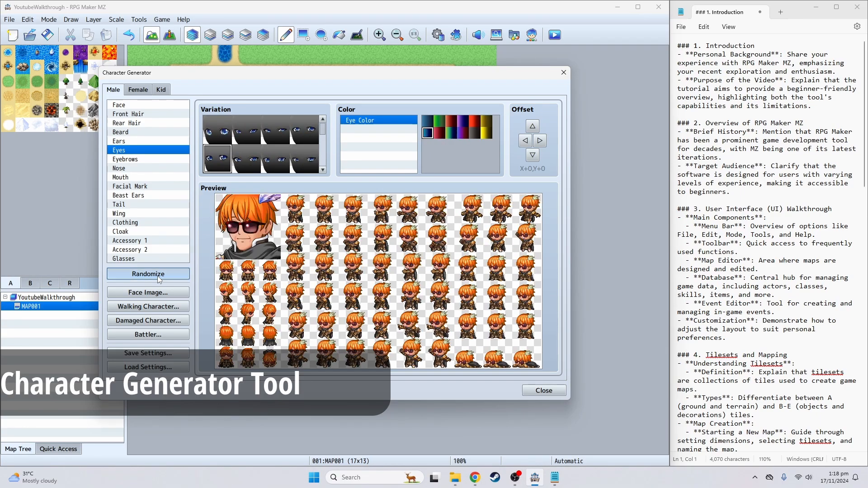
pyautogui.click(159, 274)
pyautogui.click(159, 276)
pyautogui.click(159, 276)
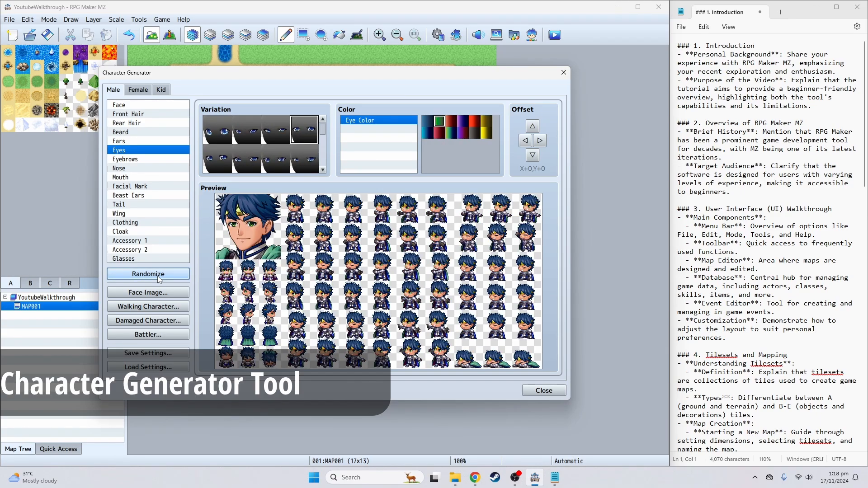
# - View the Female and Kid base characters and close the Character Generator
pyautogui.click(142, 90)
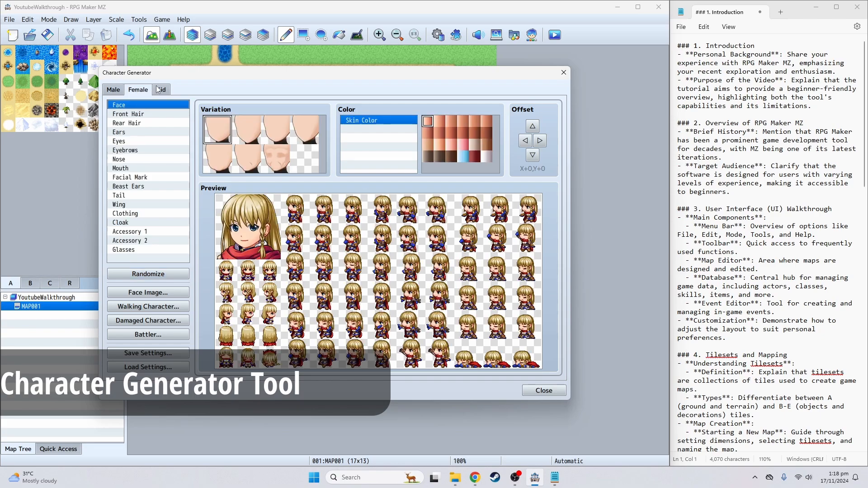
pyautogui.press('Right')
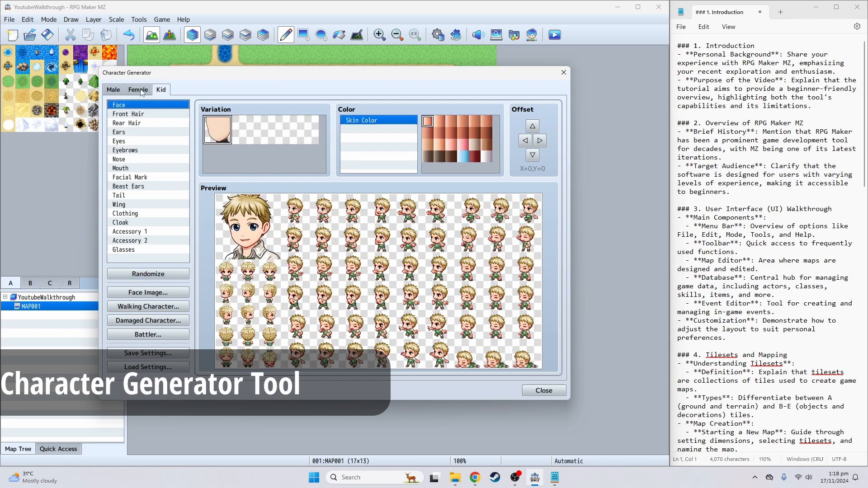
pyautogui.click(544, 391)
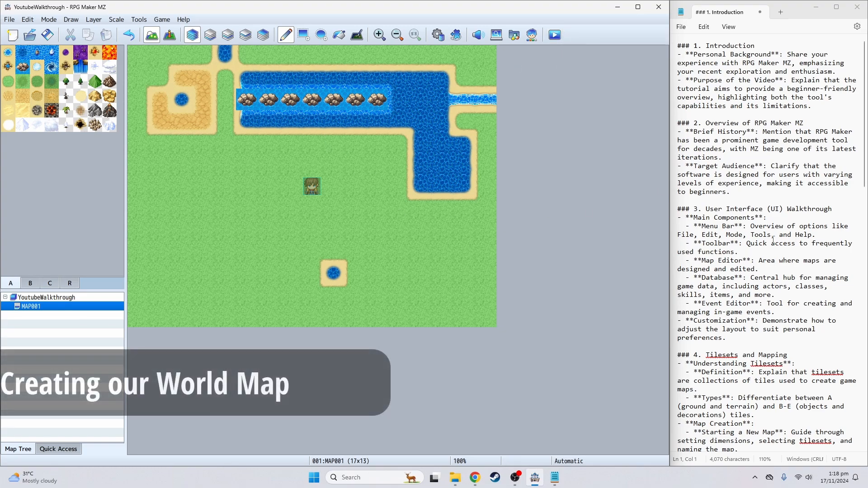
# - In the Notepad outline, delete sections 1 to 3 and the blank lines above "### 4. Tilesets and Mapping"
pyautogui.click(786, 195)
pyautogui.moveTo(802, 334); pyautogui.dragTo(626, 17)
pyautogui.press('Delete')
pyautogui.click(738, 88)
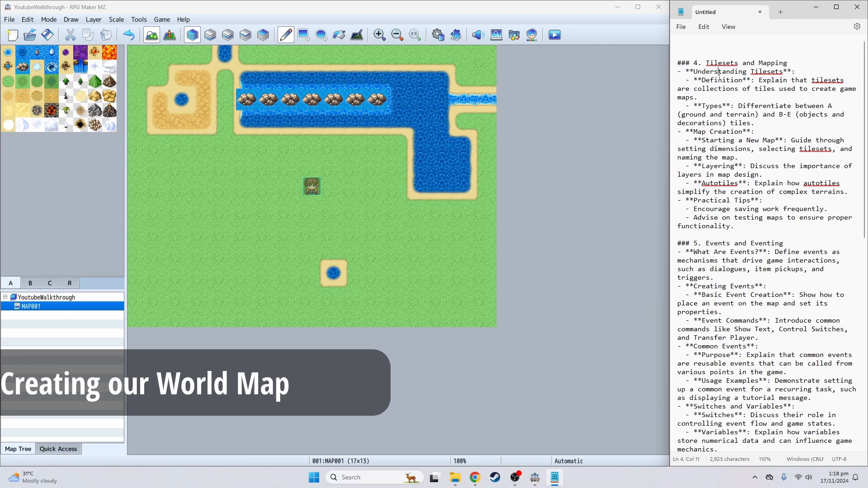
pyautogui.click(687, 38)
pyautogui.press('Delete')
pyautogui.press('Delete')
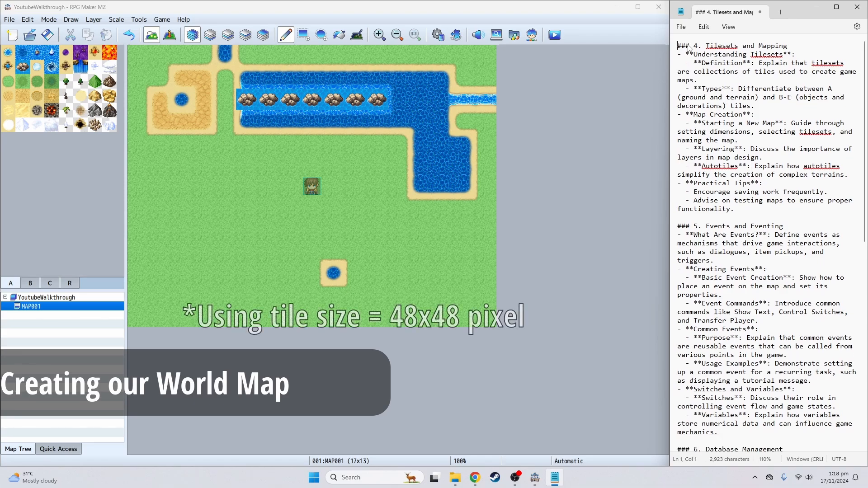
# - Open the properties of MAP001 and try entering Outside World as the map name
pyautogui.rightClick(36, 307)
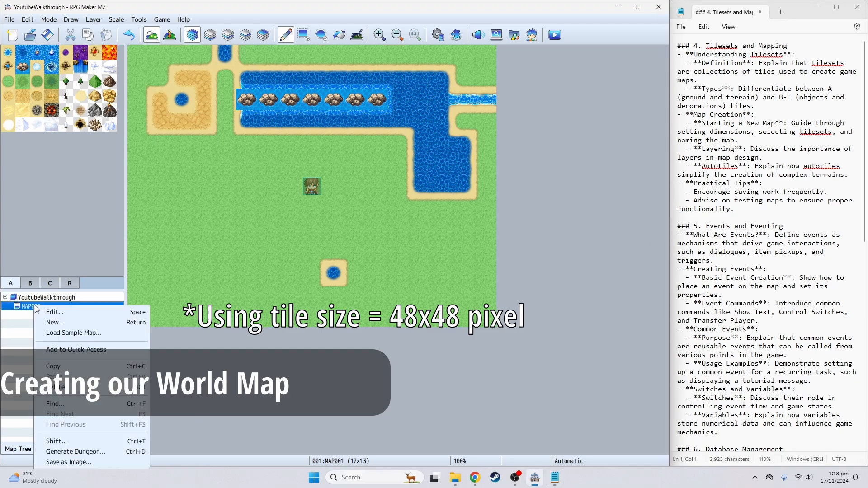
pyautogui.click(78, 316)
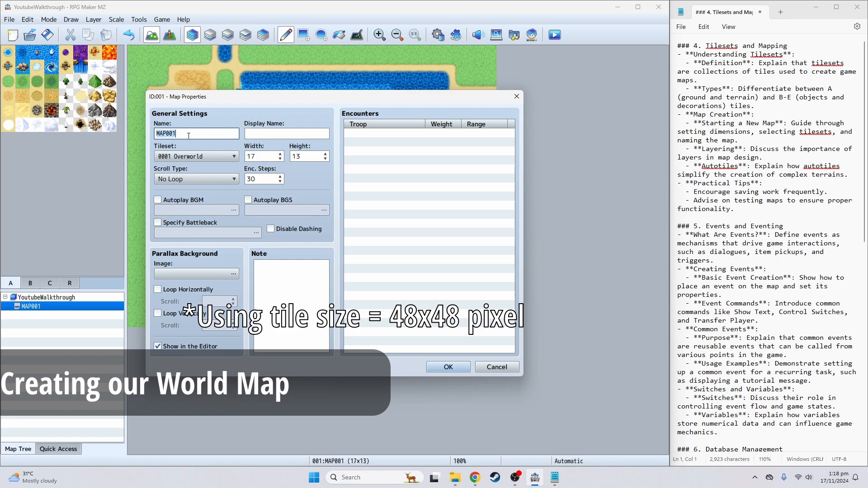
pyautogui.write('Outside World')
# - Examine the map's size, tileset, audio, battleback, parallax and encounter settings, and close the properties without saving
pyautogui.click(259, 157)
pyautogui.click(307, 156)
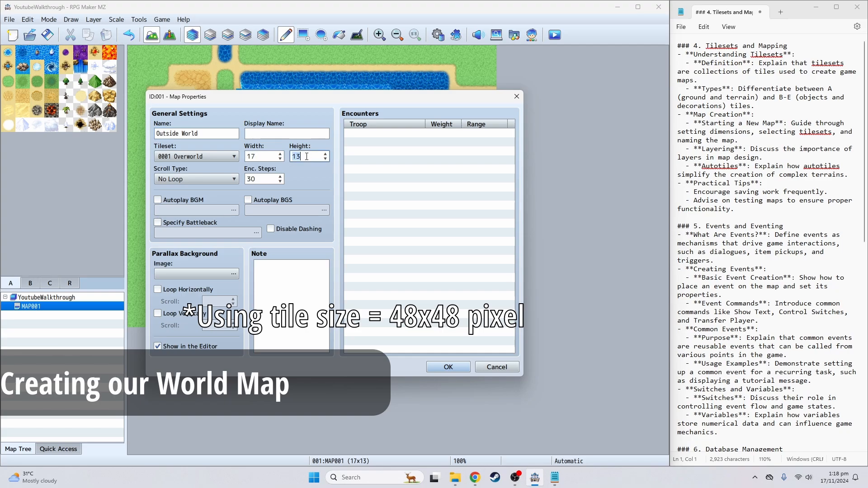
pyautogui.doubleClick(265, 158)
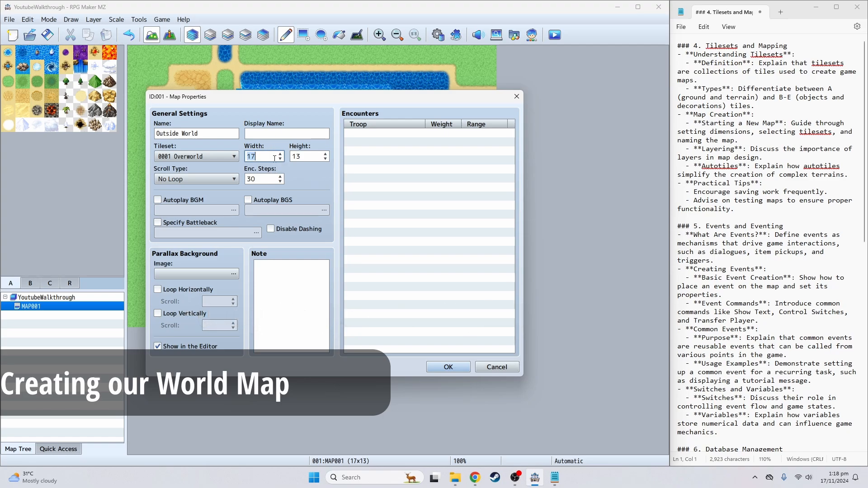
pyautogui.doubleClick(313, 158)
pyautogui.doubleClick(264, 156)
pyautogui.click(235, 156)
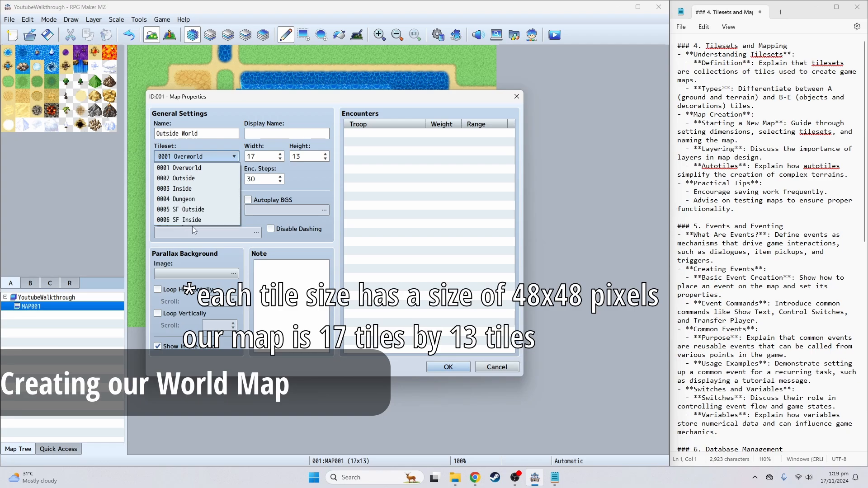
pyautogui.click(288, 195)
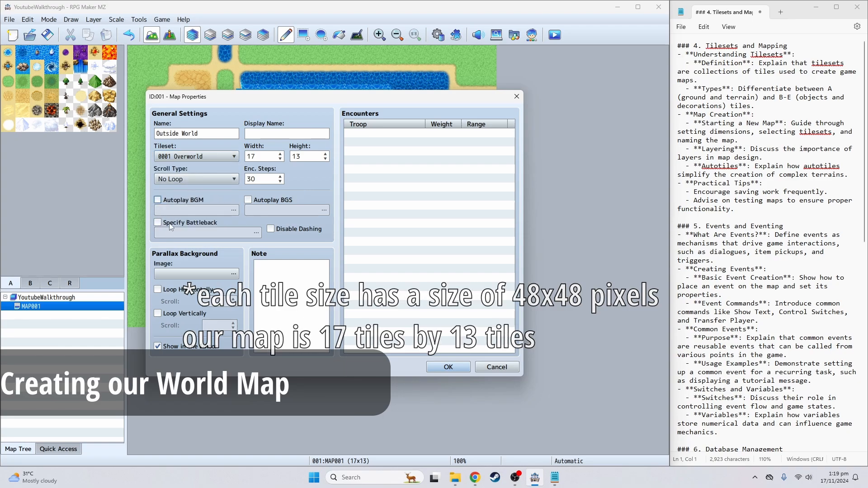
pyautogui.moveTo(174, 223)
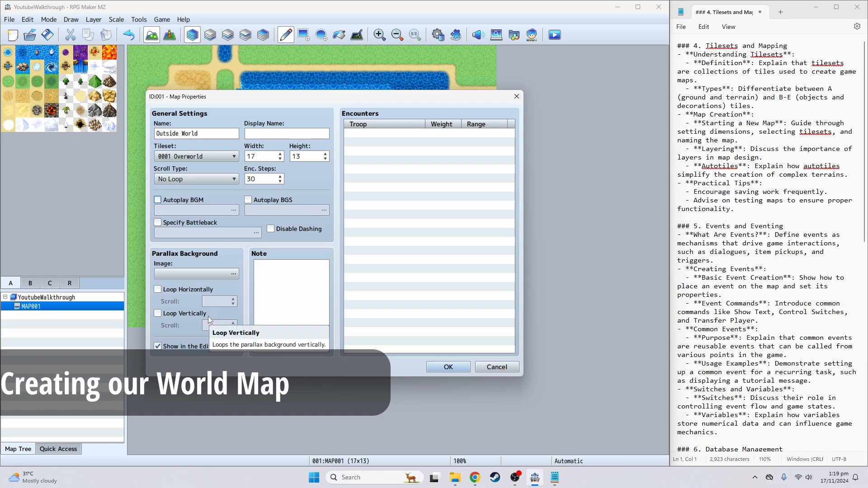
pyautogui.click(443, 135)
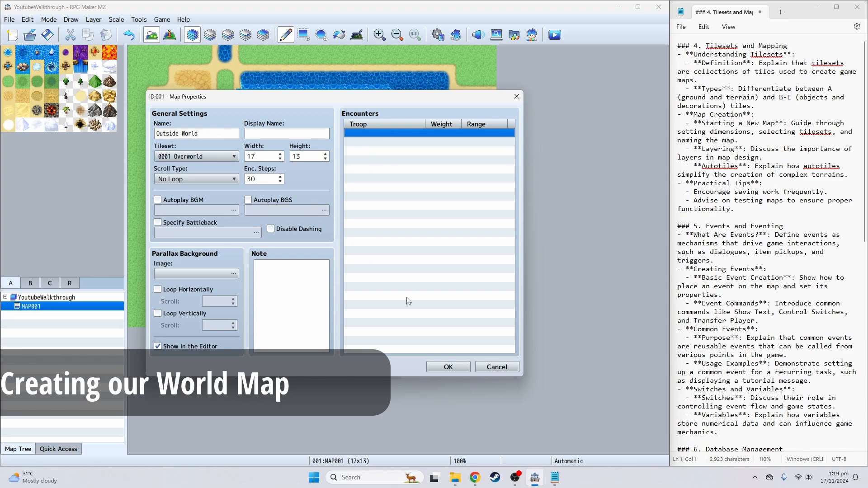
pyautogui.click(497, 367)
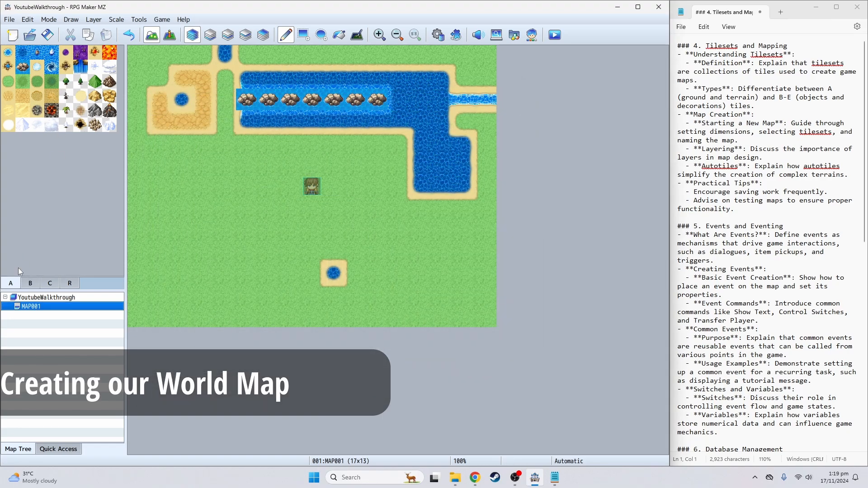
# - Look through the B, C and R pages of the Overworld tileset and return to page B
pyautogui.click(31, 283)
pyautogui.click(51, 284)
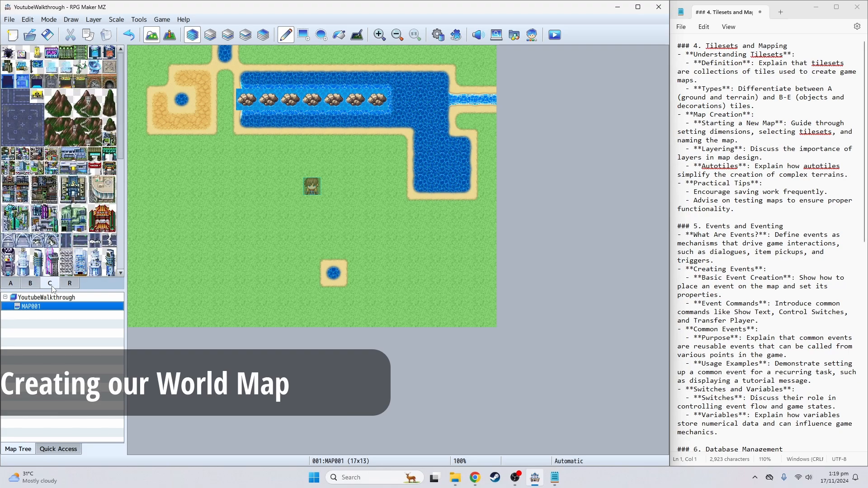
pyautogui.click(73, 284)
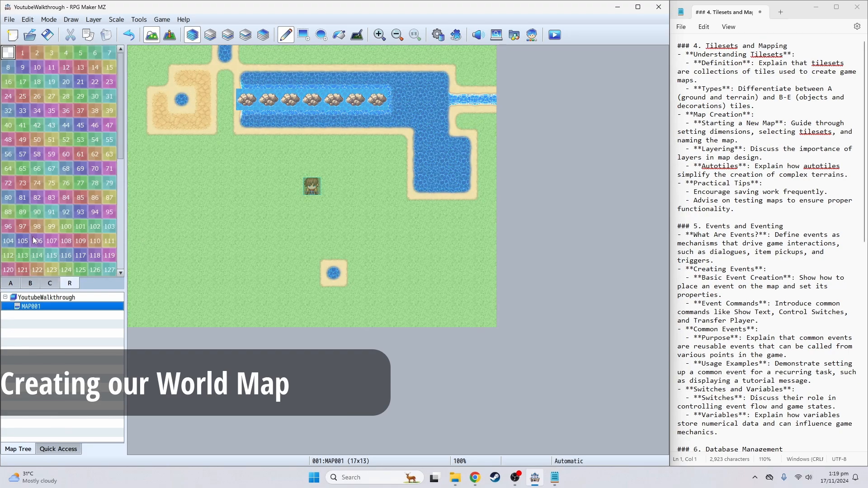
pyautogui.click(51, 285)
pyautogui.click(39, 286)
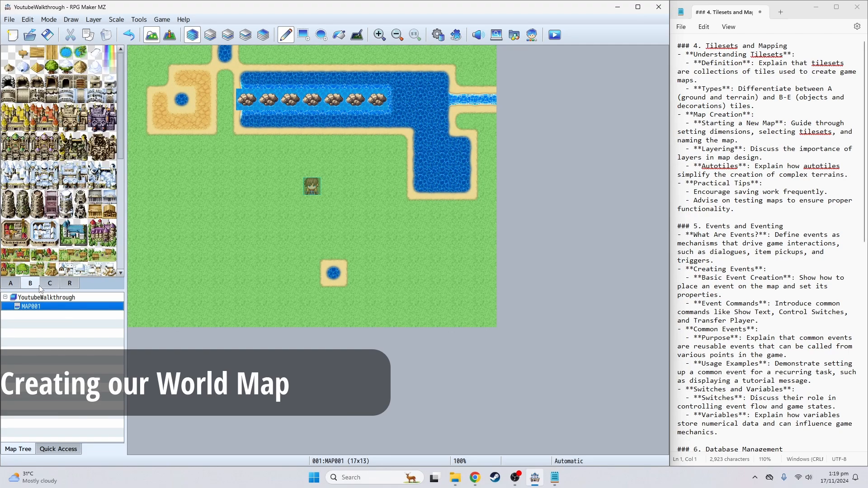
# - Try placing a snow castle and two small village tiles on the grass, and paint over them with grass
pyautogui.moveTo(8, 168); pyautogui.dragTo(23, 182)
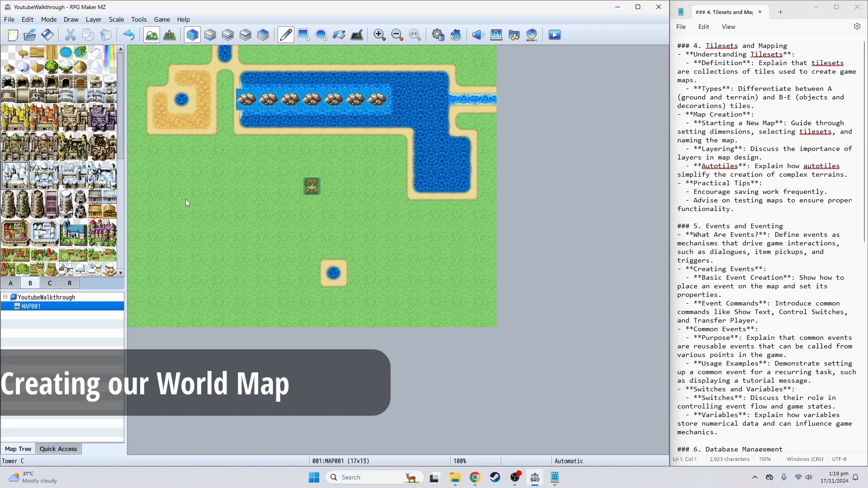
pyautogui.click(247, 207)
pyautogui.click(37, 255)
pyautogui.click(204, 185)
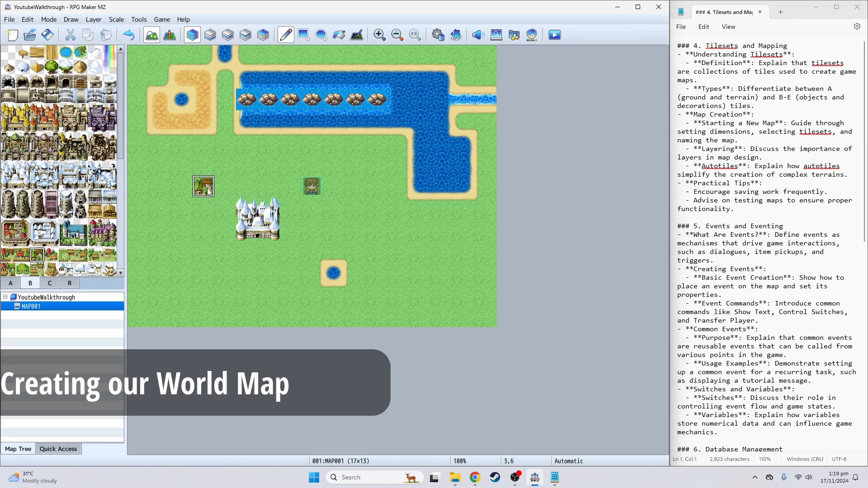
pyautogui.click(57, 260)
pyautogui.click(247, 185)
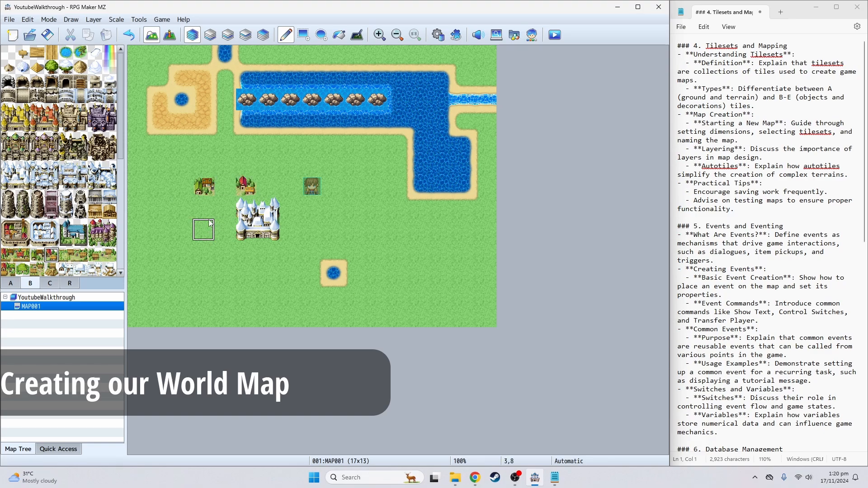
pyautogui.rightClick(315, 166)
pyautogui.moveTo(248, 185)
pyautogui.mouseDown()
pyautogui.moveTo(248, 209)
pyautogui.moveTo(183, 186)
pyautogui.moveTo(343, 269)
pyautogui.mouseUp()
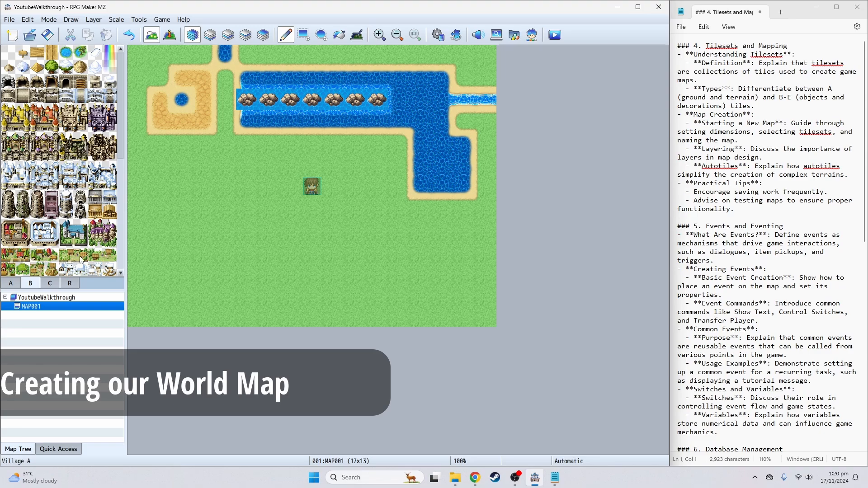
# - Place a two-tile village in the southwest of the map and a stone tower in the southeast
pyautogui.click(103, 259)
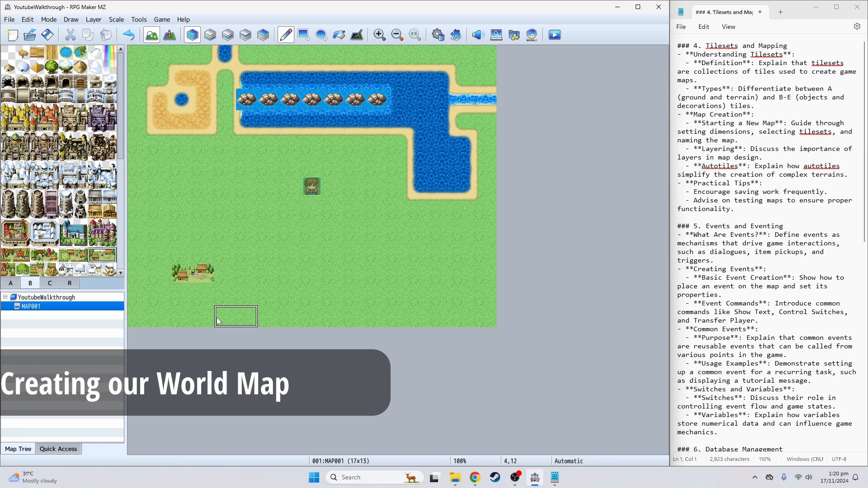
pyautogui.click(182, 265)
pyautogui.click(34, 215)
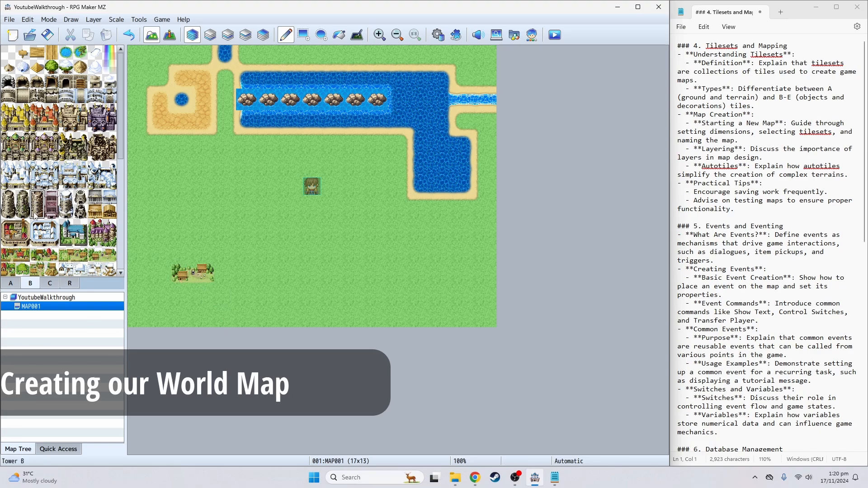
pyautogui.click(420, 251)
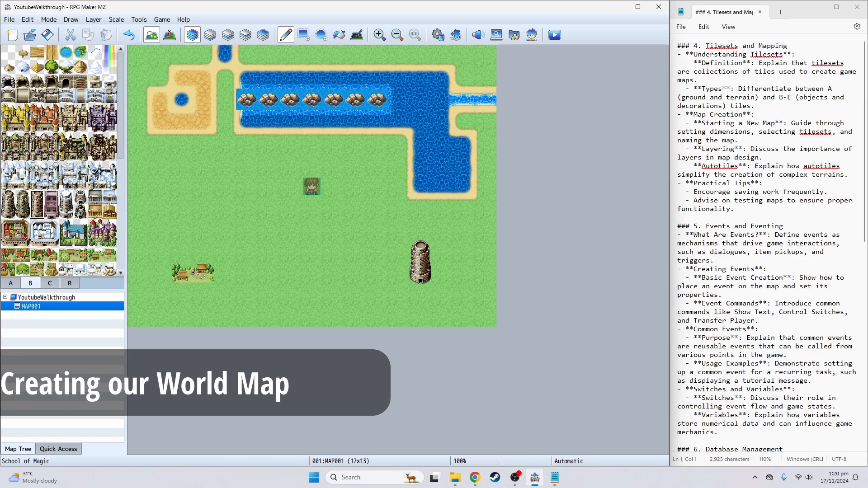
# - Scatter six green trees around the village and the tower in the southern half of the map
pyautogui.click(52, 66)
pyautogui.click(225, 230)
pyautogui.click(246, 273)
pyautogui.click(334, 230)
pyautogui.click(334, 273)
pyautogui.click(377, 295)
pyautogui.click(486, 317)
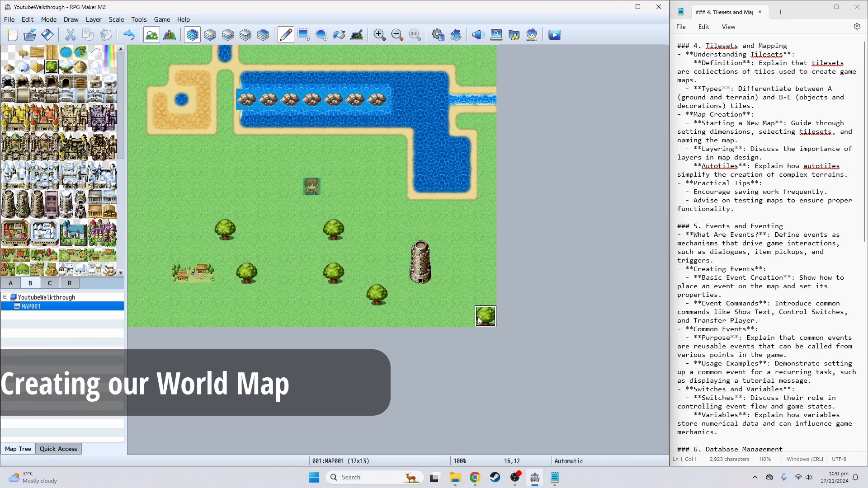
# - Paint a dirt path from the tower to the village and move the player's starting position onto it
pyautogui.click(19, 285)
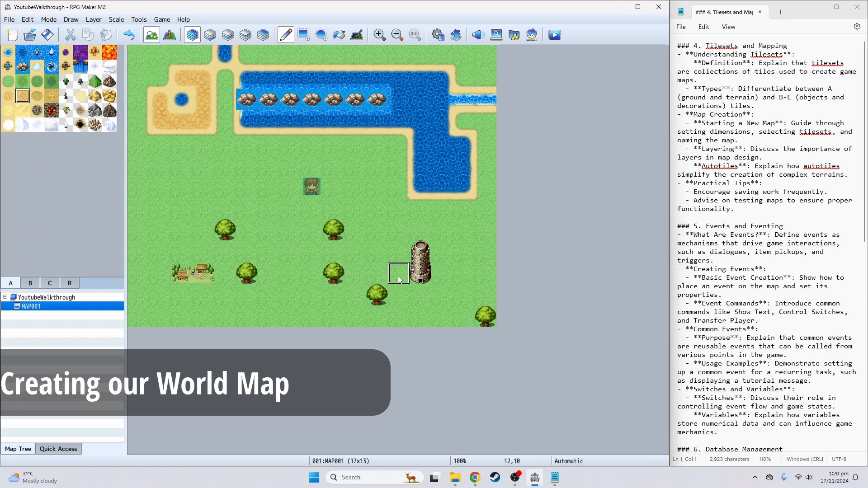
pyautogui.moveTo(398, 273); pyautogui.dragTo(202, 262)
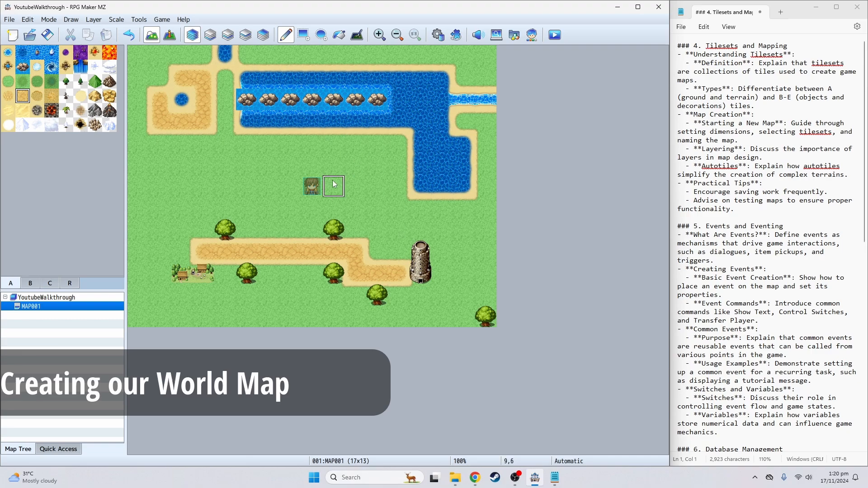
pyautogui.click(170, 35)
pyautogui.moveTo(312, 186); pyautogui.dragTo(268, 252)
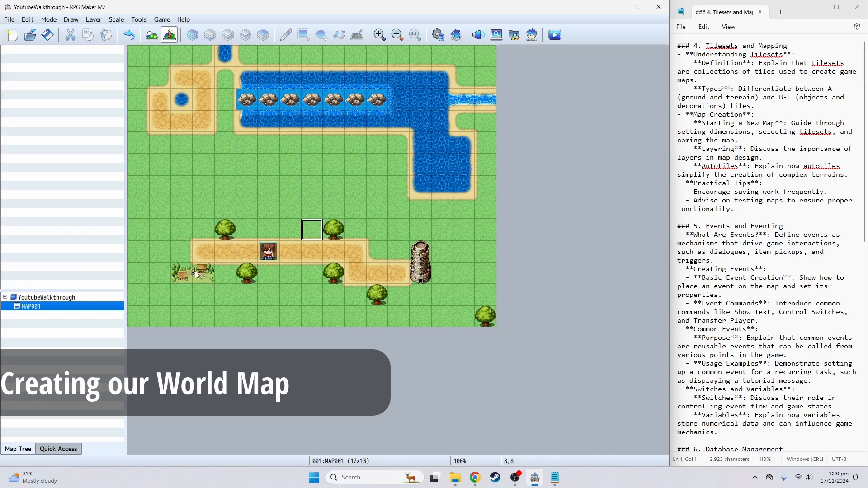
# - Rename MAP001 as World Map in its map properties
pyautogui.rightClick(37, 308)
pyautogui.click(64, 319)
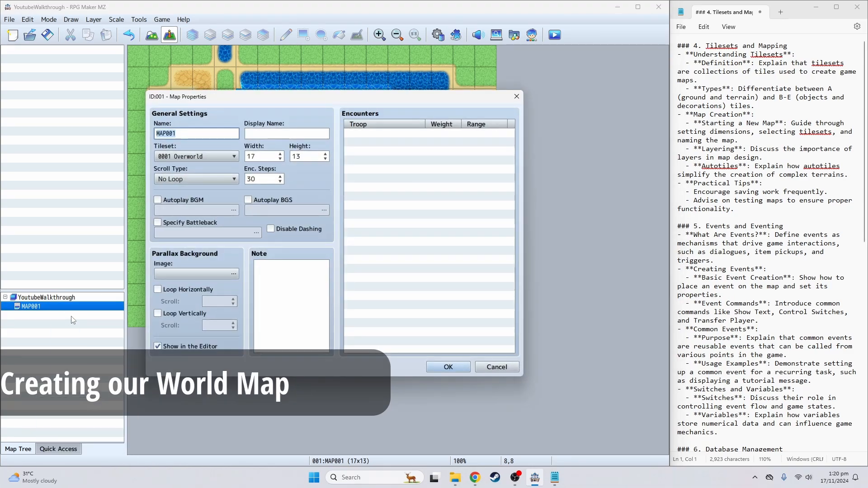
pyautogui.write('M')
pyautogui.write('orld Map')
pyautogui.press('Return')
# - Create a new map named Little Village under World Map, using the 0002 Outside tileset
pyautogui.rightClick(47, 312)
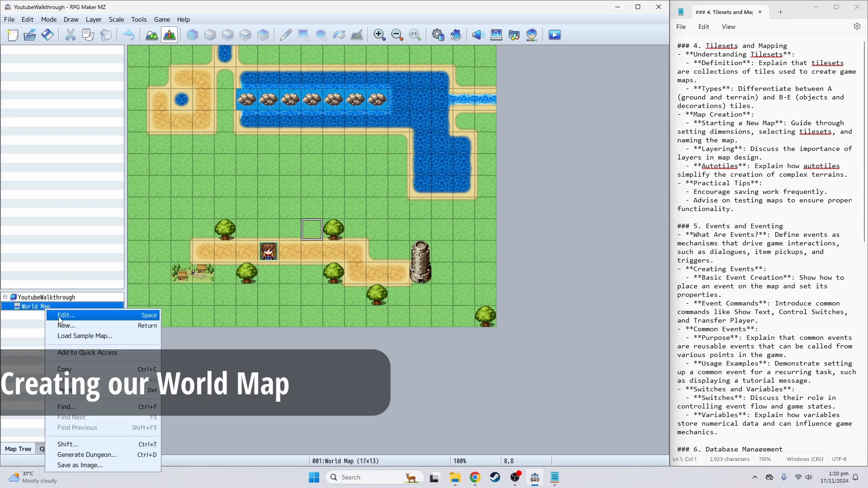
pyautogui.click(77, 326)
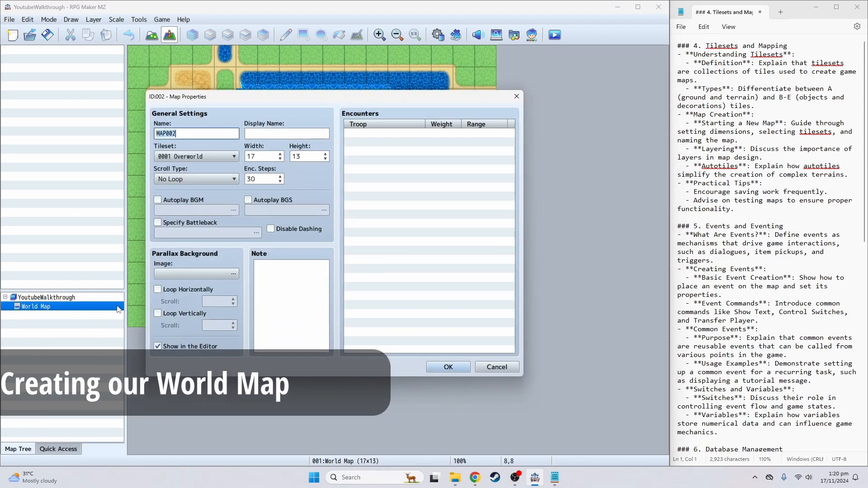
pyautogui.write('Little Village')
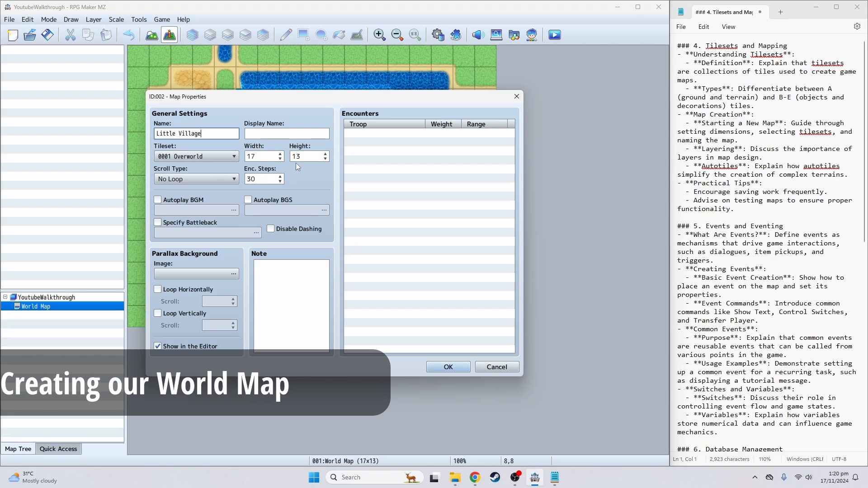
pyautogui.click(234, 156)
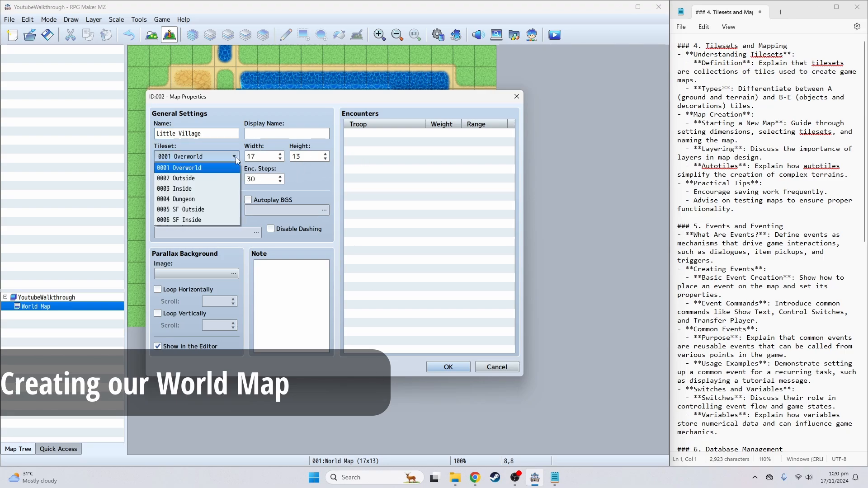
pyautogui.click(202, 177)
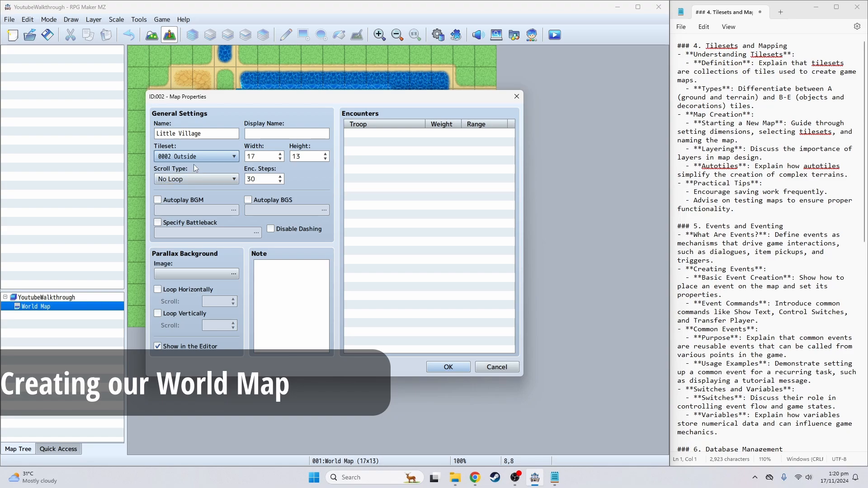
pyautogui.click(458, 370)
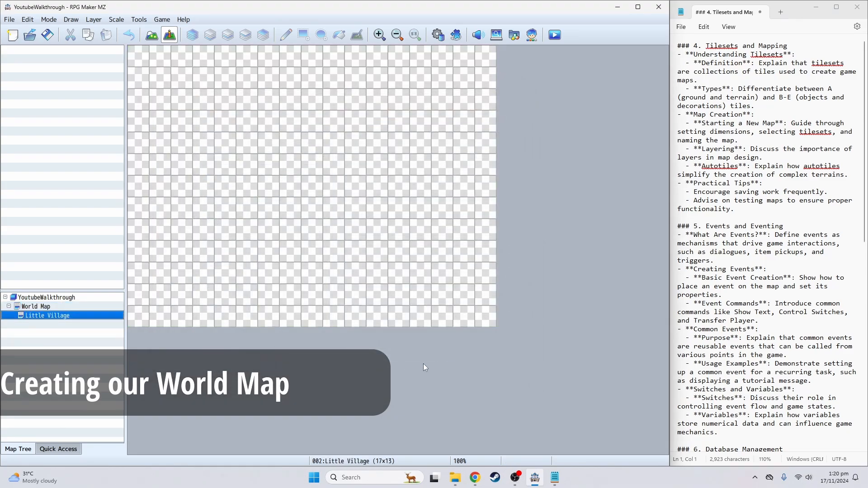
# - Switch to map editing, look through the Outside tileset pages, and cover the Little Village map with plain grass using the Rectangle tool
pyautogui.click(151, 35)
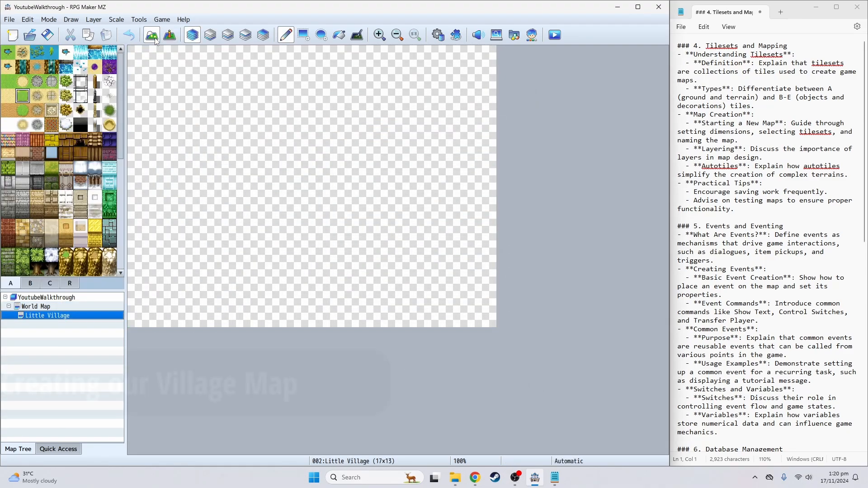
pyautogui.moveTo(120, 94); pyautogui.dragTo(118, 221)
pyautogui.click(30, 282)
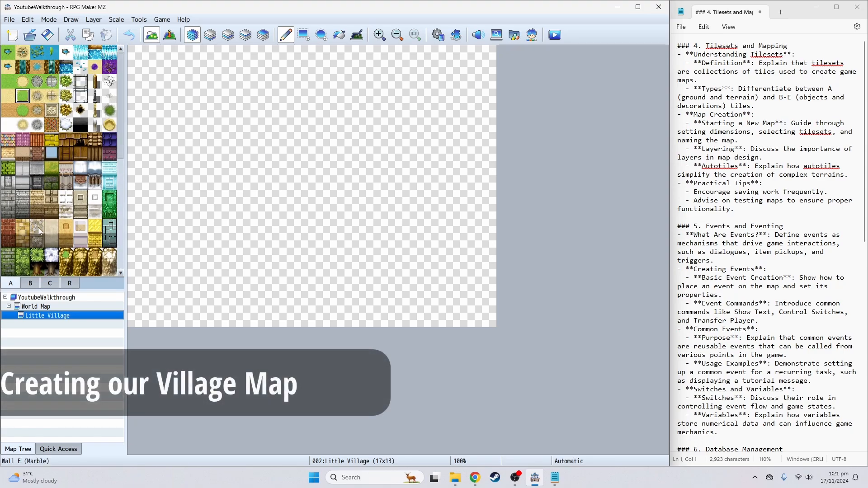
pyautogui.click(31, 282)
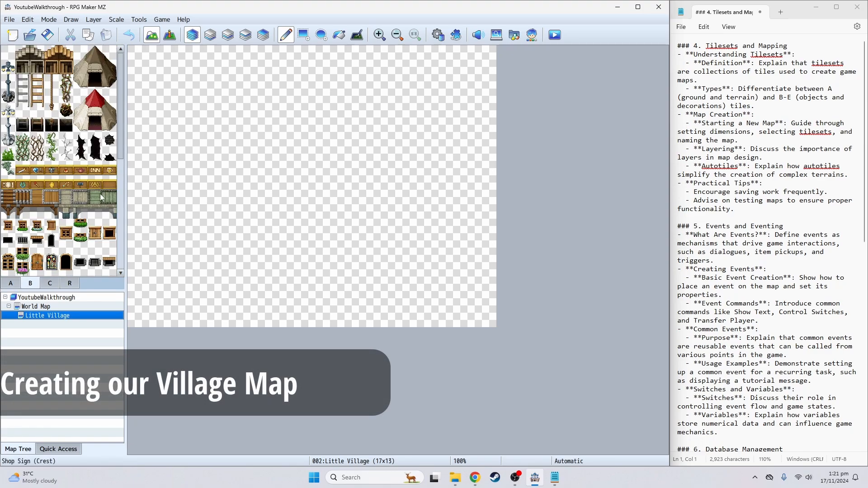
pyautogui.click(50, 284)
pyautogui.click(15, 286)
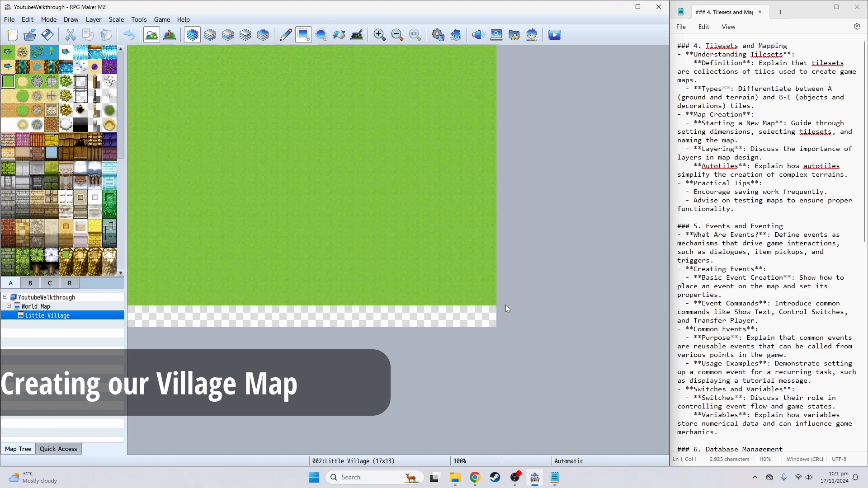
# - Build a three-tile-wide wooden house in the northwest with a plank wall, a two-row wooden roof and a chimney
pyautogui.scroll(-2, 44, 226)
pyautogui.click(67, 118)
pyautogui.moveTo(181, 187); pyautogui.dragTo(225, 187)
pyautogui.click(66, 104)
pyautogui.moveTo(181, 165)
pyautogui.mouseDown()
pyautogui.moveTo(226, 165)
pyautogui.moveTo(225, 143)
pyautogui.mouseUp()
pyautogui.click(81, 103)
pyautogui.click(225, 166)
# - Build a larger stepped house in the east of the village with grey stone walls and a yellow roof
pyautogui.moveTo(464, 251)
pyautogui.mouseDown()
pyautogui.moveTo(333, 229)
pyautogui.moveTo(378, 186)
pyautogui.mouseUp()
pyautogui.click(23, 161)
pyautogui.hotkey('ctrl', 'z')
pyautogui.click(52, 103)
pyautogui.moveTo(399, 229); pyautogui.dragTo(464, 229)
pyautogui.moveTo(398, 208); pyautogui.dragTo(464, 207)
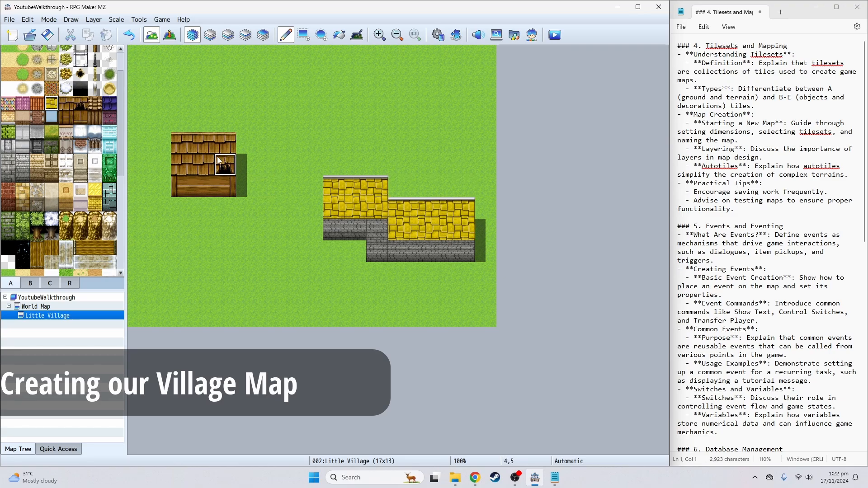
# - Undo the stepped grey stone house in the east of the village
pyautogui.hotkey('ctrl', 'z')
pyautogui.hotkey('ctrl', 'z')
pyautogui.hotkey('ctrl', 'z')
pyautogui.hotkey('ctrl', 'z')
pyautogui.hotkey('ctrl', 'z')
# - Build a five-tile-wide house in the east with a red brick wall and a two-row yellow roof
pyautogui.click(37, 117)
pyautogui.moveTo(334, 208); pyautogui.dragTo(421, 208)
pyautogui.click(51, 103)
pyautogui.moveTo(334, 186); pyautogui.dragTo(421, 186)
pyautogui.moveTo(421, 165); pyautogui.dragTo(334, 164)
# - Add a two-tile-wide wing at the house's northeast corner with a red brick wall and a two-row yellow roof
pyautogui.click(37, 118)
pyautogui.moveTo(442, 186); pyautogui.dragTo(464, 185)
pyautogui.click(51, 103)
pyautogui.moveTo(443, 164); pyautogui.dragTo(464, 142)
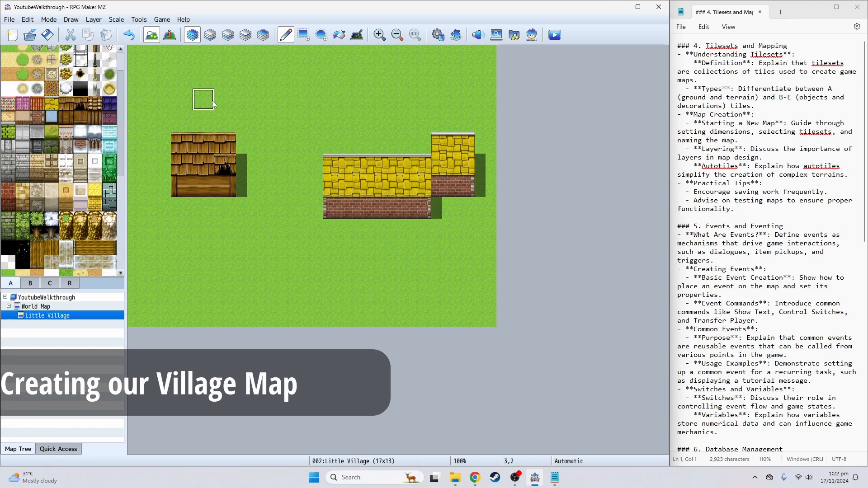
# - Place two flower-box windows on the wooden house and windows on the brick house's front wall and wing
pyautogui.click(30, 284)
pyautogui.click(23, 226)
pyautogui.click(182, 186)
pyautogui.click(225, 186)
pyautogui.click(399, 208)
# - Place a woodpile west of the wooden house and a log in the north, and put dark doorways in both houses
pyautogui.scroll(-5, 63, 181)
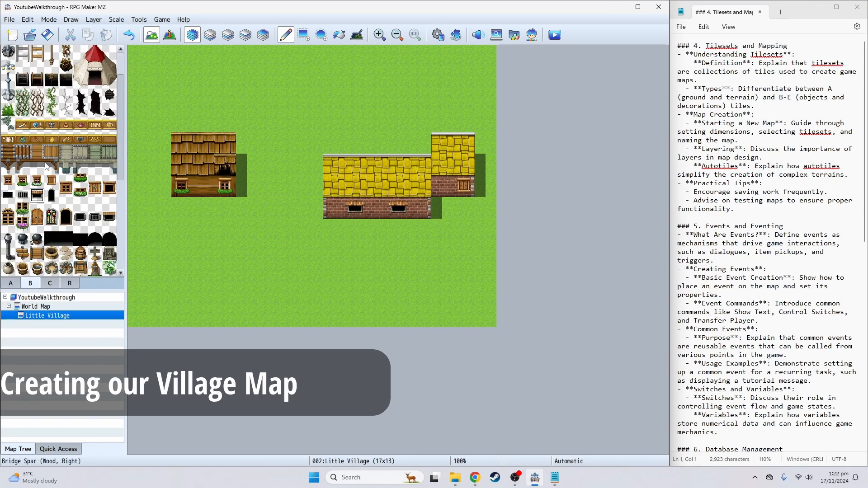
pyautogui.click(161, 185)
pyautogui.click(81, 153)
pyautogui.click(312, 100)
pyautogui.click(203, 186)
pyautogui.click(377, 208)
# - Draw a one-tile-wide sandy path joining both doorways, with a branch running down to the map's southern edge
pyautogui.click(10, 283)
pyautogui.click(22, 82)
pyautogui.click(203, 208)
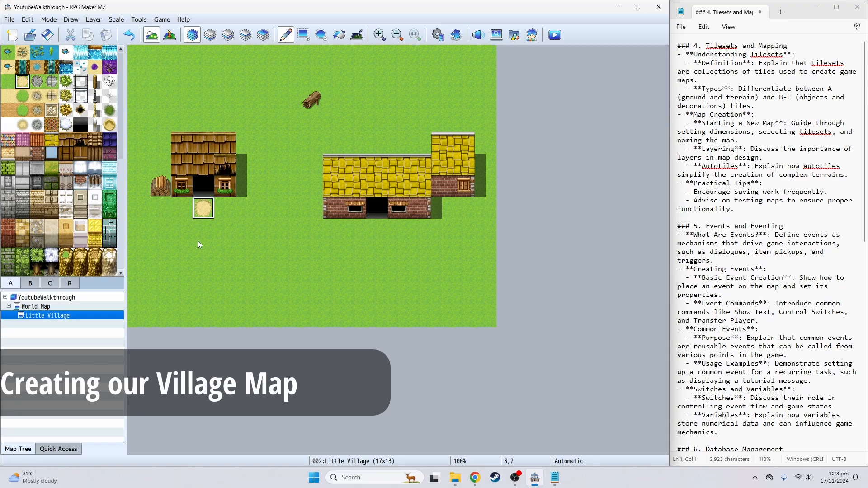
pyautogui.moveTo(203, 229); pyautogui.dragTo(203, 252)
pyautogui.moveTo(203, 251); pyautogui.dragTo(377, 252)
pyautogui.moveTo(377, 252); pyautogui.dragTo(377, 230)
pyautogui.moveTo(290, 273); pyautogui.dragTo(290, 317)
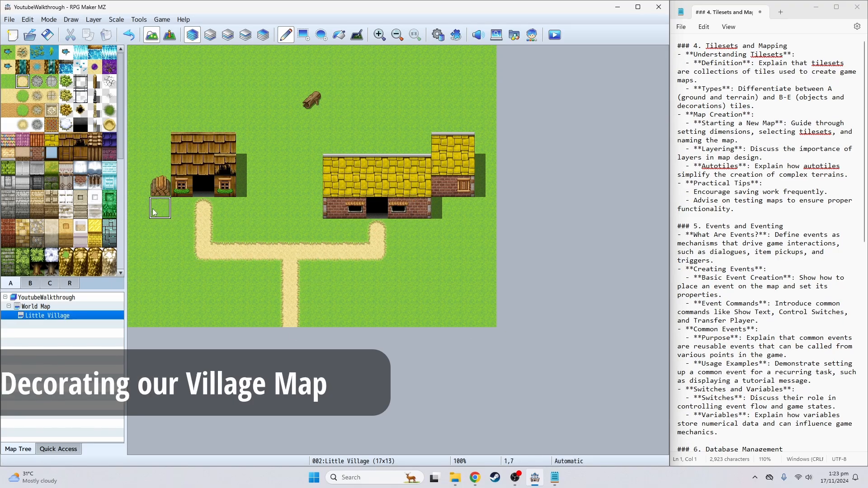
# - Place four large trees around the village and a woodpile at the east end of the brick house's front wall
pyautogui.click(37, 286)
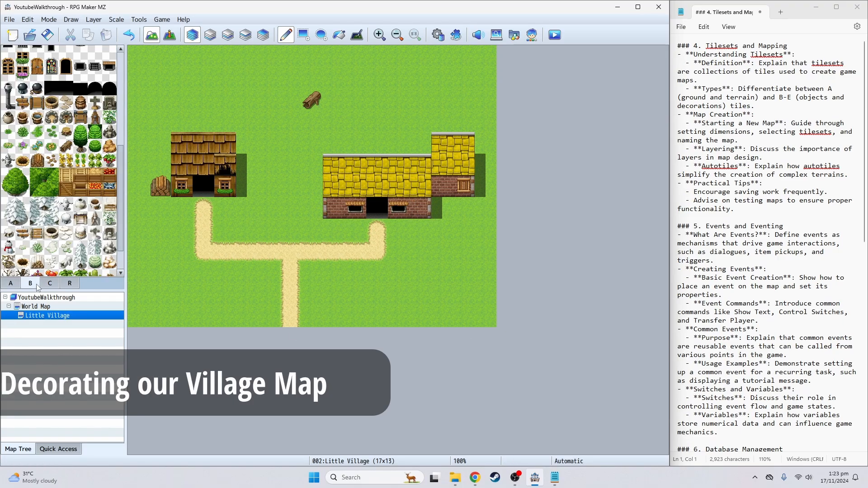
pyautogui.moveTo(37, 176); pyautogui.dragTo(8, 188)
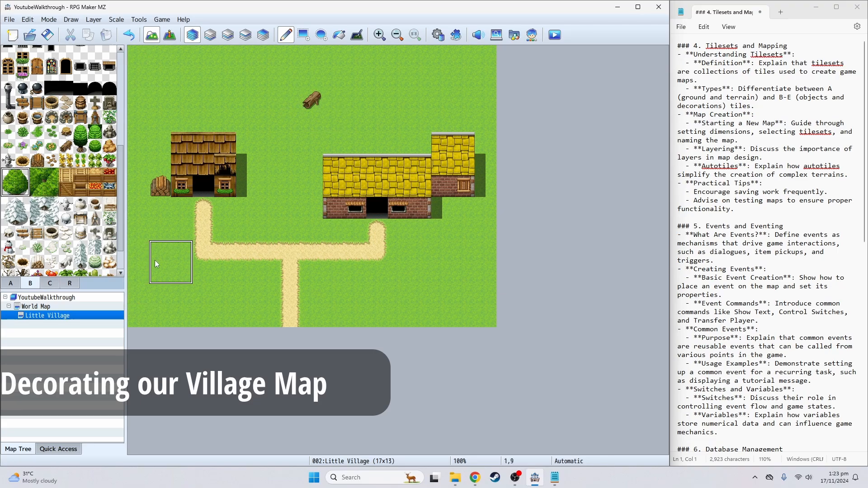
pyautogui.click(213, 69)
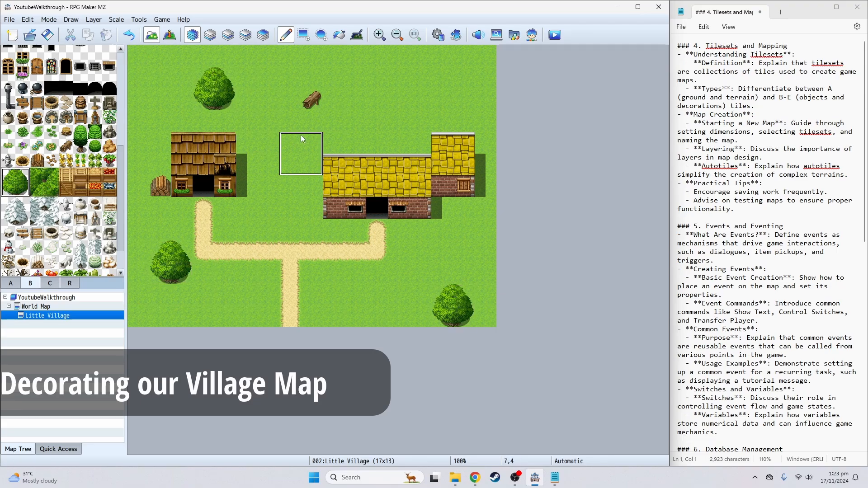
pyautogui.click(421, 74)
pyautogui.click(37, 160)
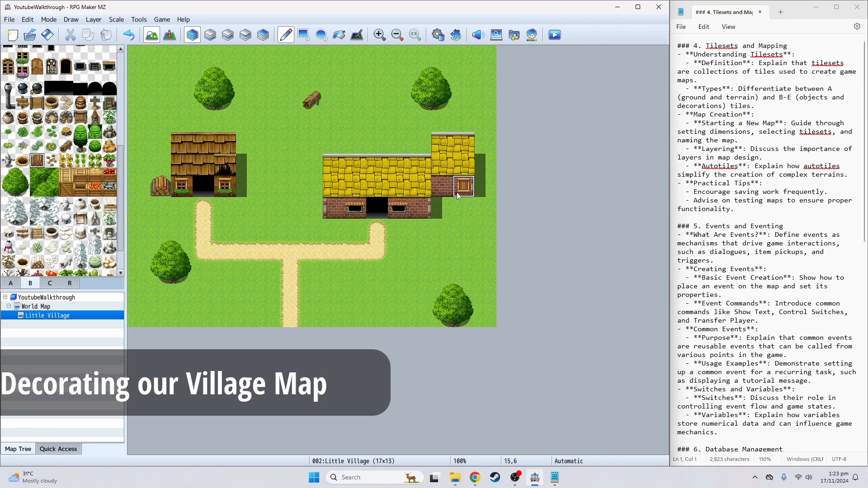
pyautogui.click(442, 208)
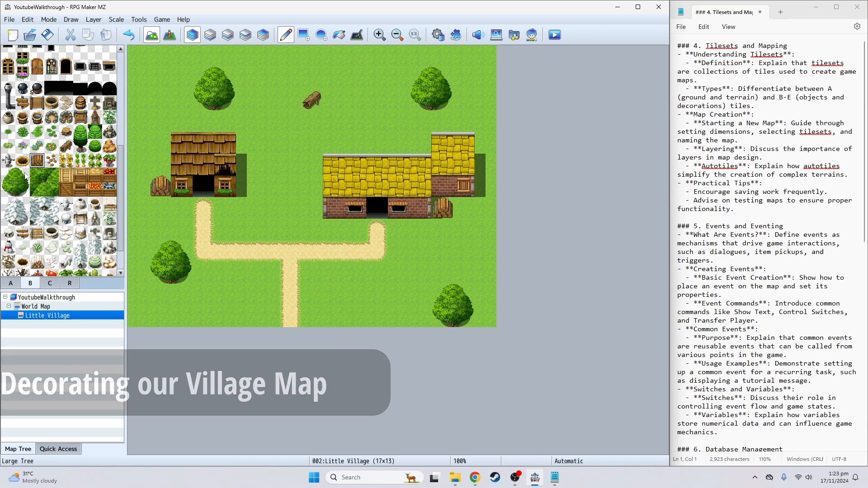
# - Look through the ground, wall, floor and autotile entries on page A of the Outside tileset
pyautogui.click(13, 283)
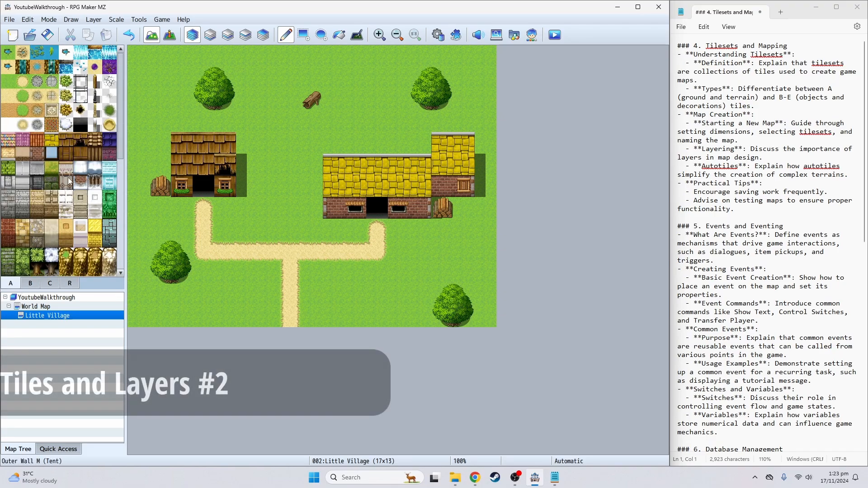
pyautogui.scroll(-5, 66, 181)
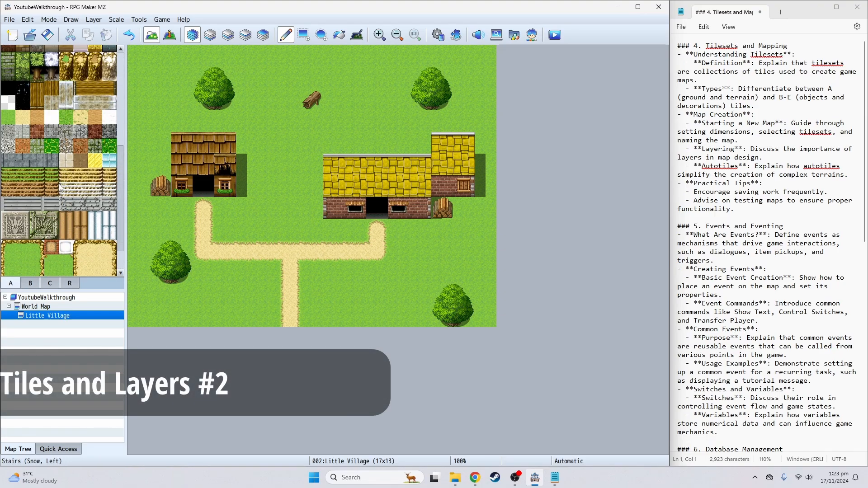
pyautogui.scroll(6, 59, 178)
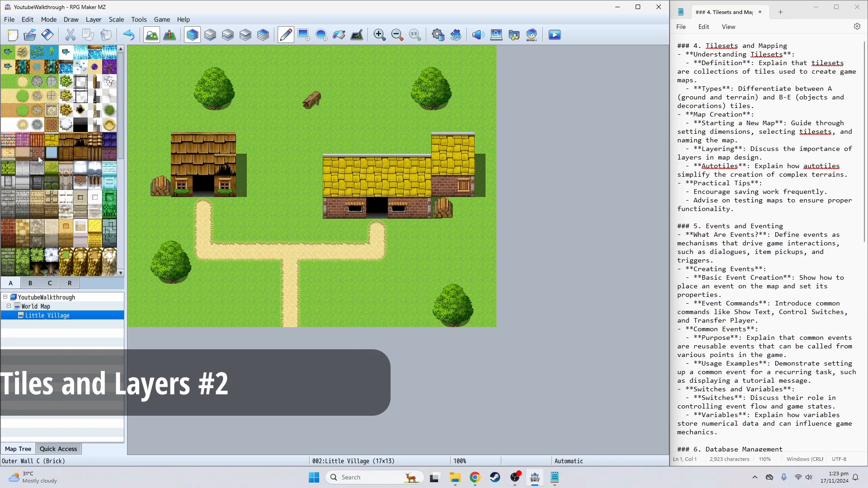
pyautogui.scroll(-5, 9, 235)
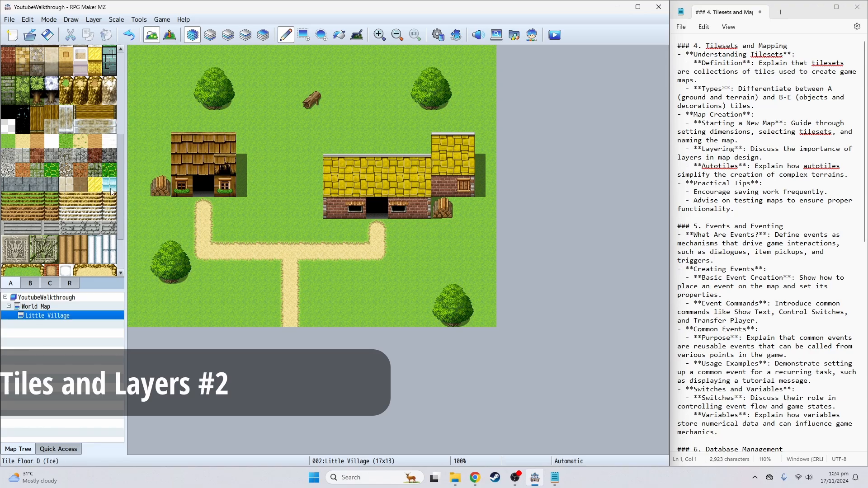
pyautogui.scroll(3, 36, 158)
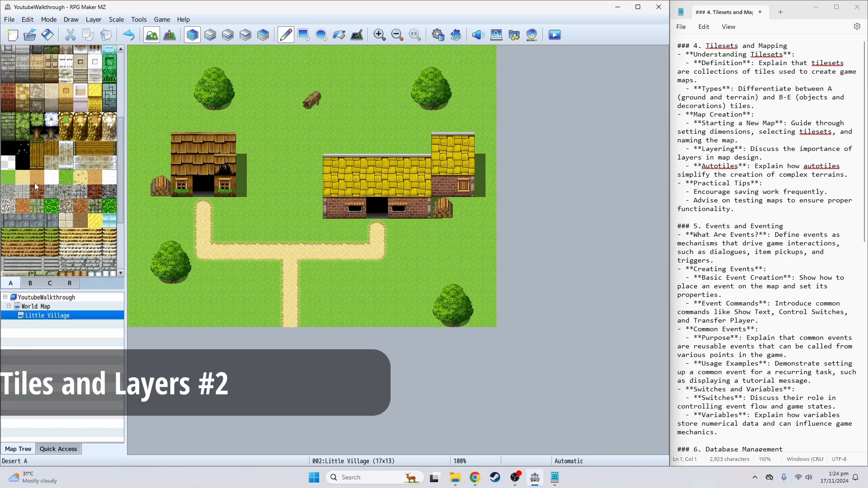
pyautogui.scroll(2, 20, 133)
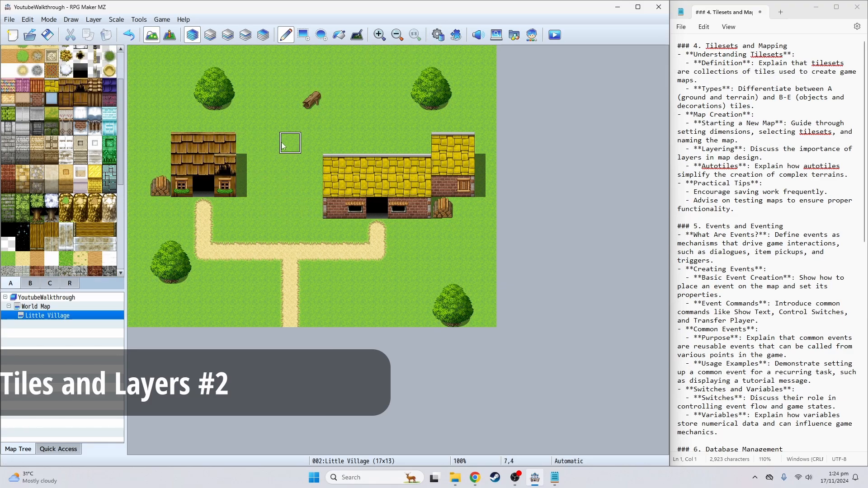
# - Switch to event editing and set the player's starting position at tile 6,6, between the two houses
pyautogui.click(169, 35)
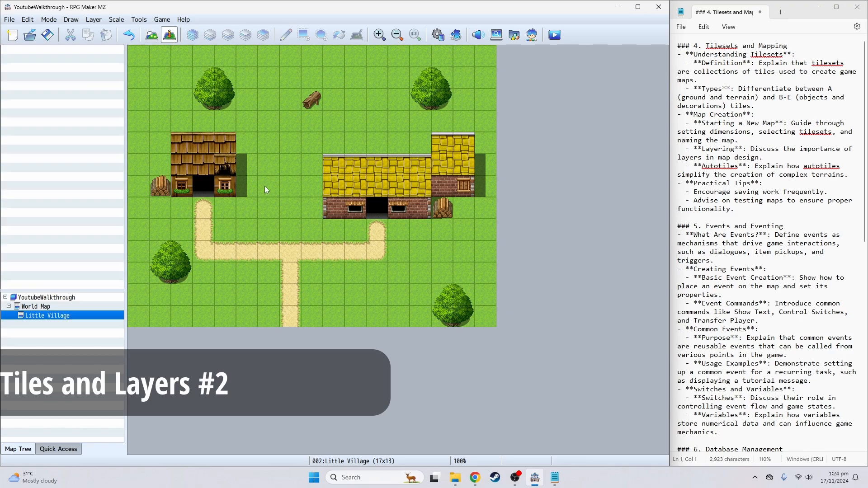
pyautogui.rightClick(276, 185)
pyautogui.rightClick(273, 184)
pyautogui.rightClick(271, 186)
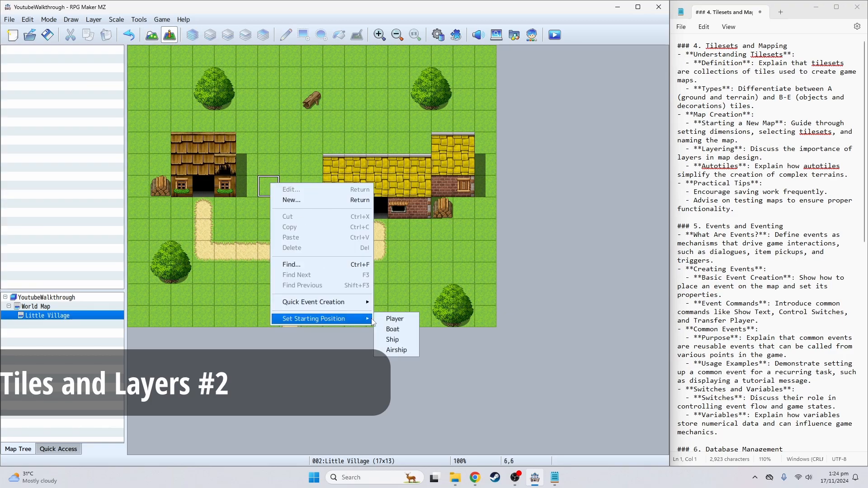
pyautogui.click(381, 321)
# - Start a playtest, saving the changes to the game, and begin a new game from the title screen
pyautogui.click(554, 35)
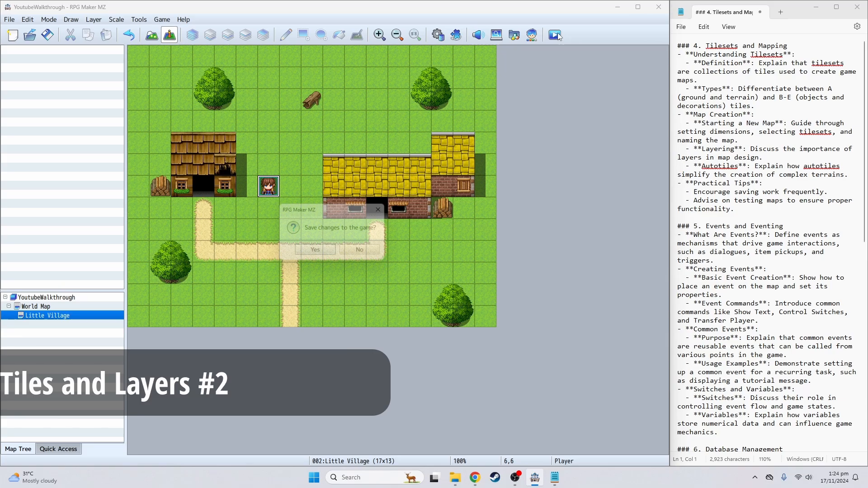
pyautogui.click(313, 256)
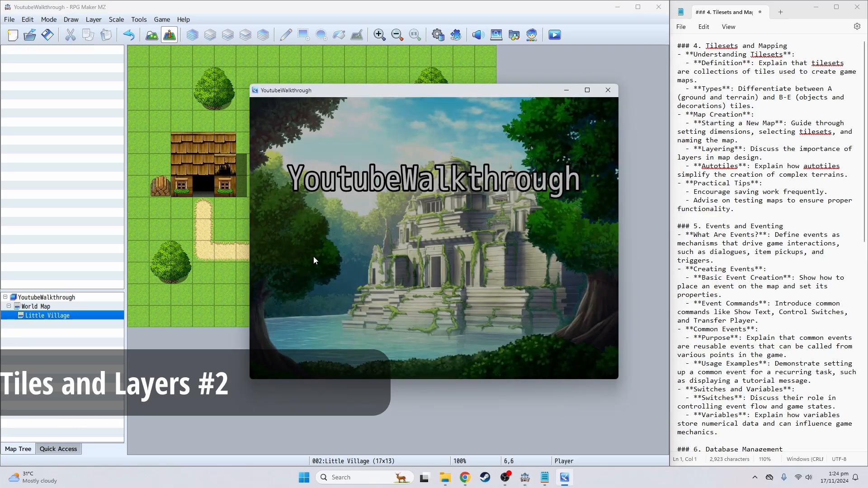
pyautogui.press('Return')
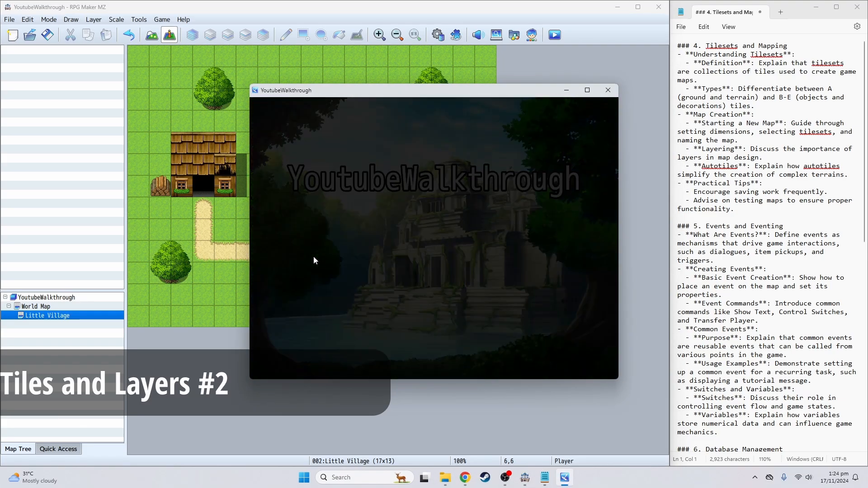
# - Walk the party around the grass between the houses and up to the northern tree to test movement
pyautogui.press('Right')
pyautogui.press('Up')
pyautogui.press('Up')
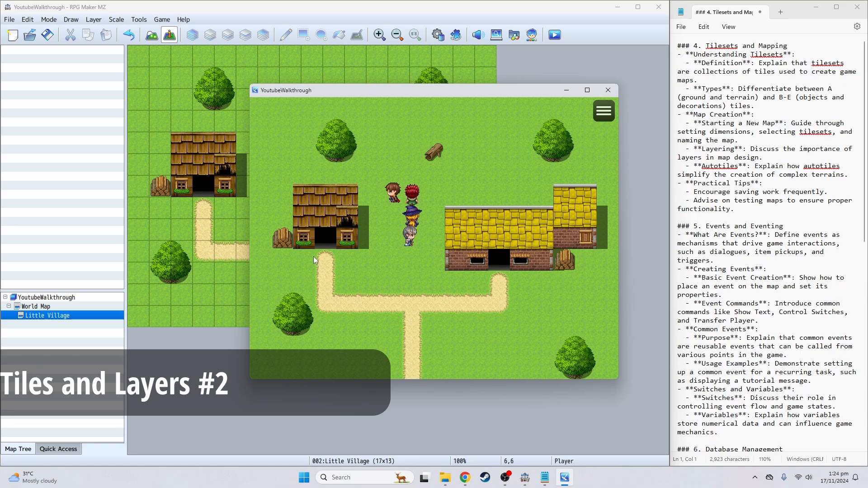
pyautogui.press('Left')
pyautogui.press('Left')
pyautogui.press('Down')
pyautogui.press('Right')
pyautogui.press('Up')
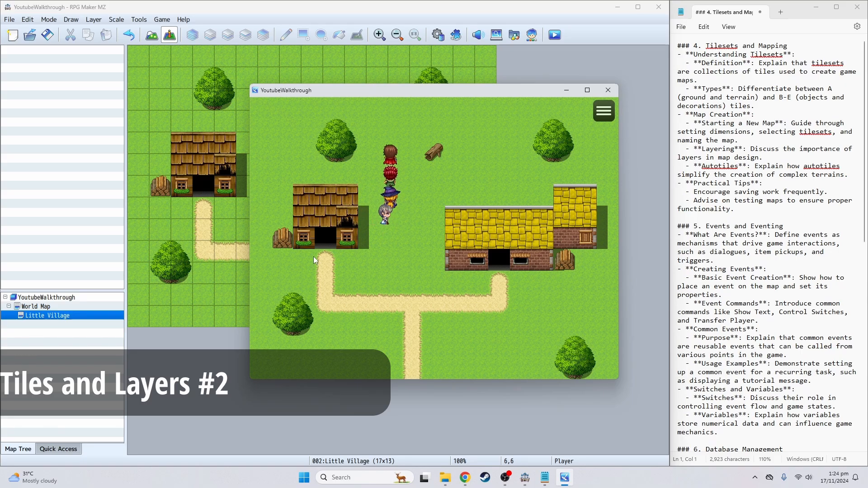
pyautogui.press('Down')
pyautogui.press('Up')
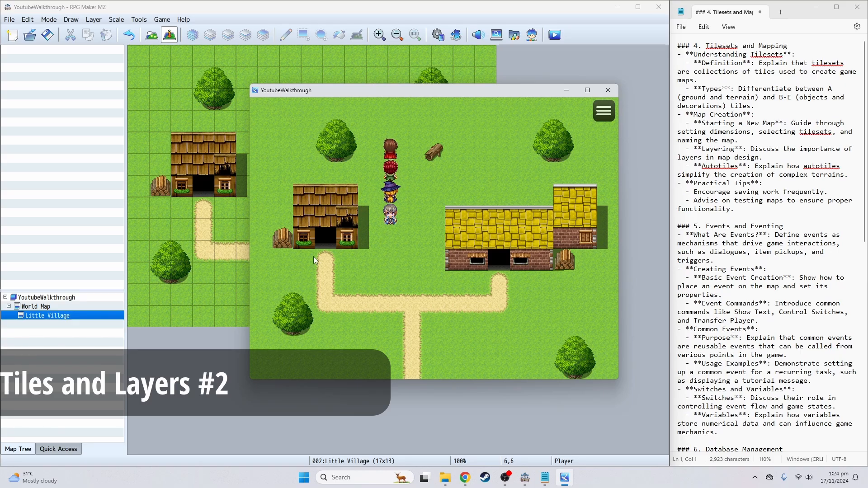
pyautogui.press('Left')
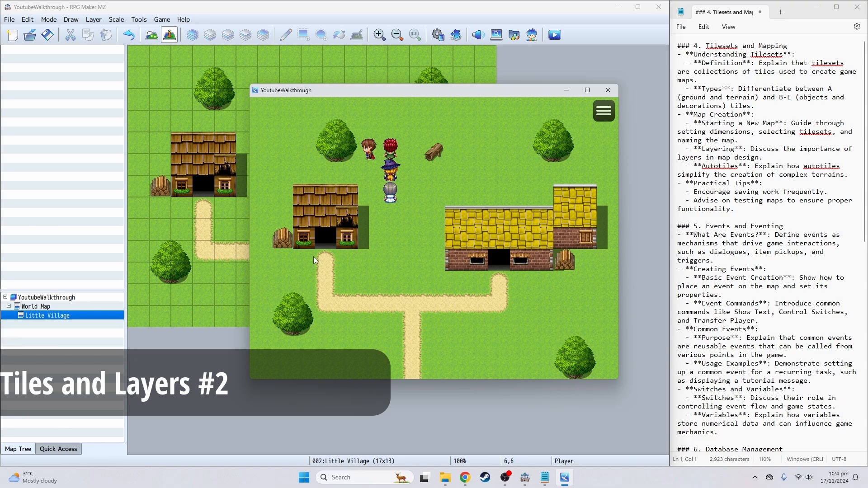
pyautogui.press('Right')
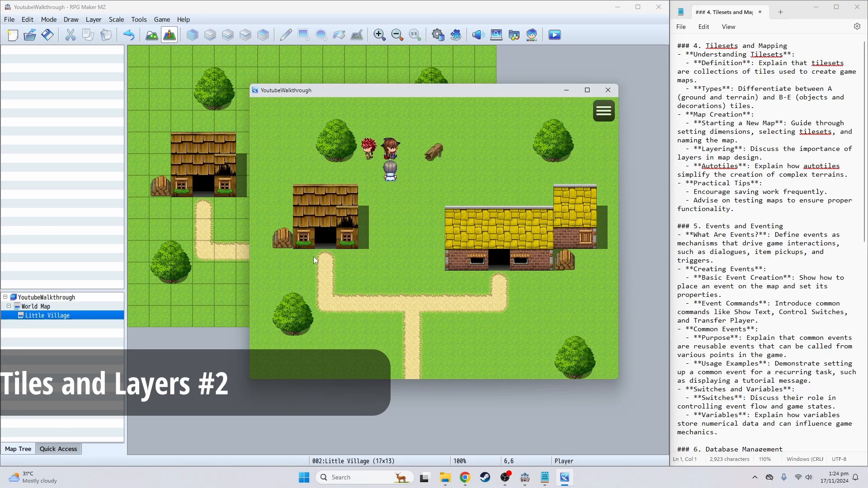
# - Walk the party south across the grass and down the sandy path, and turn back north
pyautogui.press('Down')
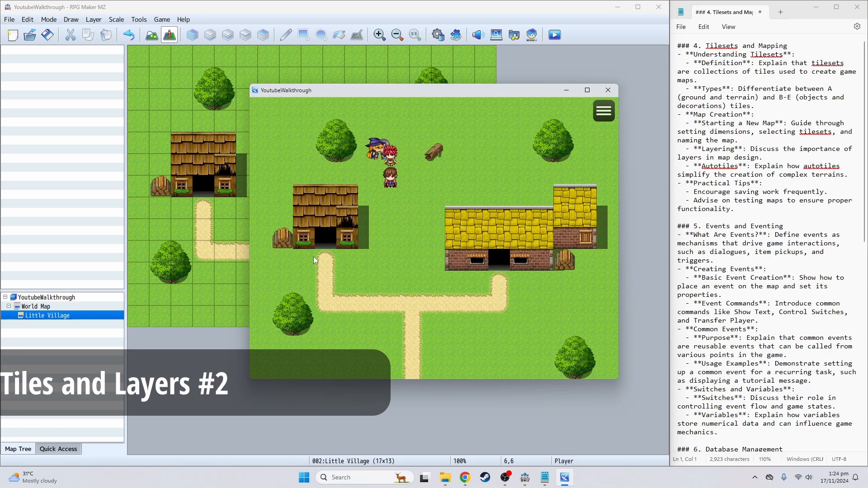
pyautogui.press('Down')
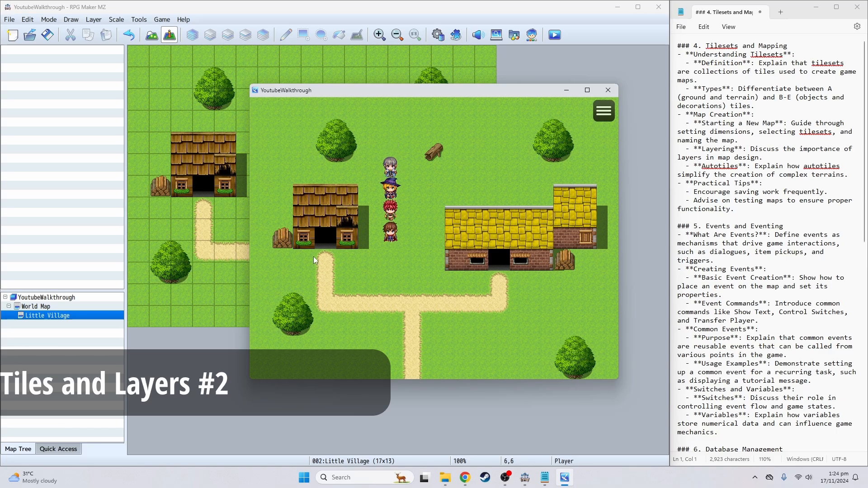
pyautogui.press('Right')
pyautogui.press('Down')
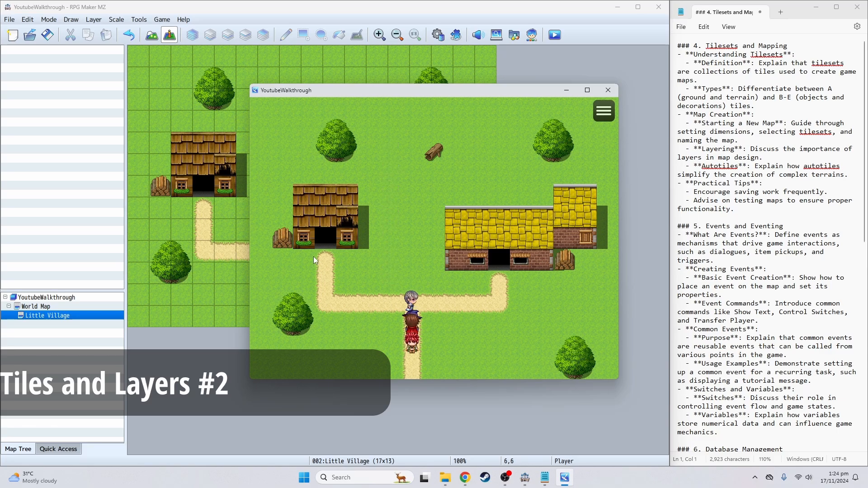
pyautogui.press('Up')
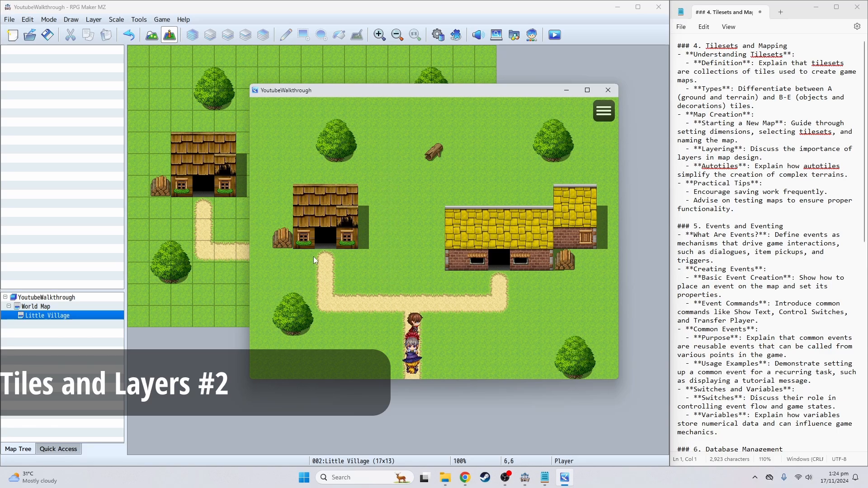
# - Walk the party in and out of the brick house's doorway and over to the wooden house's doorway
pyautogui.press('Right')
pyautogui.press('Left')
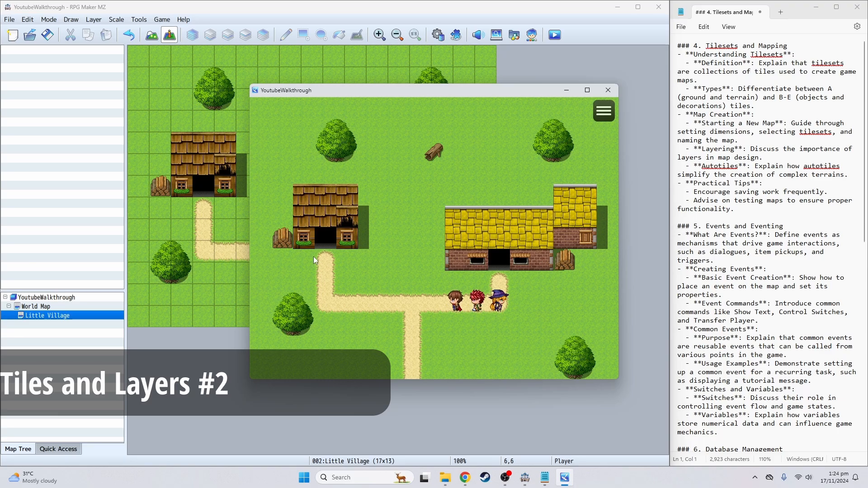
pyautogui.press('Up')
pyautogui.press('Right')
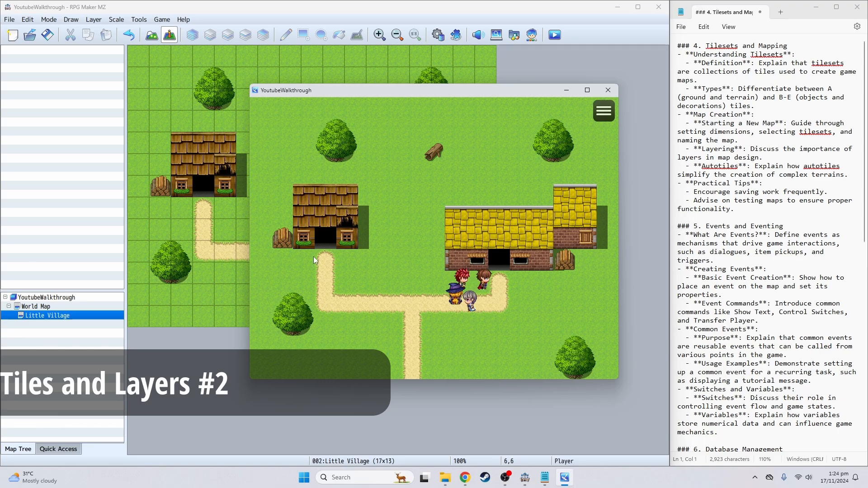
pyautogui.press('Up')
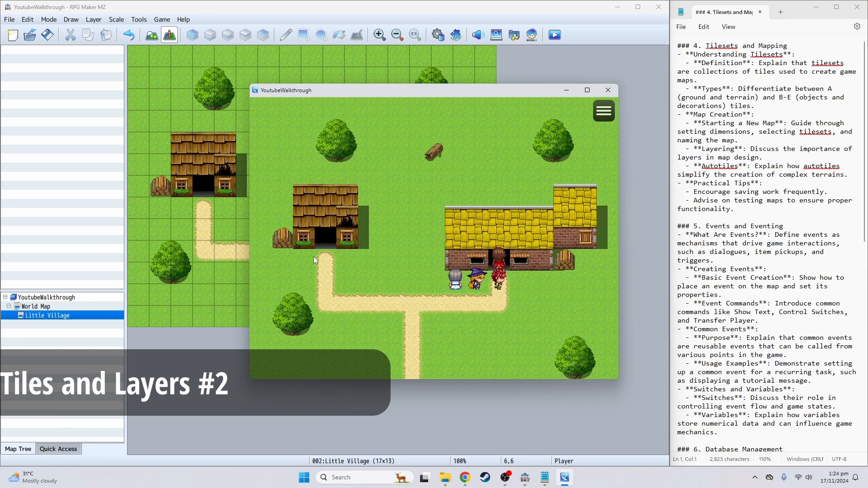
pyautogui.press('Down')
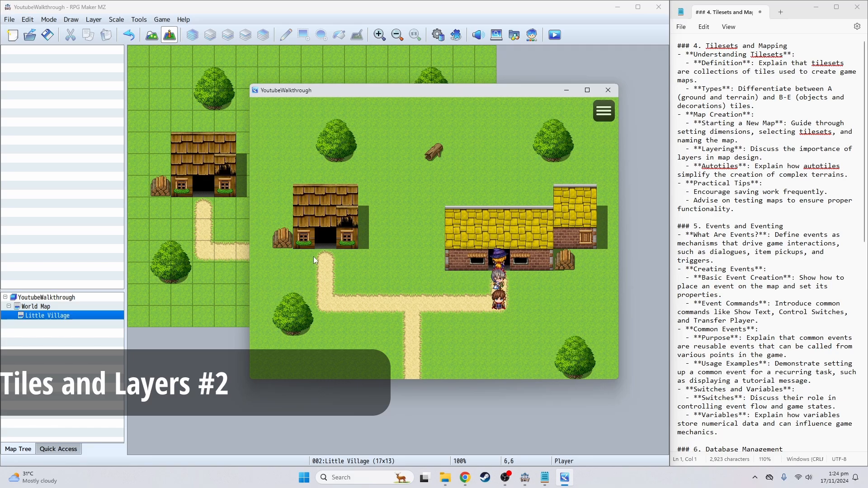
pyautogui.press('Up')
pyautogui.press('Down')
pyautogui.press('Left')
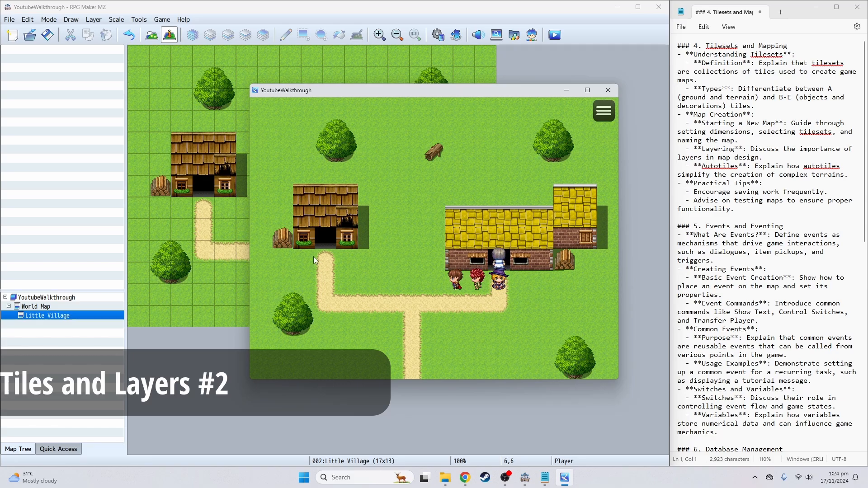
pyautogui.press('Up')
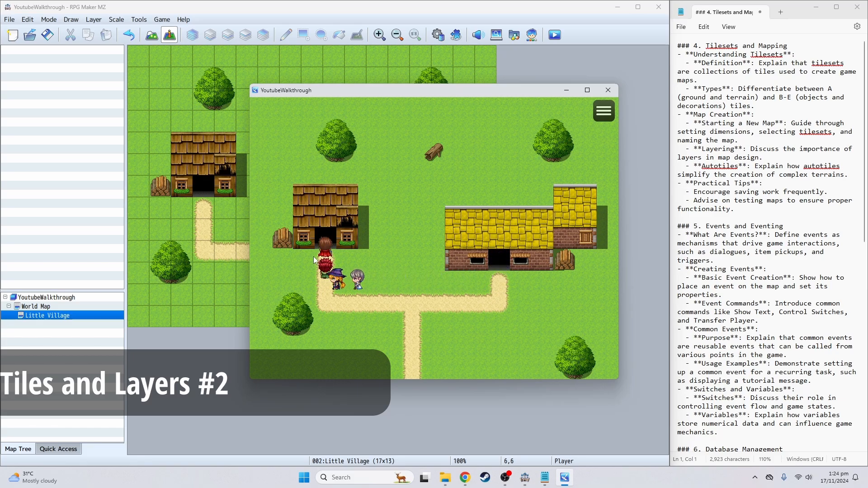
# - Walk the party from the wooden house's doorway around its east side, behind it, down its west side, and back east
pyautogui.press('Down')
pyautogui.press('Right')
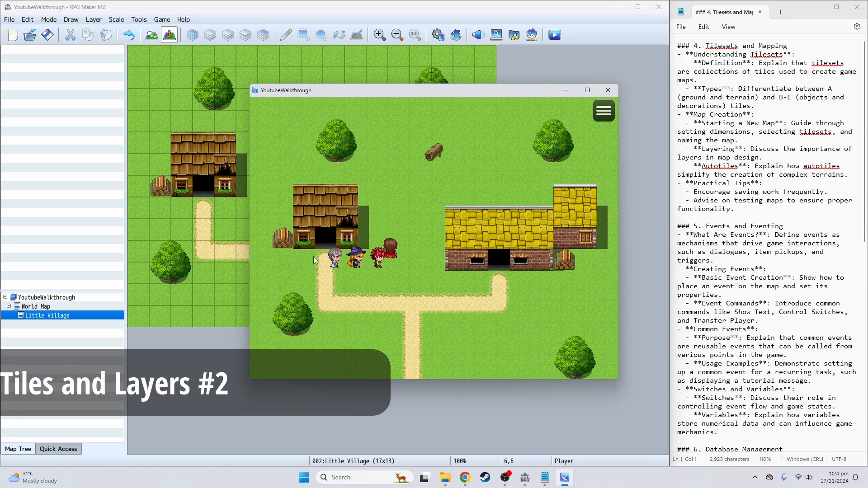
pyautogui.press('Up')
pyautogui.press('Up')
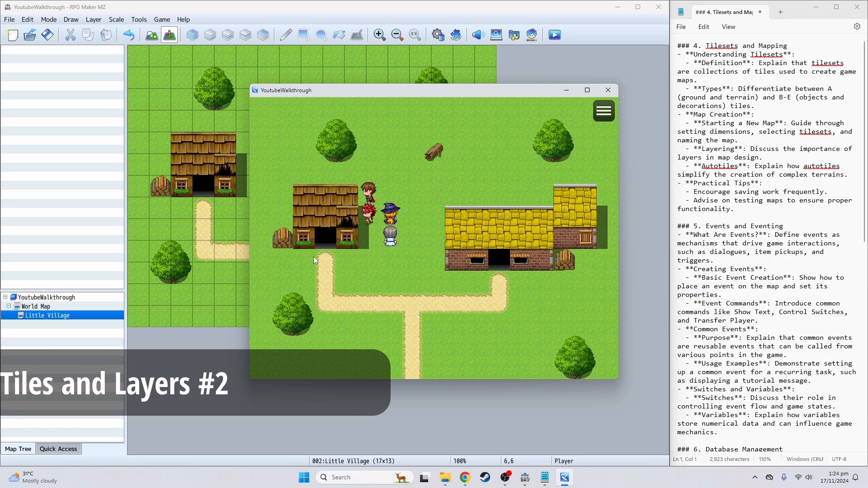
pyautogui.press('Left')
pyautogui.press('Left')
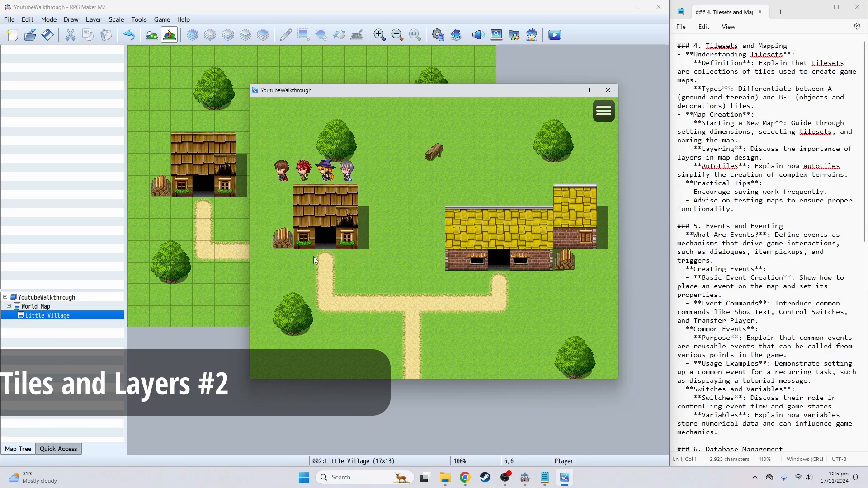
pyautogui.press('Down')
pyautogui.press('Up')
pyautogui.press('Right')
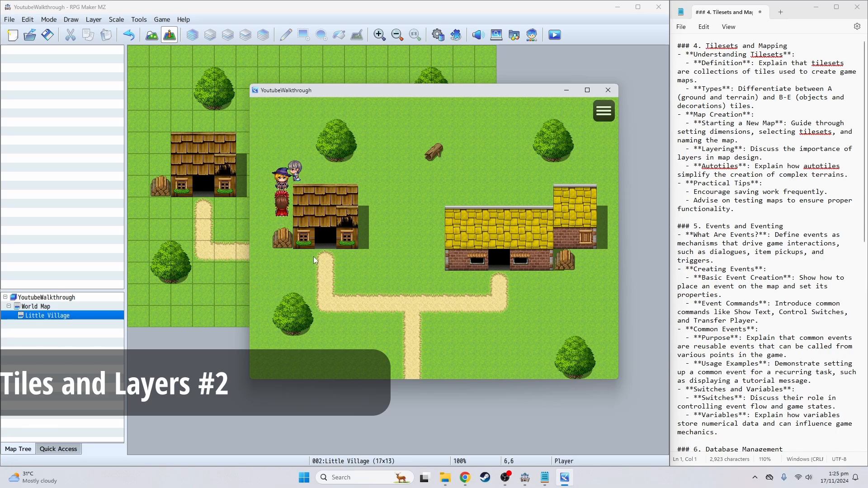
pyautogui.press('Right')
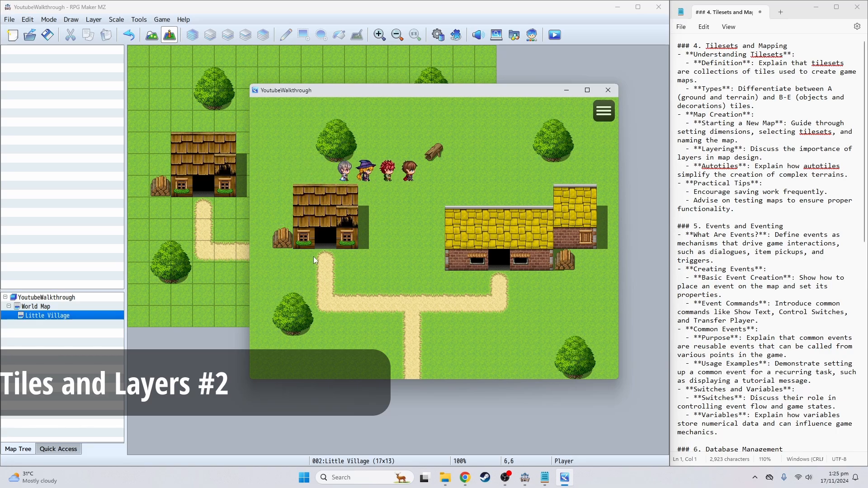
# - Walk the party south between the houses, east along the sandy path, and back west on the grass below it
pyautogui.press('Down')
pyautogui.press('Down')
pyautogui.press('Left')
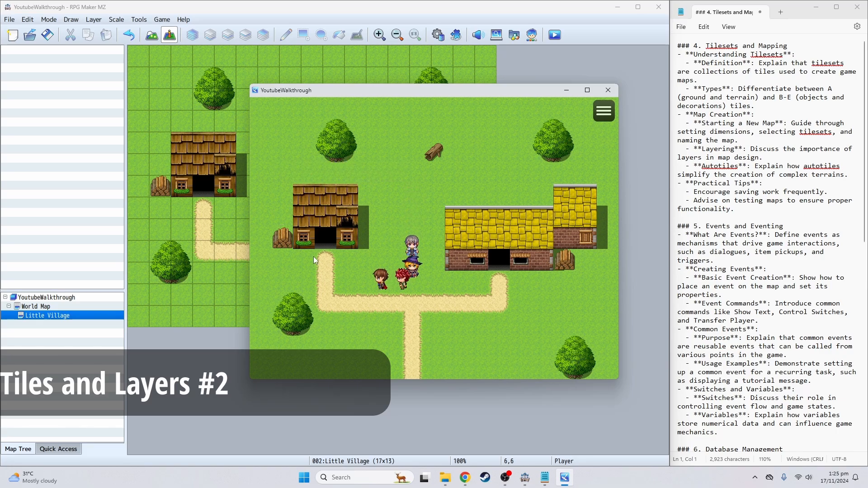
pyautogui.press('Down')
pyautogui.press('Right')
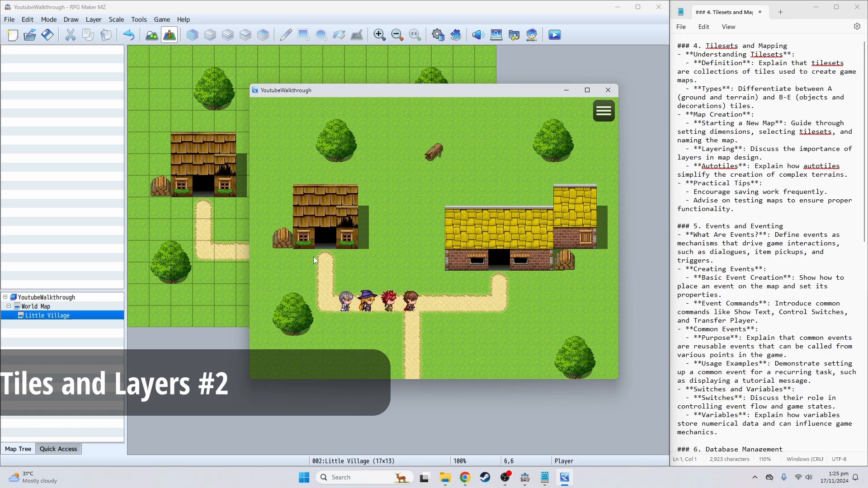
pyautogui.press('Down')
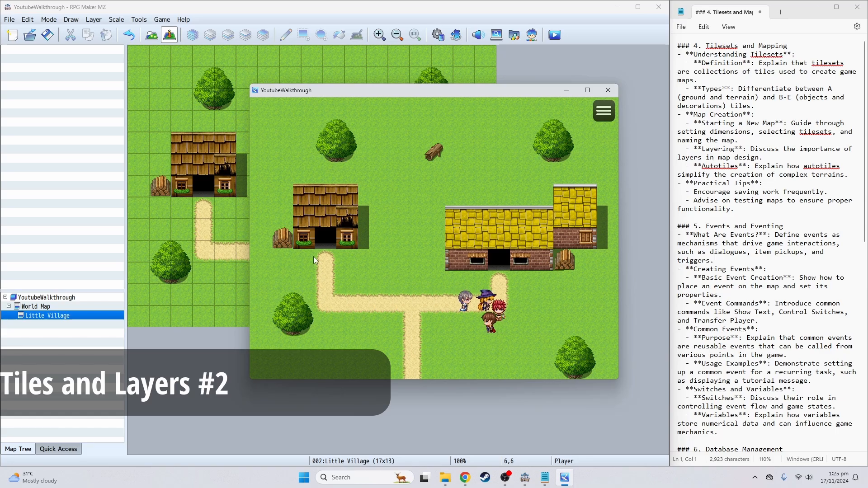
pyautogui.press('Left')
pyautogui.press('Left')
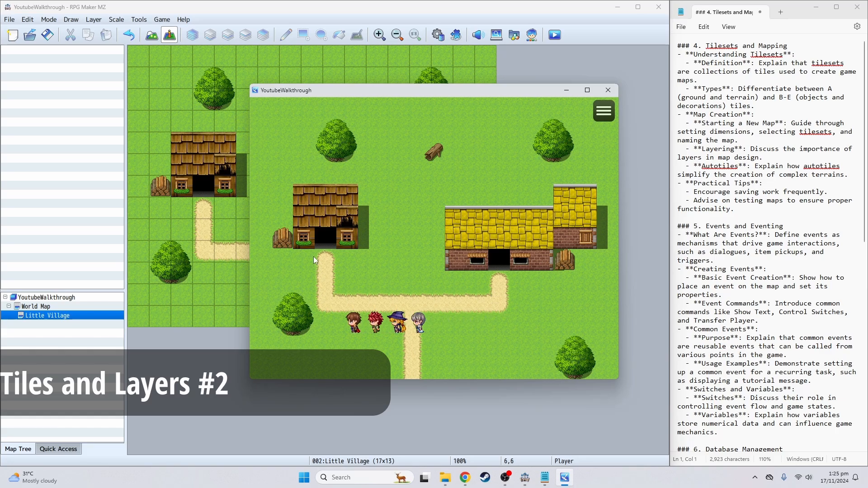
# - Walk the party north across the path junction, west to the wooden house's front, and down to the southwestern tree
pyautogui.press('Right')
pyautogui.press('Up')
pyautogui.press('Left')
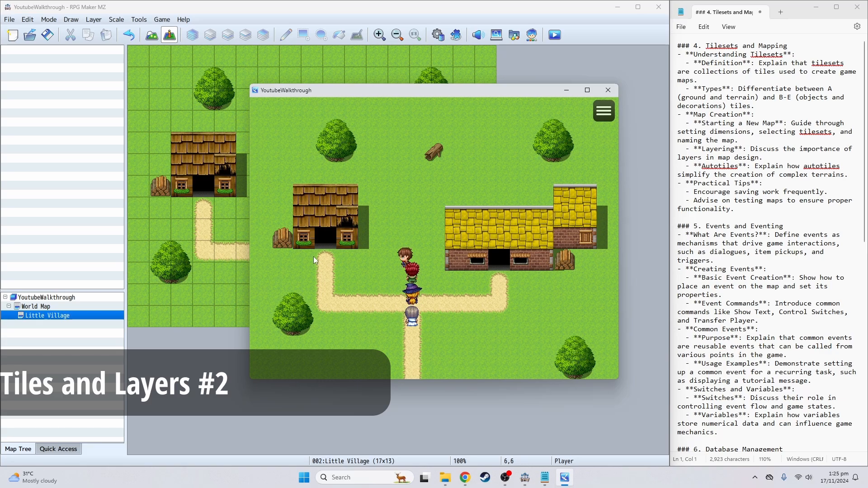
pyautogui.press('Down')
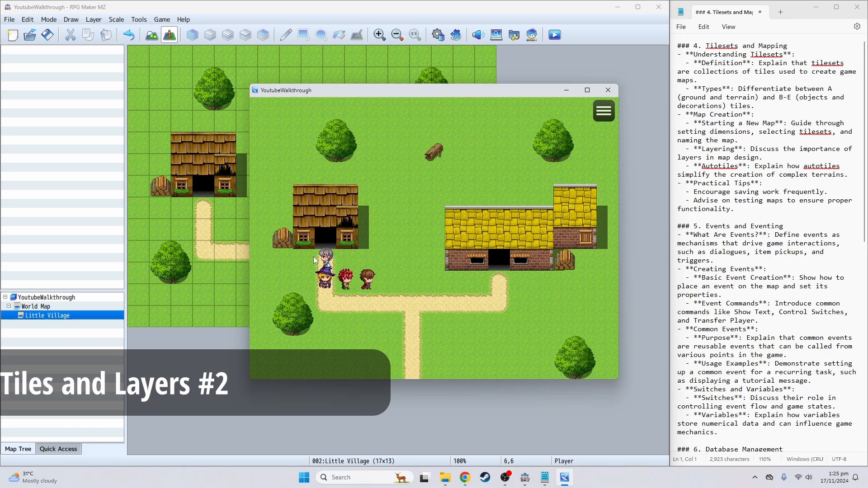
pyautogui.press('Right')
pyautogui.press('Down')
pyautogui.press('Left')
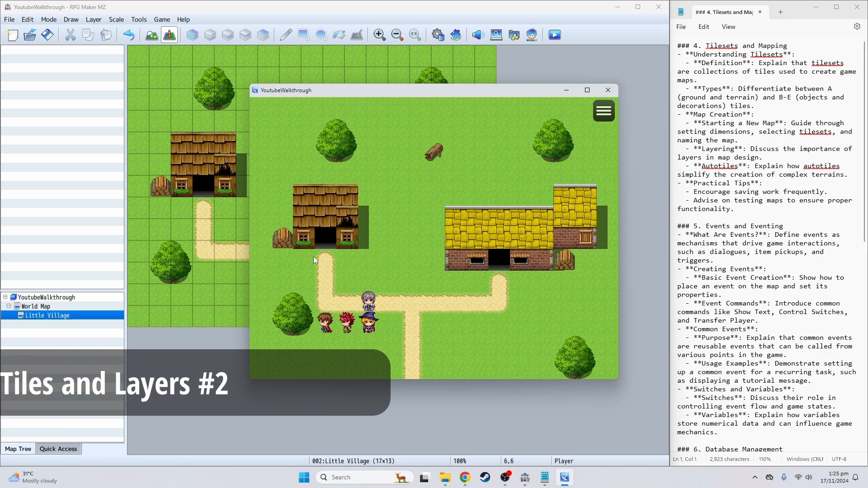
# - Walk the party up and down the grass beside the wooden house, and end the playtest
pyautogui.press('Right')
pyautogui.press('Right')
pyautogui.press('Up')
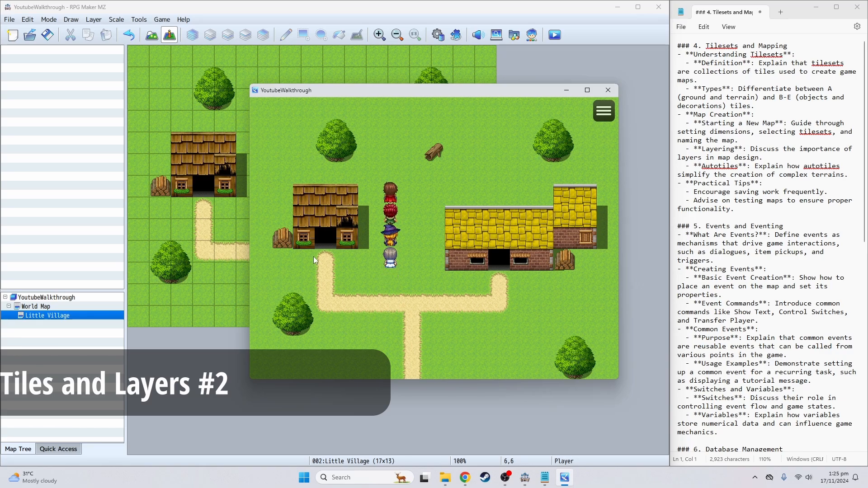
pyautogui.press('Down')
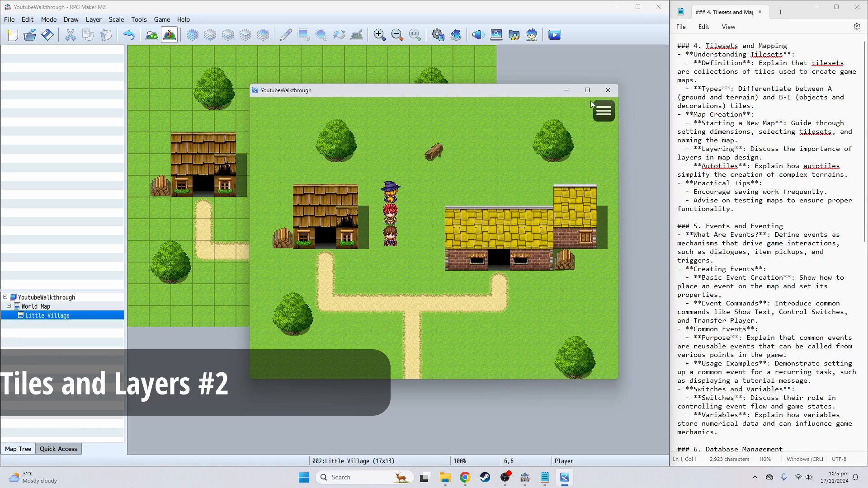
pyautogui.click(607, 96)
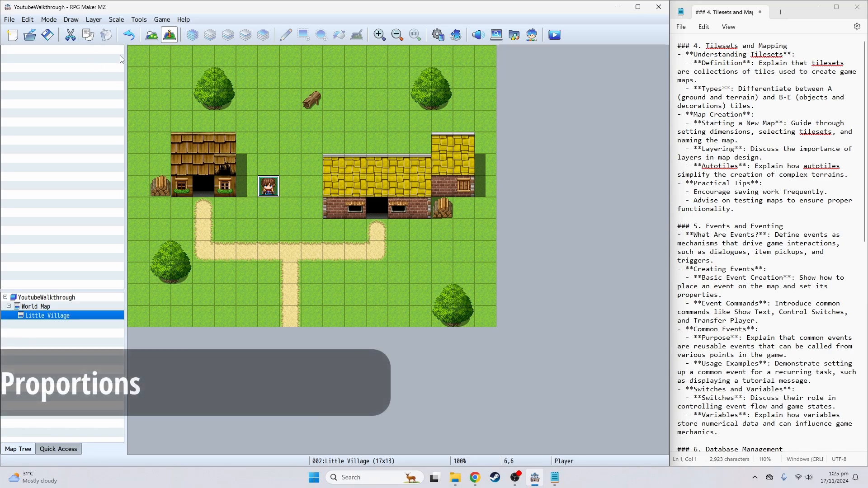
# - Return to map editing and paint grass over the log and the northeastern tree on the Little Village map
pyautogui.click(153, 36)
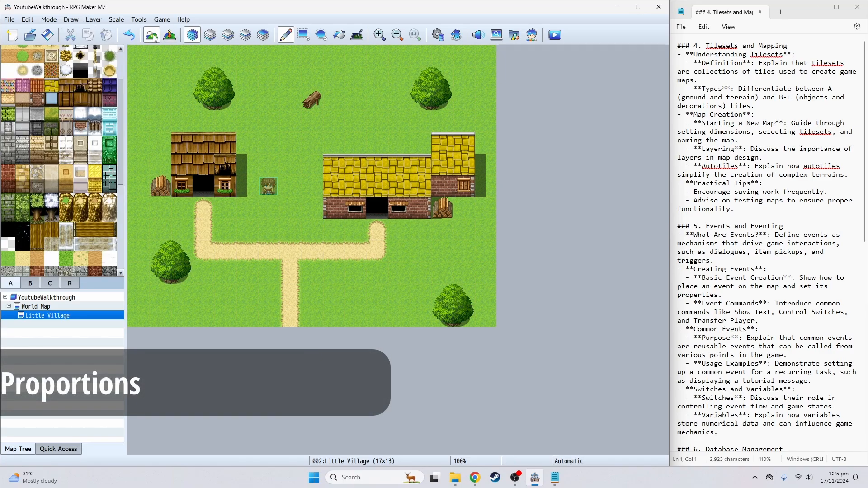
pyautogui.scroll(2, 79, 111)
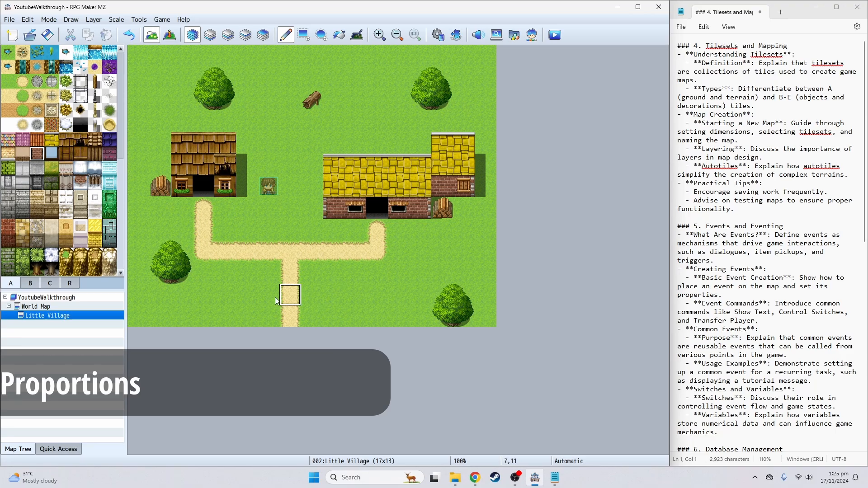
pyautogui.click(313, 100)
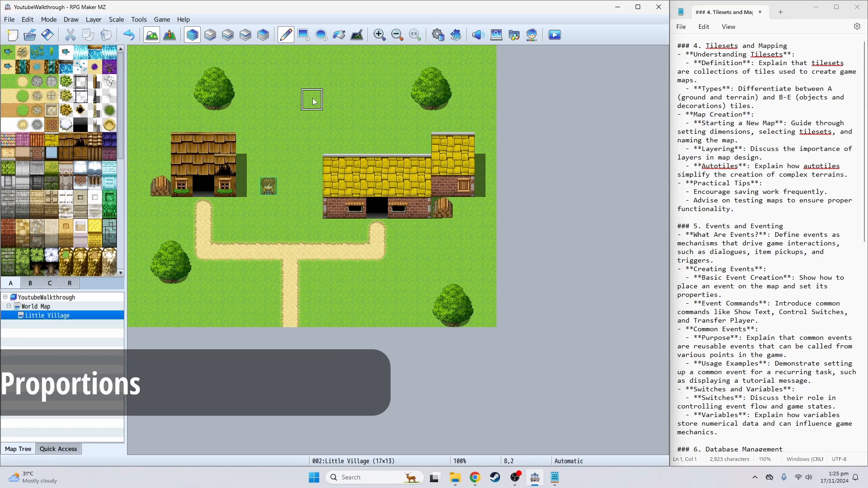
pyautogui.moveTo(442, 75)
pyautogui.mouseDown()
pyautogui.moveTo(441, 99)
pyautogui.moveTo(421, 99)
pyautogui.mouseUp()
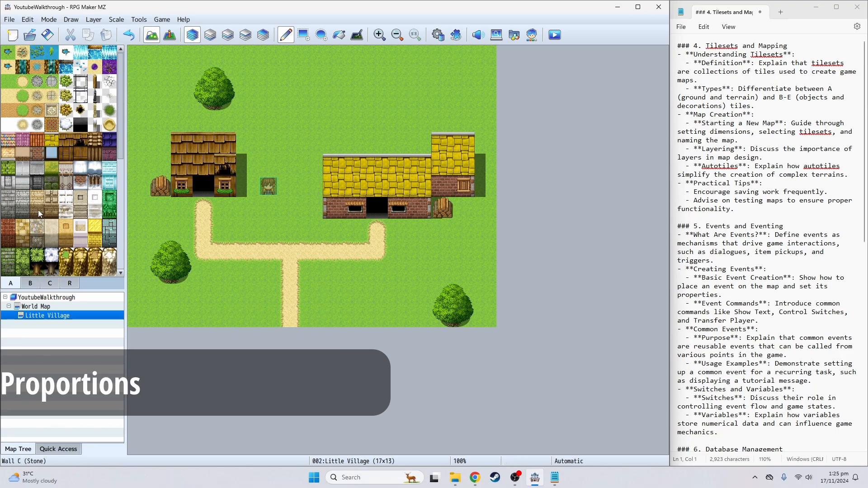
# - Paint a dark brick wall 4 tiles wide and 3 high north of the yellow-roofed house, with a doorway at its base
pyautogui.moveTo(319, 120)
pyautogui.mouseDown()
pyautogui.moveTo(312, 98)
pyautogui.moveTo(355, 78)
pyautogui.moveTo(355, 122)
pyautogui.moveTo(378, 88)
pyautogui.mouseUp()
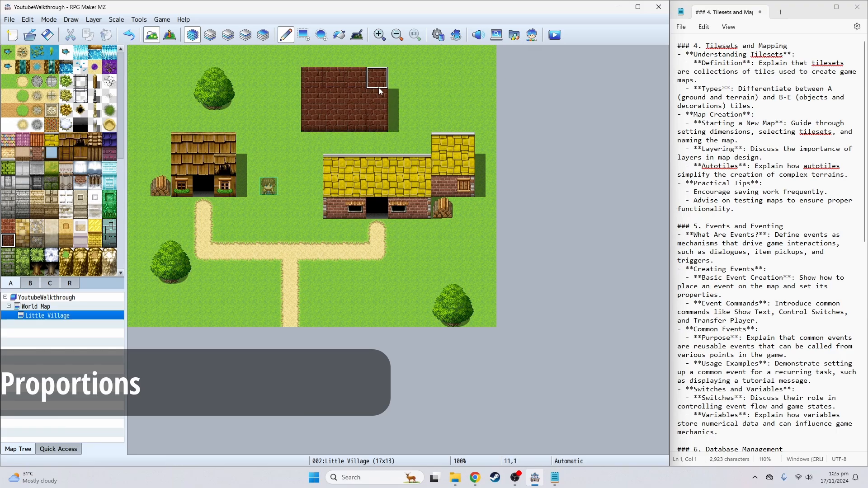
pyautogui.click(356, 119)
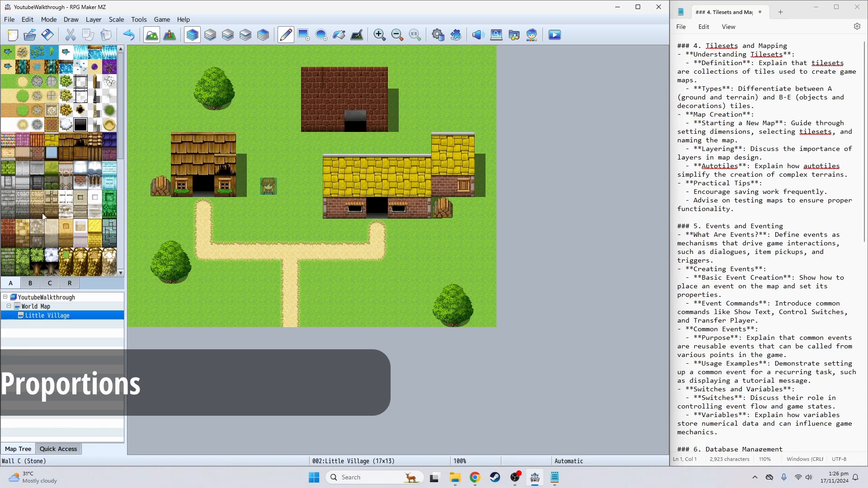
# - Place tall arched windows at both ends of the new brick wall, undoing the extra one next to the doorway
pyautogui.click(31, 284)
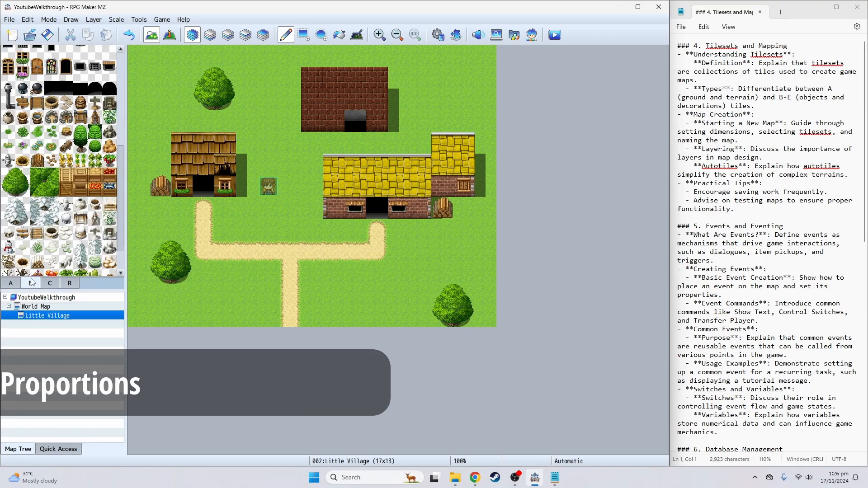
pyautogui.scroll(3, 56, 230)
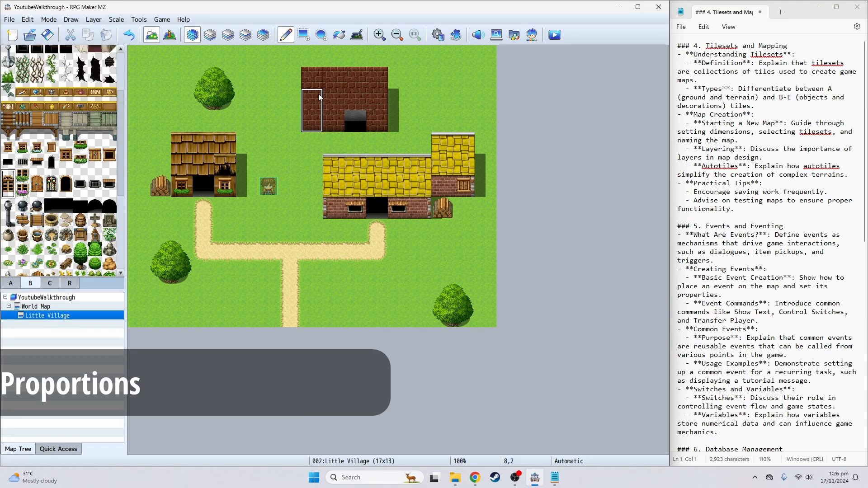
pyautogui.click(319, 96)
pyautogui.click(375, 103)
pyautogui.click(335, 101)
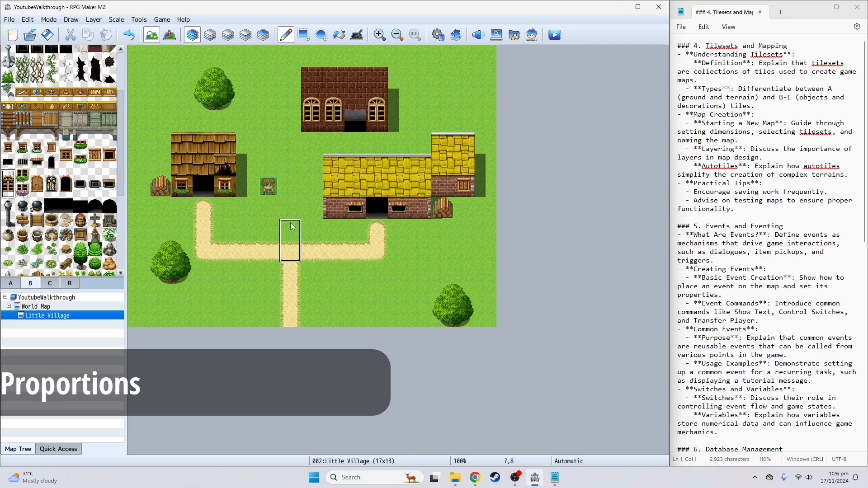
pyautogui.hotkey('ctrl', 'z')
pyautogui.rightClick(275, 189)
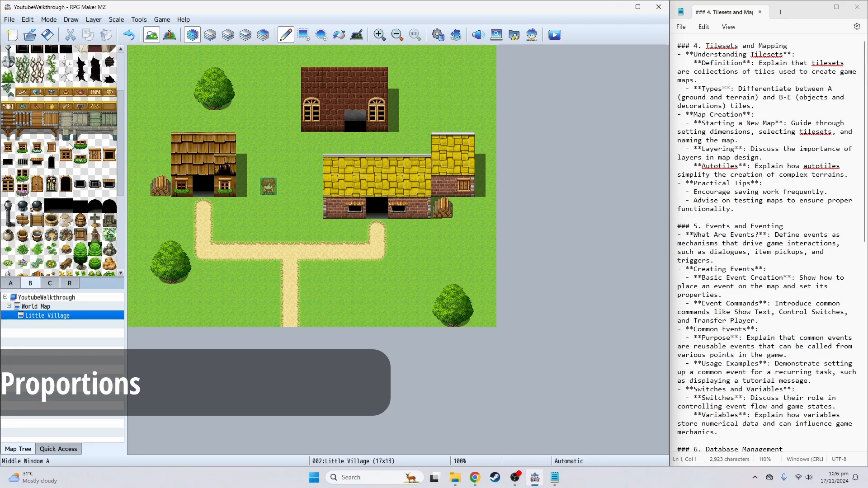
# - Paint an orange roof 4 tiles wide and 2 high over the top of the new brick house
pyautogui.click(12, 283)
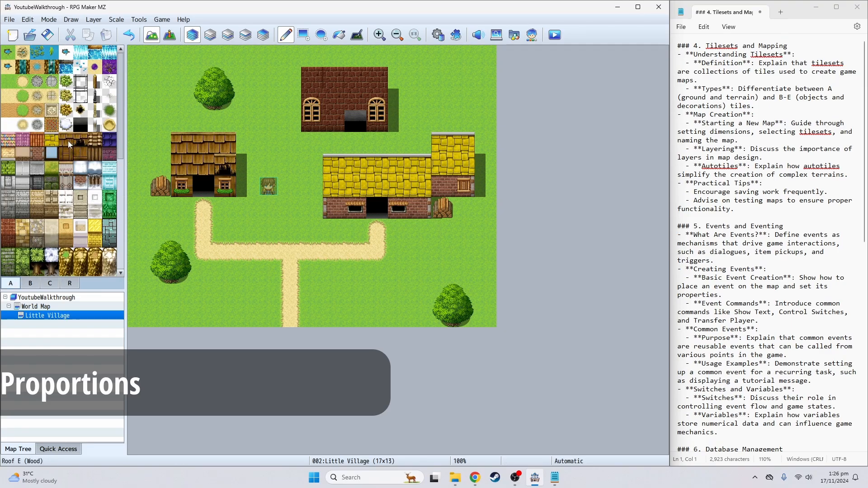
pyautogui.click(37, 139)
pyautogui.moveTo(312, 56); pyautogui.dragTo(377, 56)
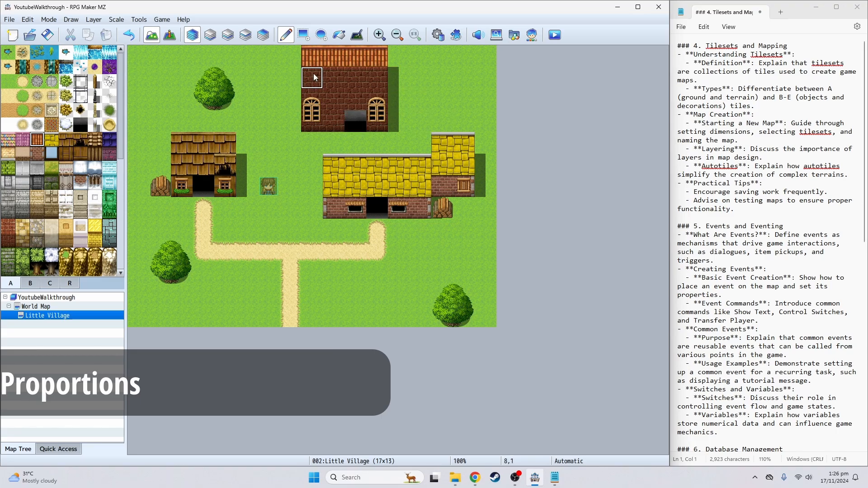
pyautogui.moveTo(315, 75); pyautogui.dragTo(376, 76)
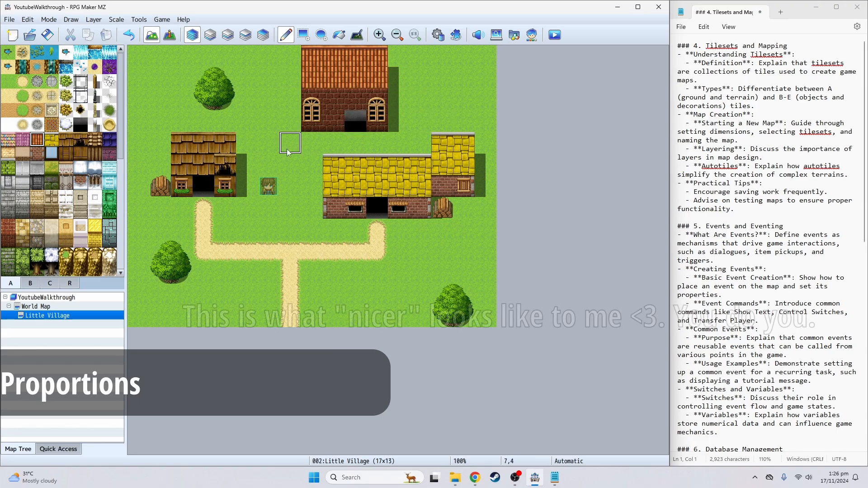
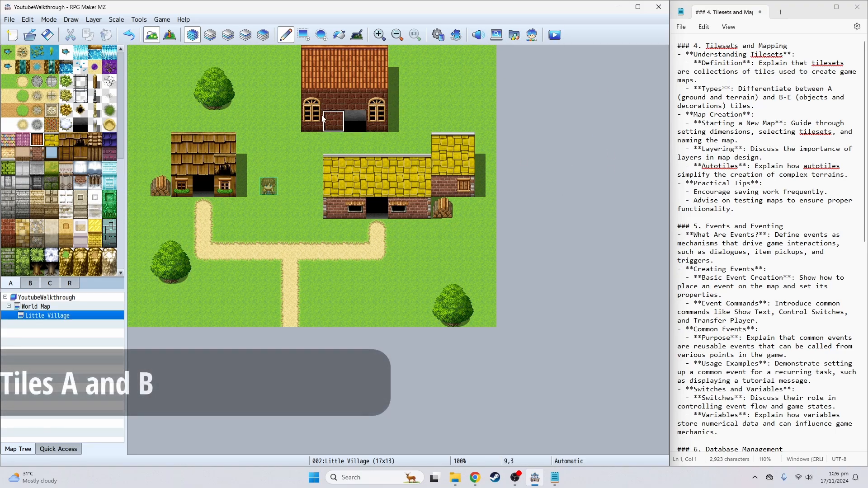
# - Switch to the Notepad outline and highlight the Types note about A and B-E tiles
pyautogui.doubleClick(736, 150)
pyautogui.click(735, 151)
pyautogui.tripleClick(749, 129)
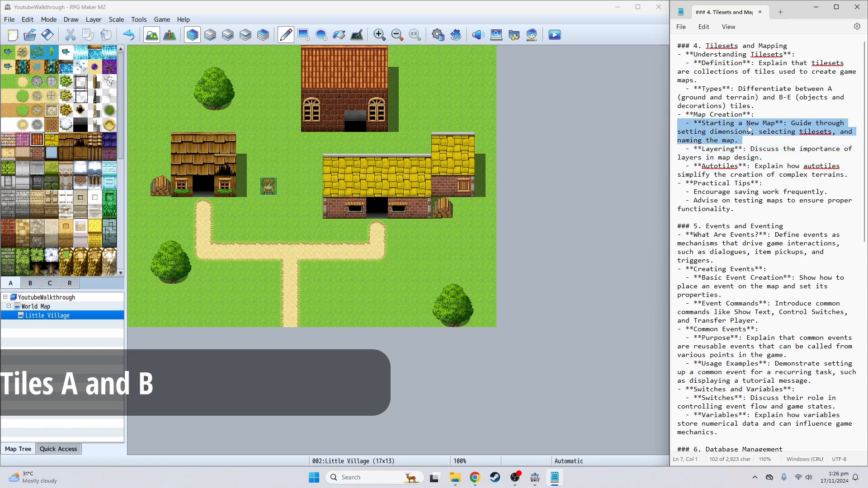
pyautogui.tripleClick(742, 90)
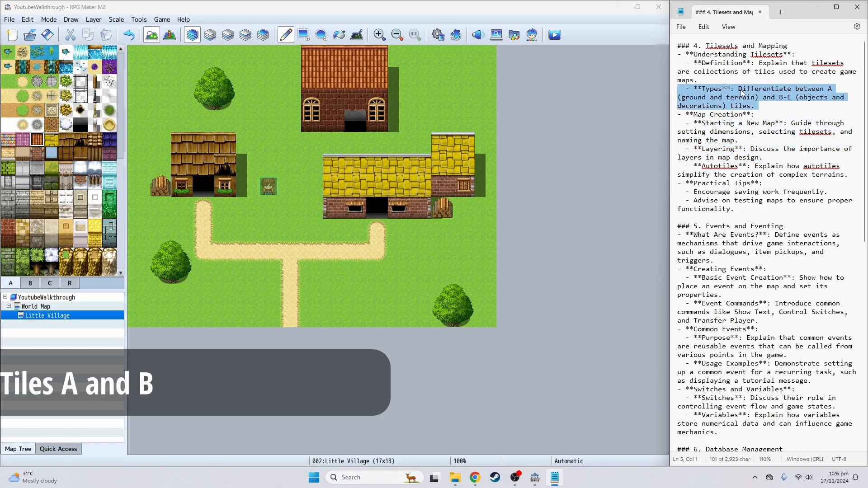
# - Compare the A ground and terrain tiles with the B objects and decorations tiles in the map editor's tileset
pyautogui.click(30, 284)
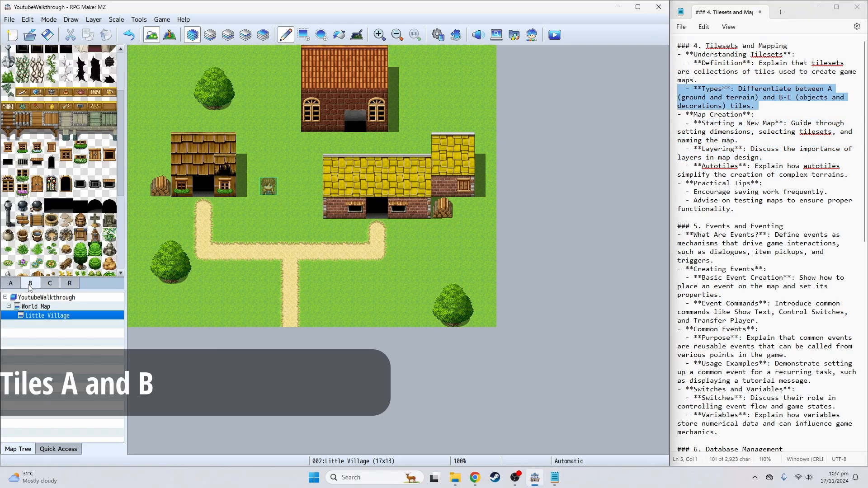
pyautogui.click(11, 284)
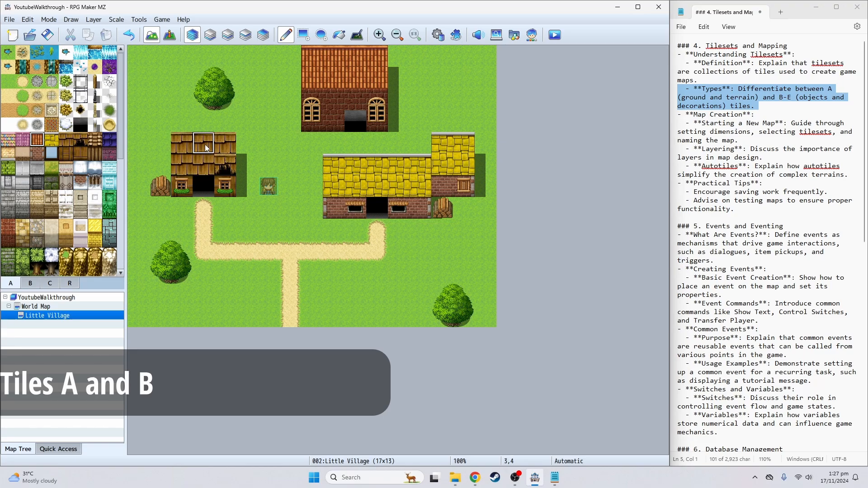
pyautogui.click(30, 283)
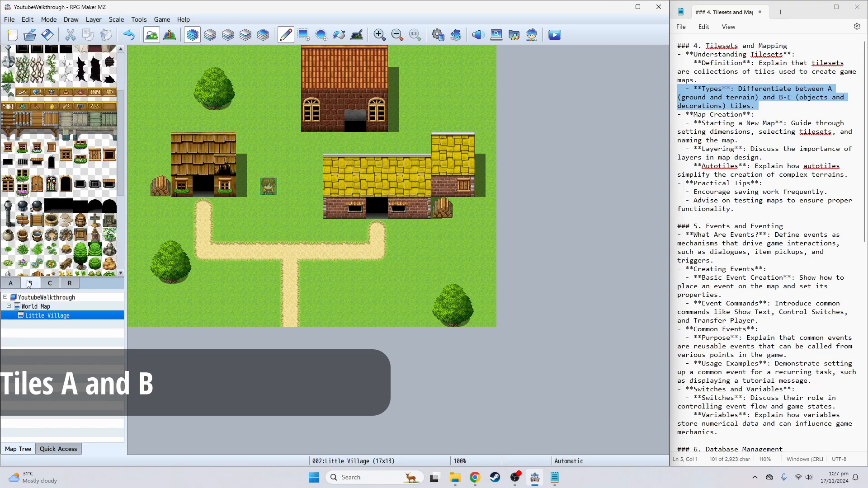
pyautogui.scroll(3, 67, 82)
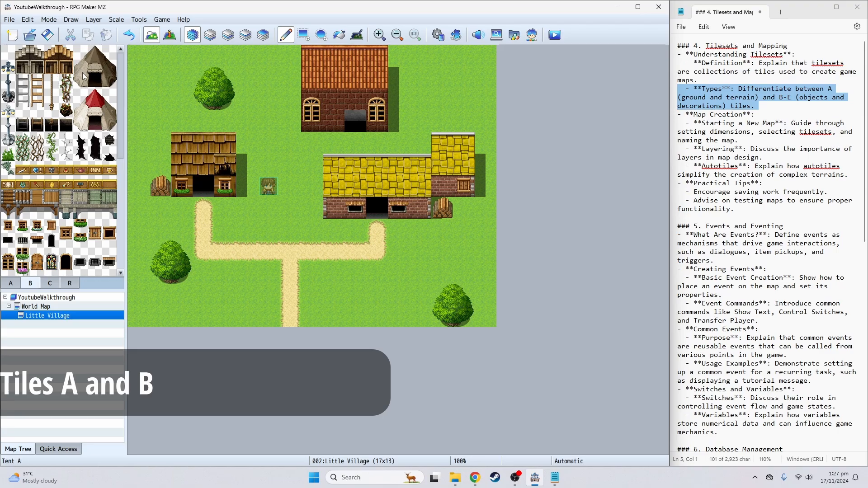
# - Try placing a Tent A over the grass south of the yellow-roofed house, and undo it
pyautogui.click(95, 52)
pyautogui.moveTo(107, 53); pyautogui.dragTo(86, 81)
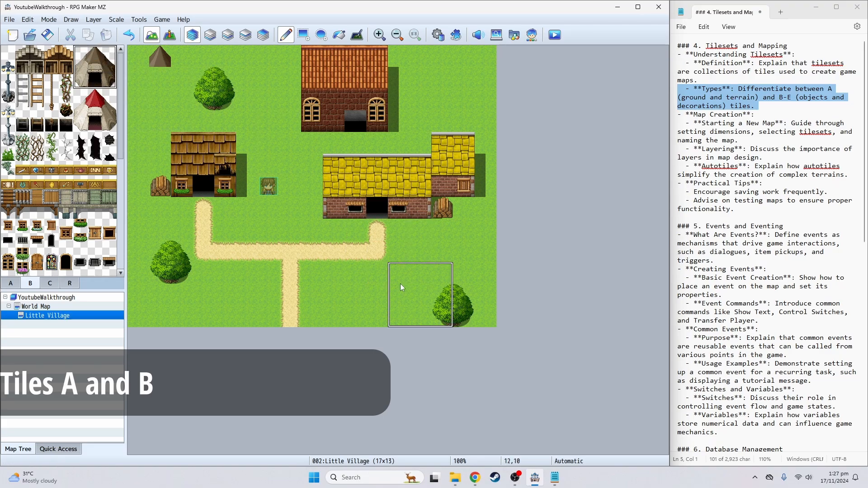
pyautogui.click(353, 252)
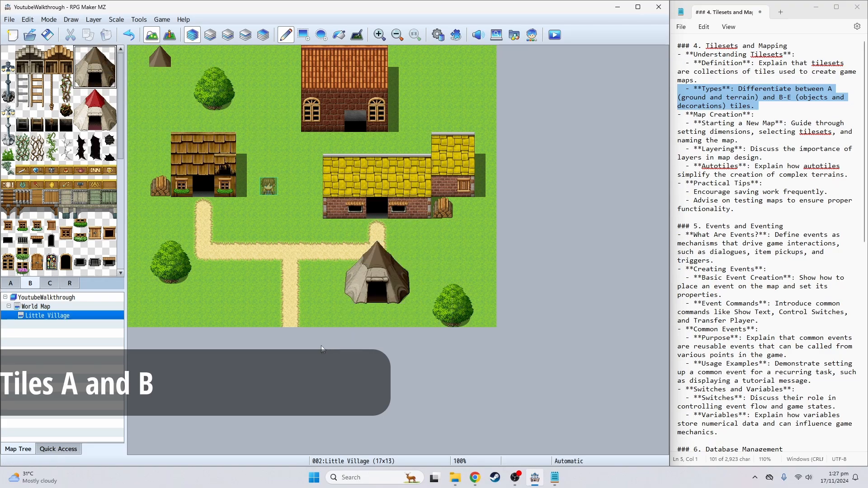
pyautogui.hotkey('ctrl', 'z')
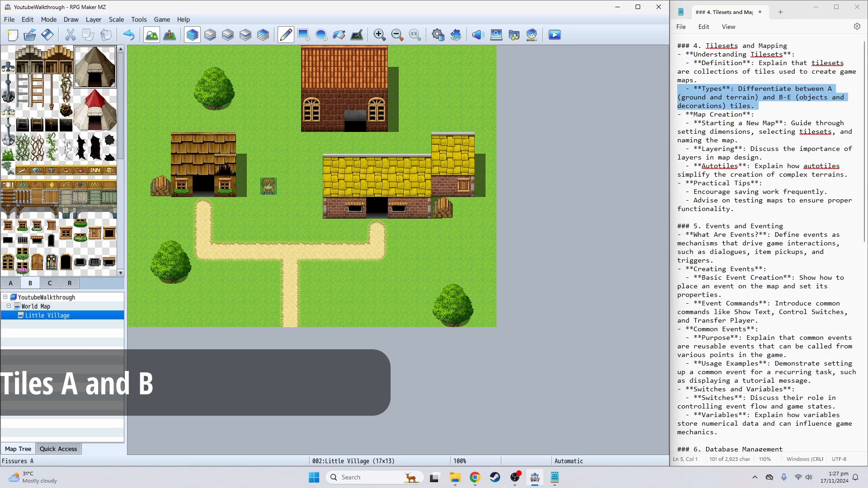
# - Add Fissures A cracks near both ends of the yellow roof, and put holes in the brick walls below
pyautogui.click(66, 156)
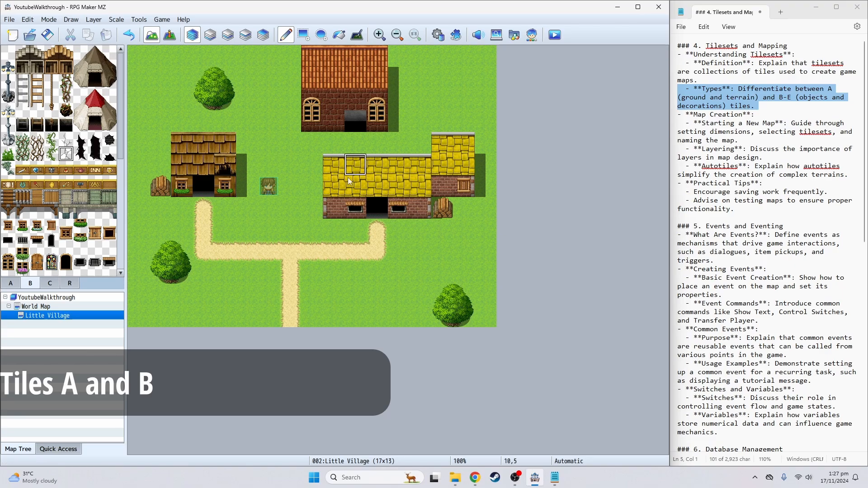
pyautogui.click(334, 186)
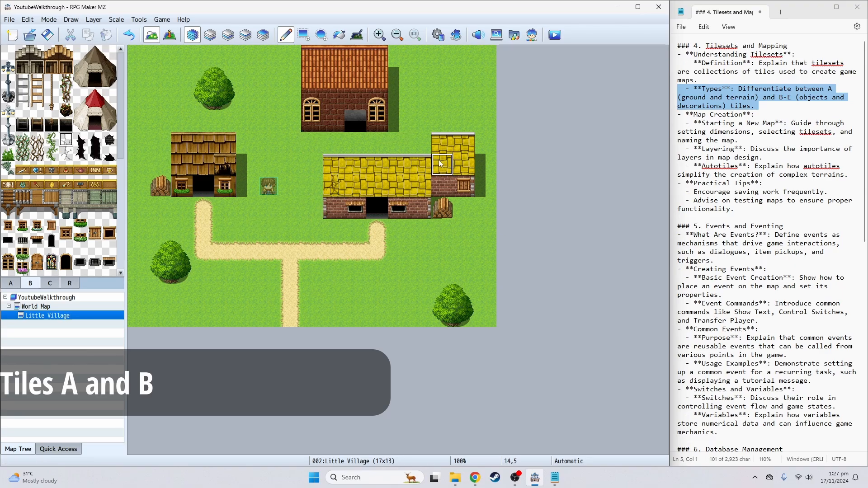
pyautogui.click(420, 164)
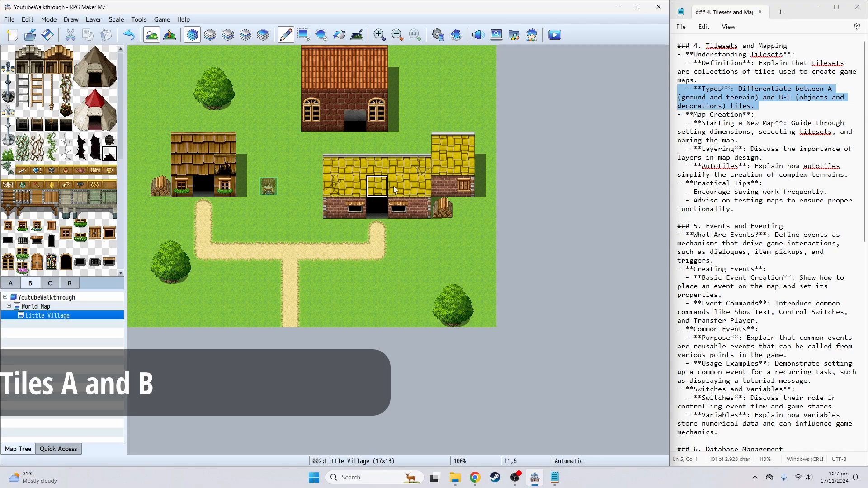
pyautogui.click(442, 187)
pyautogui.click(108, 139)
pyautogui.click(333, 208)
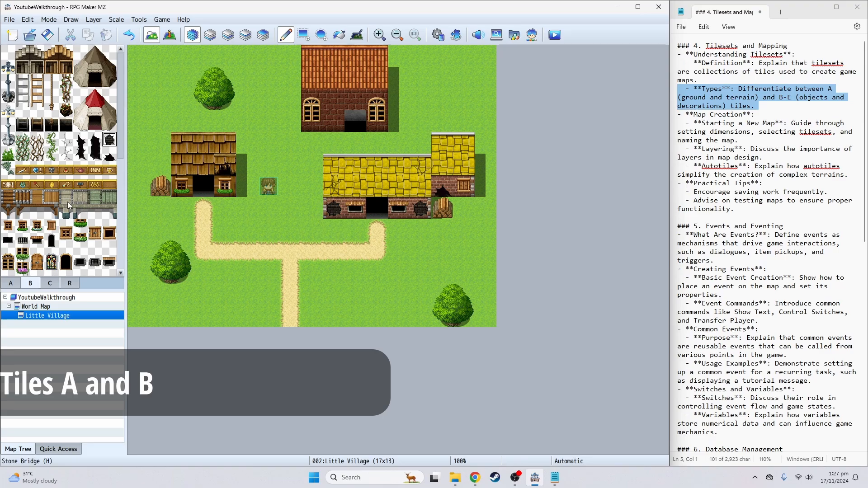
# - Place two-tile-high leafy wall vines on both sides of the yellow-roofed house's doorway
pyautogui.click(23, 153)
pyautogui.click(355, 187)
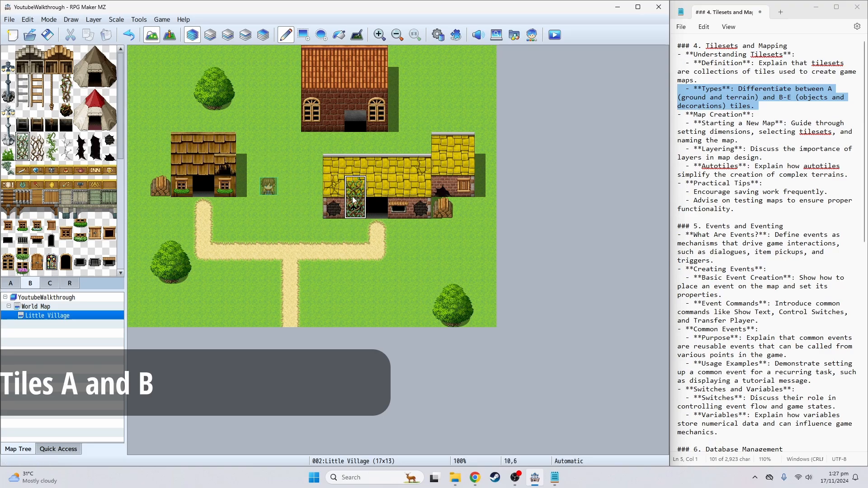
pyautogui.click(394, 194)
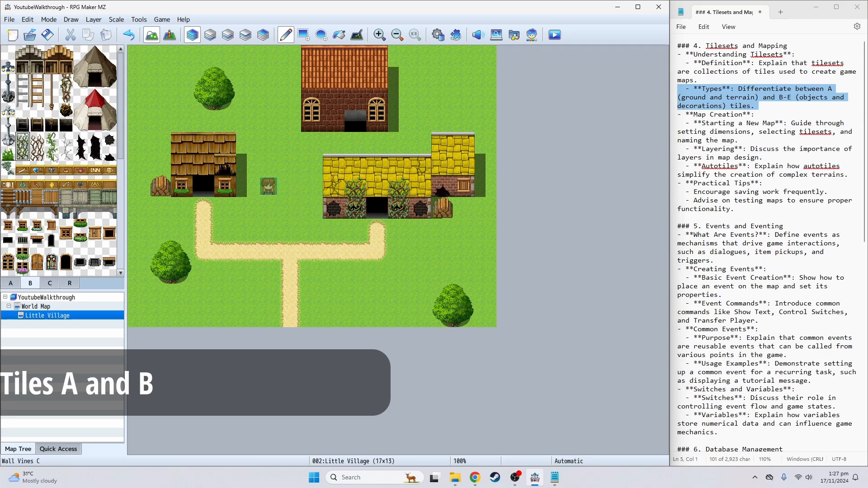
# - Hang vines at both lower ends of the yellow roof and cover the round wall holes with green foliage
pyautogui.click(37, 140)
pyautogui.click(336, 188)
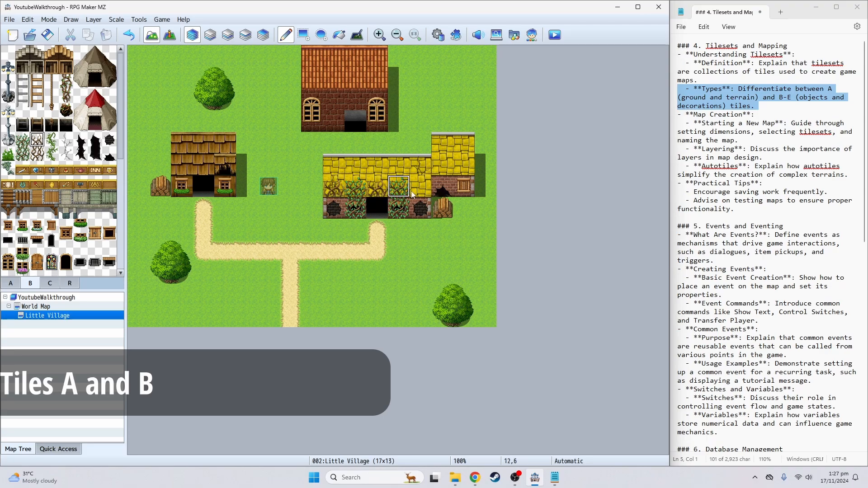
pyautogui.click(419, 189)
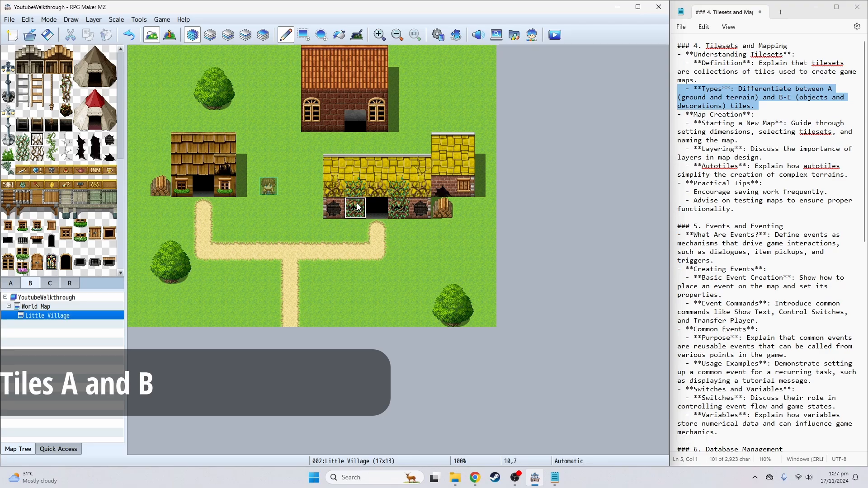
pyautogui.click(8, 154)
pyautogui.click(421, 207)
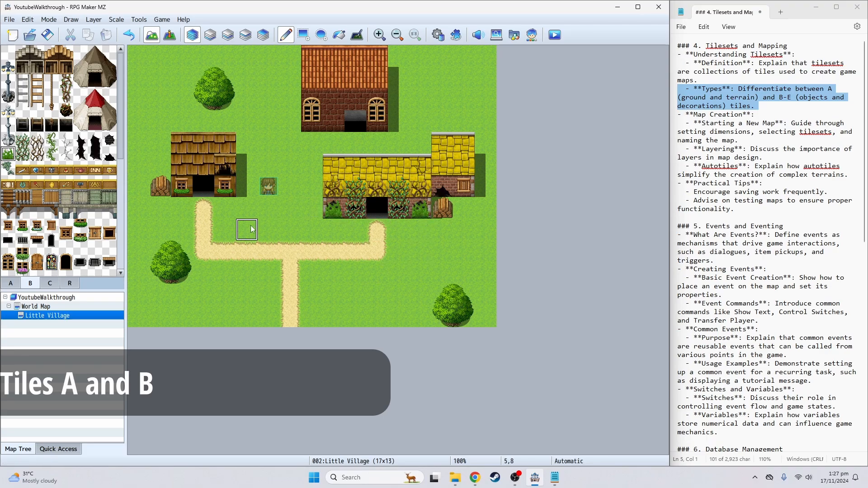
# - Place a round stone tower from the C tiles, 2 tiles wide and 5 high, in the map's northwest corner
pyautogui.scroll(-5, 52, 188)
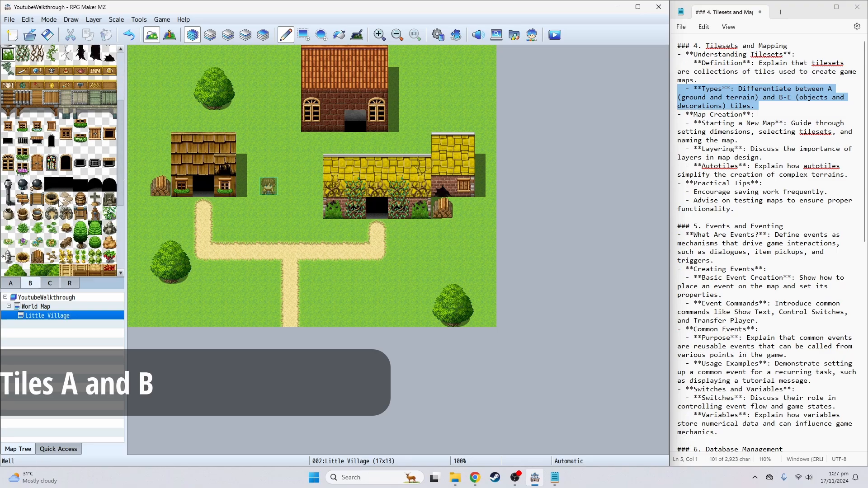
pyautogui.scroll(-4, 53, 181)
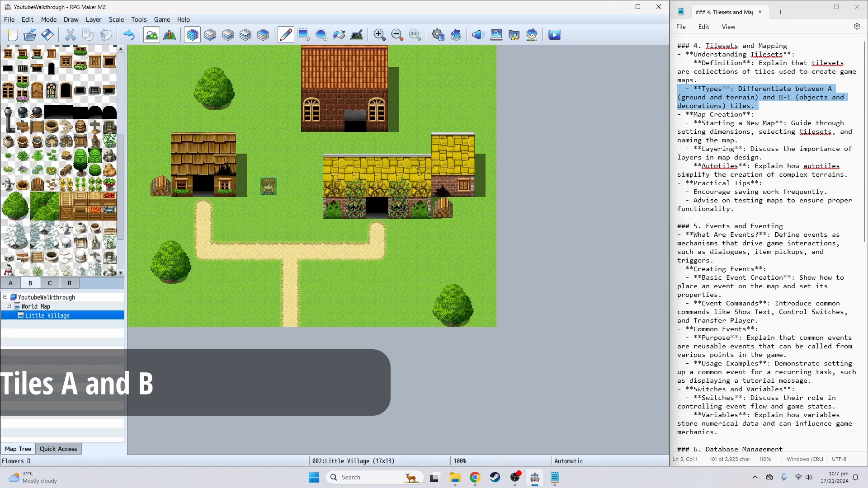
pyautogui.scroll(-8, 54, 186)
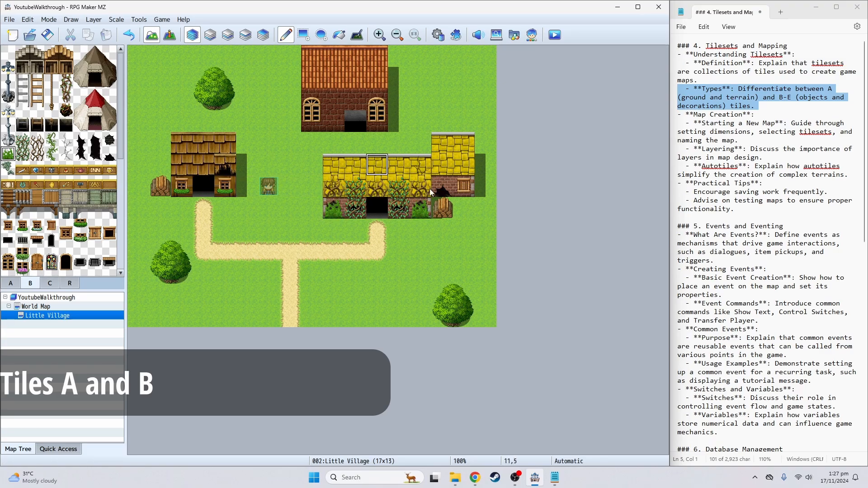
pyautogui.click(44, 284)
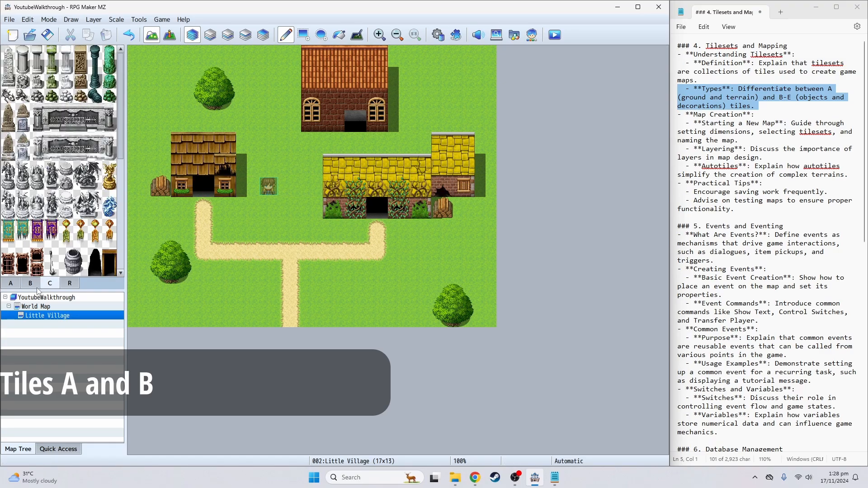
pyautogui.scroll(-10, 65, 245)
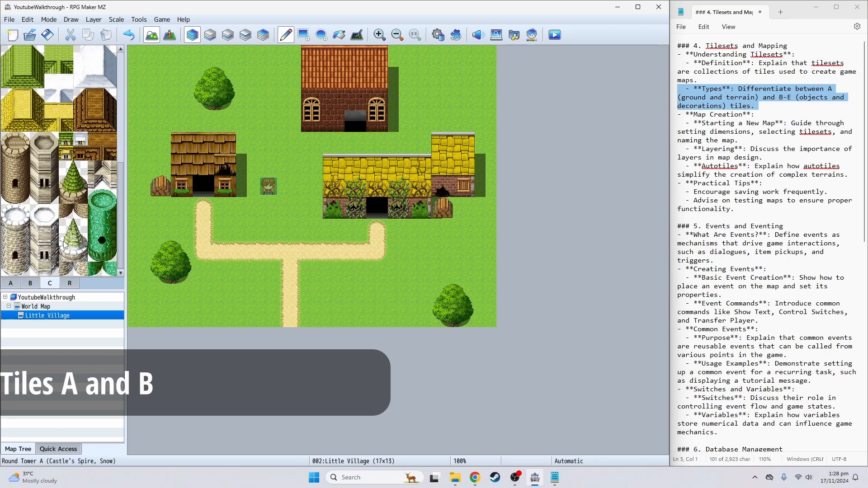
pyautogui.moveTo(26, 143); pyautogui.dragTo(2, 193)
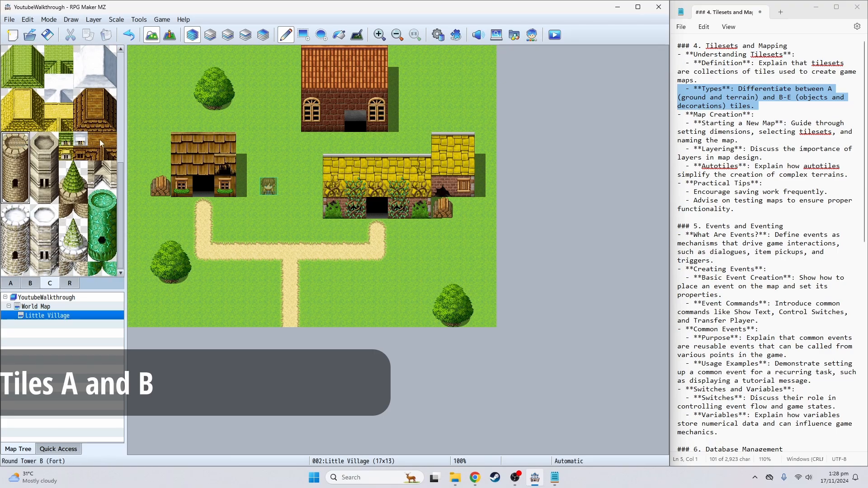
pyautogui.click(143, 61)
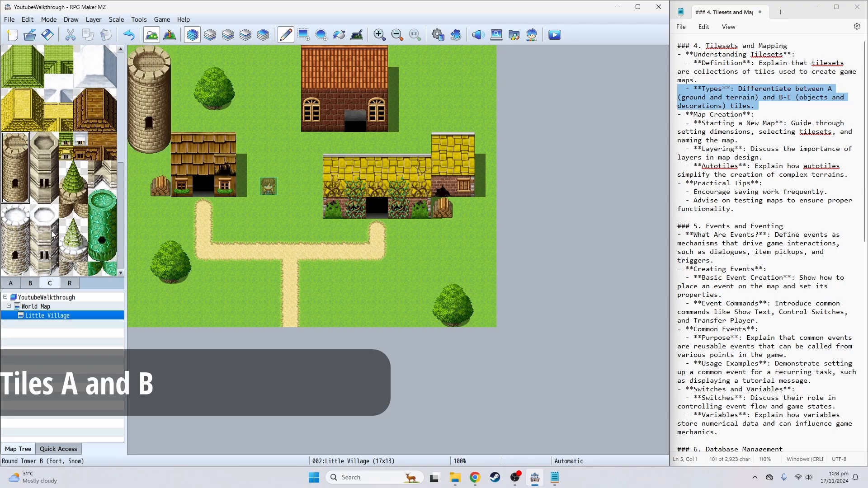
# - Compare the C tileset's roofs and building pieces with the A ground and wall tiles
pyautogui.scroll(3, 53, 234)
pyautogui.scroll(2, 18, 184)
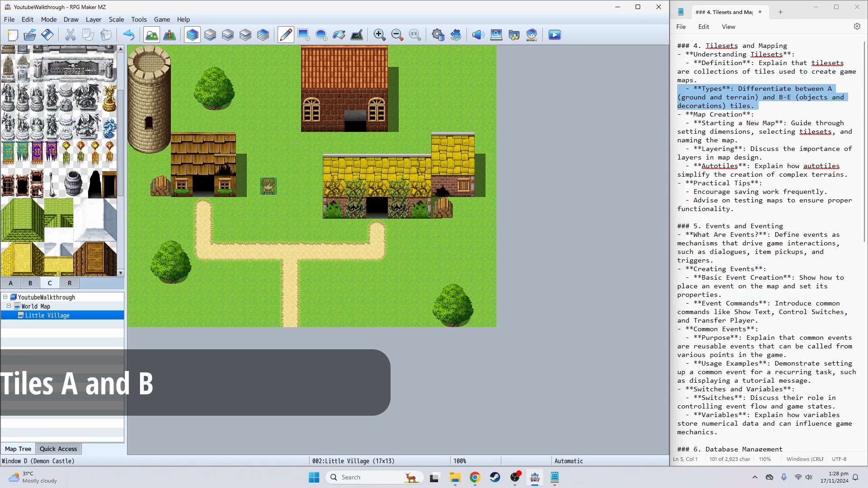
pyautogui.scroll(-2, 47, 192)
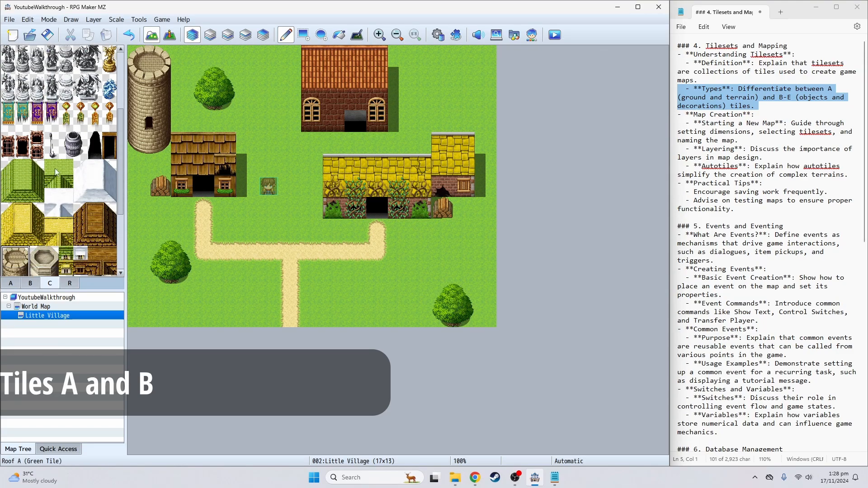
pyautogui.scroll(-1, 75, 209)
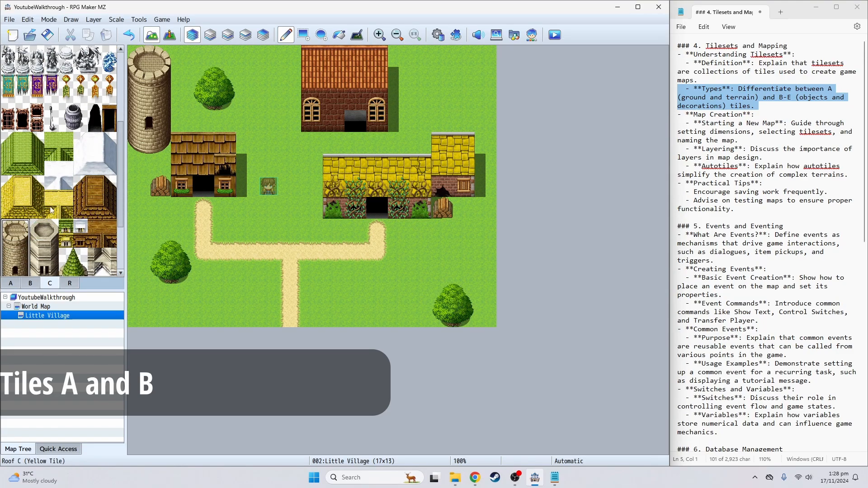
pyautogui.scroll(-2, 99, 195)
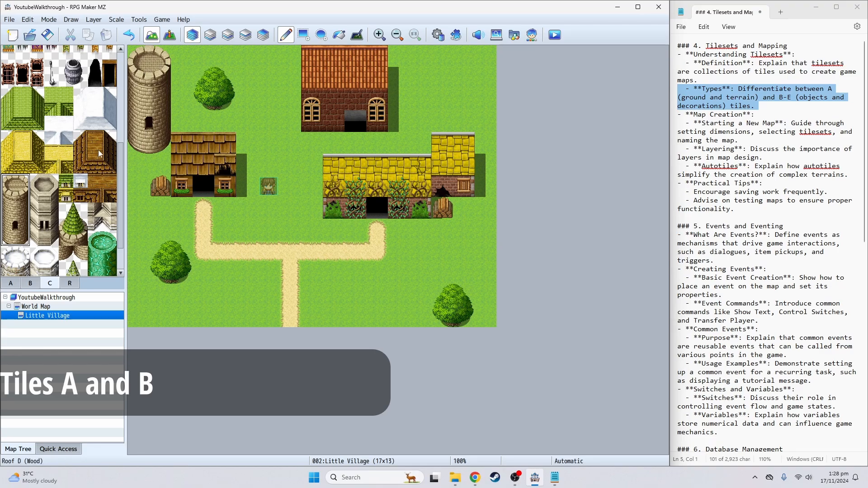
pyautogui.click(31, 284)
pyautogui.click(17, 286)
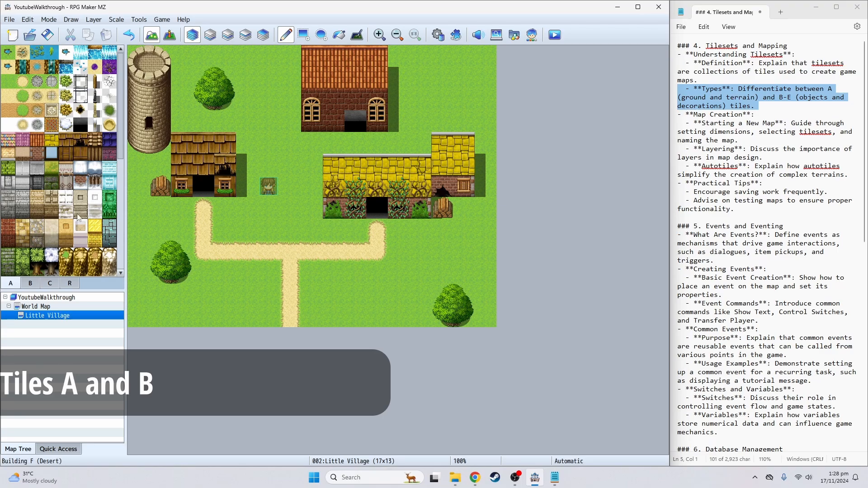
pyautogui.scroll(-4, 74, 204)
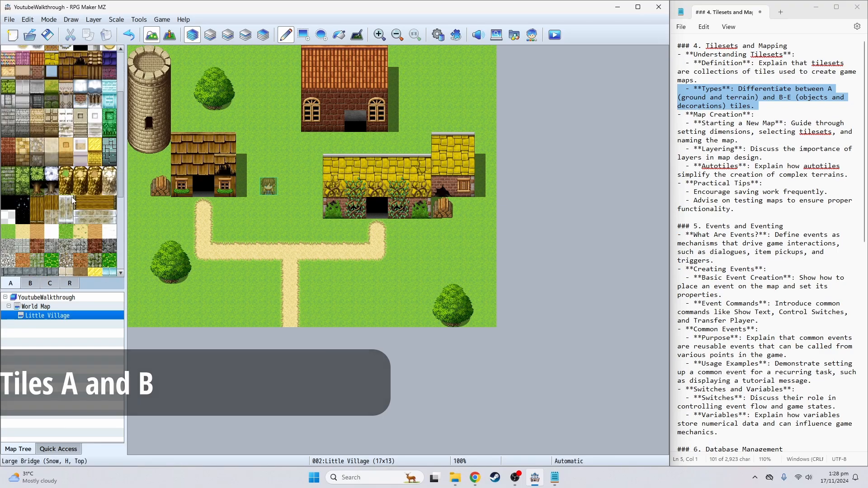
# - Place wooden notice boards from the B tiles beside both house paths, and a signpost just west of the southern path
pyautogui.click(31, 283)
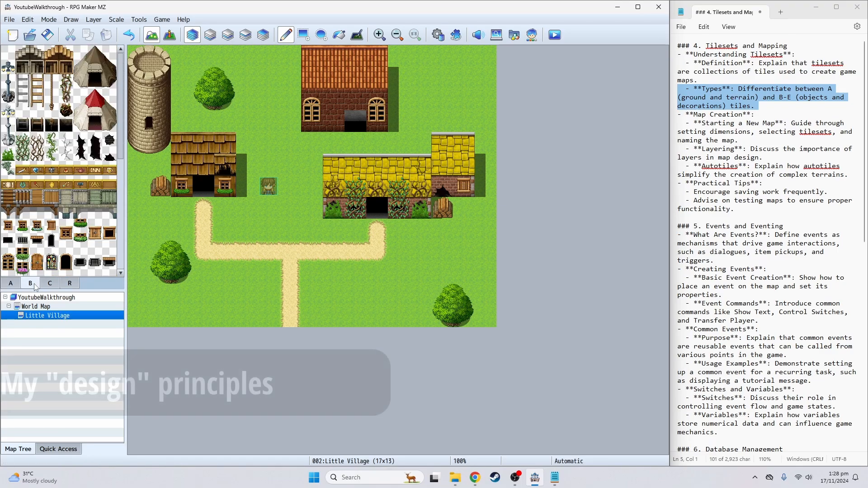
pyautogui.scroll(-4, 61, 185)
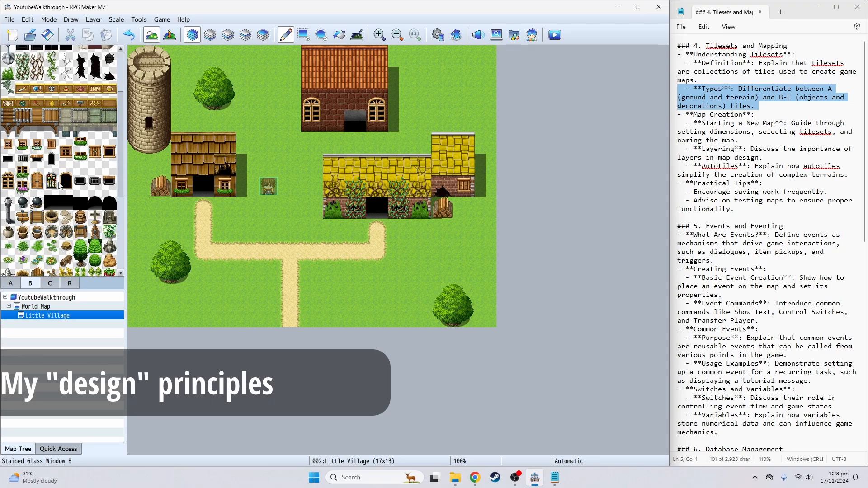
pyautogui.scroll(-1, 59, 184)
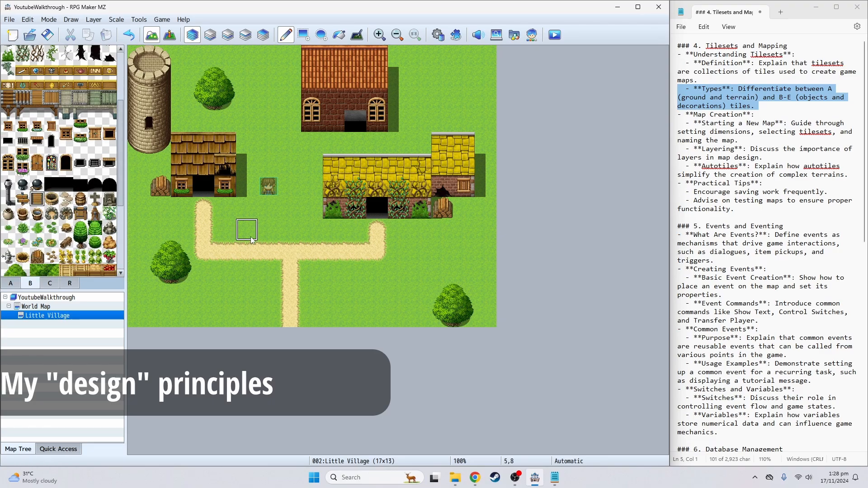
pyautogui.click(224, 209)
pyautogui.click(23, 199)
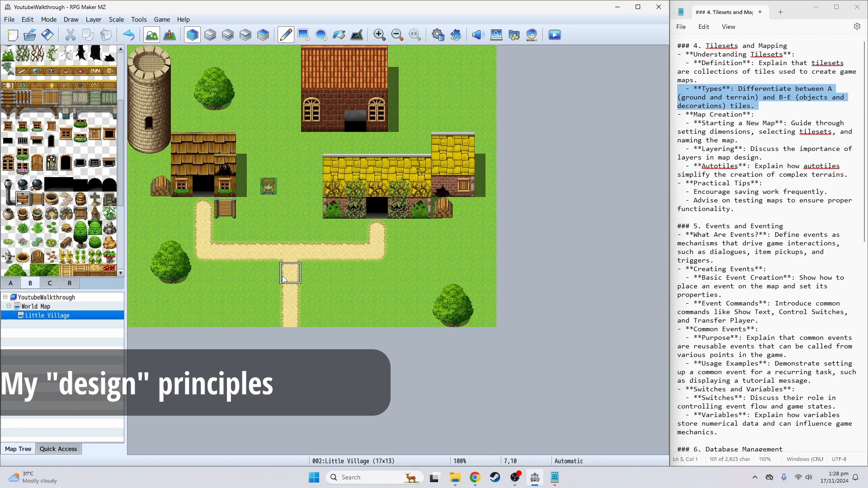
pyautogui.click(269, 273)
pyautogui.click(36, 198)
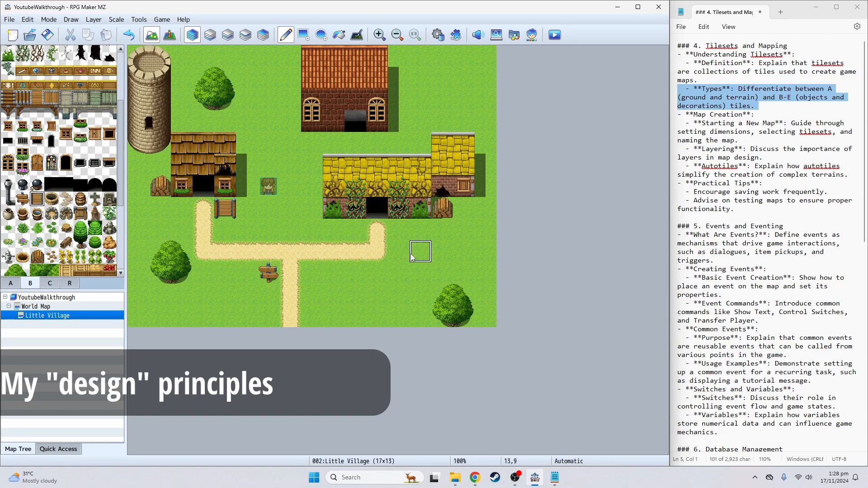
pyautogui.click(356, 229)
# - Place a Fallen Log on the grass just west of the southeast tree, undoing the first misplaced one
pyautogui.click(66, 243)
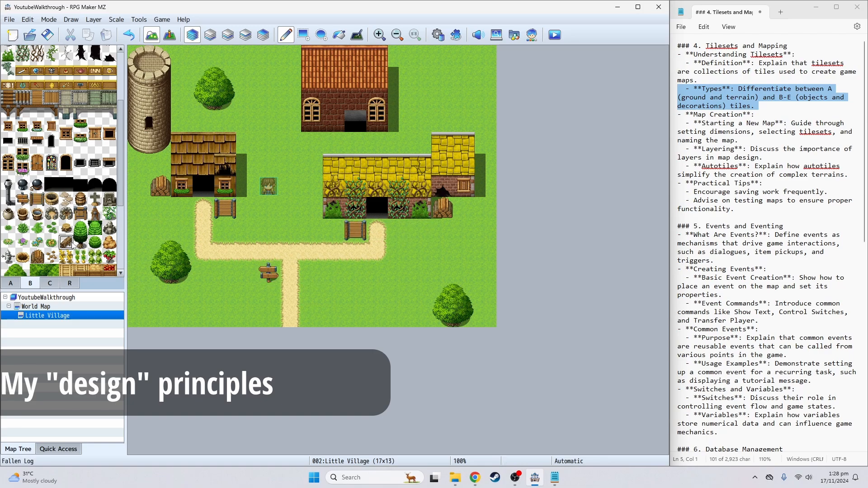
pyautogui.click(442, 316)
pyautogui.hotkey('ctrl', 'z')
pyautogui.click(419, 313)
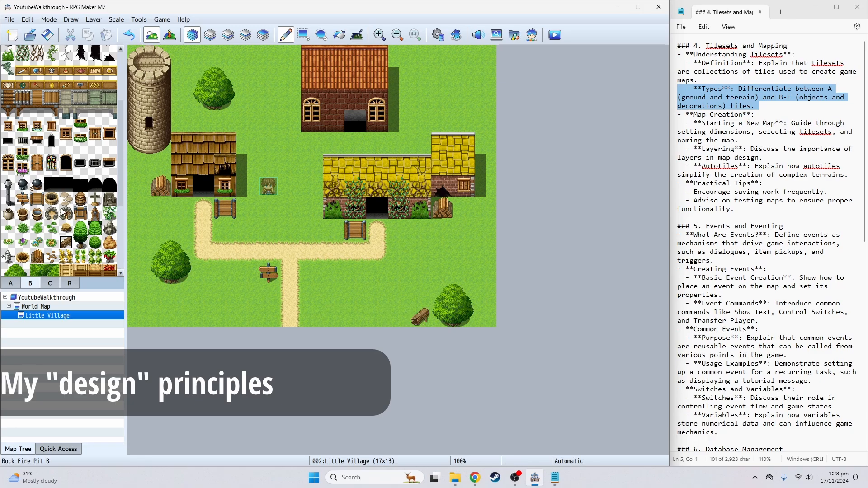
# - Add a small tree behind the wooden house, and plant a two-tile-high tree on the grass east of the player's start
pyautogui.click(85, 230)
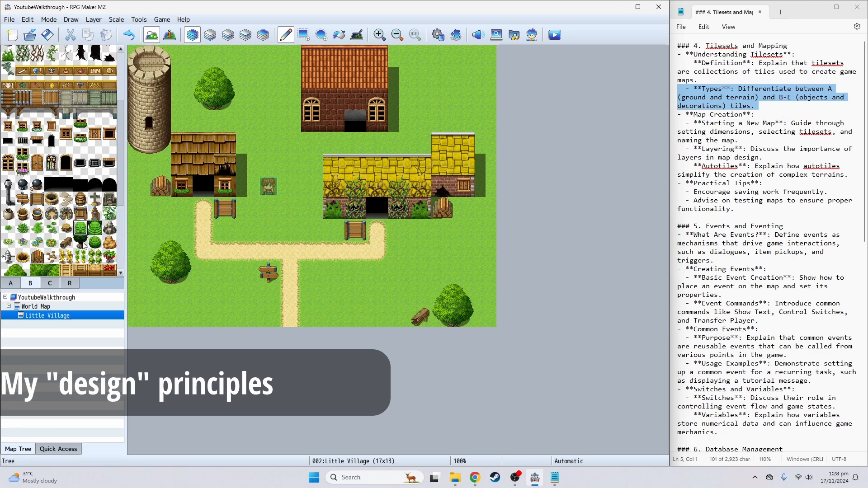
pyautogui.click(220, 127)
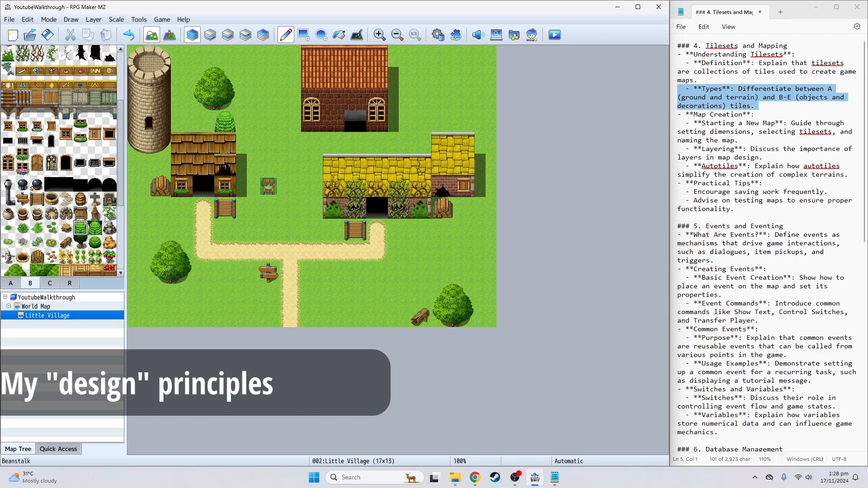
pyautogui.moveTo(80, 228); pyautogui.dragTo(81, 242)
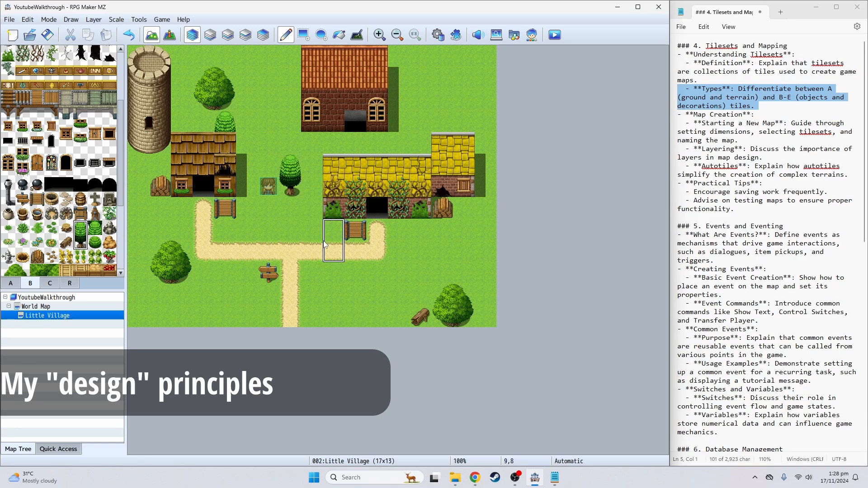
# - Remove the tree east of the player's start, plant it behind the southeast tree, and place a tree stump northeast of the wooden house
pyautogui.click(312, 187)
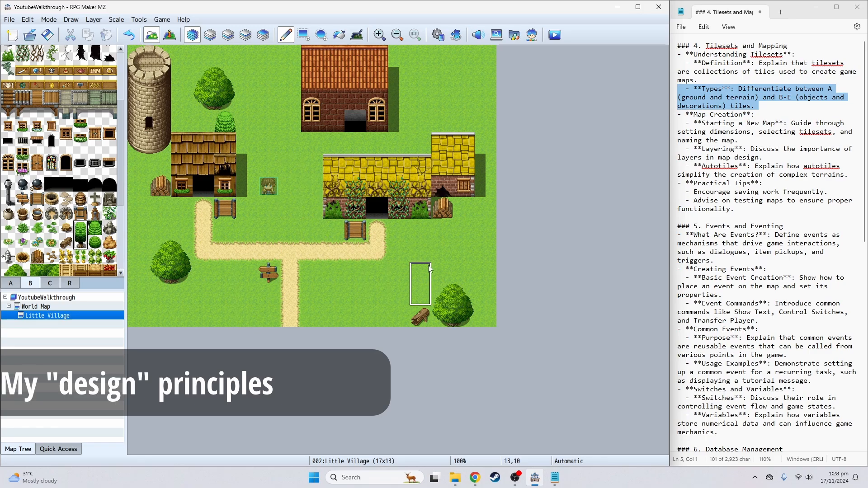
pyautogui.click(463, 273)
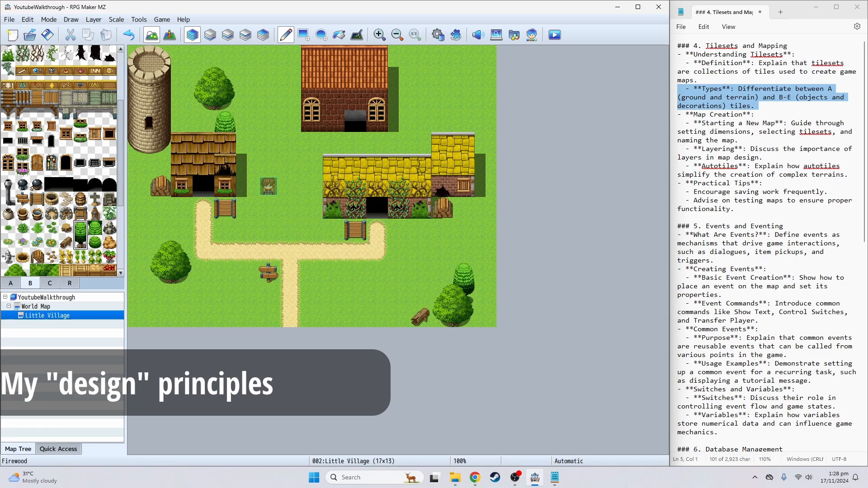
pyautogui.click(66, 229)
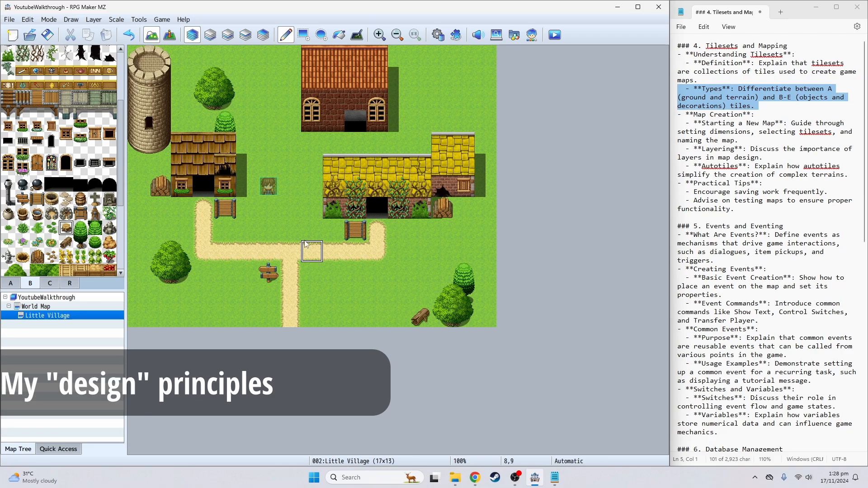
pyautogui.click(247, 143)
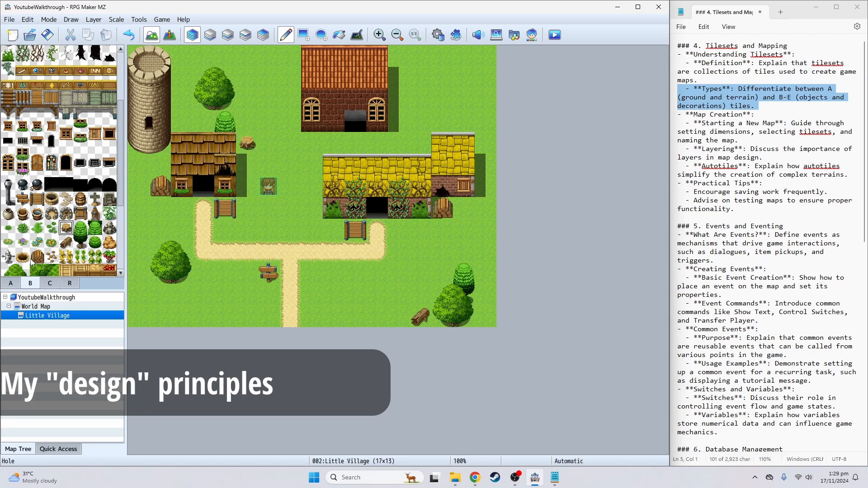
# - Lay two adjoining blocks of the dense large-tree foliage tiles along the map's southern edge, beneath the southwest tree
pyautogui.scroll(-3, 32, 261)
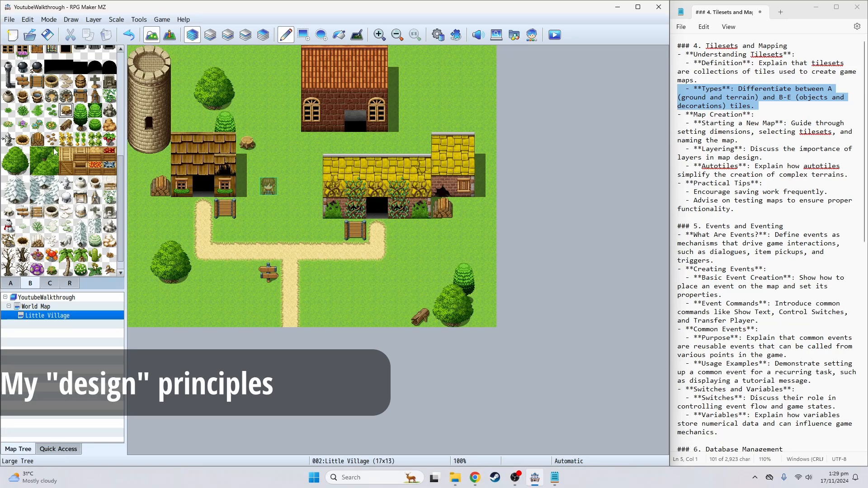
pyautogui.moveTo(55, 151); pyautogui.dragTo(38, 168)
pyautogui.click(199, 298)
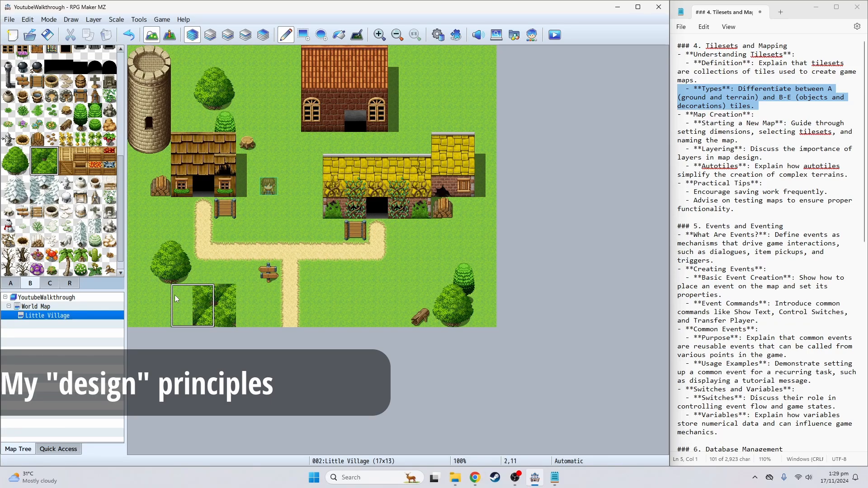
pyautogui.click(159, 299)
# - Round off the southwest thicket with Large Tree tiles at both ends and a treetop above its eastern part
pyautogui.click(33, 169)
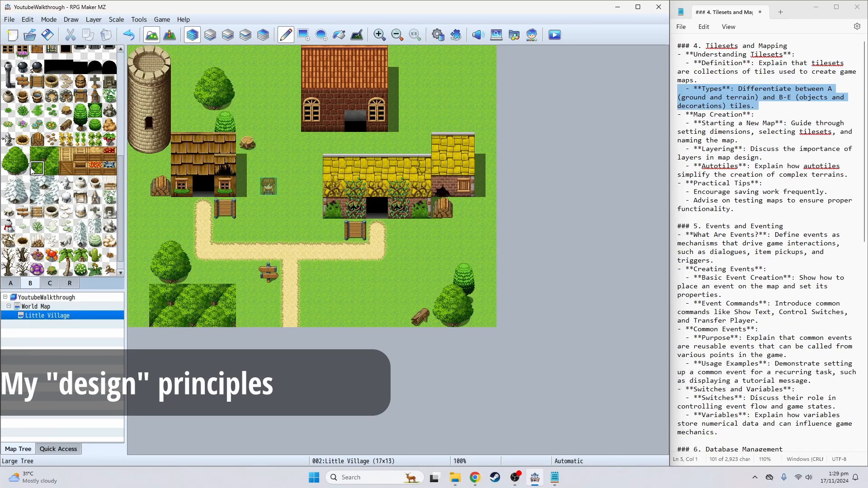
pyautogui.moveTo(20, 158)
pyautogui.mouseDown()
pyautogui.moveTo(22, 168)
pyautogui.moveTo(9, 154)
pyautogui.mouseUp()
pyautogui.click(247, 295)
pyautogui.click(139, 294)
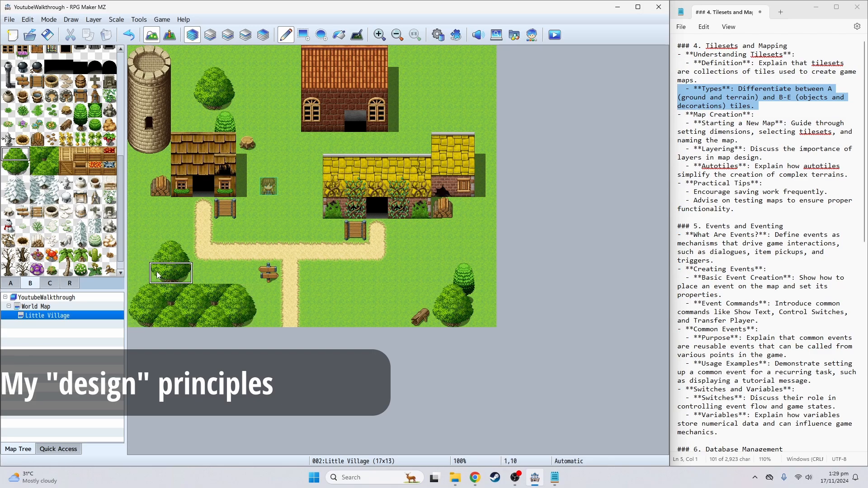
pyautogui.click(214, 273)
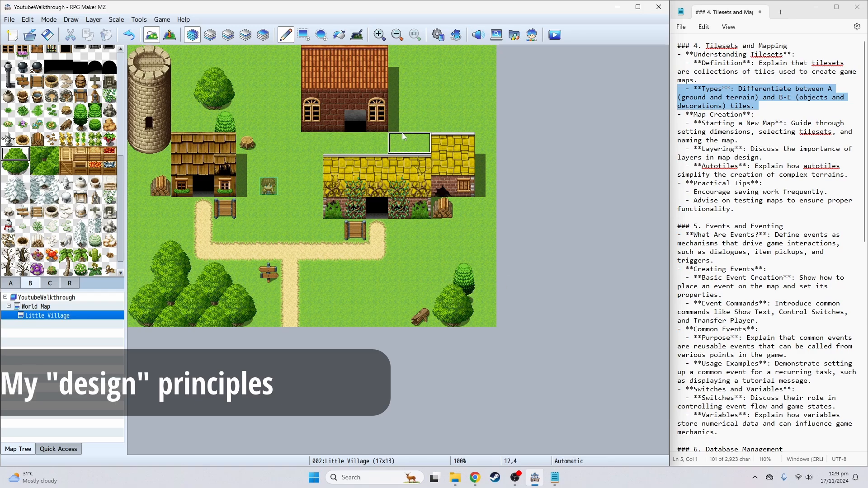
# - Delete the Tilesets and Mapping section from the Notepad outline so it starts with Events and Eventing
pyautogui.moveTo(743, 211); pyautogui.dragTo(614, 25)
pyautogui.press('Delete')
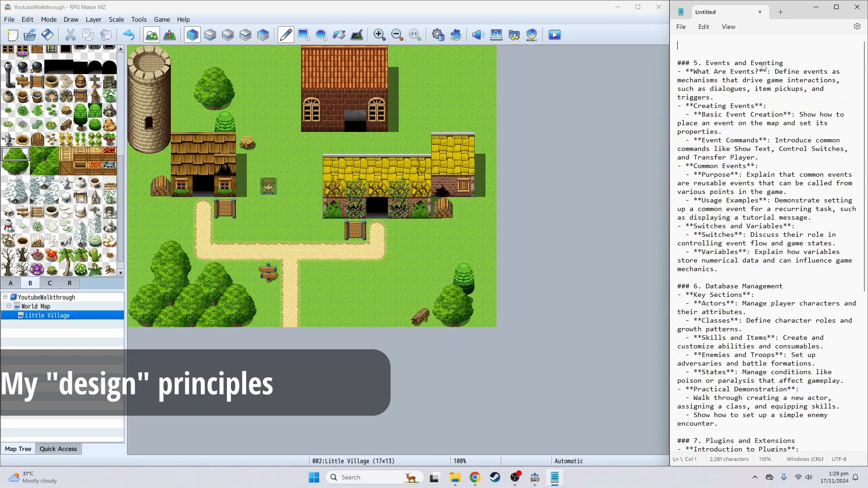
pyautogui.press('Delete')
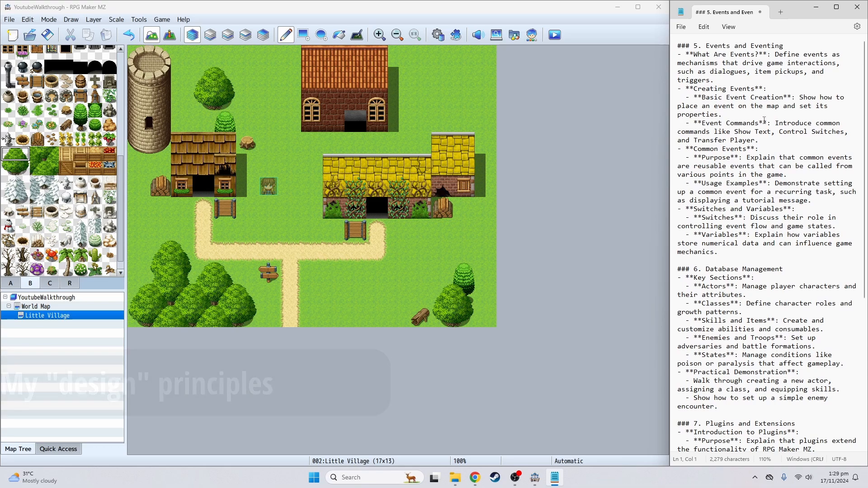
# - Switch to event mode in RPG Maker MZ and open a new event on the notice board below the yellow-roofed house
pyautogui.click(155, 39)
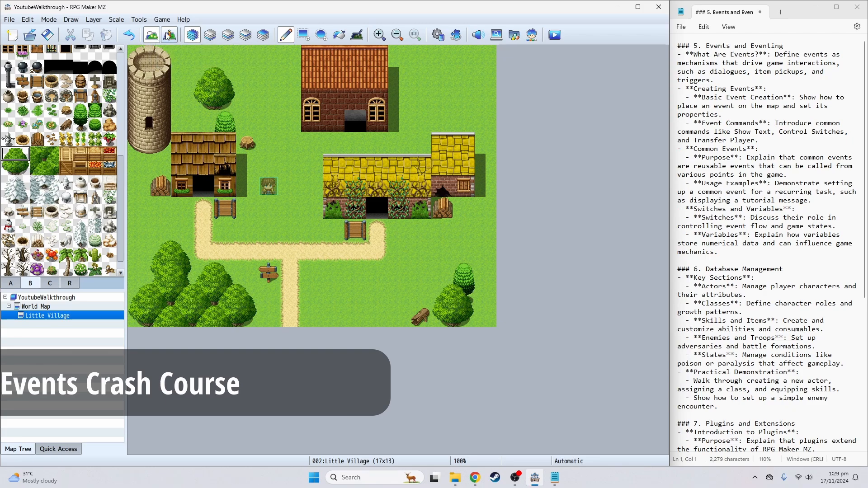
pyautogui.click(169, 36)
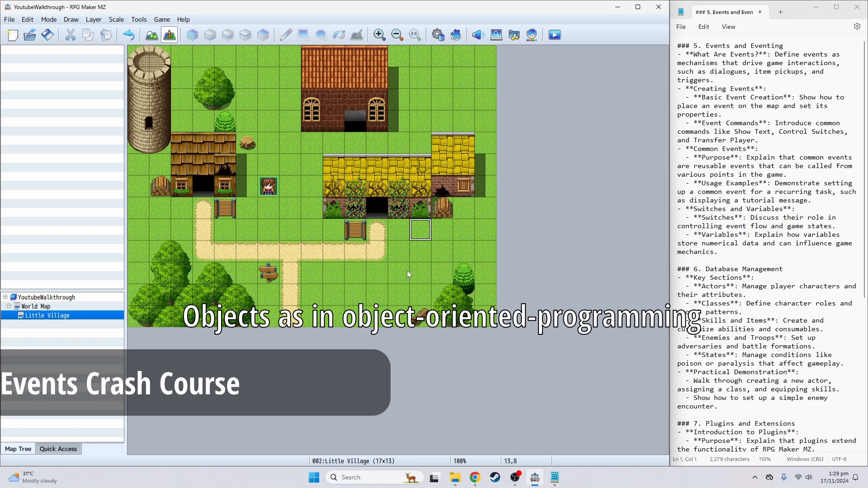
pyautogui.click(360, 237)
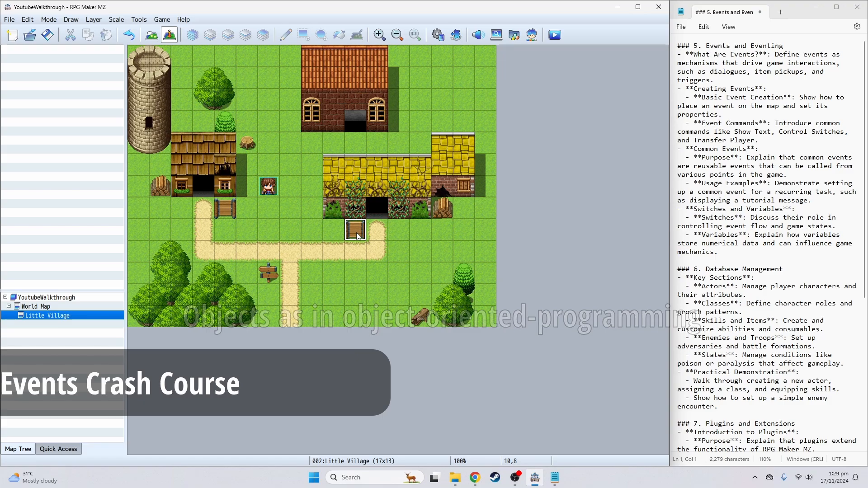
pyautogui.doubleClick(357, 236)
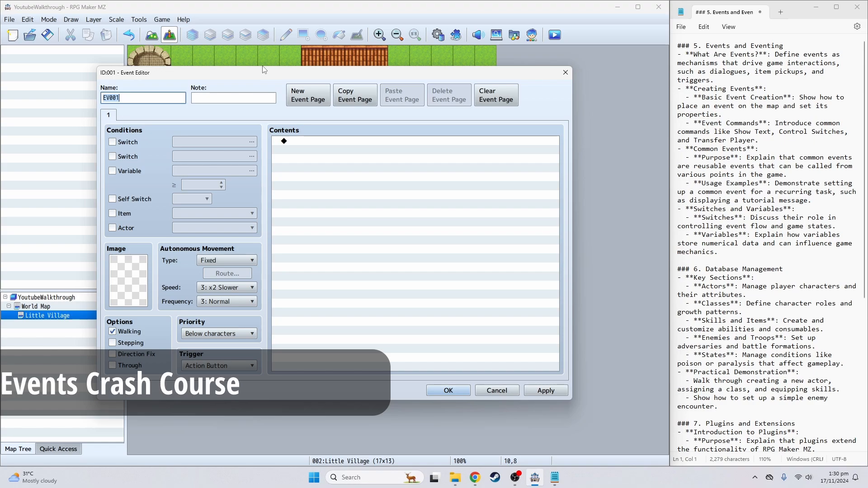
pyautogui.moveTo(258, 74)
pyautogui.mouseDown()
pyautogui.moveTo(282, 78)
pyautogui.moveTo(267, 70)
pyautogui.mouseUp()
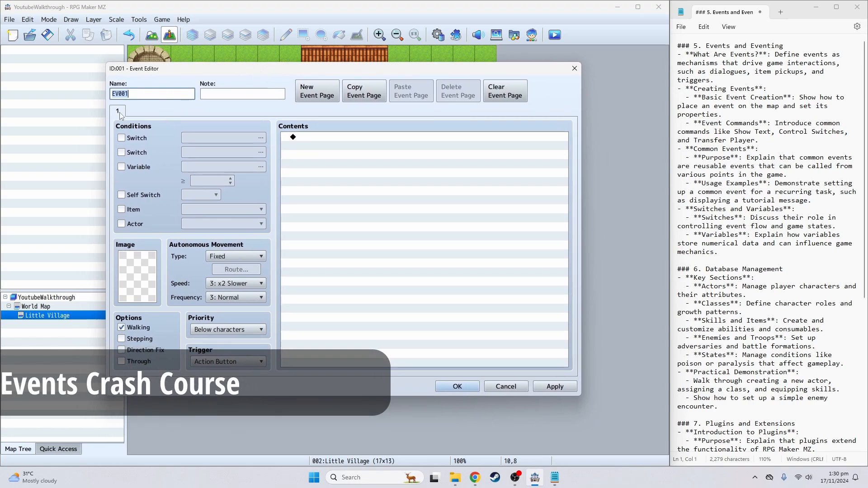
# - Add four extra event pages to the new event and delete them again
pyautogui.click(312, 99)
pyautogui.click(319, 99)
pyautogui.click(323, 100)
pyautogui.click(326, 100)
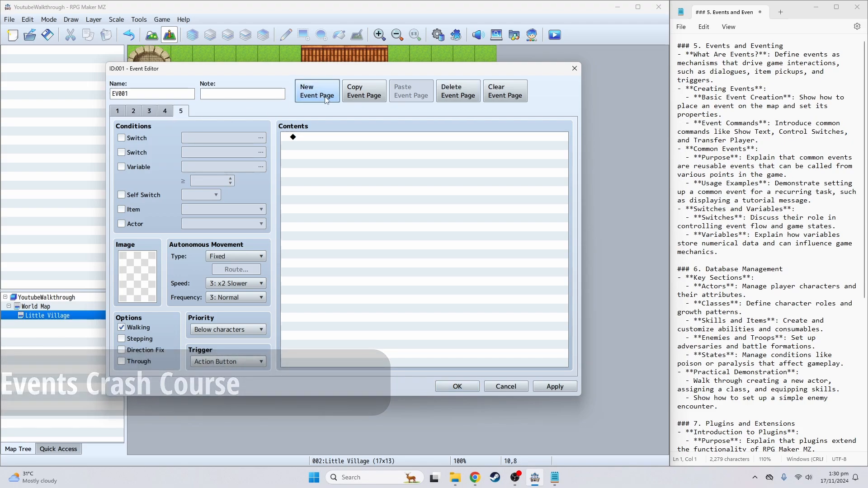
pyautogui.click(466, 99)
pyautogui.click(467, 98)
pyautogui.click(468, 98)
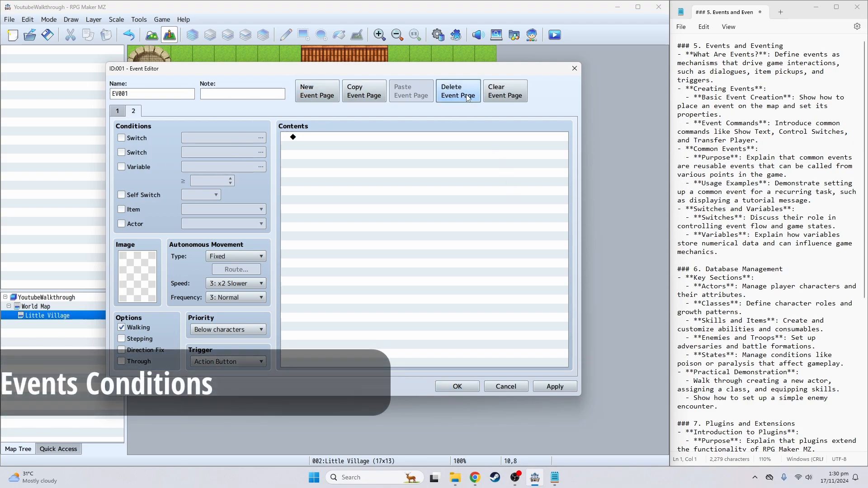
pyautogui.click(468, 99)
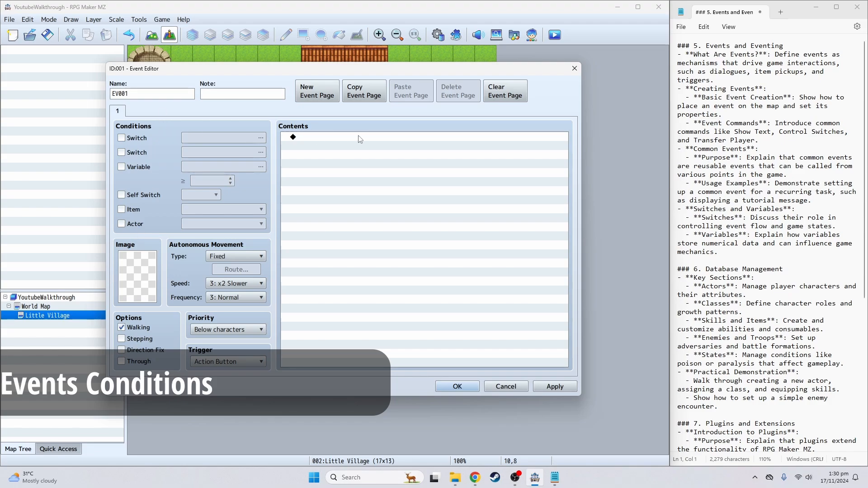
# - Close the new notice-board event and discard its changes
pyautogui.doubleClick(311, 139)
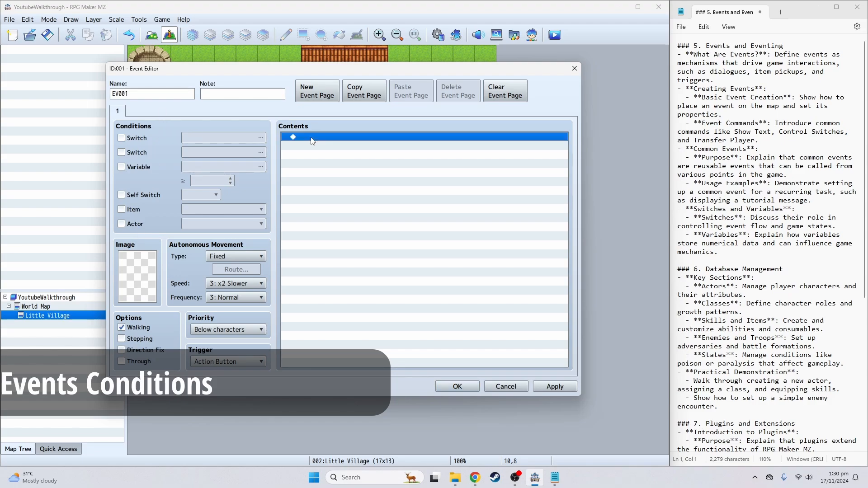
pyautogui.click(545, 98)
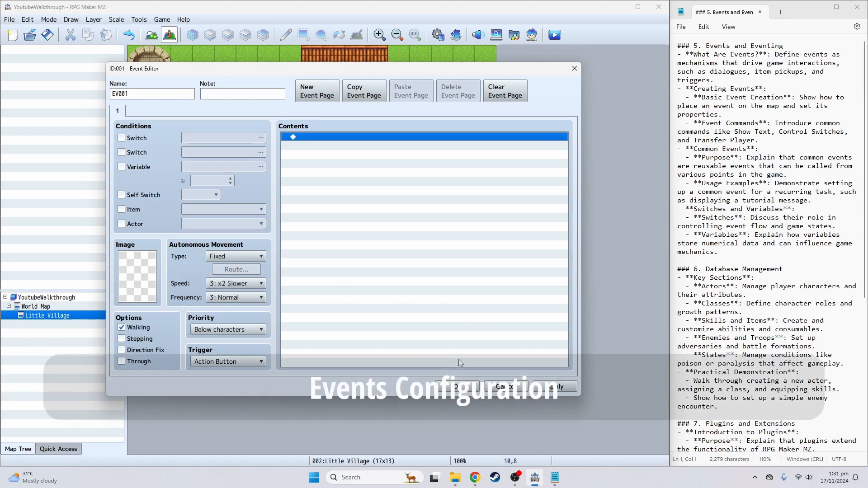
pyautogui.click(500, 387)
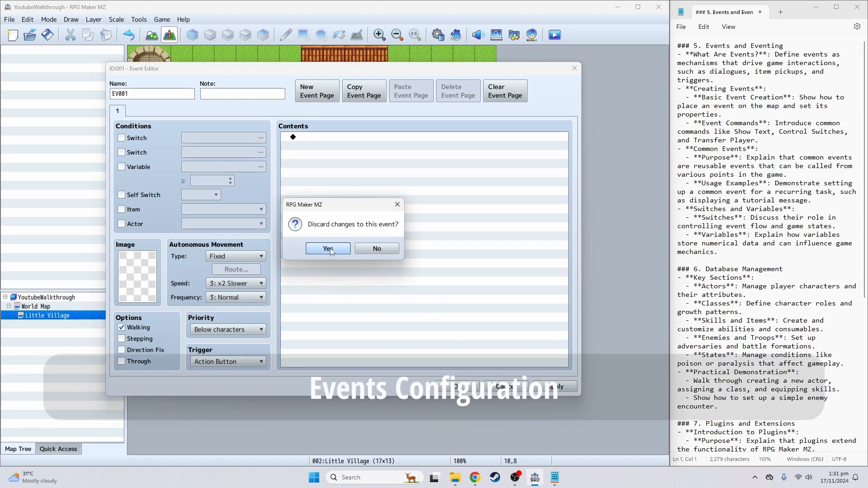
pyautogui.click(328, 250)
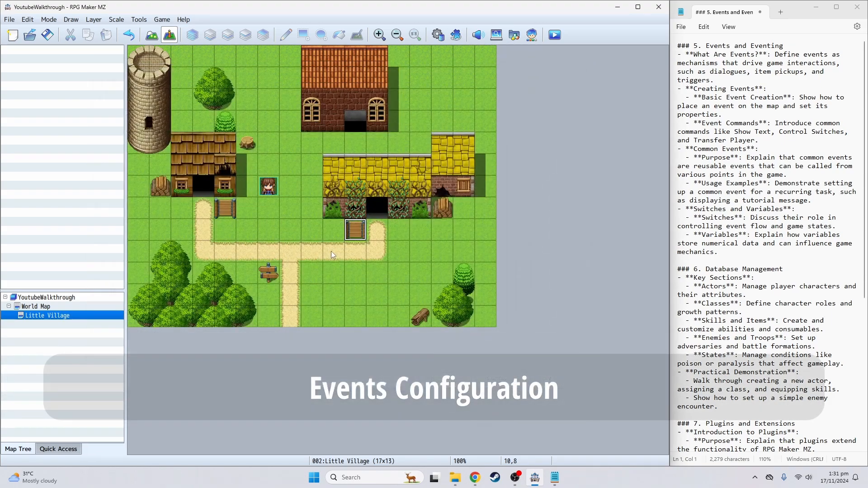
# - Create an event named Sign on the notice board, with priority Same as characters and the Action Button trigger
pyautogui.doubleClick(356, 232)
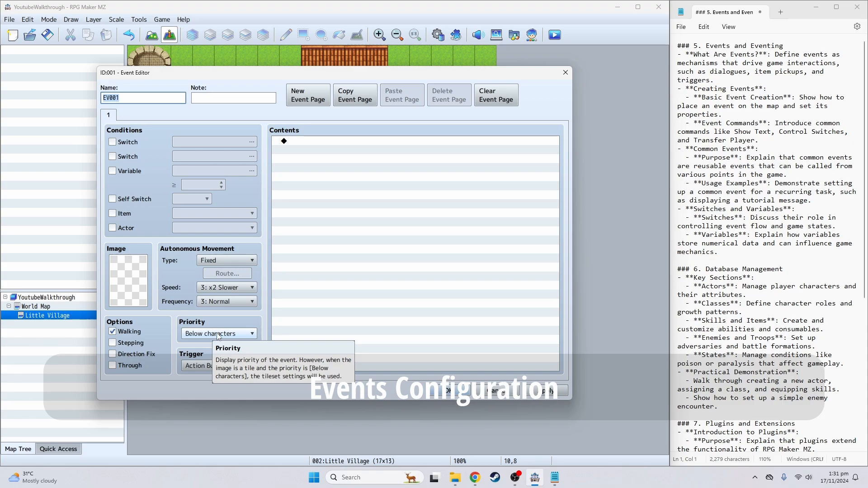
pyautogui.click(243, 335)
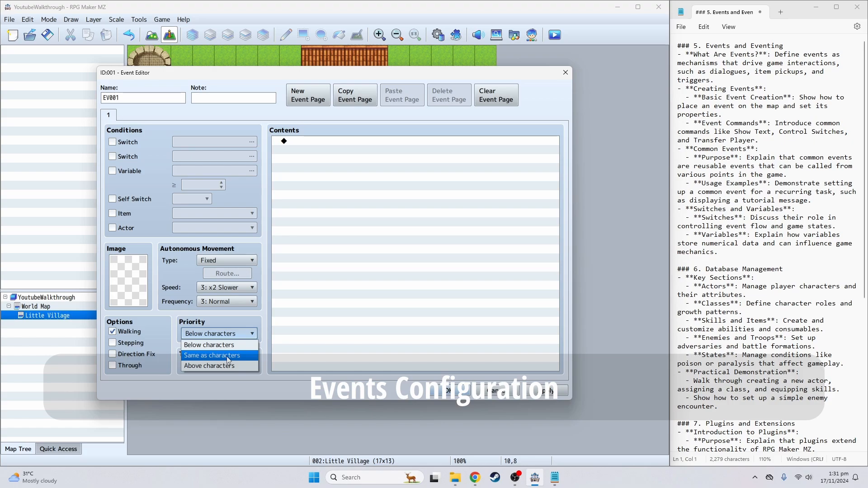
pyautogui.click(225, 356)
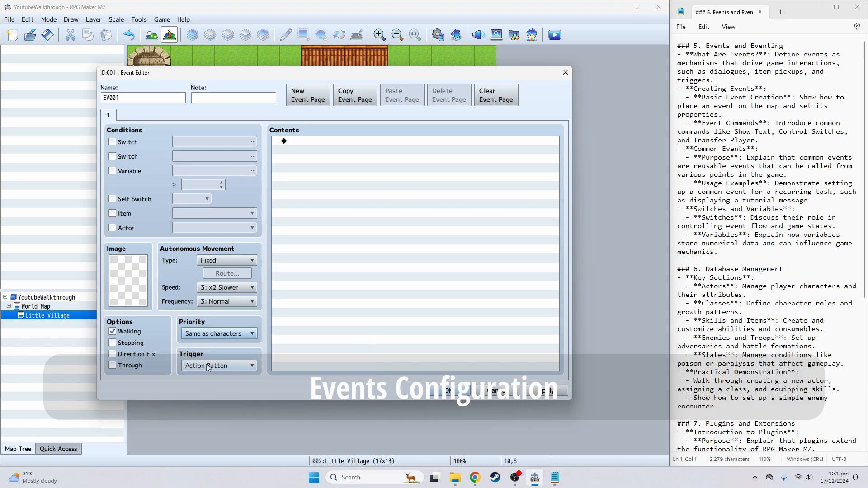
pyautogui.moveTo(209, 366)
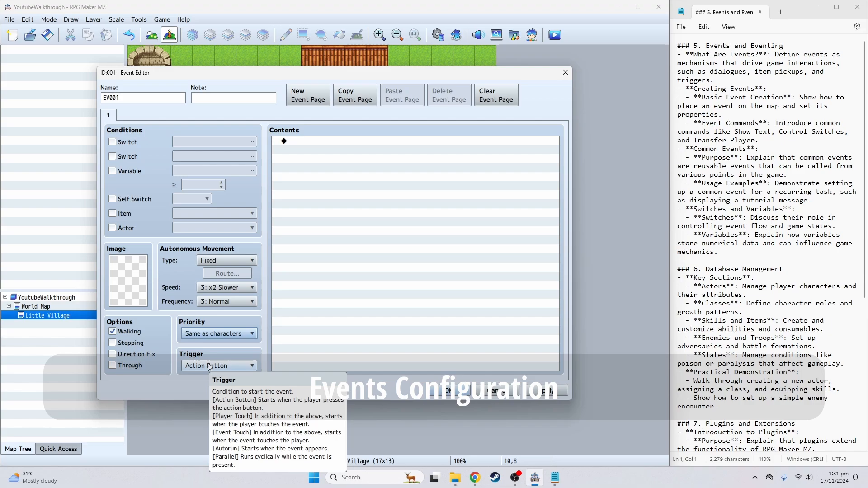
pyautogui.click(236, 361)
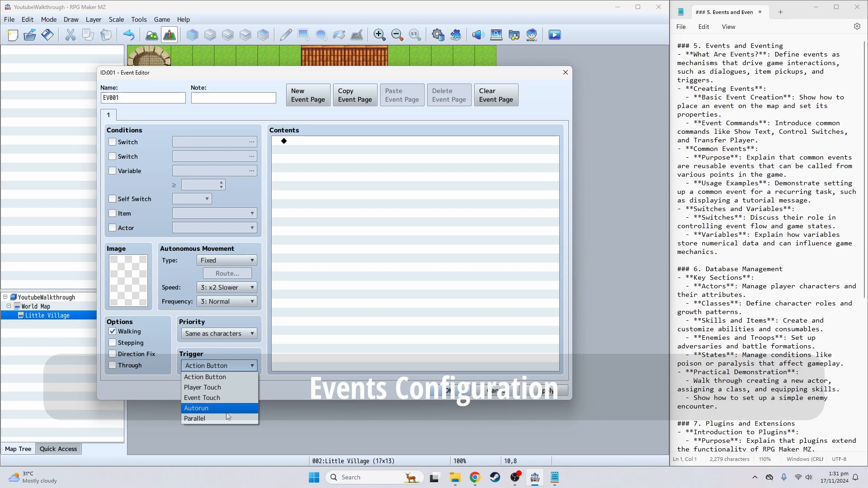
pyautogui.click(235, 352)
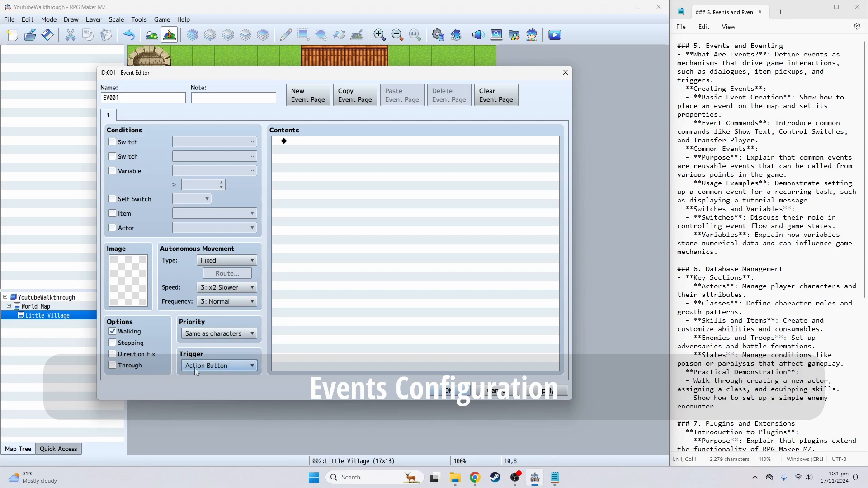
pyautogui.moveTo(195, 368)
pyautogui.doubleClick(155, 98)
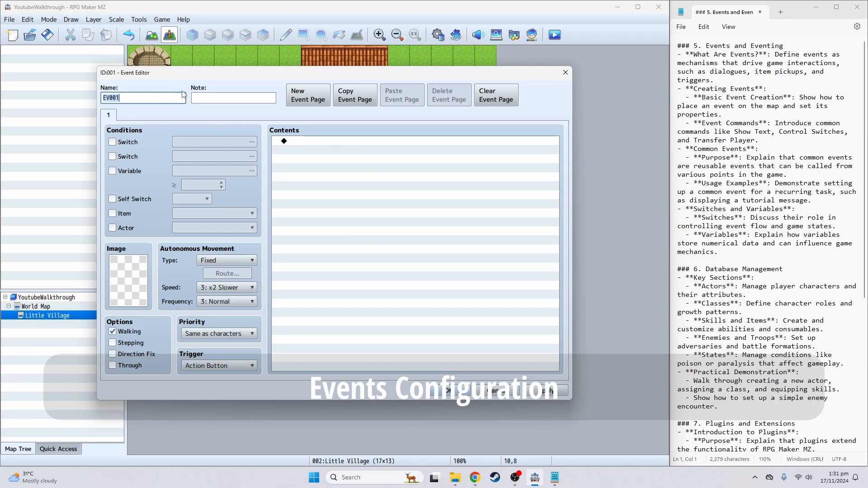
pyautogui.write('Sign')
# - Open the event command list for the Sign event and look through its three pages of commands
pyautogui.click(287, 144)
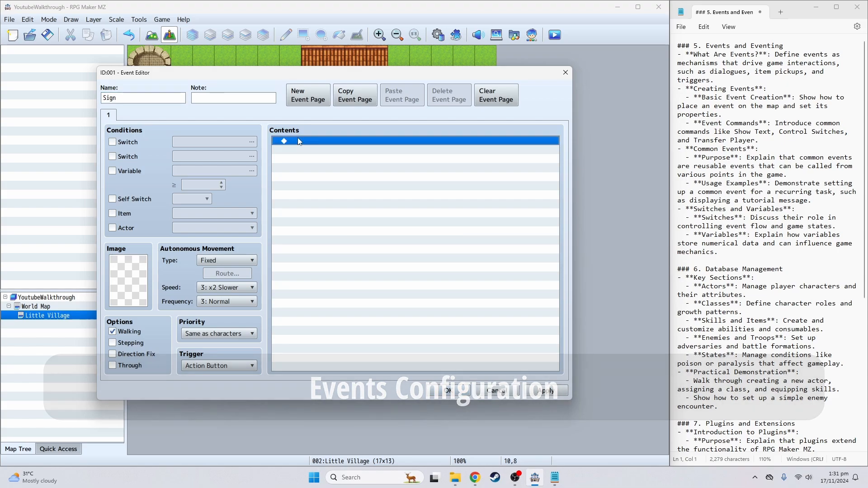
pyautogui.doubleClick(302, 143)
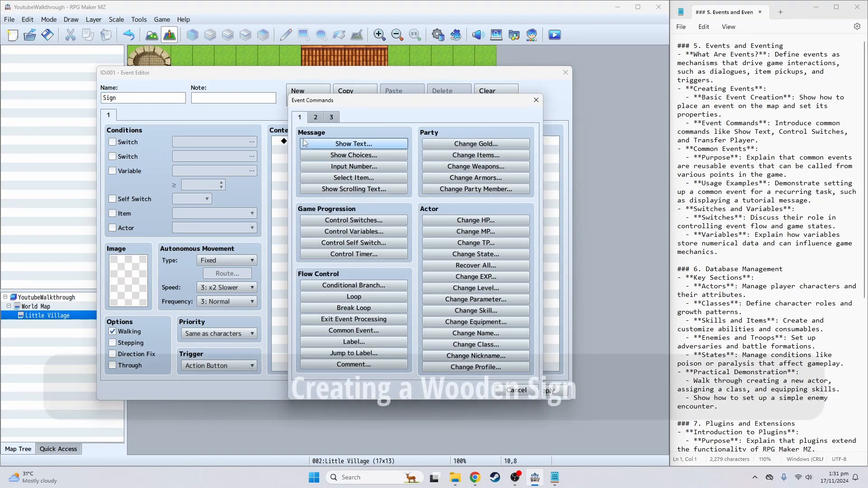
pyautogui.click(316, 118)
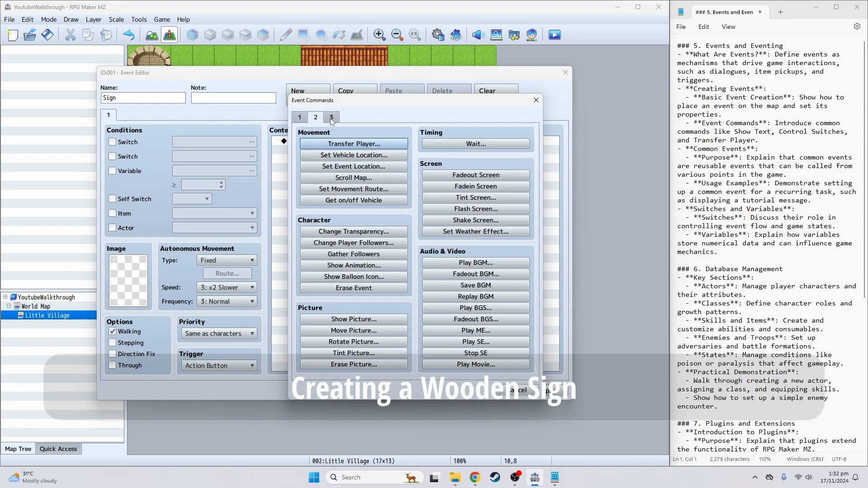
pyautogui.click(331, 118)
pyautogui.click(312, 119)
pyautogui.click(300, 118)
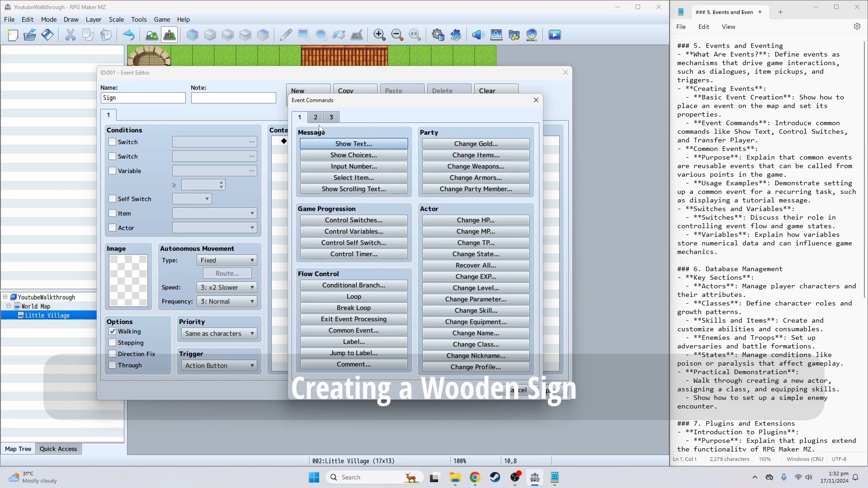
# - Add a Show Text command reading "This is the text in the sign" to the Sign event, preview it and save the event
pyautogui.click(366, 144)
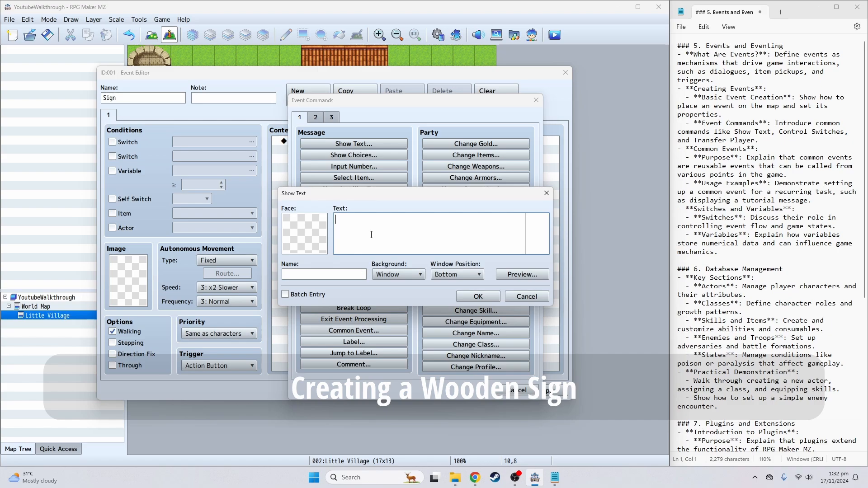
pyautogui.write('This is the text in the sign')
pyautogui.click(511, 276)
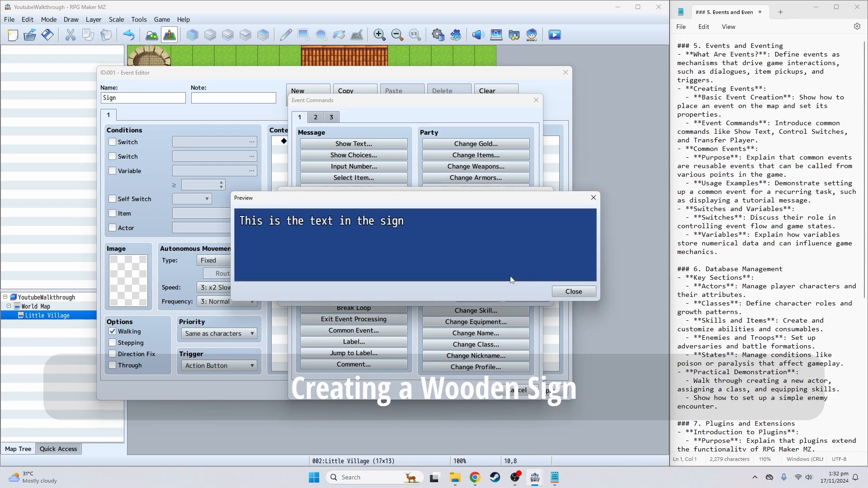
pyautogui.click(578, 296)
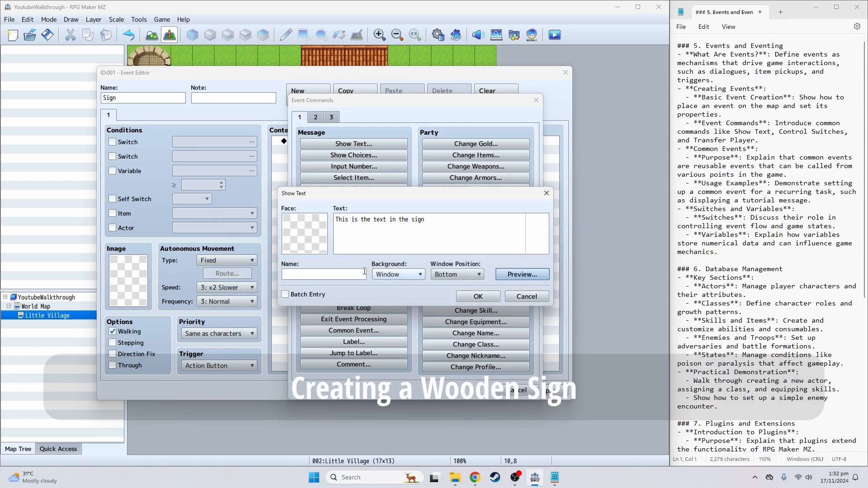
pyautogui.click(468, 297)
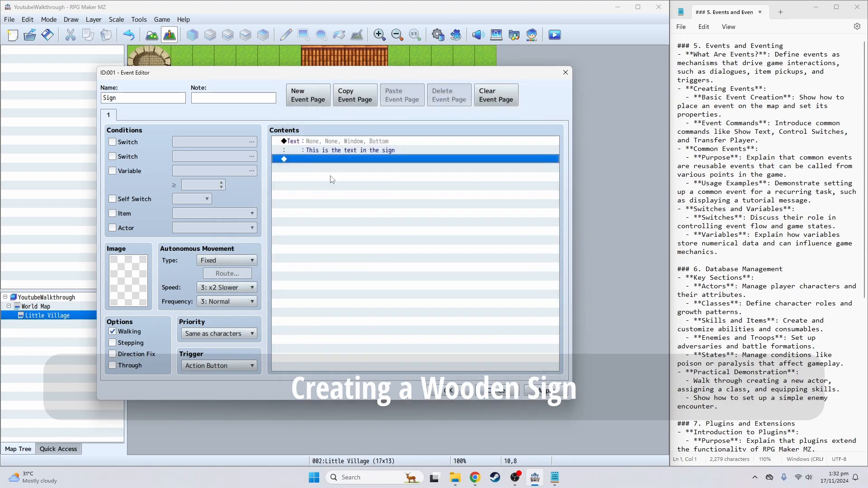
pyautogui.click(533, 391)
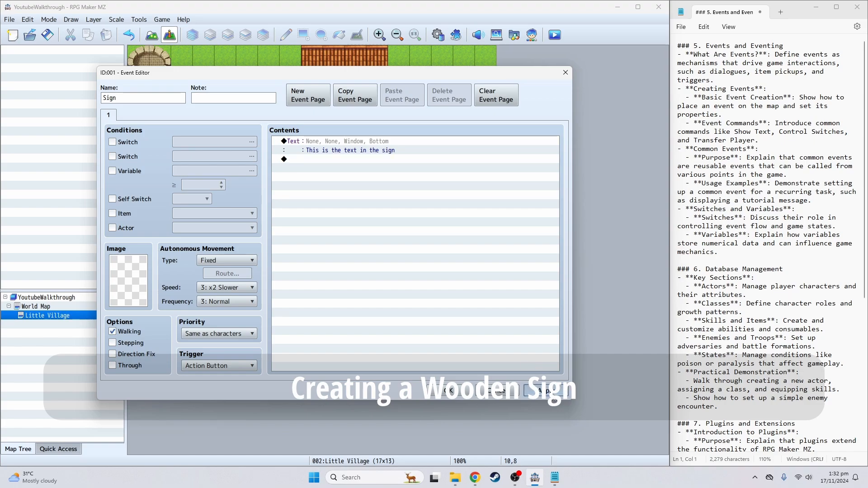
pyautogui.click(465, 392)
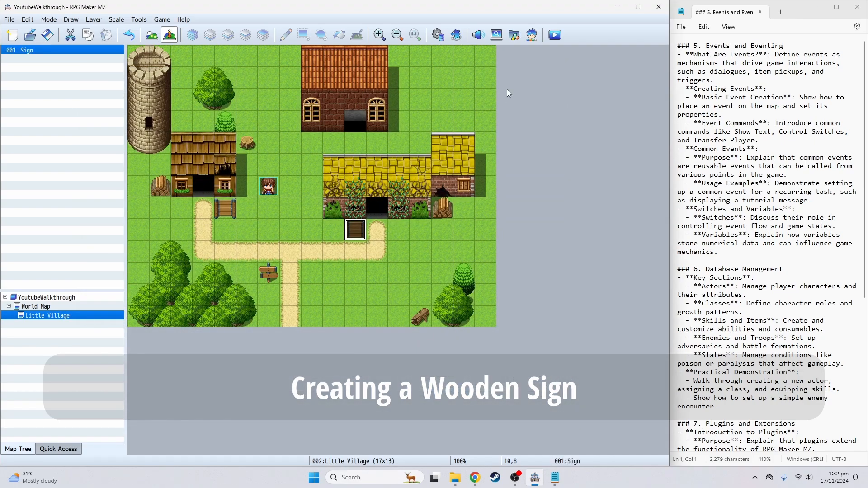
# - Start a playtest of the project and begin a new game
pyautogui.click(555, 35)
pyautogui.click(316, 253)
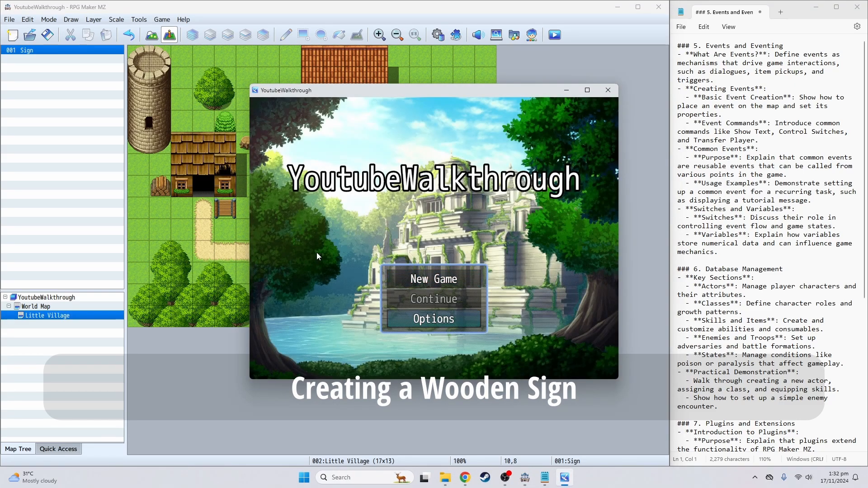
pyautogui.press('Return')
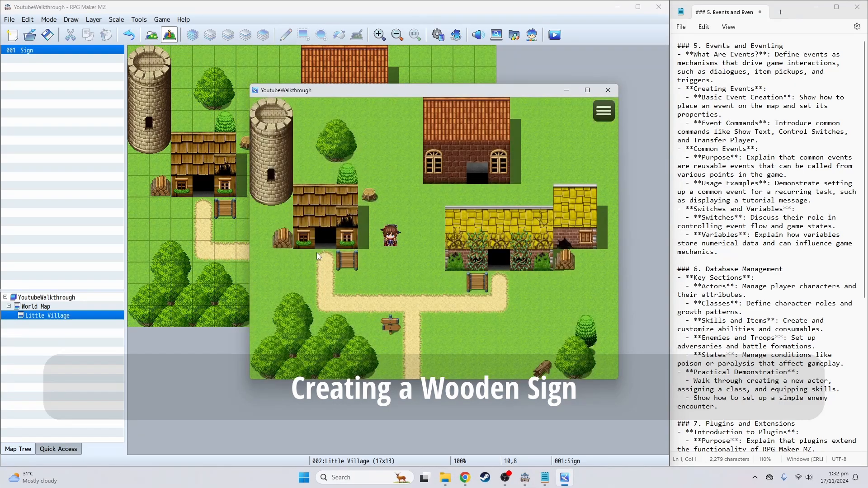
# - Walk the party through the village to the notice board by the yellow-roofed house, read its message and dismiss it
pyautogui.press('Down')
pyautogui.press('Left')
pyautogui.press('Down')
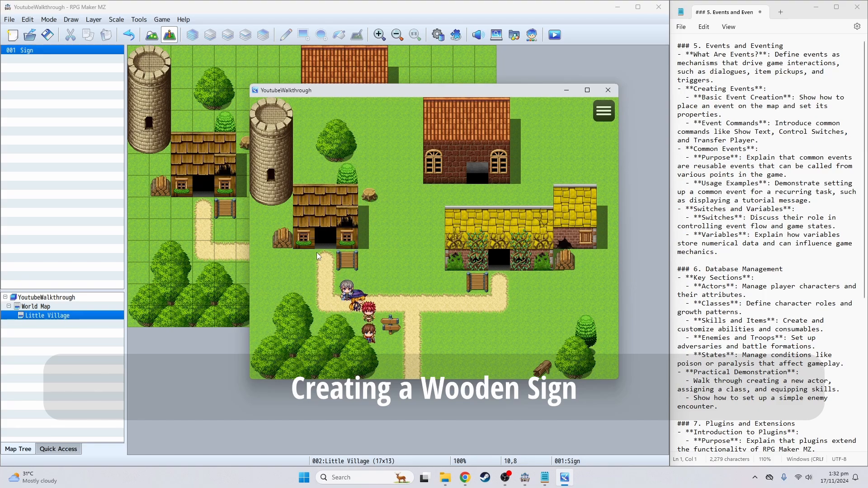
pyautogui.press('Left')
pyautogui.press('Right')
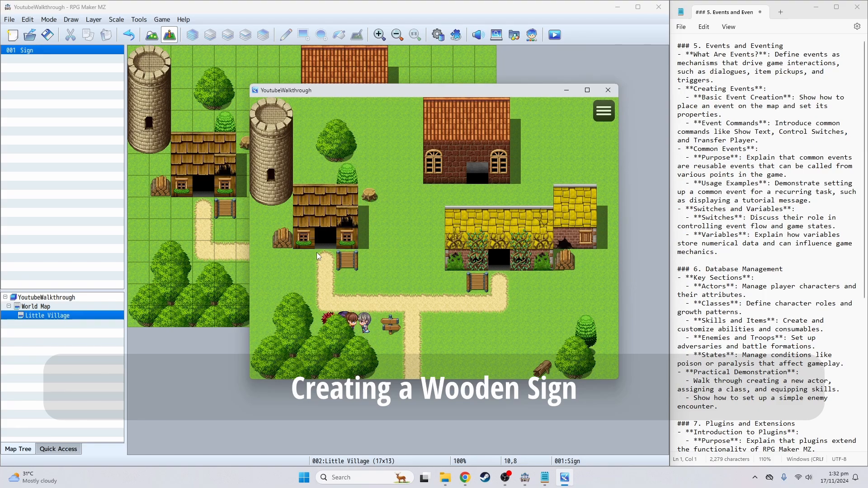
pyautogui.press('Up')
pyautogui.press('Right')
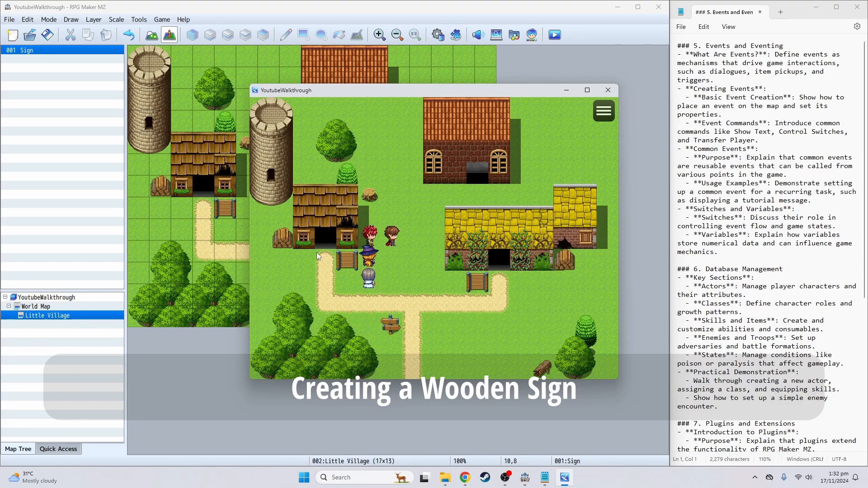
pyautogui.press('Down')
pyautogui.press('Right')
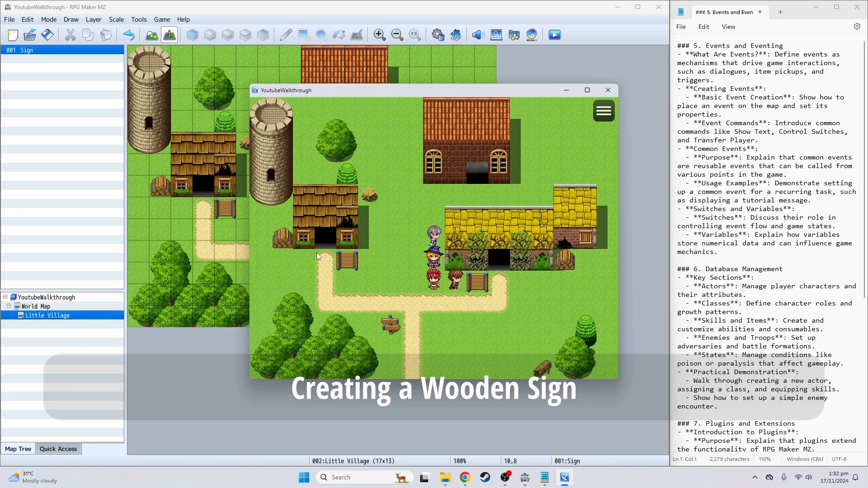
pyautogui.press('Return')
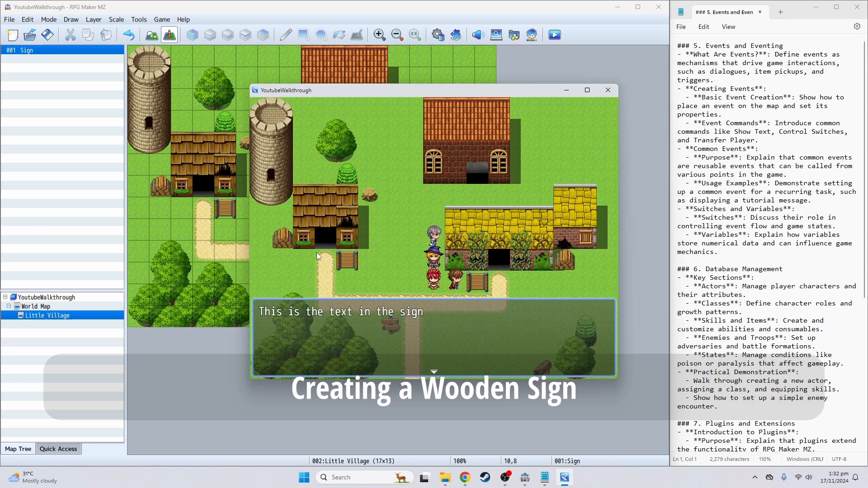
pyautogui.press('Return')
# - Read the notice board again from the tile below it and close the playtest
pyautogui.press('Down')
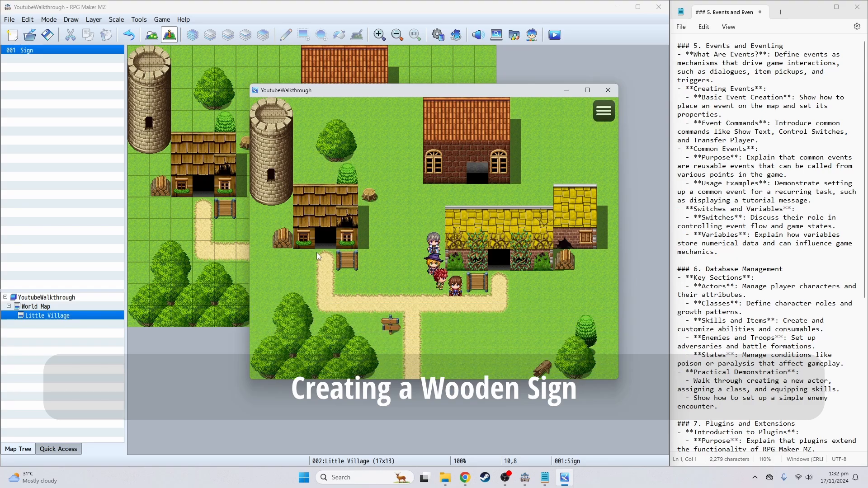
pyautogui.press('Up')
pyautogui.press('Return')
pyautogui.press('Return')
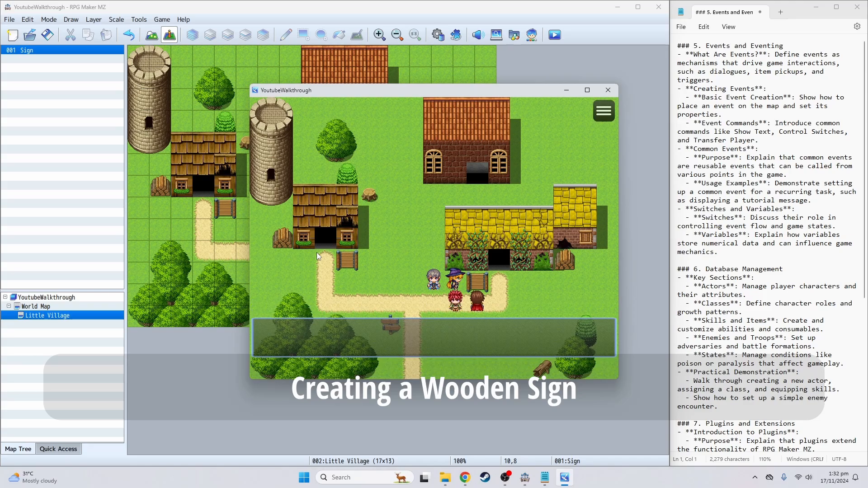
pyautogui.click(609, 89)
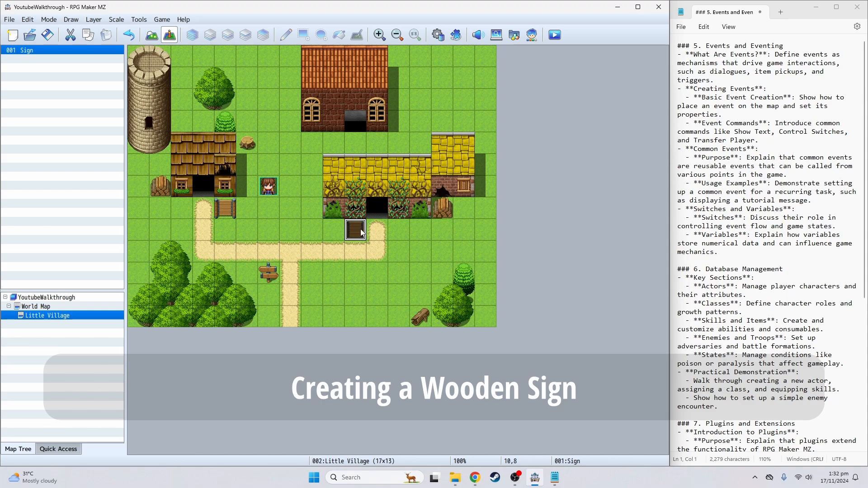
# - Start a new event on the tile just west of the Sign event and open its character image selection
pyautogui.doubleClick(336, 234)
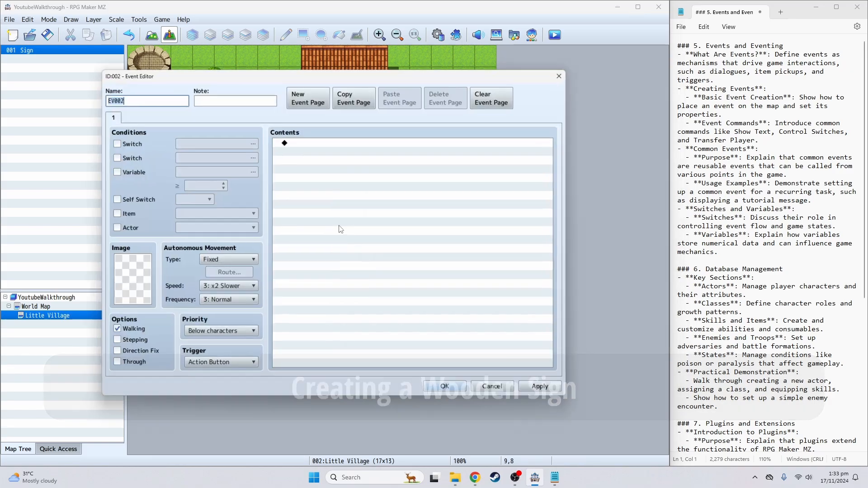
pyautogui.press('Escape')
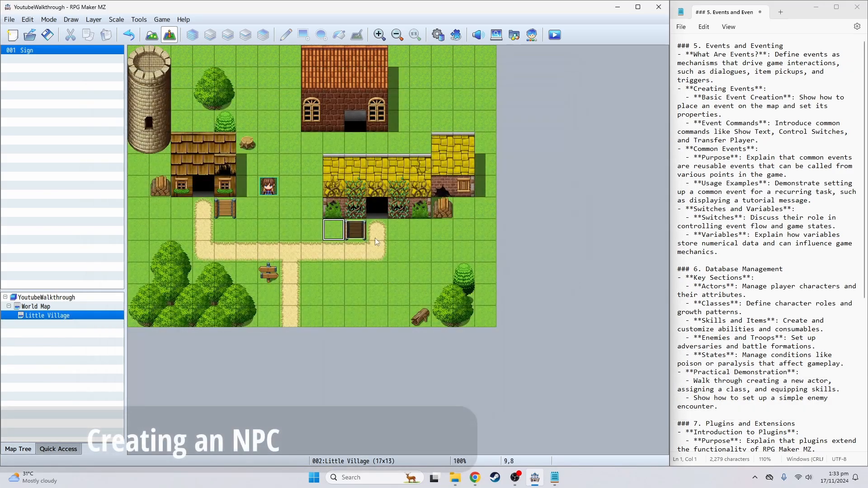
pyautogui.doubleClick(340, 236)
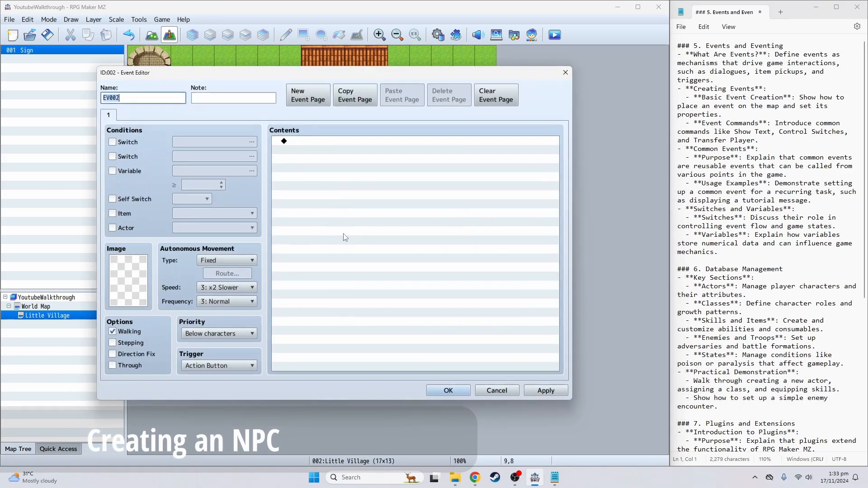
pyautogui.doubleClick(132, 99)
pyautogui.doubleClick(135, 266)
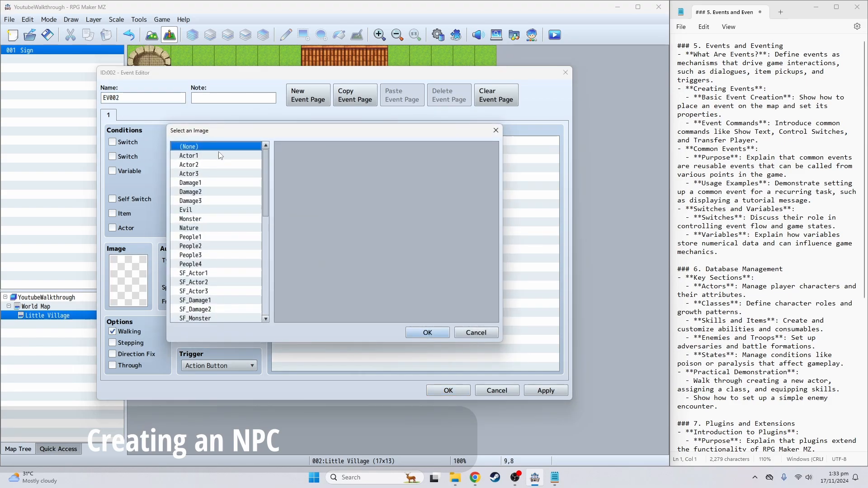
# - Browse the available character sheets, from the Actor sets through the Nature, People and SF sets, for the NPC's image
pyautogui.click(219, 156)
pyautogui.press('Down')
pyautogui.press('Down')
pyautogui.press('Down')
pyautogui.press('Down')
pyautogui.press('Down')
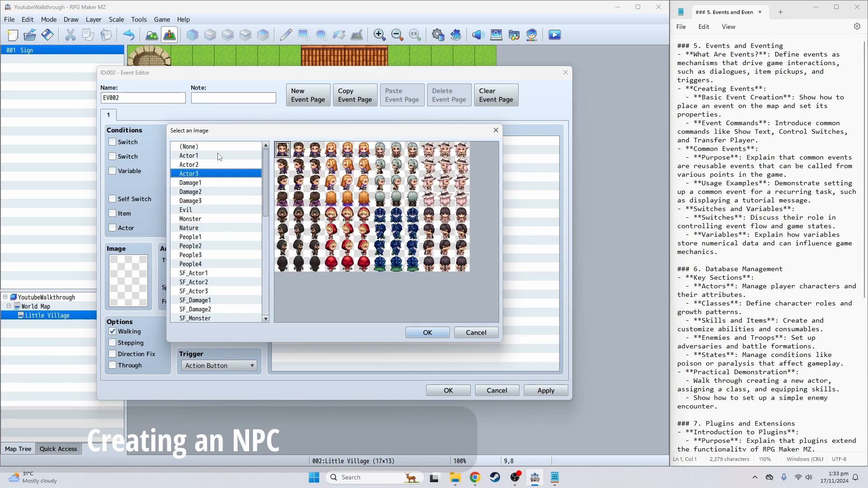
pyautogui.press('Down')
pyautogui.press('Down')
pyautogui.press('Down')
pyautogui.press('Down')
pyautogui.press('Down')
pyautogui.press('Down')
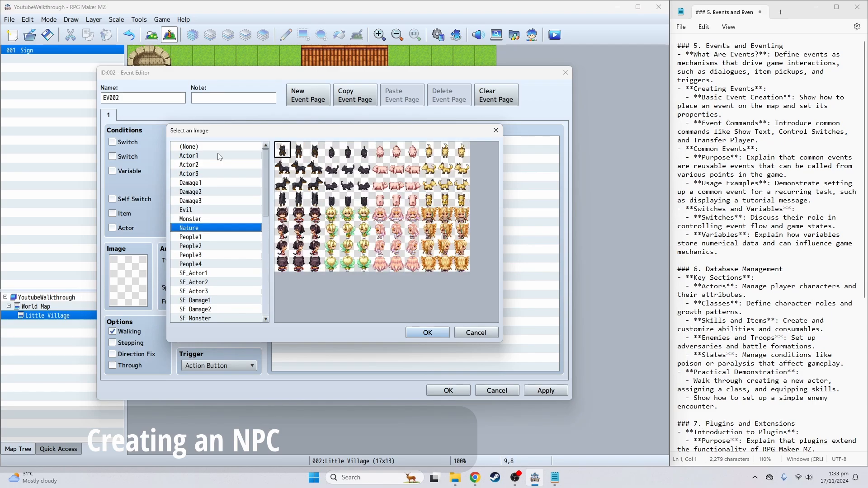
pyautogui.press('Down')
pyautogui.press('Down')
pyautogui.press('Down')
pyautogui.press('Down')
pyautogui.press('Down')
pyautogui.press('Down')
pyautogui.press('Down')
pyautogui.press('Down')
pyautogui.press('Down')
pyautogui.press('Down')
pyautogui.press('Down')
pyautogui.press('Down')
pyautogui.press('Down')
pyautogui.press('Down')
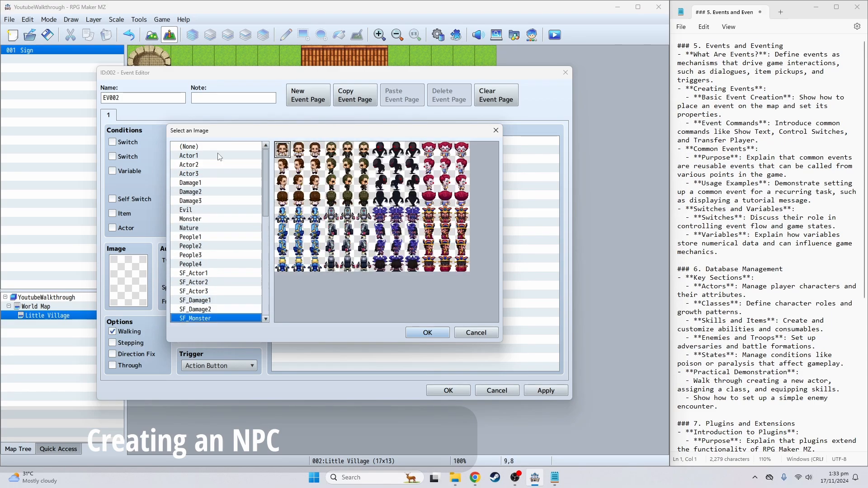
pyautogui.press('Up')
pyautogui.press('Up')
pyautogui.press('Up')
pyautogui.press('Up')
pyautogui.press('Up')
pyautogui.press('Up')
pyautogui.press('Up')
pyautogui.press('Up')
pyautogui.press('Up')
pyautogui.press('Up')
pyautogui.press('Up')
pyautogui.press('Up')
pyautogui.press('Up')
pyautogui.press('Up')
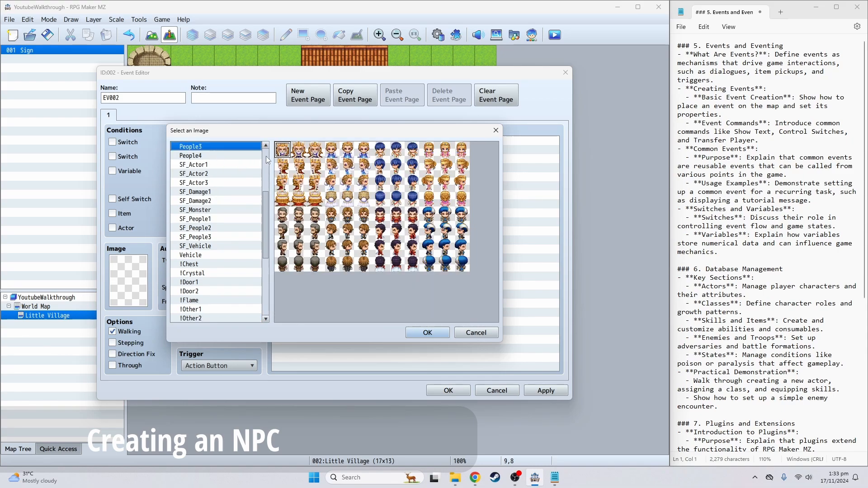
# - Give the new event the silver-haired character from the Actor1 sheet and save it
pyautogui.scroll(4, 217, 155)
pyautogui.click(217, 156)
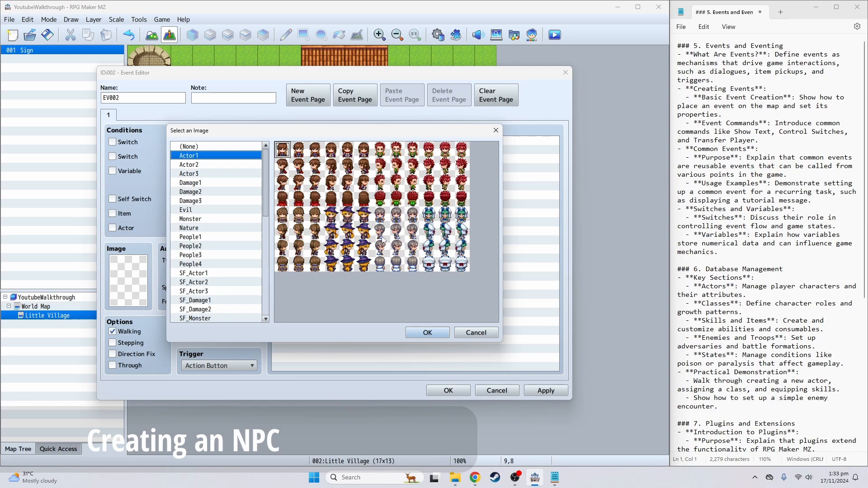
pyautogui.doubleClick(379, 216)
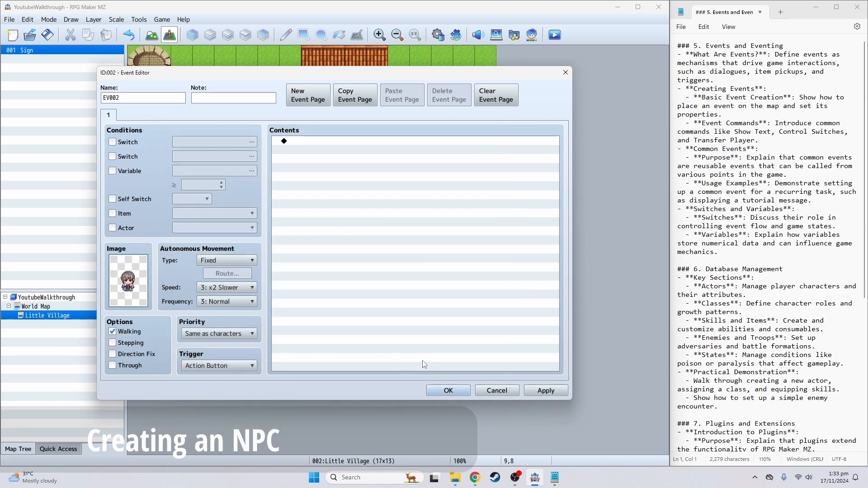
pyautogui.click(457, 389)
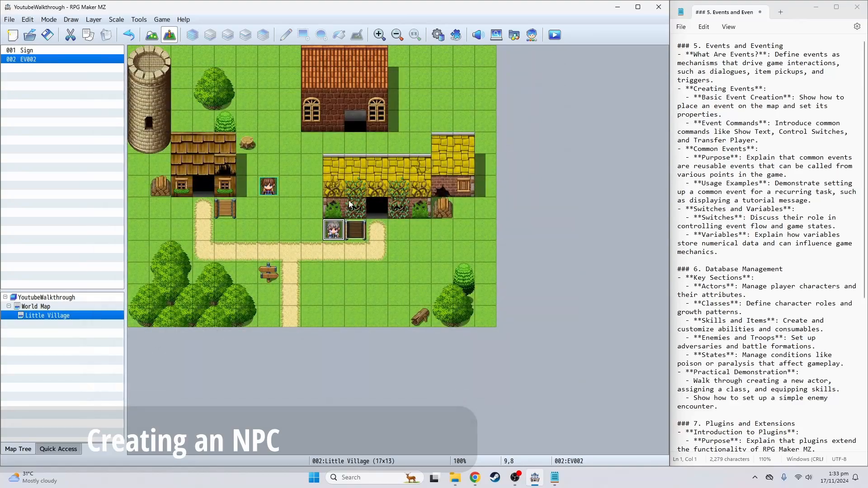
# - Set the silver-haired NPC's autonomous movement type to Random and save the event
pyautogui.doubleClick(339, 233)
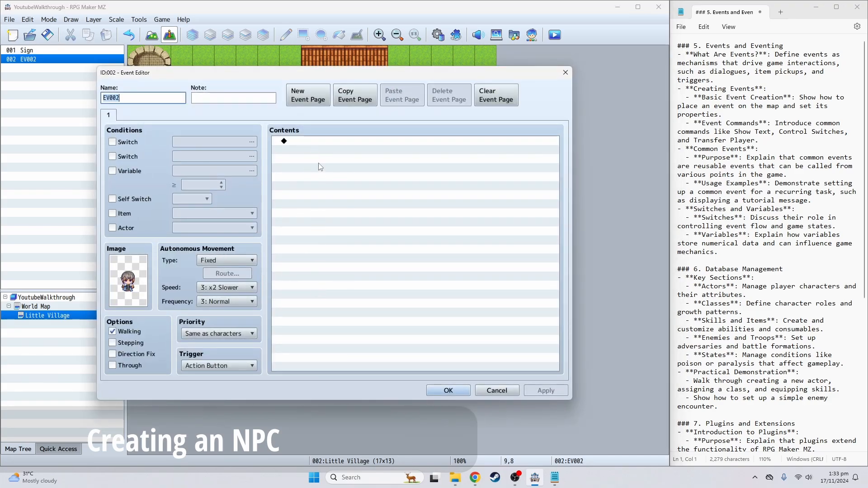
pyautogui.click(246, 263)
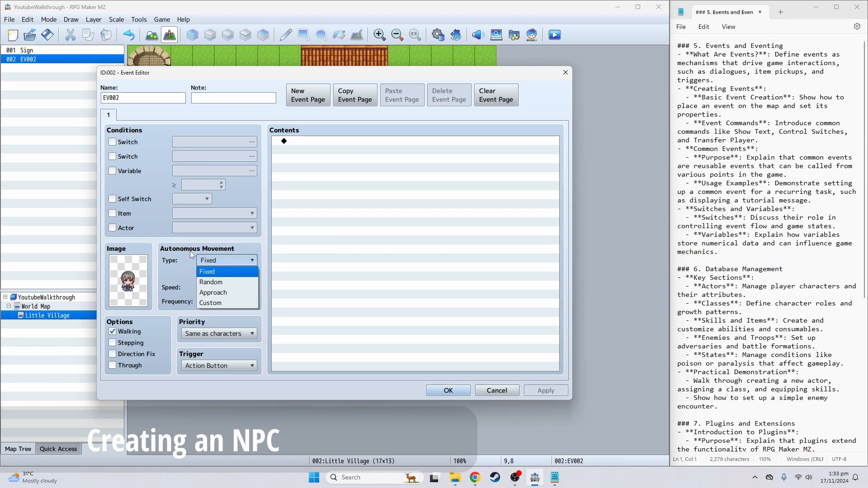
pyautogui.click(219, 282)
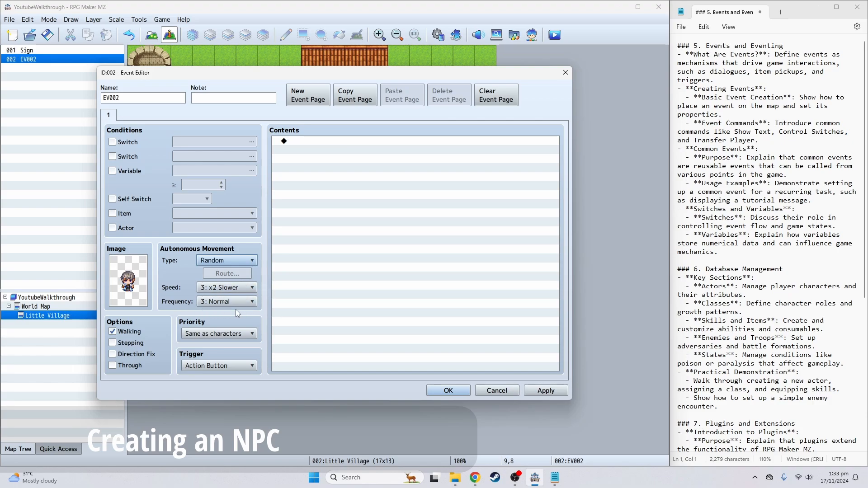
pyautogui.click(454, 389)
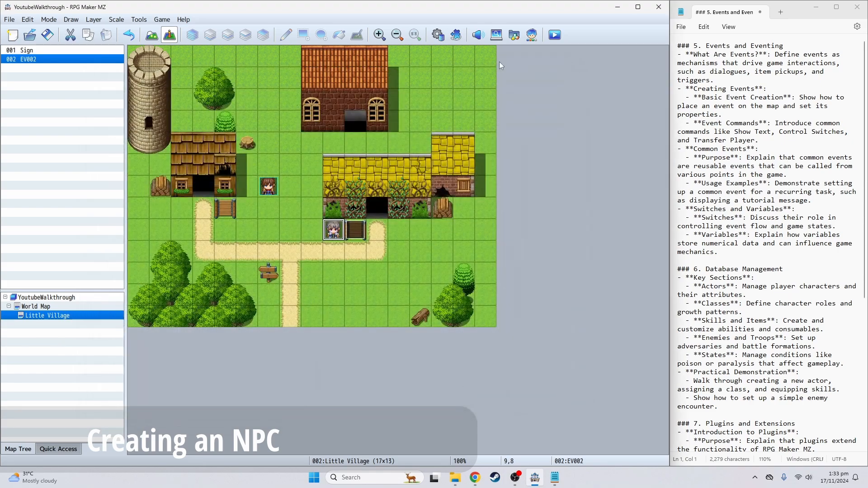
# - Run a playtest of the project and begin a new game
pyautogui.click(555, 35)
pyautogui.click(319, 248)
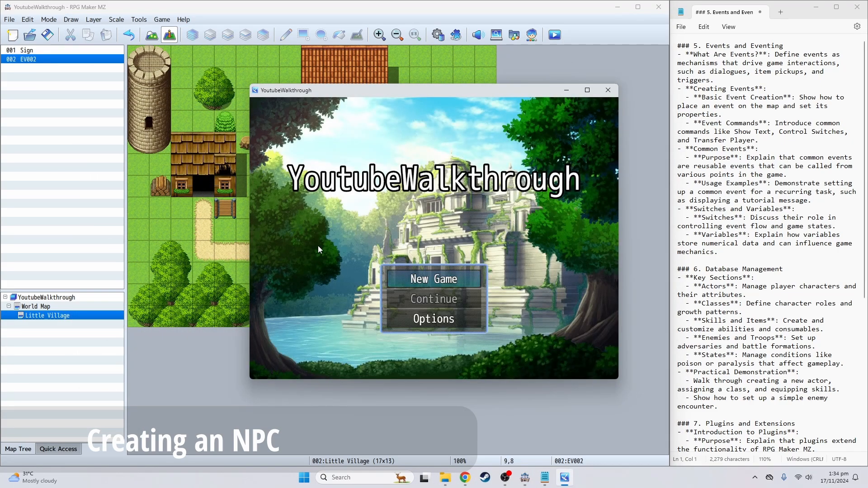
pyautogui.press('Up')
pyautogui.press('Up')
pyautogui.press('Up')
pyautogui.press('Return')
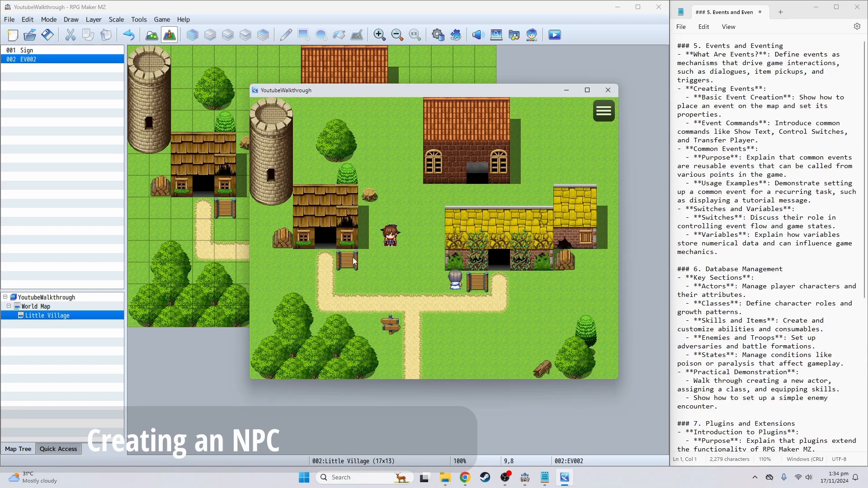
# - Walk the party to the wooden sign in front of the yellow-roofed house and read its message
pyautogui.press('Left')
pyautogui.press('Down')
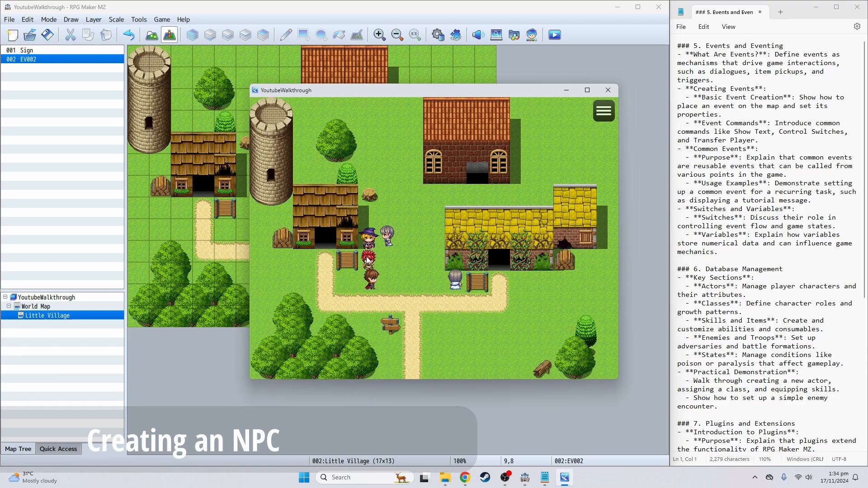
pyautogui.press('Right')
pyautogui.press('Right')
pyautogui.press('Right')
pyautogui.press('Return')
pyautogui.press('Return')
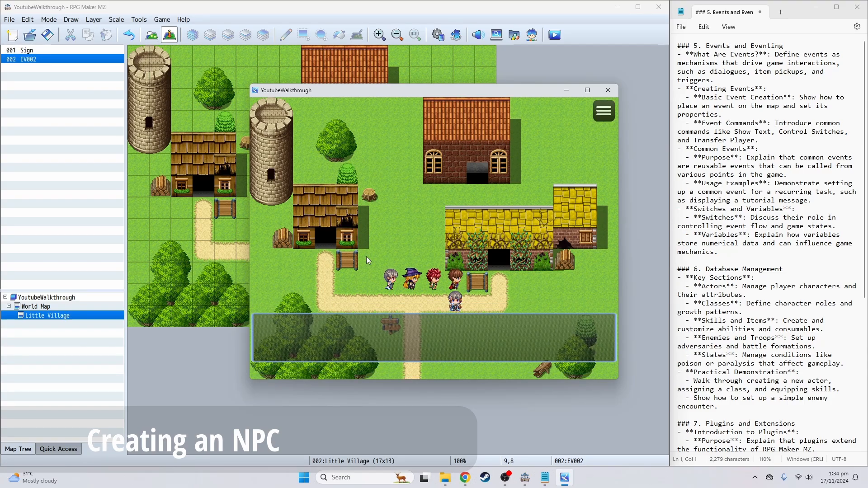
# - Walk the party around the southern part of the village to observe the NPC's random movement, and end the playtest
pyautogui.press('Down')
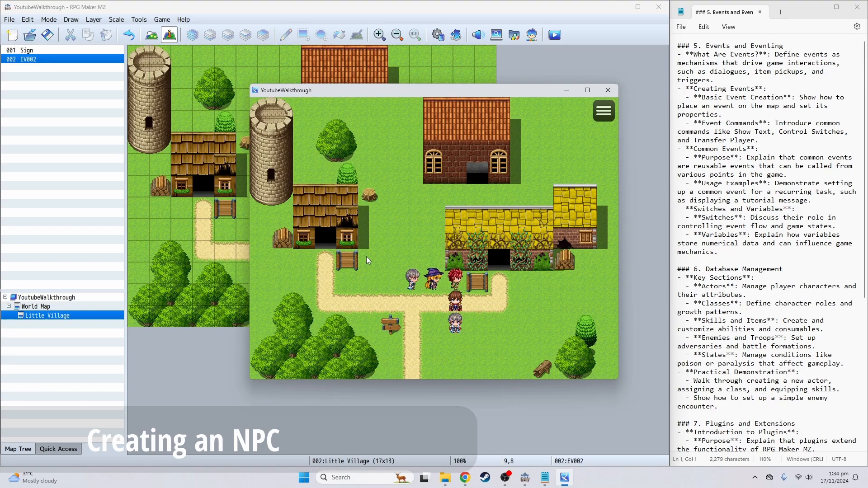
pyautogui.press('Left')
pyautogui.press('Down')
pyautogui.press('Down')
pyautogui.press('Down')
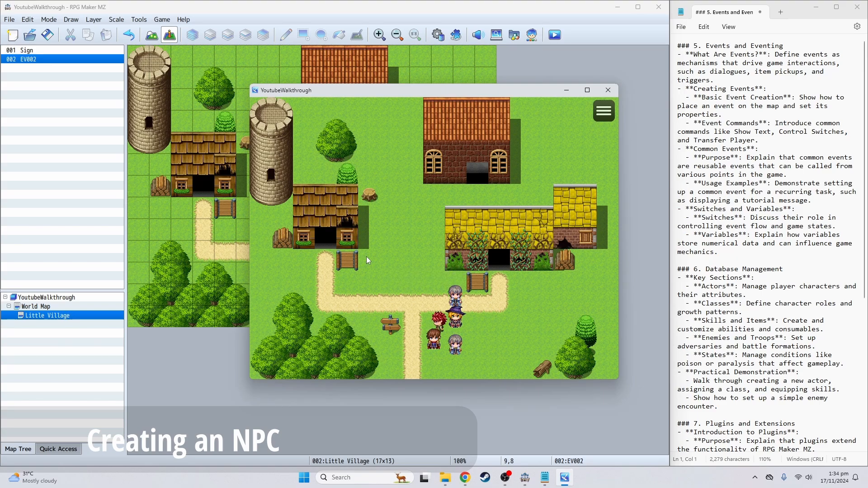
pyautogui.press('Up')
pyautogui.press('Right')
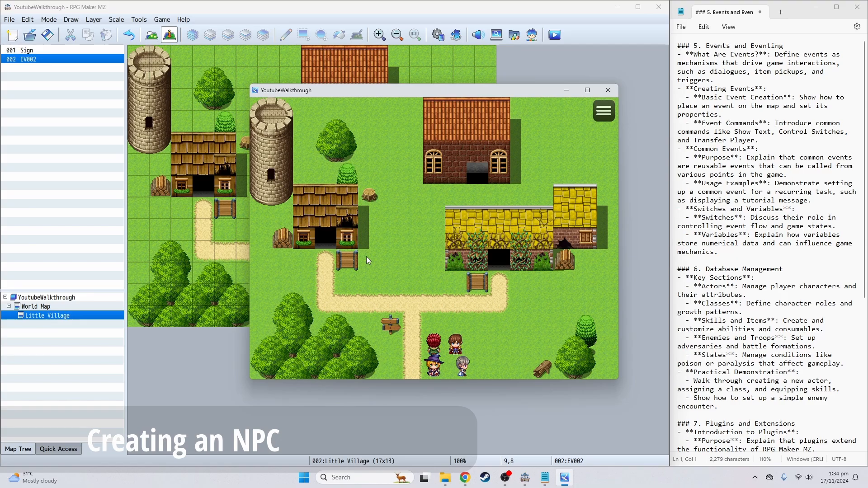
pyautogui.press('Right')
pyautogui.press('Right')
pyautogui.press('Right')
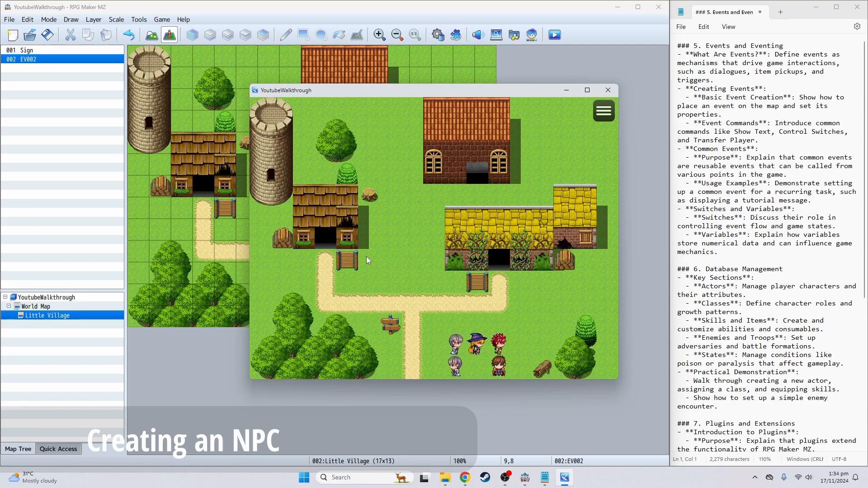
pyautogui.click(606, 91)
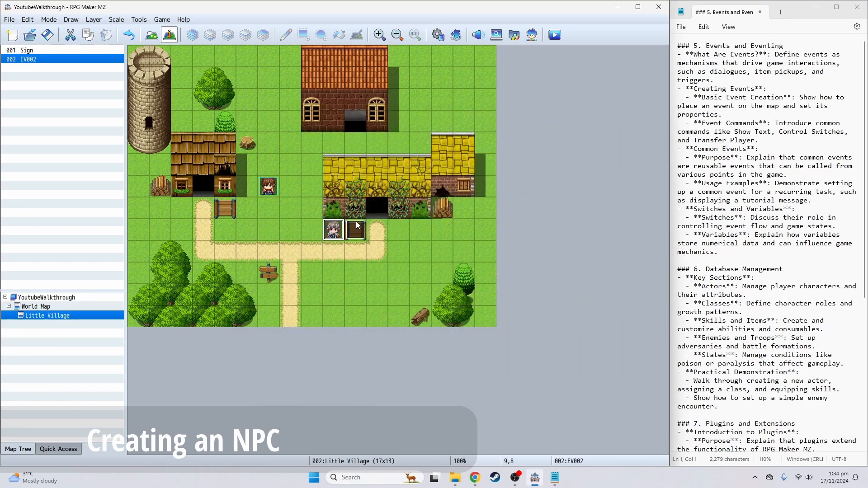
# - Add a Show Text command to the silver-haired NPC's event reading "Hi! I'm an NPC. This is the first time I see you."
pyautogui.doubleClick(333, 231)
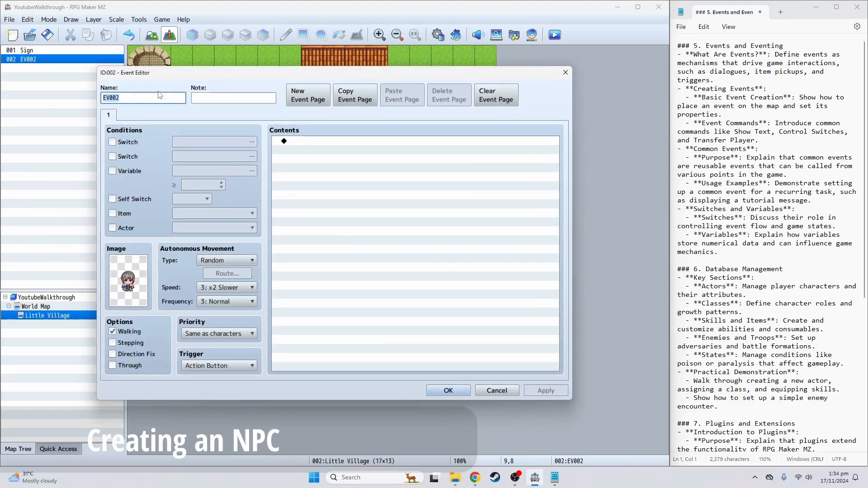
pyautogui.click(310, 142)
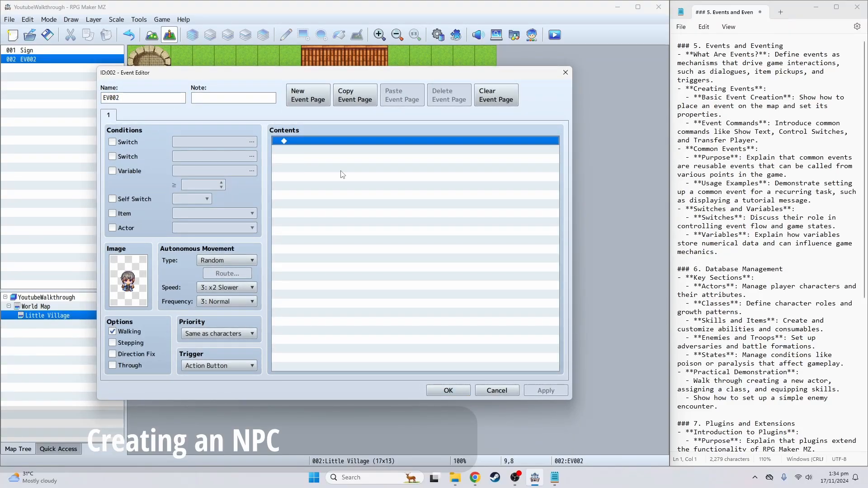
pyautogui.doubleClick(312, 143)
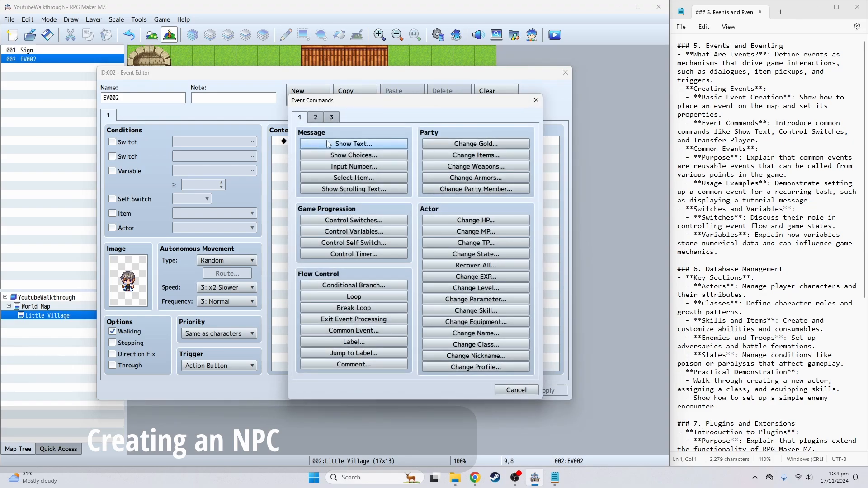
pyautogui.click(355, 143)
pyautogui.write('Hi')
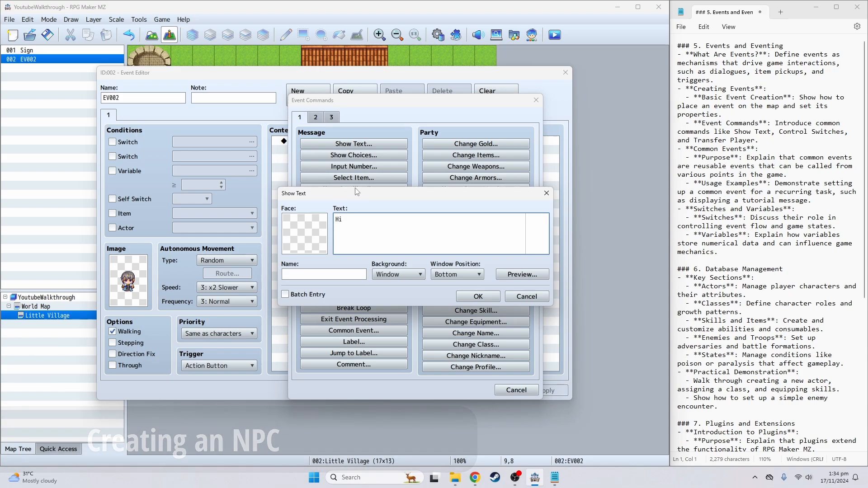
pyautogui.write("! I'm an")
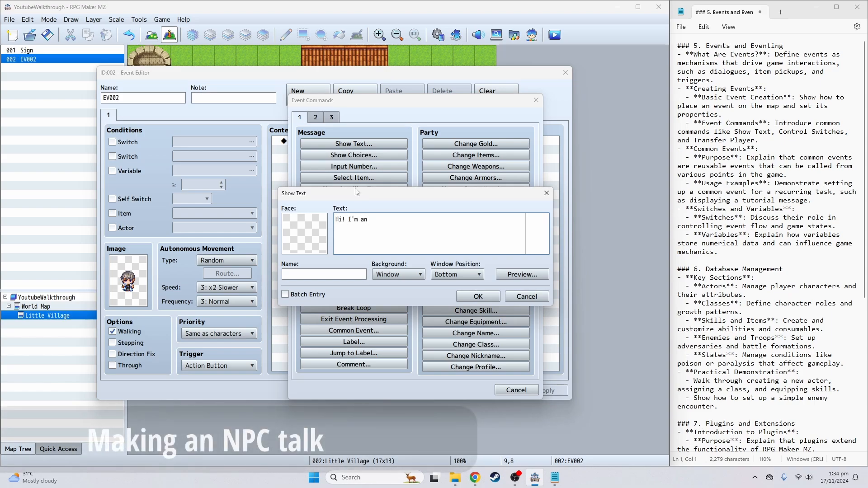
pyautogui.write(' NPC. This is the first time I see you.')
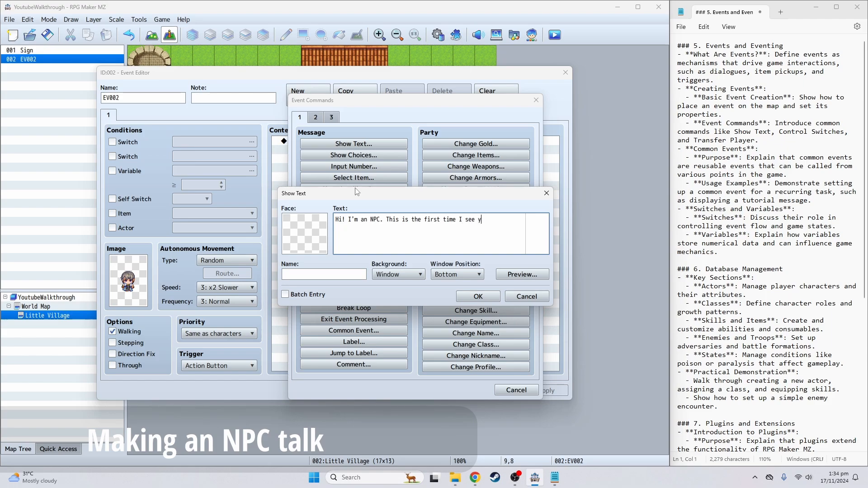
# - Fill in the speaker's name and assign the silver-haired face from the Actor1 set to the message
pyautogui.click(322, 276)
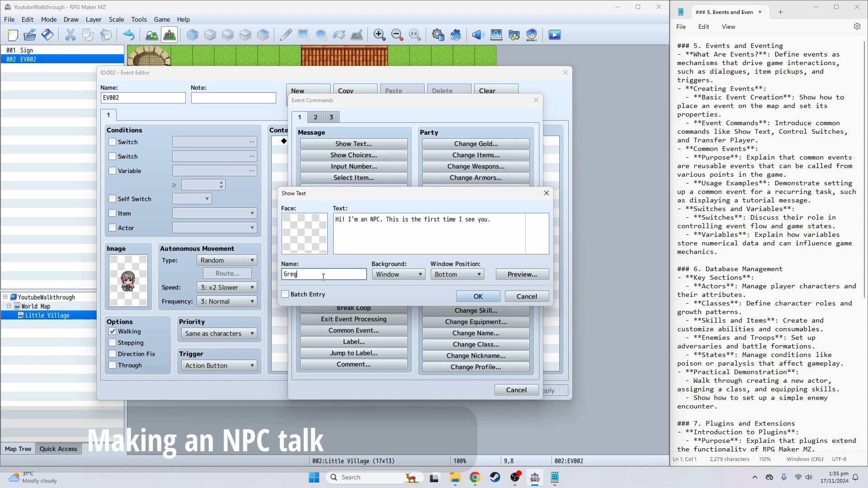
pyautogui.click(307, 232)
pyautogui.doubleClick(315, 233)
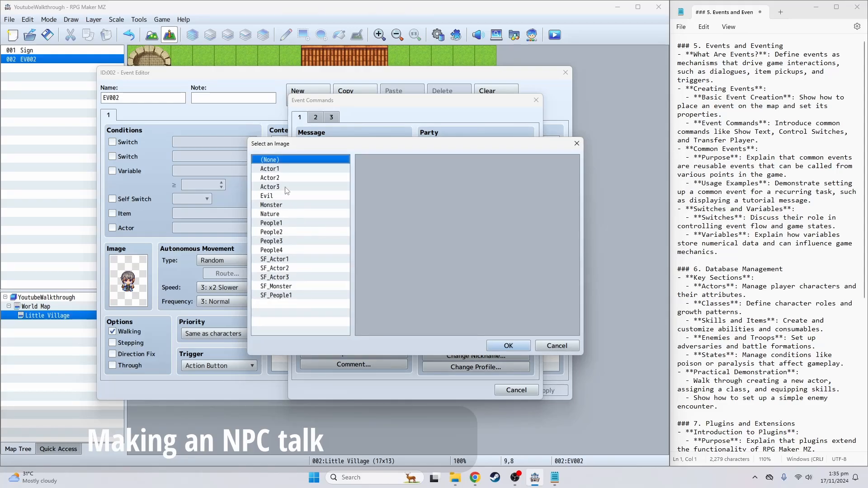
pyautogui.click(282, 174)
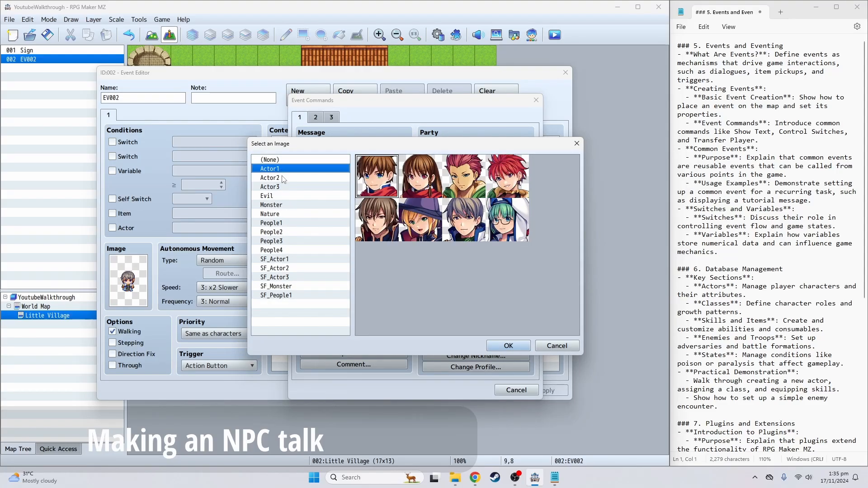
pyautogui.click(478, 227)
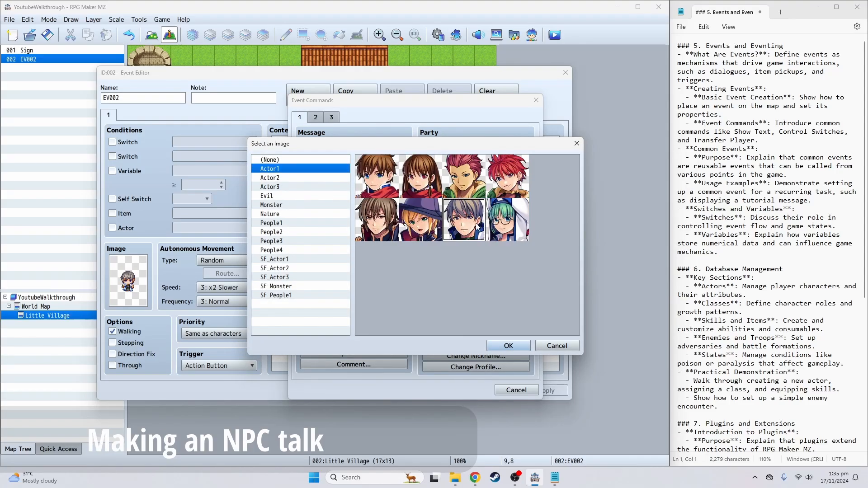
pyautogui.click(518, 346)
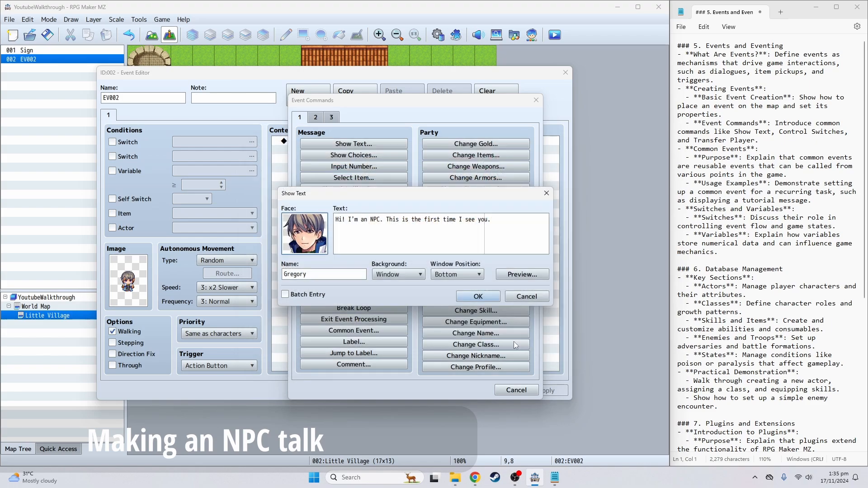
# - Preview the NPC's message and add it to the event contents
pyautogui.click(505, 279)
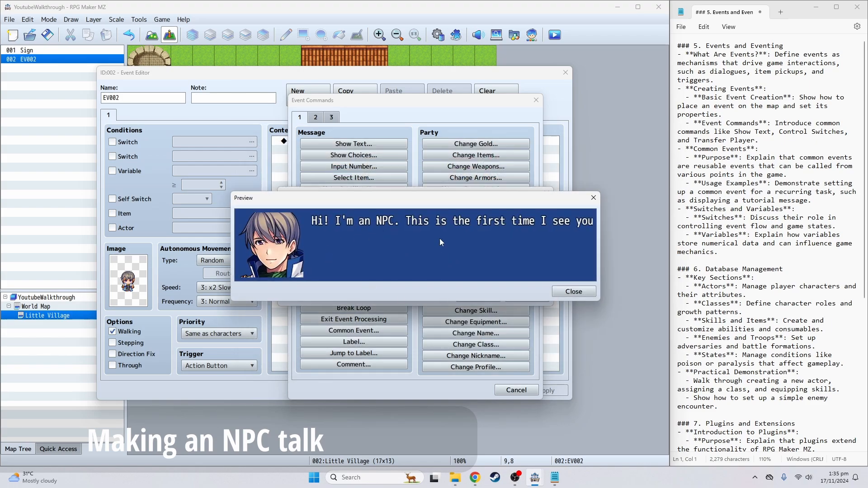
pyautogui.click(572, 291)
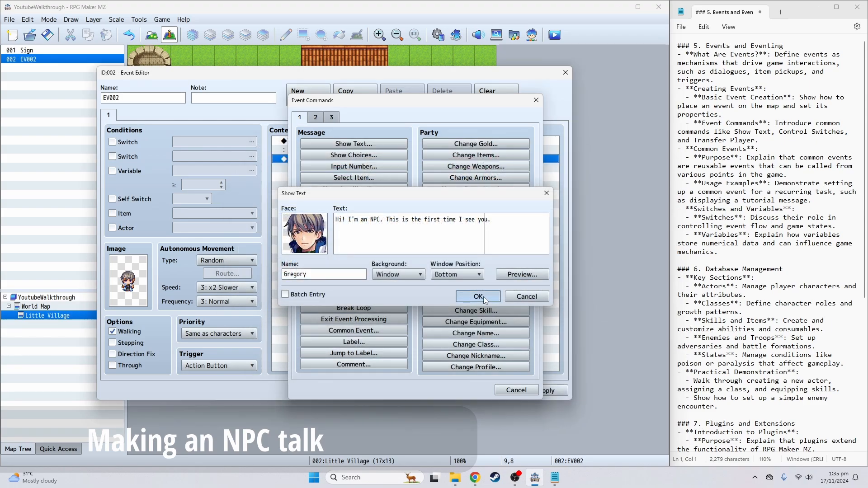
pyautogui.click(483, 296)
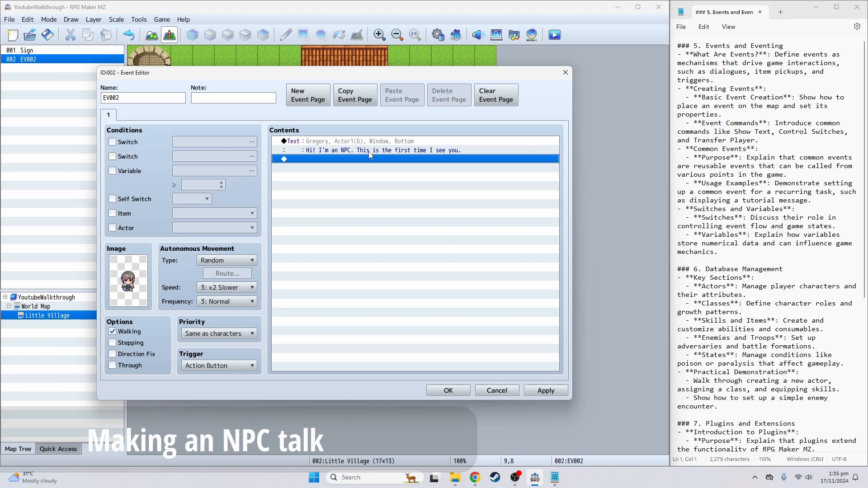
pyautogui.click(328, 150)
pyautogui.click(348, 142)
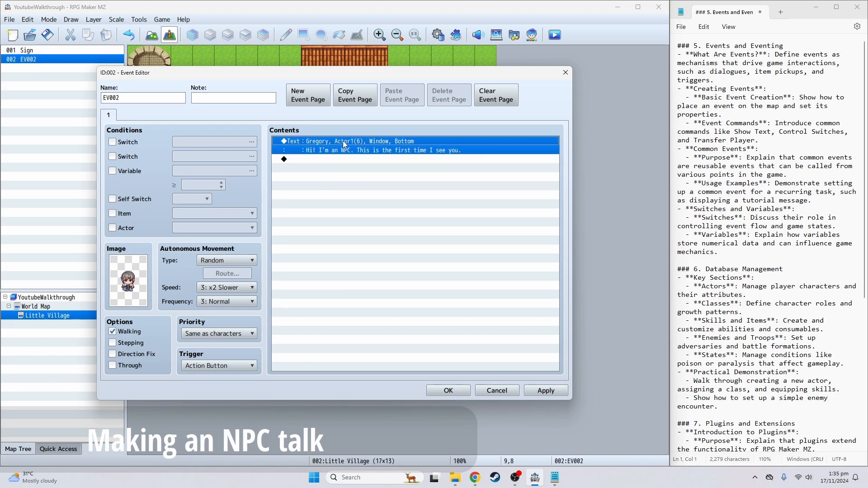
pyautogui.click(320, 161)
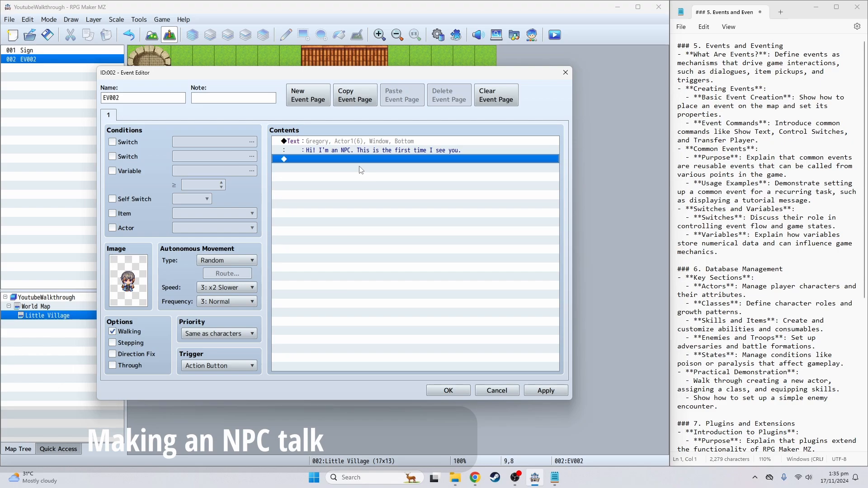
pyautogui.doubleClick(329, 161)
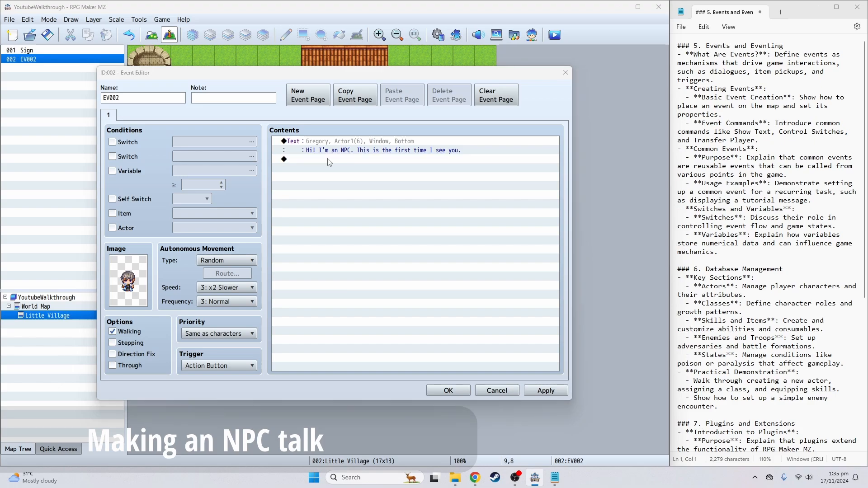
pyautogui.click(349, 144)
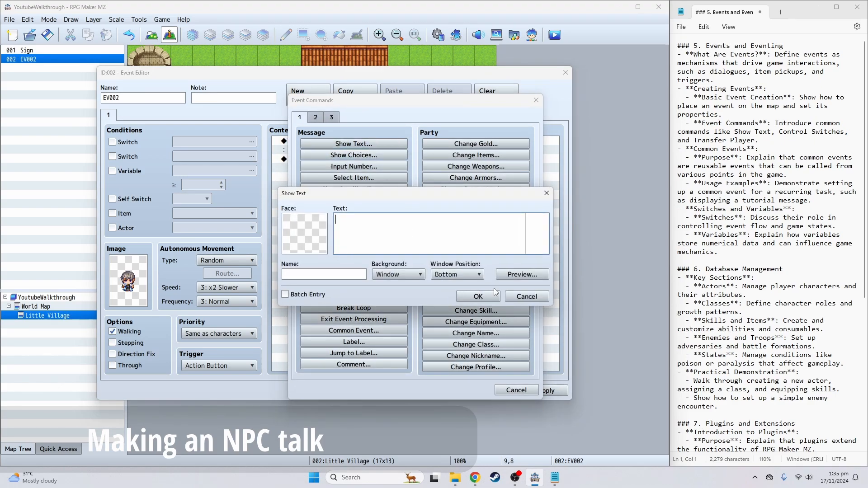
pyautogui.click(308, 274)
pyautogui.write('Gregihfhdbf')
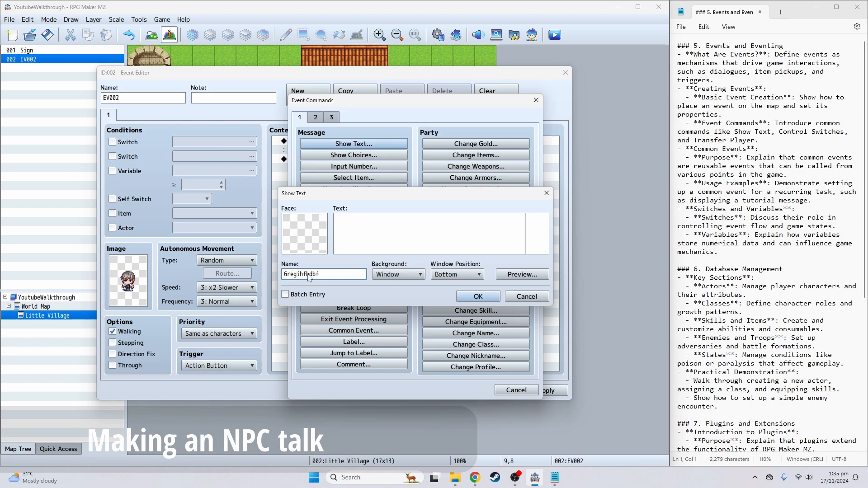
pyautogui.click(527, 296)
pyautogui.click(516, 391)
# - Duplicate the NPC's Show Text command onto the empty line directly below it
pyautogui.click(332, 142)
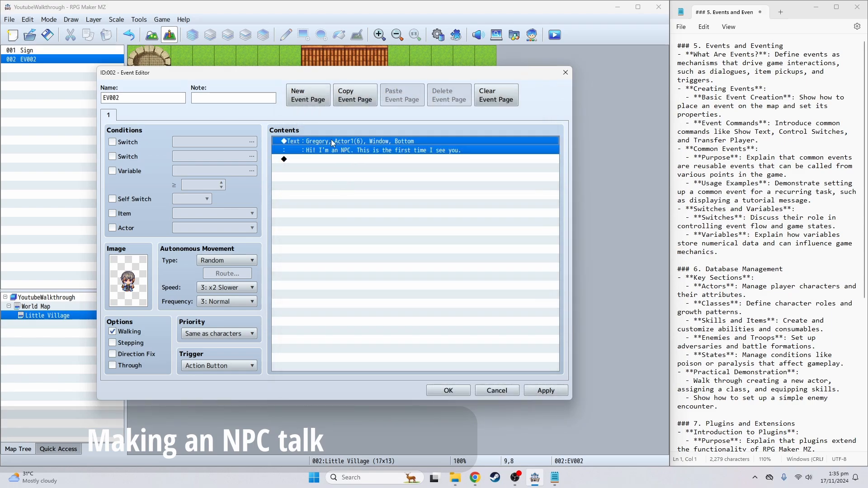
pyautogui.hotkey('ctrl', 'c')
pyautogui.click(310, 161)
pyautogui.hotkey('ctrl', 'v')
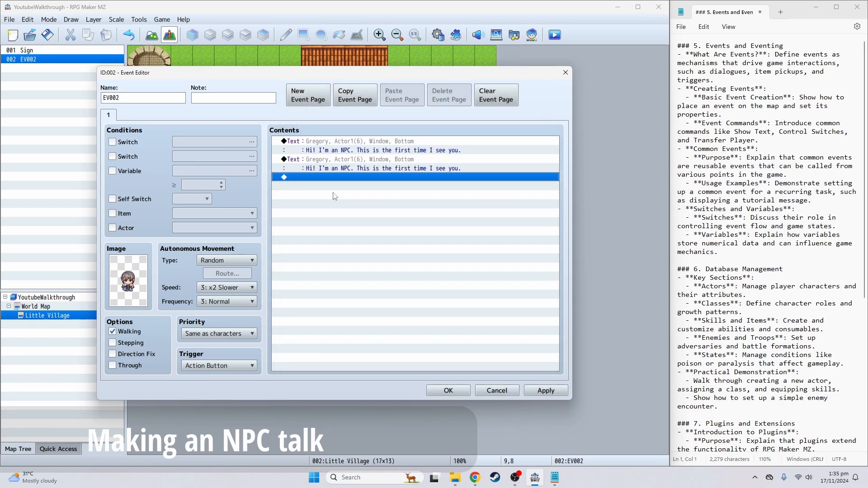
# - Change the second message of the NPC event EV002 to "Nice to see you again" and save the event
pyautogui.doubleClick(340, 161)
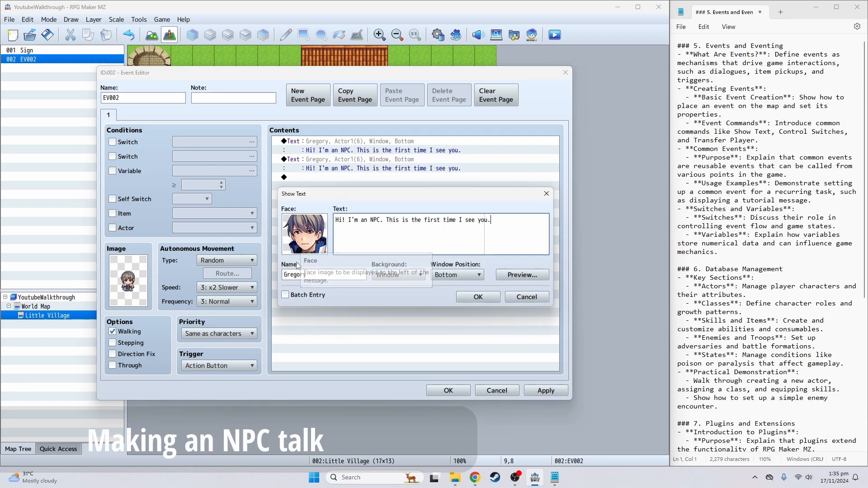
pyautogui.tripleClick(404, 222)
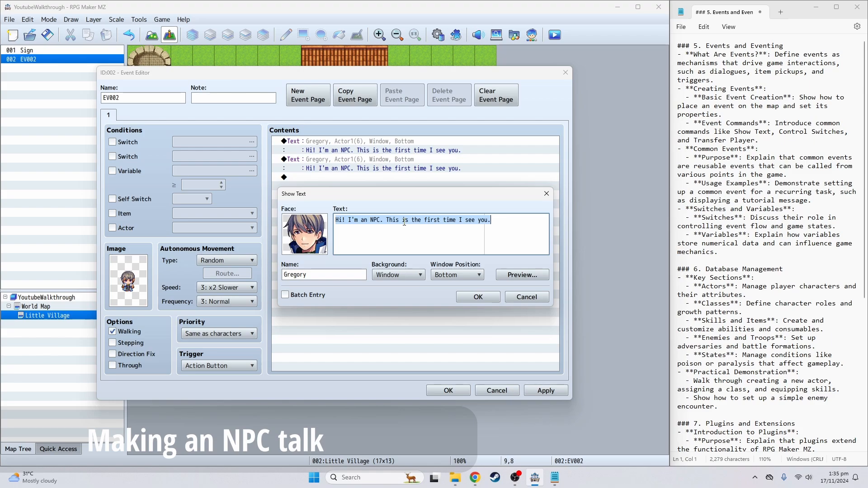
pyautogui.write('Nice to see you agian')
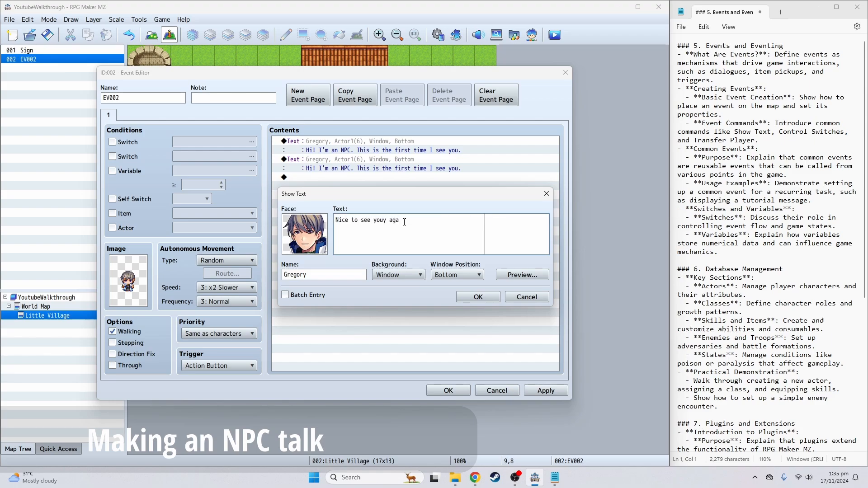
pyautogui.press('BackSpace')
pyautogui.press('BackSpace')
pyautogui.press('BackSpace')
pyautogui.press('BackSpace')
pyautogui.write('gain')
pyautogui.click(462, 296)
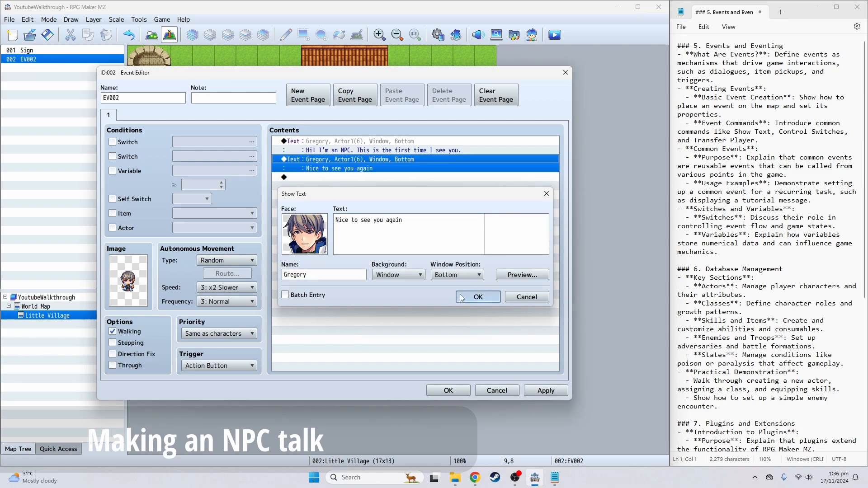
pyautogui.click(448, 390)
# - Start a playtest, walk to the NPC beside the yellow-roofed house, and go through both of its messages
pyautogui.click(554, 35)
pyautogui.click(315, 250)
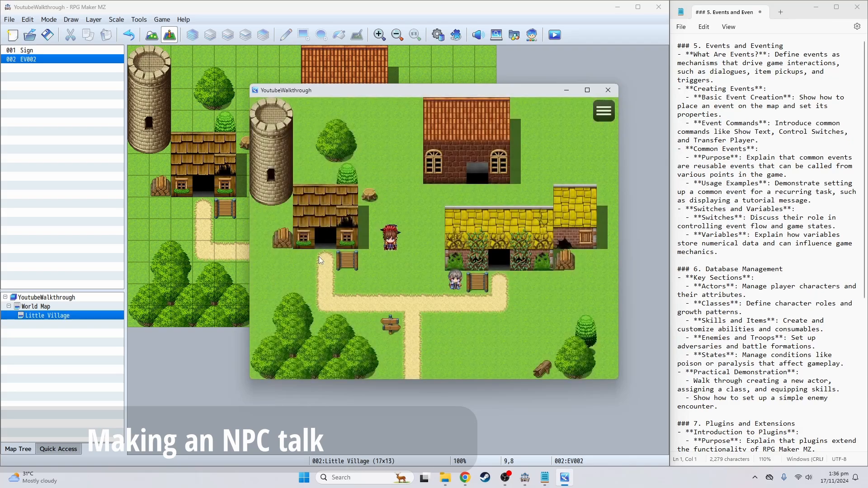
pyautogui.press('Right')
pyautogui.press('Right')
pyautogui.press('Right')
pyautogui.press('Return')
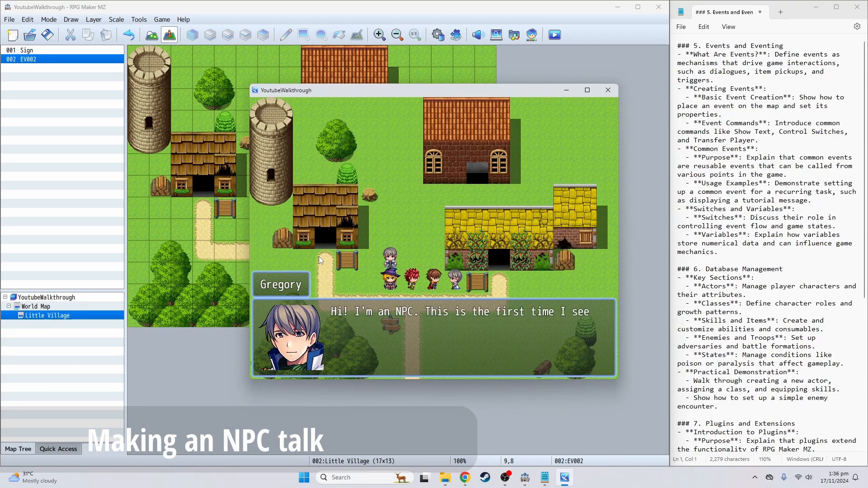
pyautogui.press('Return')
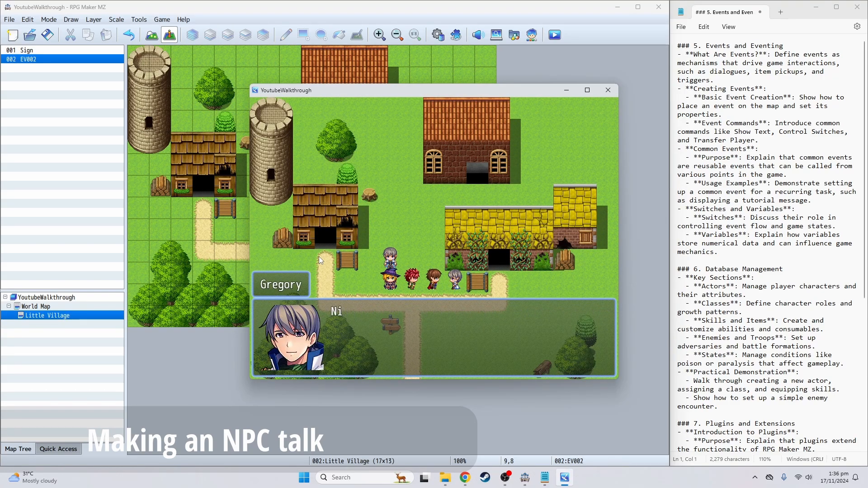
pyautogui.press('Return')
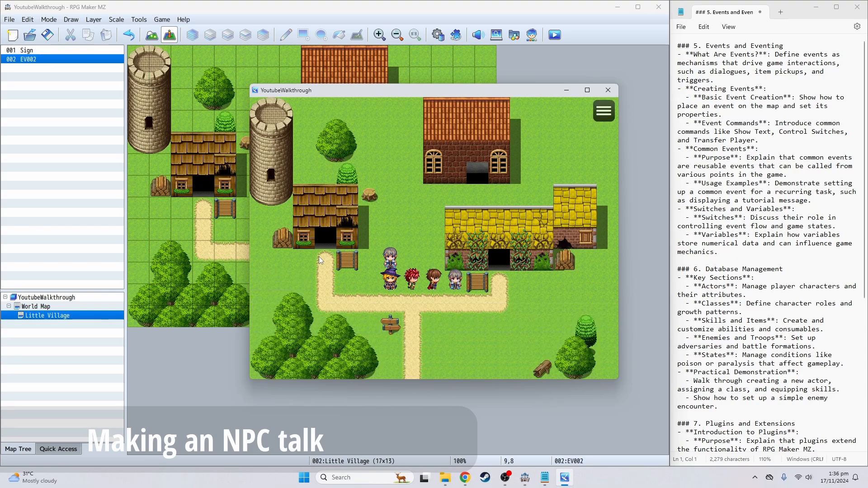
# - Walk back to the NPC, go through its dialogue a second time, and end the playtest
pyautogui.press('Right')
pyautogui.press('Down')
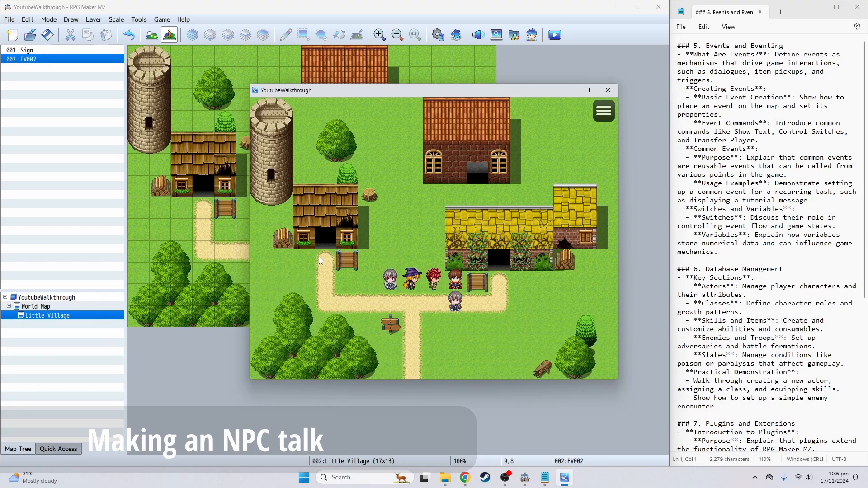
pyautogui.press('Return')
pyautogui.press('Return')
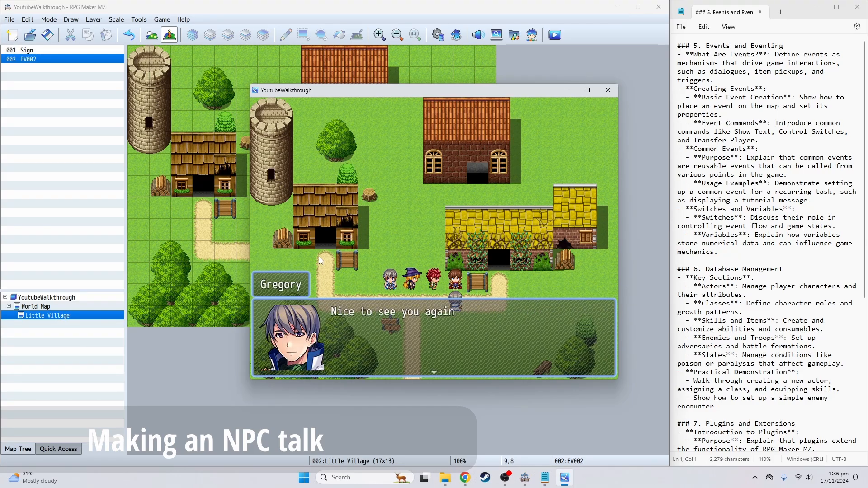
pyautogui.press('Return')
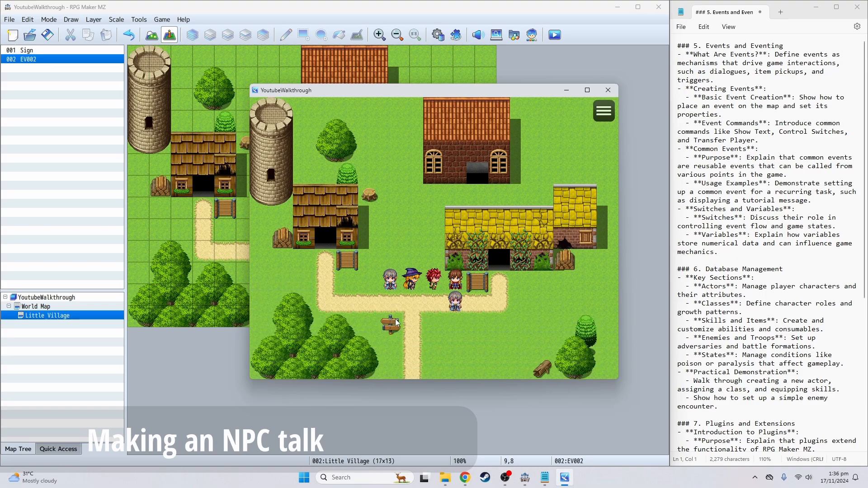
pyautogui.click(605, 93)
# - Reopen the NPC event EV002 and duplicate its event page as page 2
pyautogui.doubleClick(335, 228)
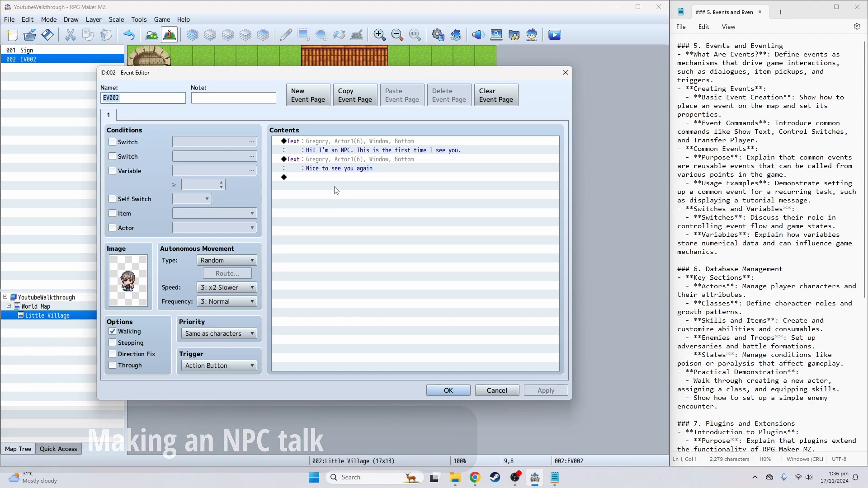
pyautogui.click(319, 177)
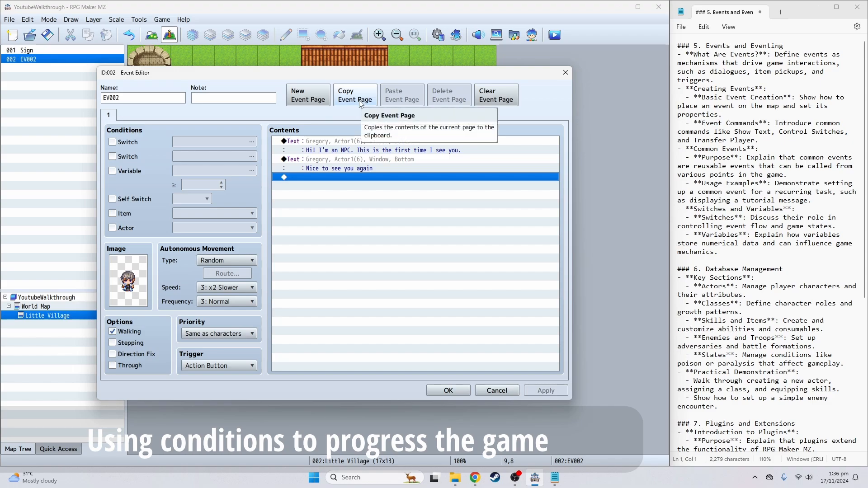
pyautogui.click(308, 96)
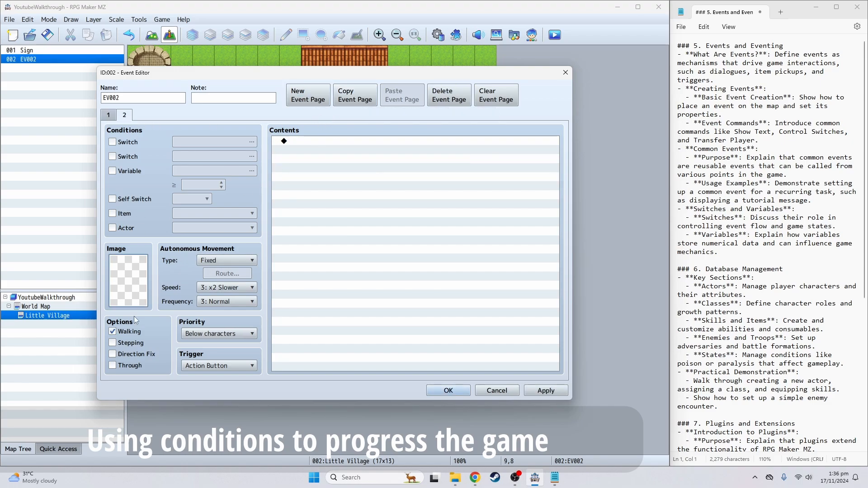
pyautogui.click(449, 95)
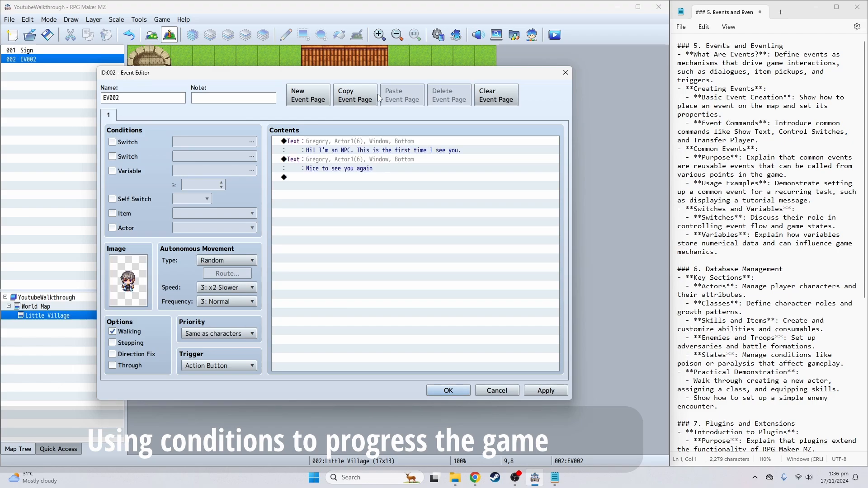
pyautogui.click(356, 96)
pyautogui.click(402, 96)
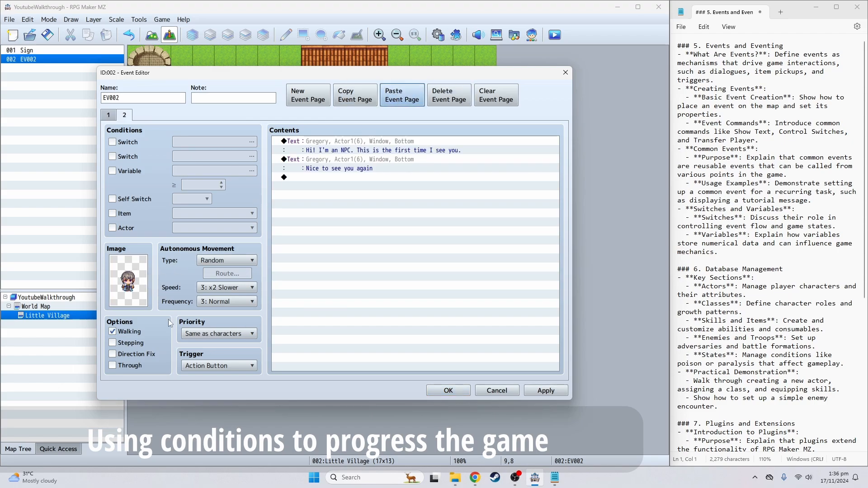
# - Delete the "Hi! I'm an NPC" message from page 2 and the "Nice to see you again" message from page 1 of the event
pyautogui.click(352, 143)
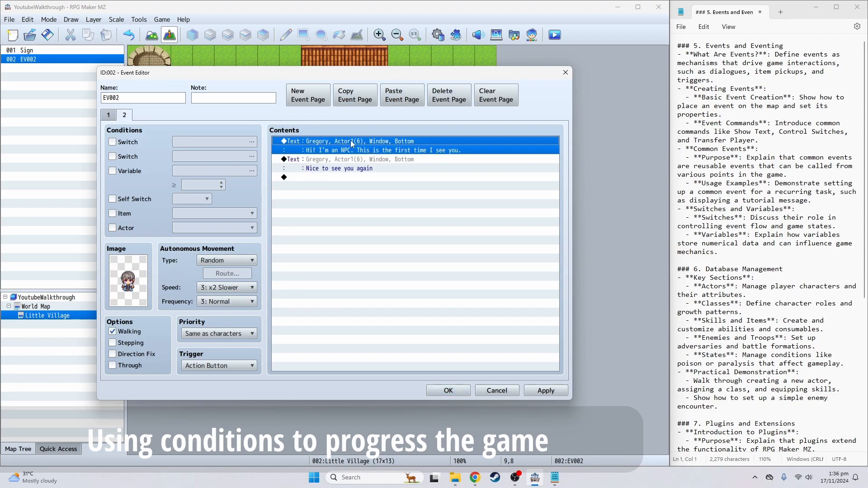
pyautogui.press('Delete')
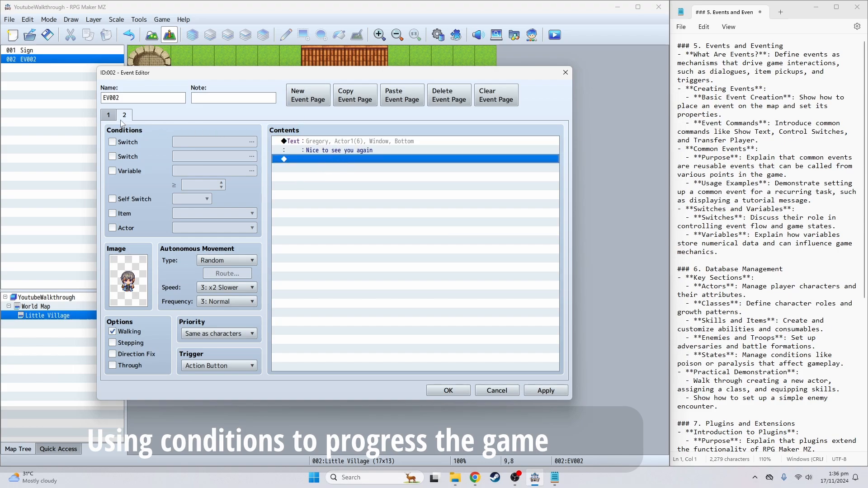
pyautogui.click(109, 115)
pyautogui.click(337, 159)
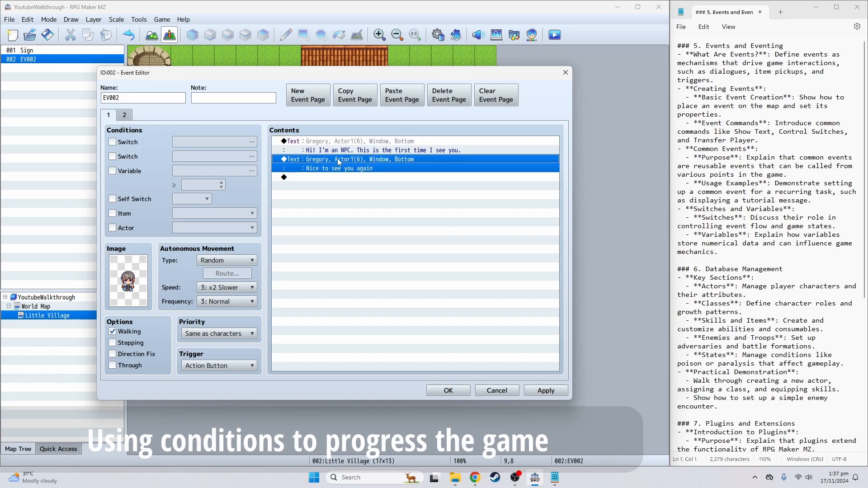
pyautogui.press('Delete')
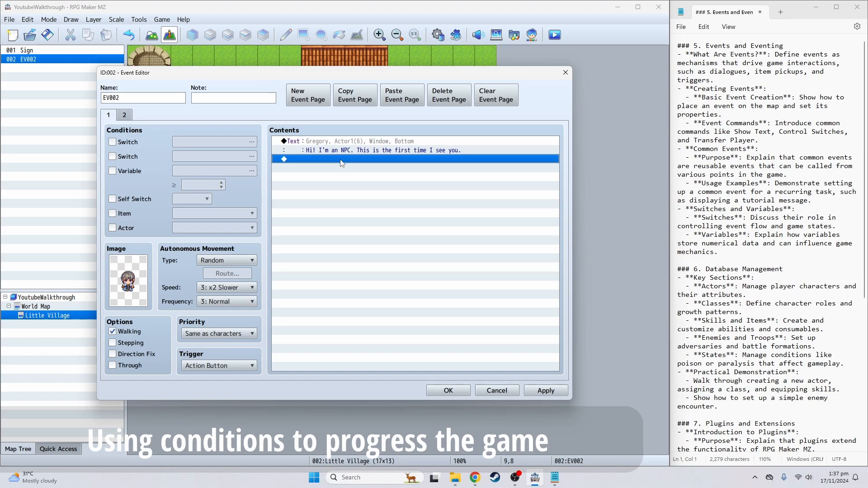
pyautogui.click(125, 117)
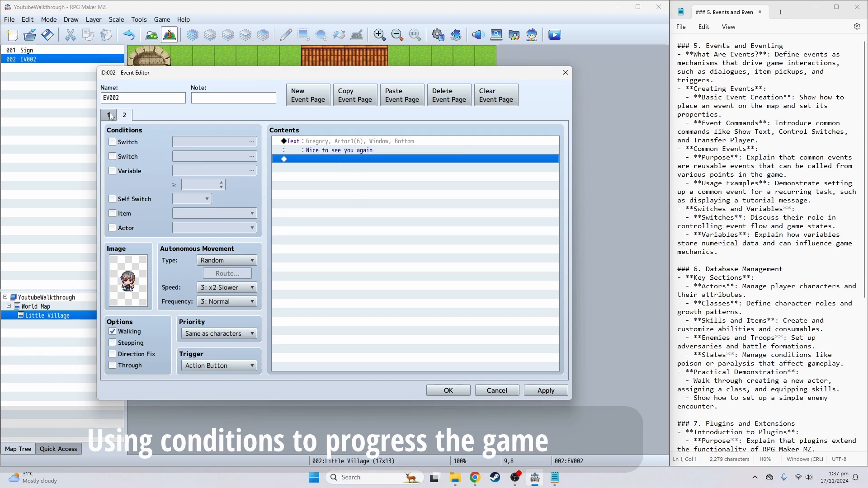
pyautogui.click(109, 116)
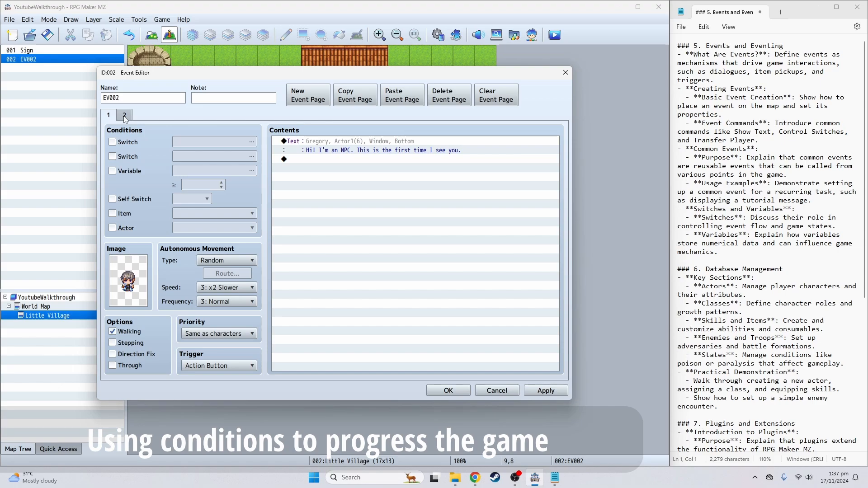
pyautogui.click(125, 116)
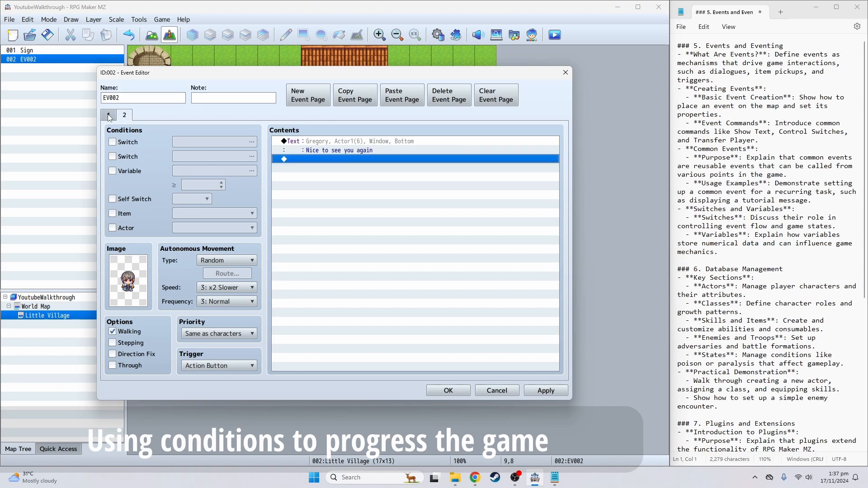
pyautogui.click(109, 116)
pyautogui.click(125, 115)
pyautogui.click(452, 390)
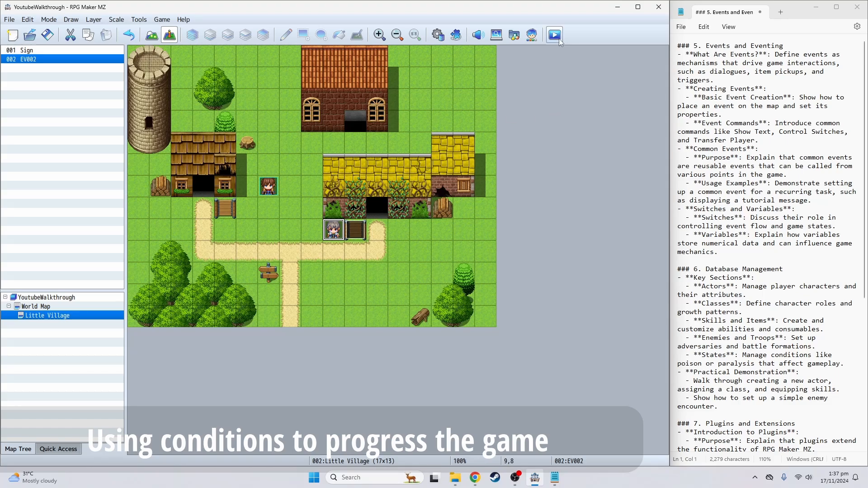
# - Playtest the two-page NPC event by talking to the NPC once, and close the game window
pyautogui.click(555, 35)
pyautogui.click(330, 256)
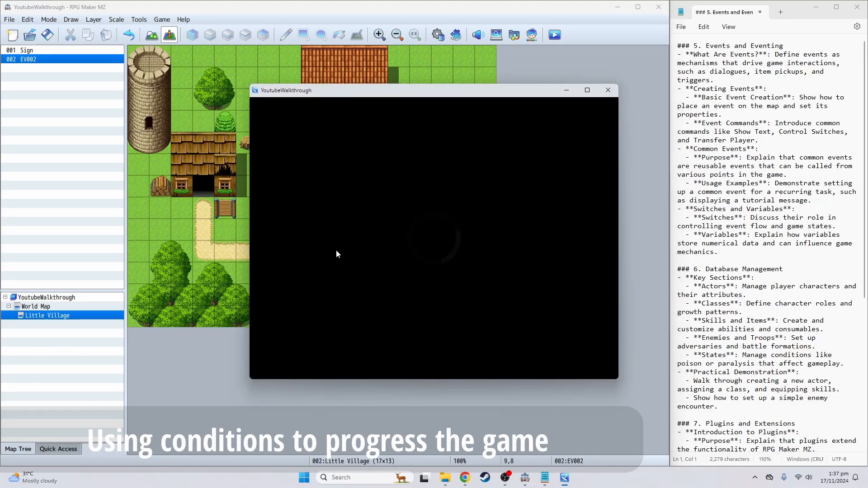
pyautogui.press('Return')
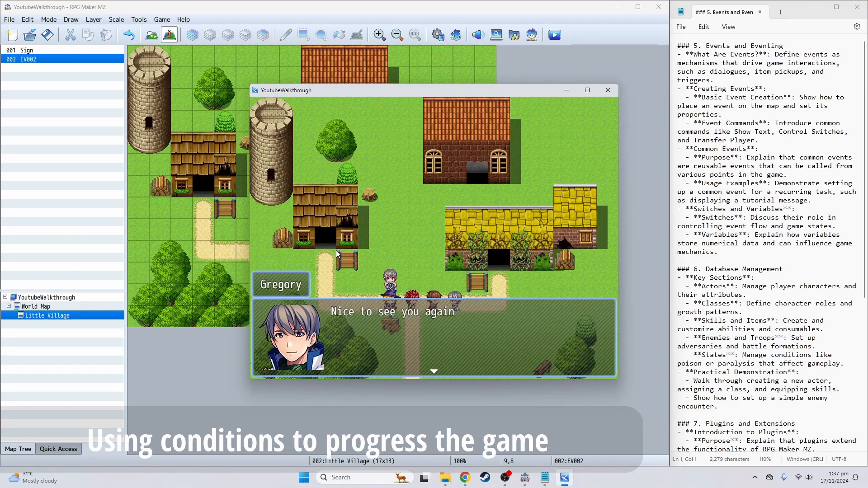
pyautogui.click(335, 250)
pyautogui.click(609, 91)
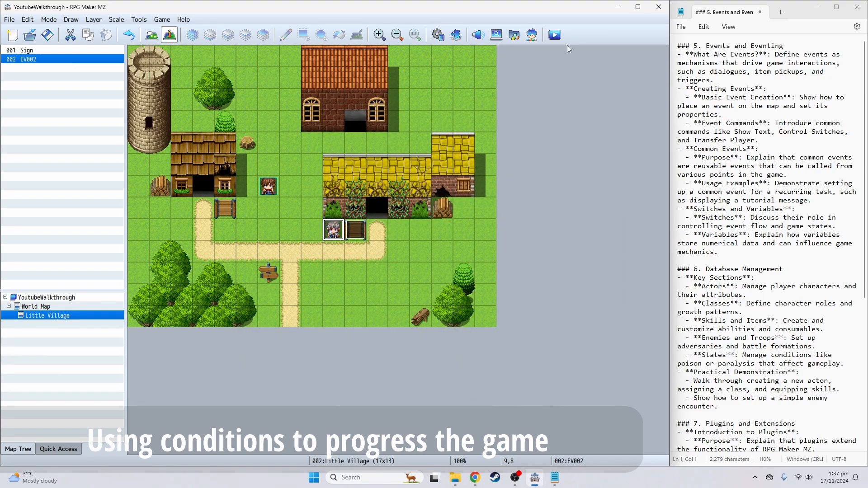
# - Reopen the NPC event EV002 and make page 2 conditional on Self Switch A
pyautogui.doubleClick(326, 231)
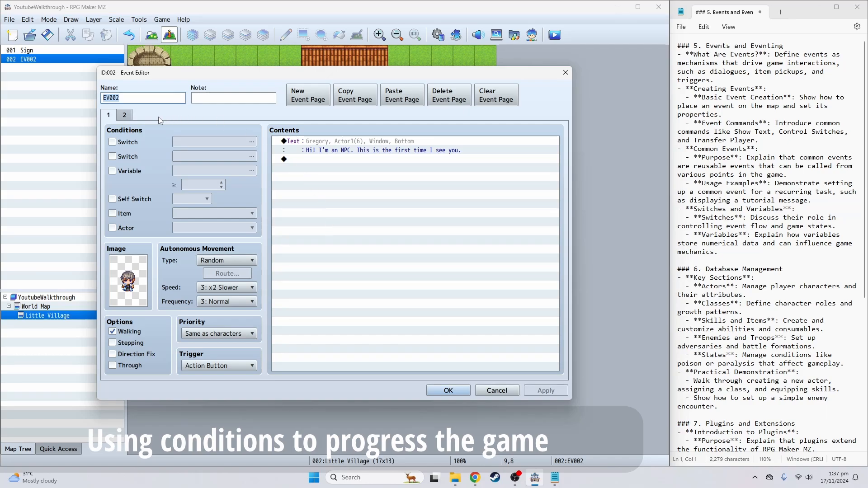
pyautogui.click(123, 114)
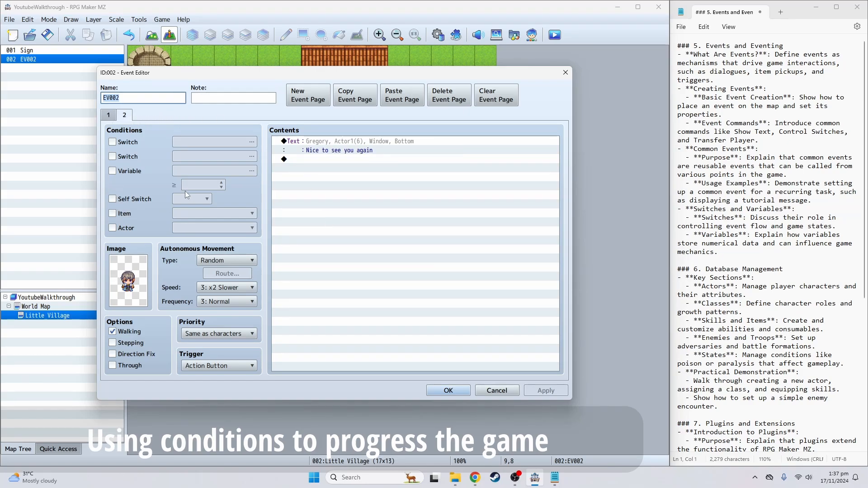
pyautogui.click(113, 116)
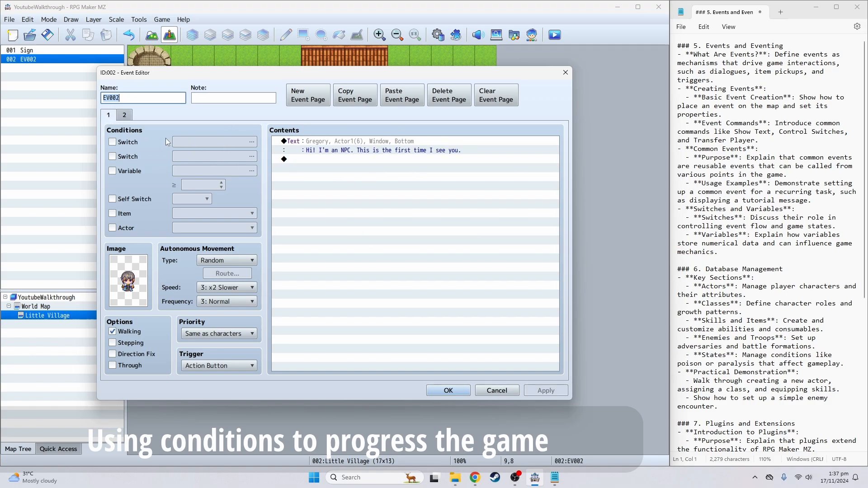
pyautogui.click(126, 116)
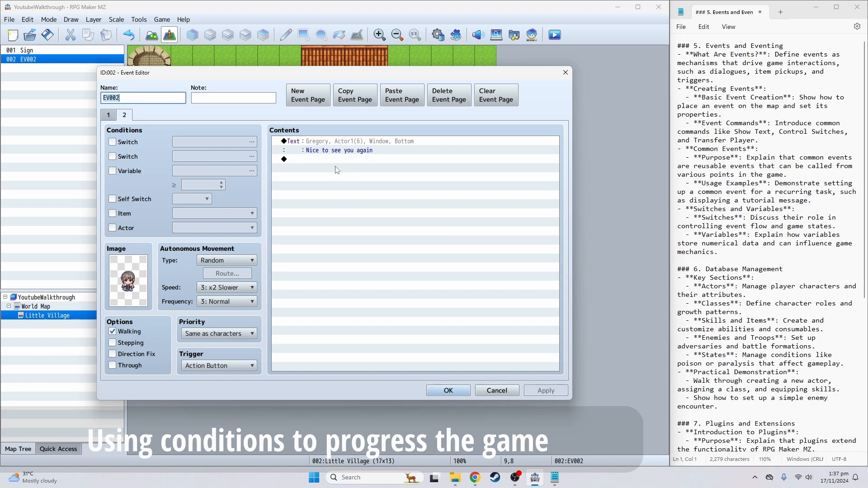
pyautogui.click(111, 116)
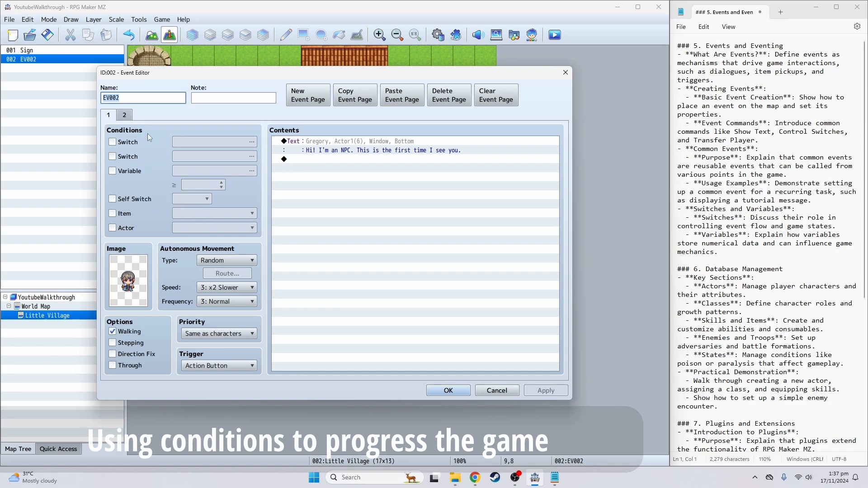
pyautogui.click(129, 119)
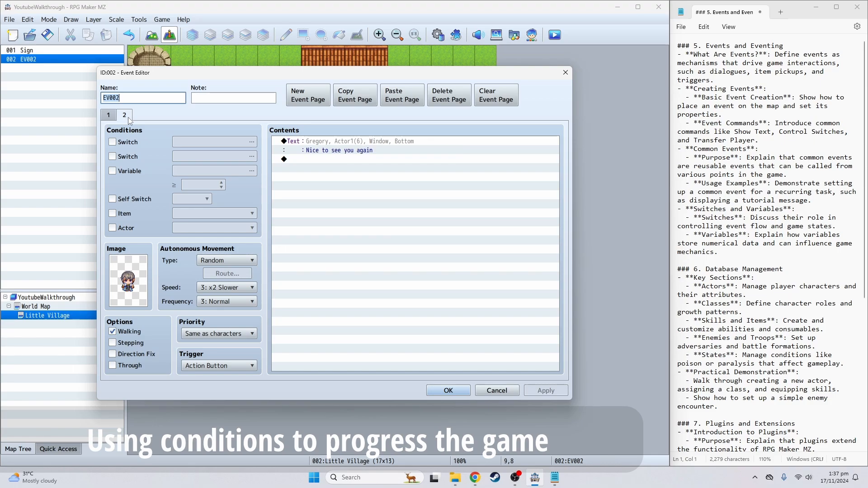
pyautogui.click(118, 199)
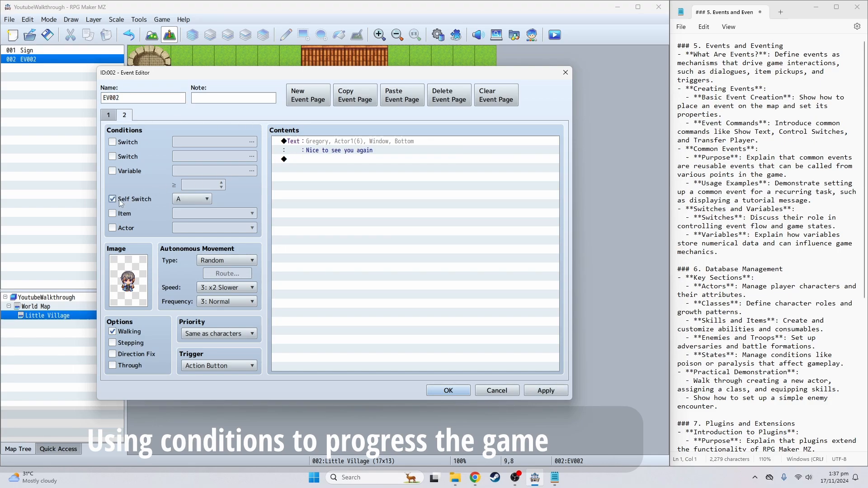
pyautogui.click(204, 202)
pyautogui.click(205, 202)
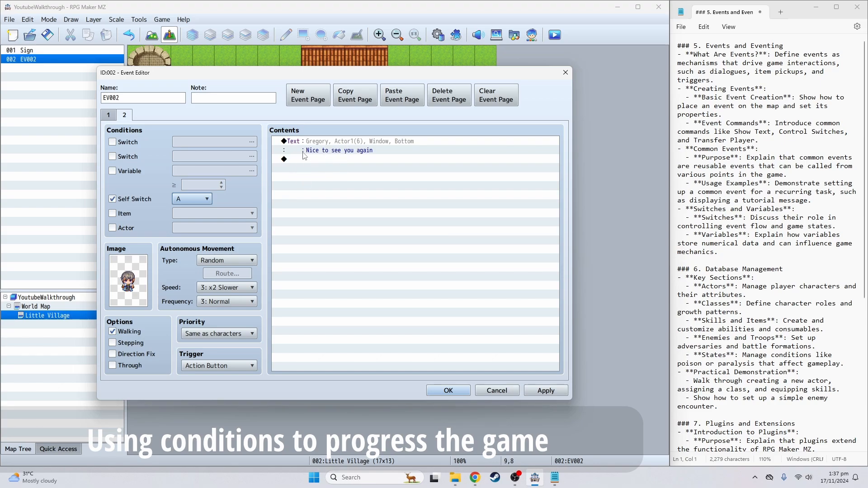
pyautogui.click(111, 116)
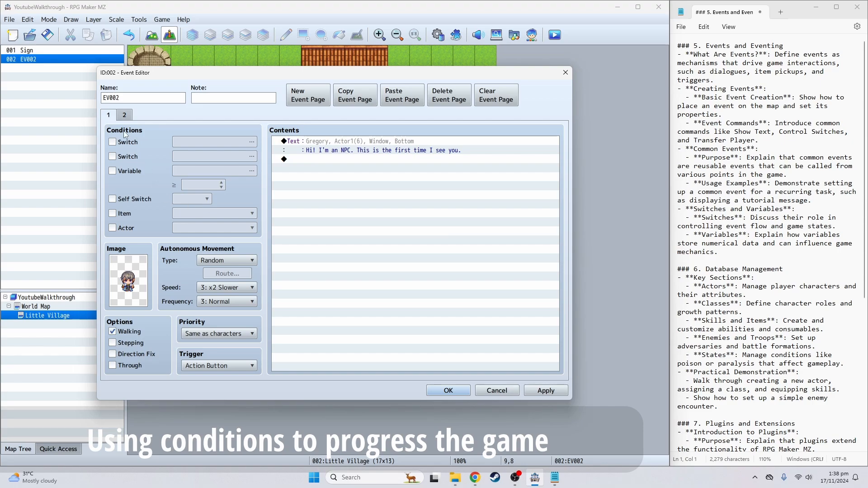
pyautogui.click(124, 116)
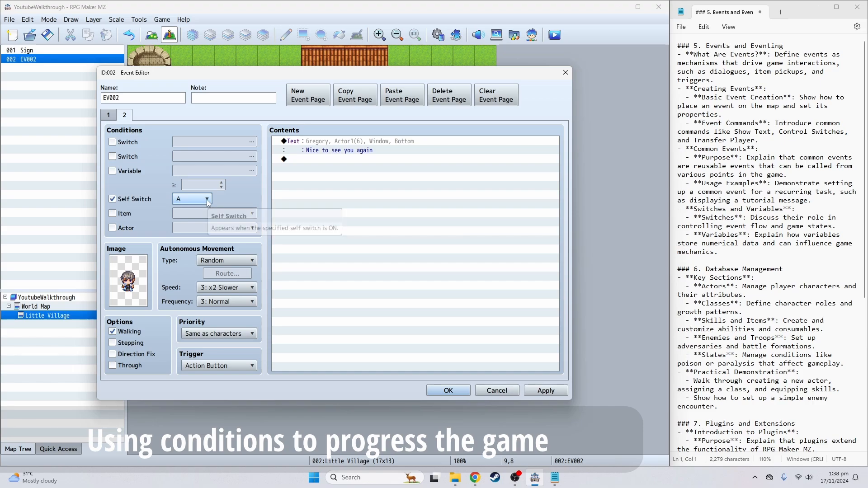
pyautogui.click(109, 116)
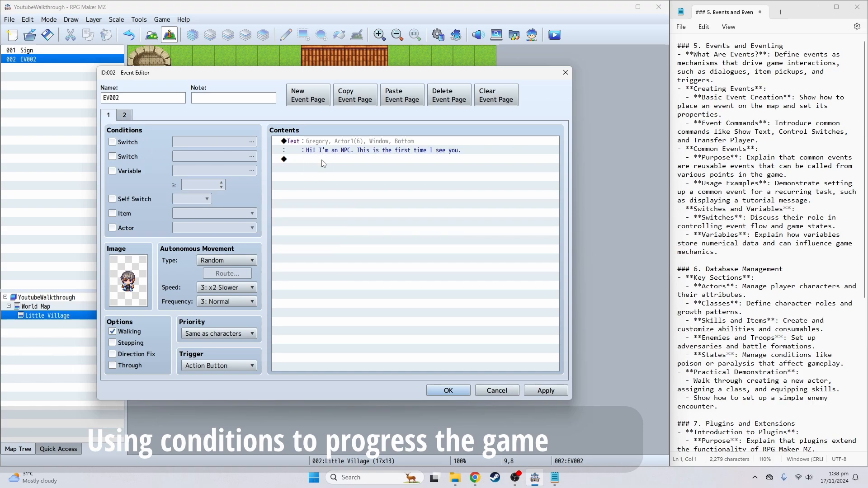
pyautogui.click(124, 115)
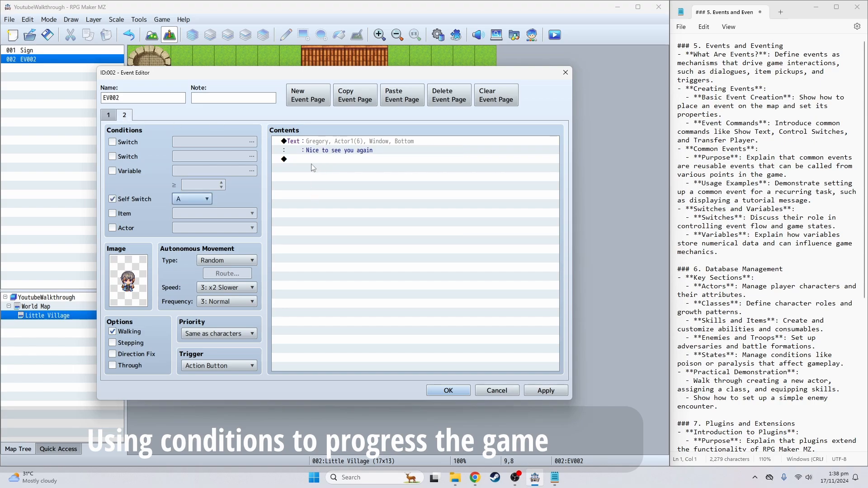
# - Turn Self Switch A ON after the first-meeting message on page 1 of the NPC event, and save the event
pyautogui.click(109, 115)
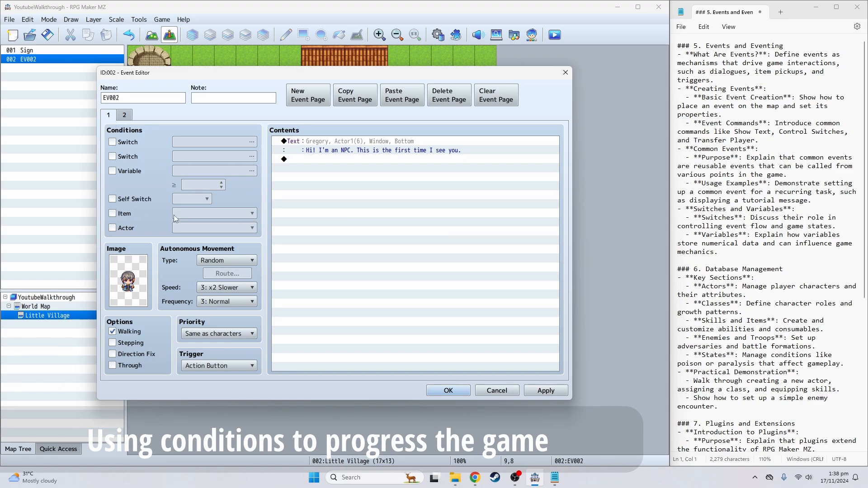
pyautogui.click(315, 161)
pyautogui.doubleClick(316, 160)
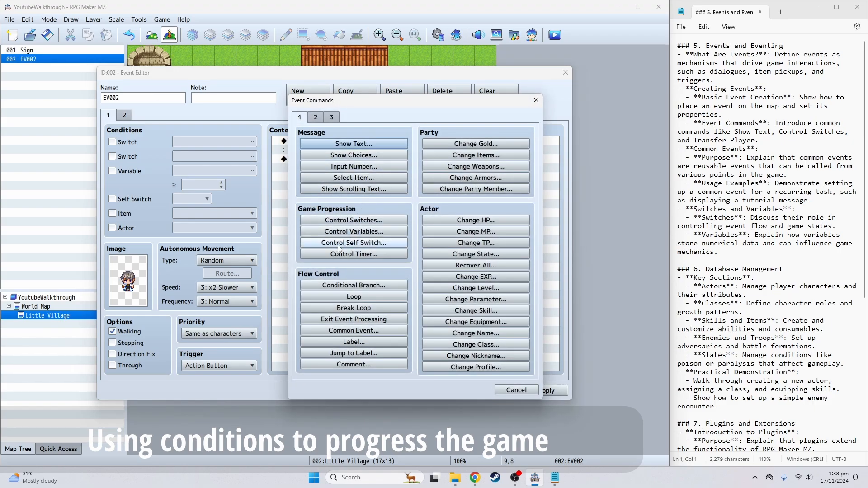
pyautogui.click(390, 246)
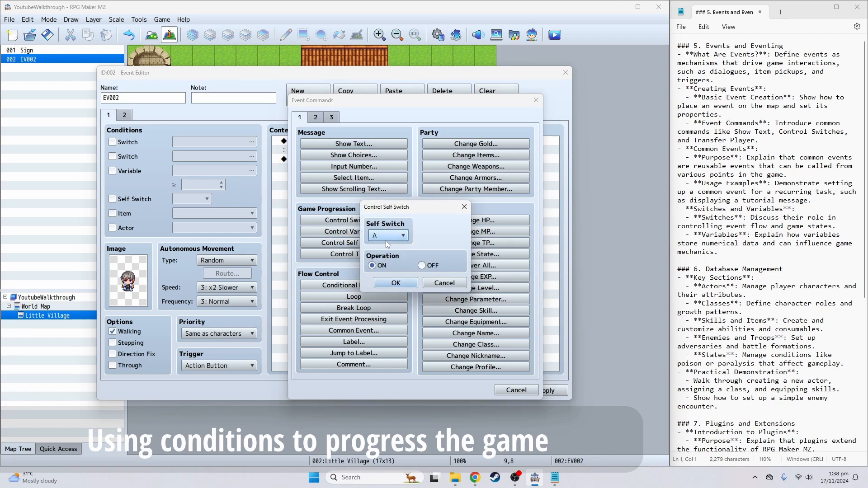
pyautogui.click(396, 282)
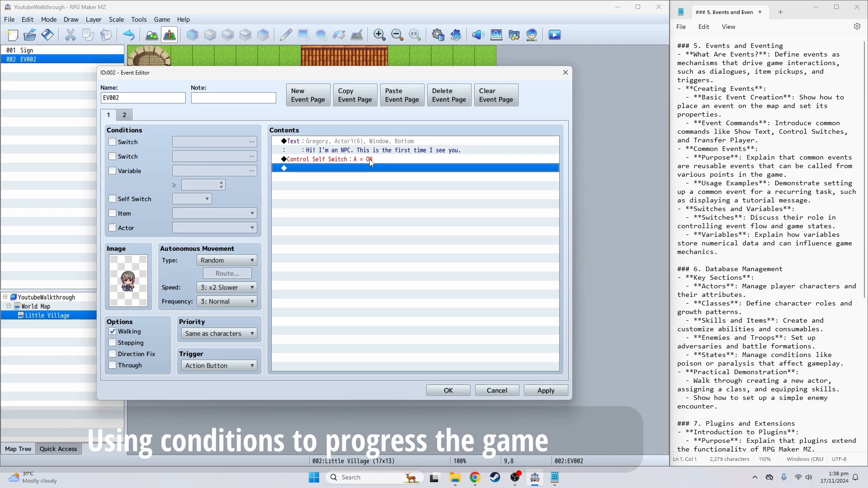
pyautogui.click(125, 116)
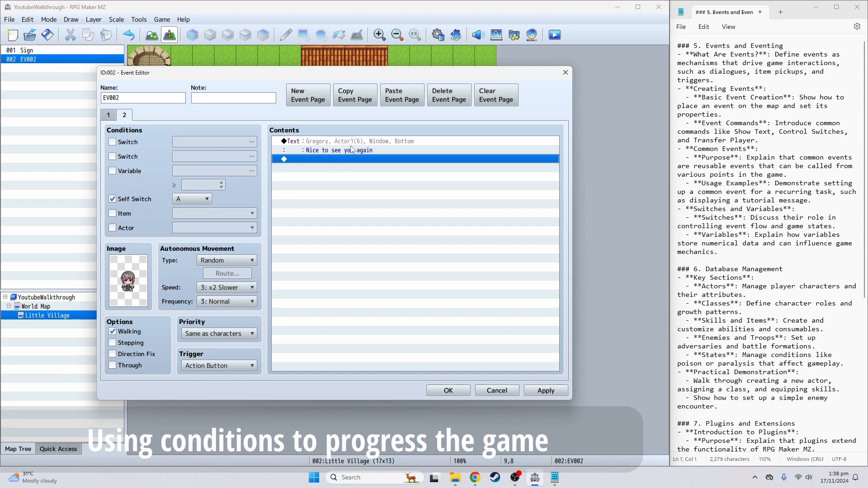
pyautogui.click(448, 390)
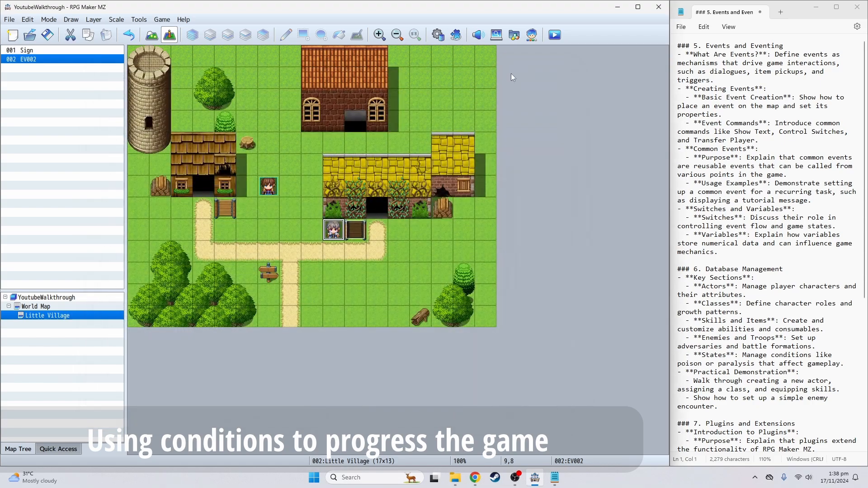
# - Start a playtest and walk to the village NPC to talk for the first time
pyautogui.click(555, 35)
pyautogui.click(332, 273)
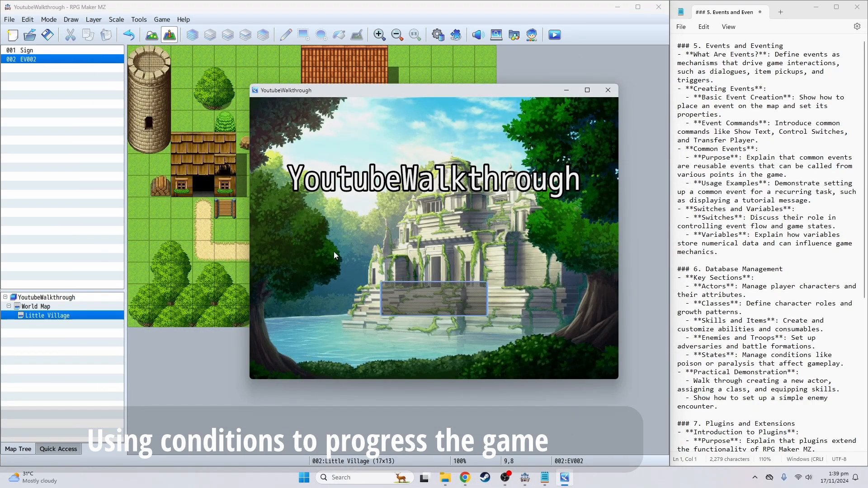
pyautogui.press('Down')
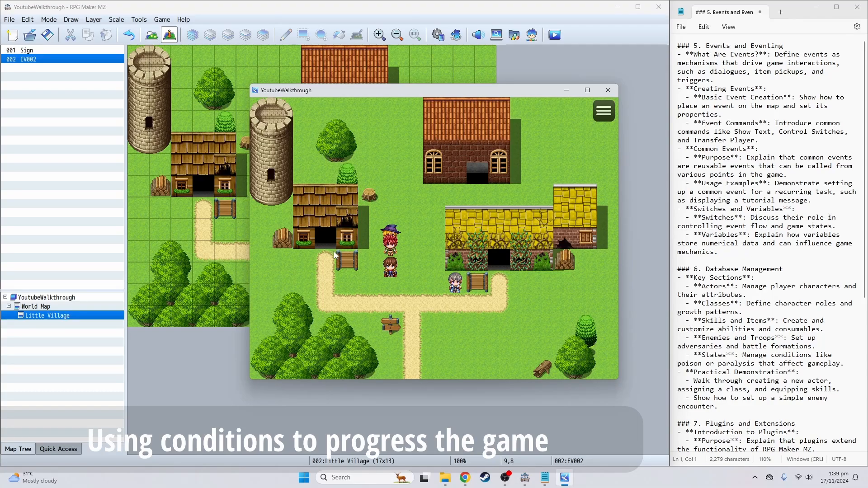
pyautogui.press('Right')
pyautogui.press('Return')
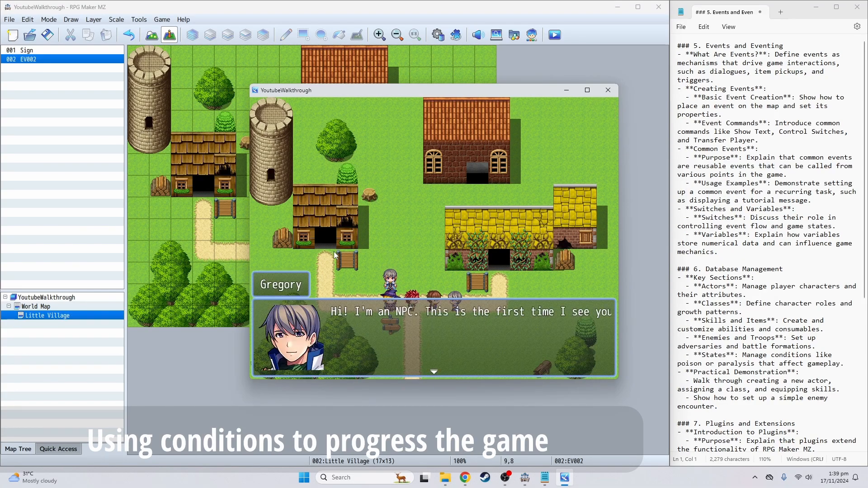
# - Talk to the NPC several more times in the playtest to check the repeat message, and close the game window
pyautogui.press('Return')
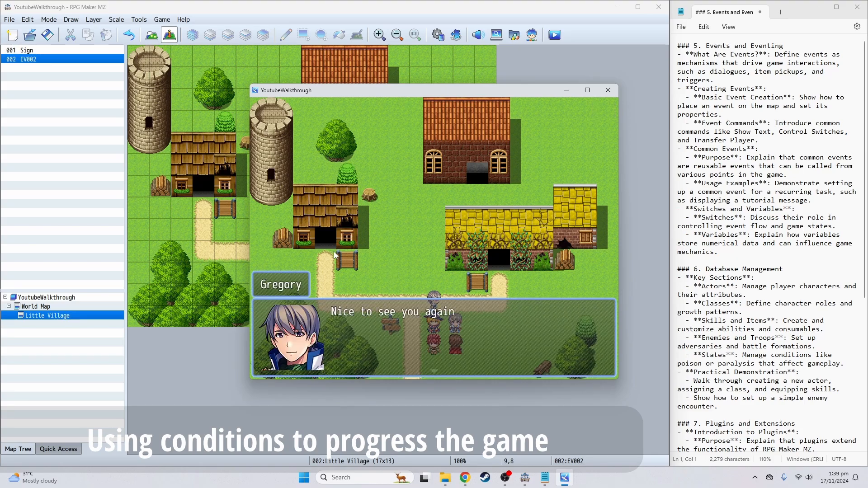
pyautogui.press('Return')
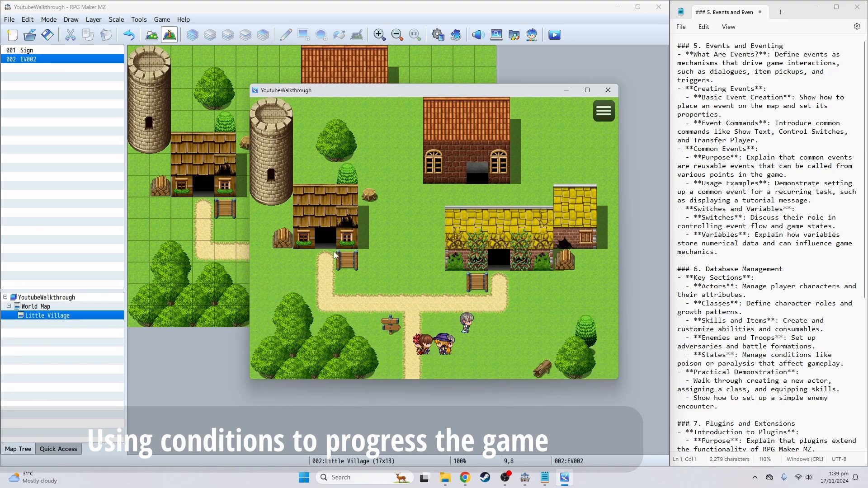
pyautogui.press('Return')
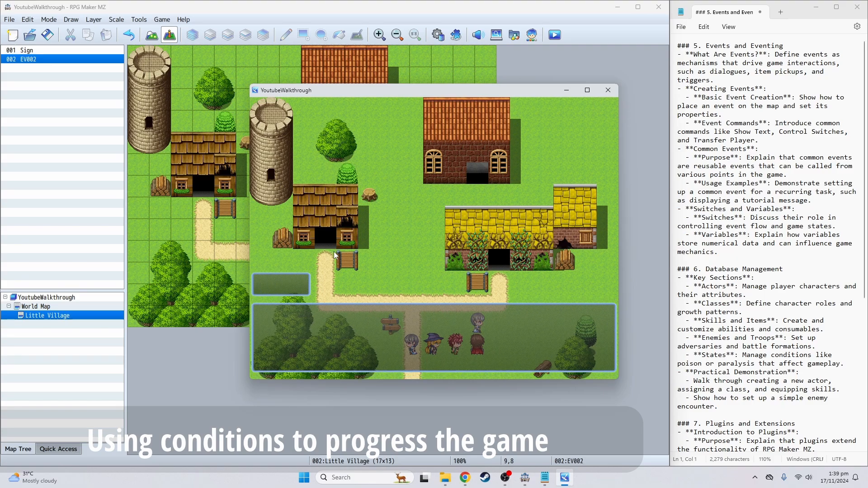
pyautogui.press('Right')
pyautogui.press('Return')
pyautogui.press('Return')
pyautogui.press('Return')
pyautogui.press('Return')
pyautogui.press('Return')
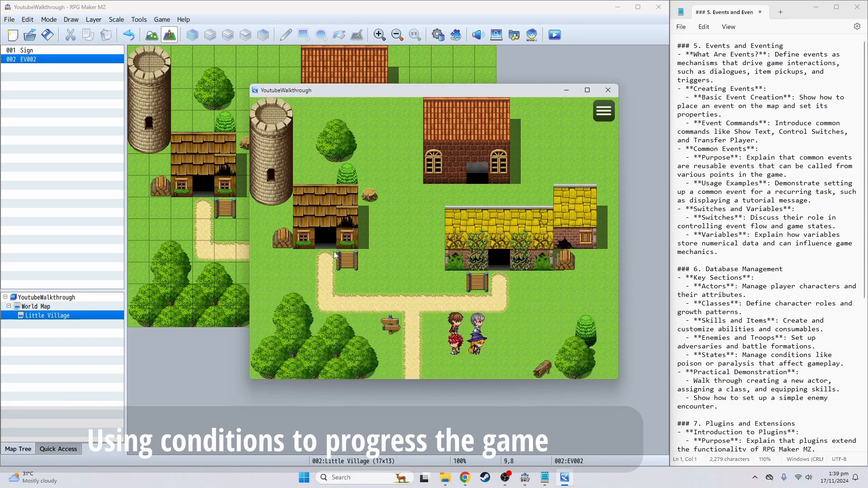
pyautogui.press('Return')
pyautogui.click(611, 93)
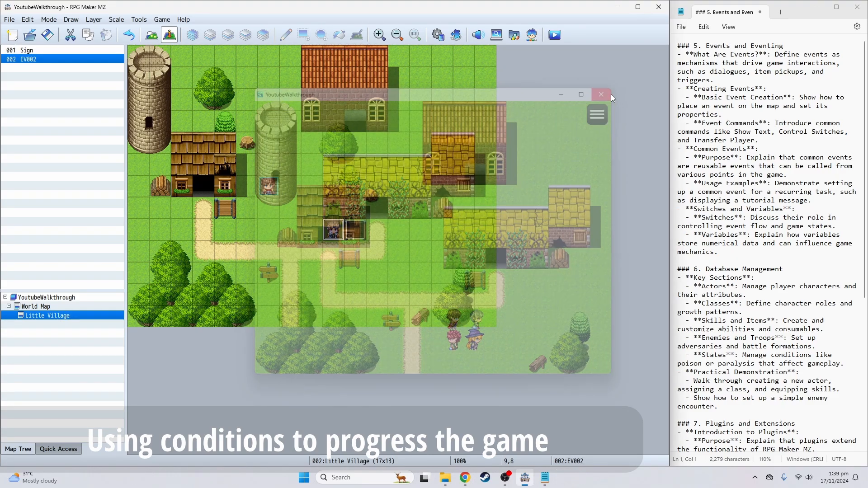
# - Reopen the NPC event EV002 and add a Show Choices command with Yes and No after the message on page 2
pyautogui.doubleClick(345, 232)
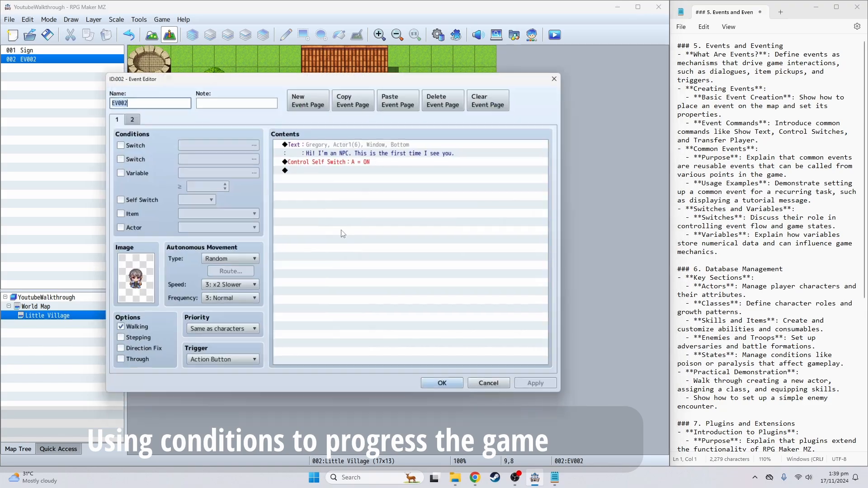
pyautogui.click(124, 116)
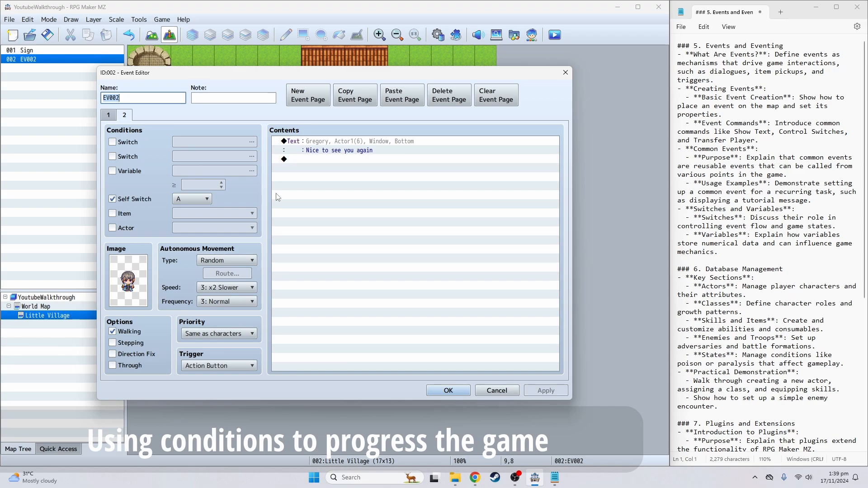
pyautogui.doubleClick(322, 161)
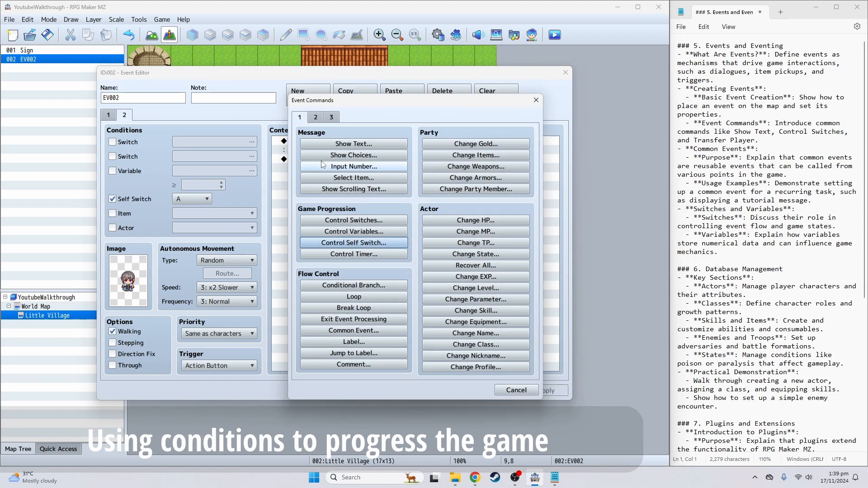
pyautogui.click(345, 156)
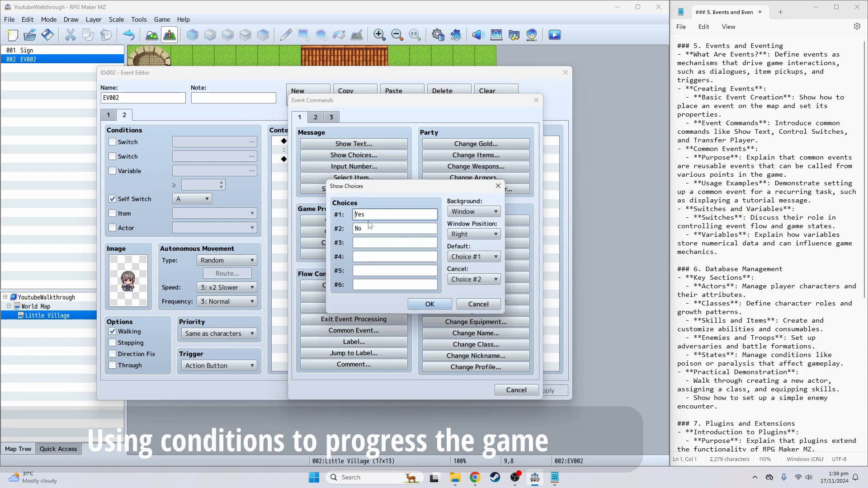
pyautogui.click(429, 306)
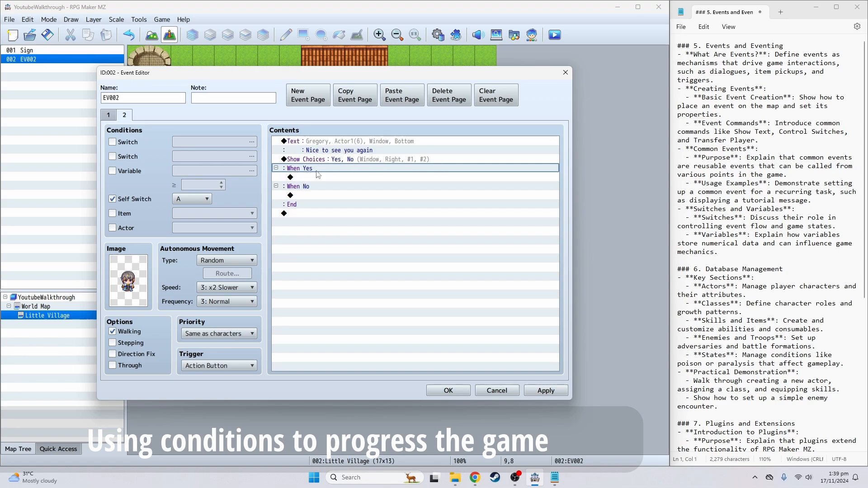
# - Duplicate event page 2 twice, as pages 3 and 4, for the Yes and No outcomes
pyautogui.click(290, 179)
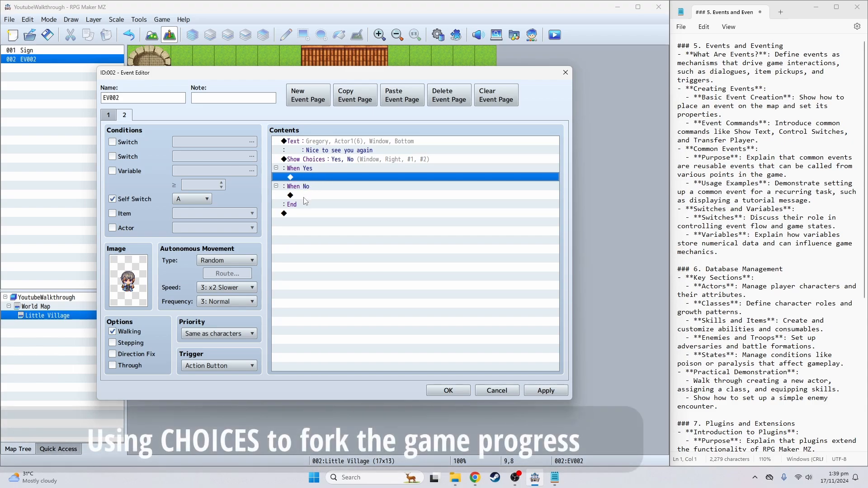
pyautogui.click(305, 194)
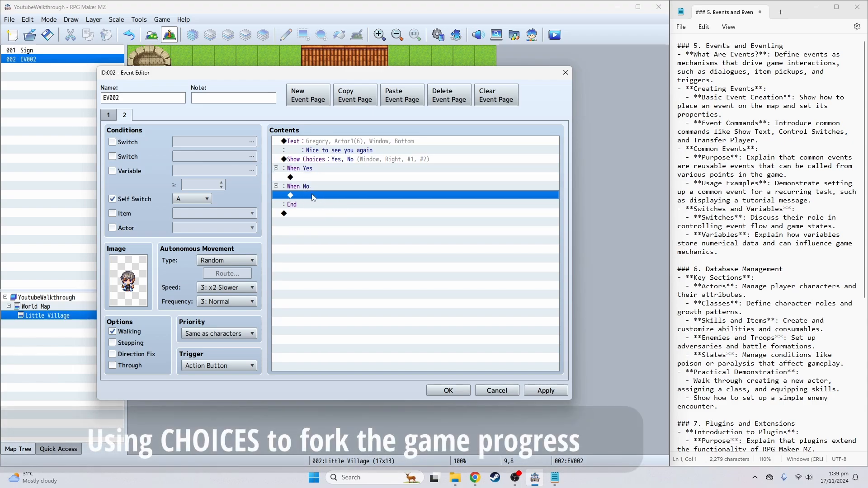
pyautogui.click(328, 178)
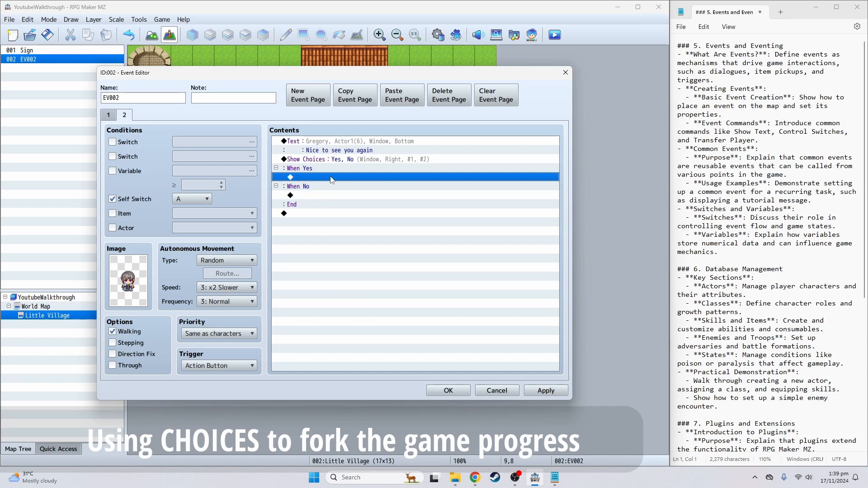
pyautogui.click(352, 98)
pyautogui.click(401, 103)
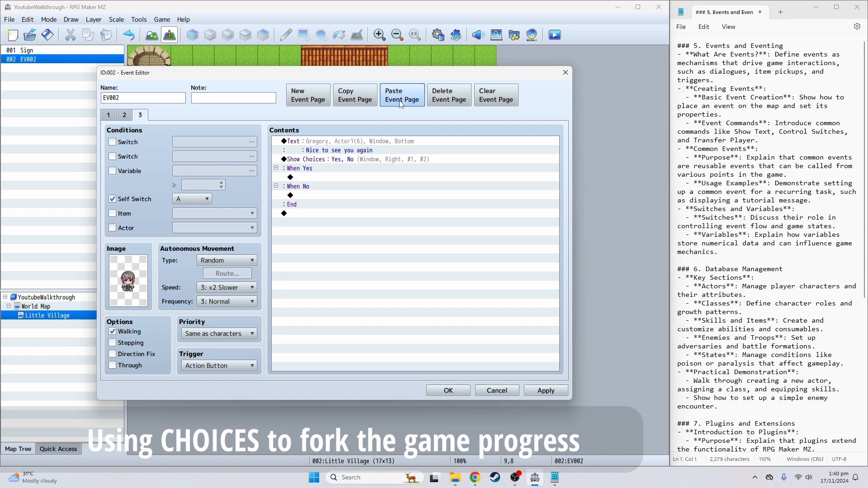
pyautogui.click(397, 103)
# - Delete all commands from event pages 3 and 4, and return to page 2
pyautogui.click(127, 115)
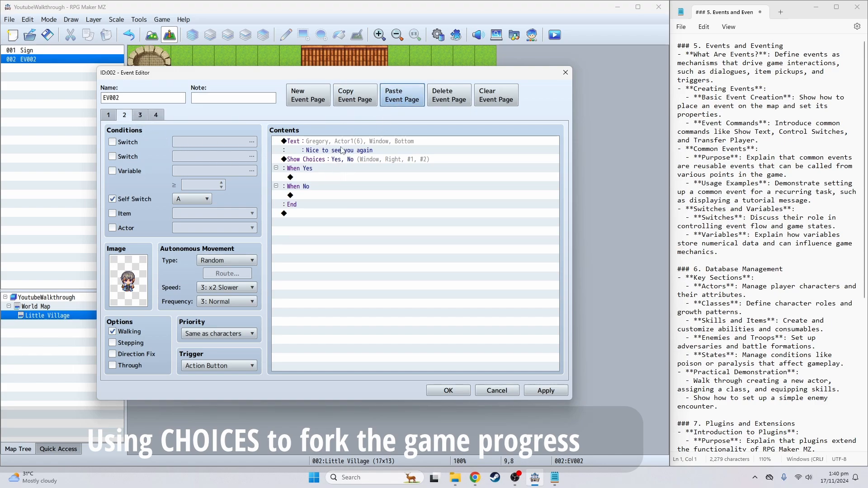
pyautogui.click(140, 116)
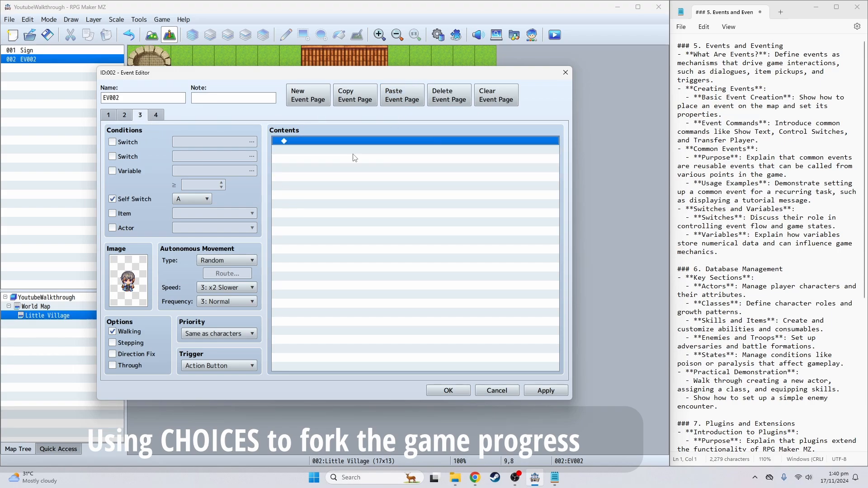
pyautogui.click(156, 115)
pyautogui.press('Delete')
pyautogui.press('Delete')
pyautogui.click(124, 116)
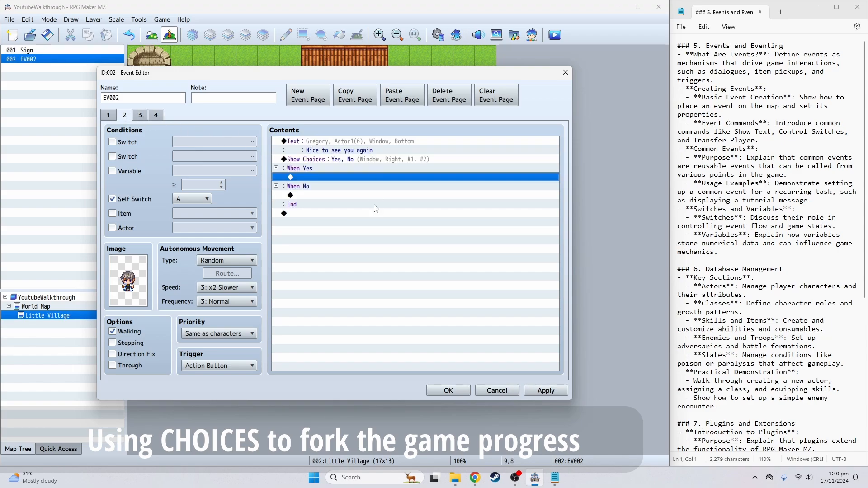
pyautogui.doubleClick(319, 182)
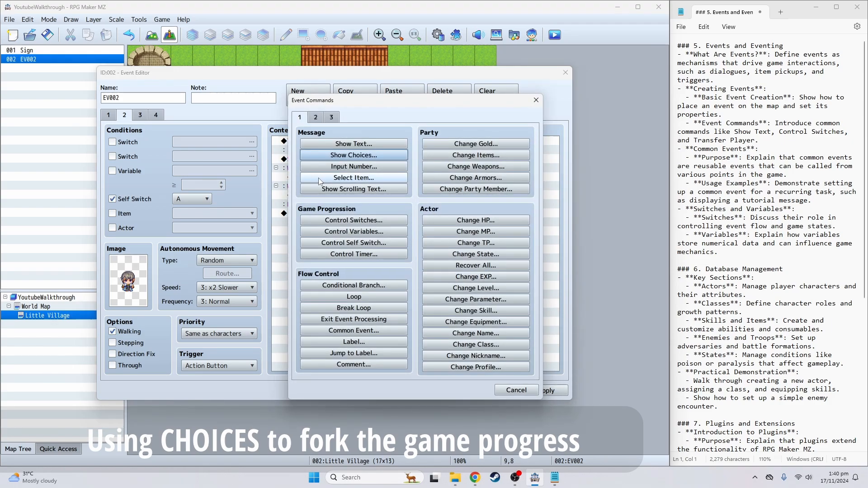
pyautogui.click(352, 147)
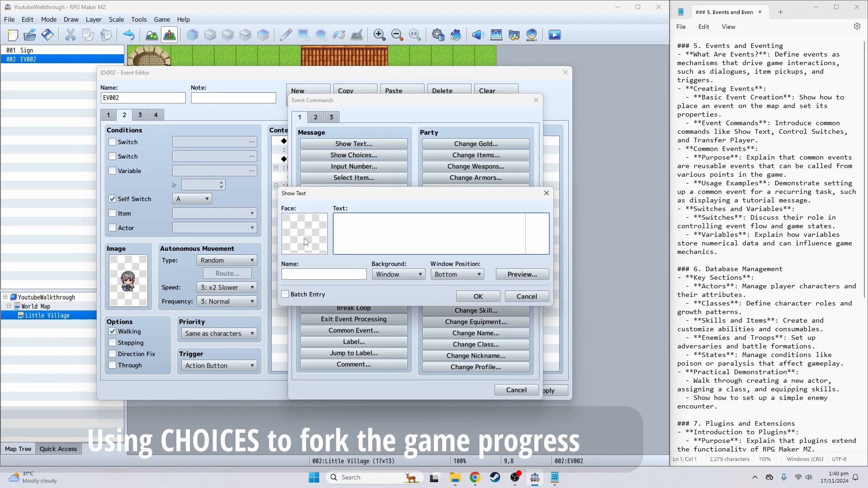
pyautogui.click(527, 296)
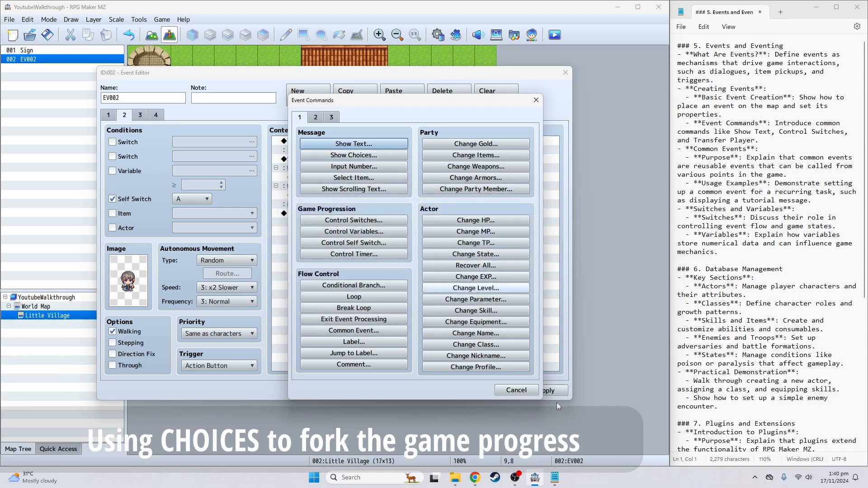
pyautogui.click(516, 390)
# - Copy the "Nice to see you again" message on page 2 into the When Yes branch
pyautogui.click(317, 143)
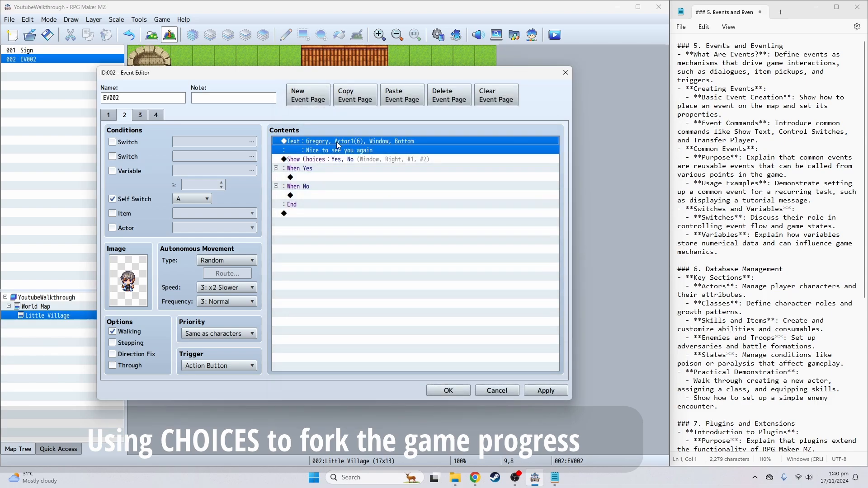
pyautogui.hotkey('ctrl', 'c')
pyautogui.click(315, 178)
pyautogui.hotkey('ctrl', 'v')
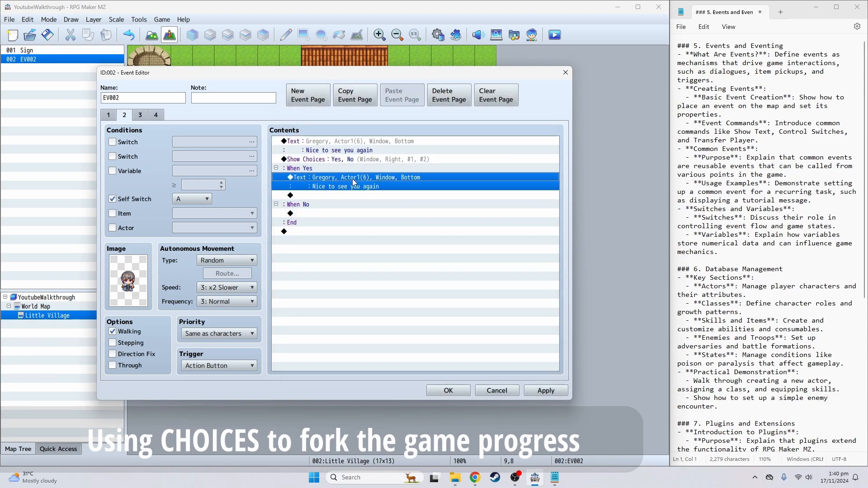
# - Change the message in the When Yes branch to "Come back when you have my Potion"
pyautogui.doubleClick(315, 178)
pyautogui.hotkey('ctrl', 'a')
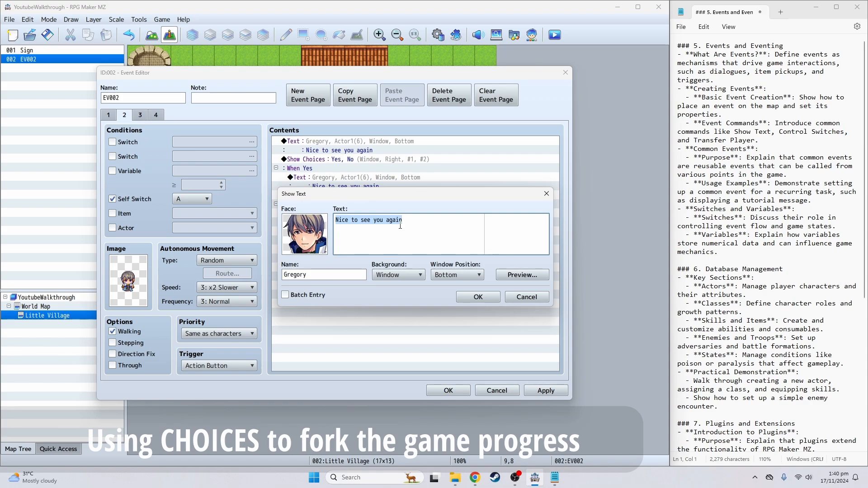
pyautogui.write('Please fetch')
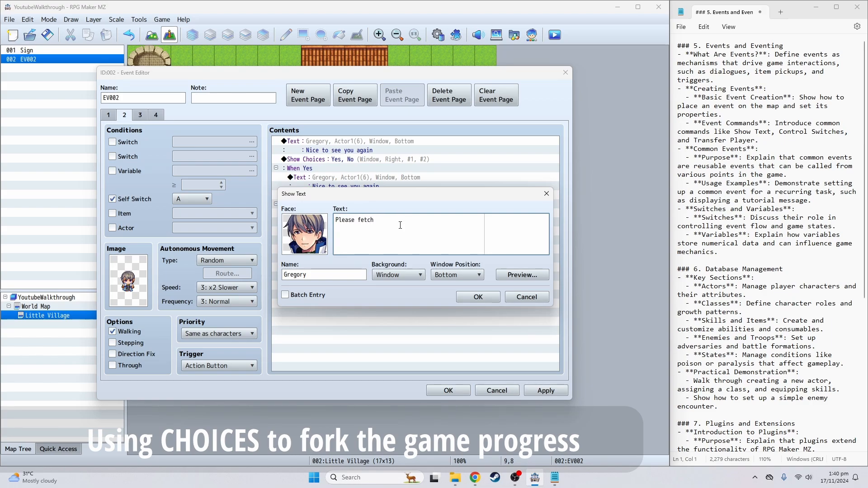
pyautogui.hotkey('ctrl', 'BackSpace')
pyautogui.hotkey('ctrl', 'BackSpace')
pyautogui.write('Come back whern')
pyautogui.press('BackSpace')
pyautogui.press('BackSpace')
pyautogui.write('n you have my Potion')
pyautogui.click(470, 296)
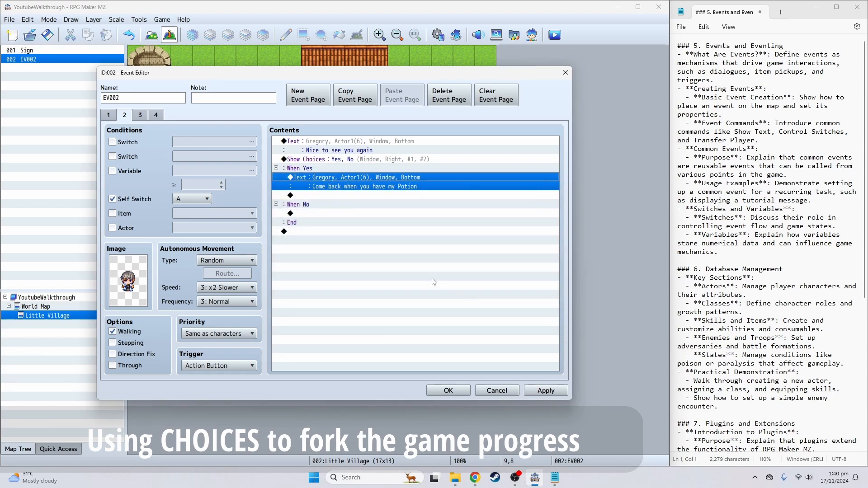
pyautogui.click(323, 213)
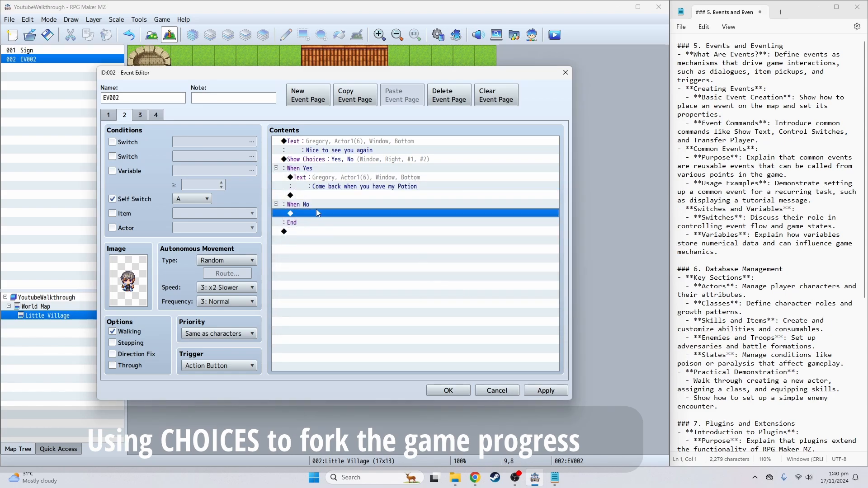
pyautogui.doubleClick(323, 213)
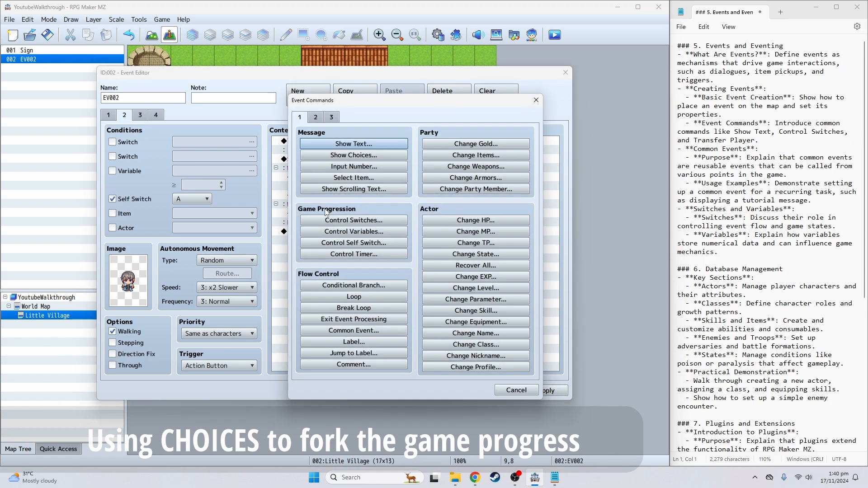
pyautogui.press('Escape')
# - Copy the When Yes message into the empty When No branch on page 2
pyautogui.click(338, 180)
pyautogui.hotkey('ctrl', 'c')
pyautogui.click(326, 214)
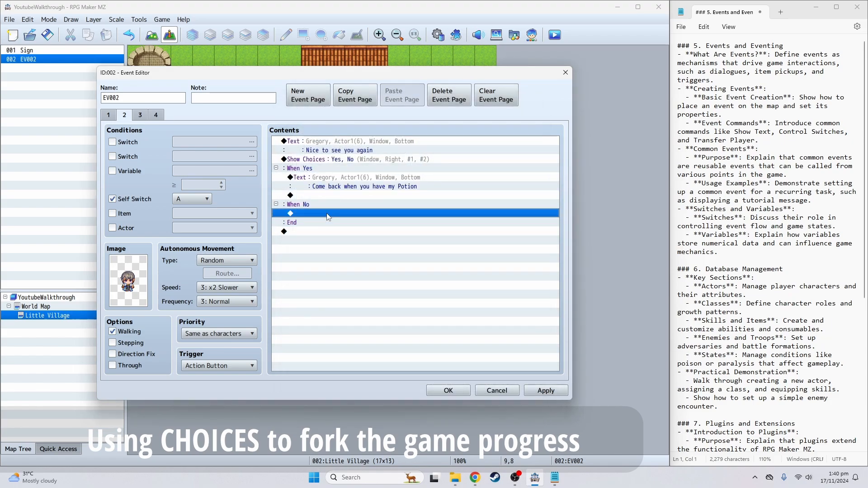
pyautogui.hotkey('ctrl', 'v')
# - Change the message in the When No branch to "Fine, I won't talk to you again. Bye"
pyautogui.click(338, 220)
pyautogui.doubleClick(336, 220)
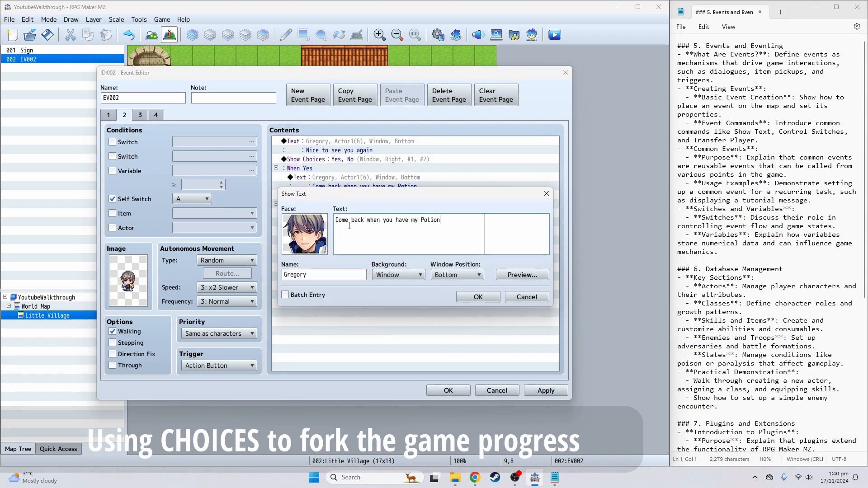
pyautogui.hotkey('ctrl', 'a')
pyautogui.write('F')
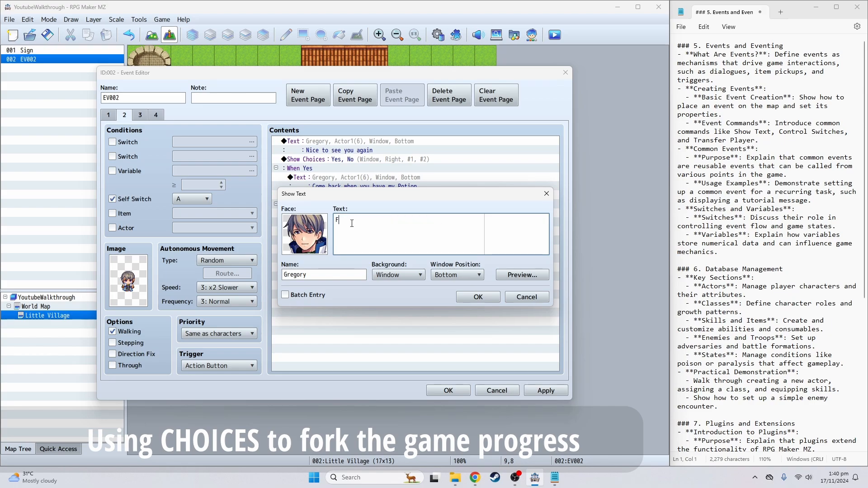
pyautogui.write("ine, I won't talk to you again. Bye")
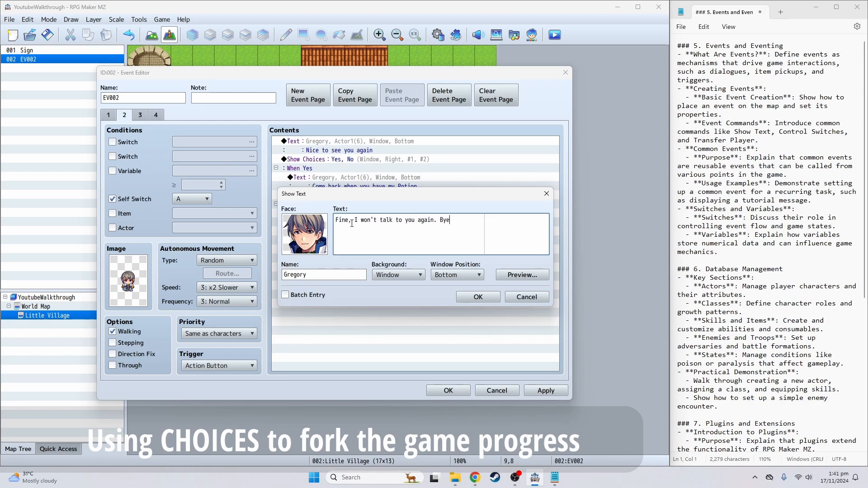
pyautogui.click(476, 298)
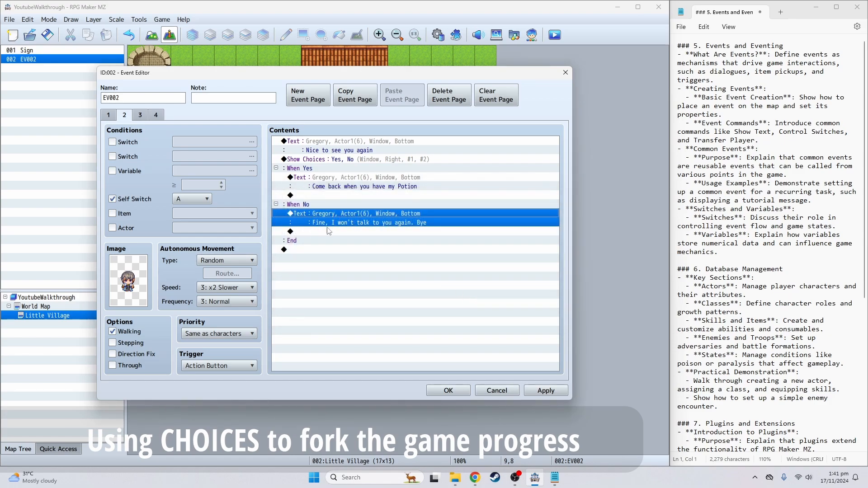
# - Add a Control Self Switch command setting B to ON after the When No message, and apply the event changes
pyautogui.click(312, 232)
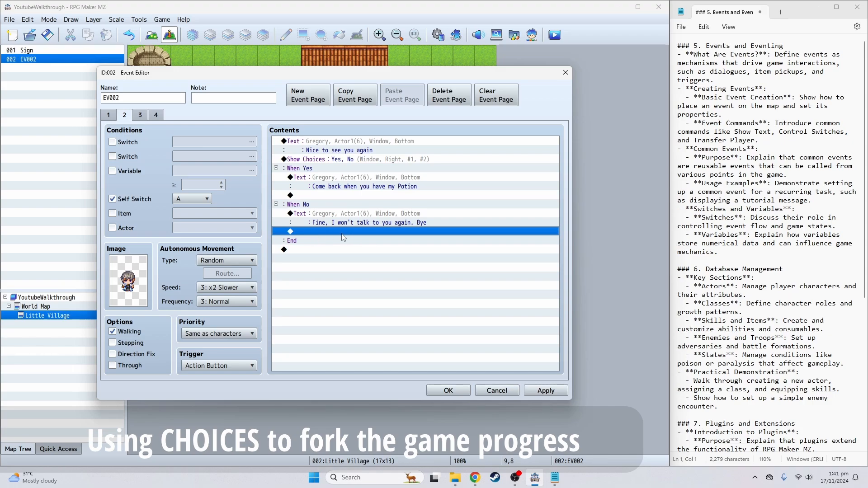
pyautogui.doubleClick(315, 232)
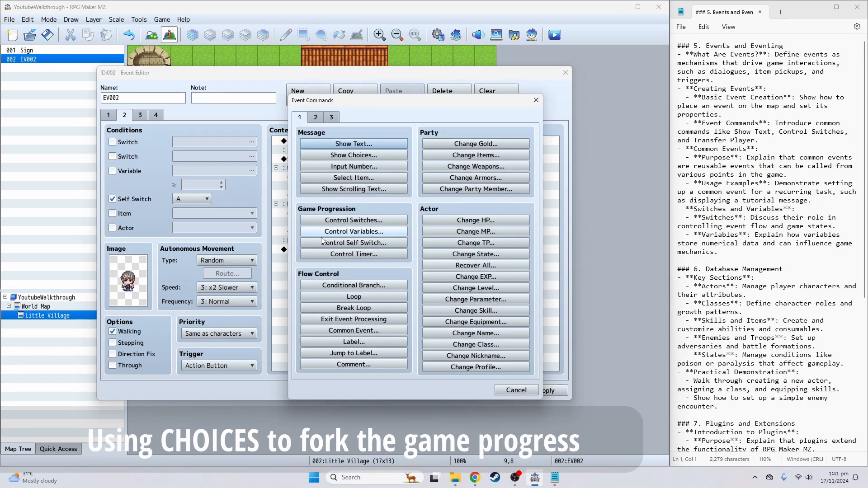
pyautogui.click(323, 242)
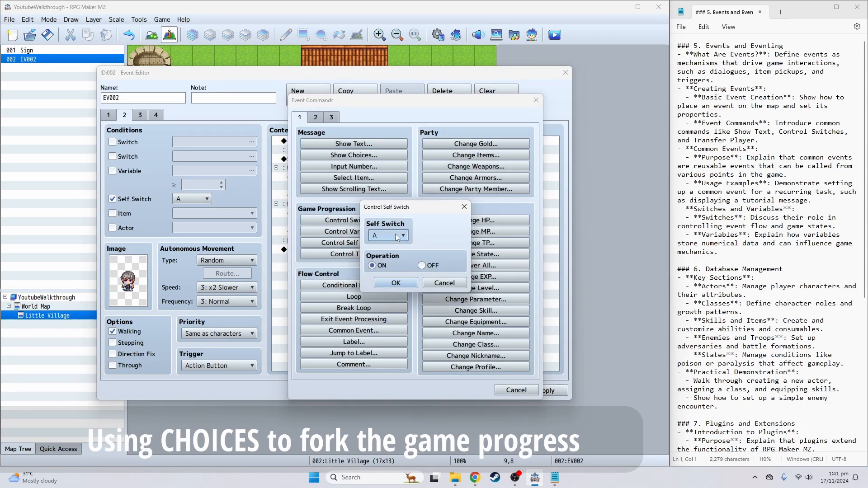
pyautogui.click(397, 236)
pyautogui.click(389, 252)
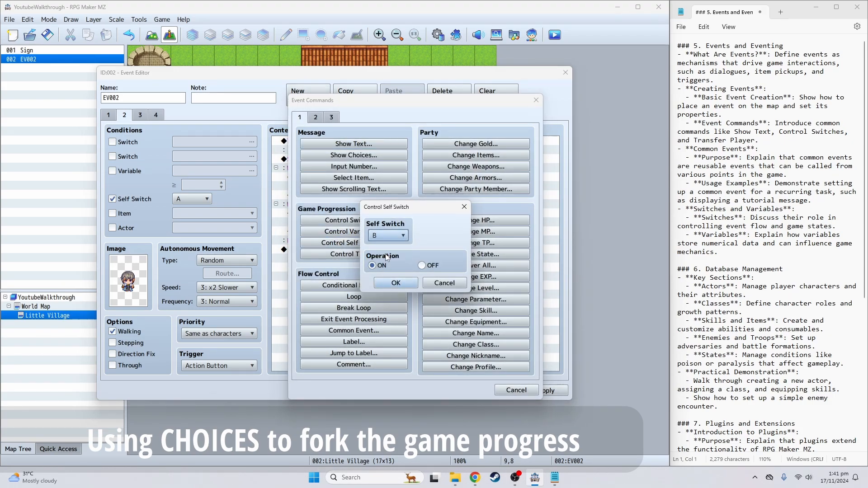
pyautogui.click(396, 283)
pyautogui.click(542, 392)
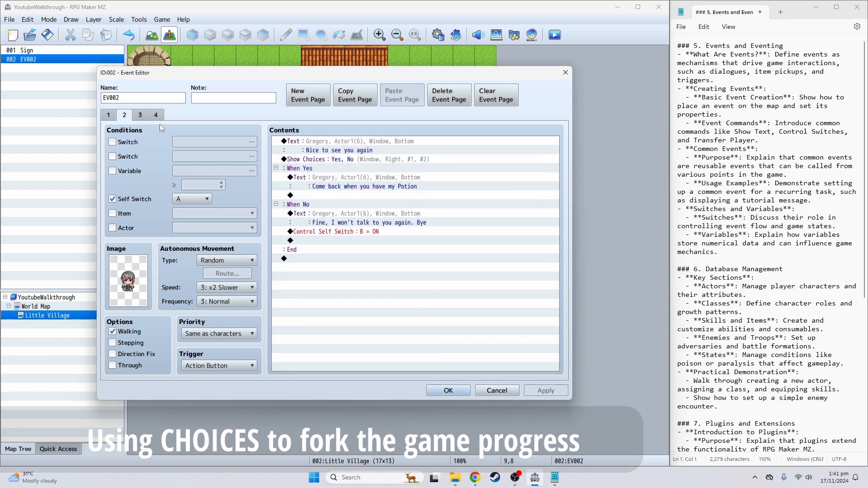
# - Set the self switch condition of event page 3 to B and check it against the When No branch on page 2
pyautogui.click(139, 115)
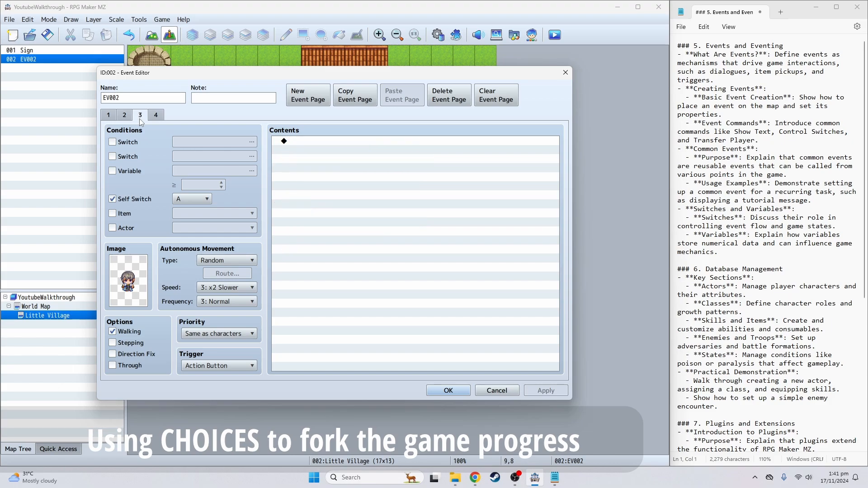
pyautogui.click(183, 199)
pyautogui.click(194, 223)
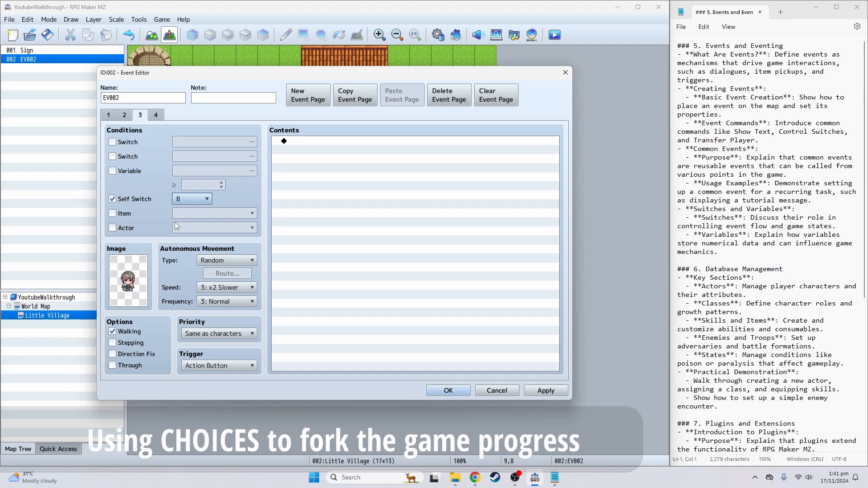
pyautogui.click(124, 115)
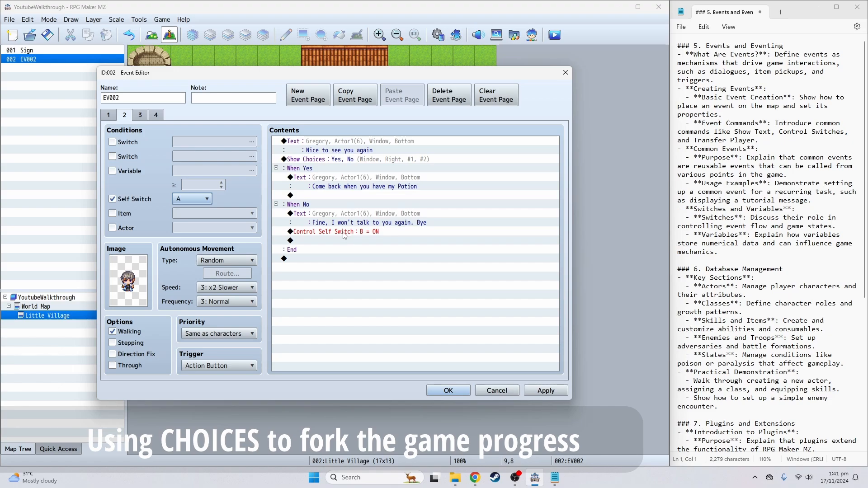
pyautogui.click(145, 119)
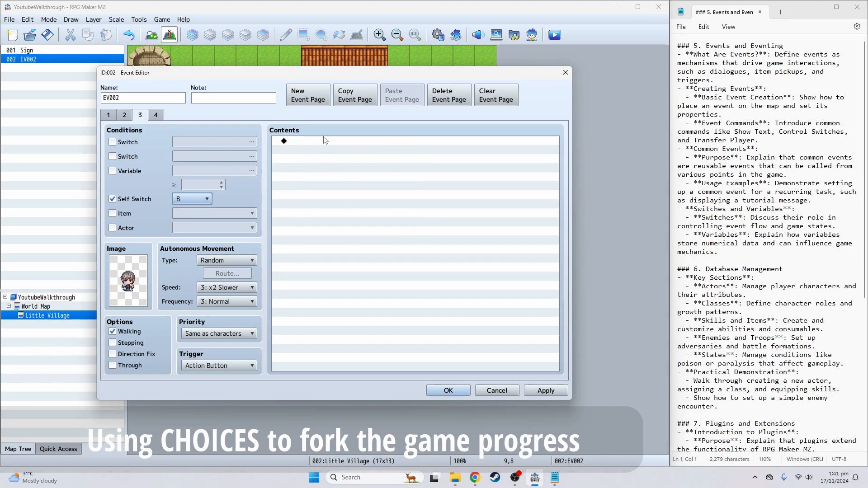
# - Set page 3's autonomous movement to speed 4: Normal and frequency 4: Higher, then apply and close the event
pyautogui.click(254, 289)
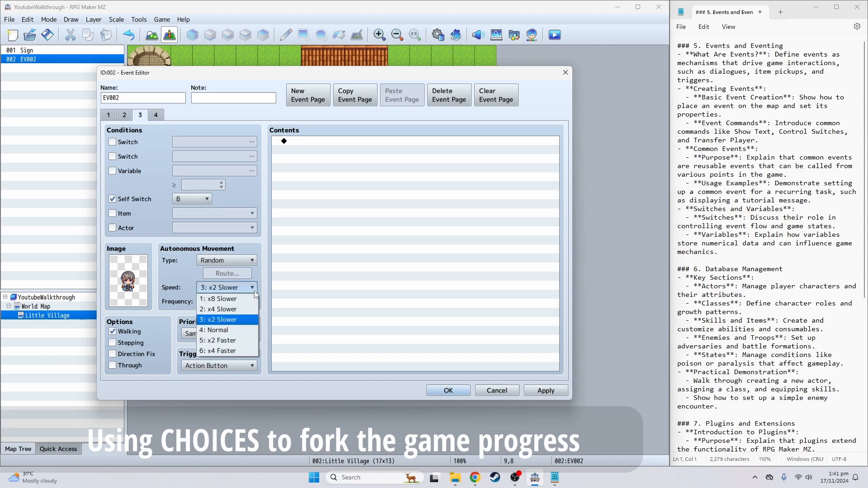
pyautogui.click(235, 350)
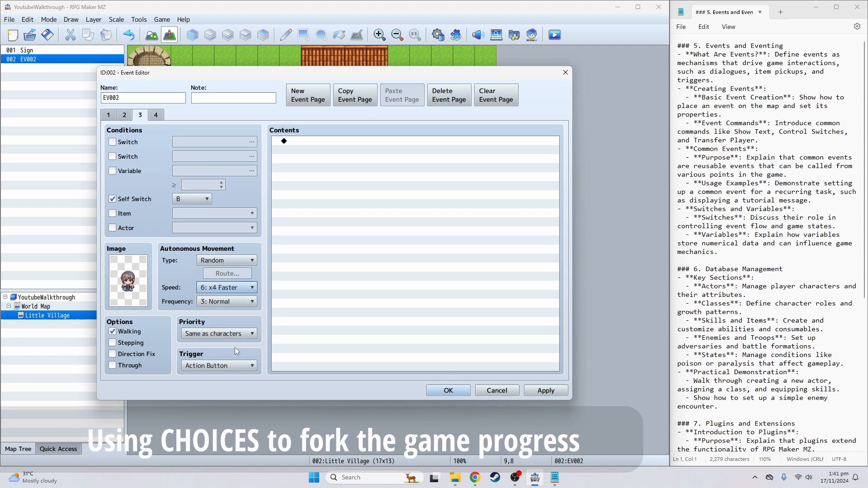
pyautogui.click(244, 288)
pyautogui.click(243, 325)
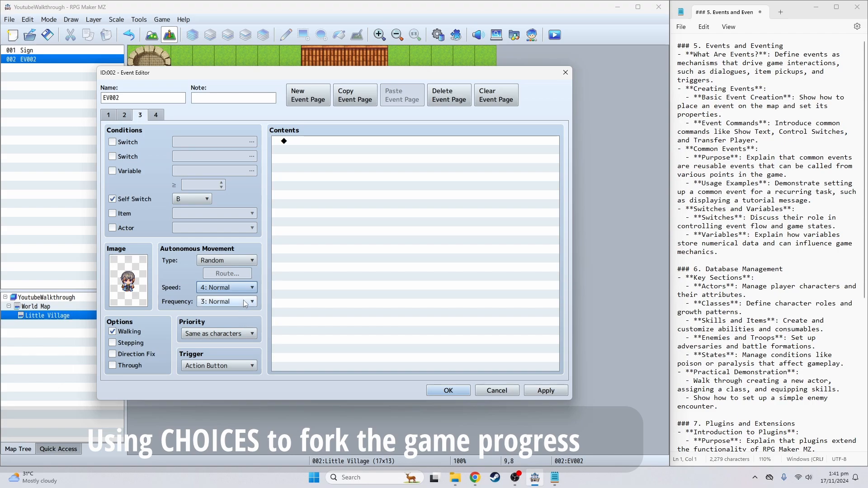
pyautogui.click(246, 304)
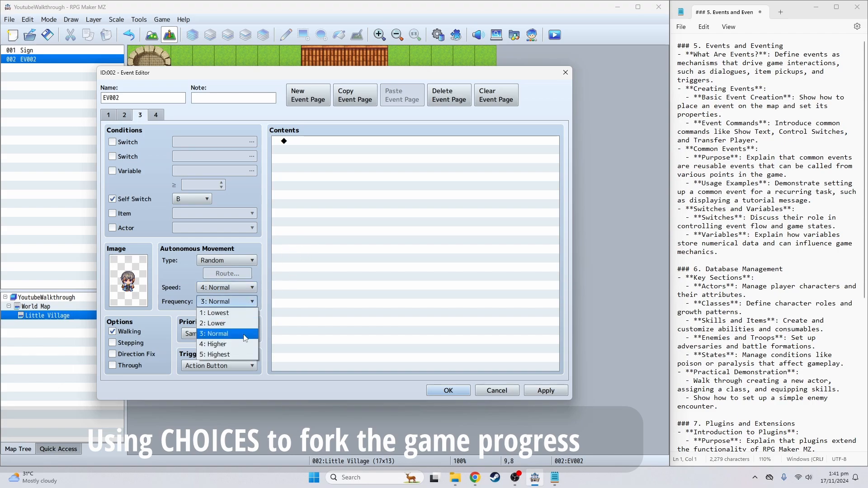
pyautogui.click(244, 342)
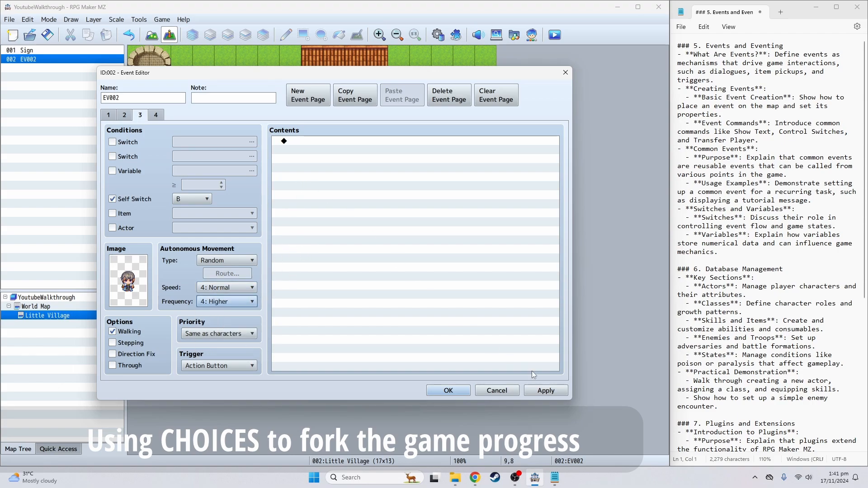
pyautogui.click(557, 393)
pyautogui.click(441, 391)
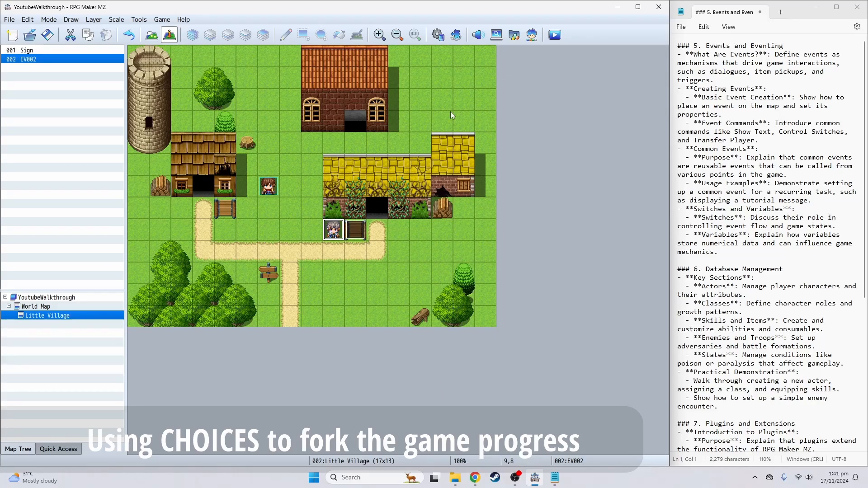
# - Reopen the NPC event EV002 and review the commands and conditions on pages 1 to 3
pyautogui.doubleClick(334, 231)
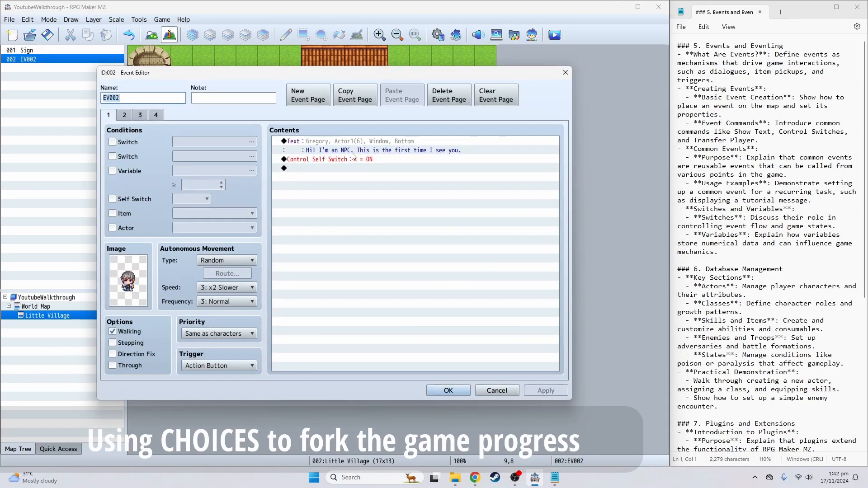
pyautogui.click(129, 118)
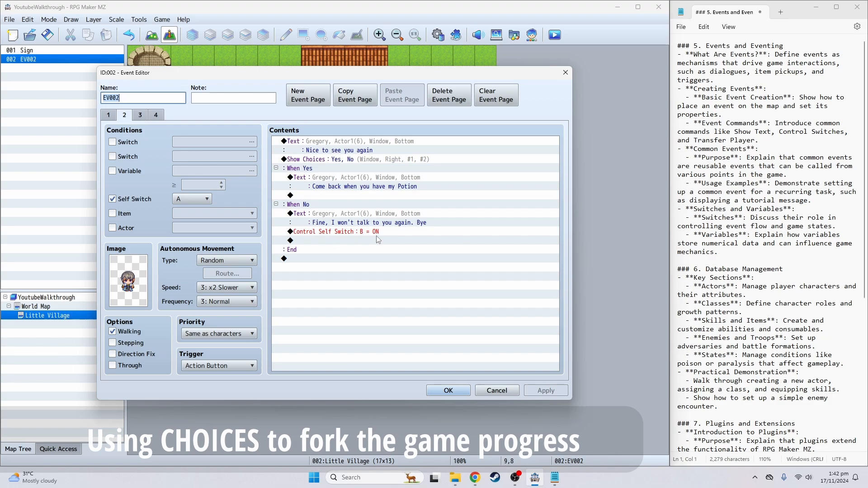
pyautogui.click(140, 115)
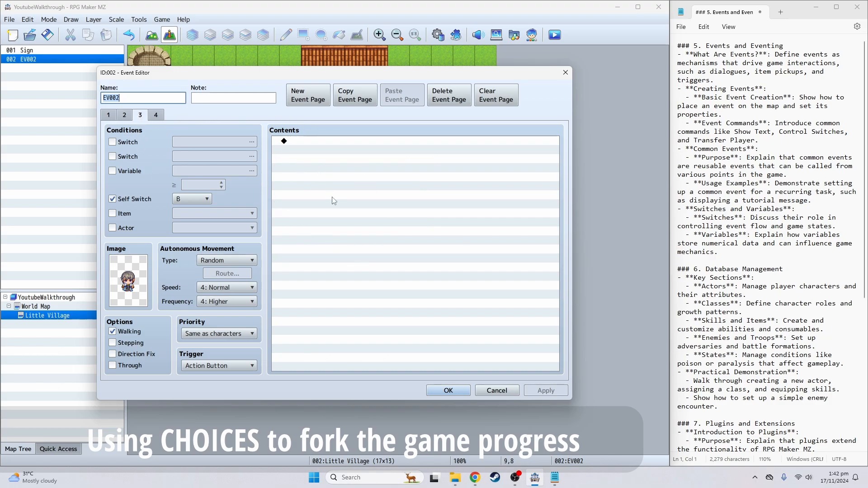
pyautogui.click(449, 391)
# - Save the game changes, start a playtest and talk to the village NPC for the first time
pyautogui.click(554, 36)
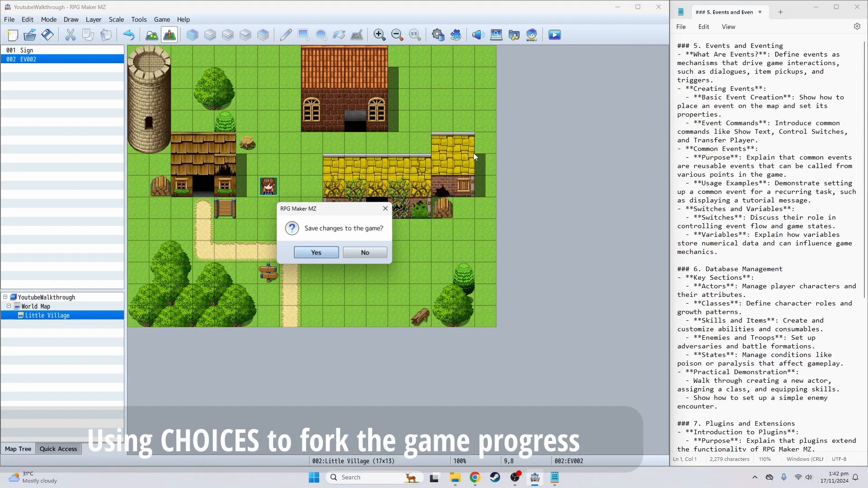
pyautogui.click(329, 250)
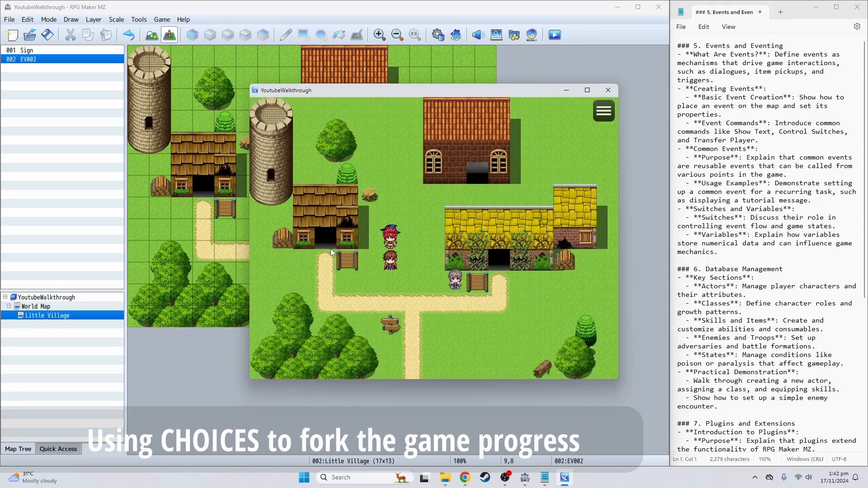
pyautogui.press('Return')
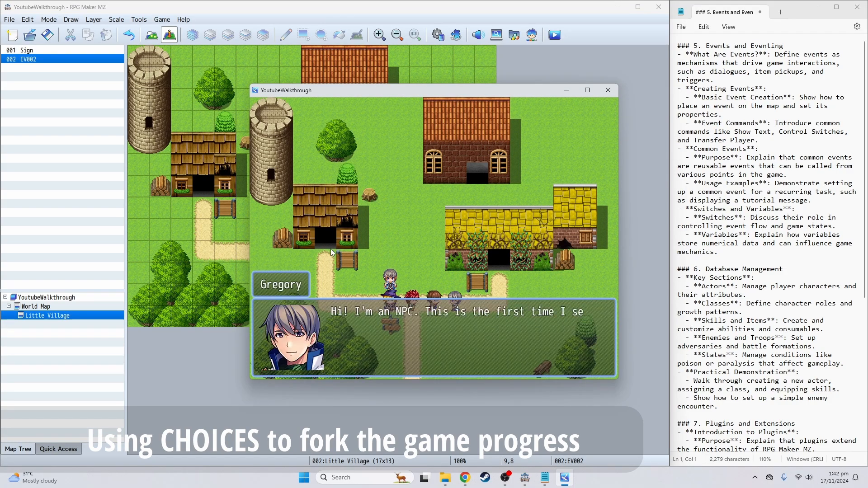
pyautogui.press('Return')
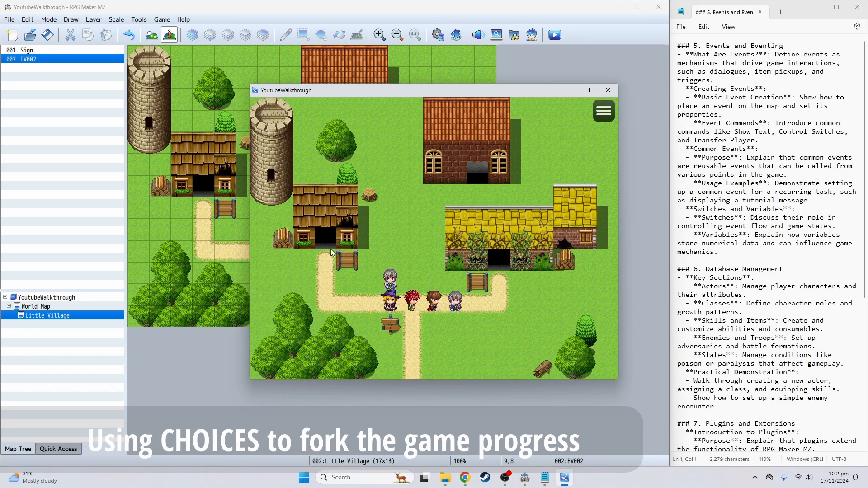
# - Walk the party around the village after the wandering NPC, then end the playtest
pyautogui.press('Down')
pyautogui.press('Right')
pyautogui.press('Down')
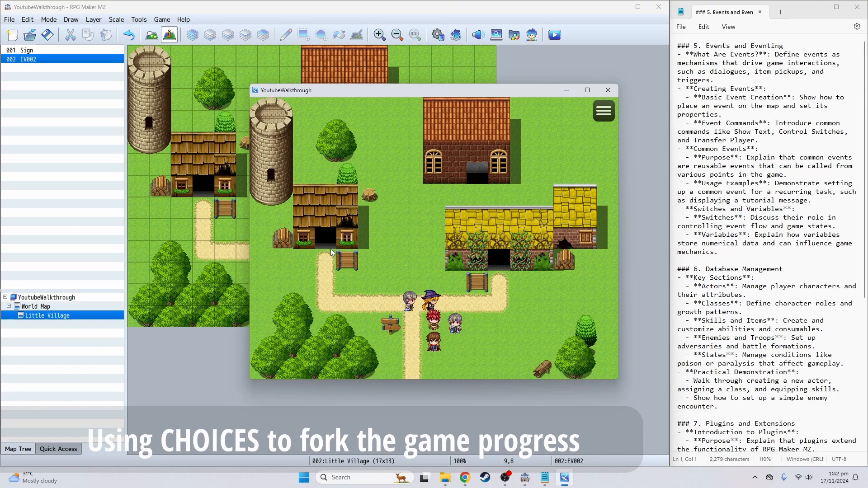
pyautogui.press('Up')
pyautogui.press('Right')
pyautogui.press('Down')
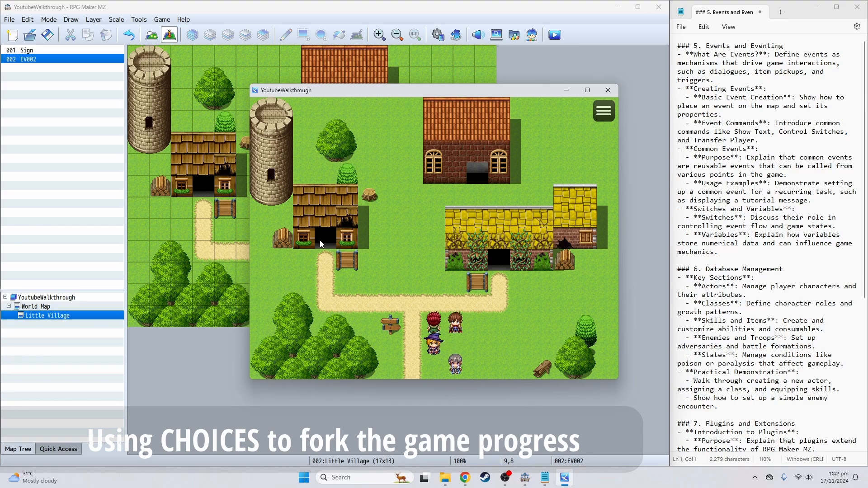
pyautogui.click(608, 90)
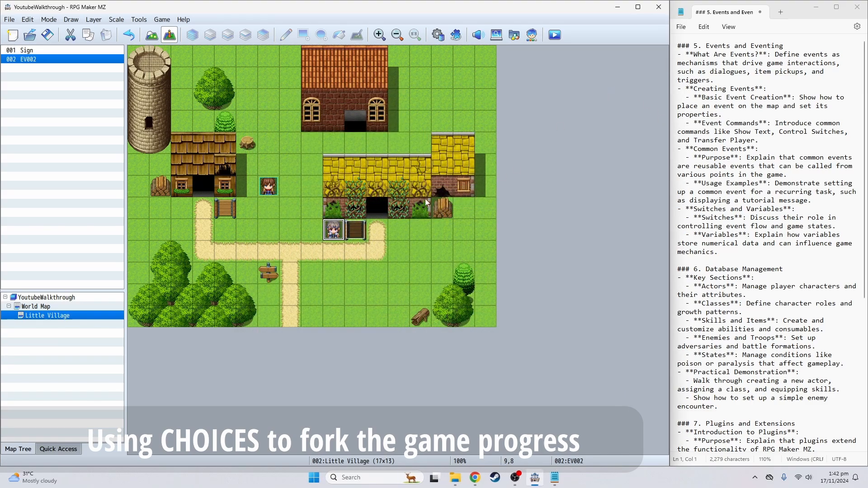
# - Set the Self Switch condition on page 4 of the village NPC event EV002 to C, check pages 2 and 3, and confirm the event
pyautogui.doubleClick(335, 235)
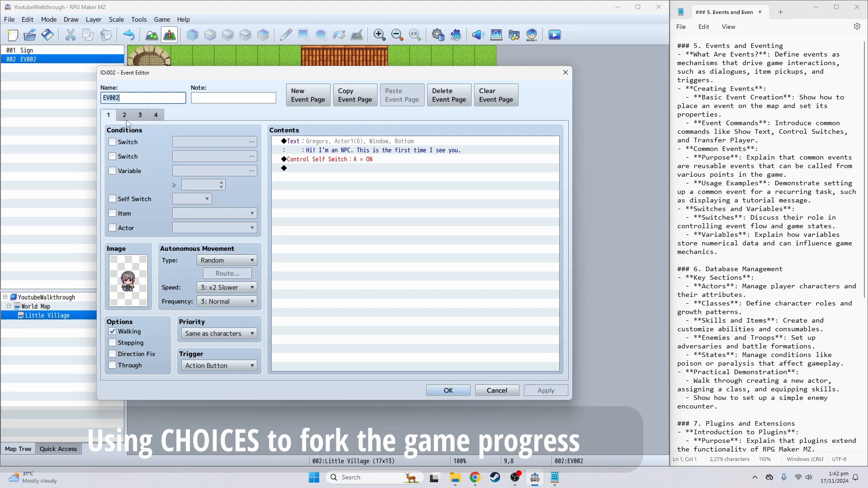
pyautogui.click(125, 116)
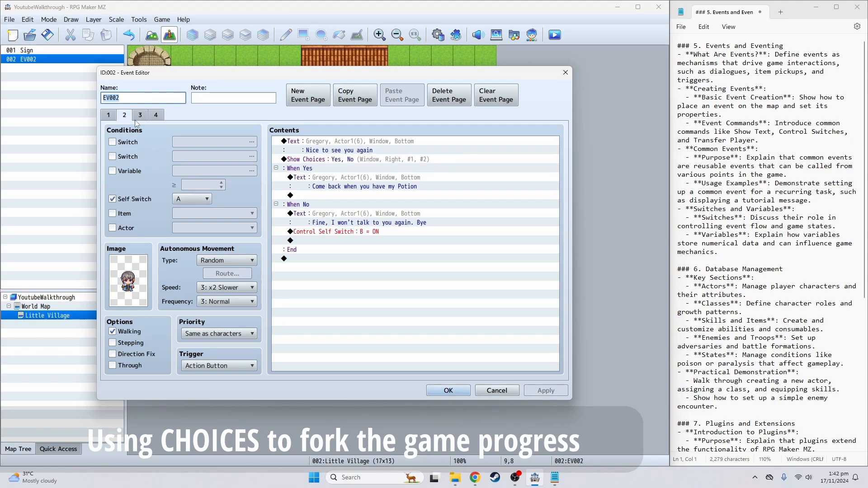
pyautogui.click(137, 118)
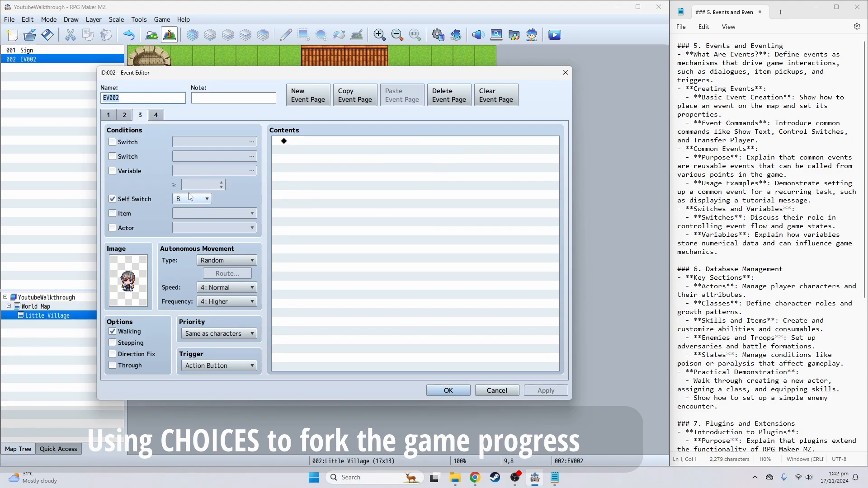
pyautogui.click(156, 116)
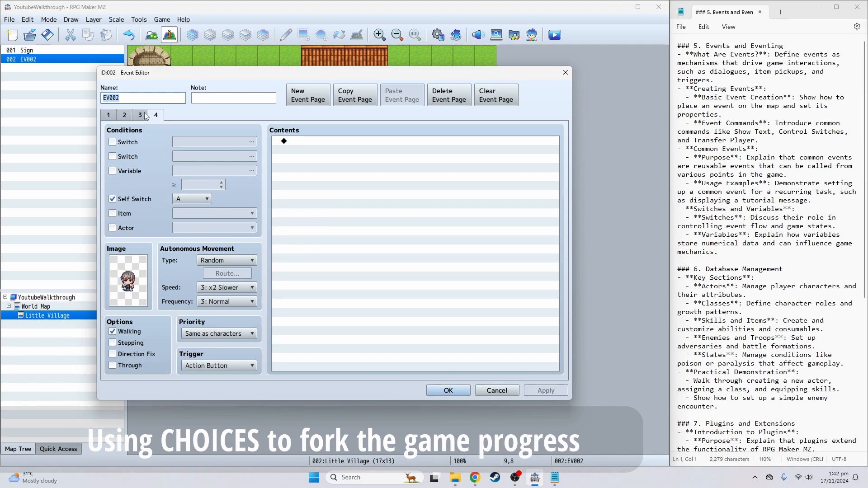
pyautogui.click(109, 116)
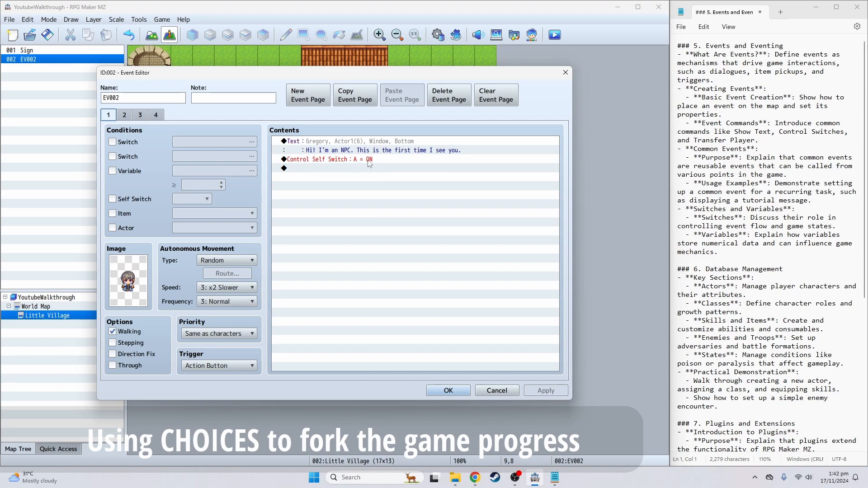
pyautogui.click(157, 115)
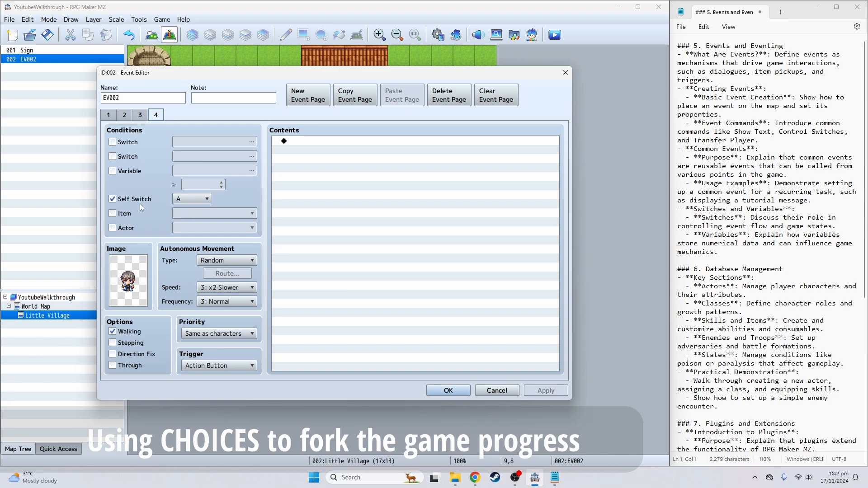
pyautogui.click(207, 200)
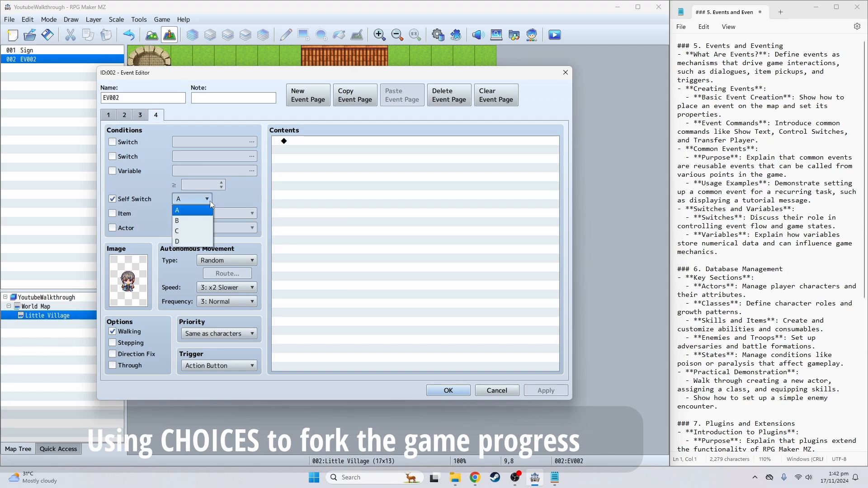
pyautogui.click(198, 231)
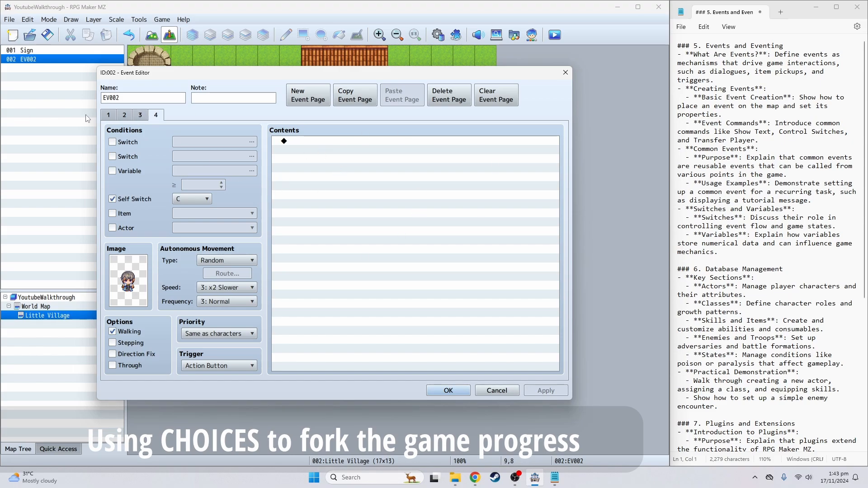
pyautogui.click(141, 115)
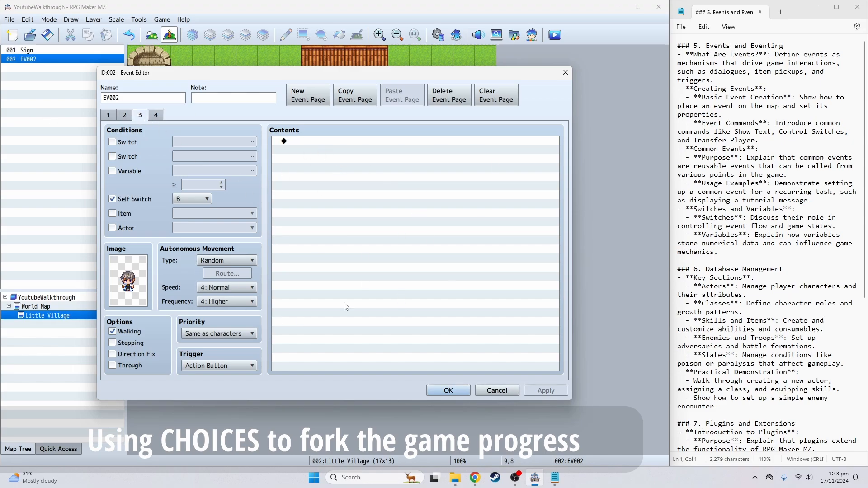
pyautogui.click(122, 116)
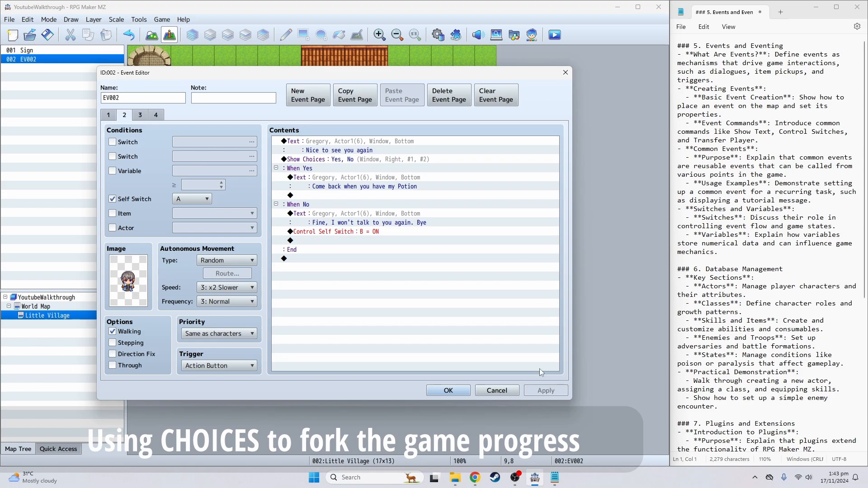
pyautogui.click(448, 391)
# - Save the game changes, start a new-game playtest and talk to the village NPC twice to reach his Yes/No choices
pyautogui.click(553, 35)
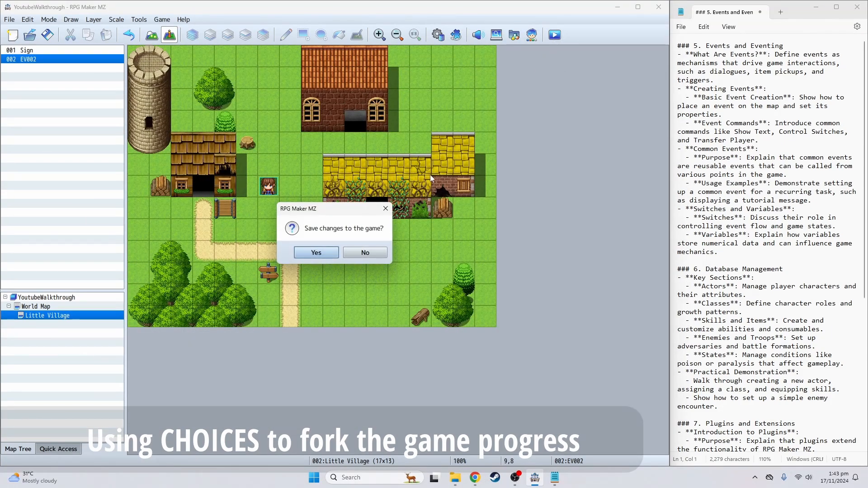
pyautogui.click(321, 248)
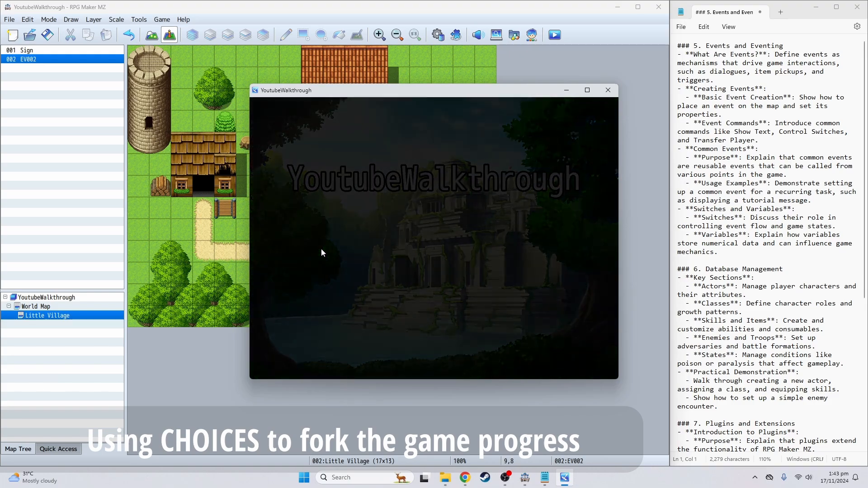
pyautogui.press('Right')
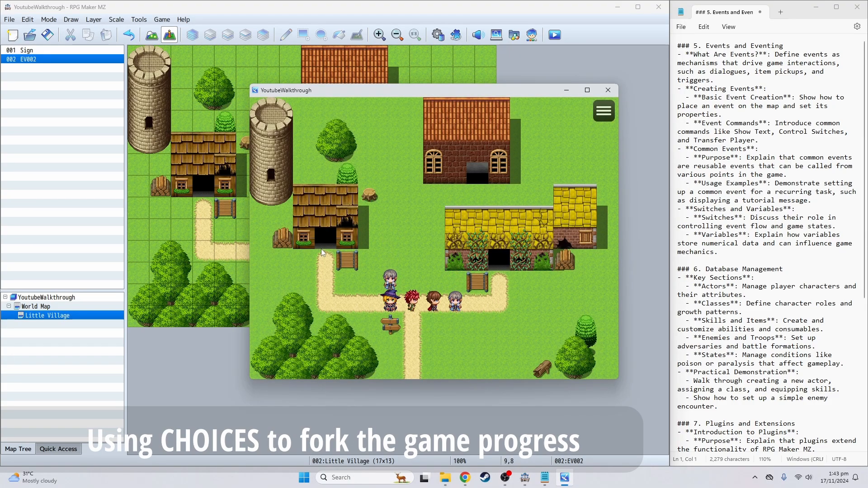
pyautogui.press('Return')
pyautogui.press('Return')
pyautogui.press('Return')
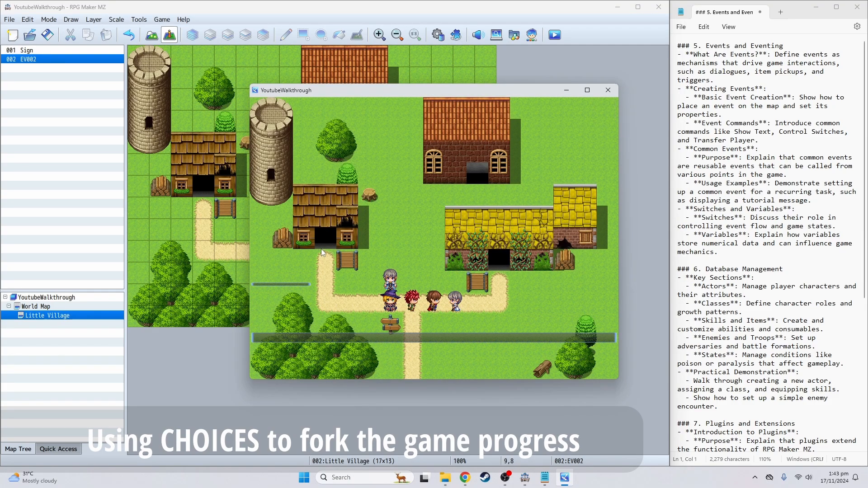
# - Answer No to the NPC's choice prompt and dismiss his farewell message
pyautogui.press('Down')
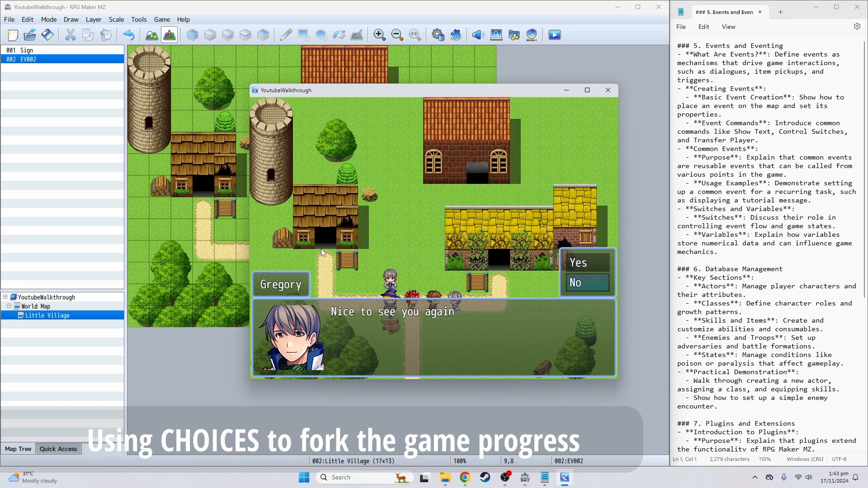
pyautogui.press('Up')
pyautogui.press('Down')
pyautogui.press('Return')
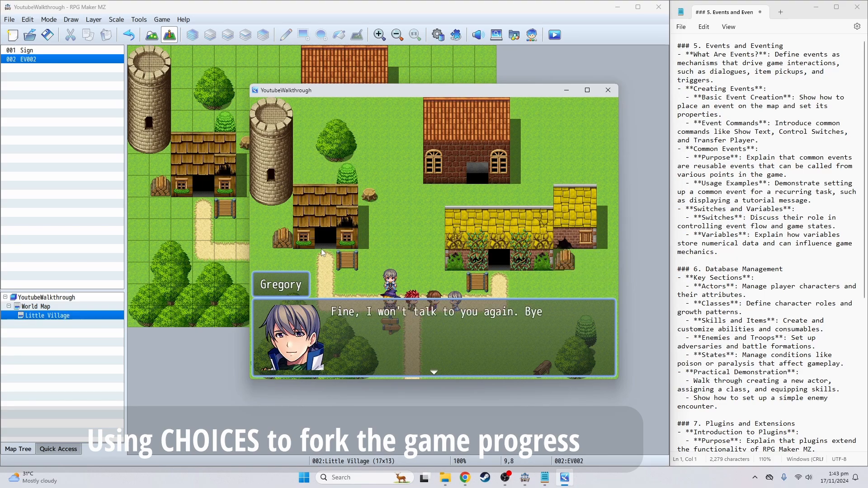
pyautogui.press('Return')
# - Walk the party around the village to check the NPC's movement after the No answer, and end the playtest
pyautogui.press('Right')
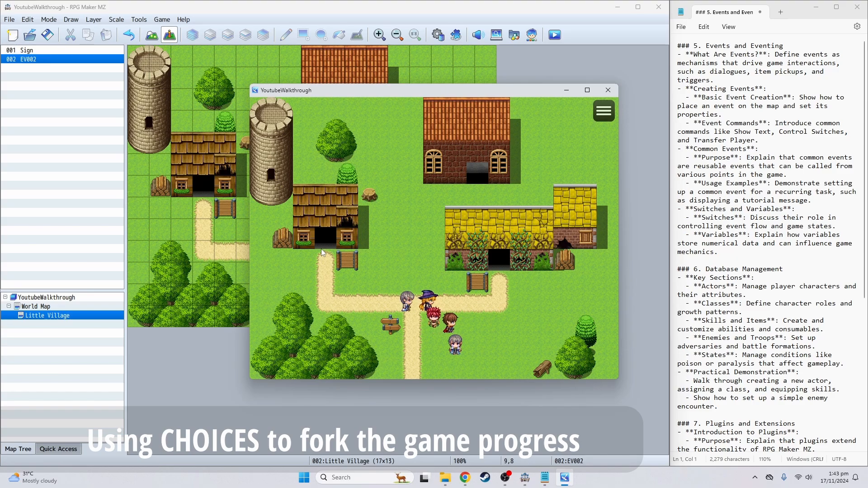
pyautogui.press('Left')
pyautogui.press('Left')
pyautogui.press('Right')
pyautogui.press('Right')
pyautogui.press('Right')
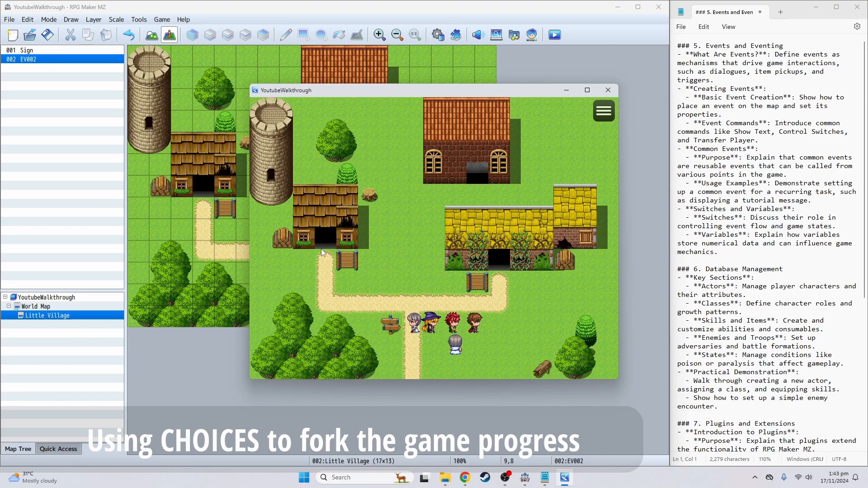
pyautogui.press('Left')
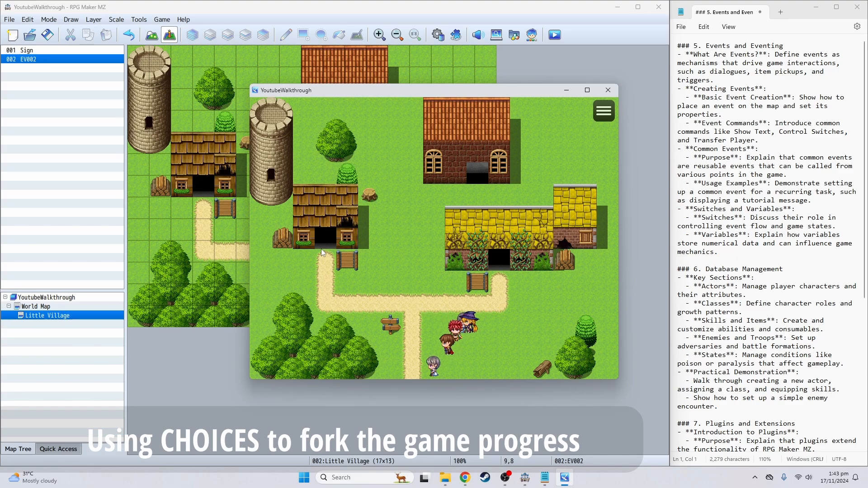
pyautogui.press('Down')
pyautogui.press('Left')
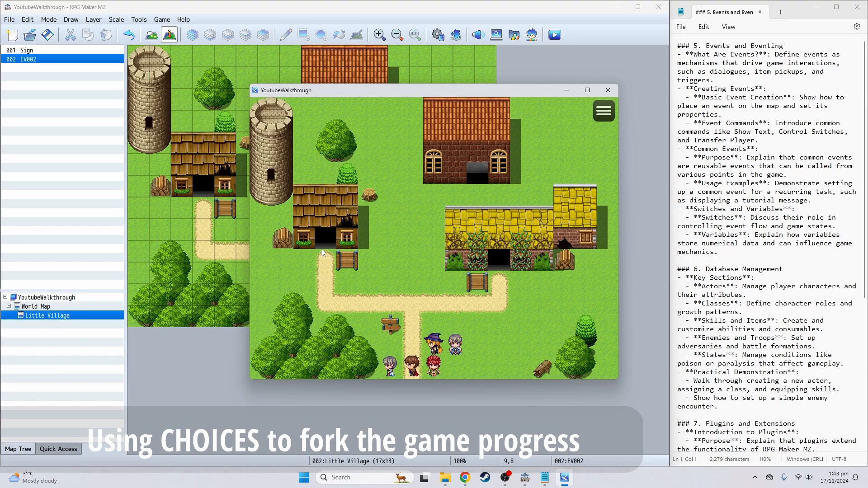
pyautogui.click(608, 90)
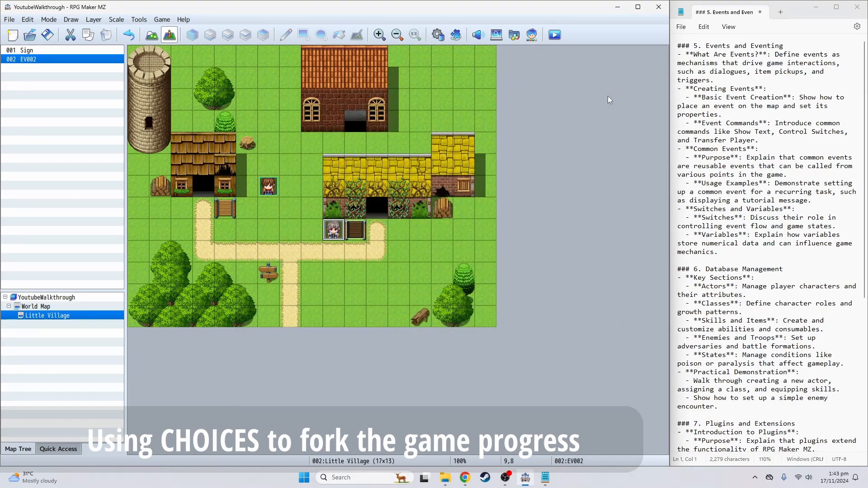
# - Reopen event EV002, review the contents of pages 3 and 2, and close it
pyautogui.doubleClick(333, 237)
pyautogui.click(143, 116)
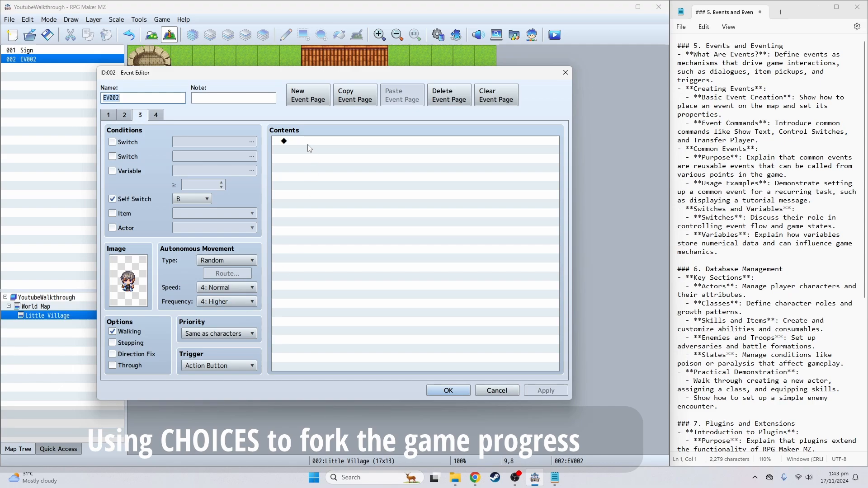
pyautogui.click(127, 117)
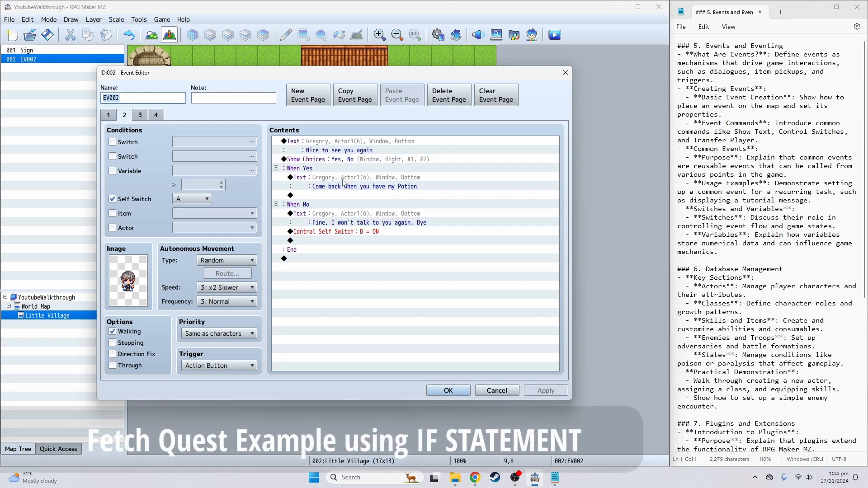
pyautogui.click(462, 392)
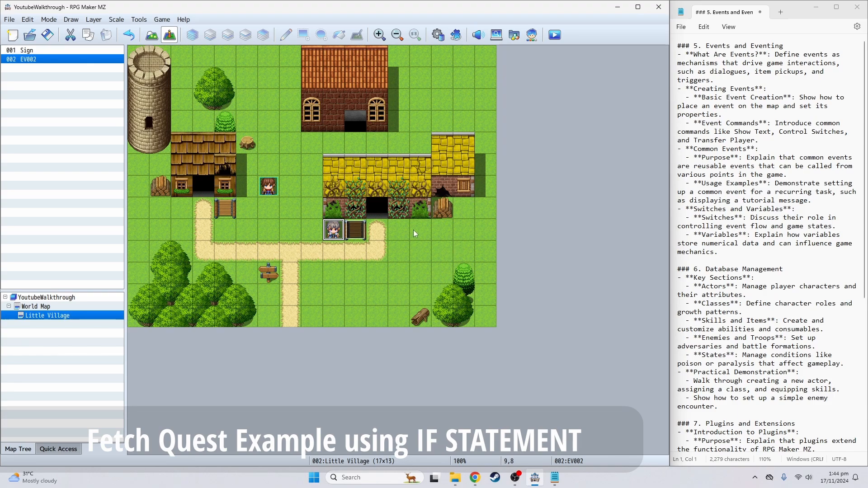
# - Create a quick Treasure event containing item 0007 Potion at tile 7,2, beside the large brick house
pyautogui.click(286, 101)
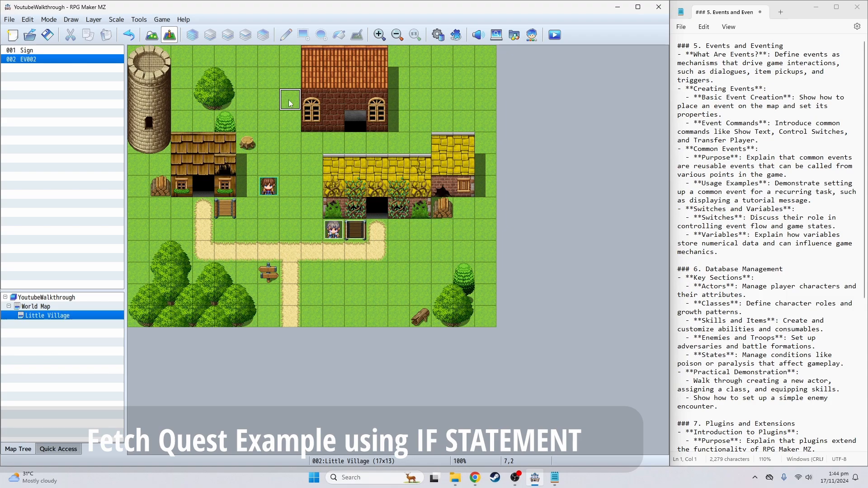
pyautogui.rightClick(292, 104)
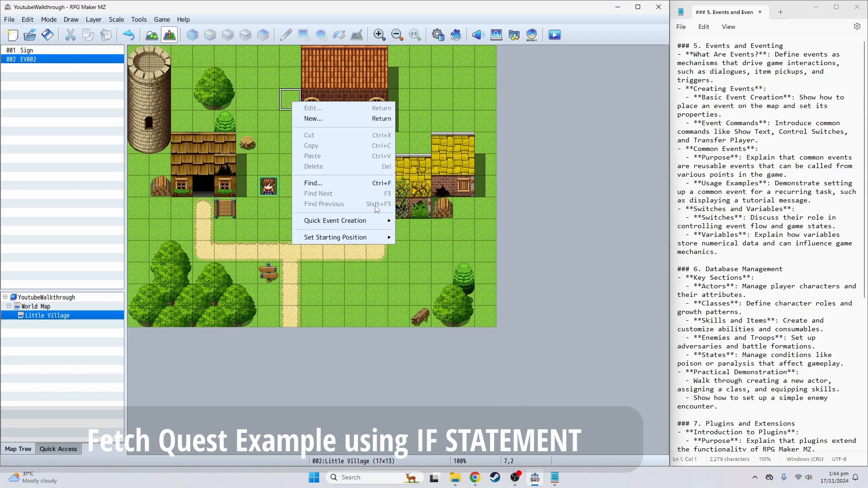
pyautogui.moveTo(378, 226)
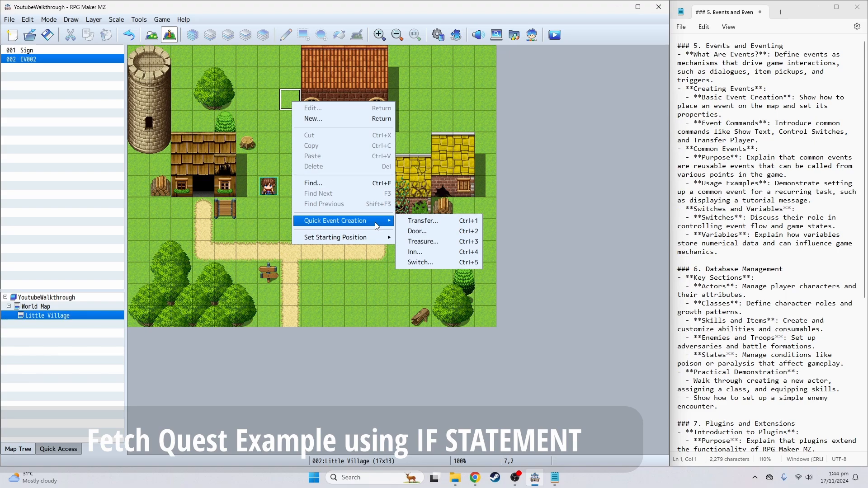
pyautogui.click(445, 243)
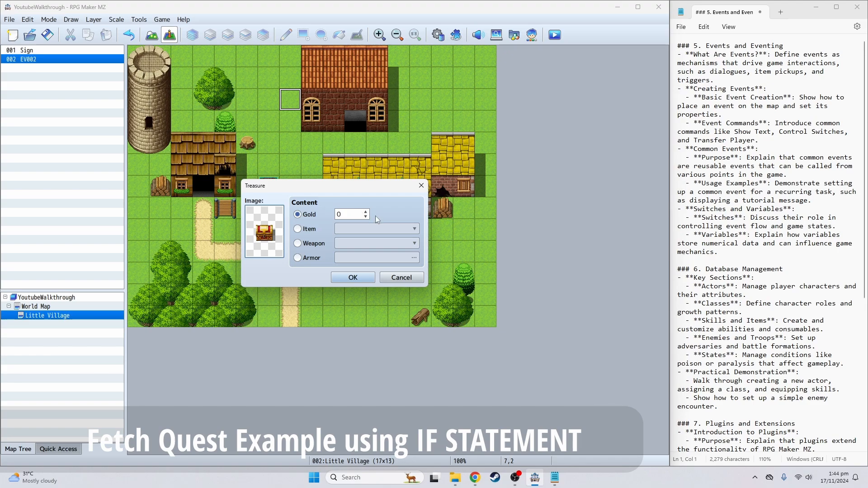
pyautogui.click(310, 231)
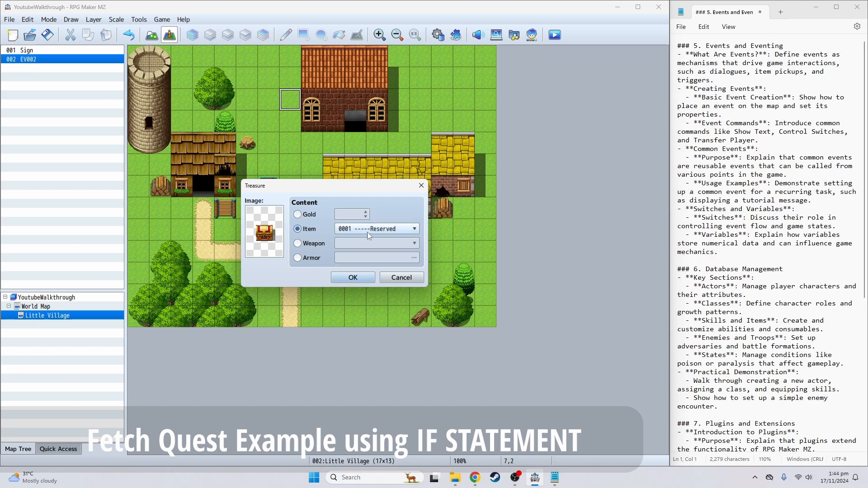
pyautogui.click(414, 230)
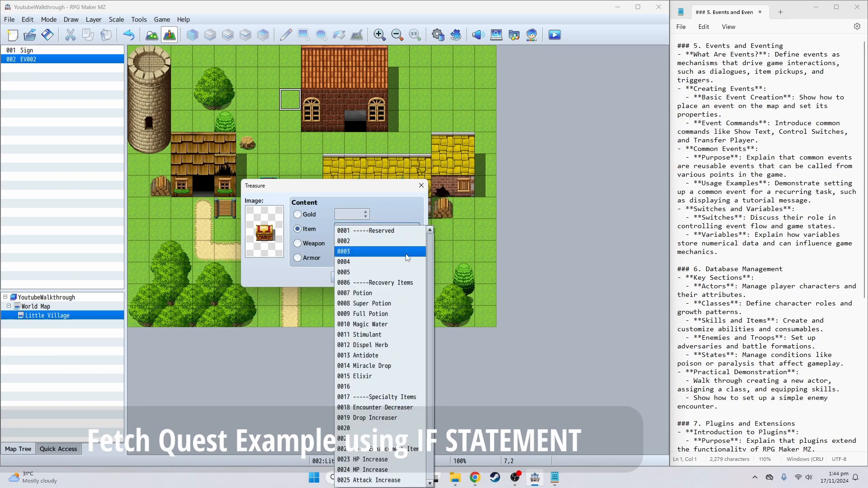
pyautogui.click(361, 293)
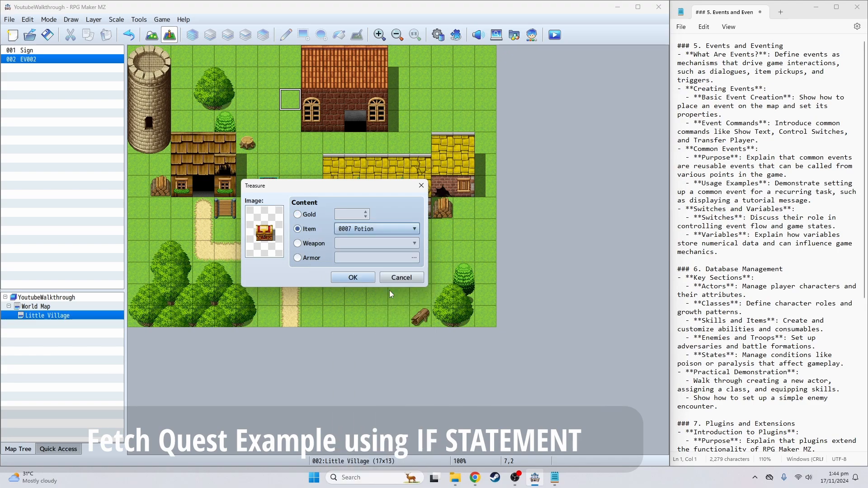
pyautogui.click(357, 278)
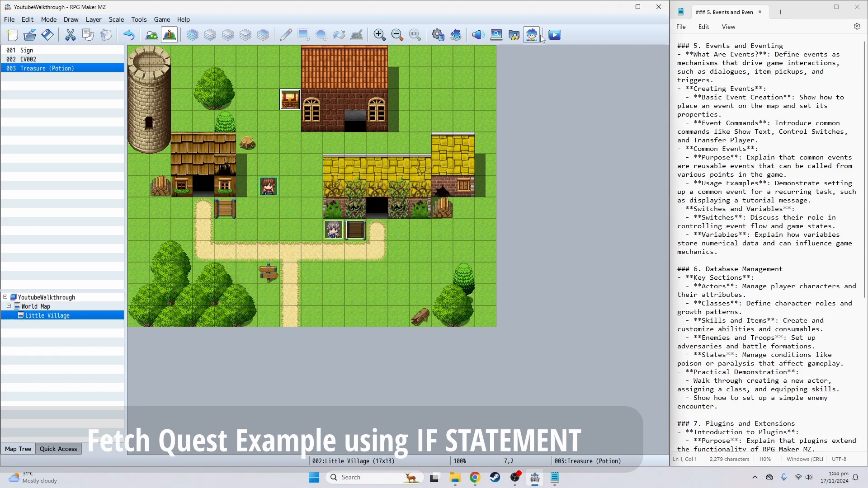
# - Start a playtest with a new game, walk the party up to the treasure chest, open it and dismiss the pickup message
pyautogui.click(554, 35)
pyautogui.click(312, 273)
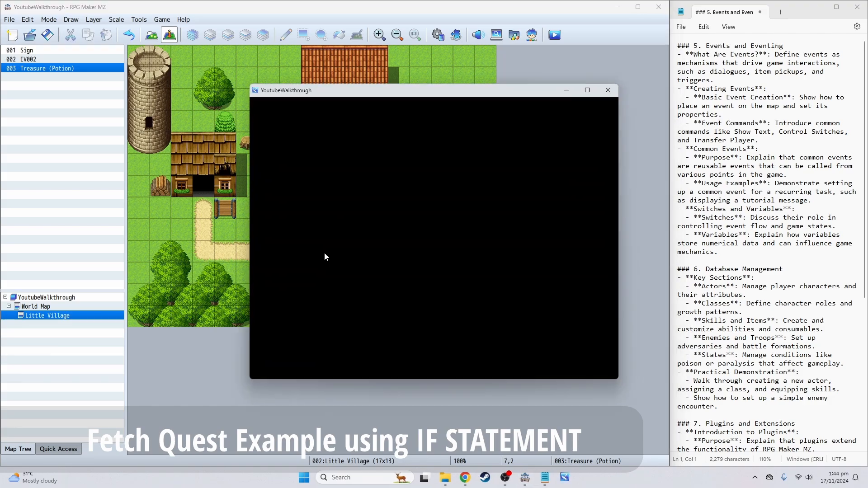
pyautogui.press('Down')
pyautogui.press('Return')
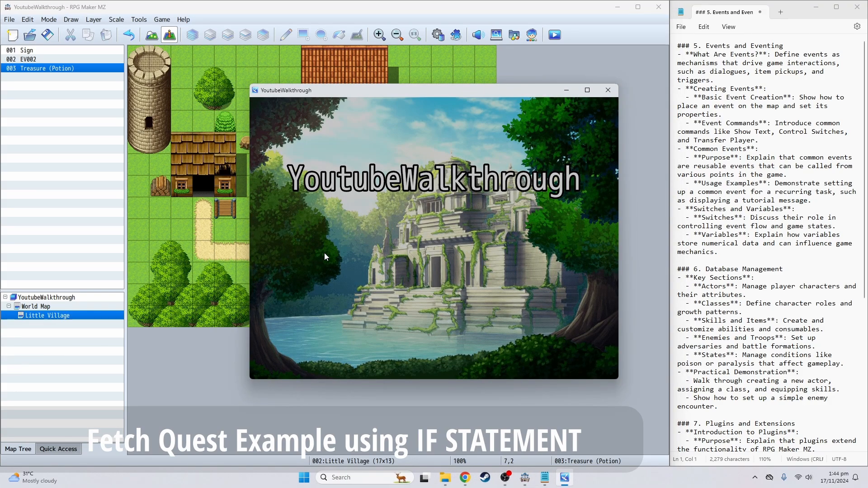
pyautogui.press('Up')
pyautogui.press('Up')
pyautogui.press('Up')
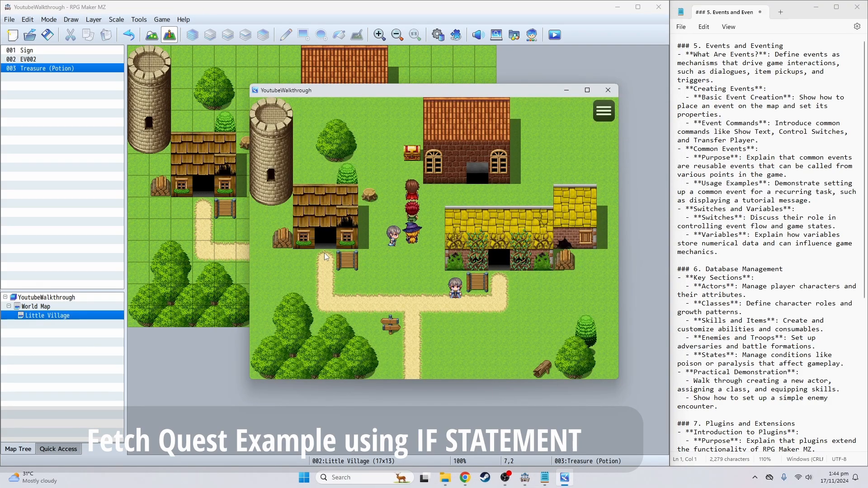
pyautogui.press('Return')
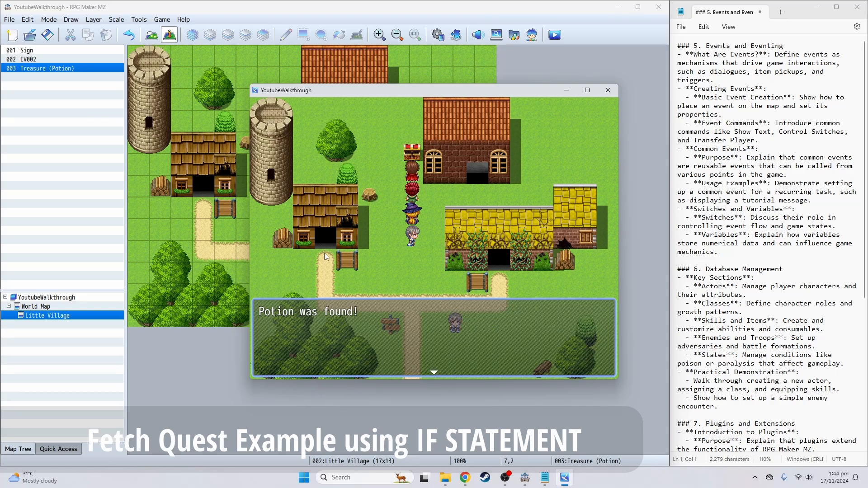
pyautogui.press('Return')
# - Check the party's item inventory for the Potion and browse the party members it can be used on
pyautogui.press('Escape')
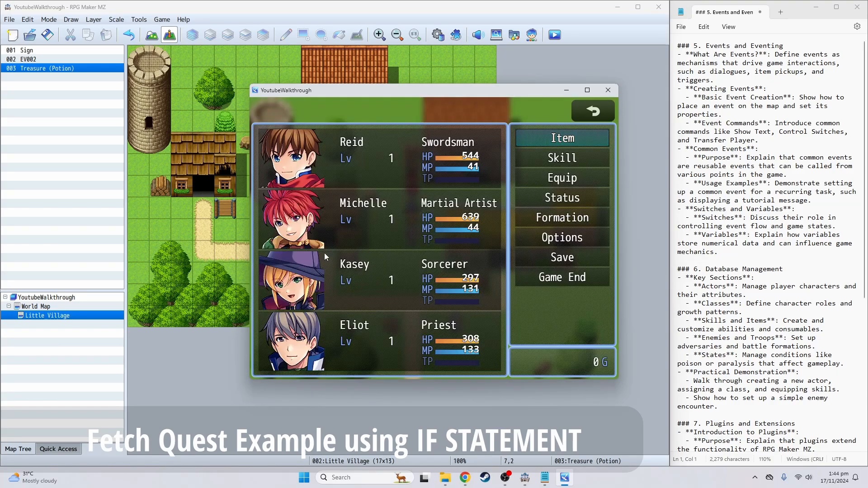
pyautogui.press('Return')
pyautogui.press('Return')
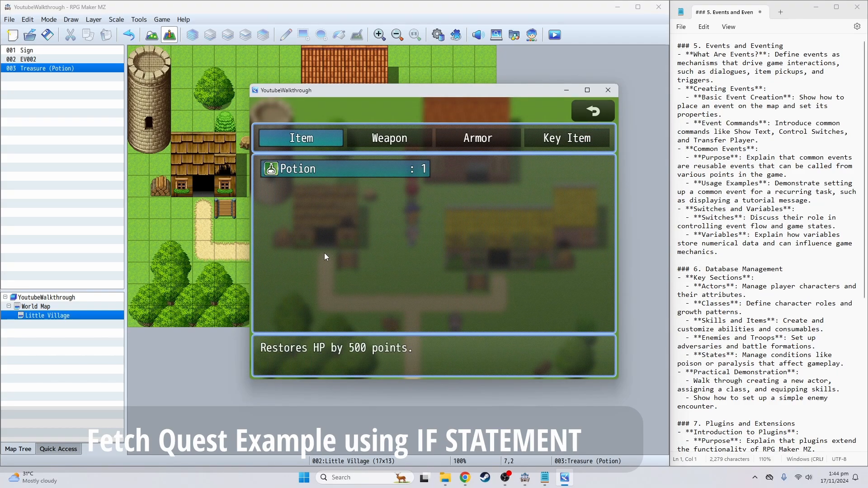
pyautogui.press('Return')
pyautogui.press('Escape')
pyautogui.press('Return')
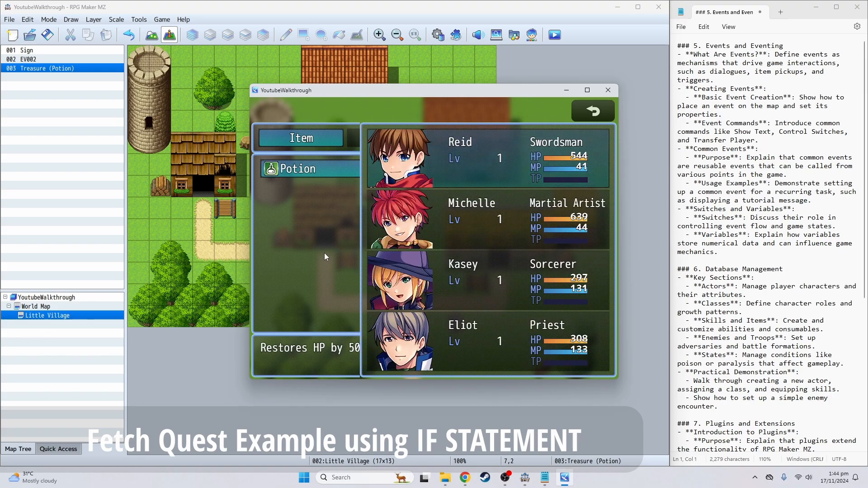
pyautogui.press('Down')
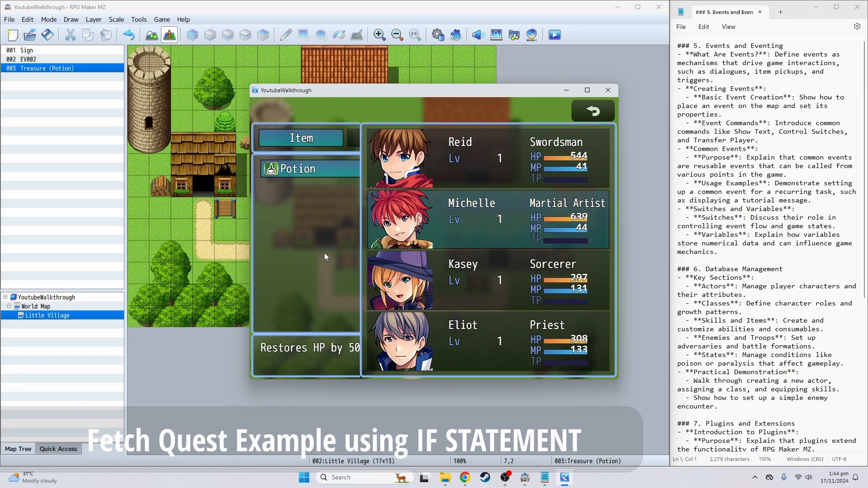
pyautogui.press('Down')
pyautogui.press('Down')
# - Back out of the party menu without using the Potion and end the playtest
pyautogui.press('Escape')
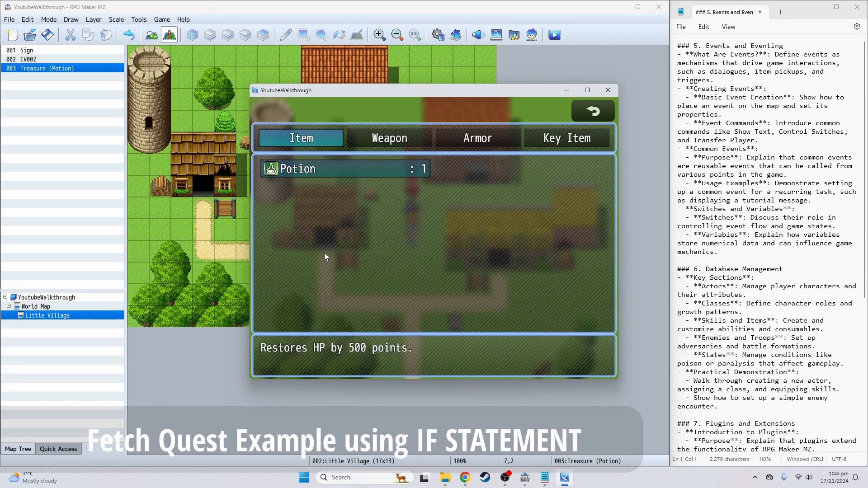
pyautogui.press('Escape')
pyautogui.press('Escape')
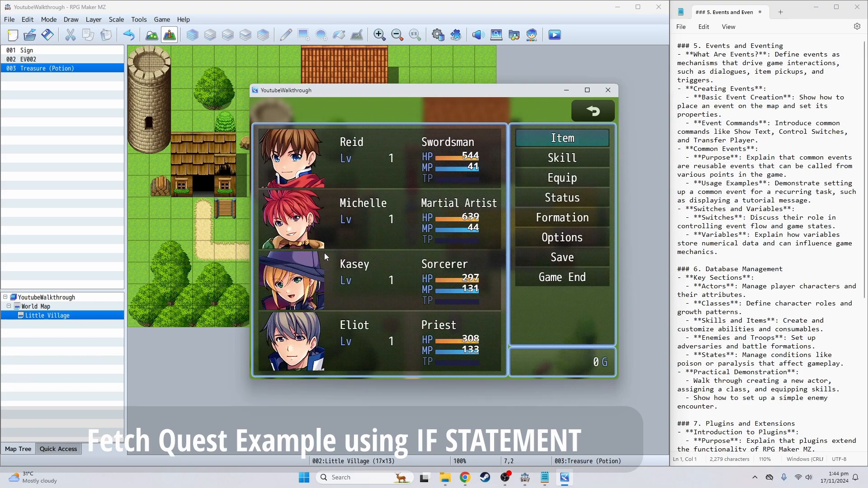
pyautogui.press('Escape')
pyautogui.click(608, 91)
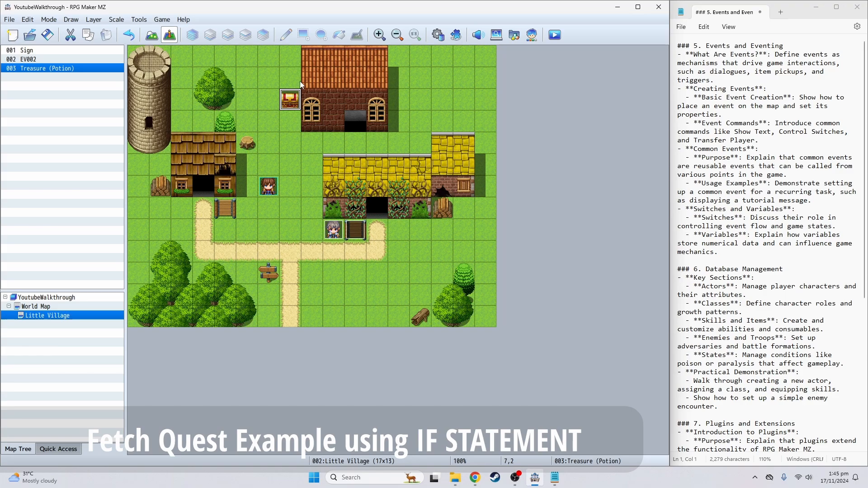
# - On page 2 of event EV002, add a Control Self Switch command setting C to ON after the Yes branch's message
pyautogui.doubleClick(333, 230)
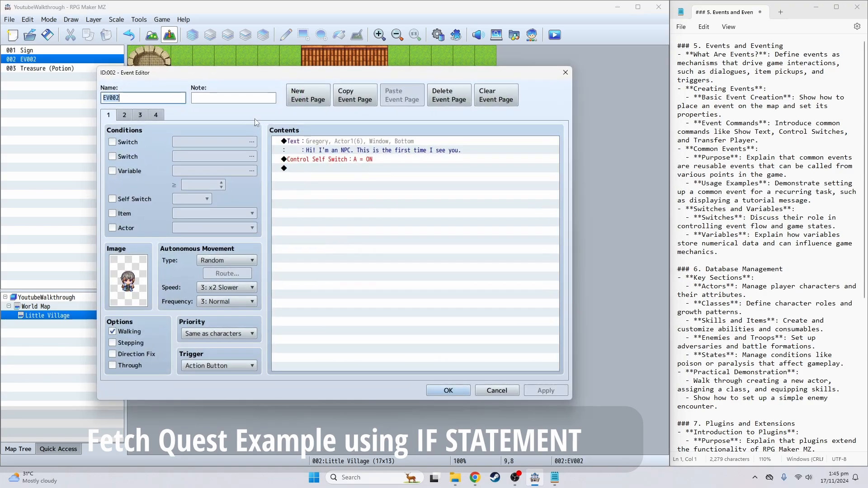
pyautogui.click(144, 116)
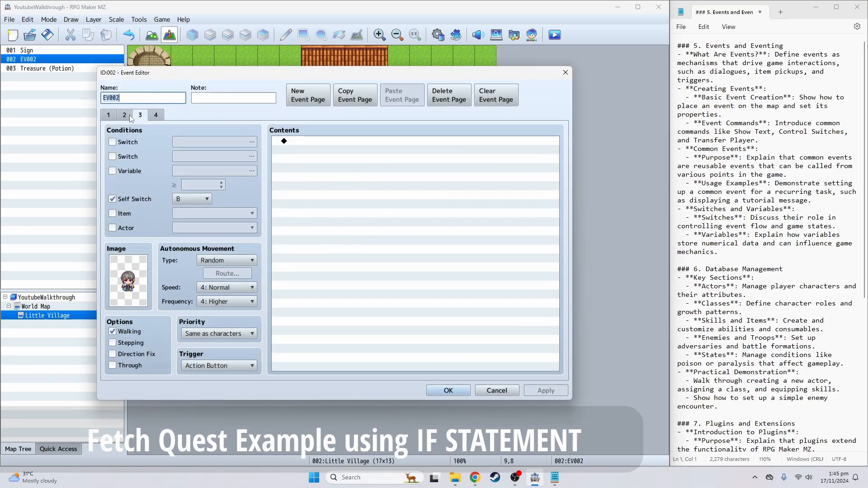
pyautogui.click(131, 119)
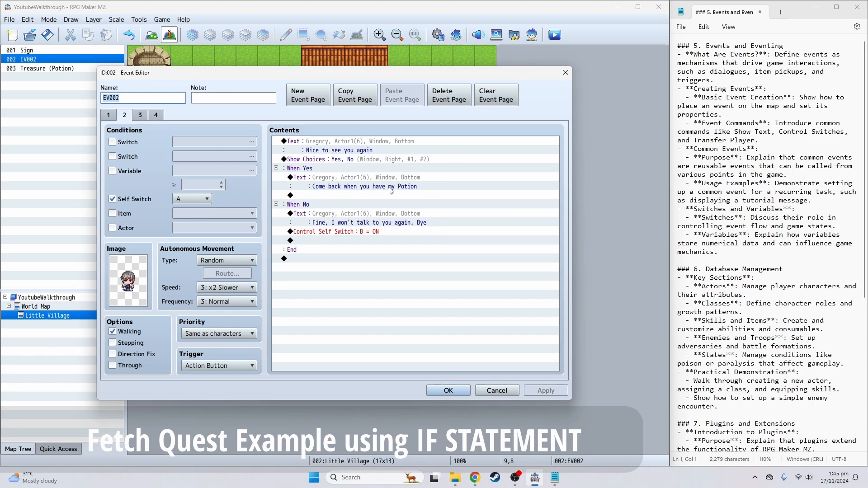
pyautogui.doubleClick(321, 197)
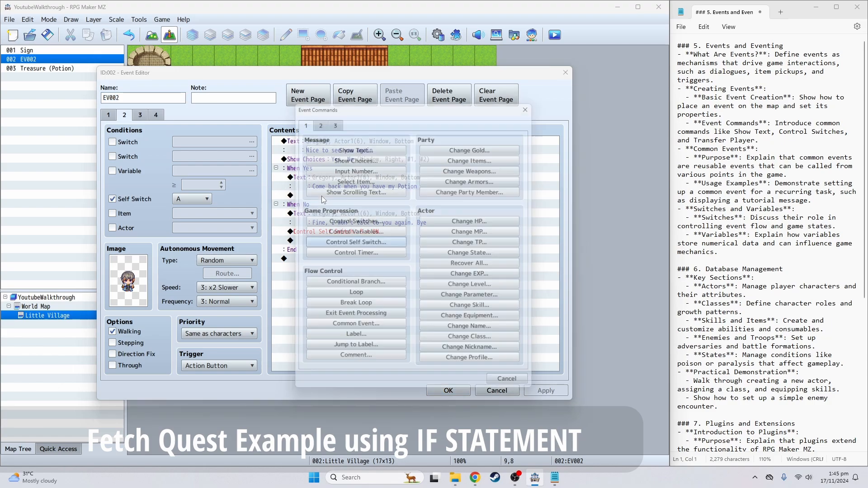
pyautogui.click(382, 242)
pyautogui.click(388, 236)
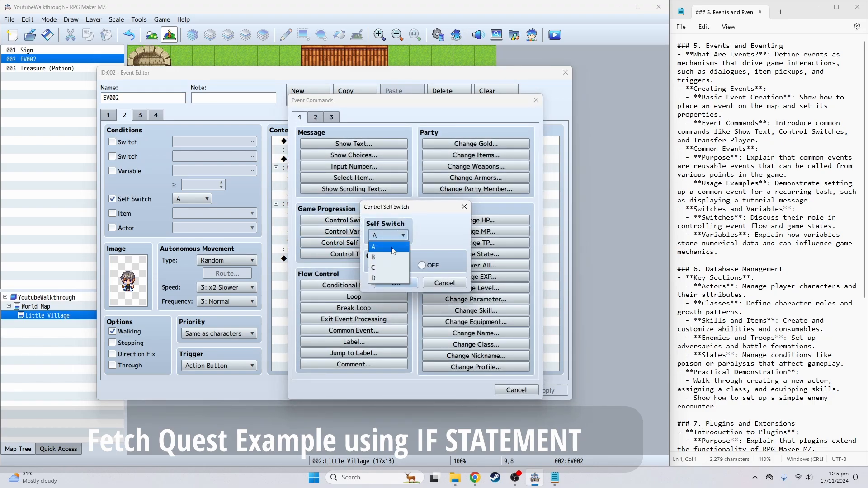
pyautogui.click(387, 264)
pyautogui.click(397, 283)
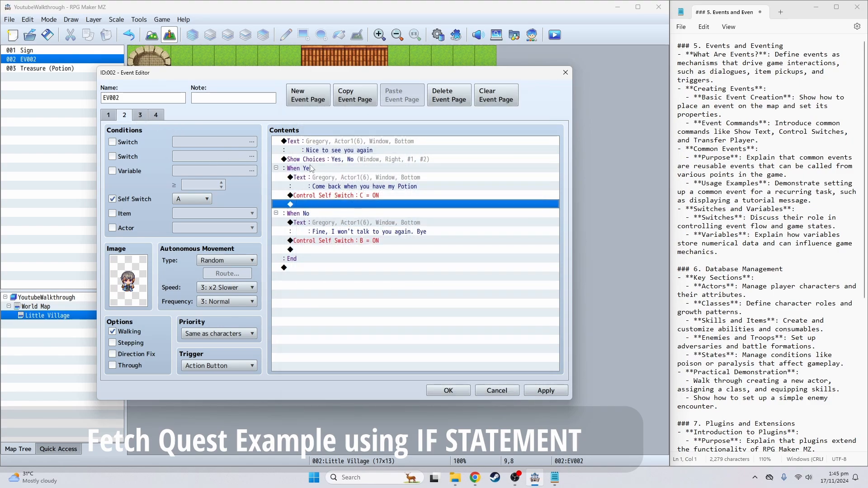
pyautogui.click(140, 115)
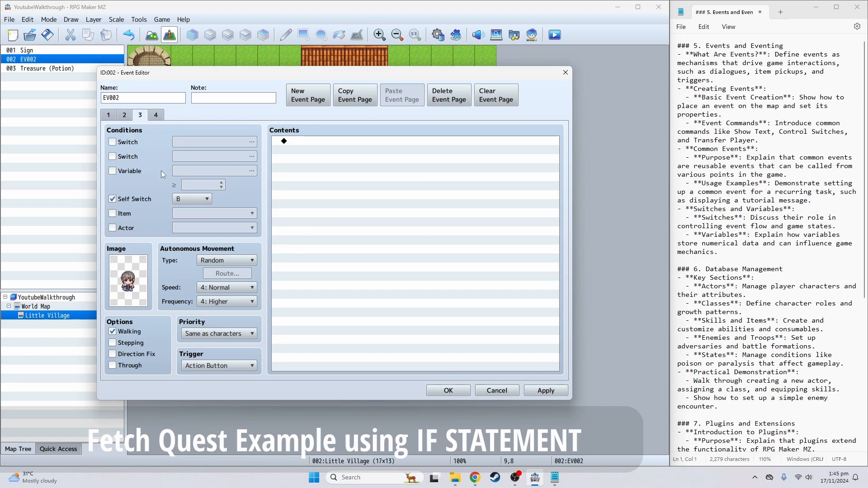
pyautogui.click(156, 115)
pyautogui.doubleClick(344, 142)
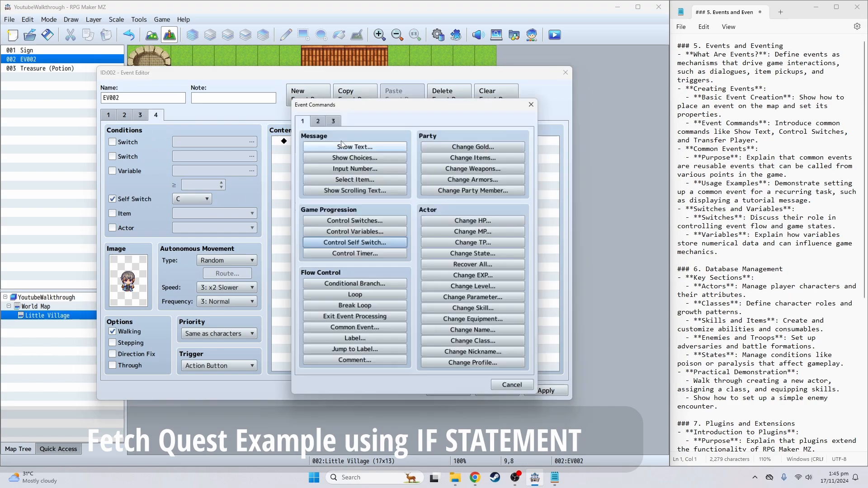
pyautogui.click(346, 144)
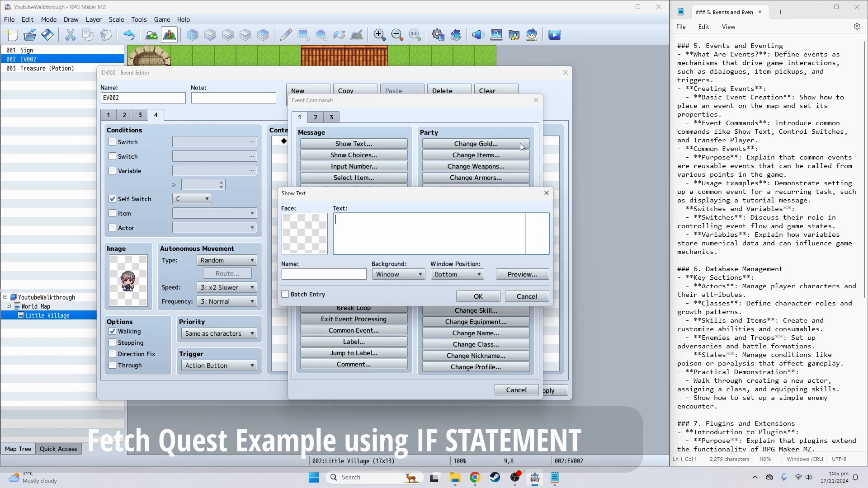
pyautogui.click(525, 295)
pyautogui.click(536, 100)
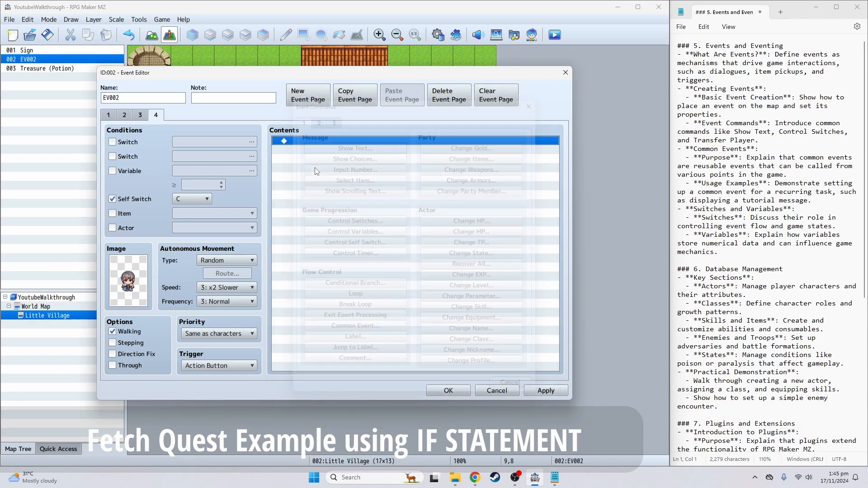
# - Copy the "Nice to see you again" message from page 2 into the empty contents of page 4
pyautogui.click(140, 115)
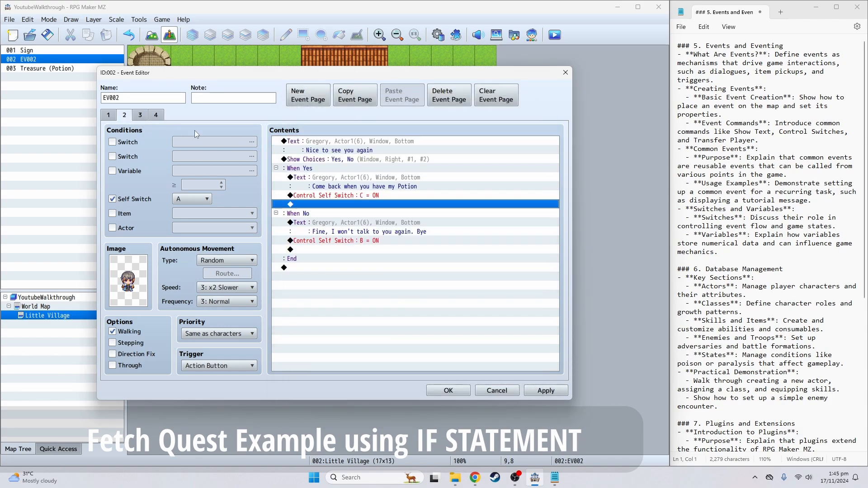
pyautogui.click(124, 115)
pyautogui.click(156, 116)
pyautogui.click(307, 142)
pyautogui.hotkey('ctrl', 'v')
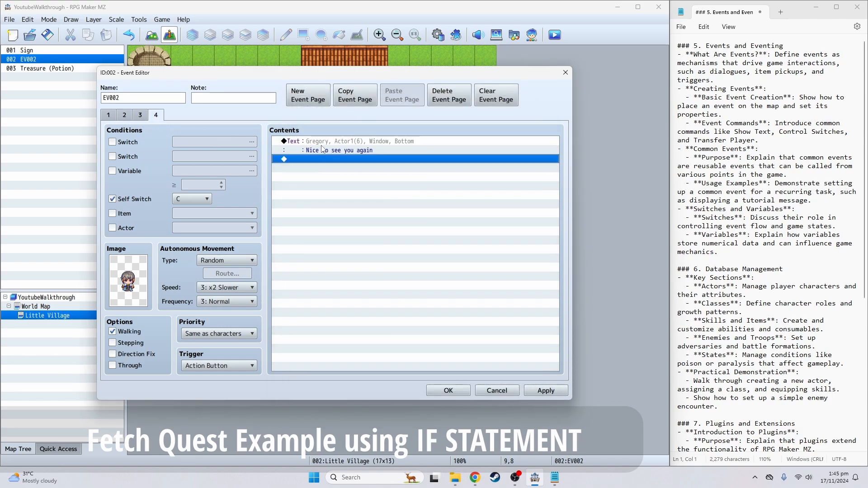
# - Change the message text on page 4 to "Did you get my potion yet?"
pyautogui.click(330, 150)
pyautogui.doubleClick(331, 150)
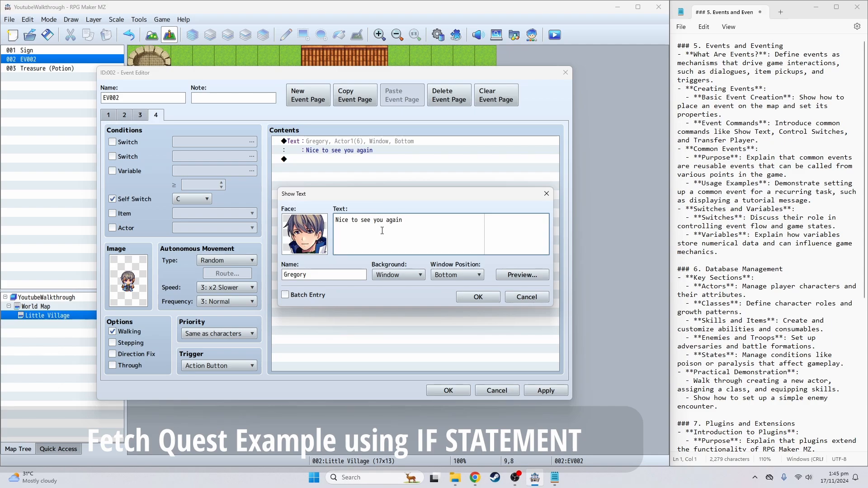
pyautogui.hotkey('ctrl', 'a')
pyautogui.write('Did you get my pi')
pyautogui.press('BackSpace')
pyautogui.write('otion yet?')
pyautogui.click(488, 296)
# - Below the page 4 message, add a Conditional Branch that checks whether the party has item 0007 Potion, without an Else branch
pyautogui.click(384, 161)
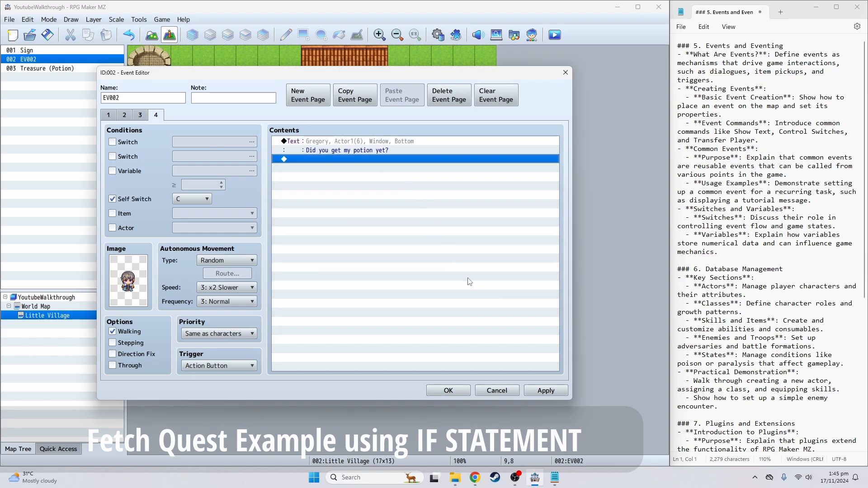
pyautogui.doubleClick(317, 158)
pyautogui.click(516, 389)
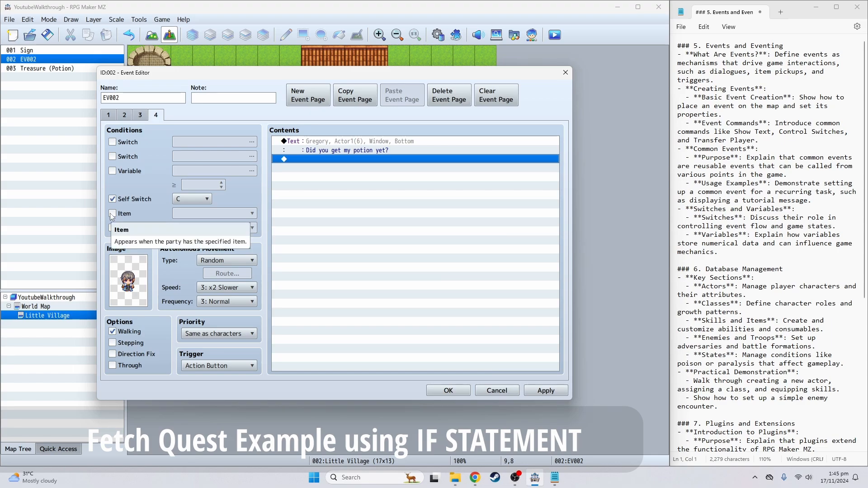
pyautogui.doubleClick(311, 162)
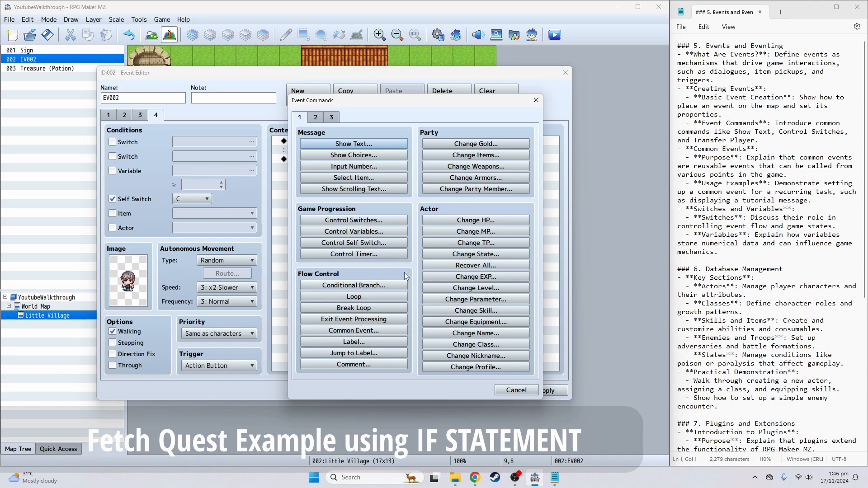
pyautogui.click(388, 286)
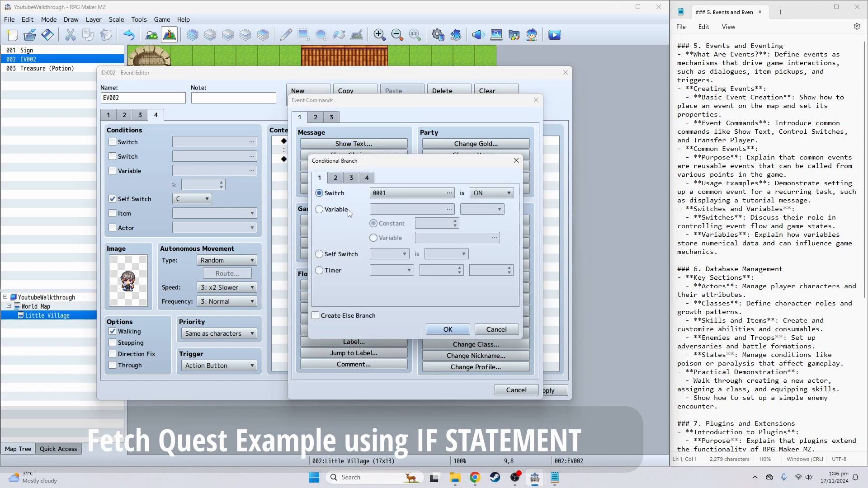
pyautogui.click(337, 179)
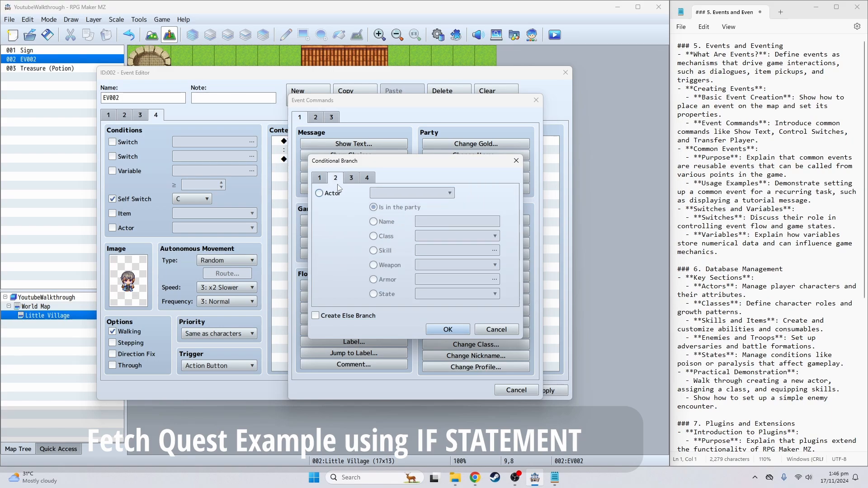
pyautogui.click(350, 180)
pyautogui.click(365, 181)
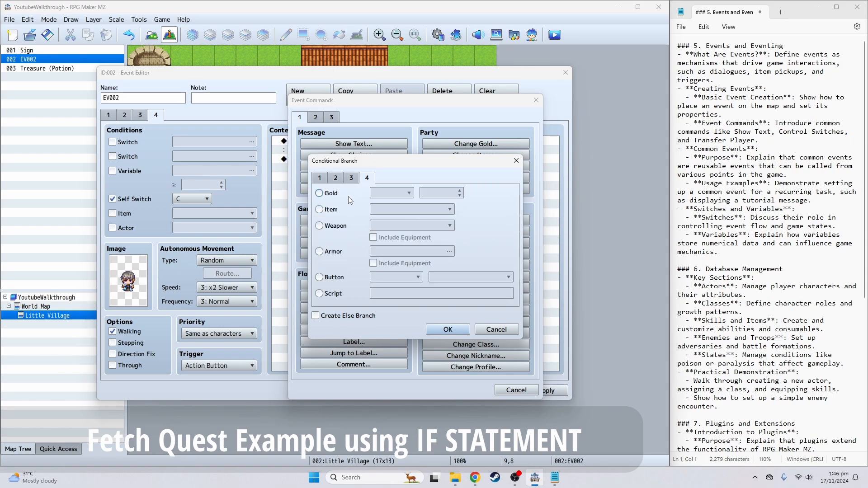
pyautogui.click(333, 210)
pyautogui.click(445, 209)
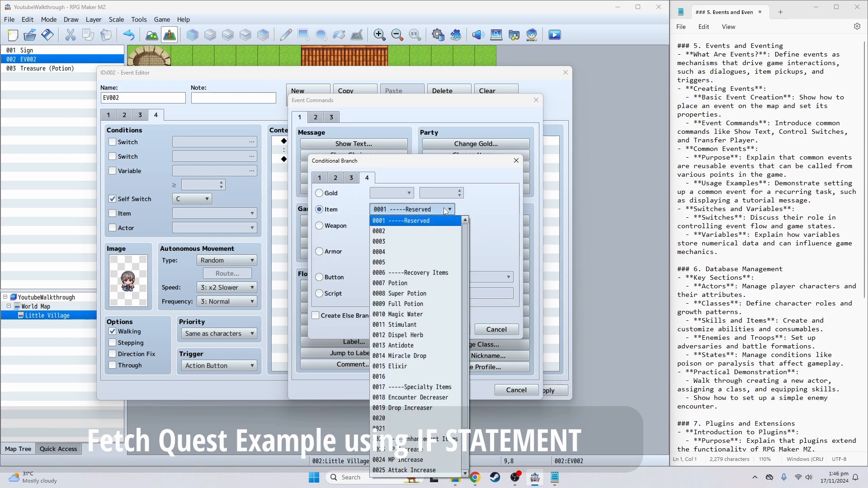
pyautogui.click(419, 282)
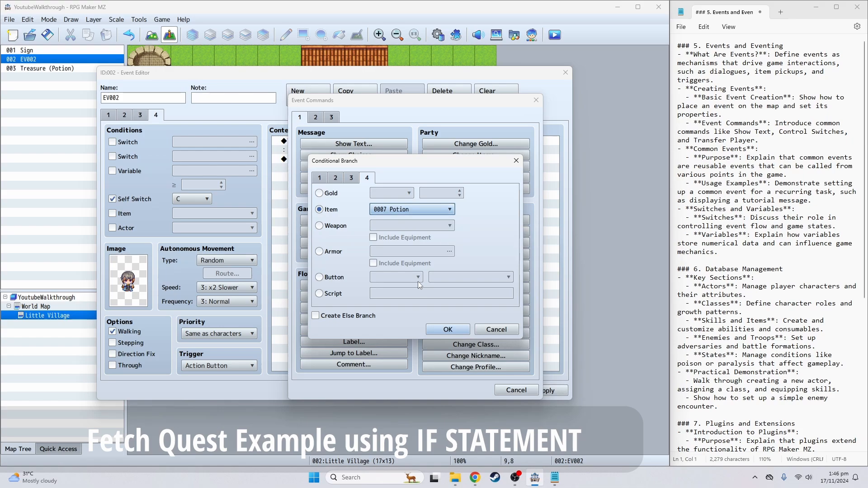
pyautogui.click(445, 331)
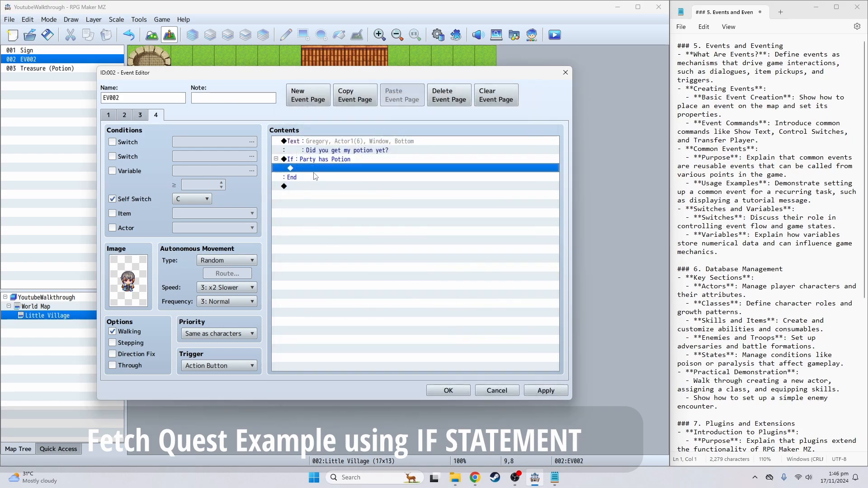
# - Duplicate the "Did you get my potion yet?" message inside the branch for having the Potion
pyautogui.click(335, 142)
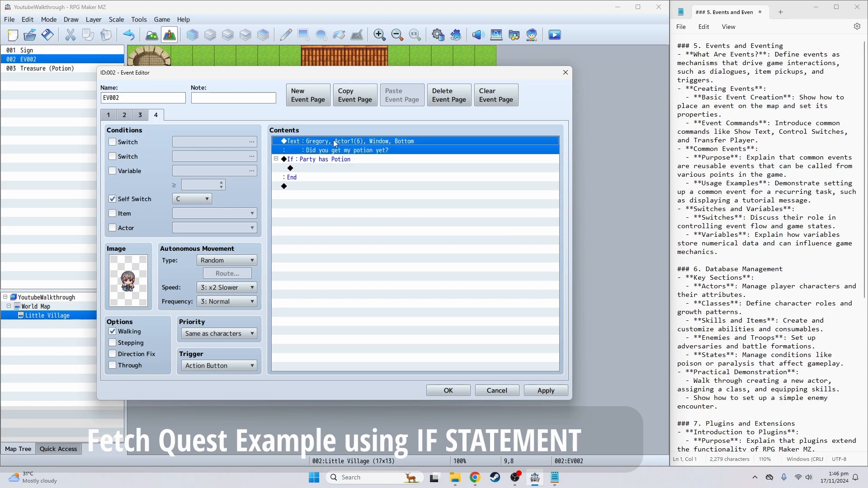
pyautogui.hotkey('ctrl', 'c')
pyautogui.click(319, 168)
pyautogui.hotkey('ctrl', 'v')
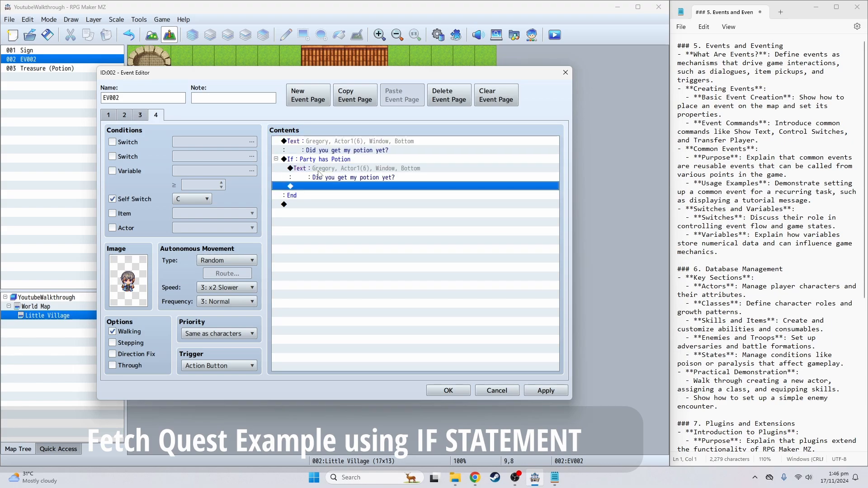
# - Change the message inside the Potion branch to "Yay, you brough my potion! Here's your reward"
pyautogui.doubleClick(353, 172)
pyautogui.tripleClick(379, 217)
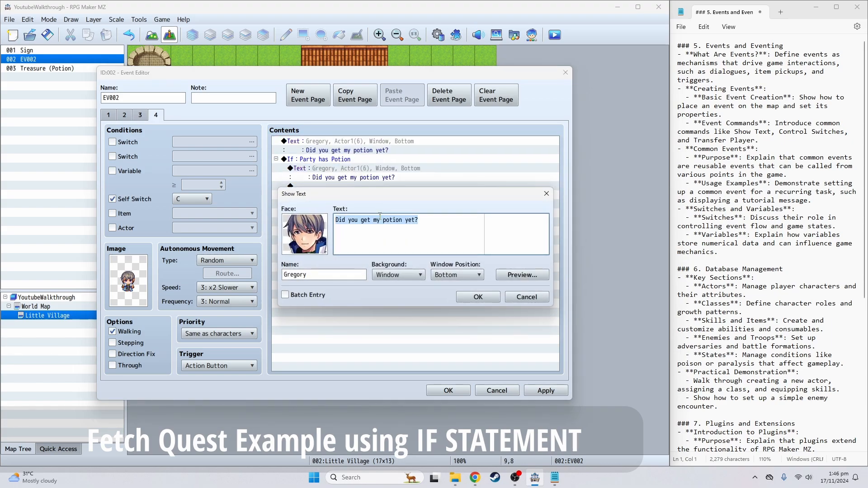
pyautogui.write('Yay, yo')
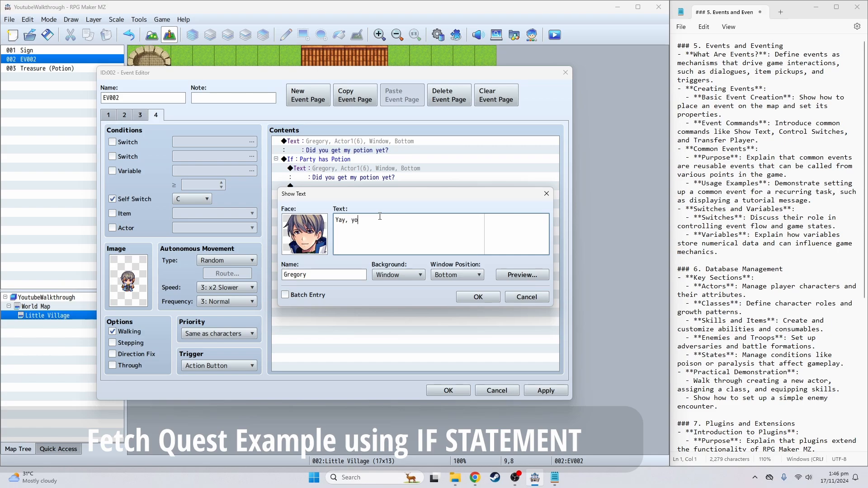
pyautogui.write("u brough my potion! Here's your reward")
pyautogui.click(466, 296)
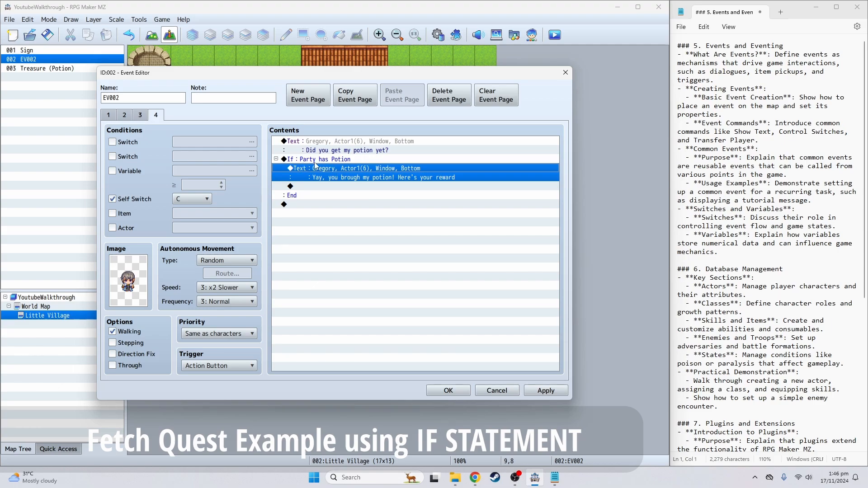
# - Below the reward message inside the branch, add a Change Gold command that increases the party's gold by 10
pyautogui.click(323, 189)
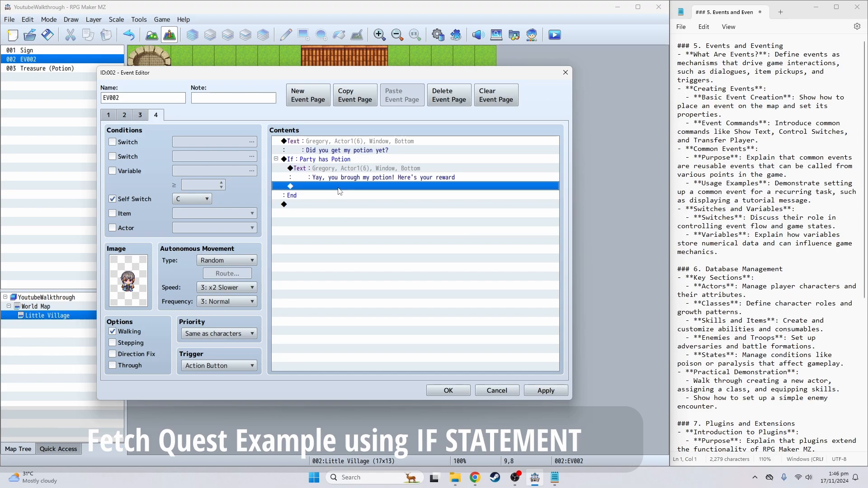
pyautogui.doubleClick(340, 186)
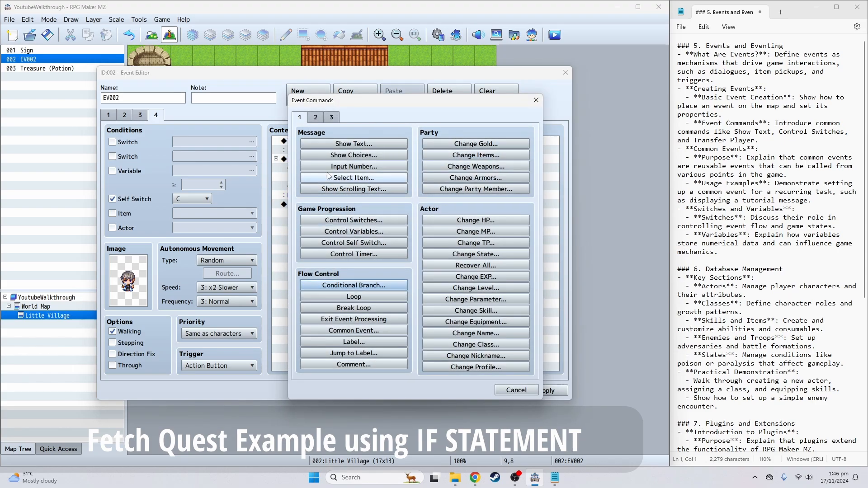
pyautogui.click(475, 145)
pyautogui.click(427, 256)
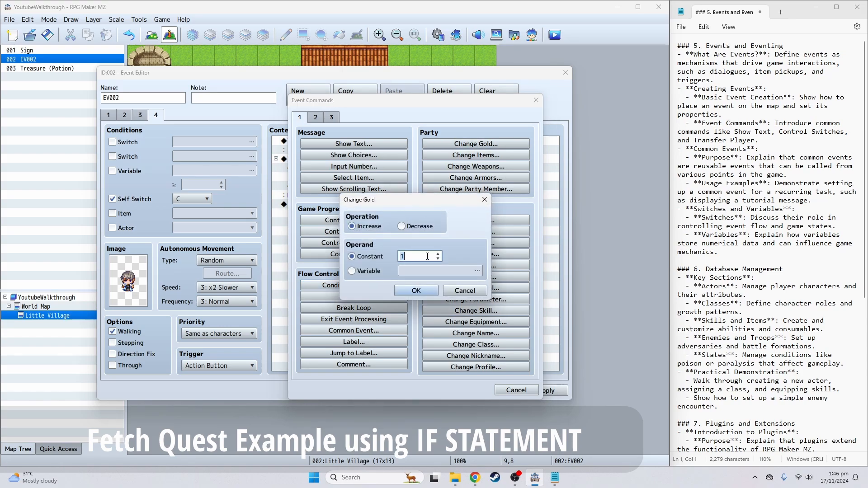
pyautogui.click(417, 291)
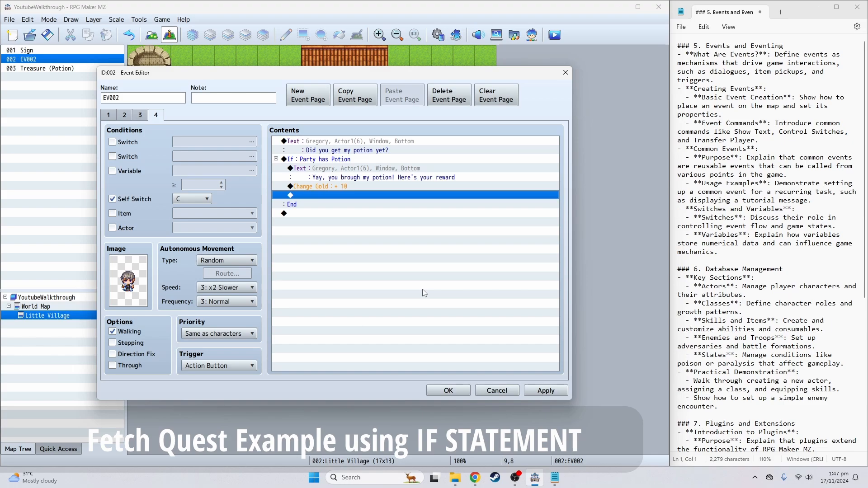
# - Below the gold reward, add a Change Items command that decreases 0007 Potion by 1, and apply and close the event
pyautogui.doubleClick(328, 196)
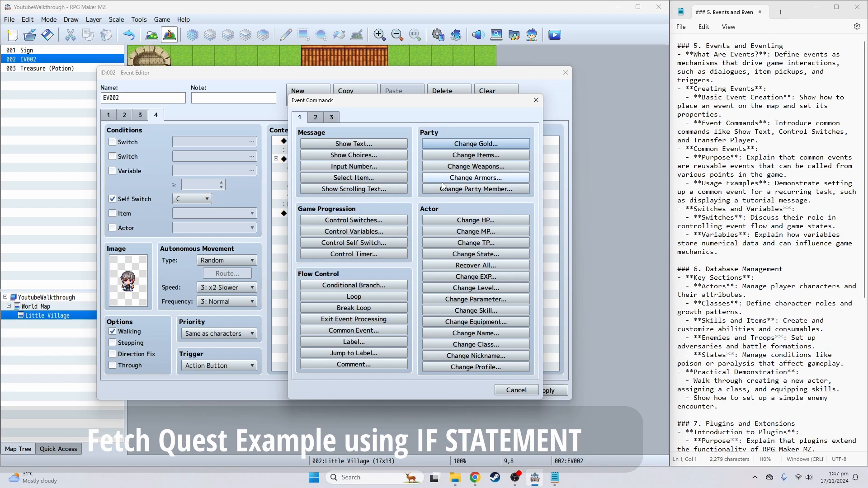
pyautogui.click(506, 156)
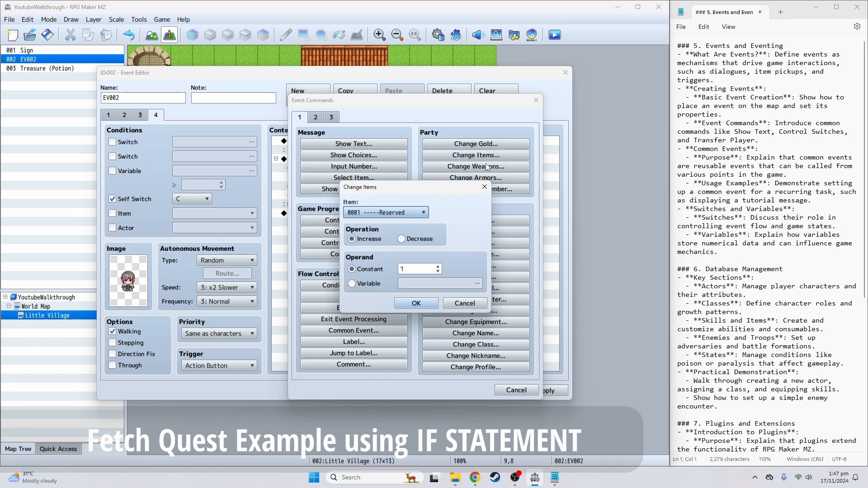
pyautogui.click(410, 212)
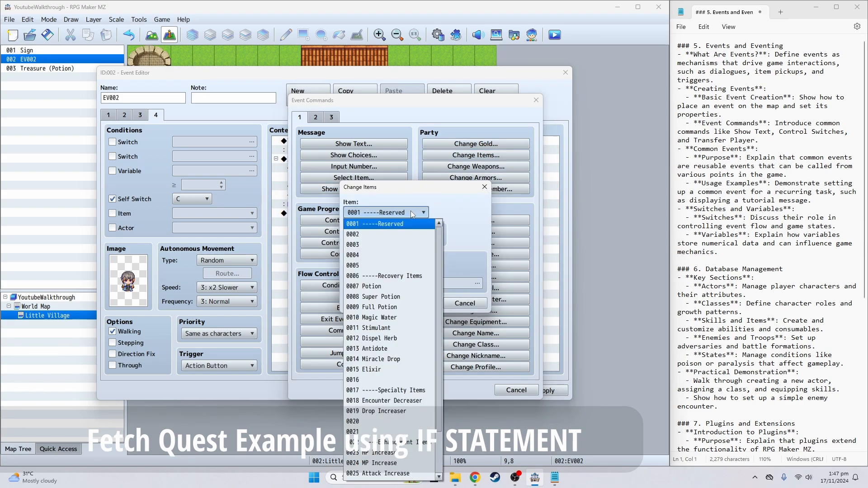
pyautogui.click(395, 286)
pyautogui.click(401, 239)
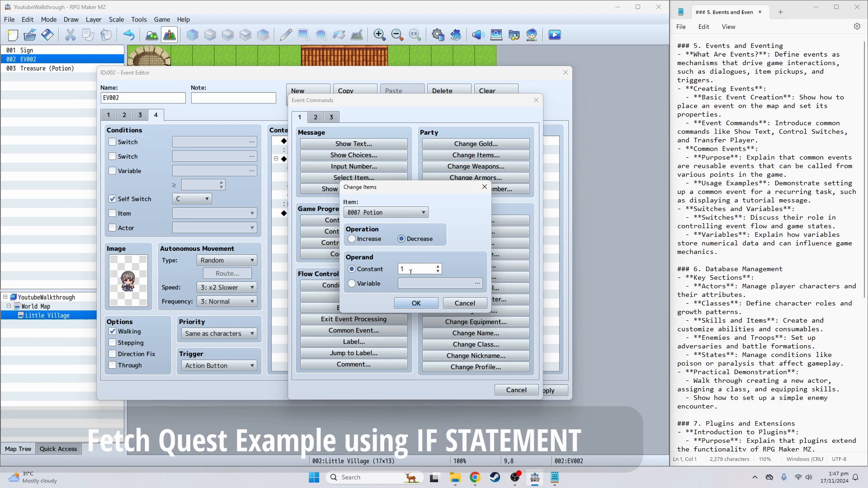
pyautogui.click(410, 302)
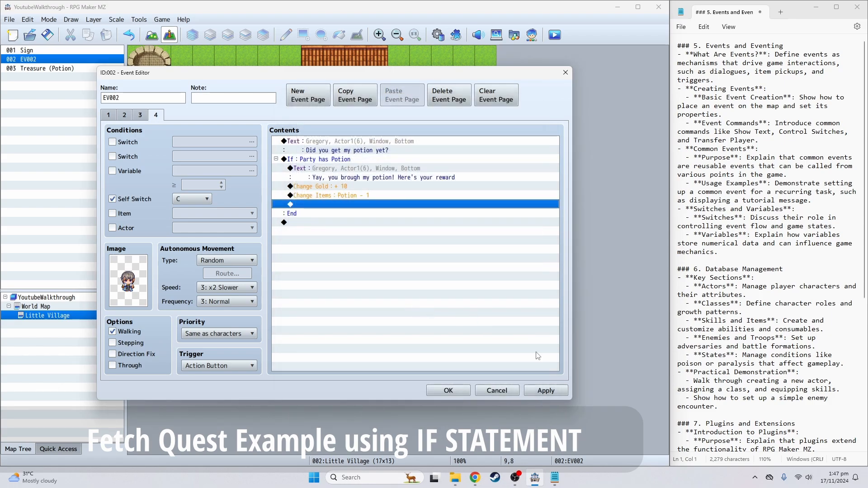
pyautogui.click(544, 391)
pyautogui.click(456, 392)
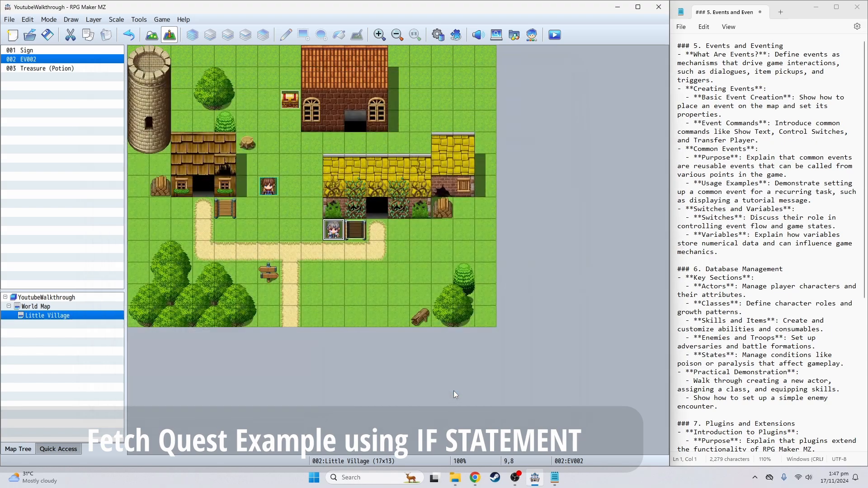
# - Launch a playtest of the project and start a new game
pyautogui.click(554, 35)
pyautogui.click(340, 252)
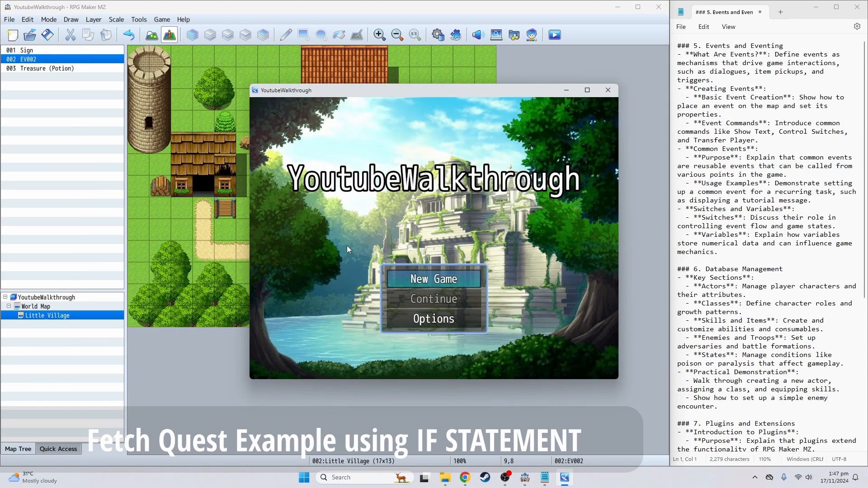
pyautogui.press('Up')
pyautogui.press('Return')
pyautogui.press('Escape')
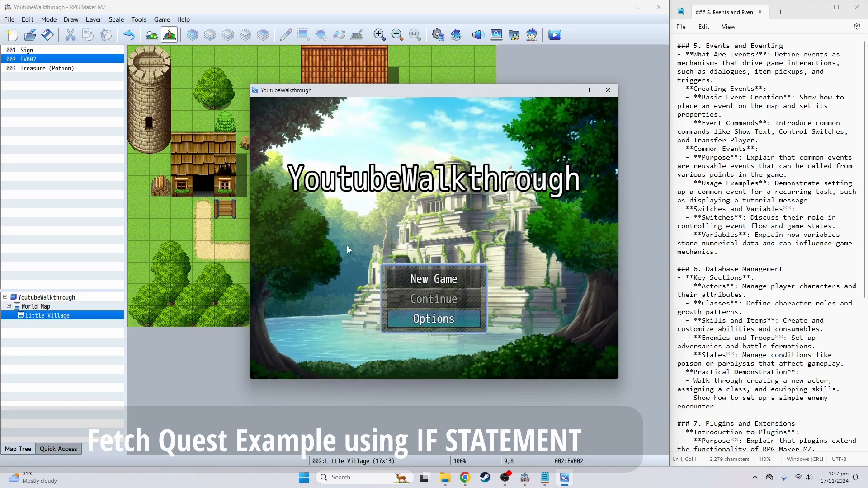
pyautogui.press('Up')
pyautogui.press('Up')
pyautogui.press('Return')
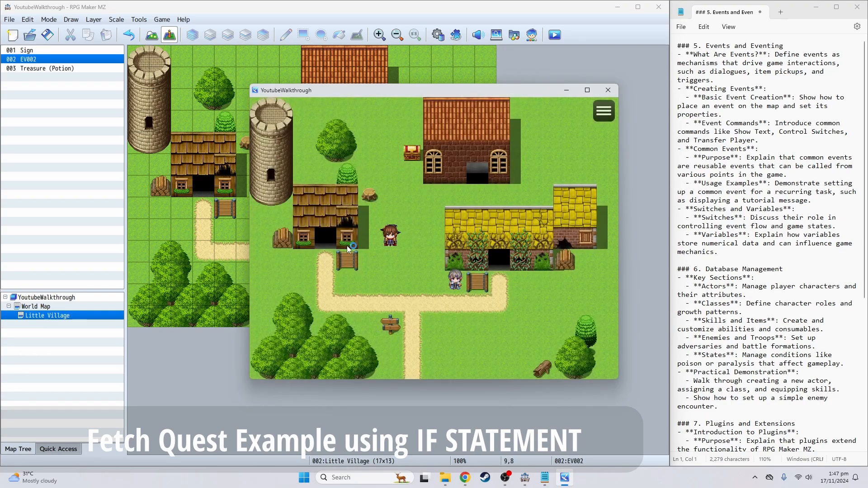
# - Walk to the village NPC, talk through the introduction and answer Yes to the choice
pyautogui.press('Right')
pyautogui.press('Down')
pyautogui.press('Return')
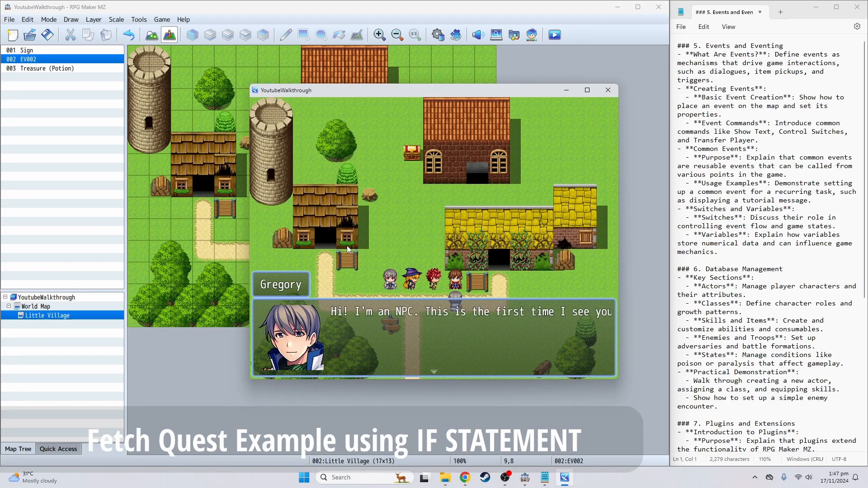
pyautogui.press('Return')
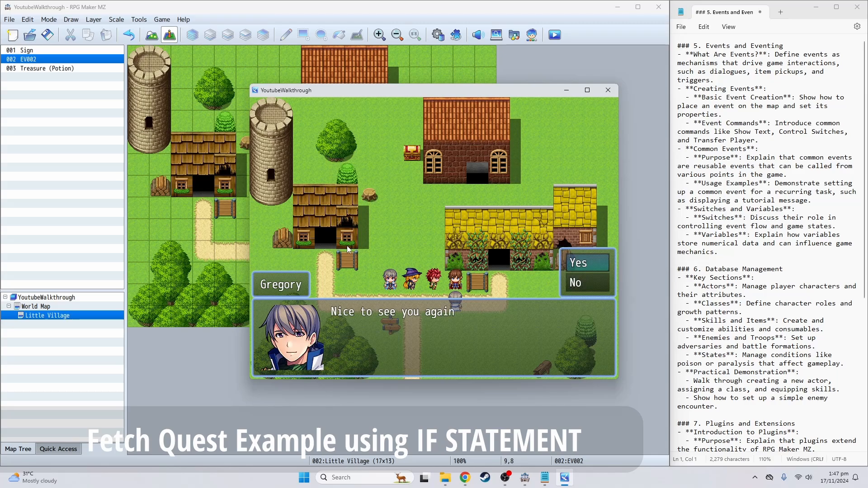
pyautogui.press('Return')
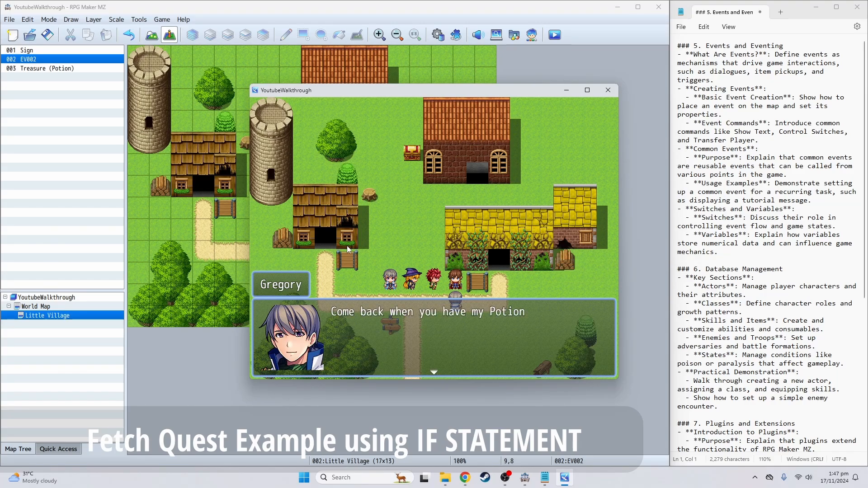
pyautogui.press('Return')
# - Talk to the NPC again without the Potion to test the "Did you get my potion yet?" dialogue
pyautogui.press('Left')
pyautogui.press('Down')
pyautogui.press('Right')
pyautogui.press('Return')
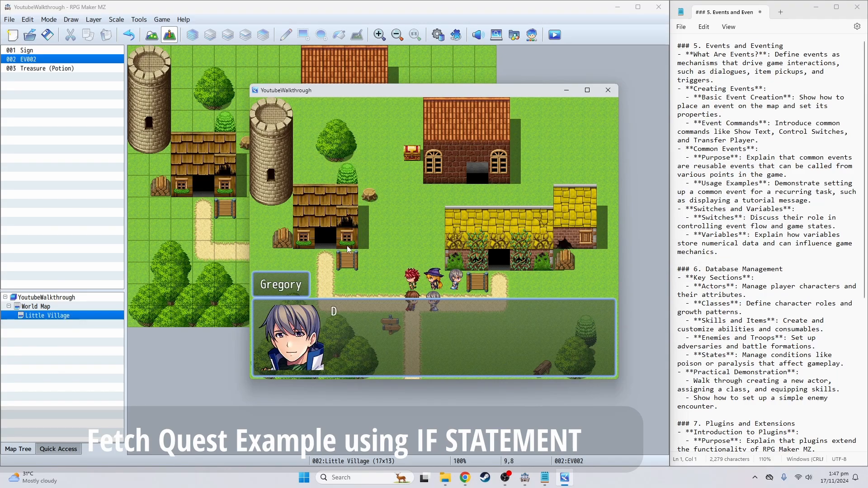
pyautogui.press('Return')
pyautogui.press('Return')
pyautogui.press('Return')
pyautogui.press('Return')
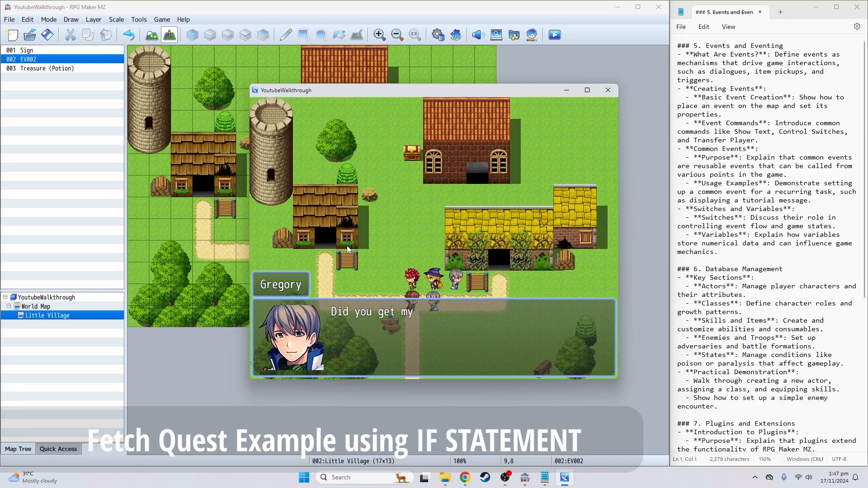
pyautogui.press('Return')
# - Walk up to the treasure chest beside the red-roofed house and open it to collect its contents
pyautogui.press('Left')
pyautogui.press('Up')
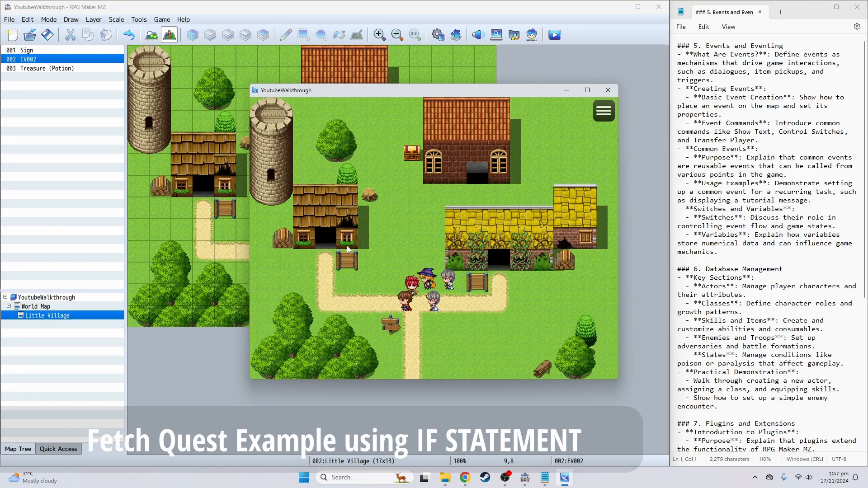
pyautogui.press('Right')
pyautogui.press('Up')
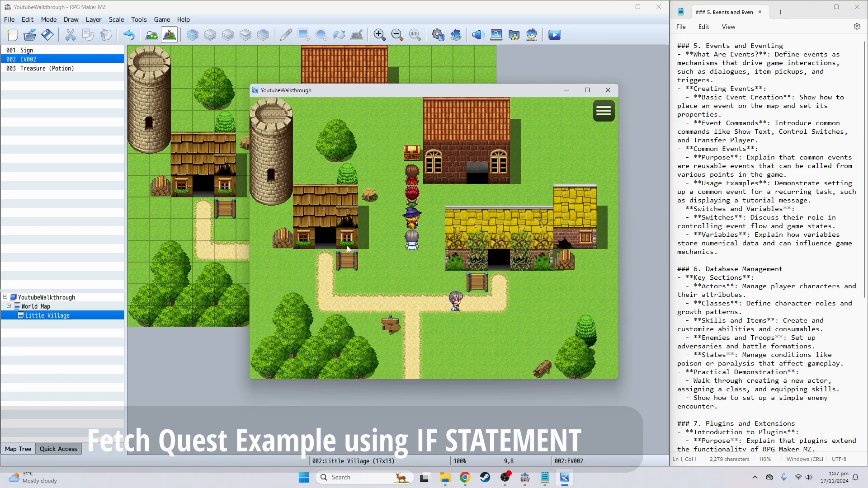
pyautogui.press('Return')
pyautogui.press('Return')
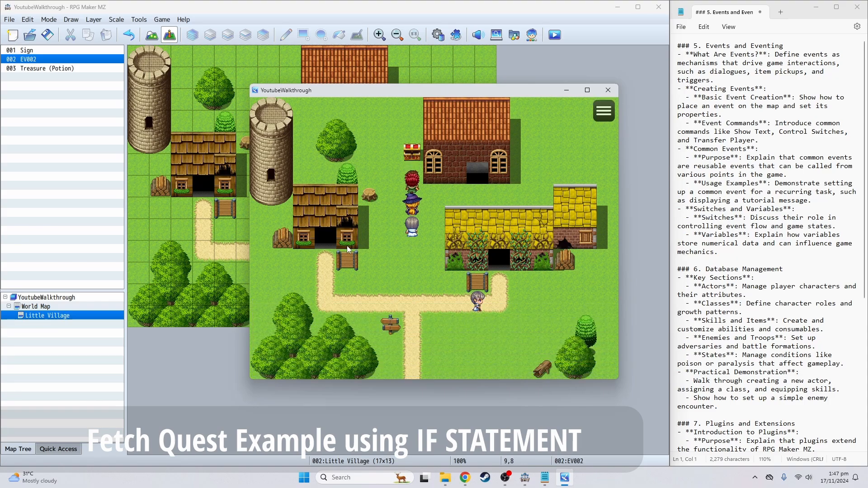
# - Look at the party's items in the in-game menu and return to the map
pyautogui.press('Escape')
pyautogui.press('Return')
pyautogui.press('Escape')
pyautogui.press('Escape')
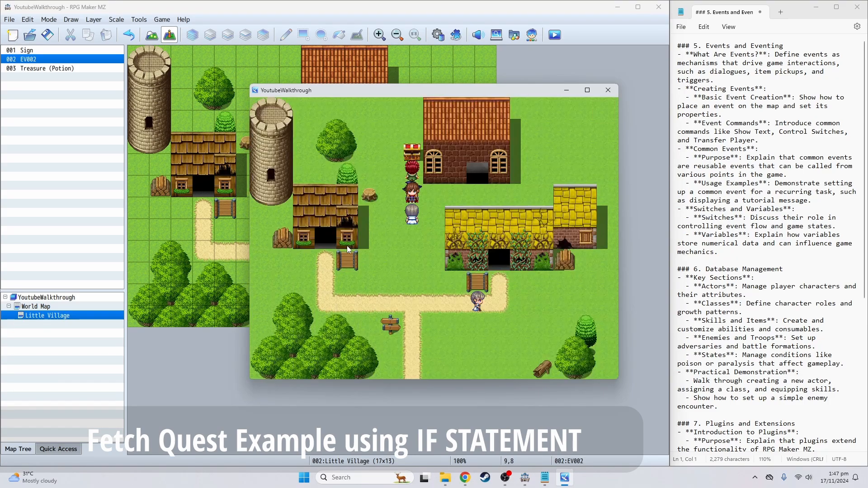
# - Walk back to the NPC on the path and talk through the dialogue to hand over the Potion
pyautogui.press('Down')
pyautogui.press('Down')
pyautogui.press('Down')
pyautogui.press('Down')
pyautogui.press('Down')
pyautogui.press('Down')
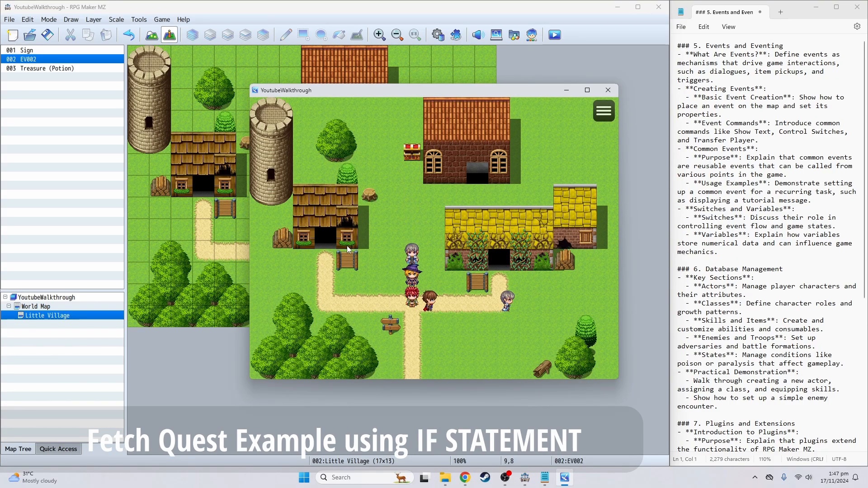
pyautogui.press('Right')
pyautogui.press('Right')
pyautogui.press('Right')
pyautogui.press('Right')
pyautogui.press('Return')
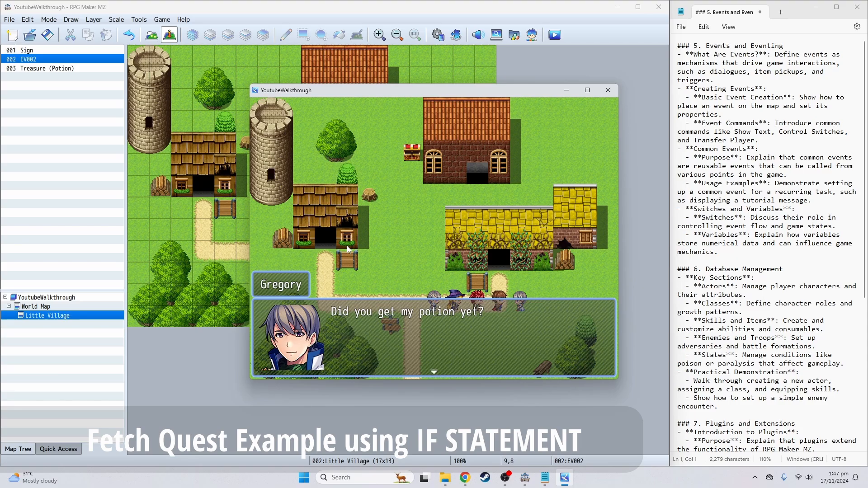
pyautogui.press('Return')
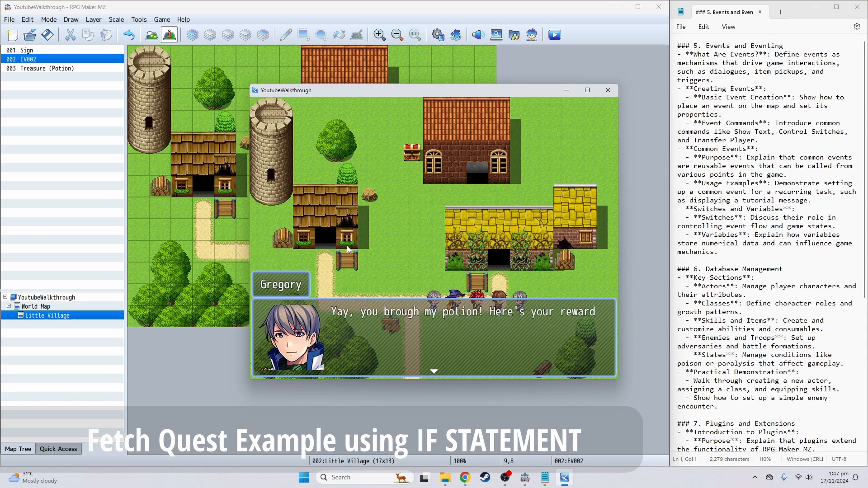
pyautogui.press('Return')
# - Check the party's gold and item inventory in the in-game menu, and return to the map
pyautogui.press('Escape')
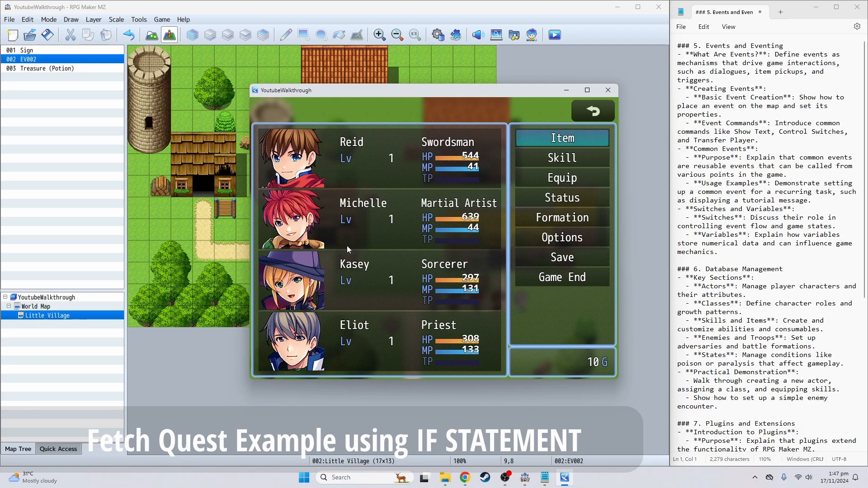
pyautogui.press('Return')
pyautogui.press('Right')
pyautogui.press('Right')
pyautogui.press('Escape')
pyautogui.press('Down')
pyautogui.press('Down')
pyautogui.press('Down')
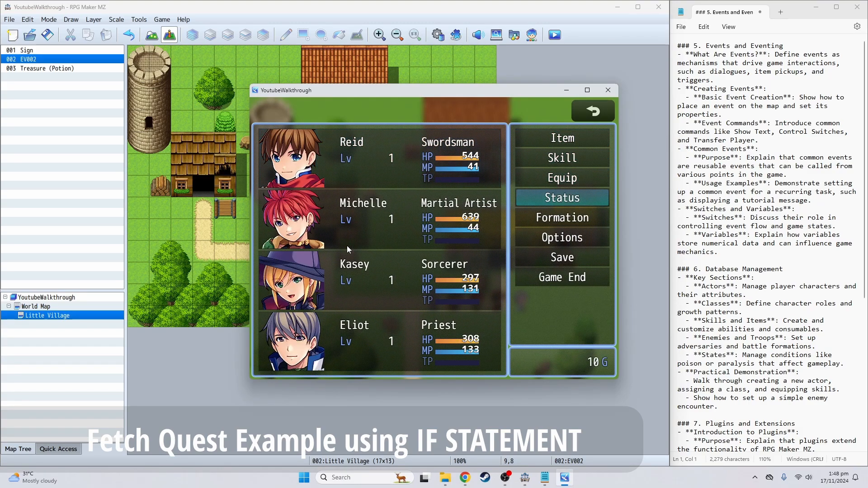
pyautogui.press('Down')
pyautogui.press('Down')
pyautogui.press('Down')
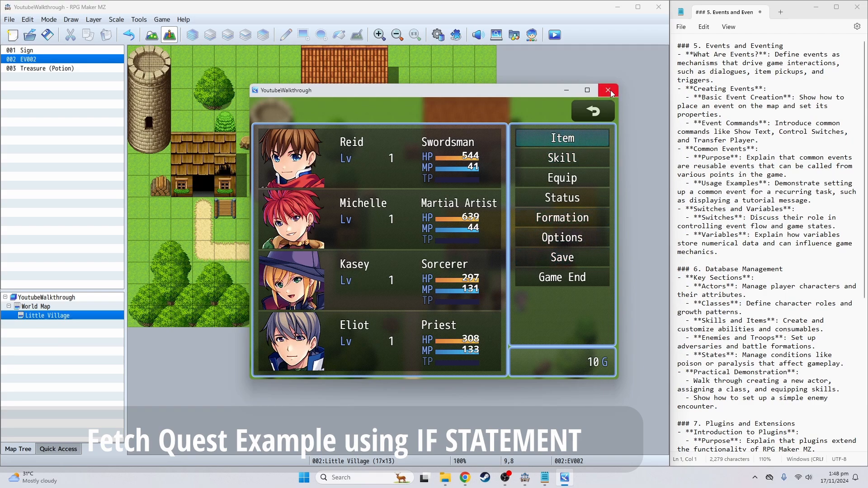
pyautogui.press('Up')
pyautogui.click(593, 111)
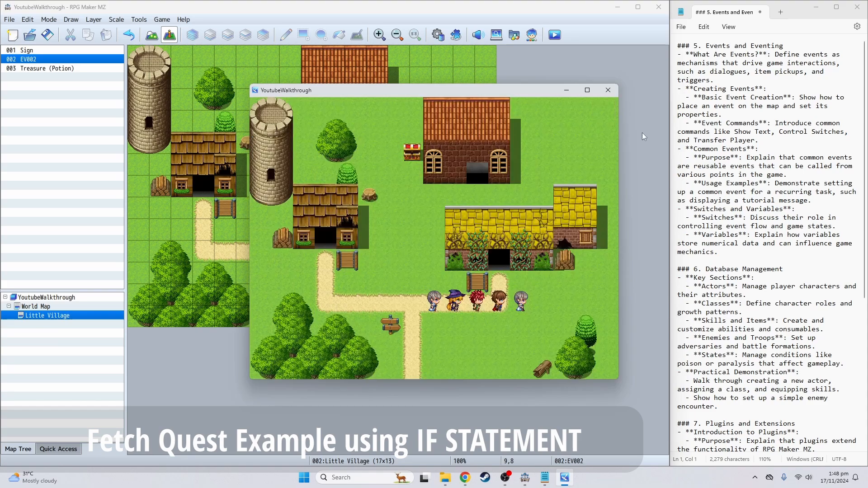
# - Catch up with the NPC and talk to him once more to test the dialogue after the Potion has been handed over
pyautogui.press('Left')
pyautogui.press('Left')
pyautogui.press('Down')
pyautogui.press('Right')
pyautogui.press('Right')
pyautogui.press('Right')
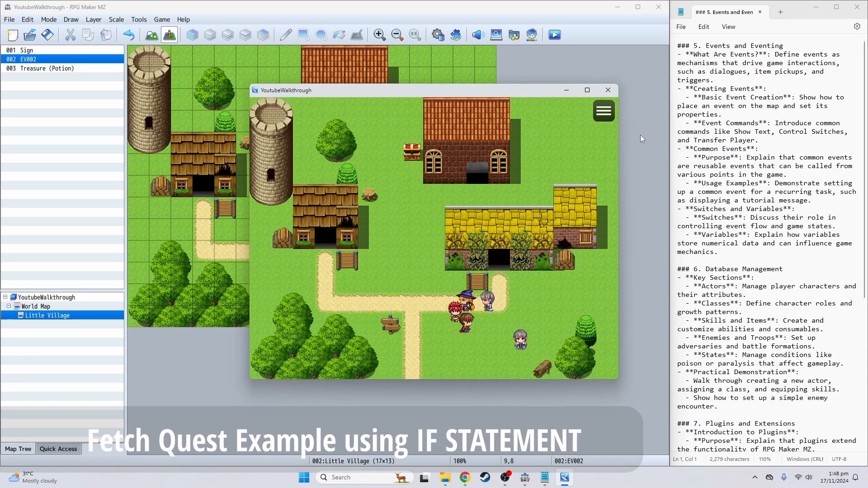
pyautogui.press('Down')
pyautogui.press('Return')
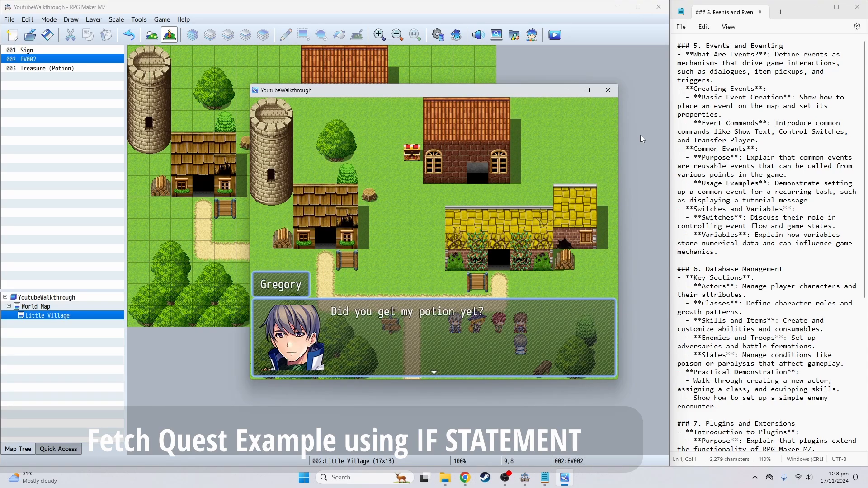
pyautogui.press('Return')
pyautogui.press('Return')
pyautogui.press('Return')
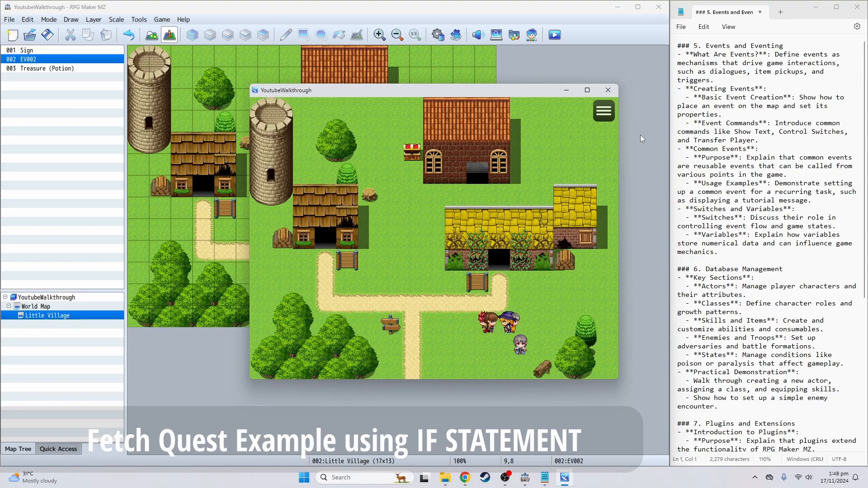
# - Close the playtest, reopen the NPC's event and review page 3 and the quest commands on page 4
pyautogui.click(608, 90)
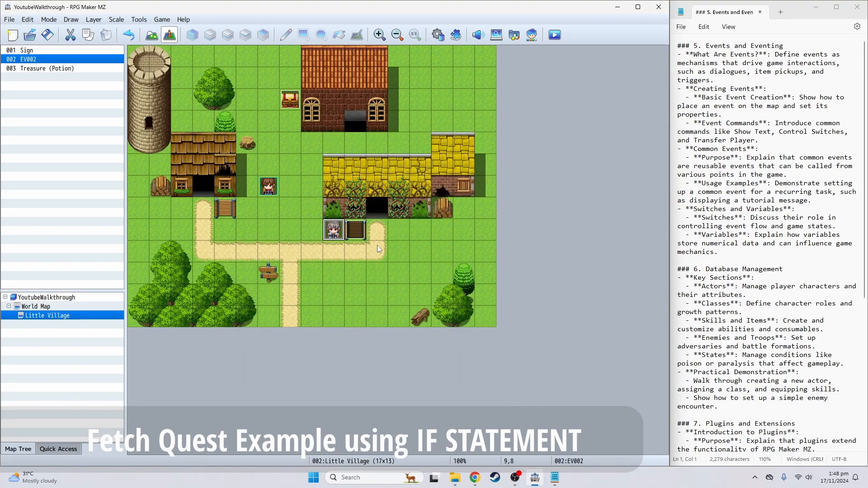
pyautogui.doubleClick(334, 231)
pyautogui.click(156, 115)
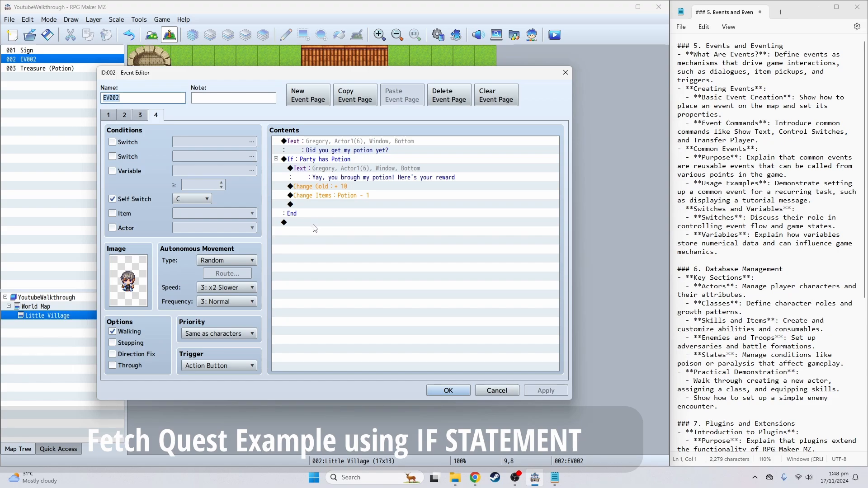
pyautogui.click(144, 117)
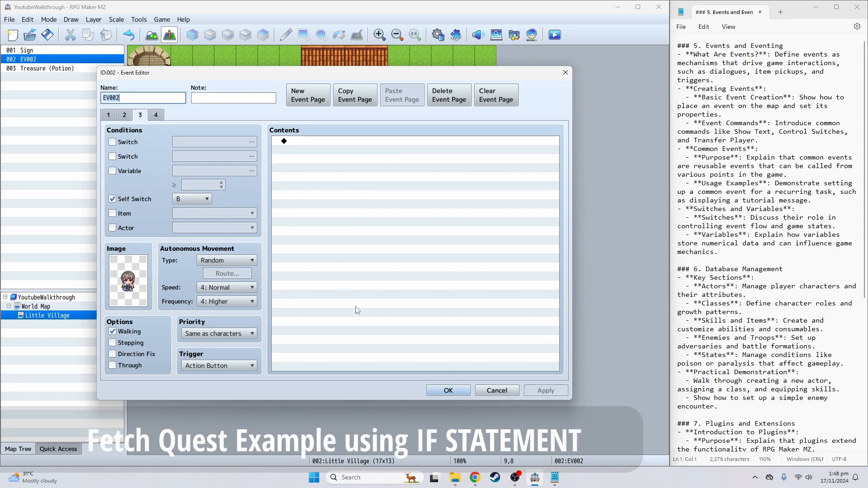
pyautogui.click(156, 116)
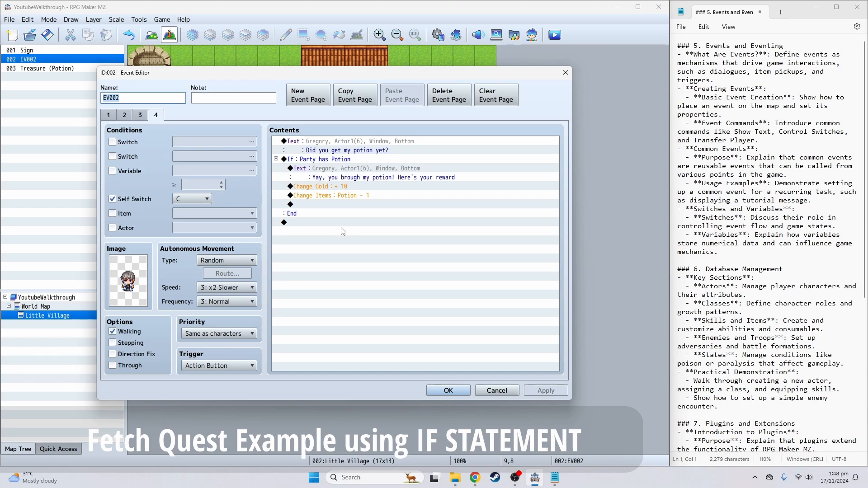
pyautogui.doubleClick(315, 223)
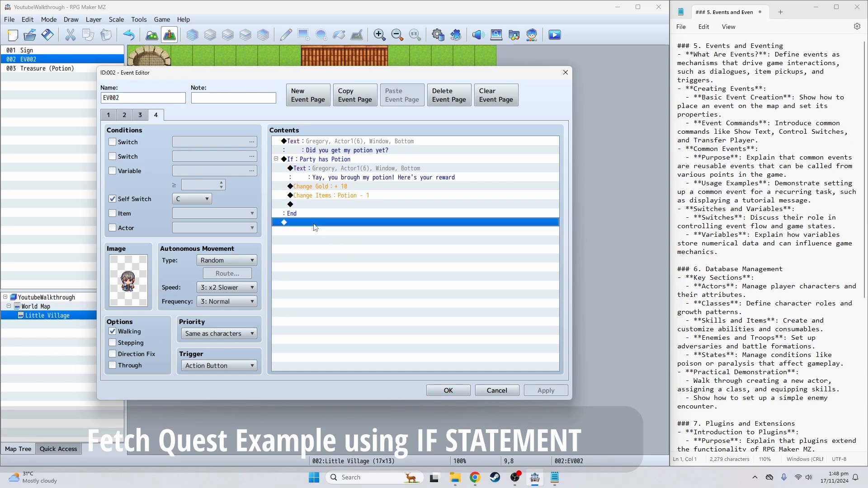
pyautogui.press('Escape')
pyautogui.click(351, 159)
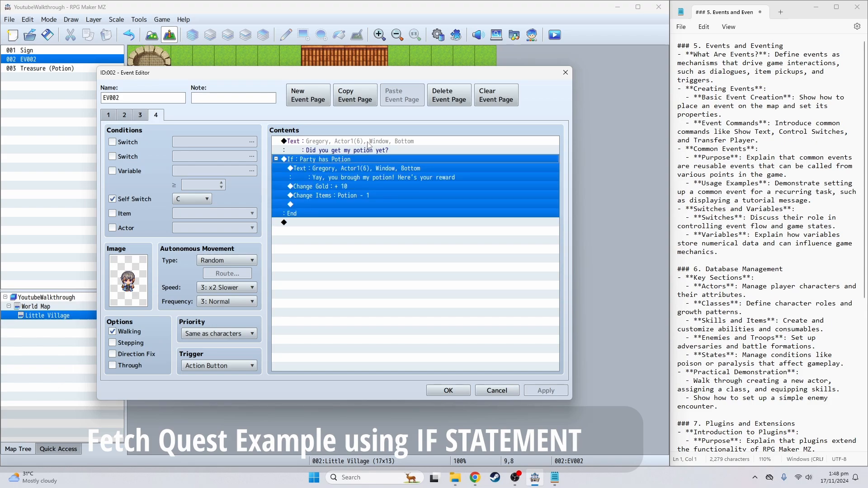
pyautogui.click(333, 256)
# - Add a Control Self Switch command that turns B ON at the end of the Party has Potion branch on page 4
pyautogui.doubleClick(325, 204)
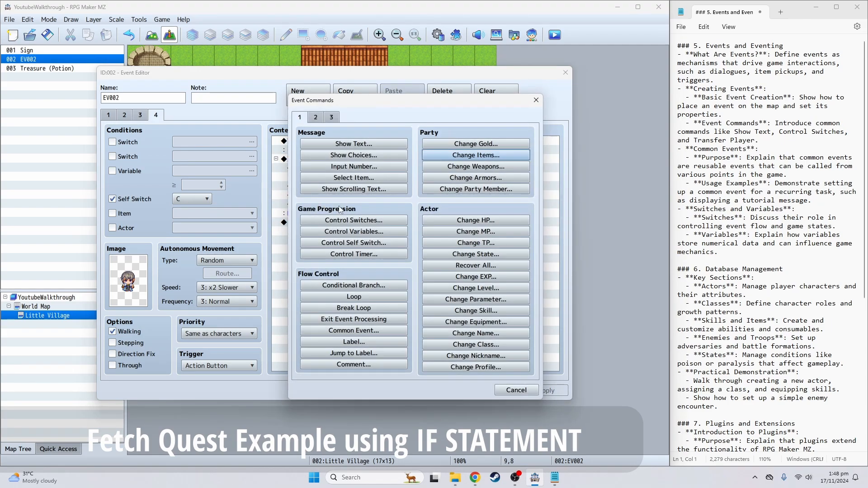
pyautogui.click(353, 242)
pyautogui.click(390, 236)
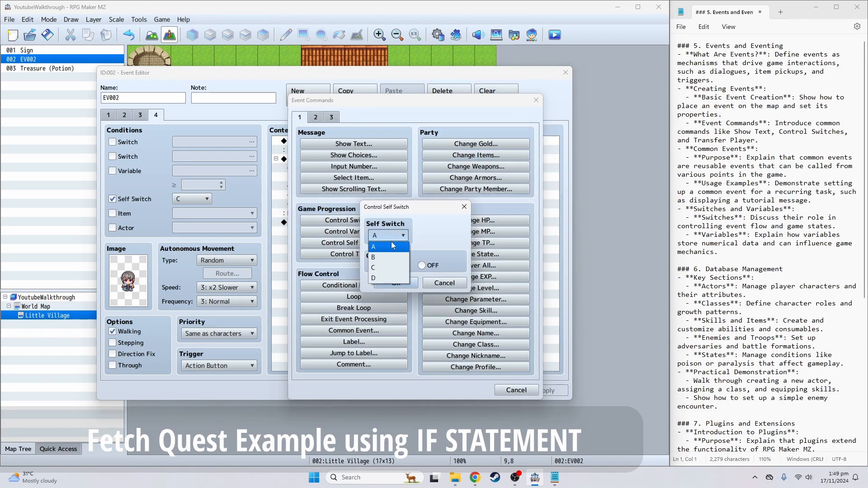
pyautogui.click(389, 257)
pyautogui.click(397, 283)
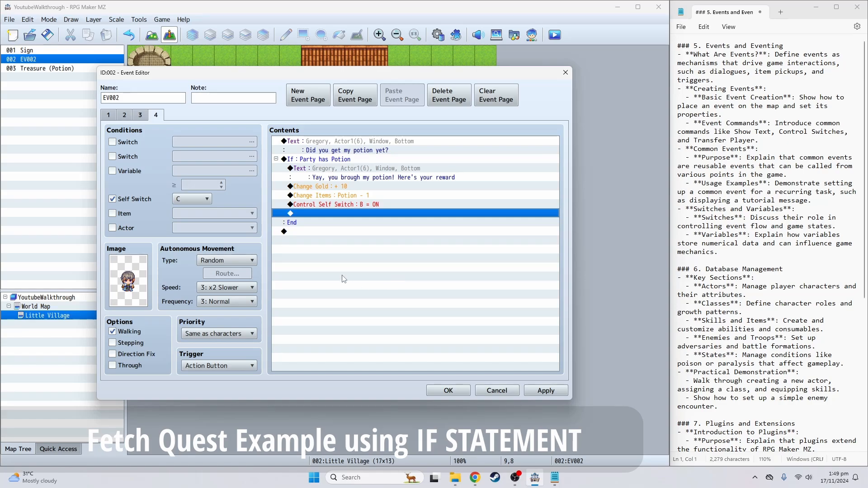
# - Move the Control Self Switch command out of the Party has Potion branch to just below its end
pyautogui.click(297, 159)
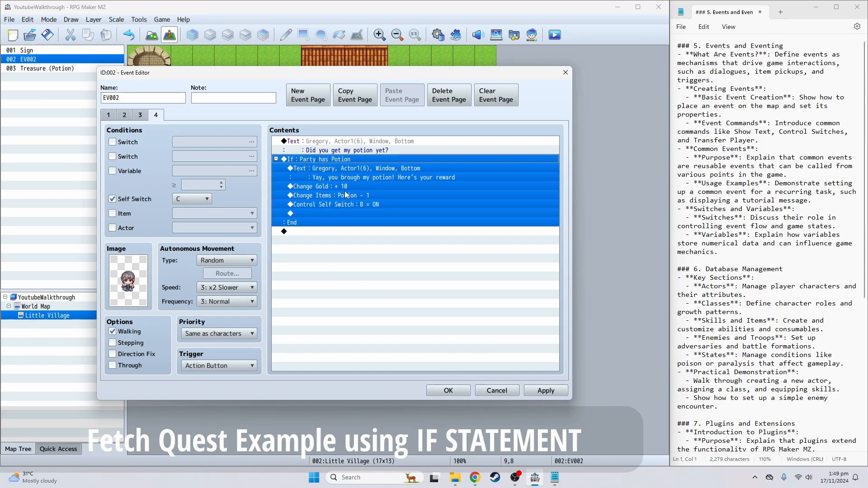
pyautogui.click(343, 232)
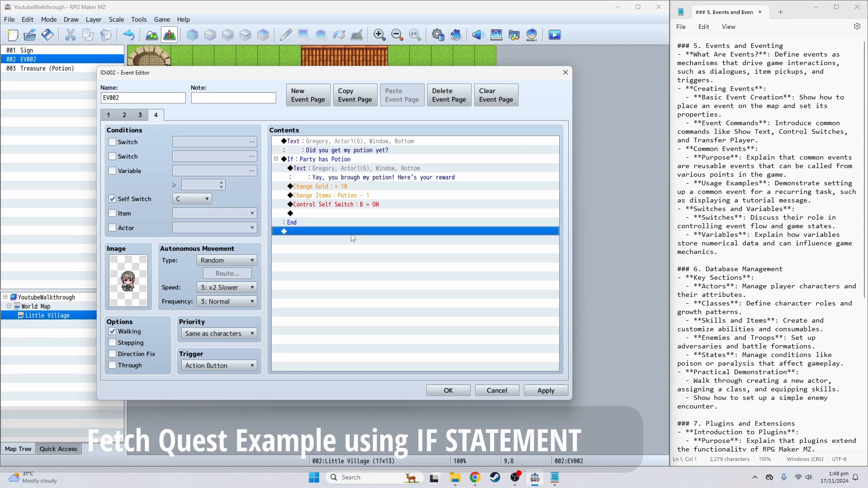
pyautogui.click(355, 144)
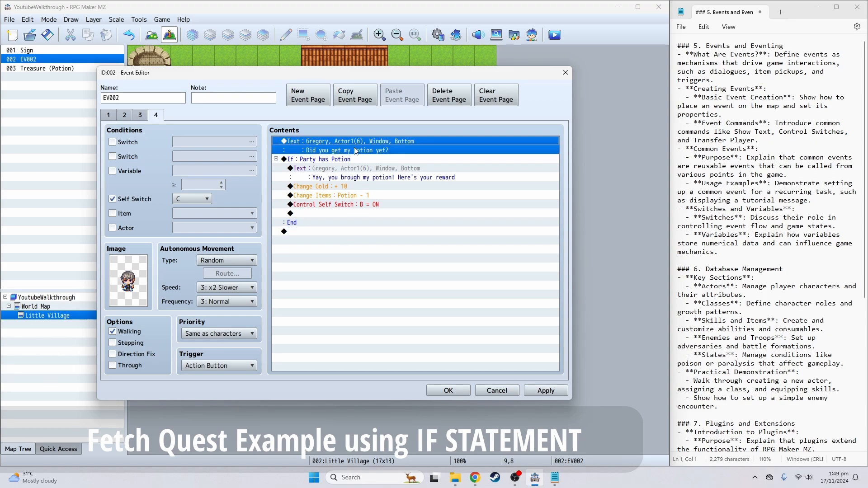
pyautogui.click(339, 160)
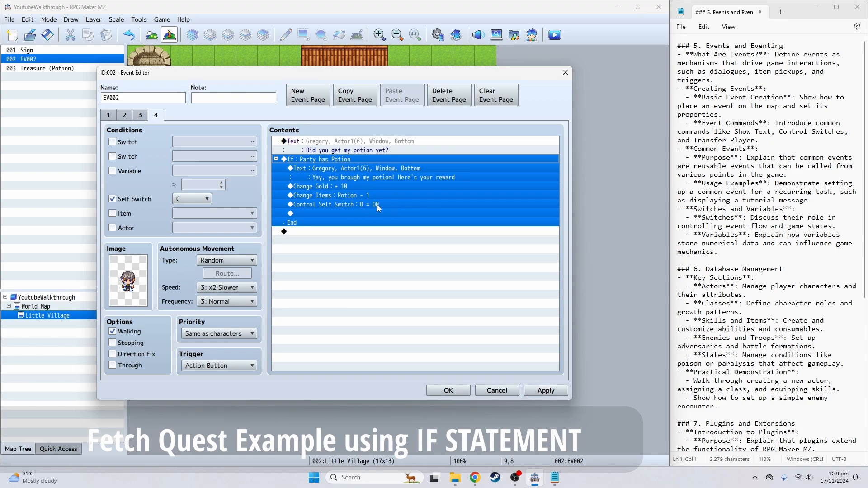
pyautogui.moveTo(381, 204); pyautogui.dragTo(334, 239)
pyautogui.click(332, 244)
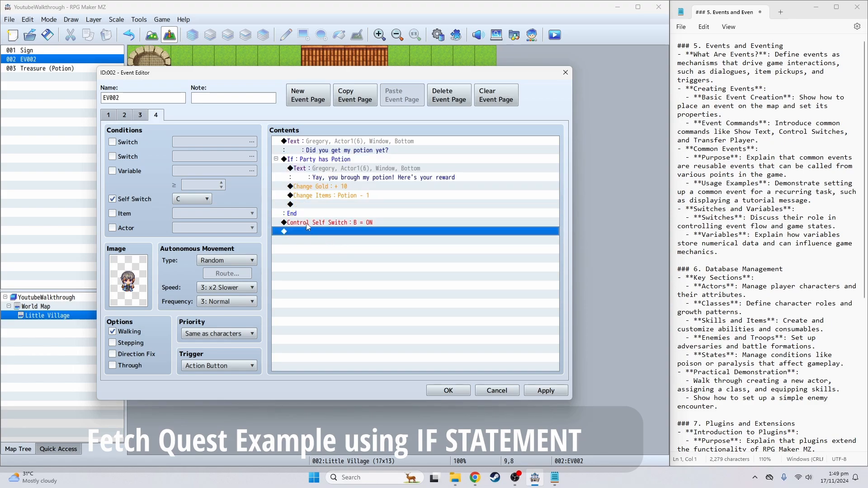
# - Check page 3, and move the Control Self Switch command on page 4 back inside the Party has Potion branch
pyautogui.click(277, 159)
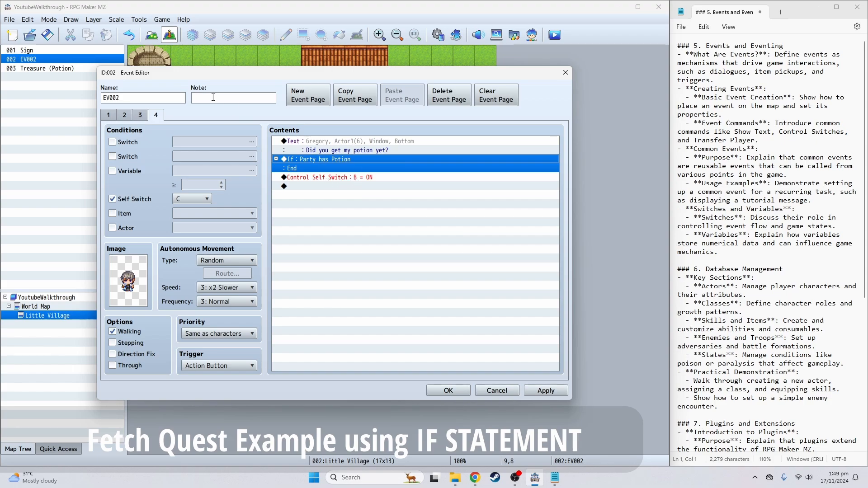
pyautogui.click(140, 115)
pyautogui.click(156, 116)
pyautogui.click(276, 159)
pyautogui.moveTo(322, 223); pyautogui.dragTo(333, 209)
# - Apply the NPC event changes, save the project and start a new game in a playtest
pyautogui.click(528, 387)
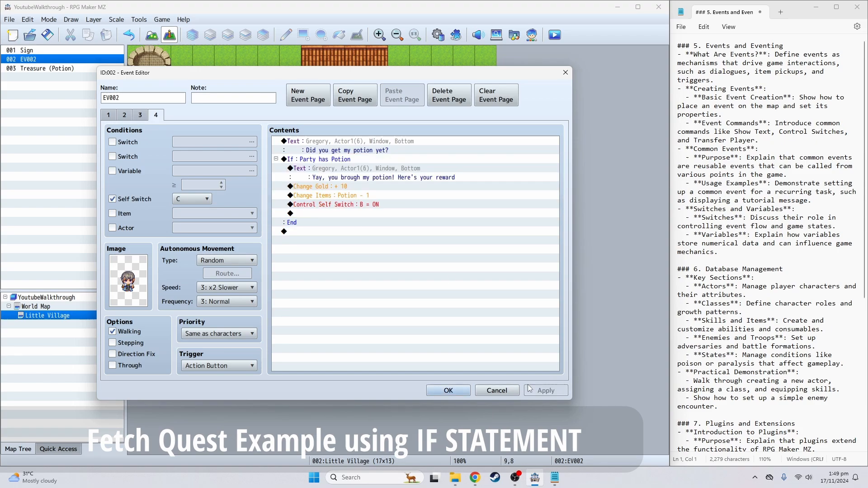
pyautogui.click(449, 391)
pyautogui.click(555, 34)
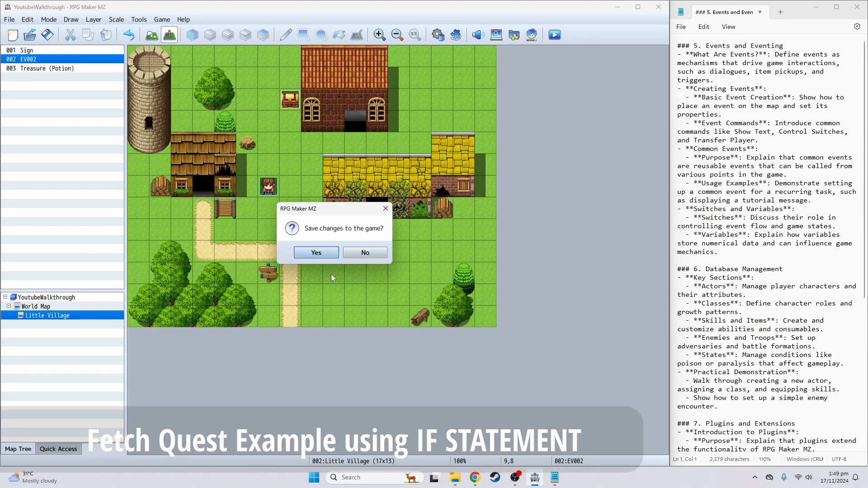
pyautogui.click(321, 256)
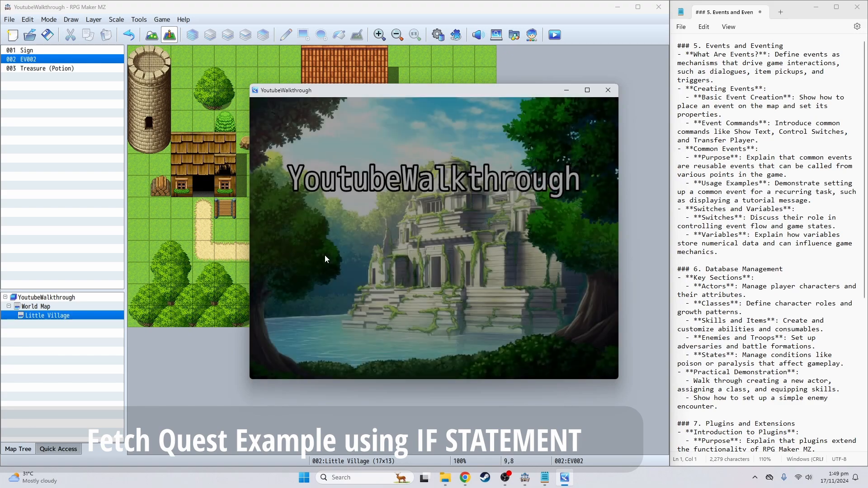
pyautogui.press('Return')
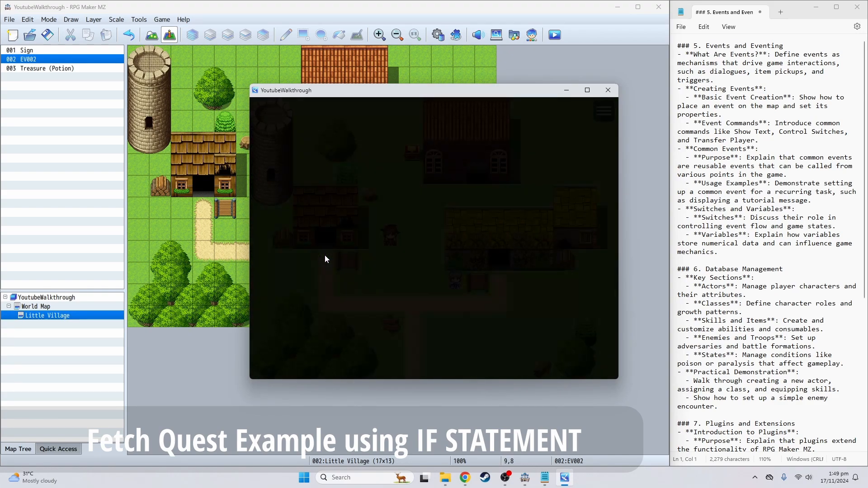
# - Walk to the NPC and talk through his greetings and the dialogue choice to take the potion quest
pyautogui.press('Right')
pyautogui.press('Down')
pyautogui.press('Return')
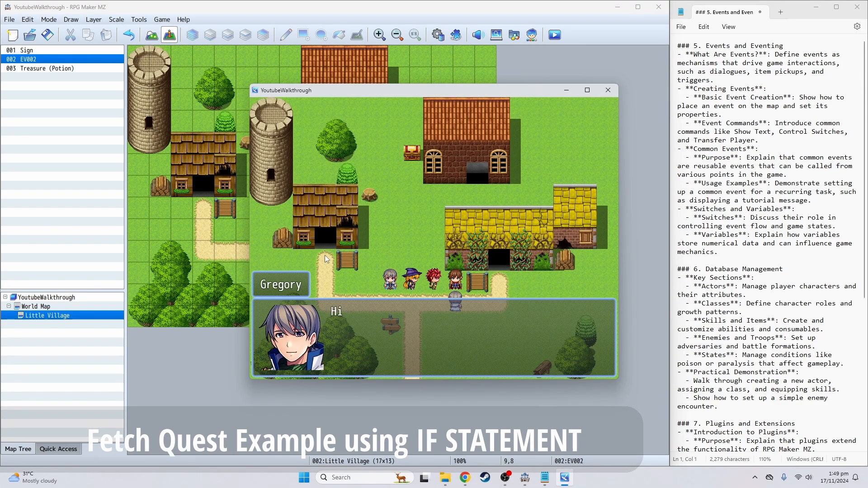
pyautogui.press('Return')
pyautogui.press('Return')
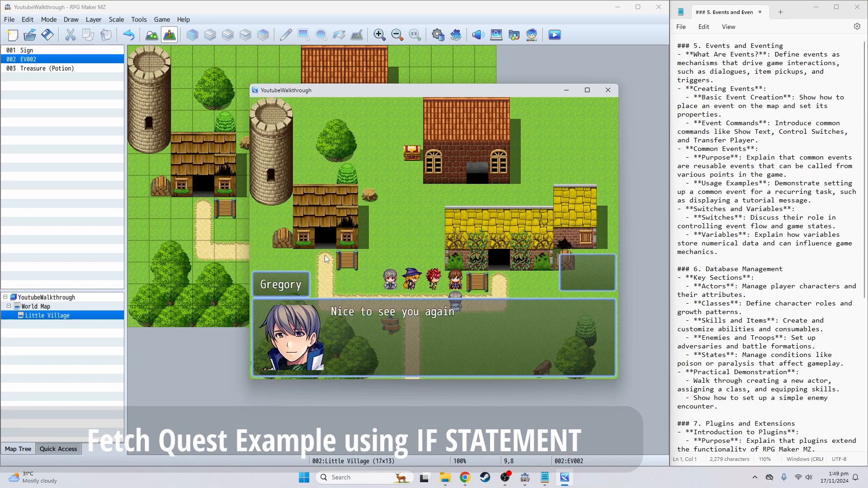
pyautogui.press('Return')
pyautogui.press('Return')
# - Walk up to the treasure chest beside the brick house and collect the Potion from it
pyautogui.press('Left')
pyautogui.press('Left')
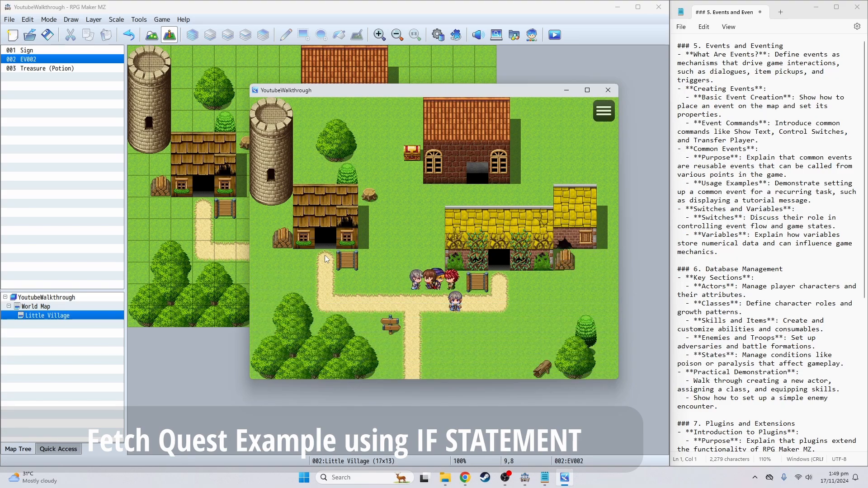
pyautogui.press('Up')
pyautogui.press('Up')
pyautogui.press('Up')
pyautogui.press('Up')
pyautogui.press('Up')
pyautogui.press('Return')
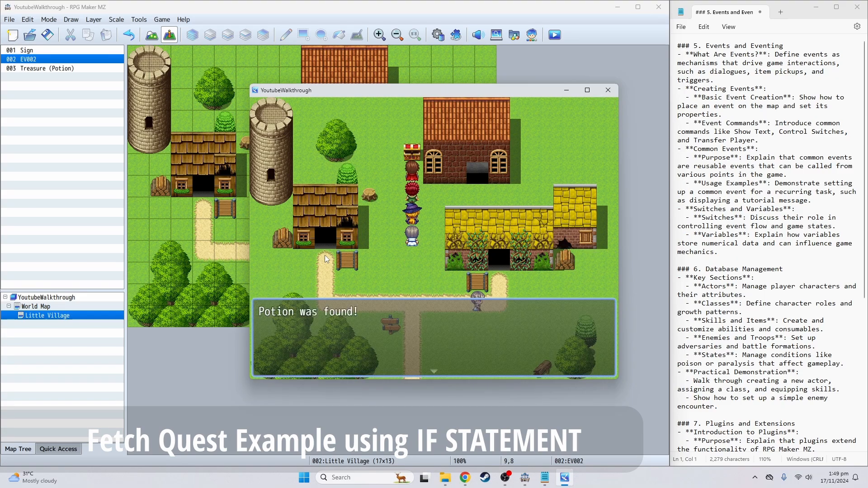
pyautogui.press('Return')
# - Return to the NPC south of the path and talk to him to hand over the Potion for the reward
pyautogui.press('Down')
pyautogui.press('Down')
pyautogui.press('Down')
pyautogui.press('Down')
pyautogui.press('Down')
pyautogui.press('Down')
pyautogui.press('Down')
pyautogui.press('Right')
pyautogui.press('Right')
pyautogui.press('Right')
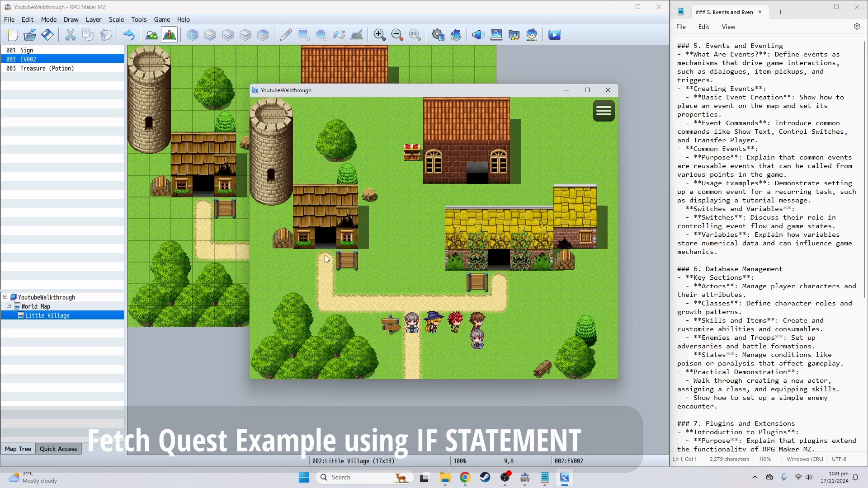
pyautogui.press('Down')
pyautogui.press('Return')
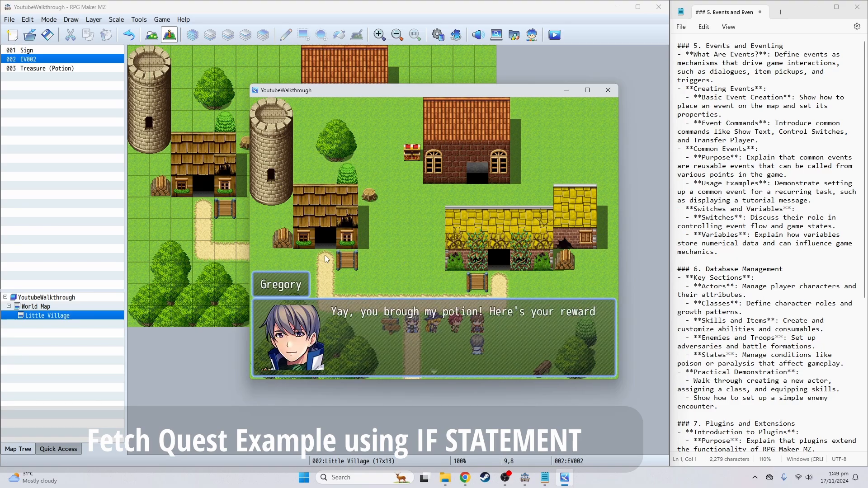
pyautogui.click(327, 258)
# - Follow the NPC and try talking to him again after the Potion handover
pyautogui.press('Right')
pyautogui.press('Right')
pyautogui.press('Right')
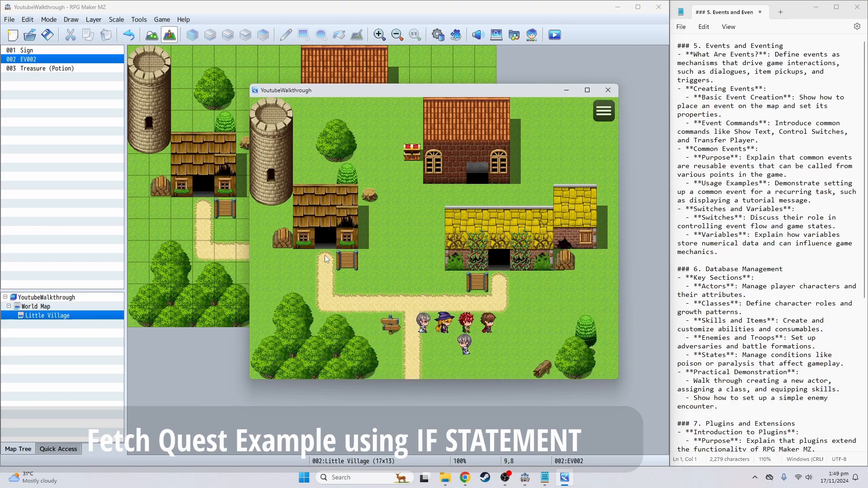
pyautogui.press('Return')
pyautogui.click(326, 258)
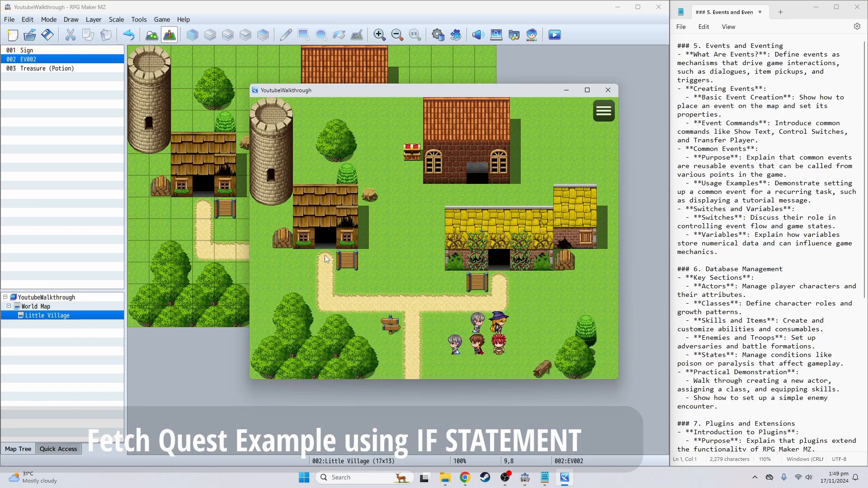
pyautogui.press('Return')
pyautogui.click(327, 259)
# - Close the playtest, reopen the NPC's event and compare the self switch conditions and commands of pages 3 and 4
pyautogui.click(608, 90)
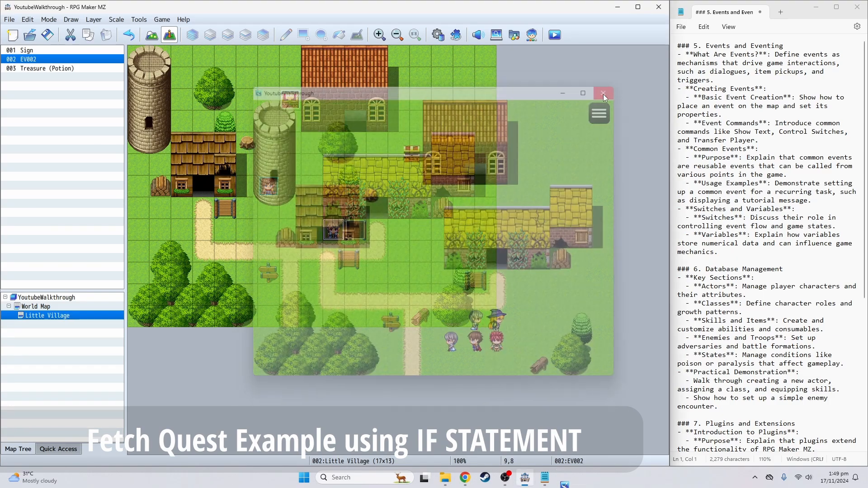
pyautogui.doubleClick(341, 226)
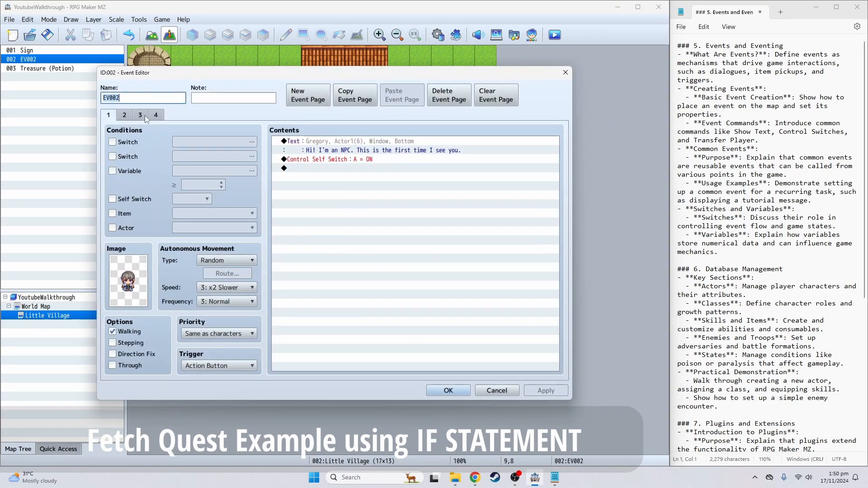
pyautogui.click(156, 115)
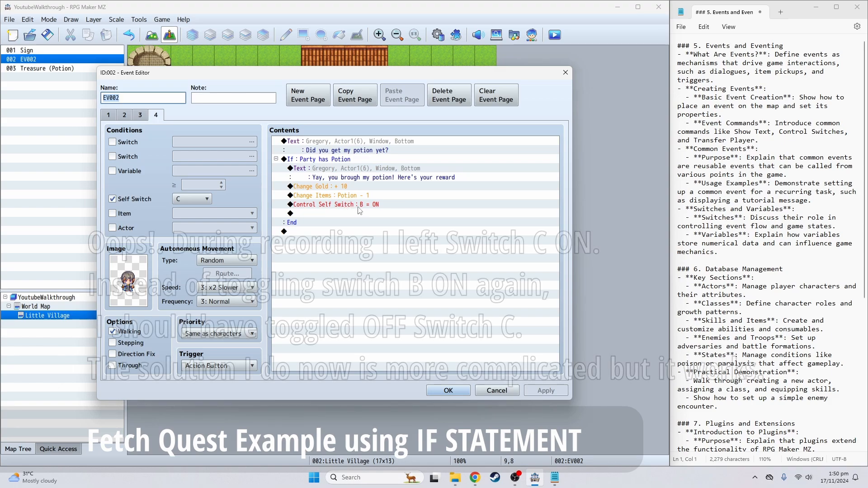
pyautogui.click(146, 116)
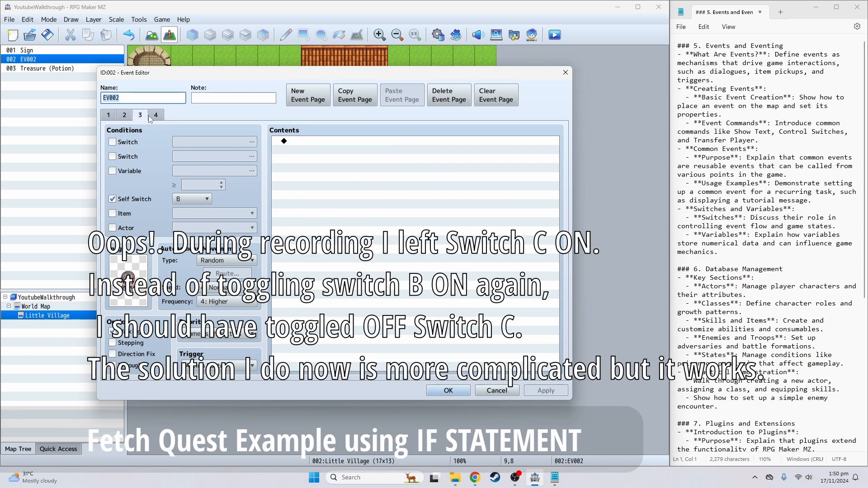
pyautogui.click(156, 116)
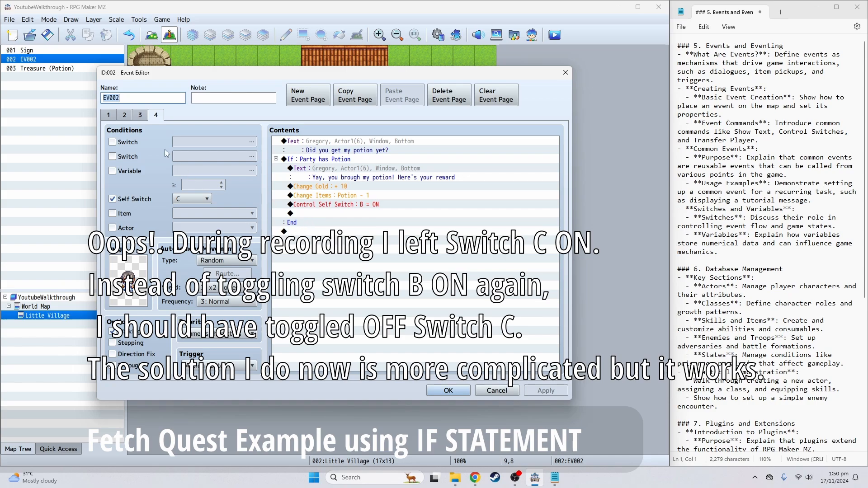
pyautogui.click(142, 117)
pyautogui.click(158, 118)
pyautogui.click(141, 116)
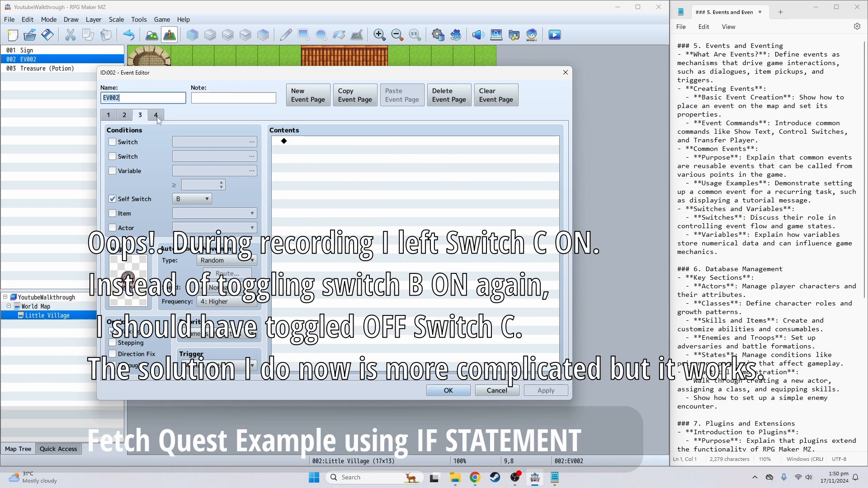
pyautogui.click(156, 116)
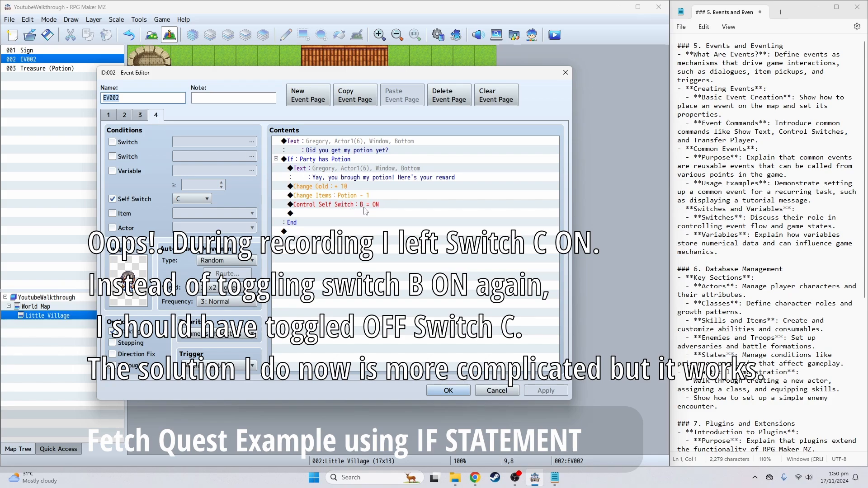
pyautogui.click(141, 115)
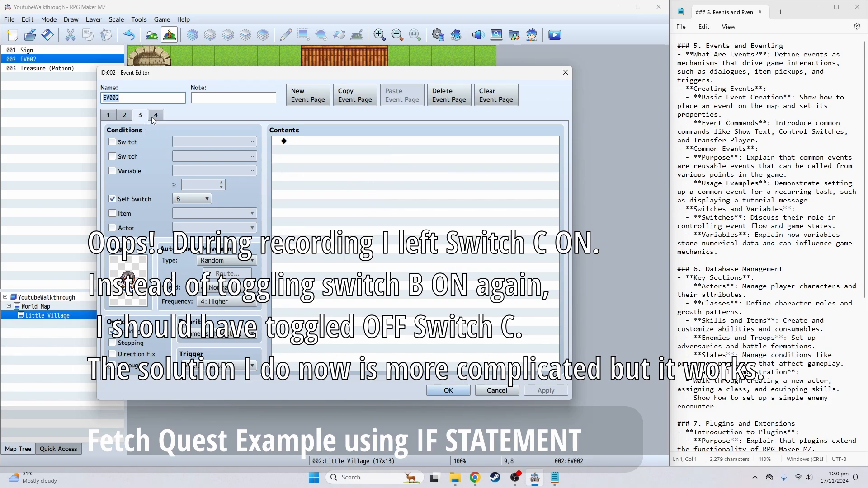
# - Duplicate the NPC's empty self switch B page (page 3) as a new page 5 after the Potion check page
pyautogui.click(156, 116)
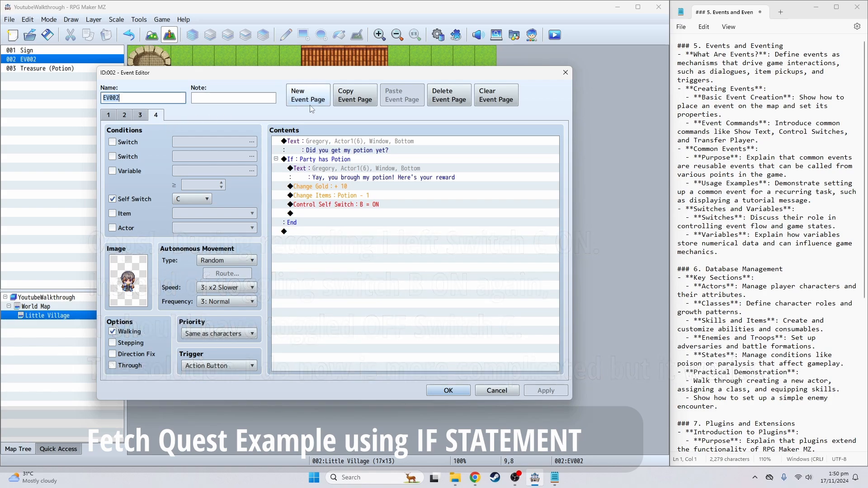
pyautogui.click(142, 116)
pyautogui.click(355, 96)
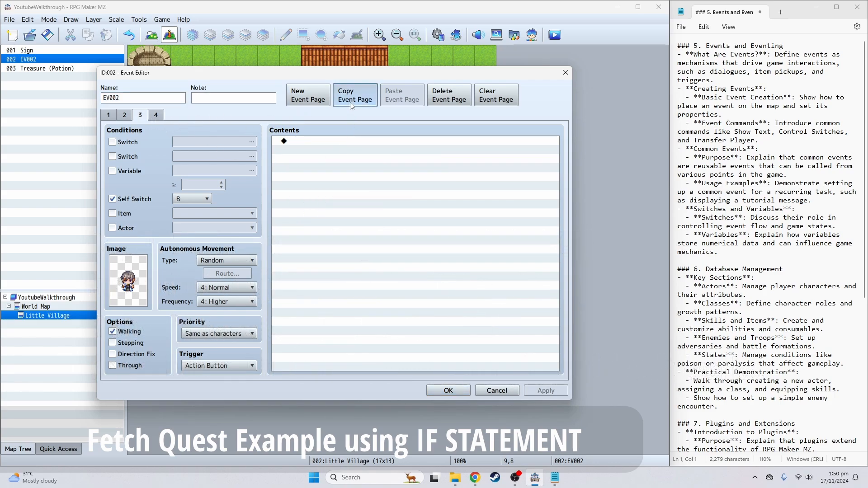
pyautogui.click(402, 96)
pyautogui.click(176, 116)
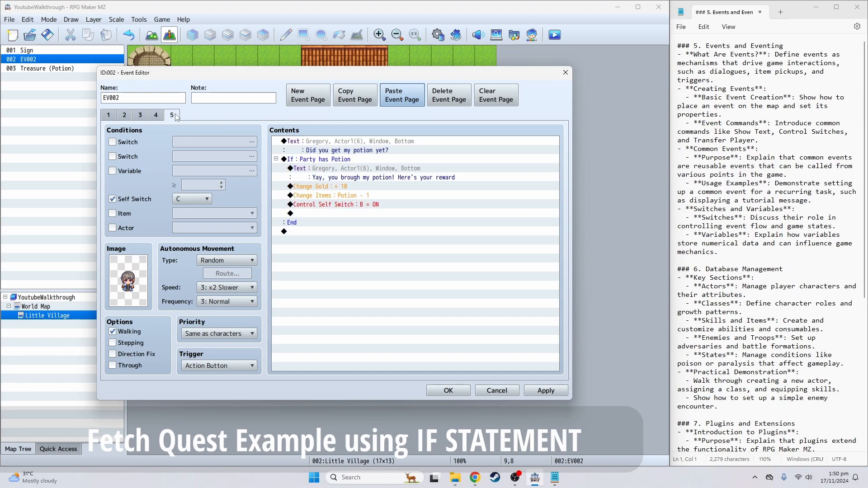
pyautogui.click(163, 117)
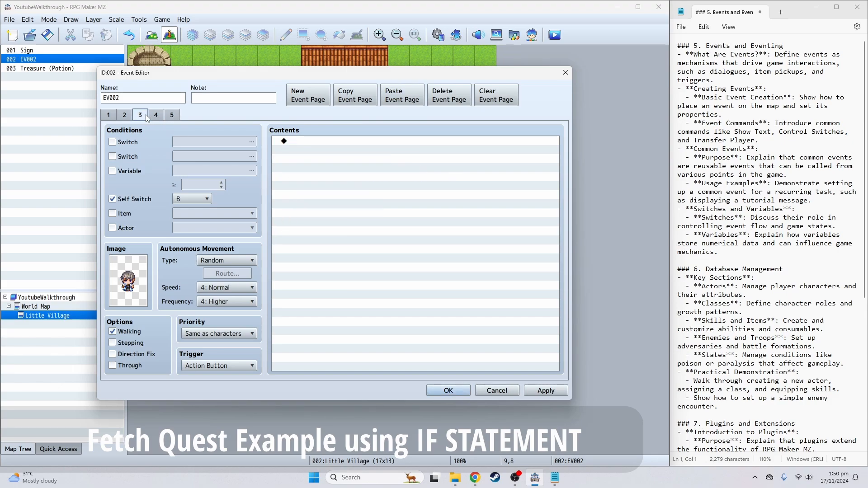
pyautogui.click(459, 99)
pyautogui.click(411, 100)
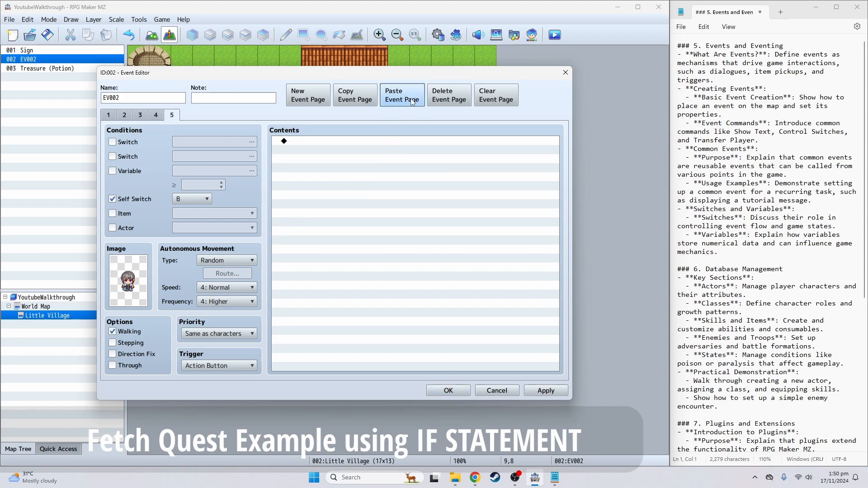
# - On page 4, change the Control Self Switch command in the Potion branch to self switch D = ON
pyautogui.click(156, 115)
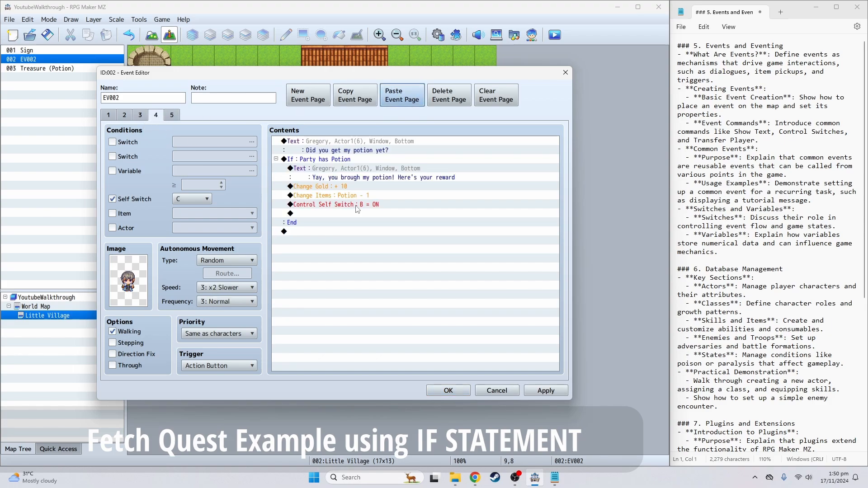
pyautogui.doubleClick(348, 206)
pyautogui.press('Escape')
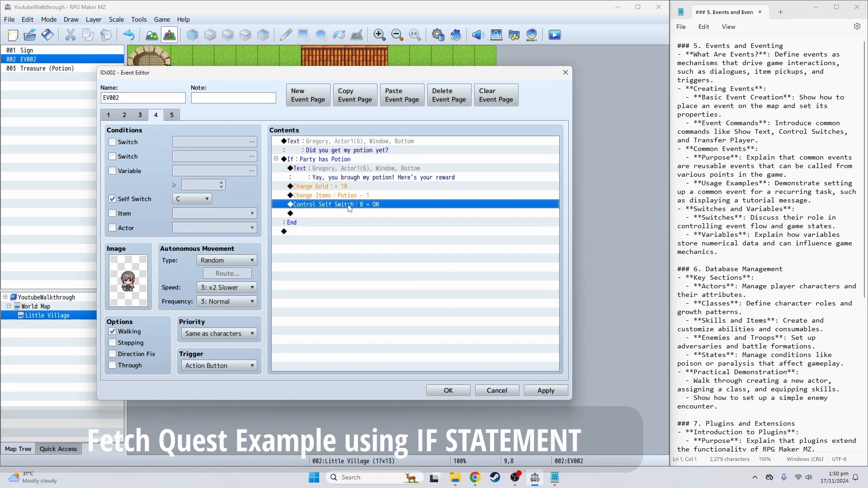
pyautogui.doubleClick(349, 206)
pyautogui.click(400, 235)
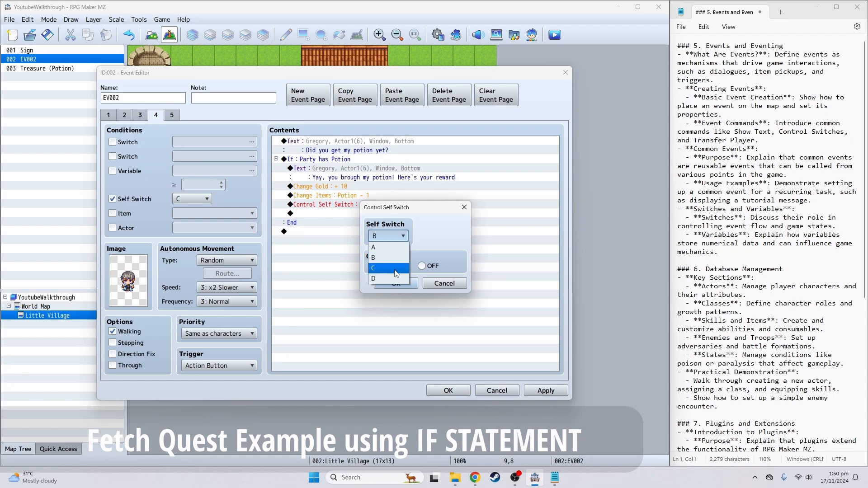
pyautogui.click(396, 278)
pyautogui.click(396, 284)
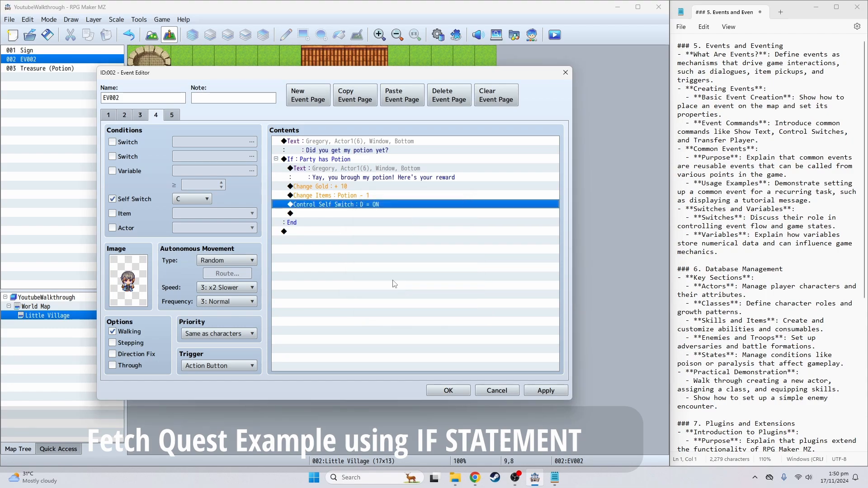
# - Give page 5 the self switch D condition with speed 6: x4 Faster and frequency 5: Highest, and apply the changes
pyautogui.click(175, 116)
pyautogui.click(192, 199)
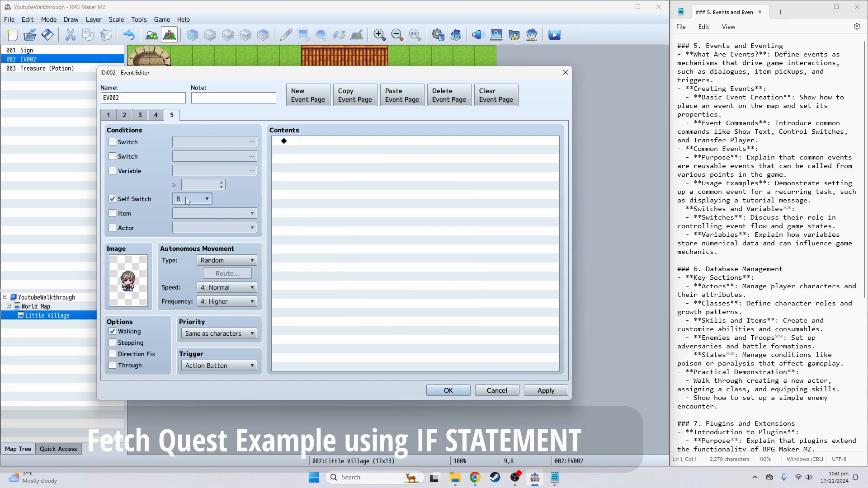
pyautogui.click(195, 244)
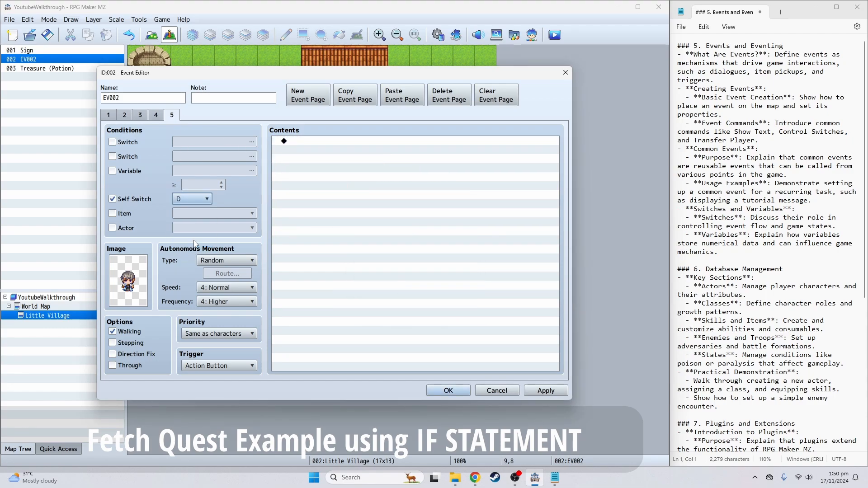
pyautogui.click(242, 289)
pyautogui.click(246, 351)
pyautogui.click(243, 302)
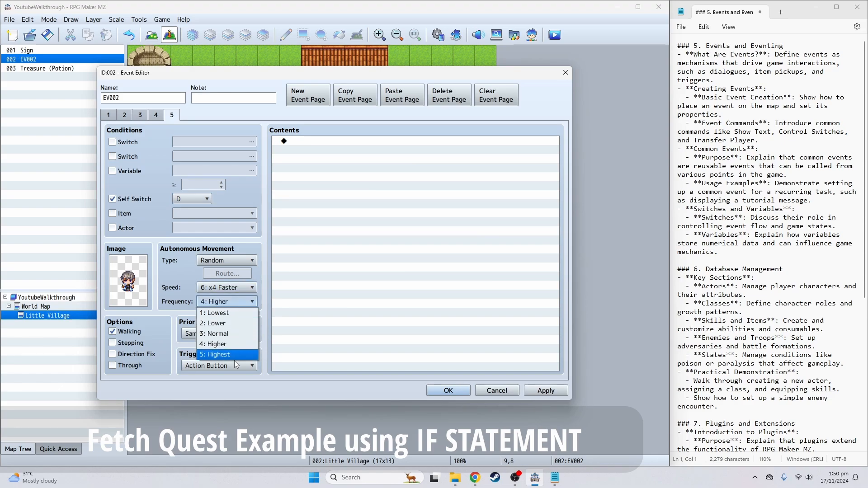
pyautogui.click(234, 353)
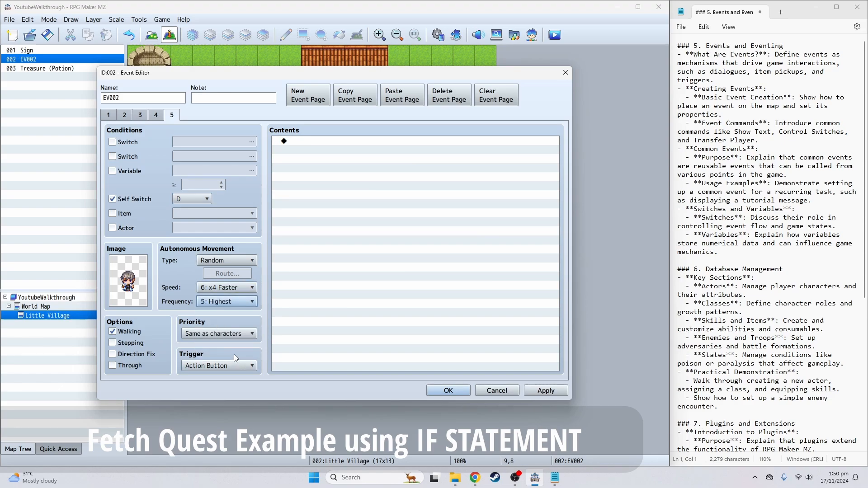
pyautogui.click(163, 116)
pyautogui.click(541, 392)
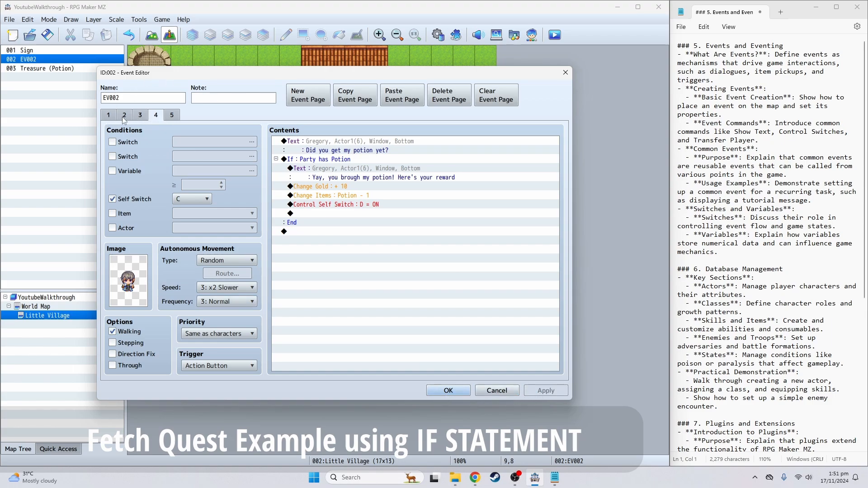
# - Confirm the NPC event after checking pages 3 and 4, and start a new game in a playtest, saving the changes
pyautogui.click(141, 117)
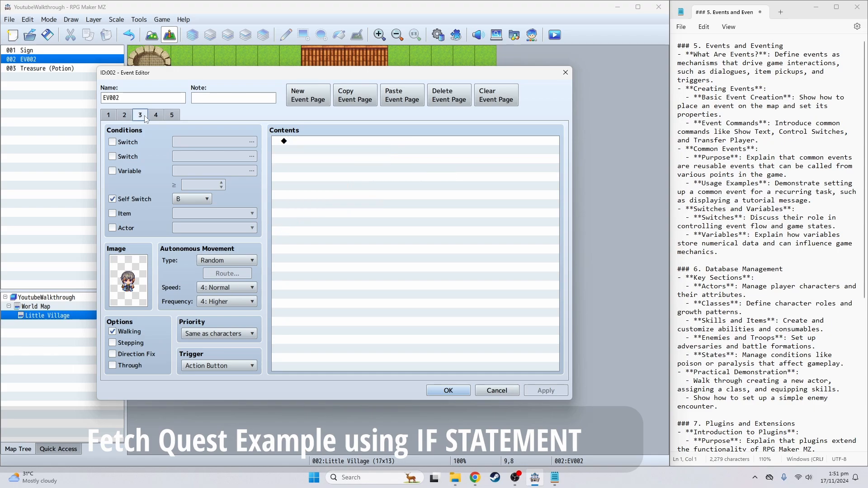
pyautogui.click(158, 118)
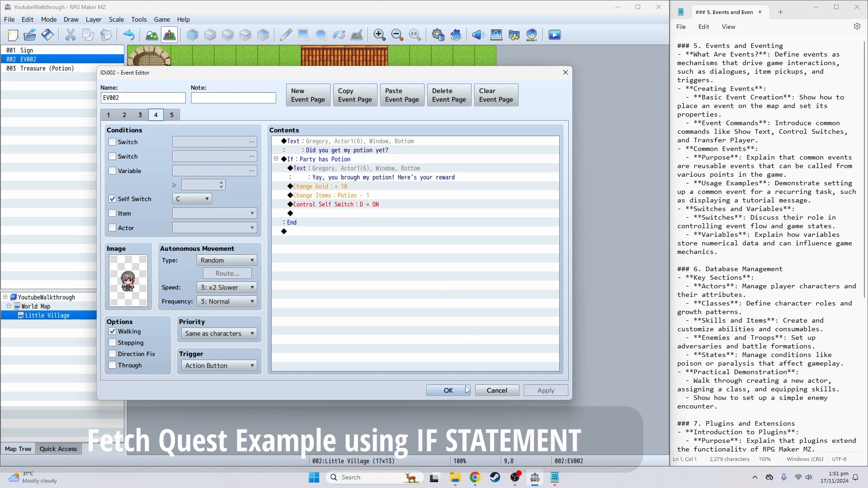
pyautogui.click(448, 390)
pyautogui.click(555, 34)
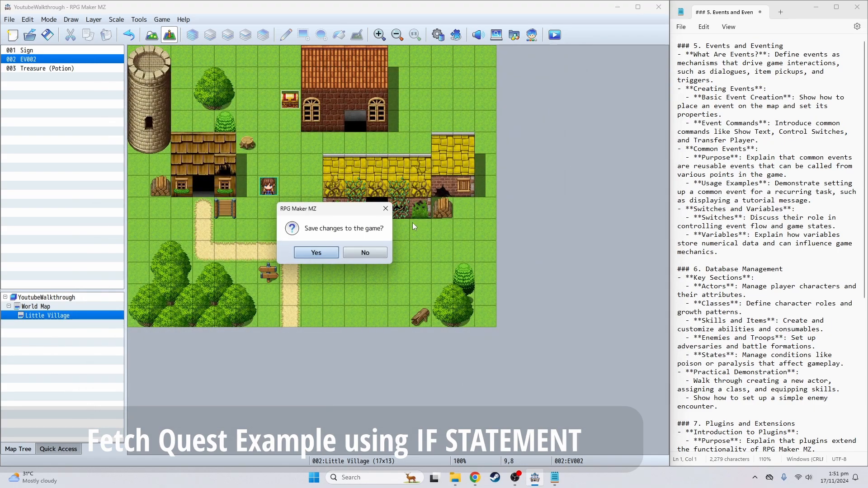
pyautogui.click(316, 253)
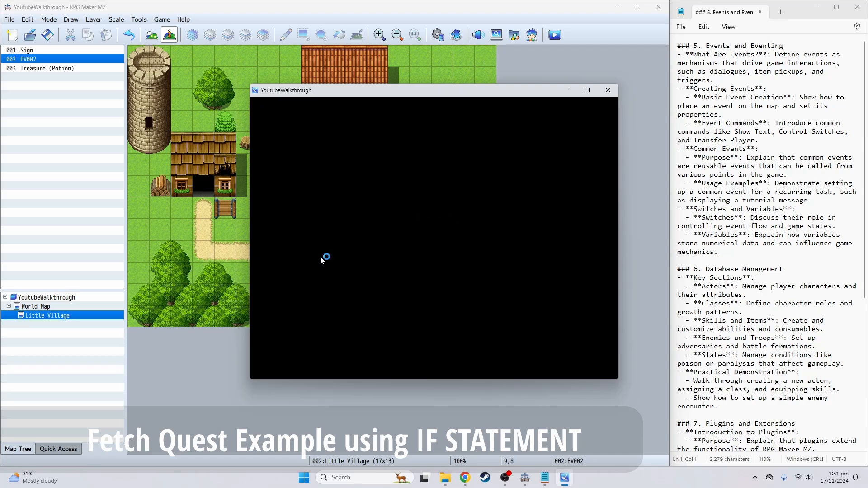
pyautogui.press('Return')
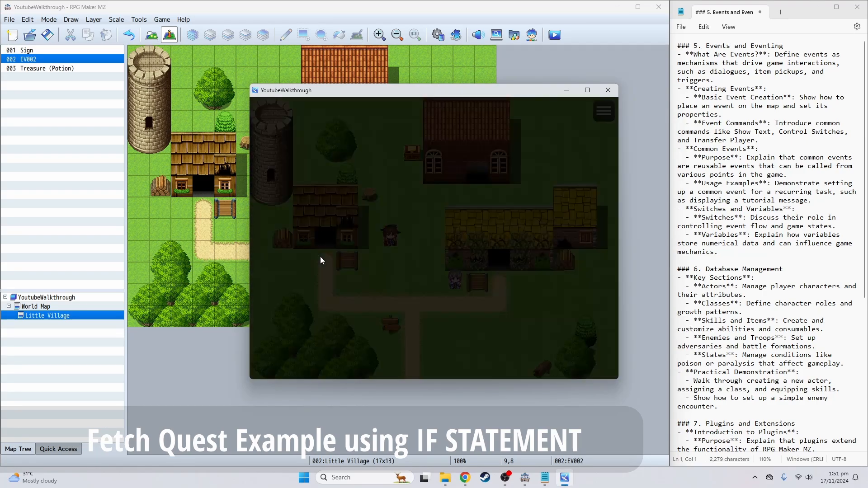
# - Walk to the NPC near the yellow-roofed house and talk through his dialogue to receive the Potion request
pyautogui.press('Right')
pyautogui.press('Right')
pyautogui.press('Down')
pyautogui.press('Down')
pyautogui.press('Down')
pyautogui.press('Down')
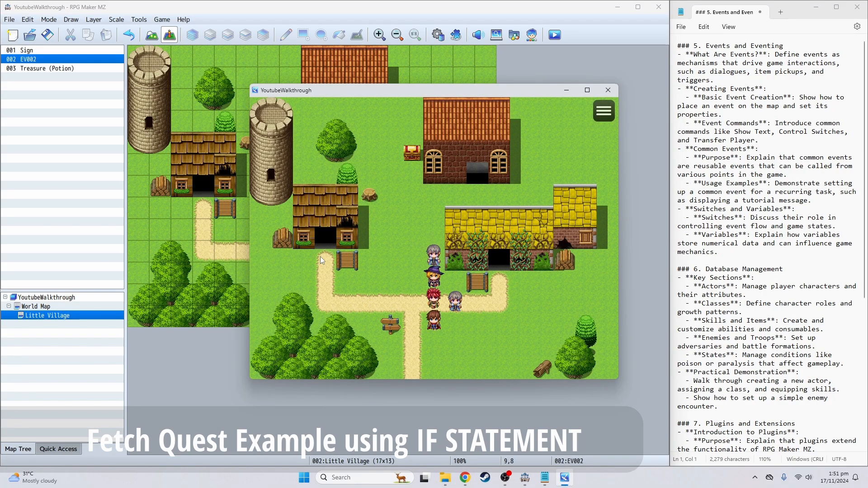
pyautogui.press('Right')
pyautogui.press('Down')
pyautogui.press('Return')
pyautogui.press('Return')
pyautogui.press('Return')
pyautogui.press('Return')
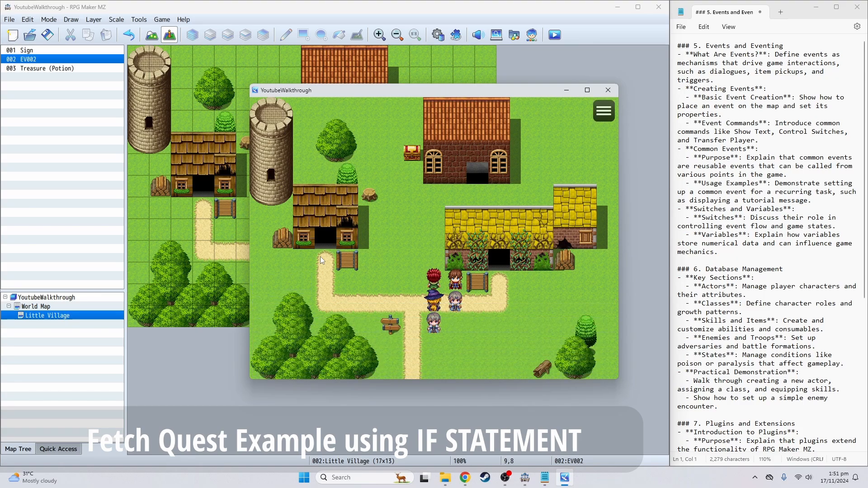
pyautogui.press('Return')
pyautogui.press('Return')
# - Walk up to the treasure chest beside the brick house and take the Potion
pyautogui.press('Up')
pyautogui.press('Up')
pyautogui.press('Up')
pyautogui.press('Up')
pyautogui.press('Up')
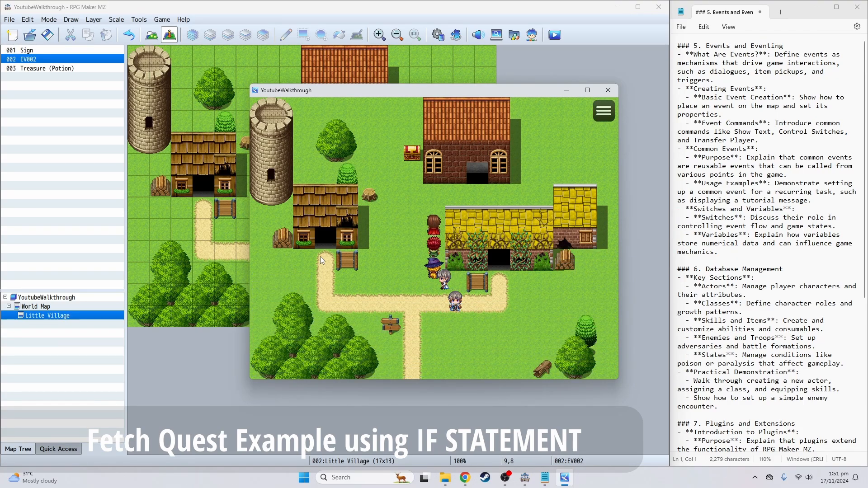
pyautogui.press('Left')
pyautogui.press('Left')
pyautogui.press('Up')
pyautogui.press('Up')
pyautogui.press('Right')
pyautogui.press('Return')
pyautogui.press('Return')
# - Go back down to the path and talk to the NPC to exchange the Potion for the reward
pyautogui.press('Down')
pyautogui.press('Down')
pyautogui.press('Down')
pyautogui.press('Down')
pyautogui.press('Down')
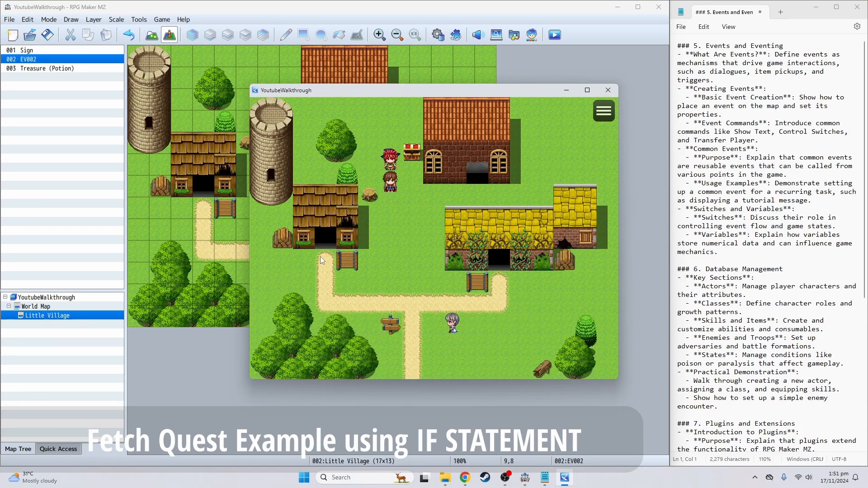
pyautogui.press('Down')
pyautogui.press('Down')
pyautogui.press('Right')
pyautogui.press('Right')
pyautogui.press('Down')
pyautogui.press('Return')
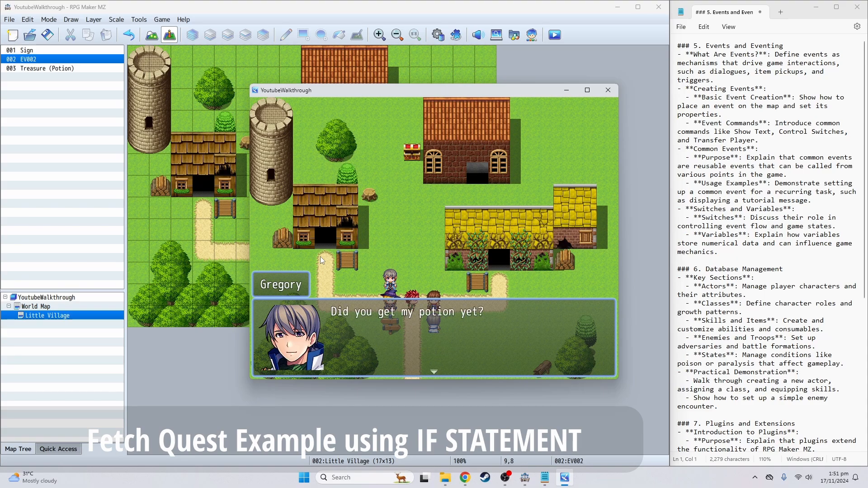
pyautogui.press('Return')
pyautogui.press('Return')
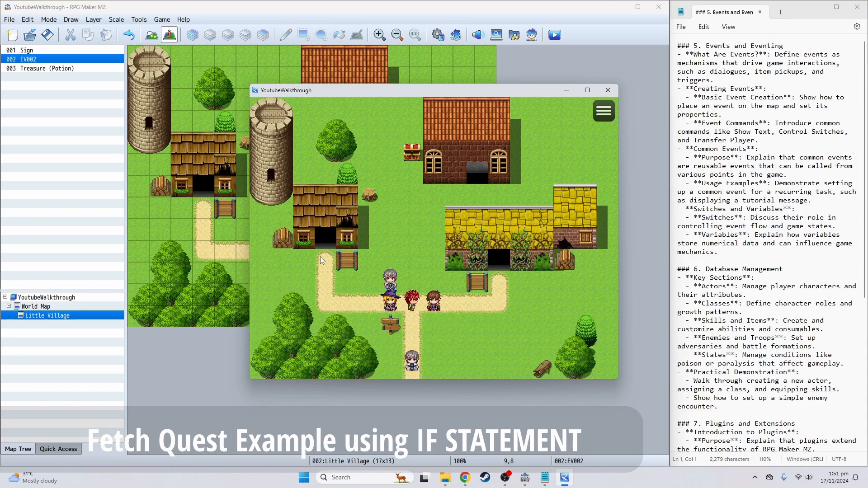
# - Walk east along the path while observing how the NPC moves after the reward, and close the playtest
pyautogui.press('Right')
pyautogui.press('Right')
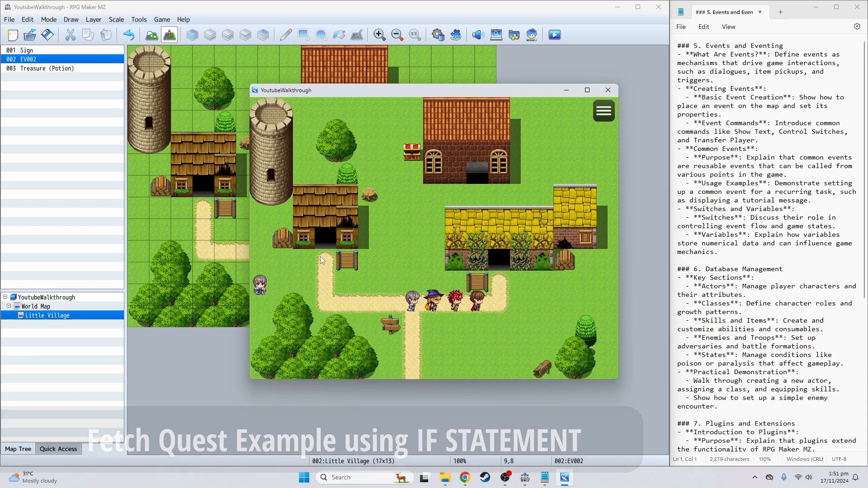
pyautogui.click(607, 91)
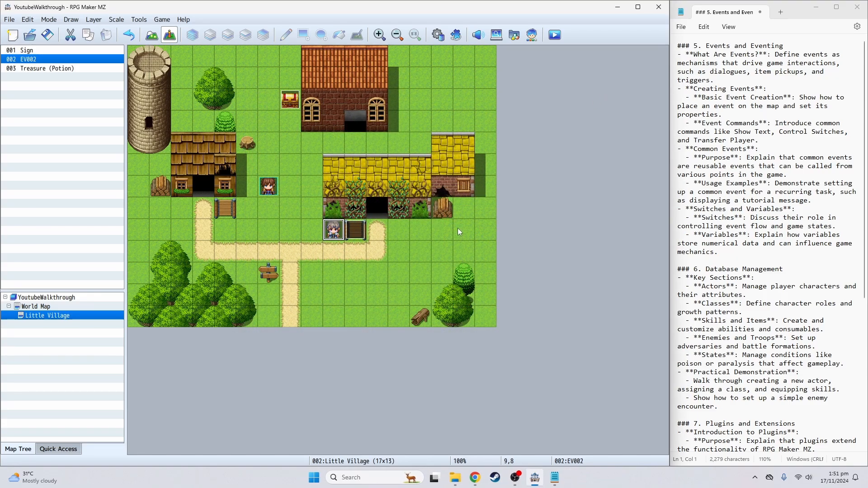
# - Paste copies of the NPC event at several spots around the village and undo the pastes
pyautogui.click(324, 259)
pyautogui.click(333, 232)
pyautogui.click(225, 230)
pyautogui.hotkey('ctrl', 'v')
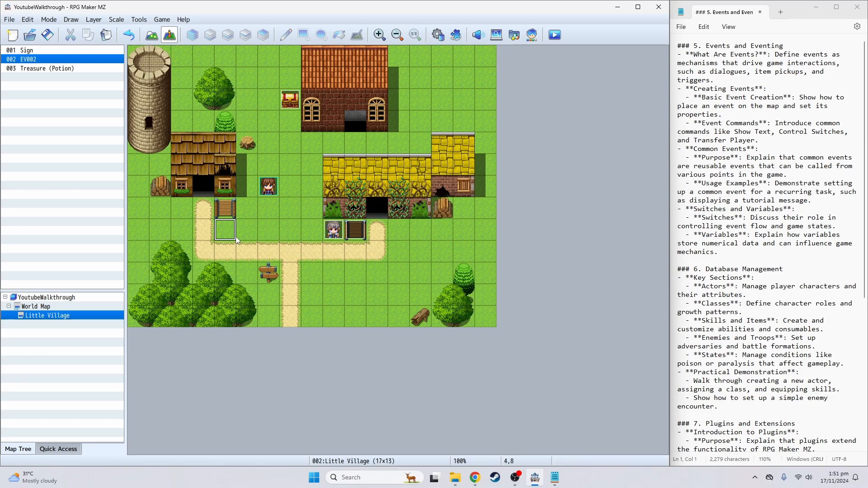
pyautogui.click(355, 273)
pyautogui.hotkey('ctrl', 'v')
pyautogui.click(420, 252)
pyautogui.hotkey('ctrl', 'v')
pyautogui.click(370, 304)
pyautogui.hotkey('ctrl', 'z')
pyautogui.hotkey('ctrl', 'z')
pyautogui.hotkey('ctrl', 'z')
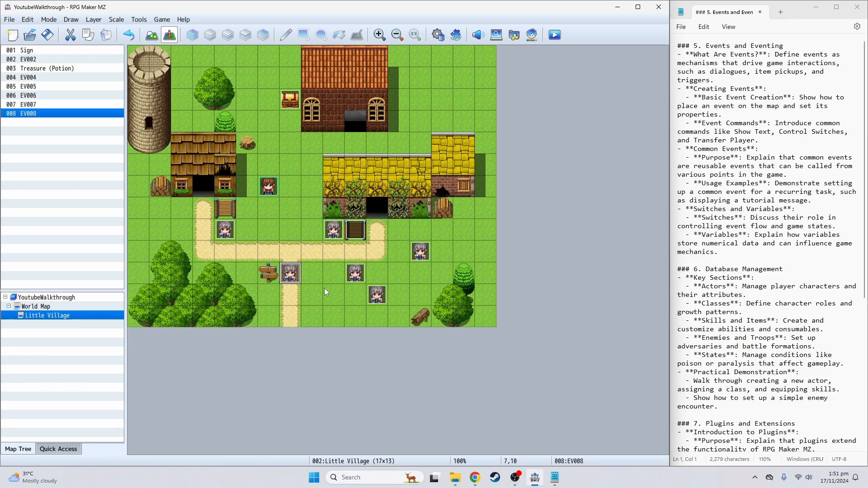
# - Paste an NPC copy on the path just below the original to check its event pages, and delete the copy
pyautogui.click(335, 251)
pyautogui.hotkey('ctrl', 'v')
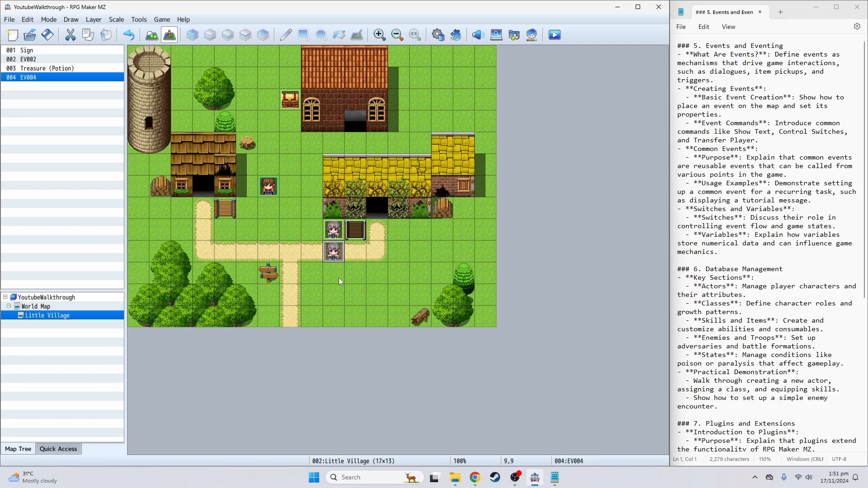
pyautogui.doubleClick(335, 252)
pyautogui.click(130, 118)
pyautogui.click(140, 116)
pyautogui.click(156, 116)
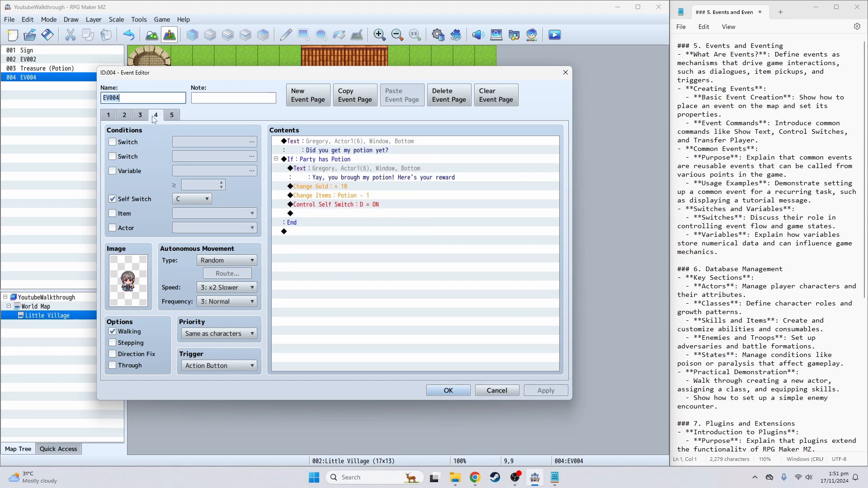
pyautogui.click(171, 117)
pyautogui.click(565, 73)
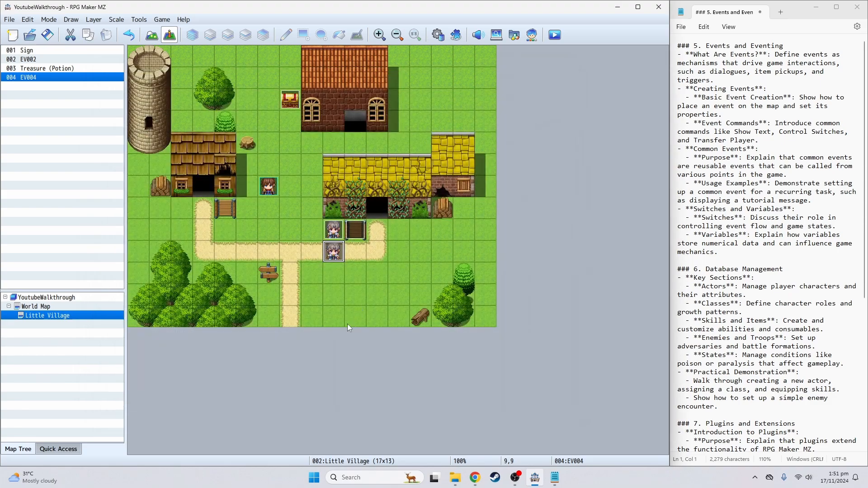
pyautogui.press('Delete')
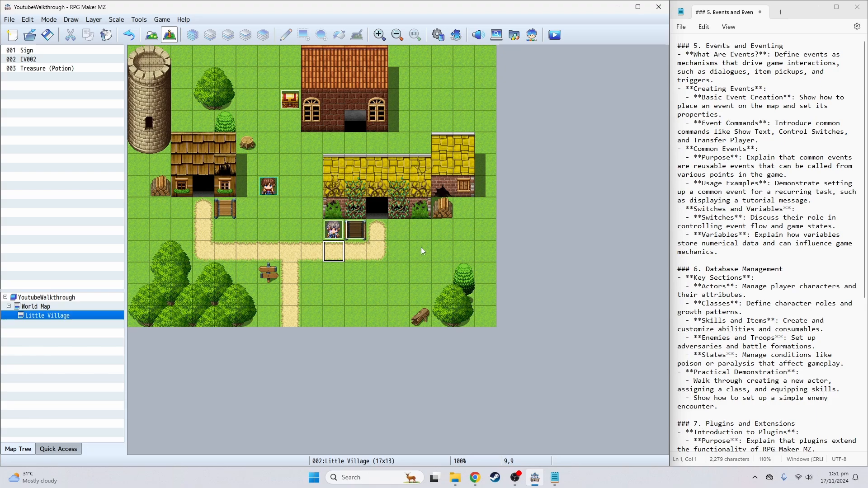
# - Open the NPC event beside the crate and review its event pages up to the Potion condition on page 4
pyautogui.click(335, 231)
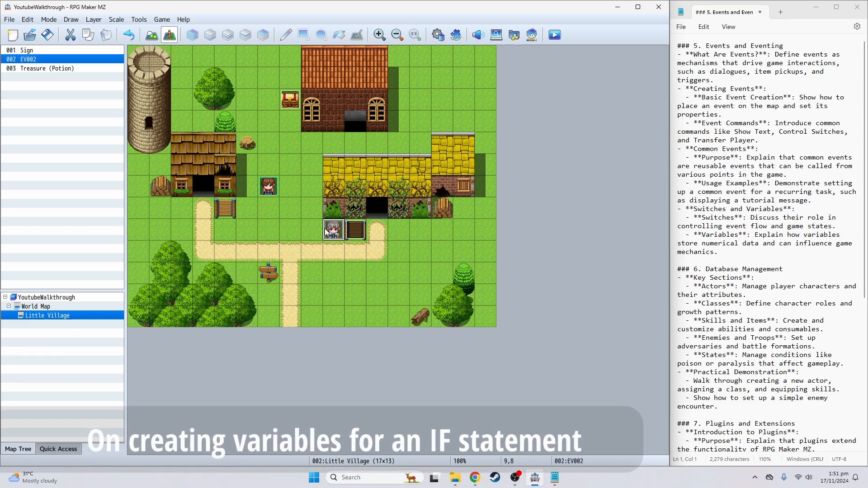
pyautogui.doubleClick(339, 234)
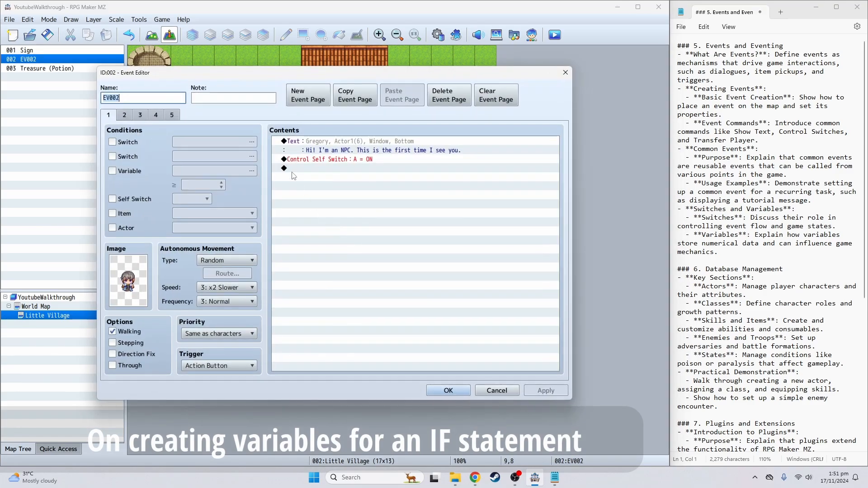
pyautogui.click(129, 116)
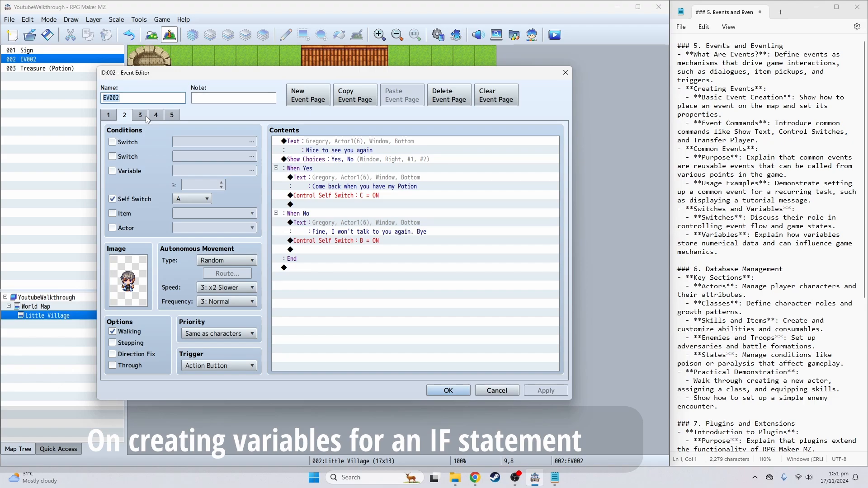
pyautogui.click(145, 116)
pyautogui.click(129, 116)
pyautogui.click(143, 120)
pyautogui.click(128, 119)
pyautogui.click(117, 120)
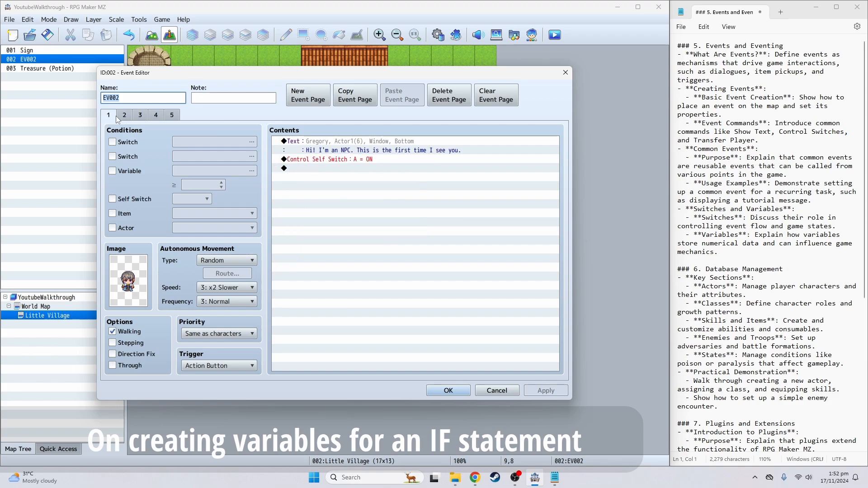
pyautogui.click(131, 120)
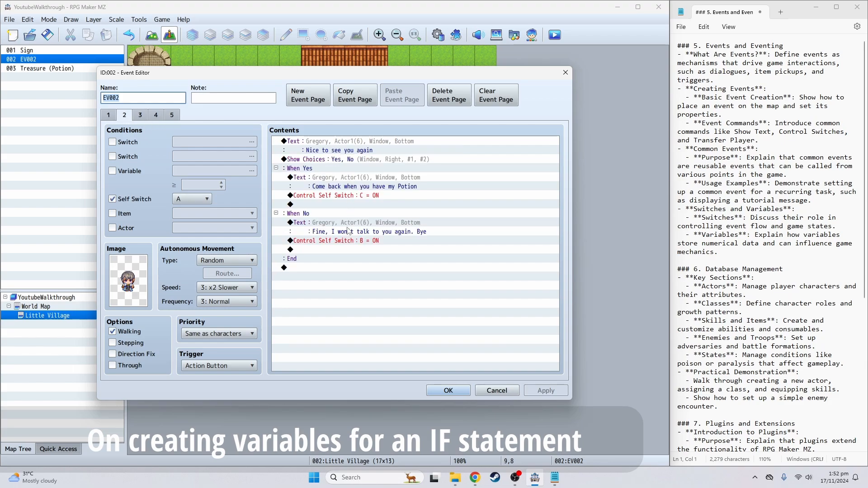
pyautogui.click(156, 116)
pyautogui.click(311, 160)
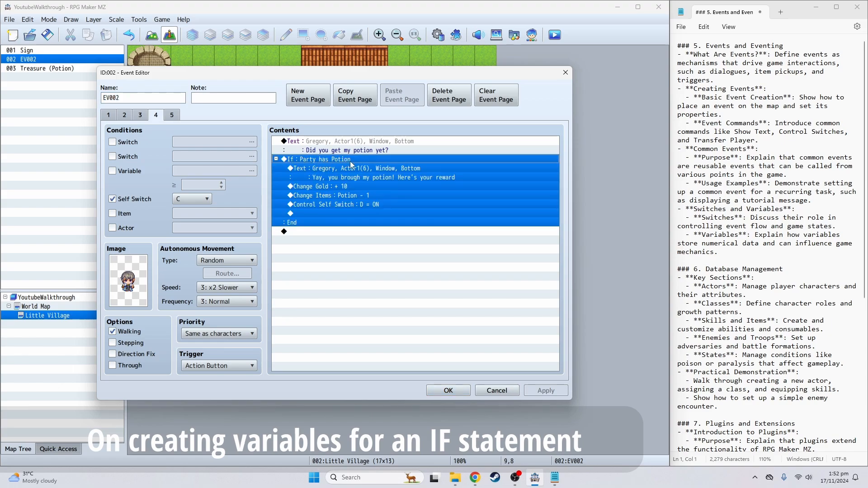
# - Start a conditional branch below the Potion check on page 4, based on variable 0001 and named Berries
pyautogui.click(314, 232)
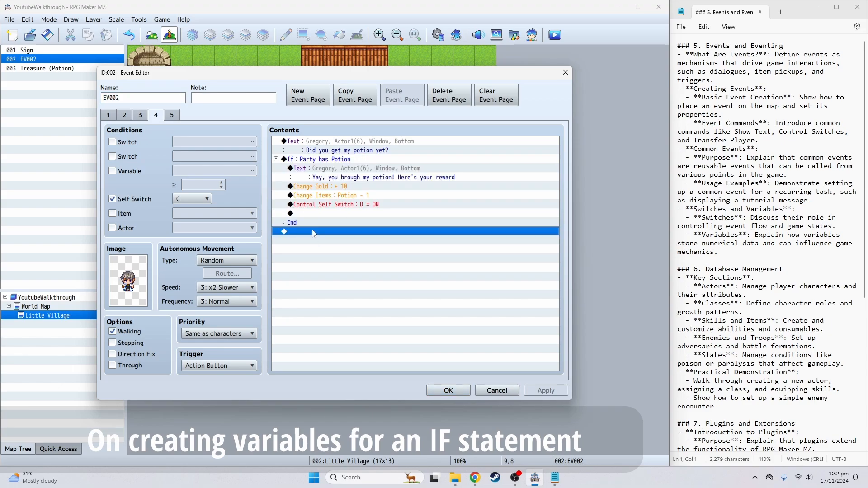
pyautogui.doubleClick(312, 233)
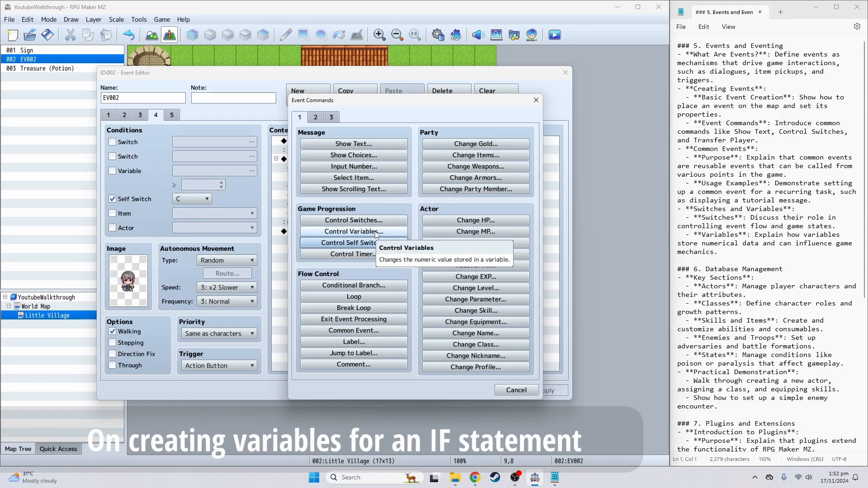
pyautogui.click(368, 285)
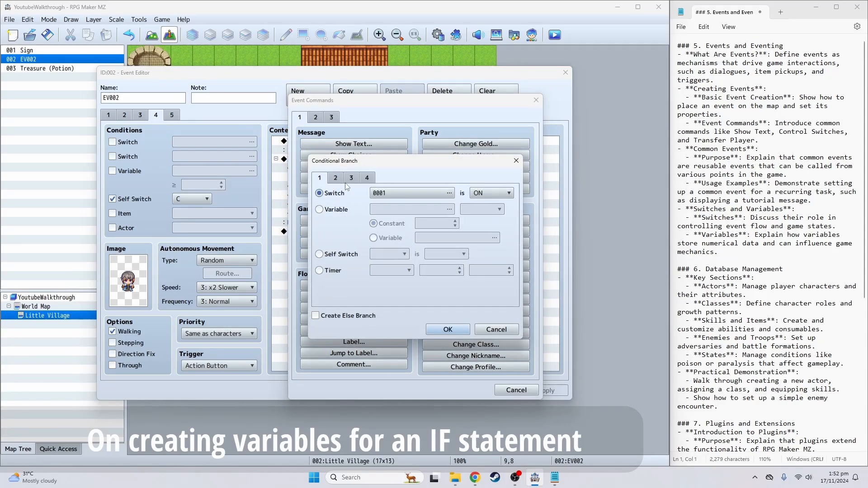
pyautogui.click(349, 209)
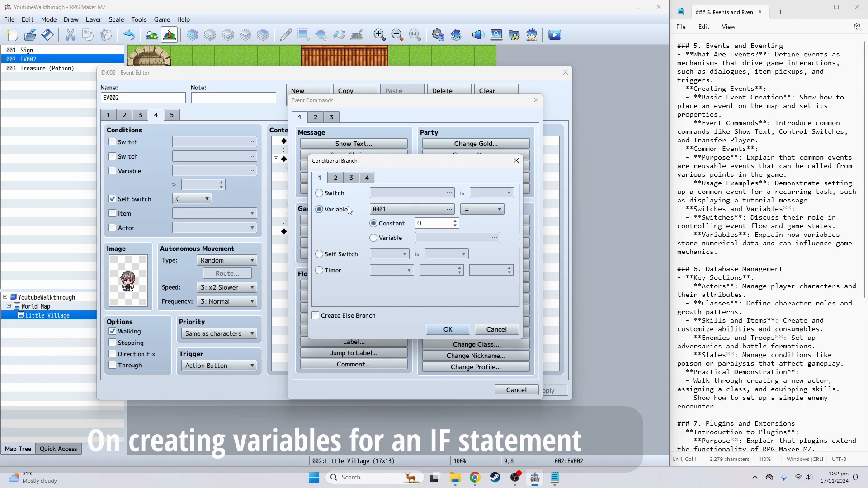
pyautogui.click(411, 210)
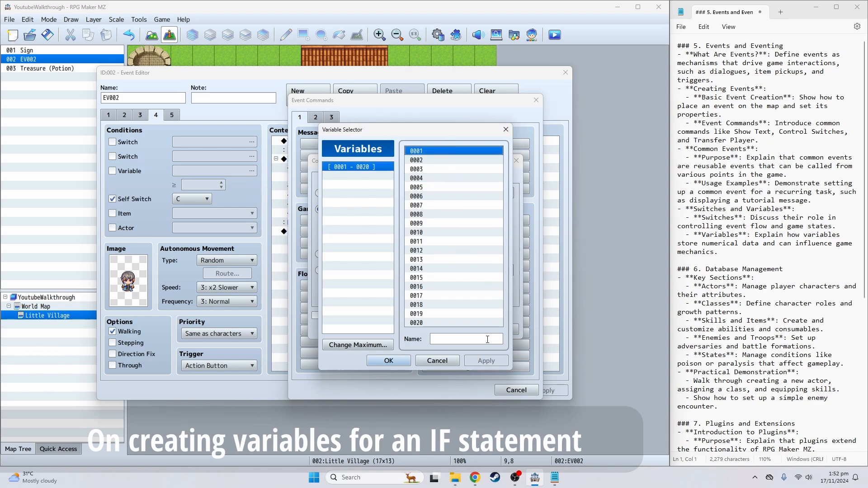
pyautogui.click(463, 340)
pyautogui.write('B')
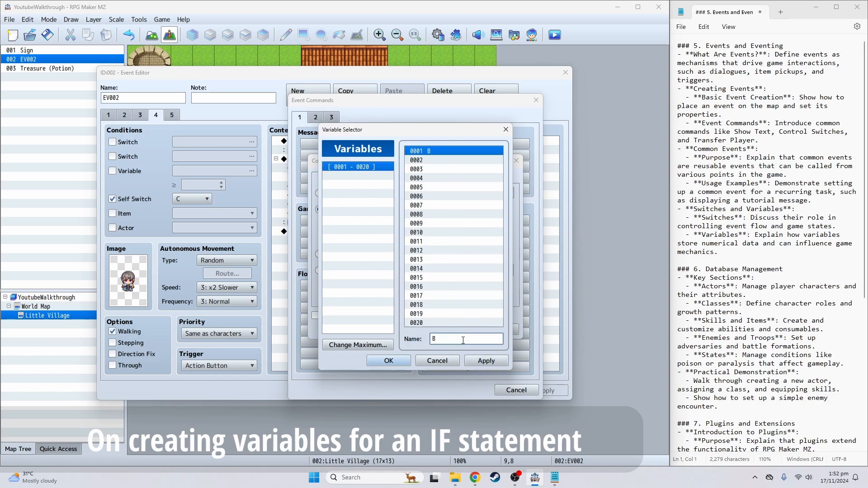
pyautogui.write('erries')
pyautogui.click(486, 360)
pyautogui.click(388, 360)
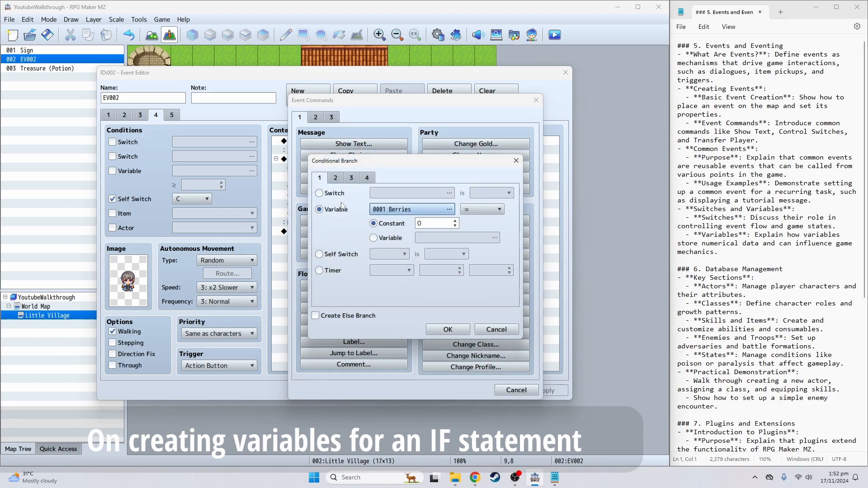
# - Set the branch condition to Berries ≥ 3 and add it to the event contents
pyautogui.click(483, 209)
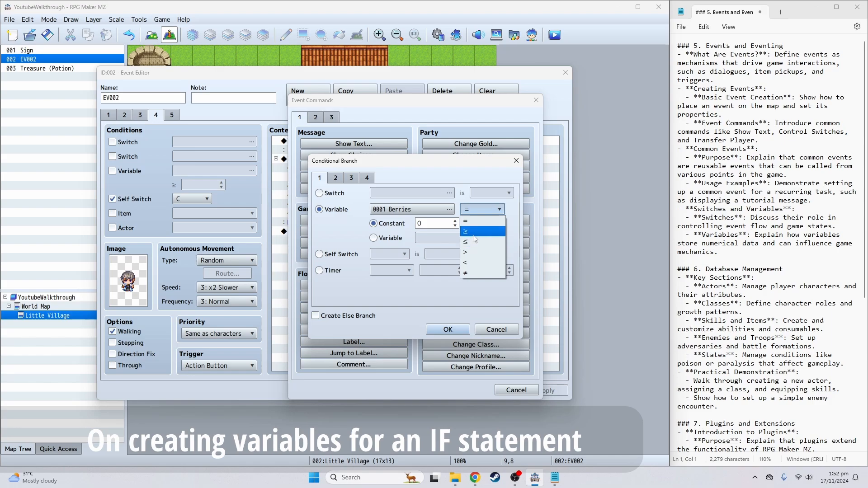
pyautogui.click(479, 230)
pyautogui.click(428, 223)
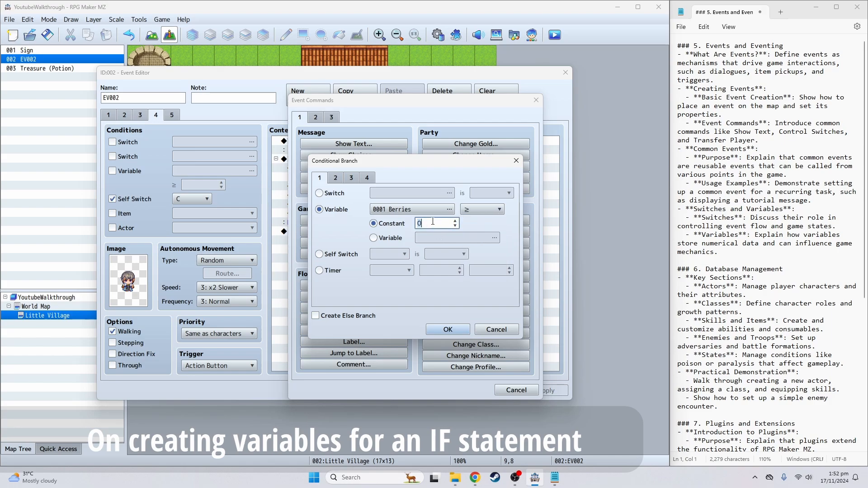
pyautogui.click(451, 329)
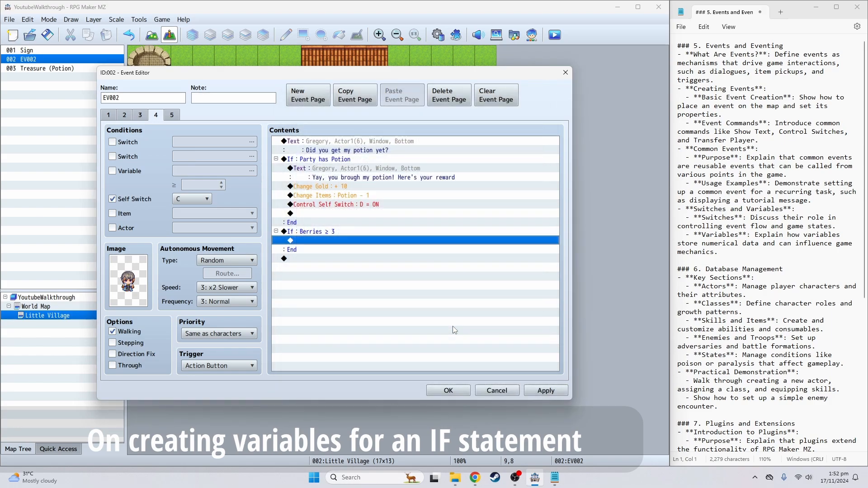
# - Copy the reward text, gold, item and self switch commands from the Potion branch into the Berries branch
pyautogui.click(331, 179)
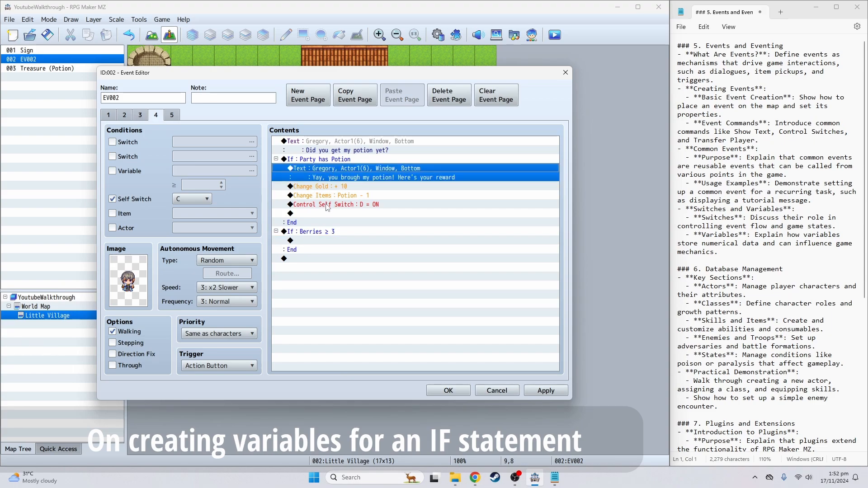
pyautogui.keyDown('shift'); pyautogui.click(328, 204); pyautogui.keyUp('shift')
pyautogui.hotkey('ctrl', 'c')
pyautogui.click(316, 240)
pyautogui.hotkey('ctrl', 'v')
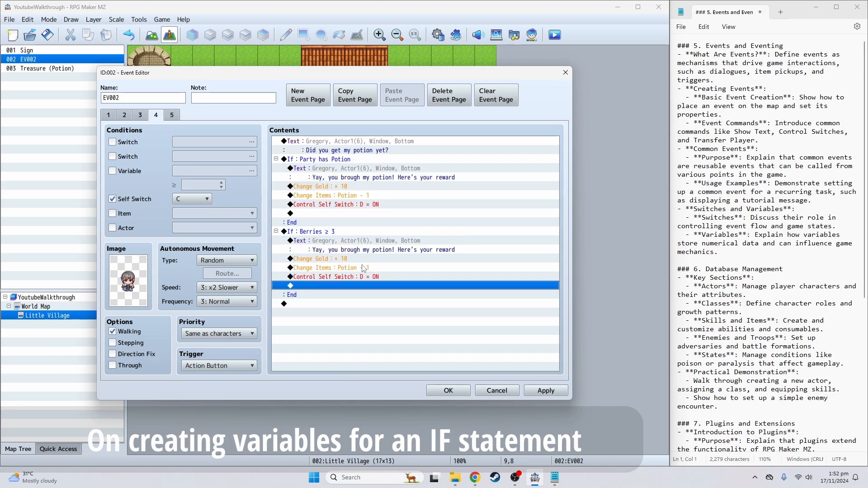
# - Collapse the "Party has Potion" branch and delete it from page 4
pyautogui.click(276, 159)
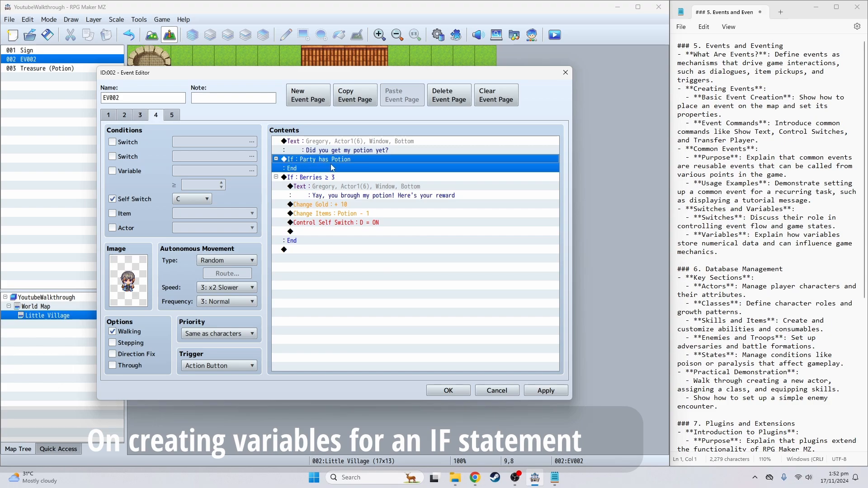
pyautogui.press('Delete')
pyautogui.press('Down')
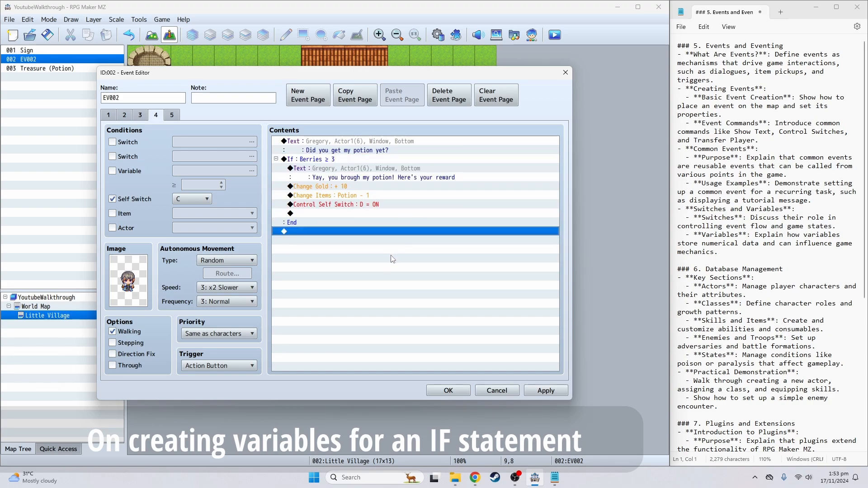
# - Change "potion" to "3 berries" in the Berries branch's reward message and save the NPC event
pyautogui.click(314, 162)
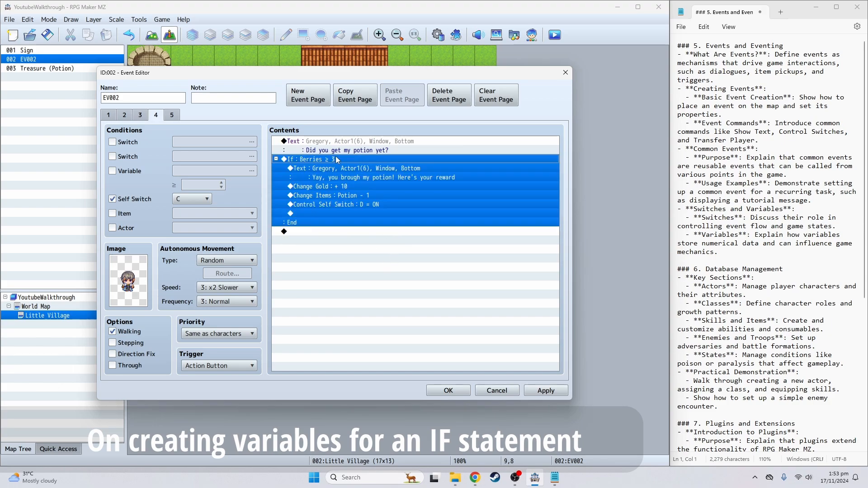
pyautogui.click(361, 175)
pyautogui.doubleClick(360, 174)
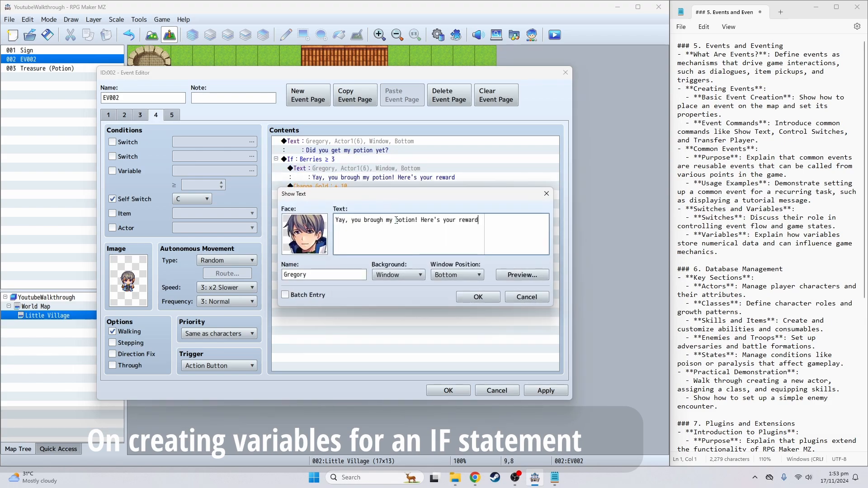
pyautogui.doubleClick(402, 220)
pyautogui.write('3 berries')
pyautogui.click(498, 297)
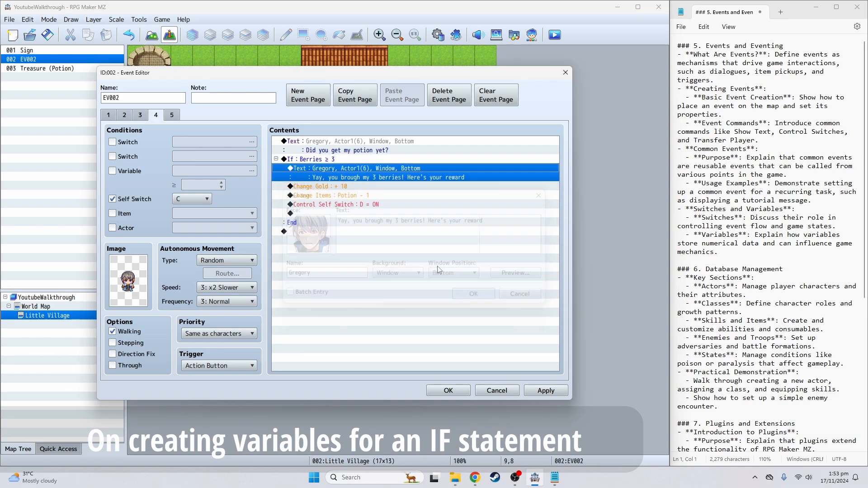
pyautogui.click(347, 200)
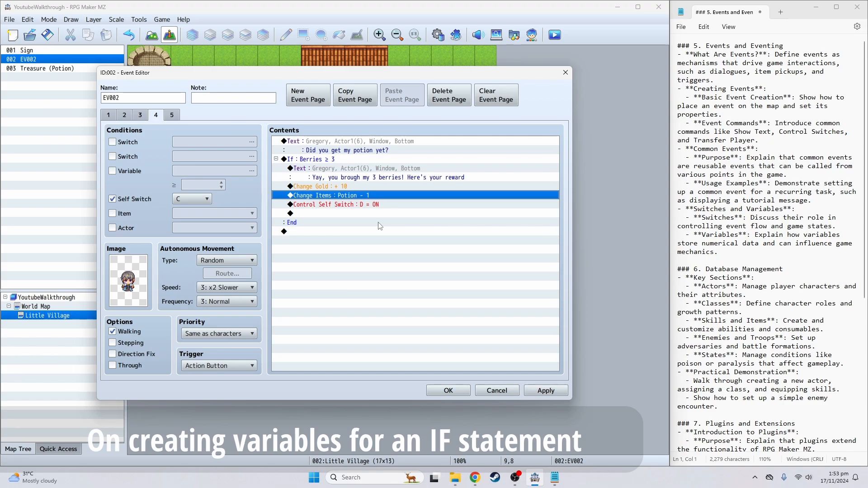
pyautogui.click(455, 389)
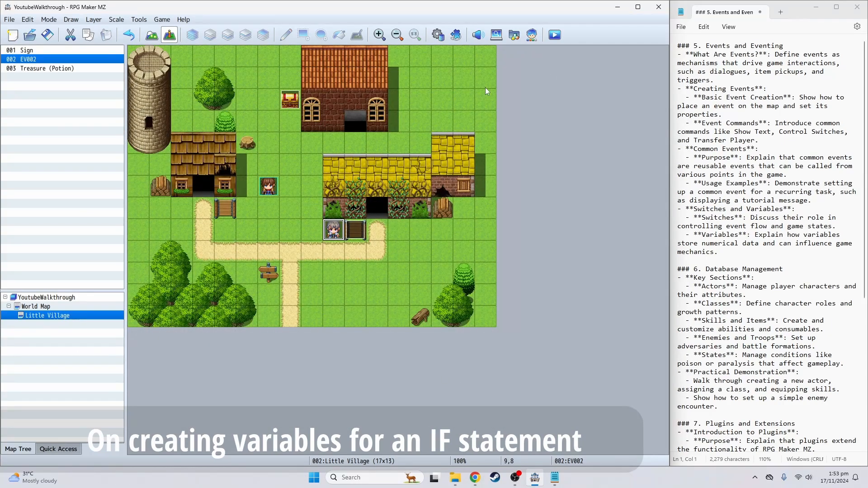
# - Open the database and look through its sections in order, from Actors to Terms
pyautogui.click(437, 35)
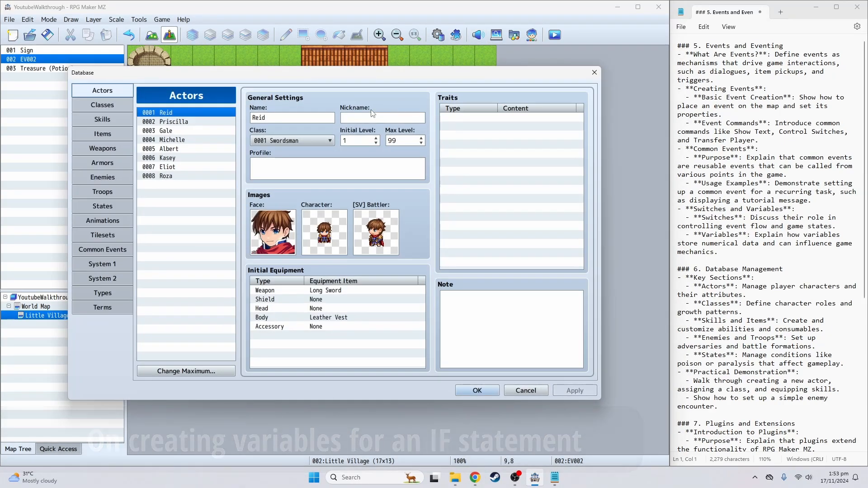
pyautogui.click(96, 105)
pyautogui.click(98, 121)
pyautogui.click(97, 134)
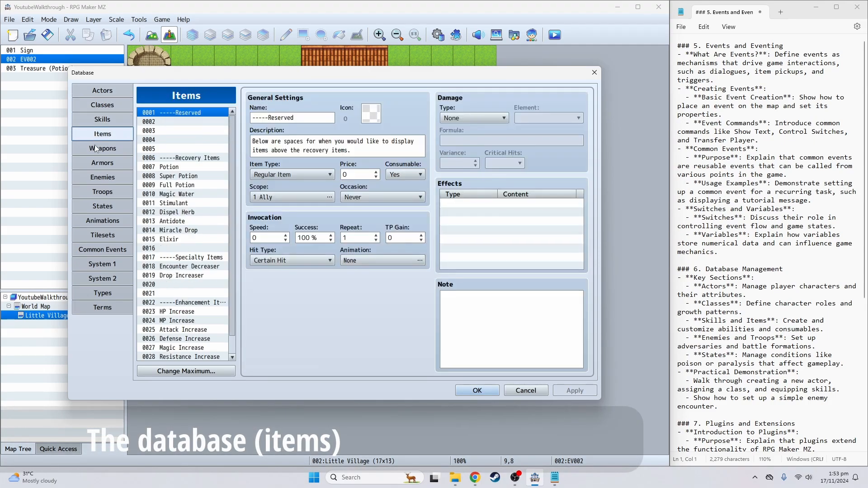
pyautogui.click(97, 149)
pyautogui.click(94, 163)
pyautogui.click(93, 178)
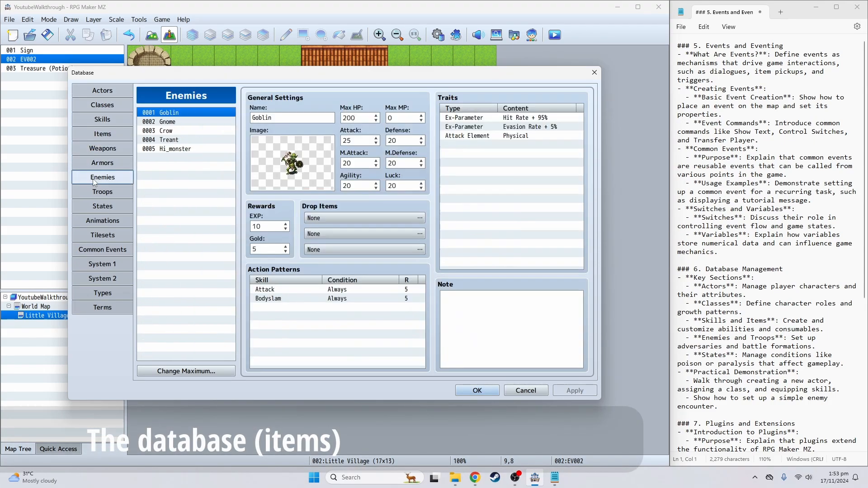
pyautogui.click(104, 193)
pyautogui.click(95, 208)
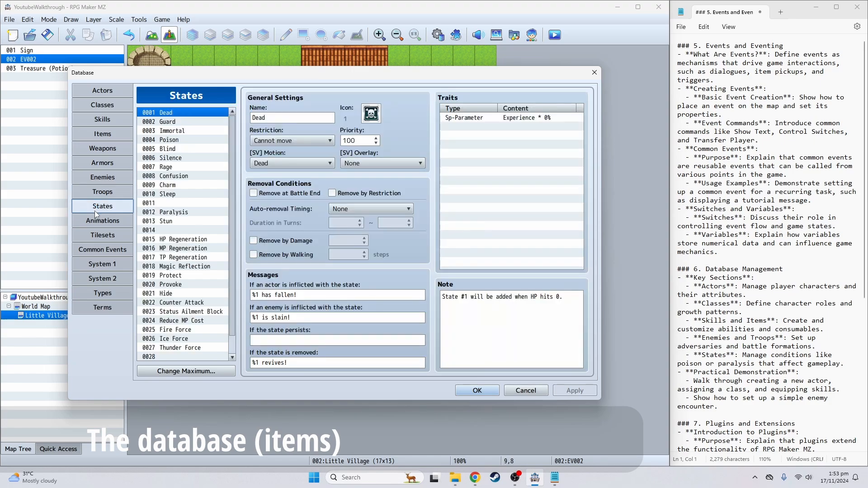
pyautogui.click(95, 222)
pyautogui.click(90, 238)
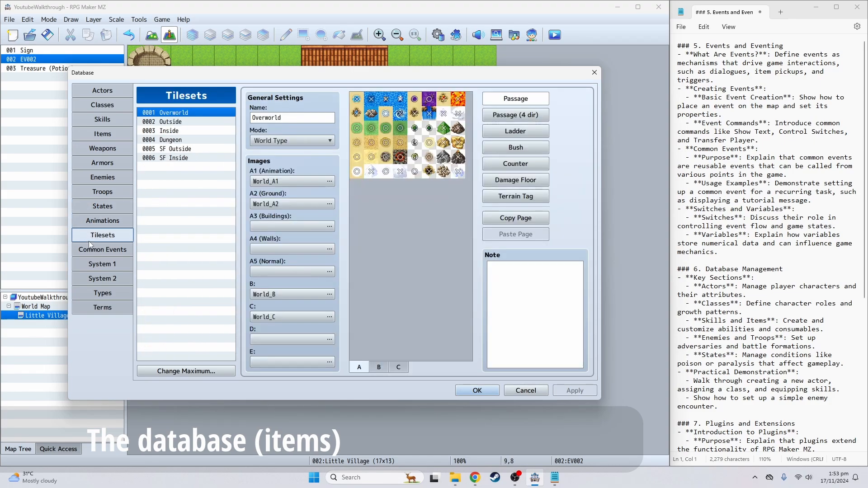
pyautogui.click(90, 250)
pyautogui.click(93, 265)
pyautogui.click(96, 282)
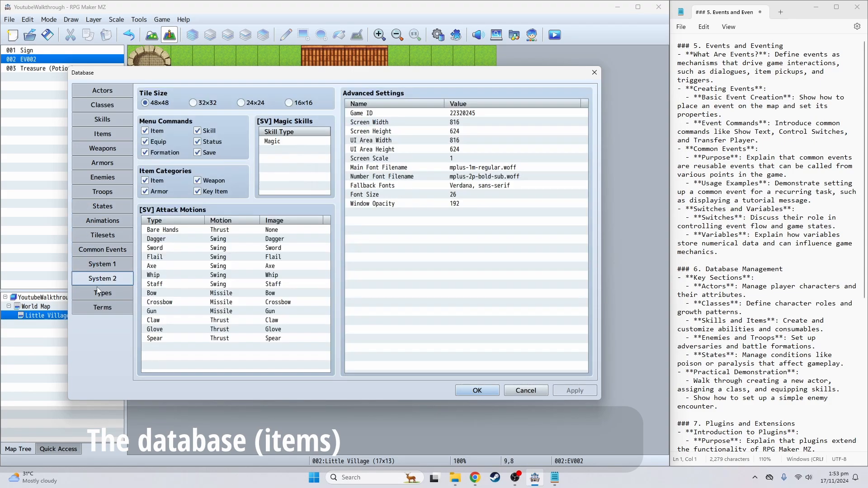
pyautogui.click(98, 292)
pyautogui.click(99, 309)
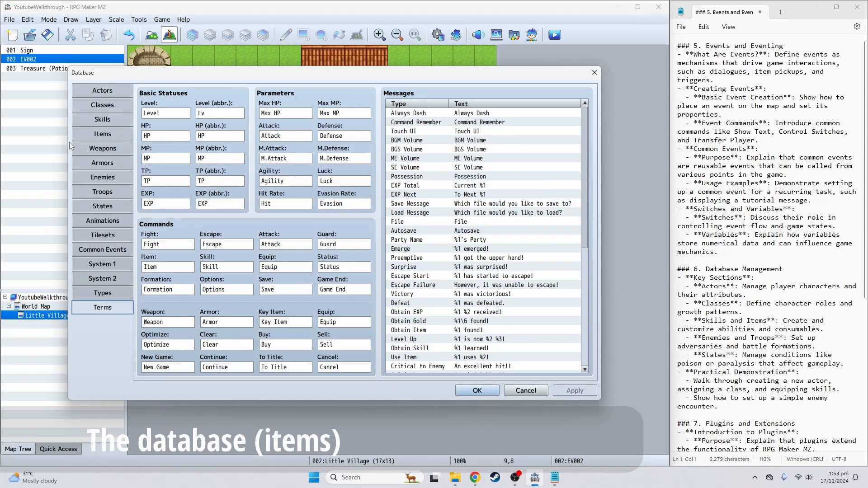
# - Name the empty item slot 0005 "Berries" in the database's Items section
pyautogui.click(106, 97)
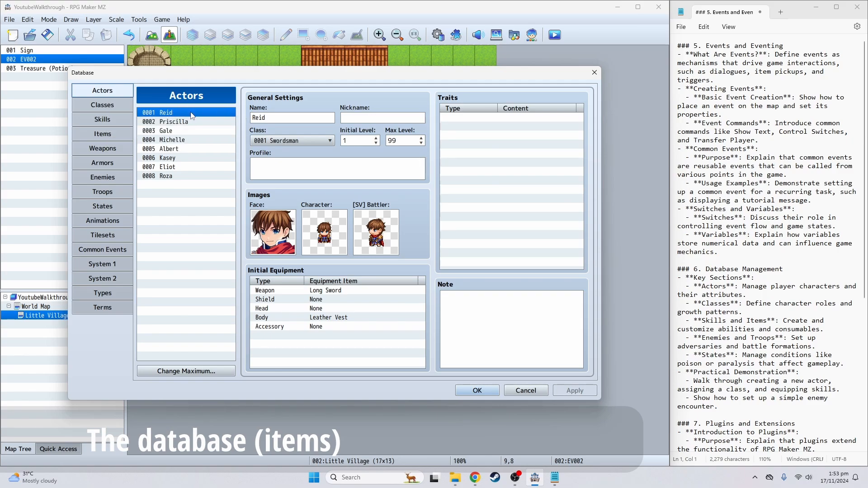
pyautogui.click(109, 136)
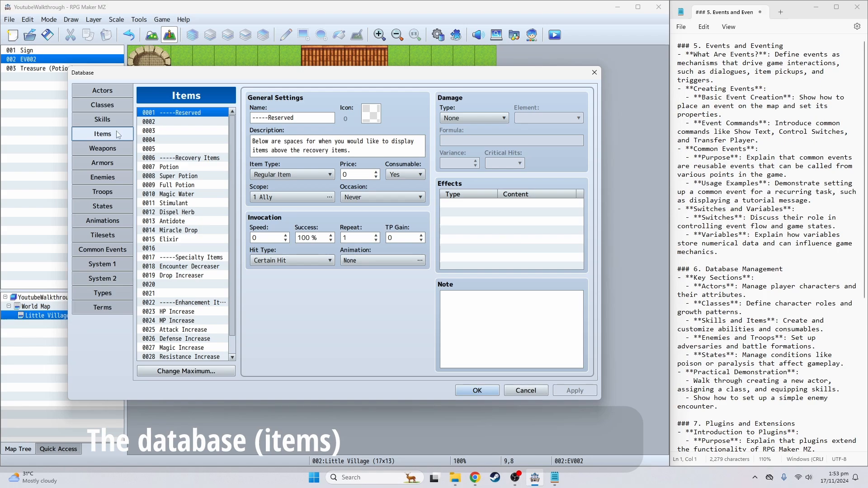
pyautogui.scroll(-1, 232, 131)
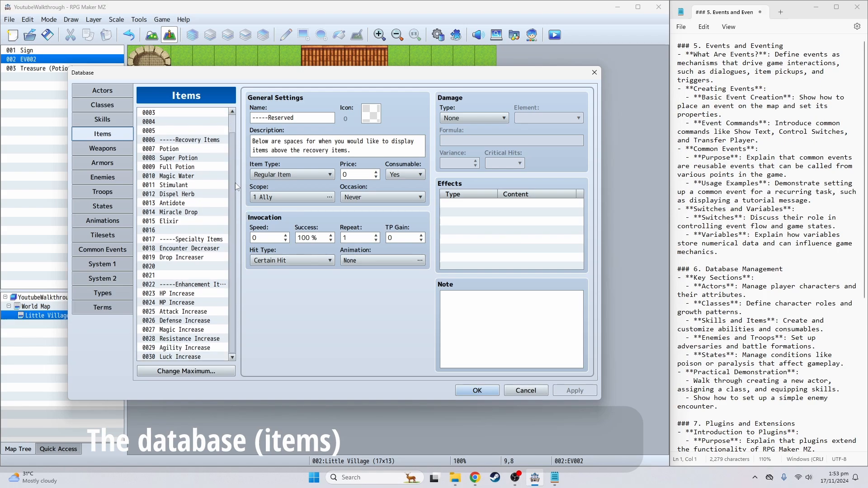
pyautogui.scroll(1, 235, 185)
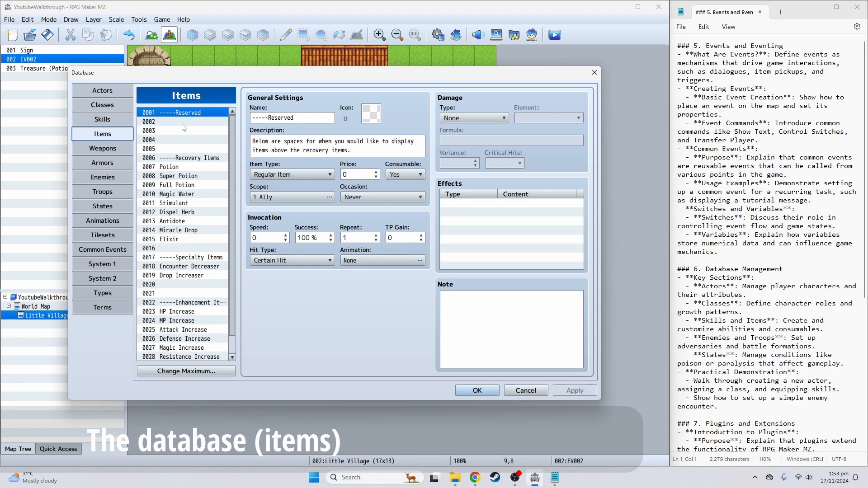
pyautogui.click(169, 149)
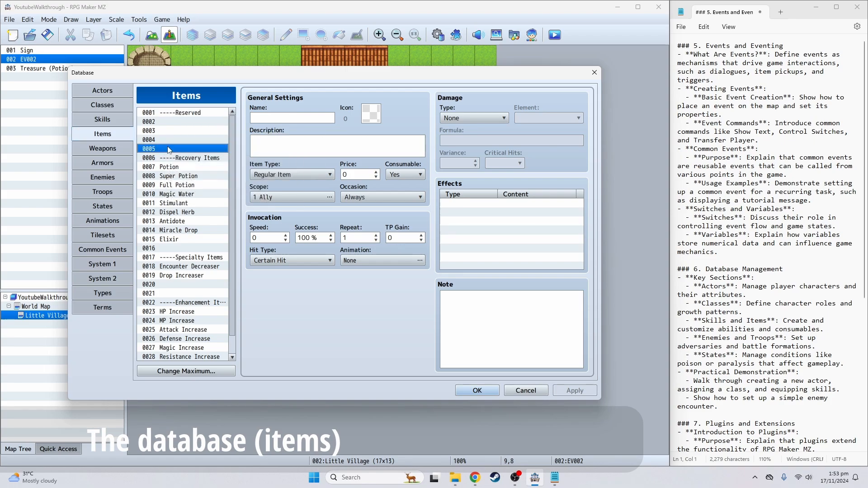
pyautogui.click(272, 119)
pyautogui.write('Berries')
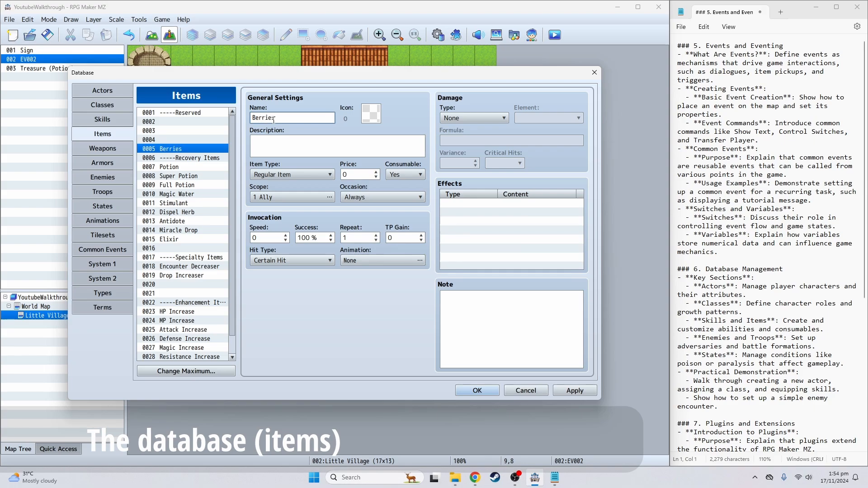
# - Assign the berry icon, number 264, to the Berries item
pyautogui.click(371, 113)
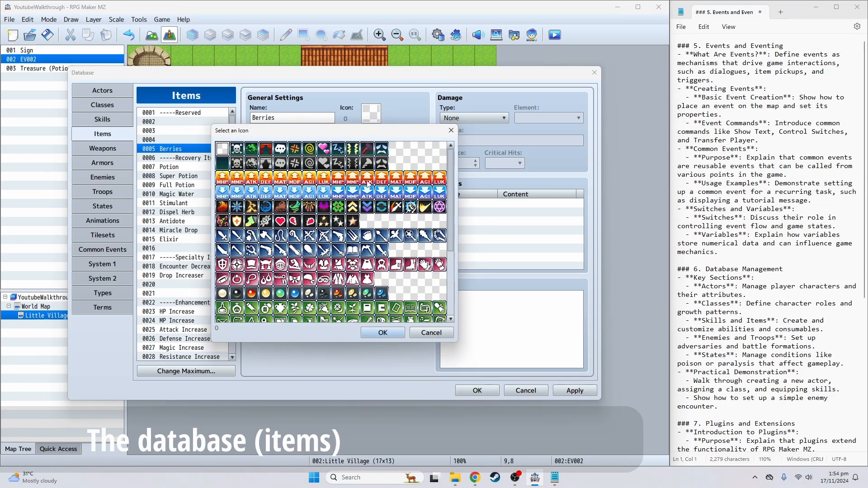
pyautogui.moveTo(453, 220); pyautogui.dragTo(455, 290)
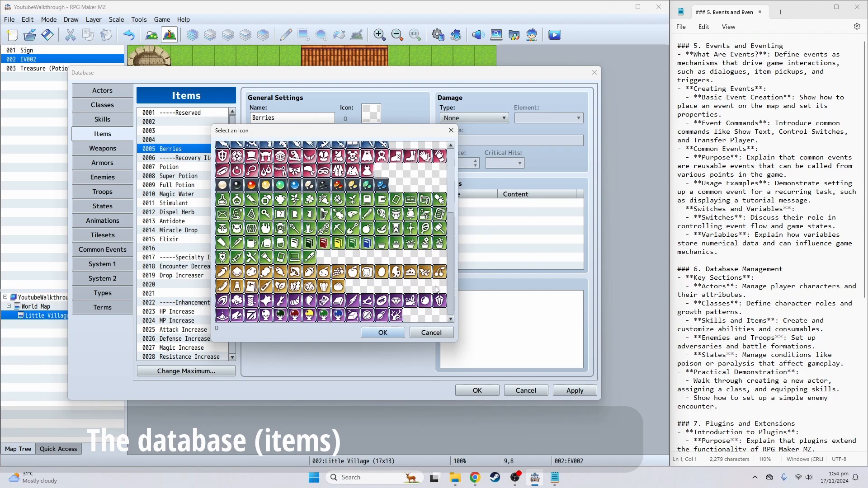
pyautogui.click(337, 273)
pyautogui.click(381, 334)
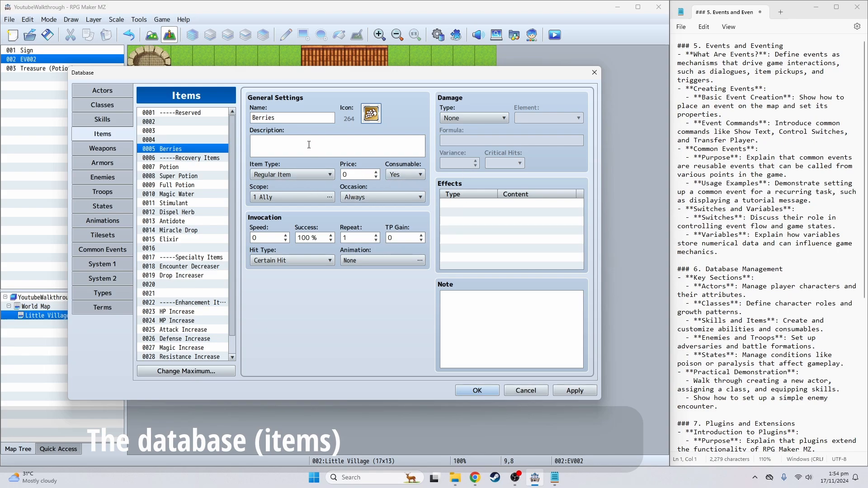
# - Add a Recover HP effect of 10% to the Berries item and save the database changes
pyautogui.doubleClick(460, 209)
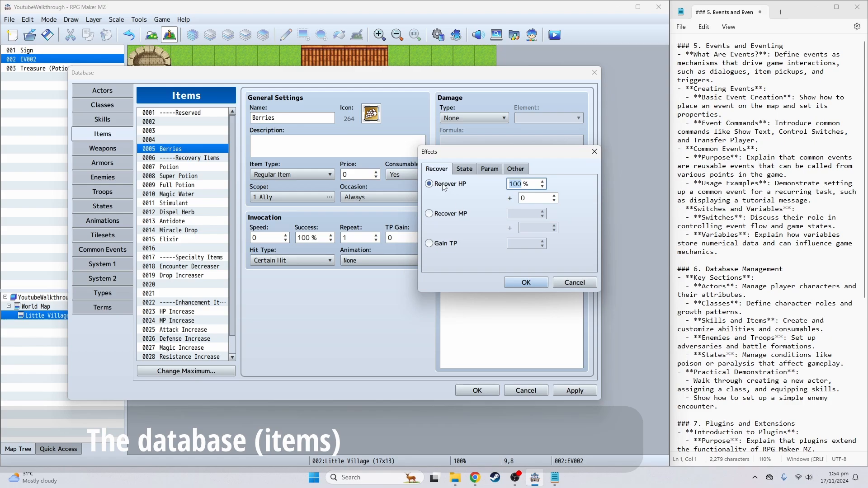
pyautogui.write('10')
pyautogui.click(524, 284)
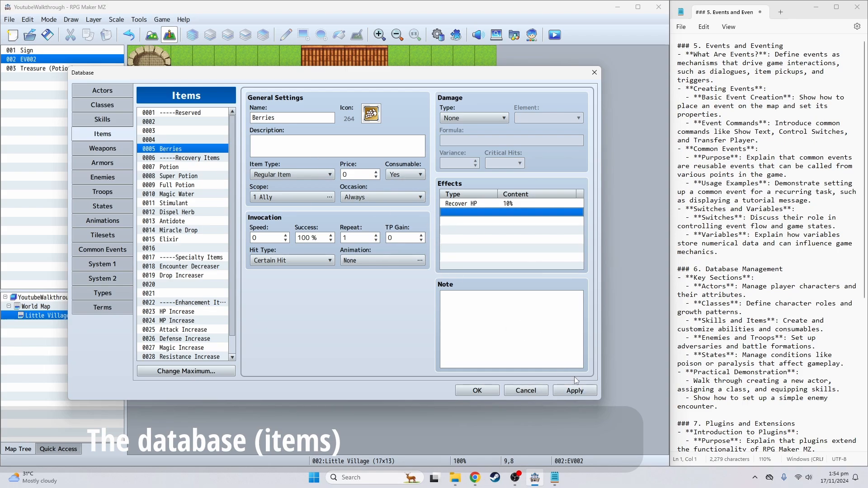
pyautogui.click(473, 392)
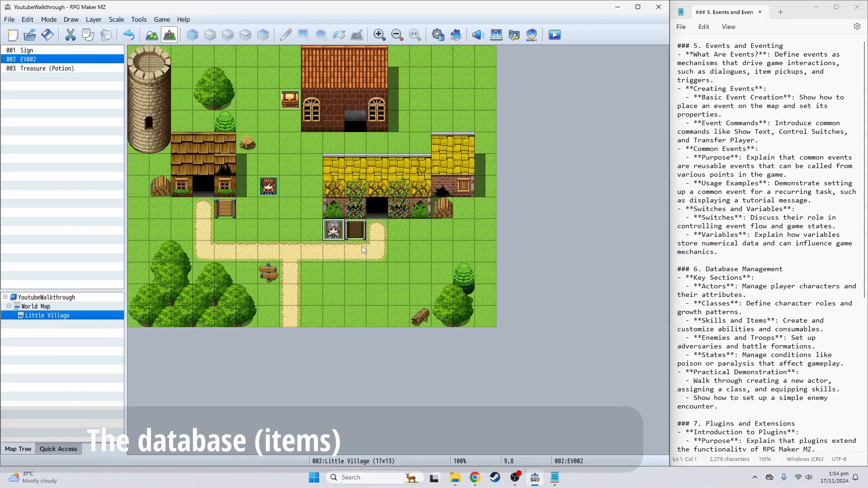
# - On page 4 of the NPC event EV002, switch the Change Items command's item to 0005 Berries
pyautogui.doubleClick(335, 231)
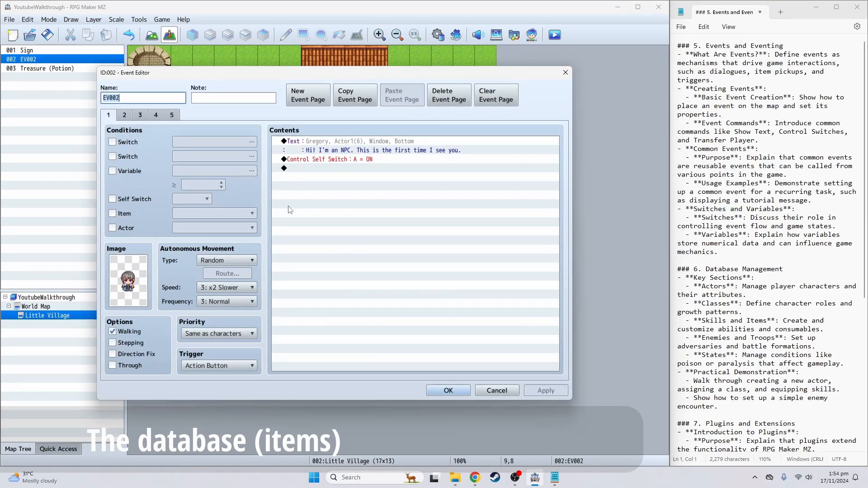
pyautogui.click(140, 116)
pyautogui.click(156, 116)
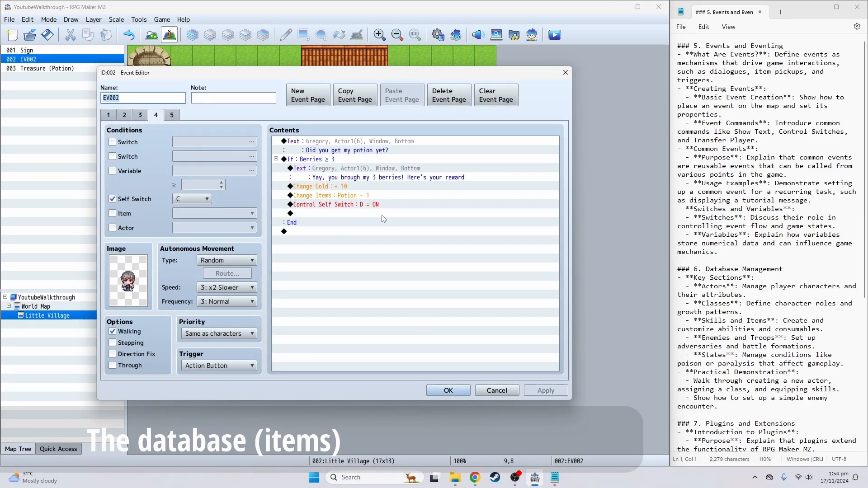
pyautogui.click(336, 197)
pyautogui.doubleClick(335, 197)
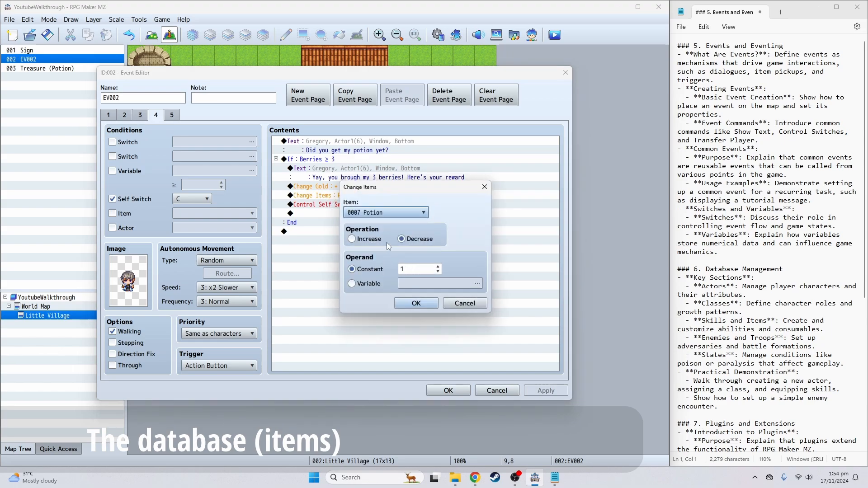
pyautogui.click(380, 212)
pyautogui.click(438, 223)
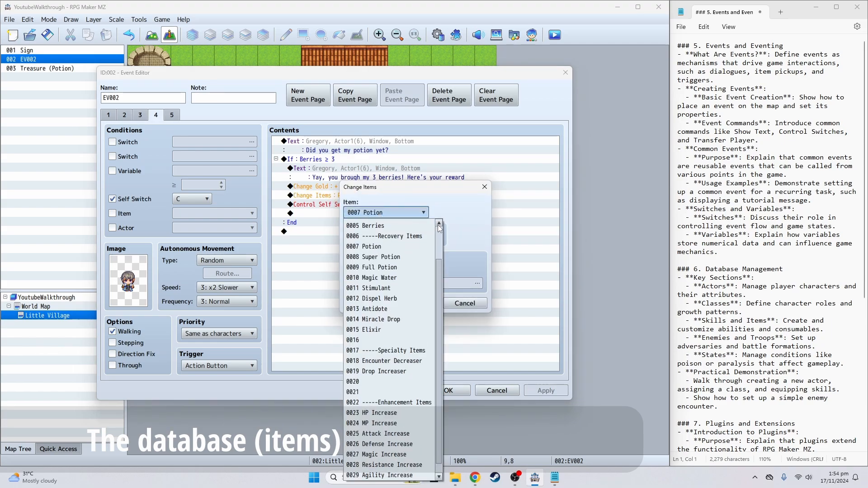
pyautogui.click(398, 228)
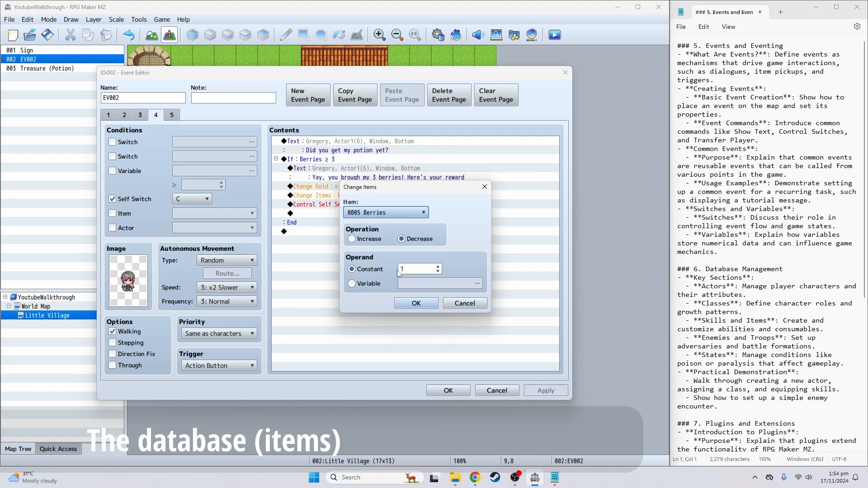
# - Set the decrease amount of the Berries item command to 3 and save the NPC event
pyautogui.click(438, 271)
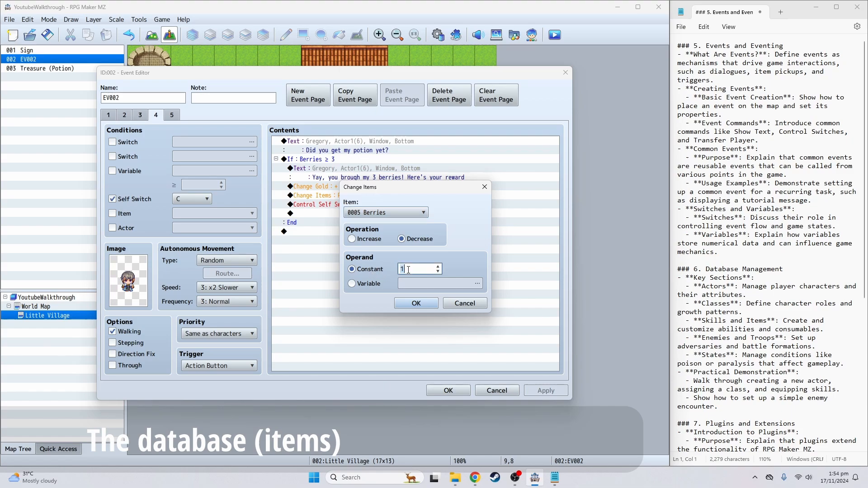
pyautogui.click(438, 267)
pyautogui.doubleClick(405, 270)
pyautogui.write('3')
pyautogui.click(419, 303)
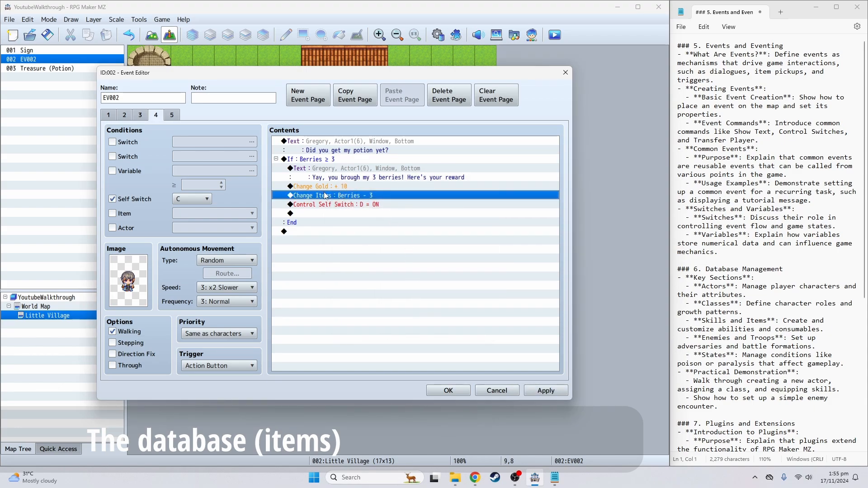
pyautogui.click(544, 390)
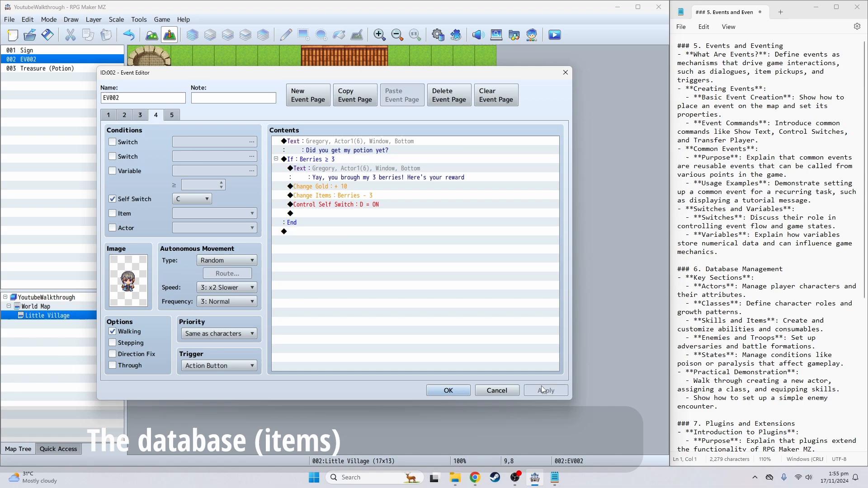
pyautogui.click(465, 391)
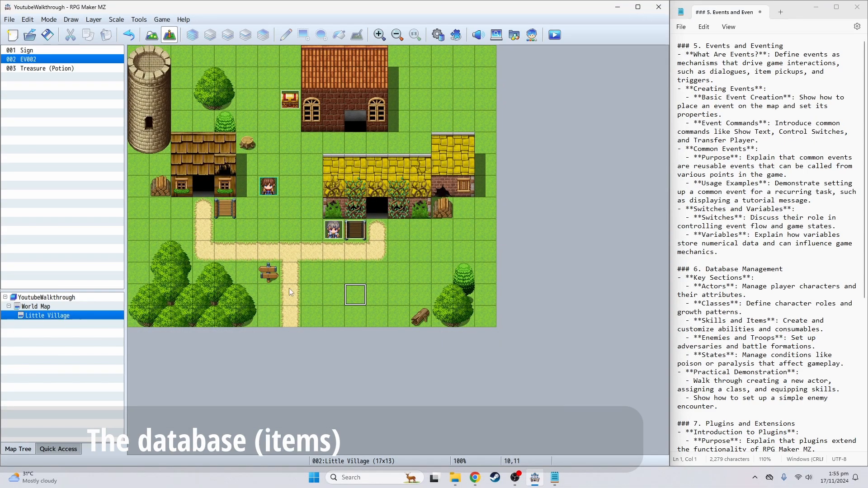
# - Paint a vertical column of three round bushes along the west side of the yellow-roofed house
pyautogui.click(151, 35)
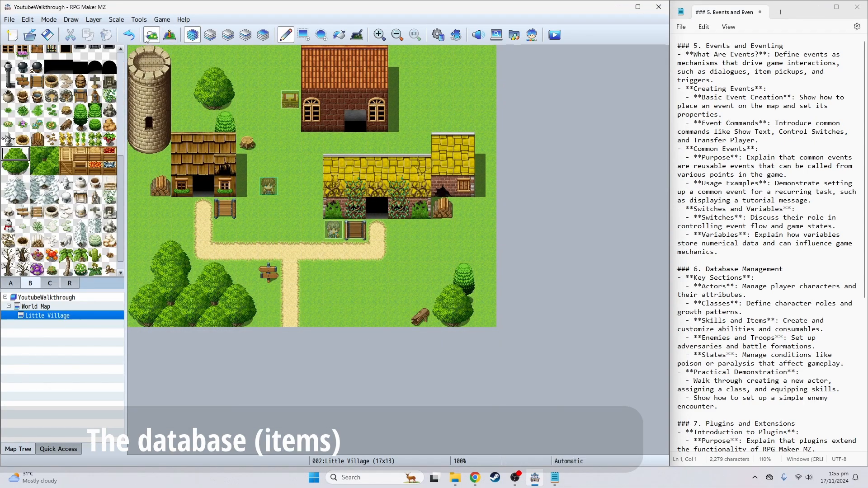
pyautogui.click(95, 125)
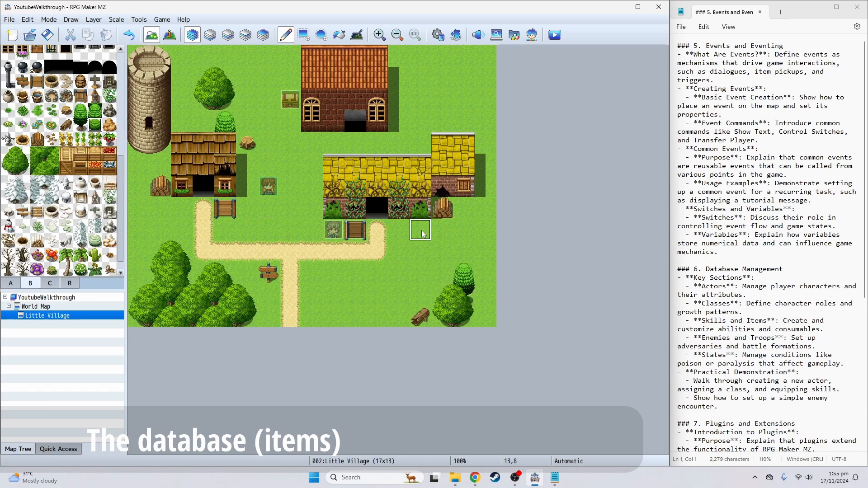
pyautogui.moveTo(312, 164); pyautogui.dragTo(318, 208)
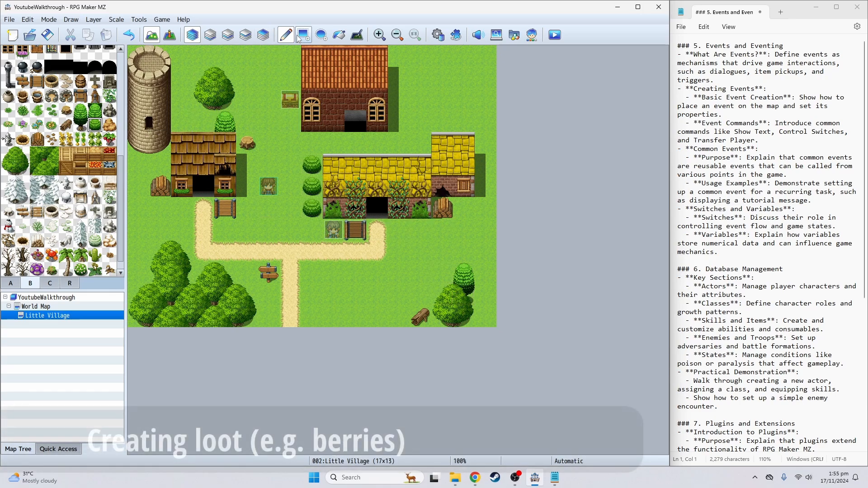
# - Create an event on the uppermost of the three bushes that increases Berries by 1
pyautogui.click(174, 34)
pyautogui.click(312, 166)
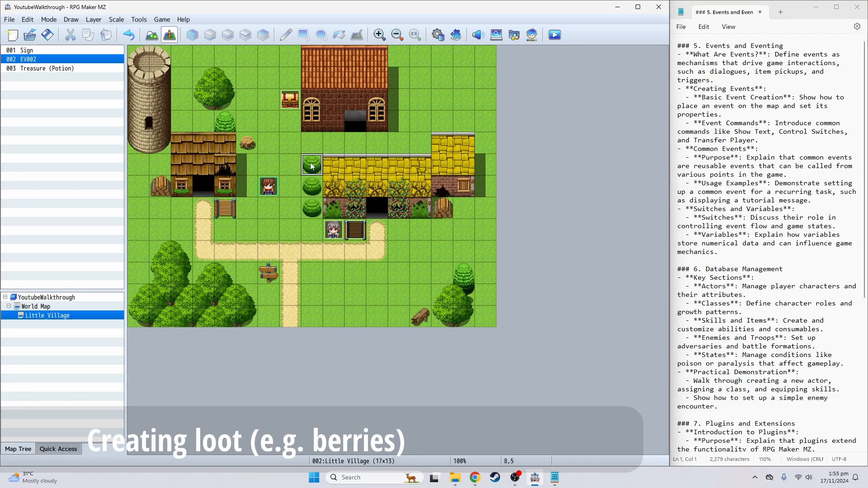
pyautogui.doubleClick(311, 168)
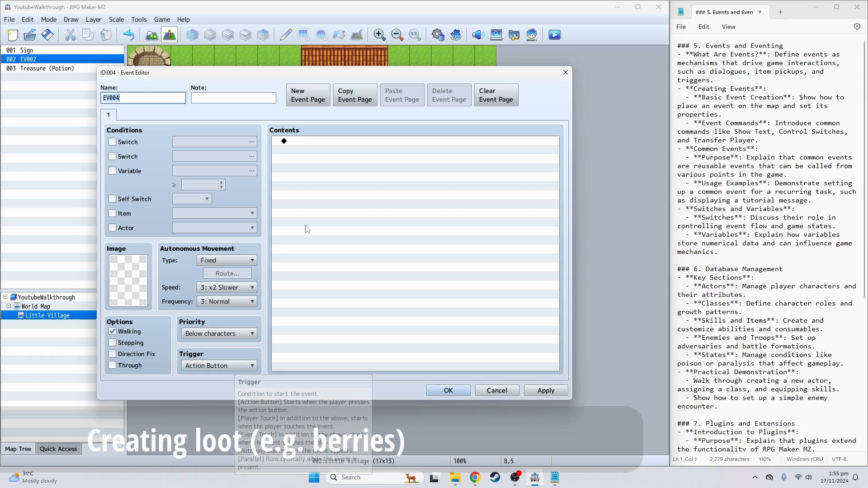
pyautogui.click(328, 144)
pyautogui.doubleClick(328, 144)
pyautogui.click(475, 155)
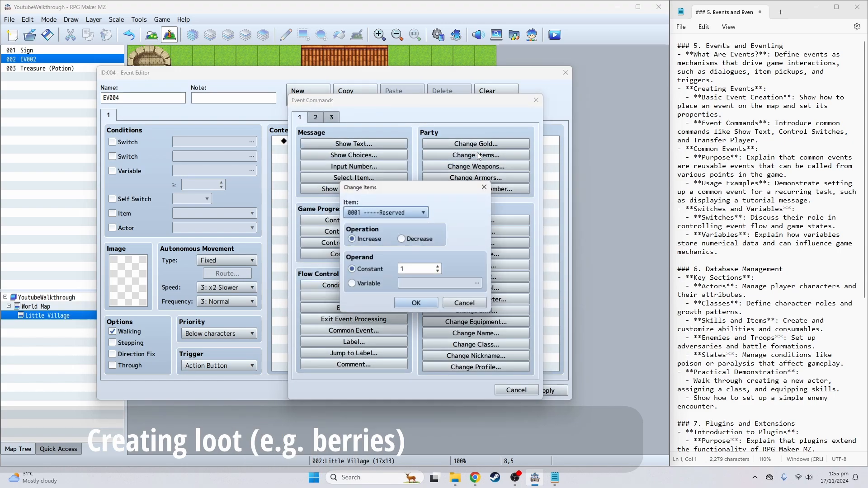
pyautogui.click(395, 217)
pyautogui.click(384, 266)
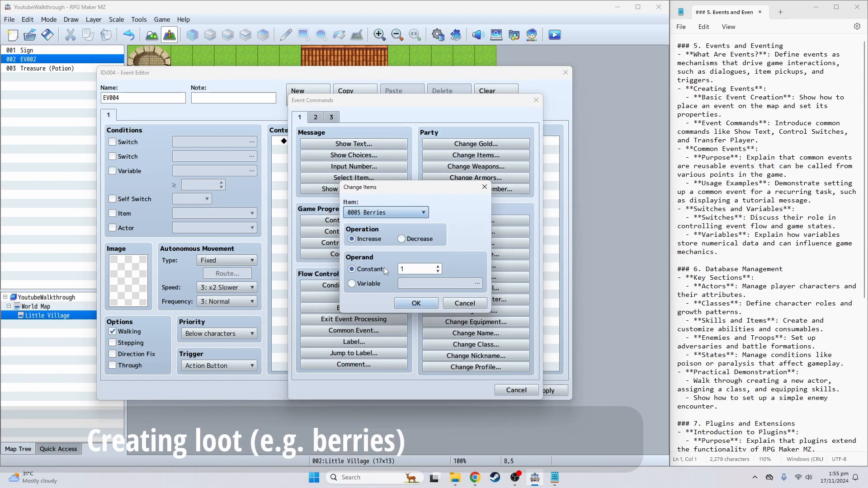
pyautogui.click(414, 304)
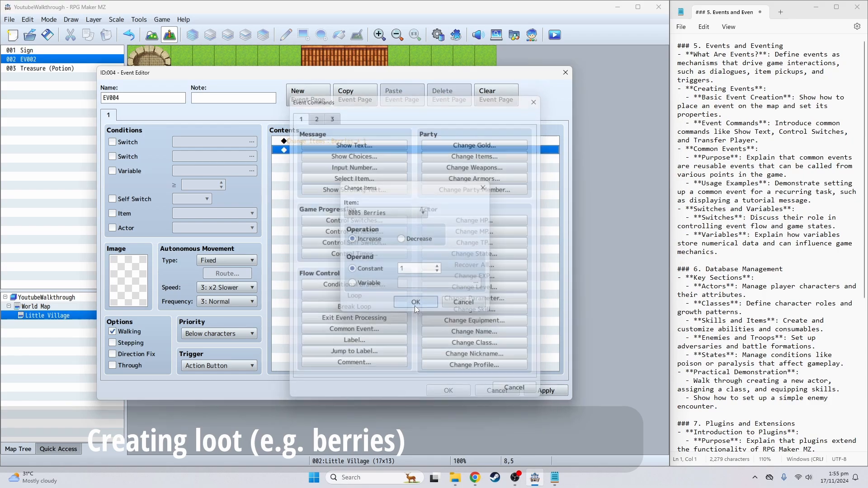
# - Add a Control Self Switch command setting A to ON after the bush event's item command
pyautogui.rightClick(306, 153)
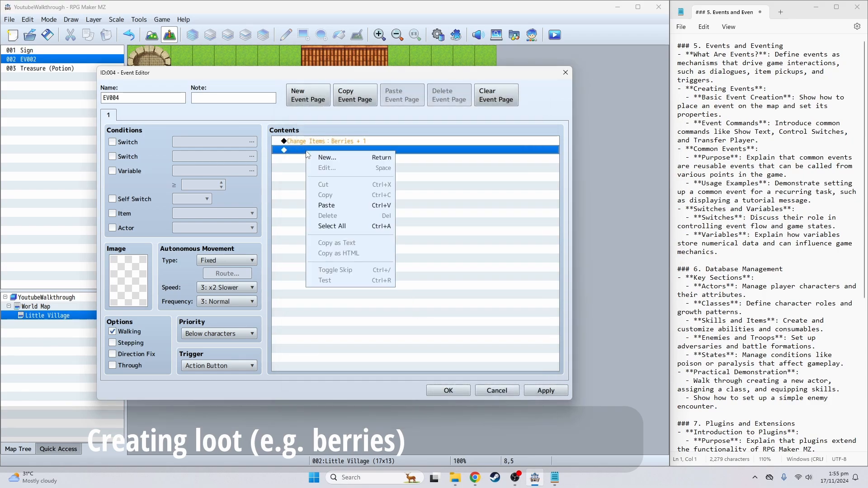
pyautogui.click(295, 167)
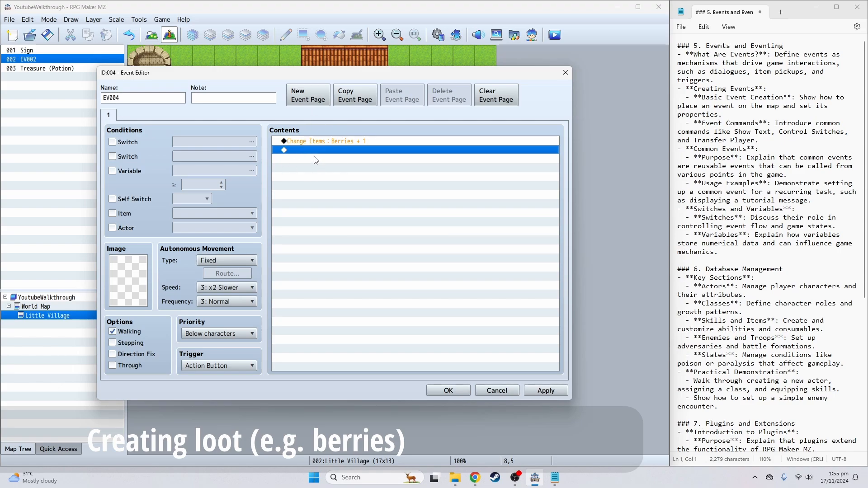
pyautogui.rightClick(307, 152)
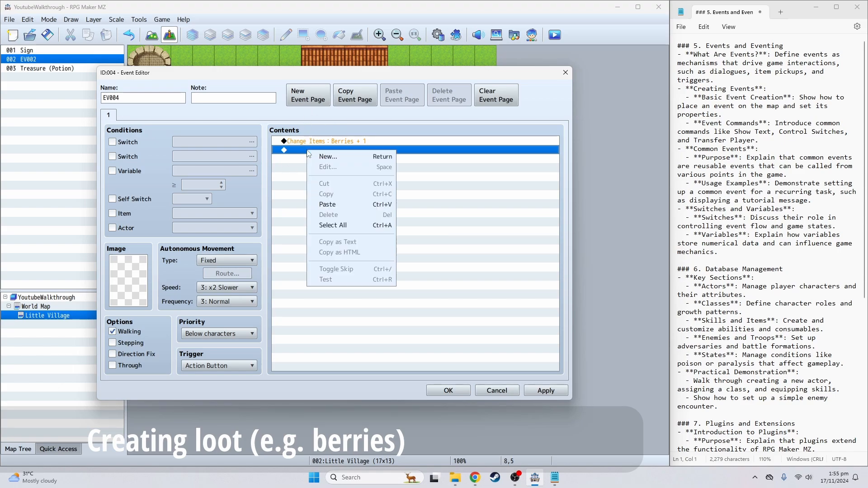
pyautogui.click(337, 154)
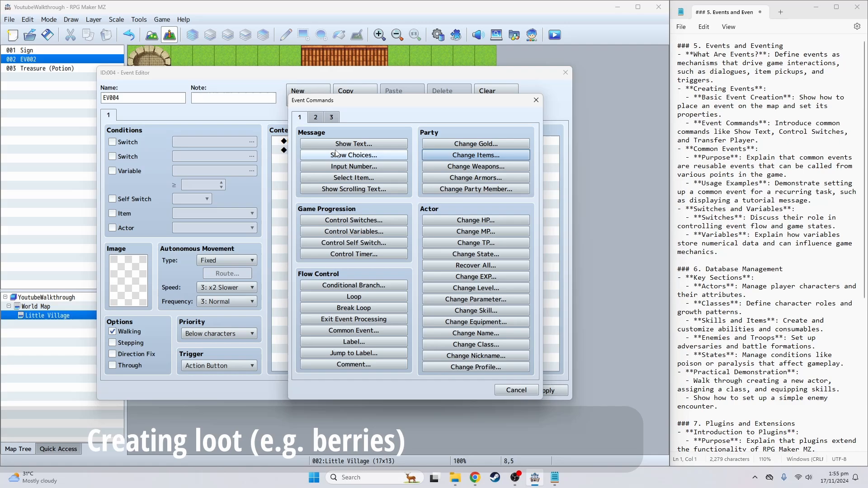
pyautogui.click(354, 242)
pyautogui.click(396, 282)
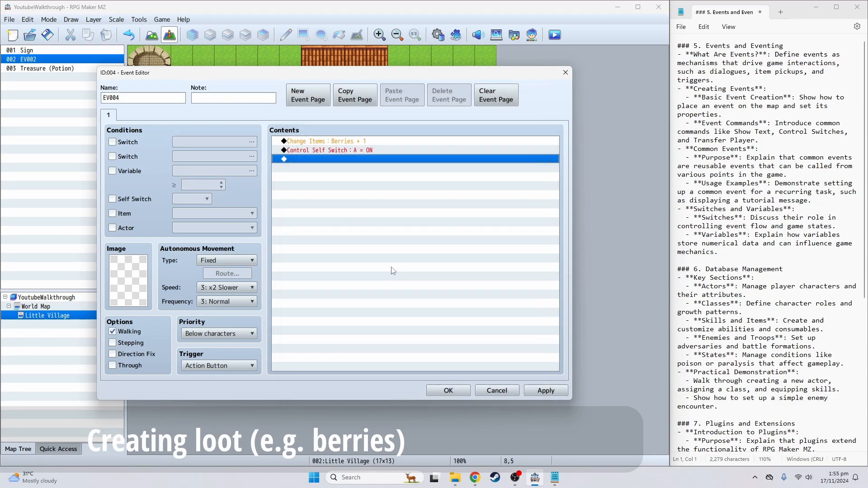
# - Add a second page to the bush event, conditioned on Self Switch A, and leave its contents empty
pyautogui.click(307, 95)
pyautogui.click(113, 199)
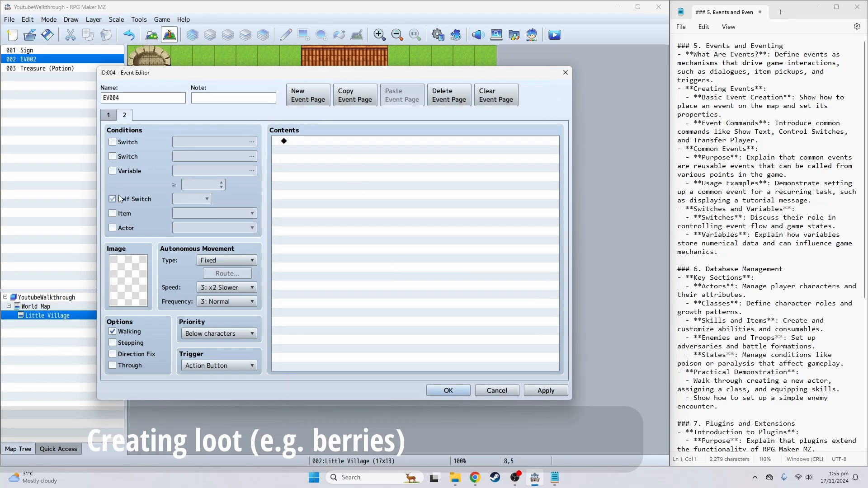
pyautogui.click(330, 143)
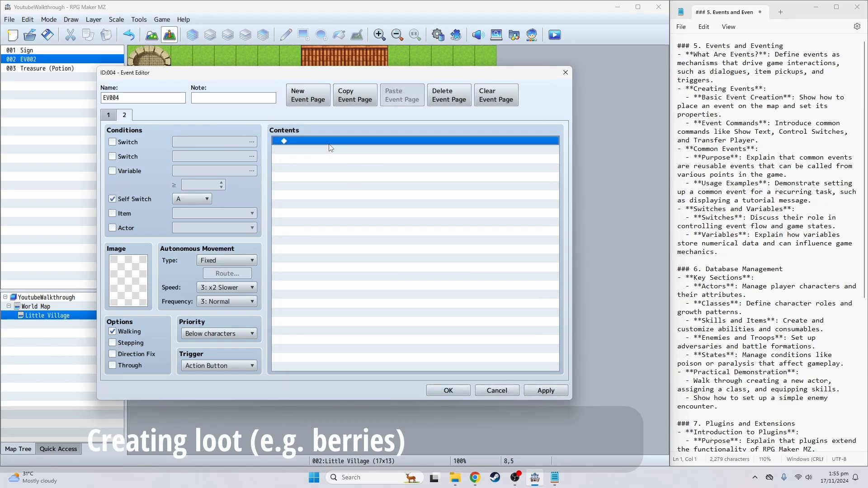
pyautogui.click(108, 115)
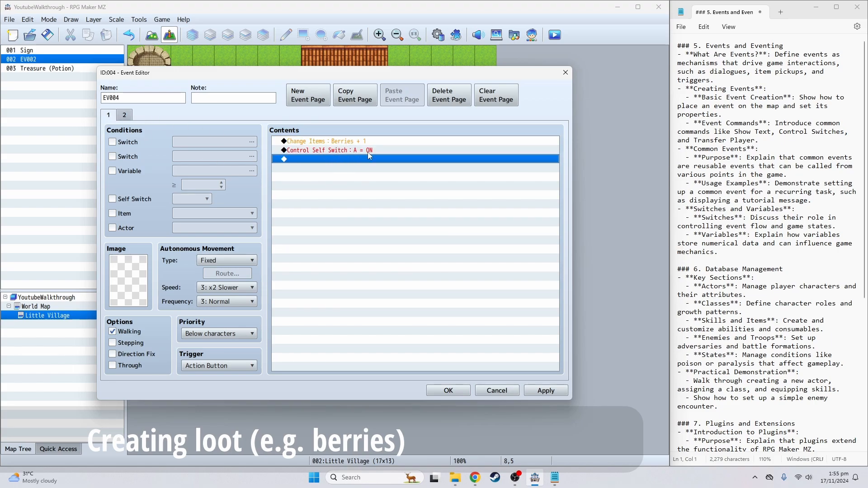
pyautogui.click(127, 116)
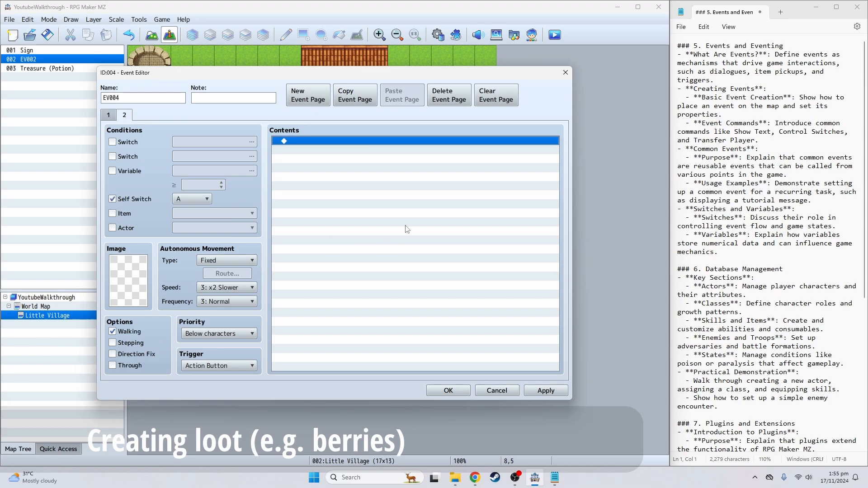
pyautogui.click(109, 116)
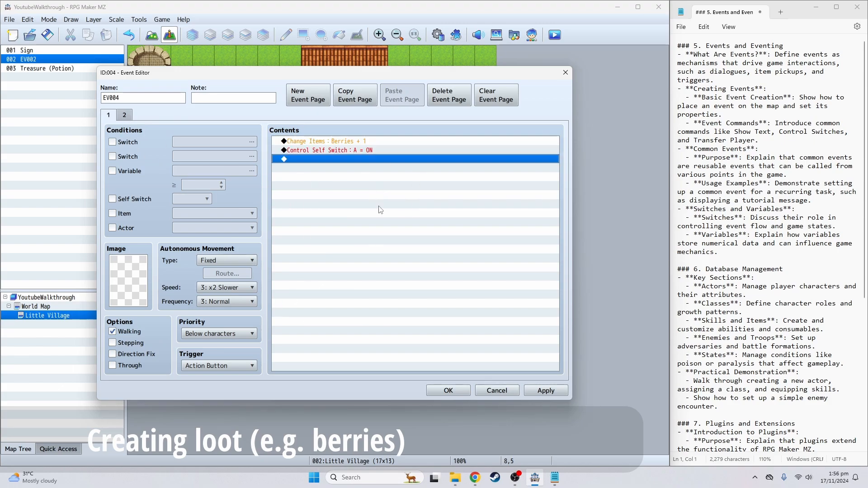
# - Set the priority of the bush event's first page to Same as characters
pyautogui.click(218, 335)
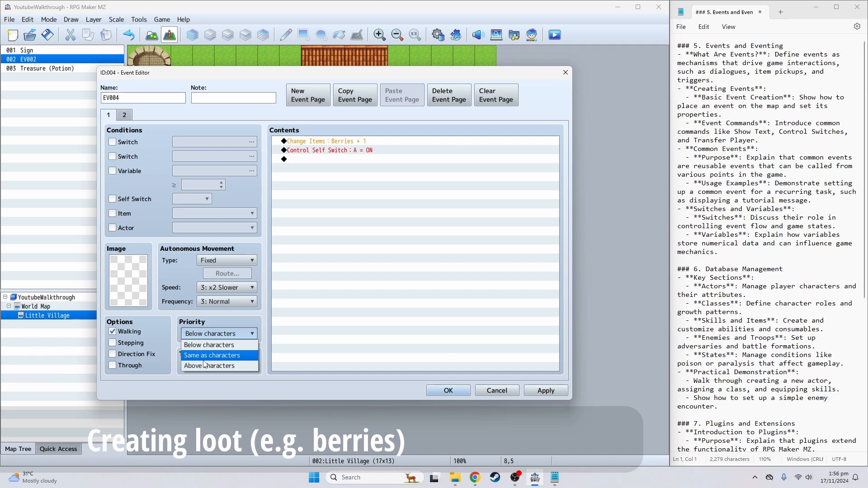
pyautogui.click(209, 355)
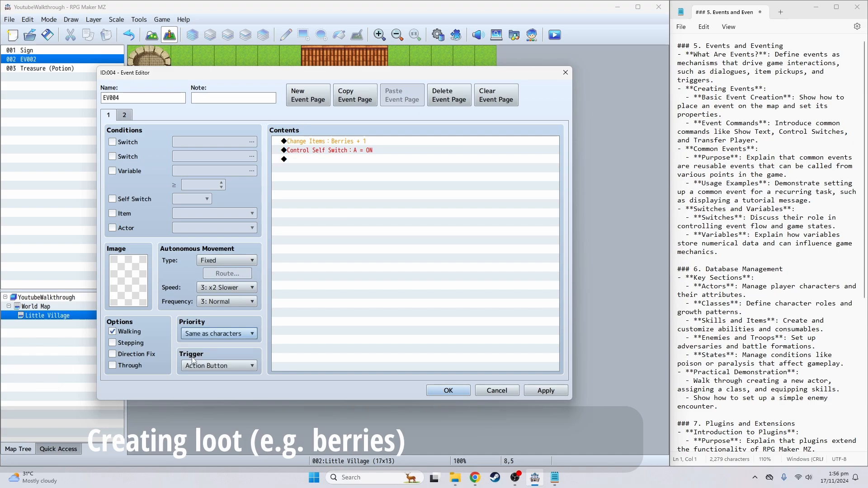
pyautogui.click(128, 116)
pyautogui.click(116, 117)
# - Rename the bush event as BerryPlant and save it
pyautogui.doubleClick(140, 98)
pyautogui.write('B')
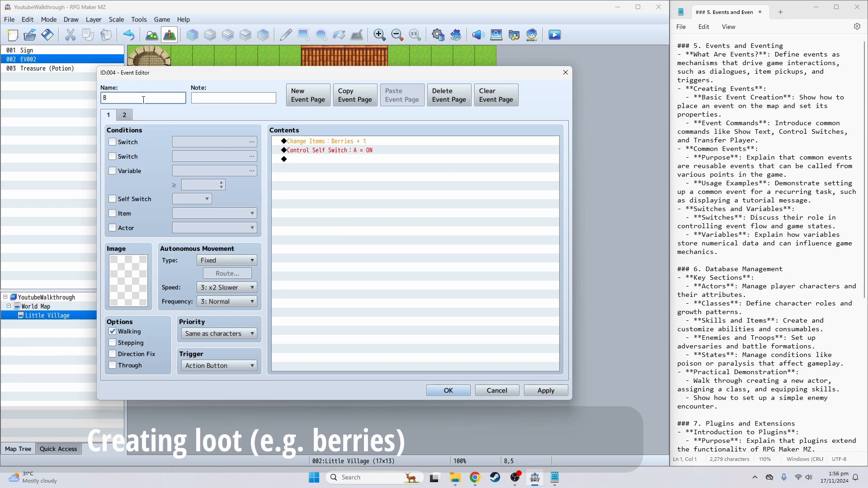
pyautogui.write('erryPlant')
pyautogui.click(541, 389)
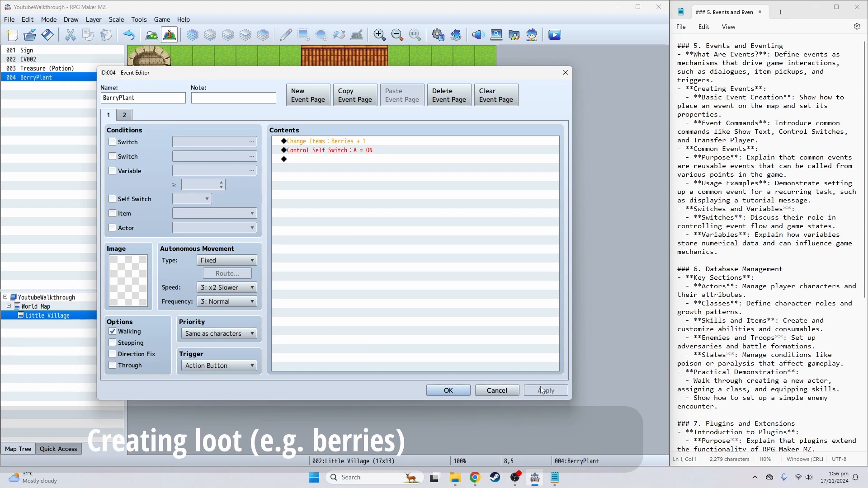
pyautogui.click(452, 391)
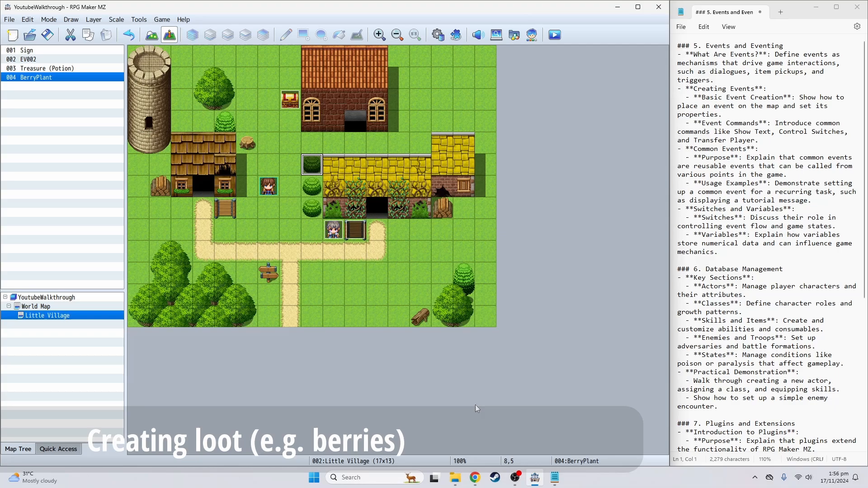
# - Playtest a new game, loot the uppermost bush beside the yellow-roofed house and check the item inventory
pyautogui.click(290, 168)
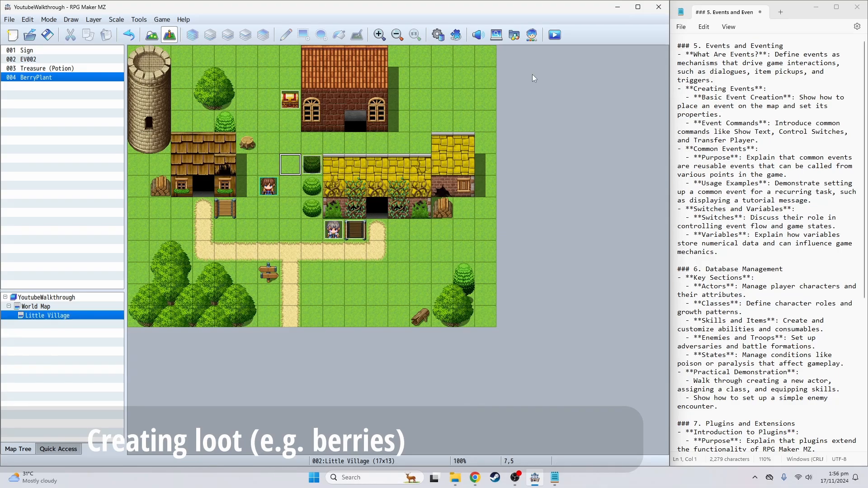
pyautogui.click(554, 35)
pyautogui.click(330, 252)
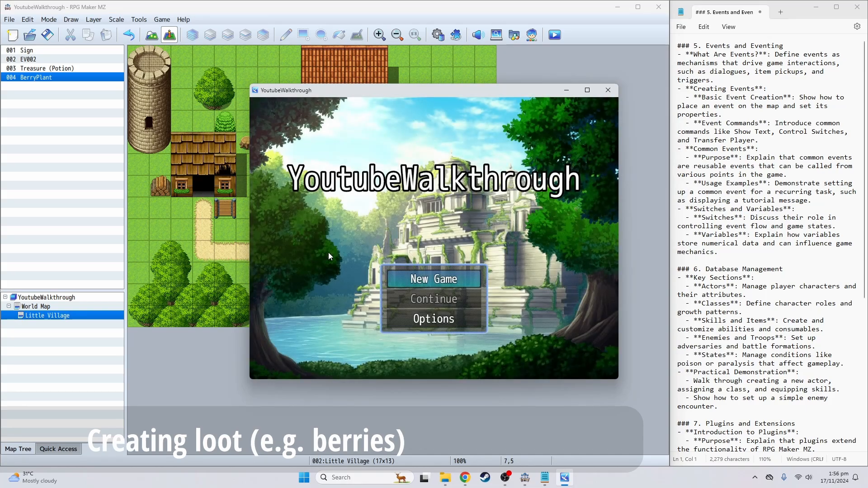
pyautogui.press('Return')
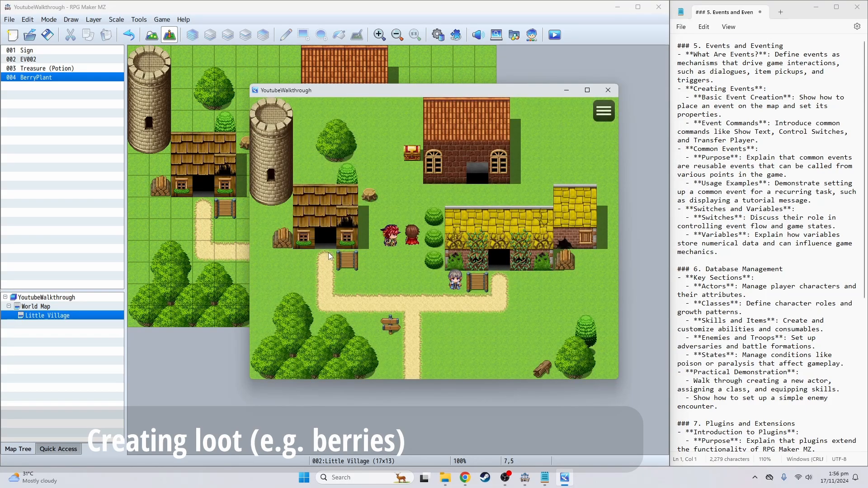
pyautogui.press('Up')
pyautogui.press('Left')
pyautogui.press('Right')
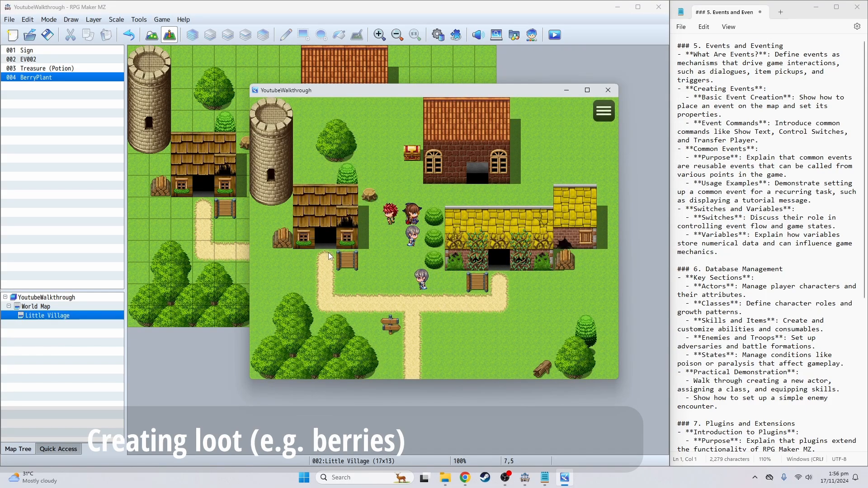
pyautogui.press('Return')
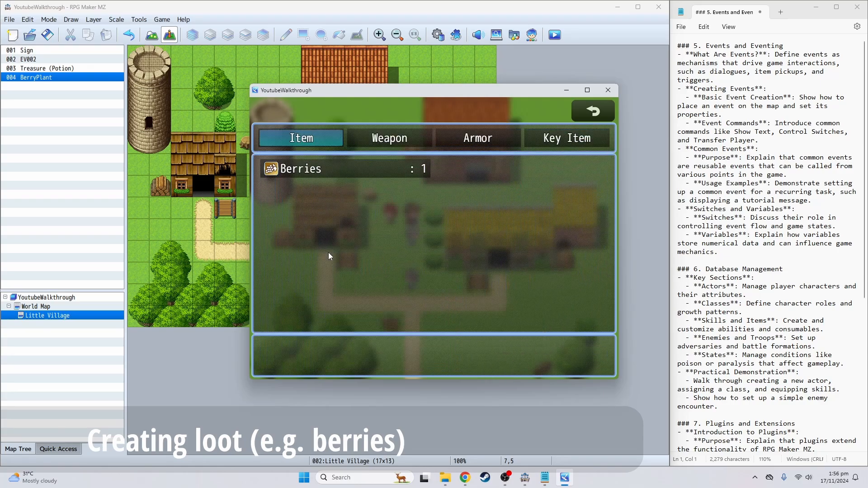
# - Recheck the item inventory while standing at the looted bush, and end the playtest
pyautogui.press('Escape')
pyautogui.press('Escape')
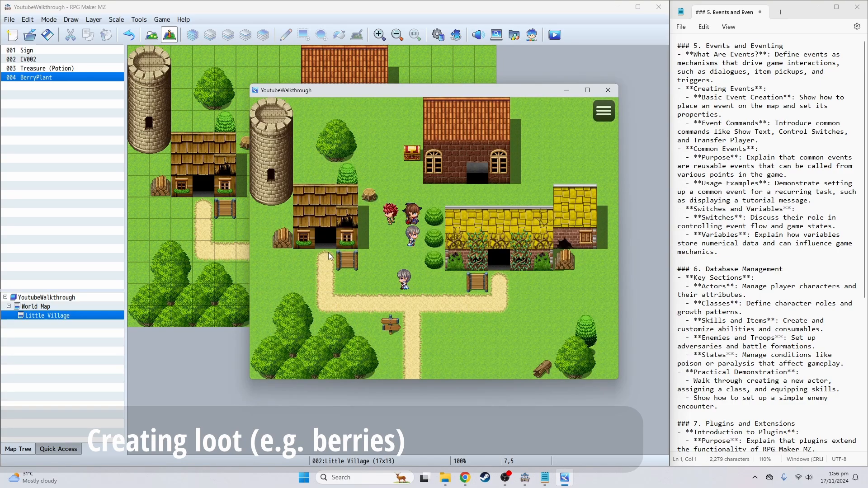
pyautogui.press('Escape')
pyautogui.press('Return')
pyautogui.press('Escape')
pyautogui.press('Escape')
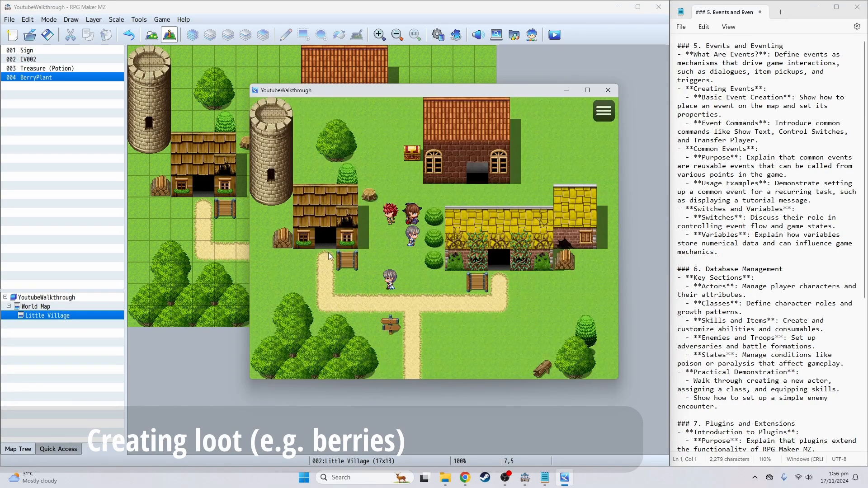
pyautogui.press('Left')
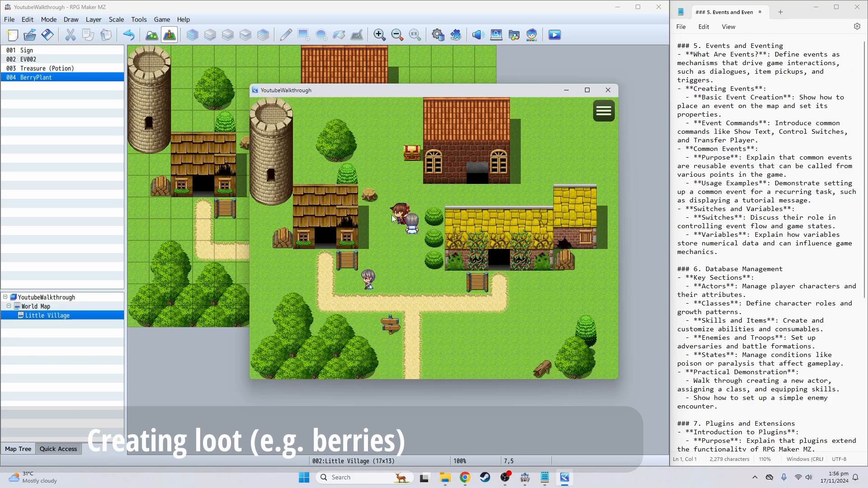
pyautogui.click(614, 96)
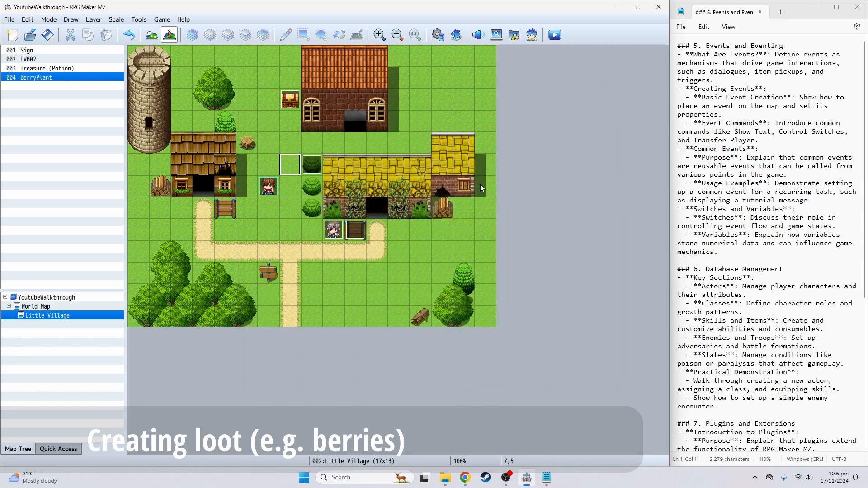
# - Insert a Show Text command reading "Found a Berry!" before the item command on BerryPlant's first page
pyautogui.doubleClick(314, 170)
pyautogui.doubleClick(314, 159)
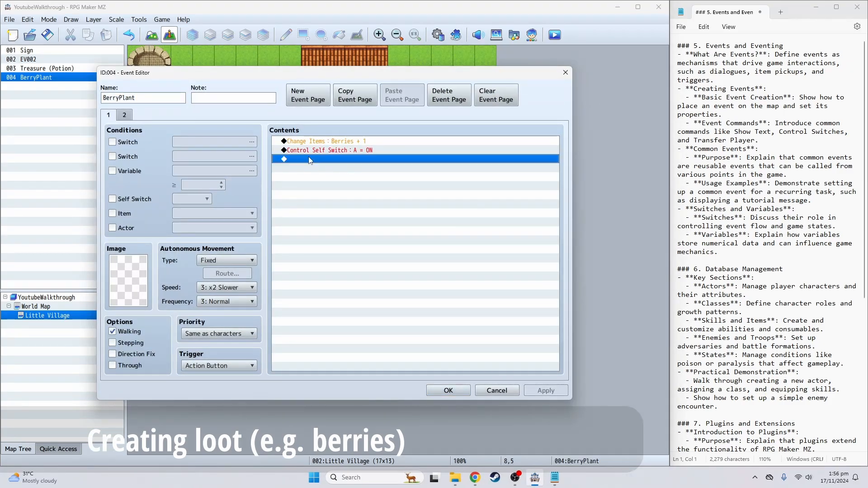
pyautogui.click(347, 143)
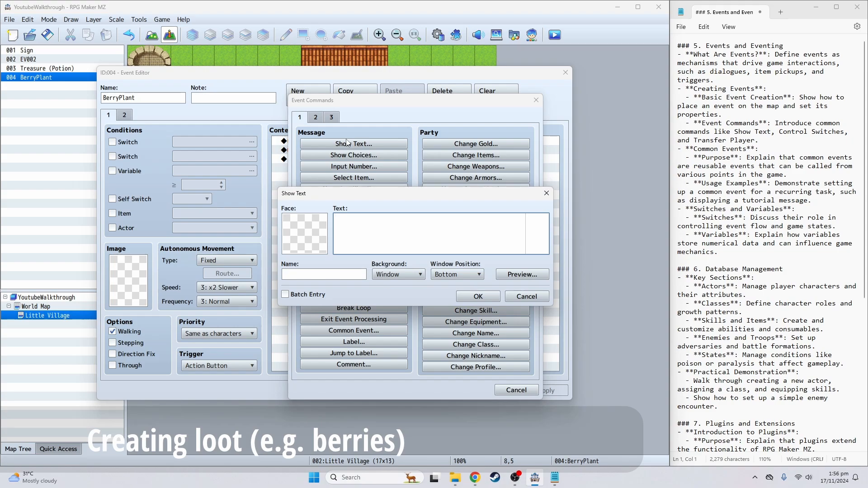
pyautogui.write('Found a Berry')
pyautogui.press('BackSpace')
pyautogui.write('ry!')
pyautogui.click(473, 296)
pyautogui.moveTo(334, 169); pyautogui.dragTo(333, 143)
pyautogui.click(359, 195)
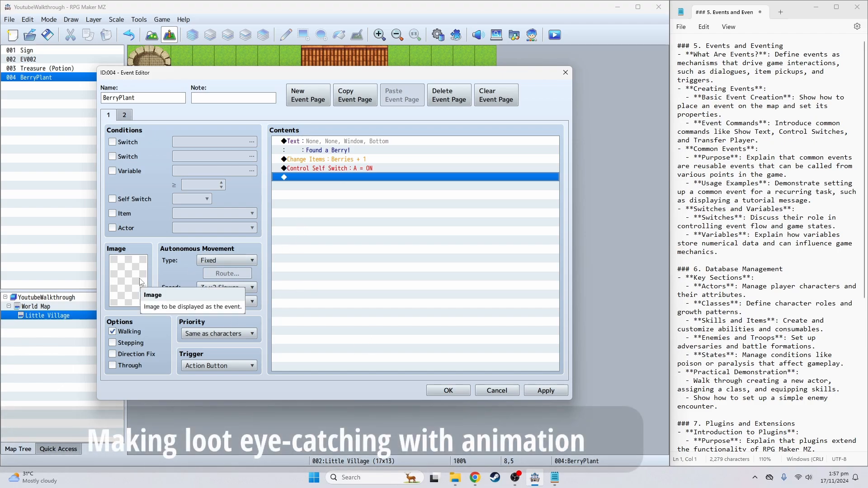
# - Give BerryPlant's first page the rightmost pale green sparkle image from the !Flame sheet, enable Stepping and save the event
pyautogui.doubleClick(127, 282)
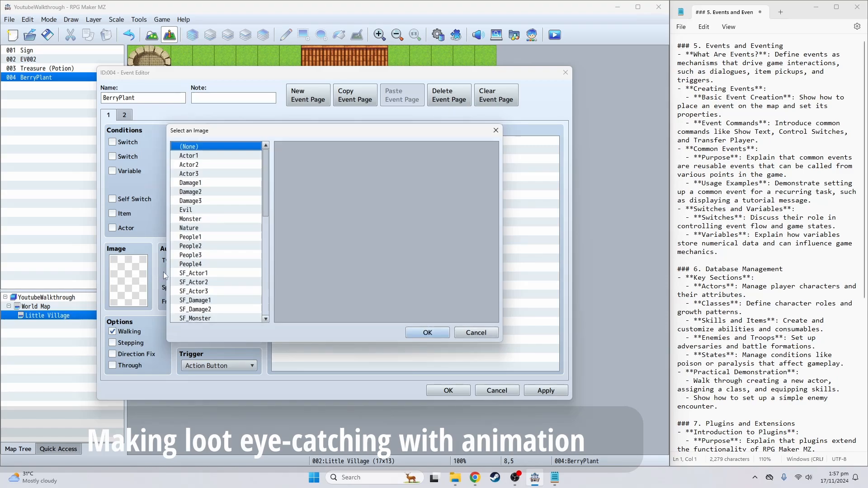
pyautogui.moveTo(266, 207); pyautogui.dragTo(257, 283)
pyautogui.click(216, 187)
pyautogui.press('Down')
pyautogui.press('Down')
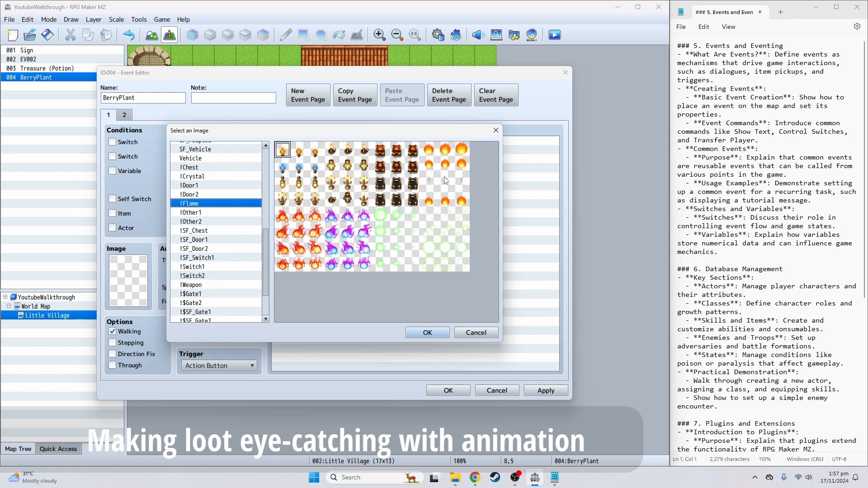
pyautogui.click(431, 221)
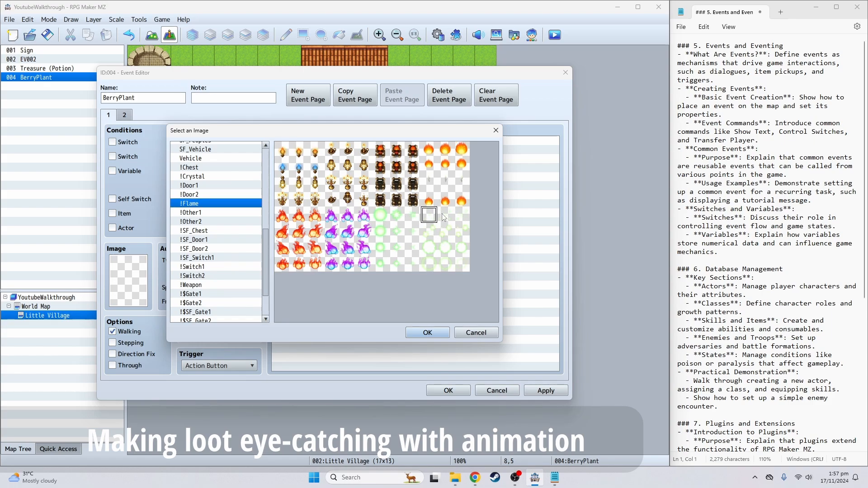
pyautogui.click(425, 334)
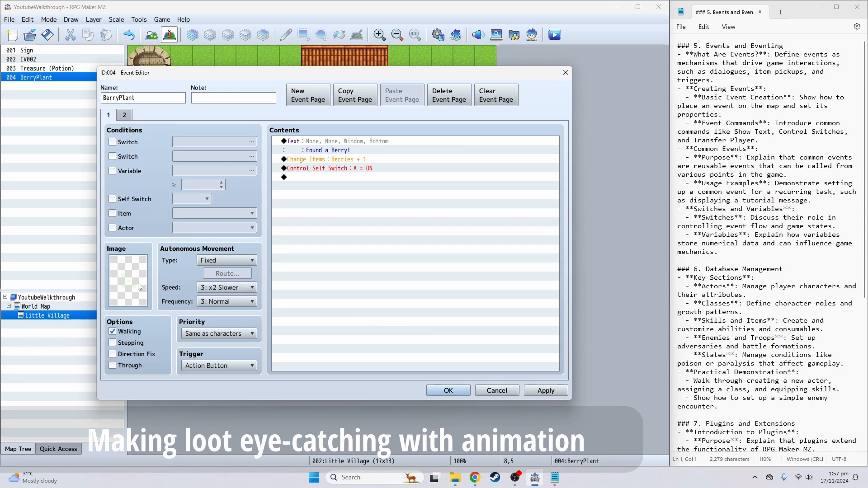
pyautogui.click(115, 343)
pyautogui.click(455, 390)
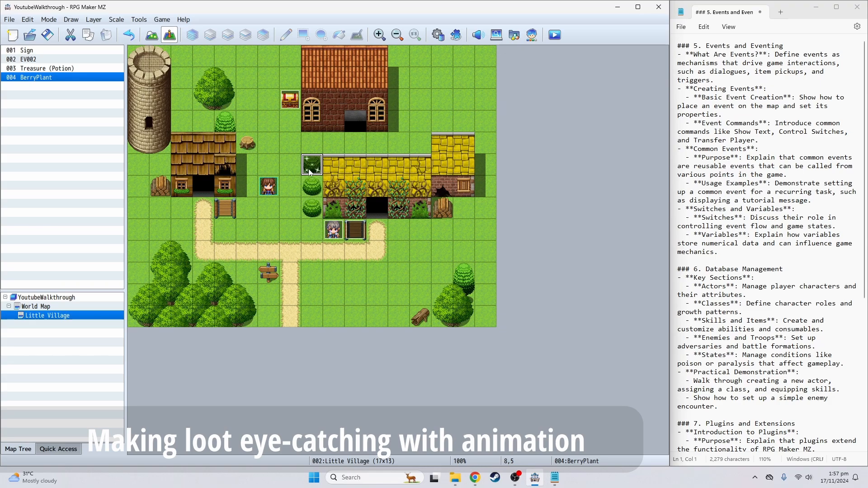
# - Save the game, start a new playtest and collect a berry from the uppermost bush beside the yellow-roofed house
pyautogui.click(555, 35)
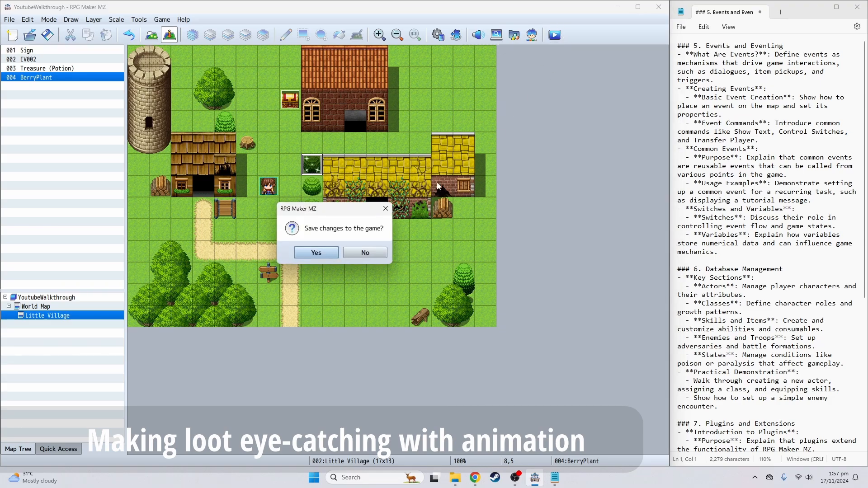
pyautogui.click(315, 252)
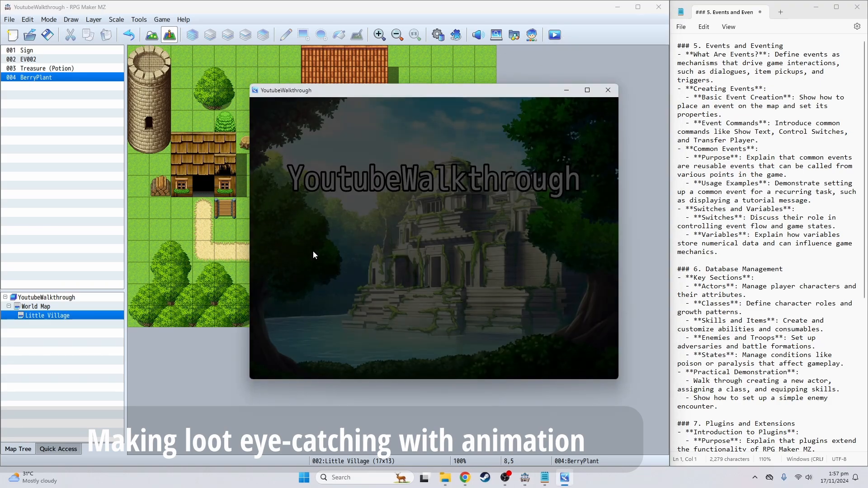
pyautogui.press('Return')
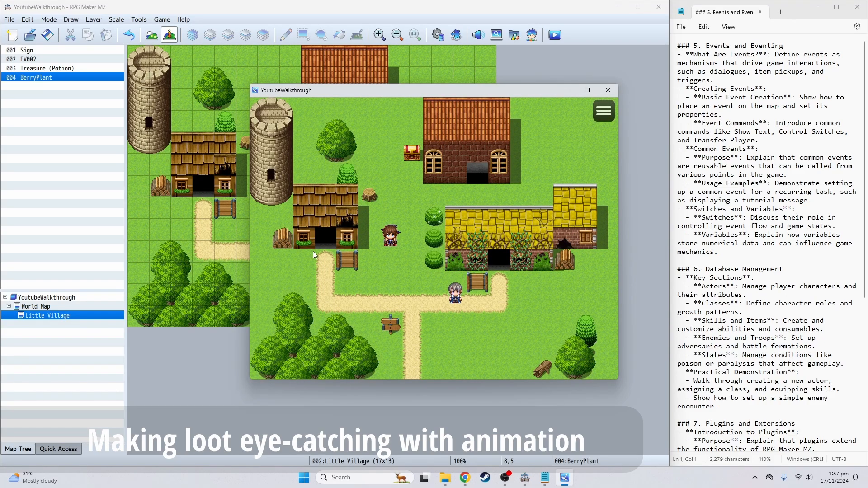
pyautogui.press('Up')
pyautogui.press('Right')
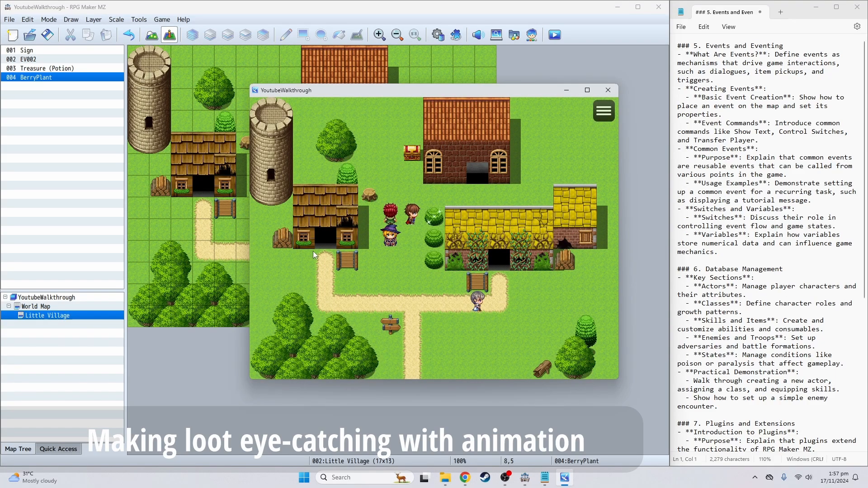
pyautogui.press('Return')
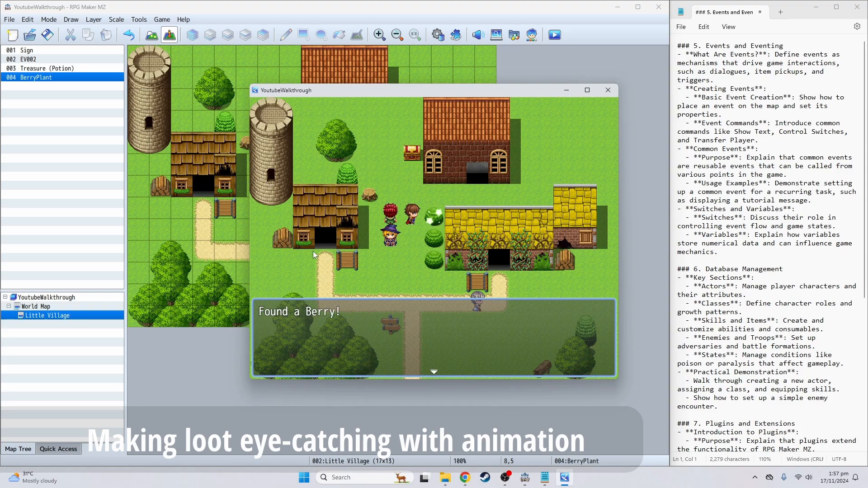
pyautogui.press('Return')
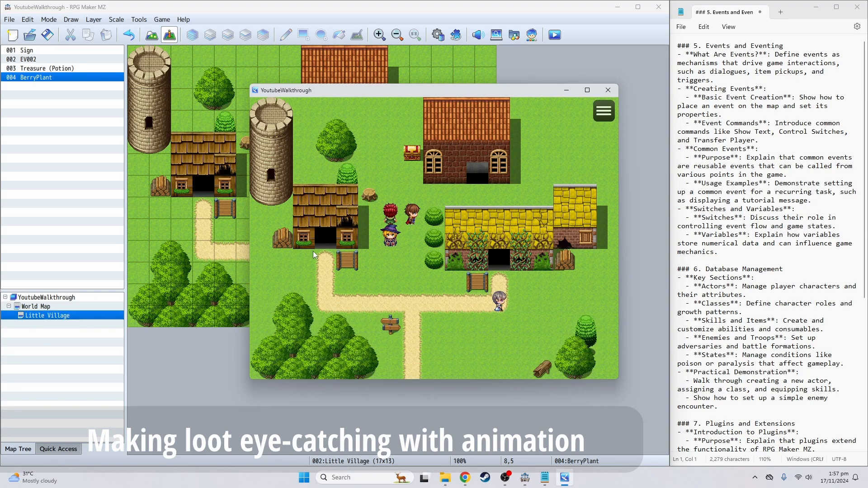
# - Check the collected items in the in-game inventory and end the playtest
pyautogui.press('Escape')
pyautogui.press('Return')
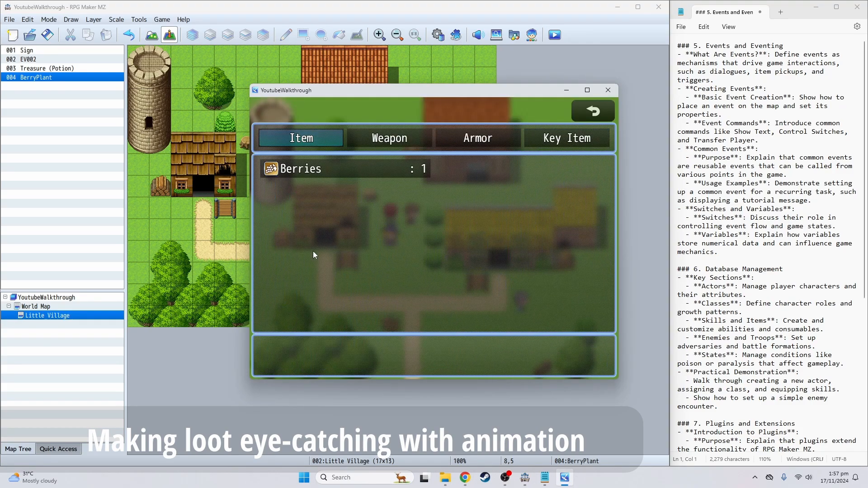
pyautogui.press('Escape')
pyautogui.press('Escape')
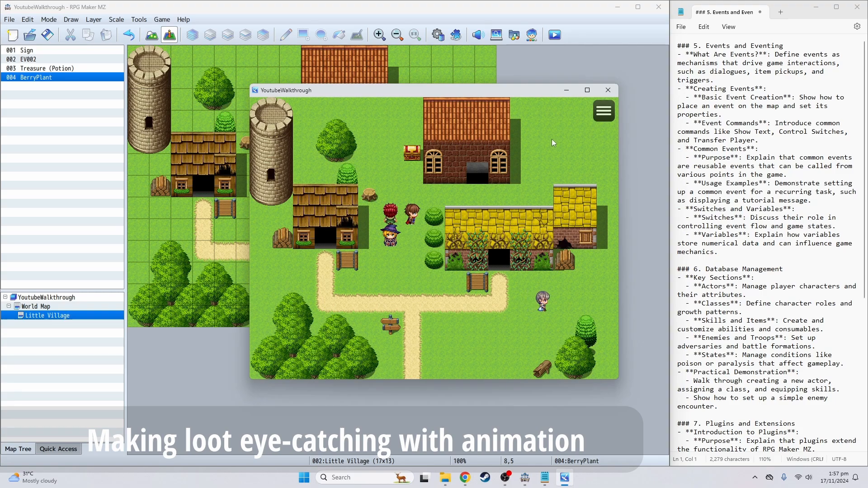
pyautogui.click(608, 90)
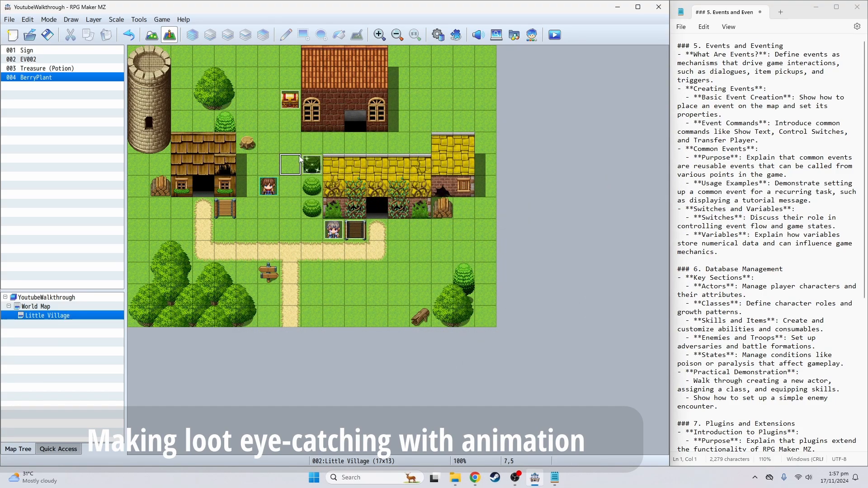
# - Copy the BerryPlant event onto the two bushes directly below the original one
pyautogui.click(317, 173)
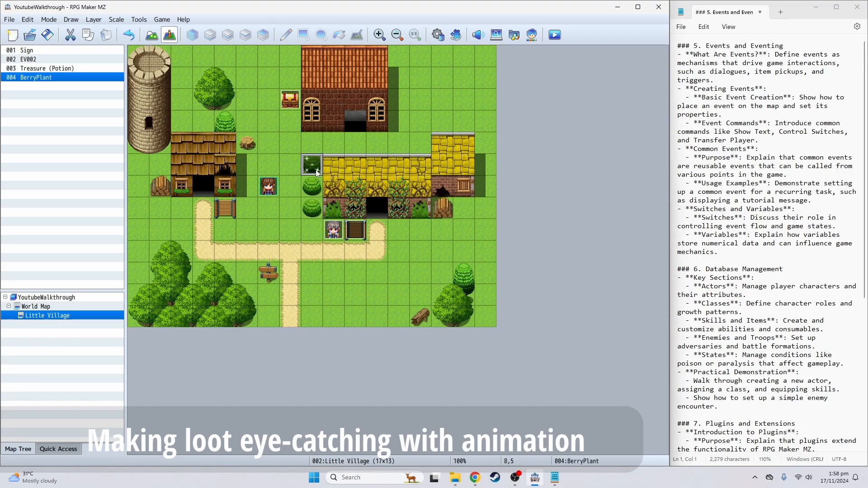
pyautogui.click(315, 185)
pyautogui.hotkey('ctrl', 'v')
pyautogui.click(316, 208)
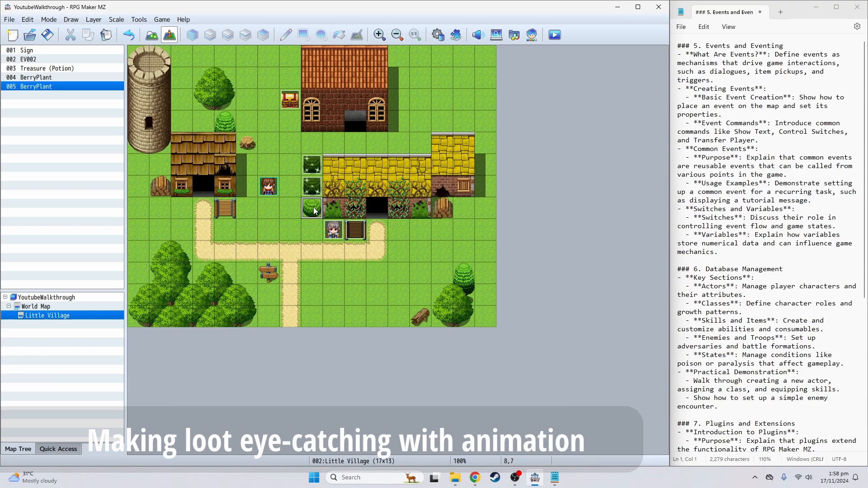
pyautogui.hotkey('ctrl', 'v')
pyautogui.click(312, 230)
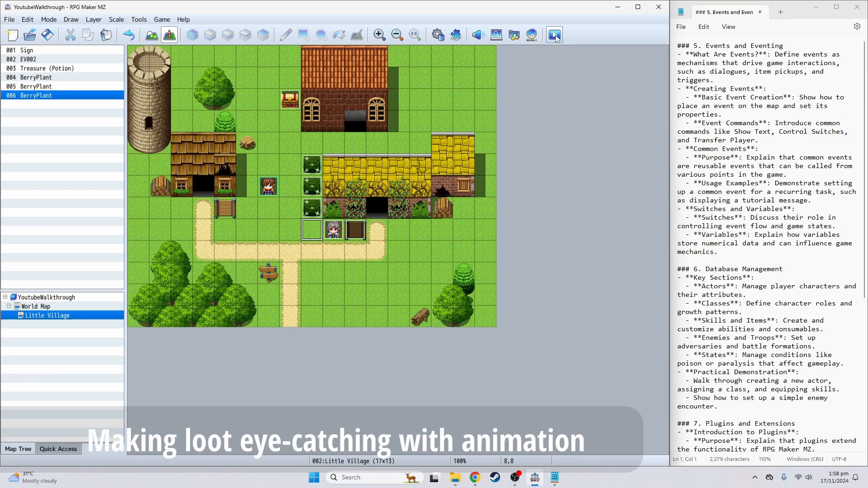
# - Save the changes, start a new playtest and pick the berry from the uppermost of the three bushes
pyautogui.click(556, 36)
pyautogui.click(316, 252)
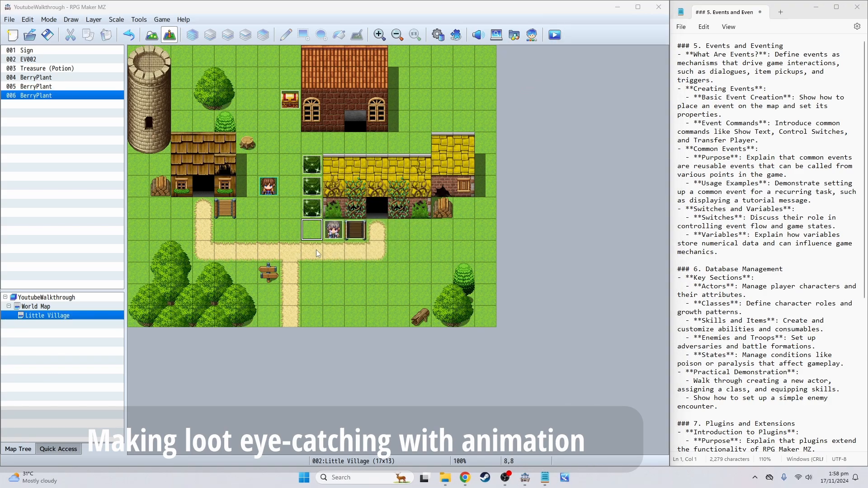
pyautogui.press('Return')
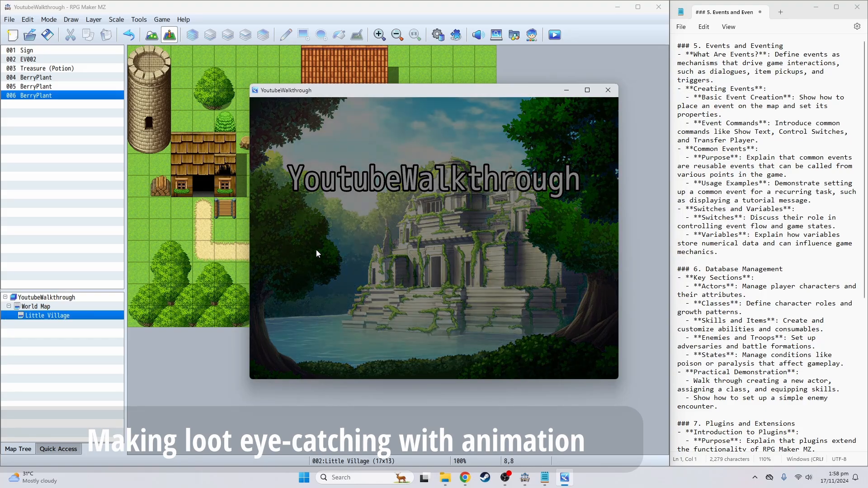
pyautogui.press('Up')
pyautogui.press('Right')
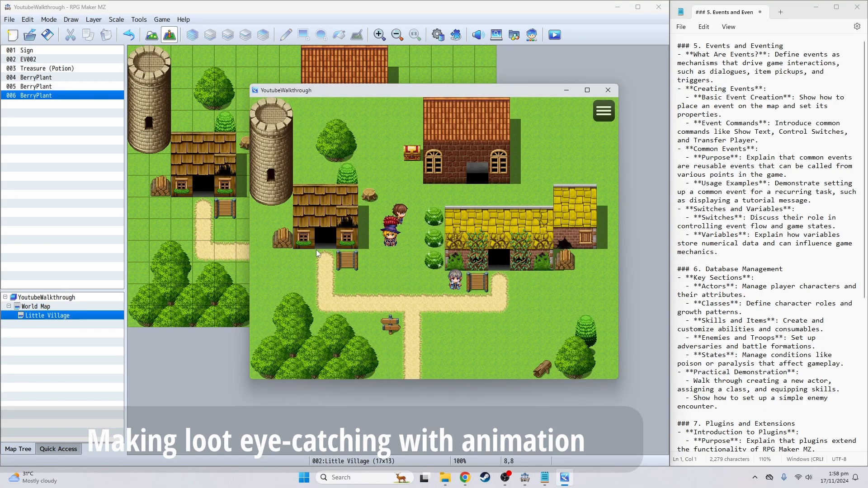
pyautogui.press('Return')
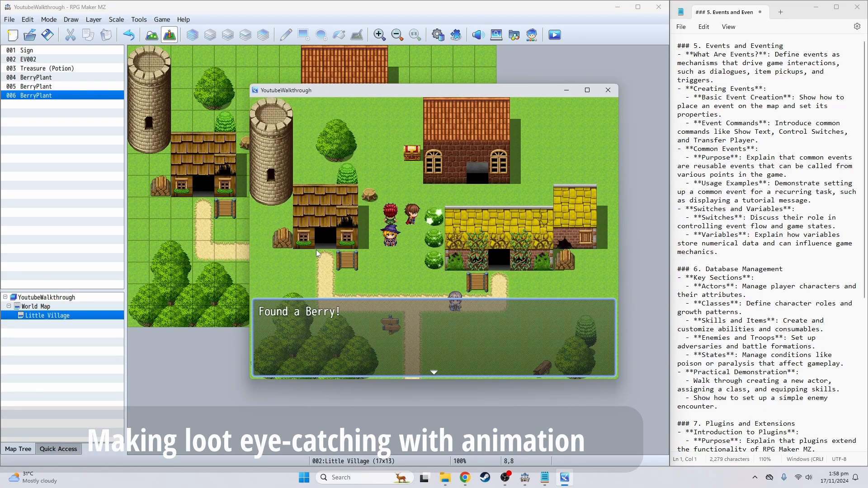
pyautogui.press('Return')
# - Collect berries from the lowest and the middle bush in the playtest
pyautogui.press('Down')
pyautogui.press('Right')
pyautogui.press('Return')
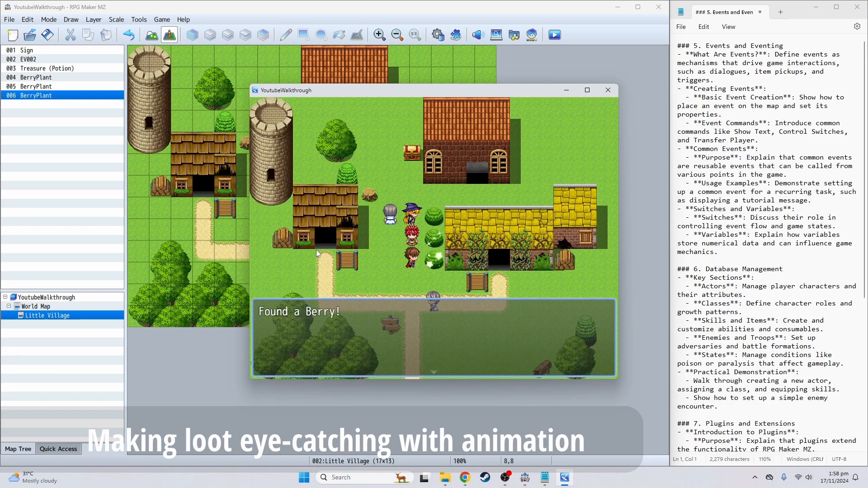
pyautogui.press('Return')
pyautogui.press('Up')
pyautogui.press('Right')
pyautogui.press('Return')
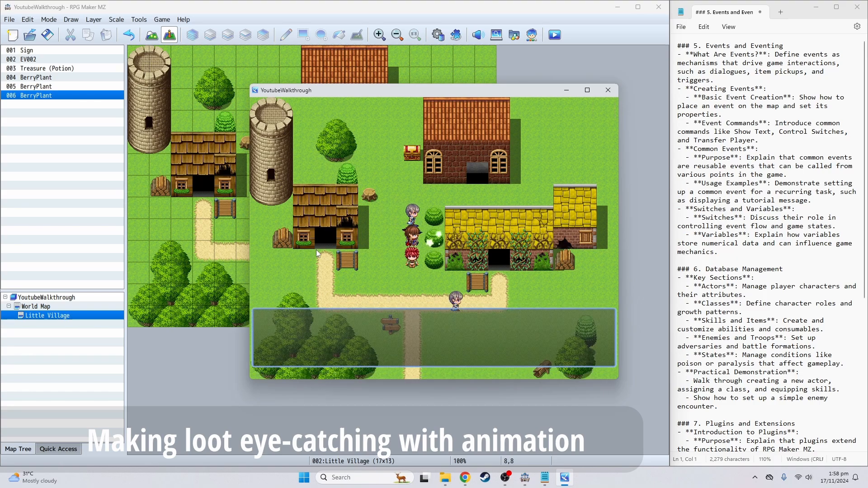
pyautogui.press('Return')
# - Check the berry count in the in-game item inventory and return to the map
pyautogui.press('Escape')
pyautogui.press('Return')
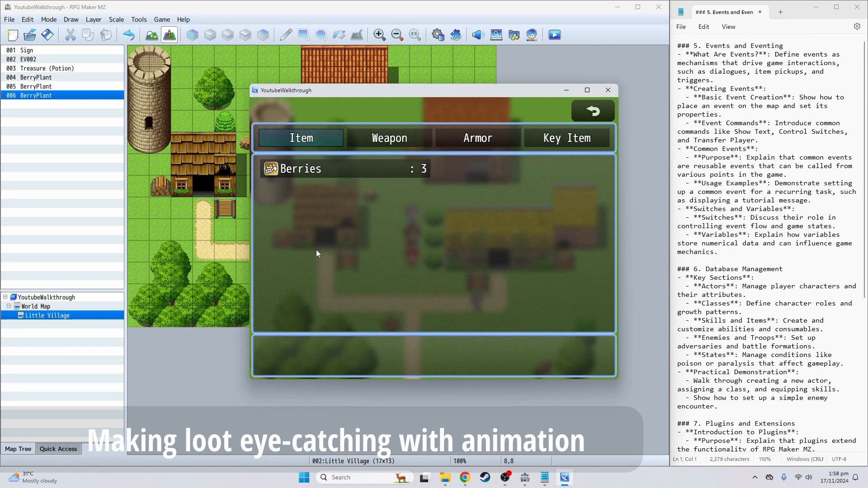
pyautogui.press('Escape')
pyautogui.press('Escape')
# - Walk the party to the NPC on the path, talk through his greeting and answer Yes to his request
pyautogui.press('Down')
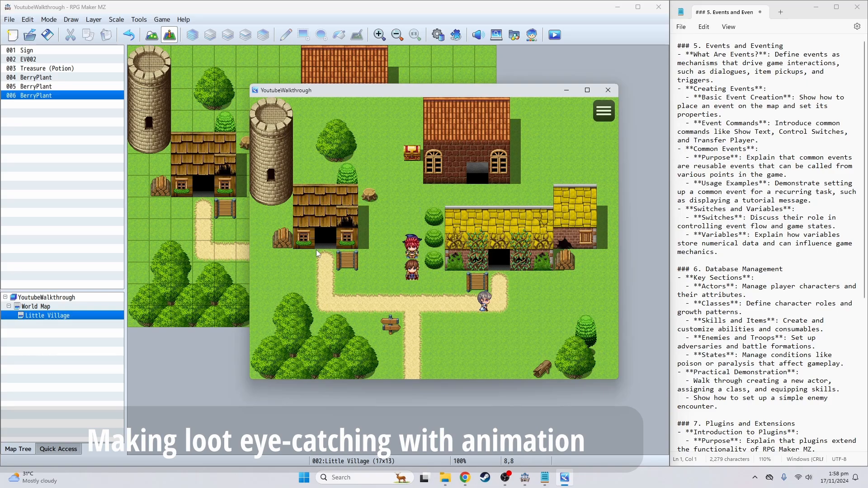
pyautogui.press('Right')
pyautogui.press('Right')
pyautogui.press('Return')
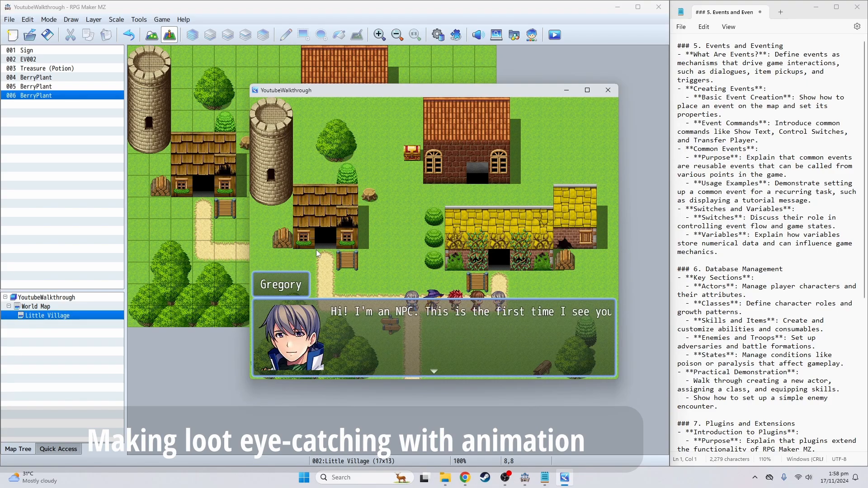
pyautogui.press('Return')
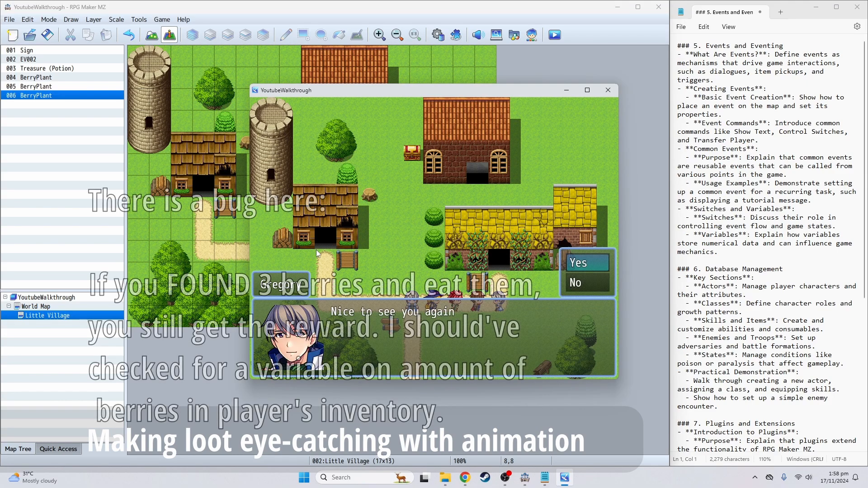
pyautogui.press('Return')
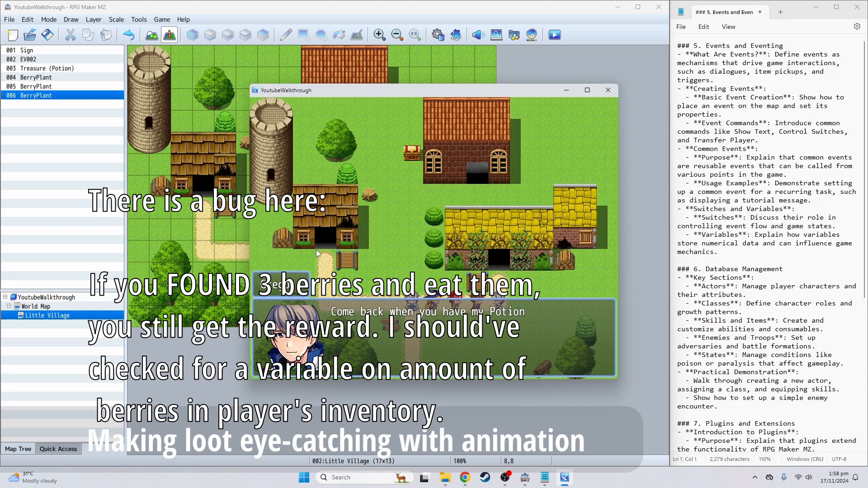
pyautogui.press('Return')
# - Talk to the NPC again to test the berry hand-in and end the playtest
pyautogui.press('Return')
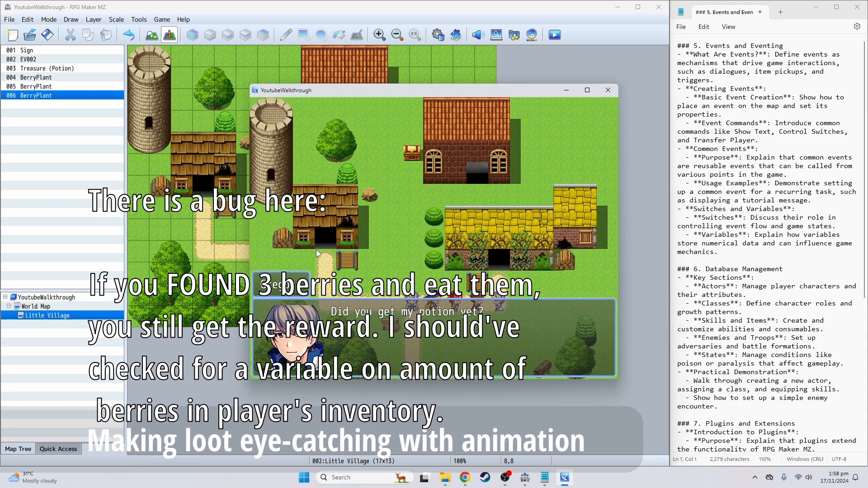
pyautogui.press('Return')
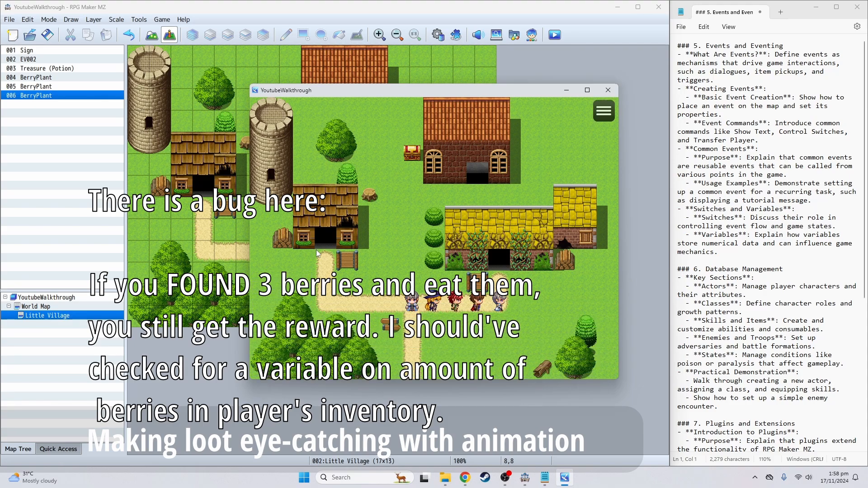
pyautogui.press('Return')
pyautogui.press('Return')
pyautogui.press('Escape')
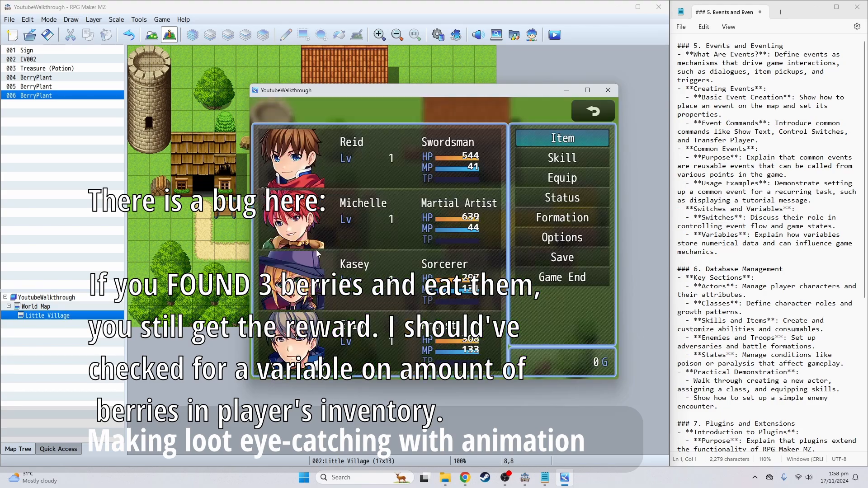
pyautogui.press('Escape')
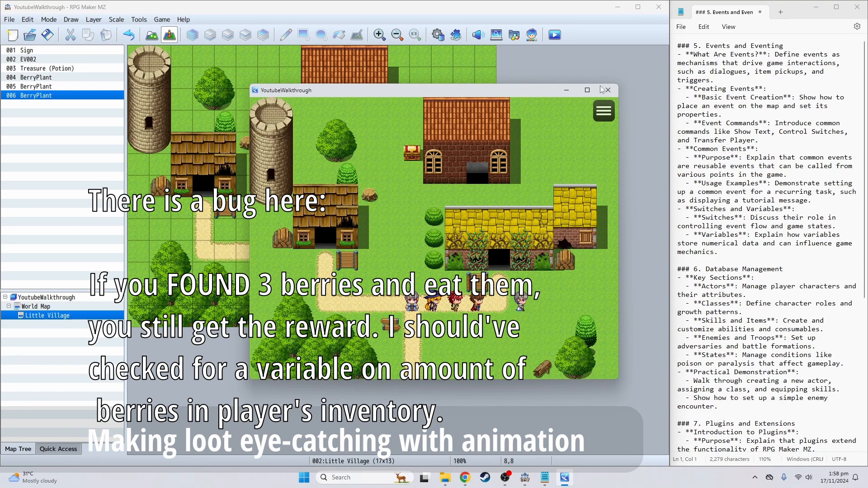
pyautogui.click(607, 90)
# - Change the Yes-branch message on page 2 of the NPC event EV002 to "Come back when you have my Berries"
pyautogui.doubleClick(334, 230)
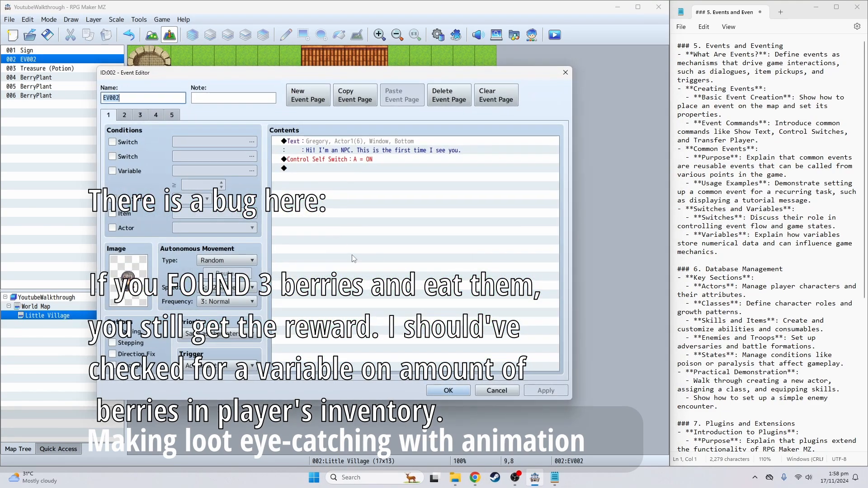
pyautogui.click(123, 115)
pyautogui.click(362, 187)
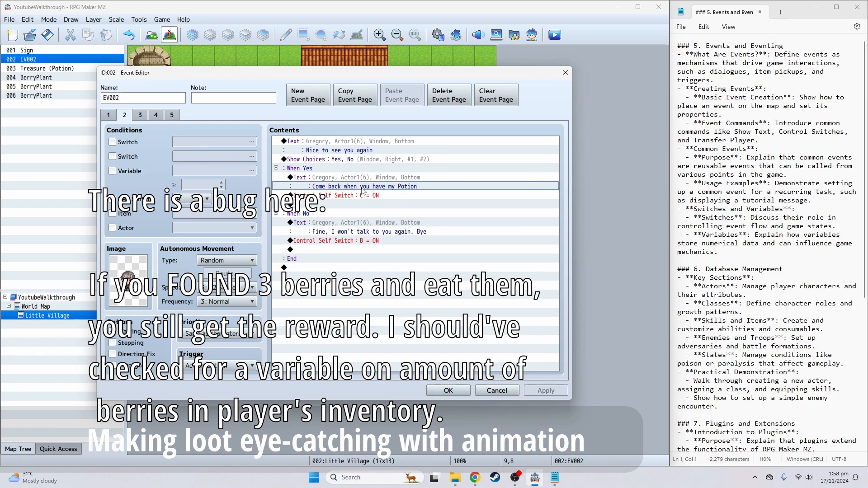
pyautogui.doubleClick(348, 181)
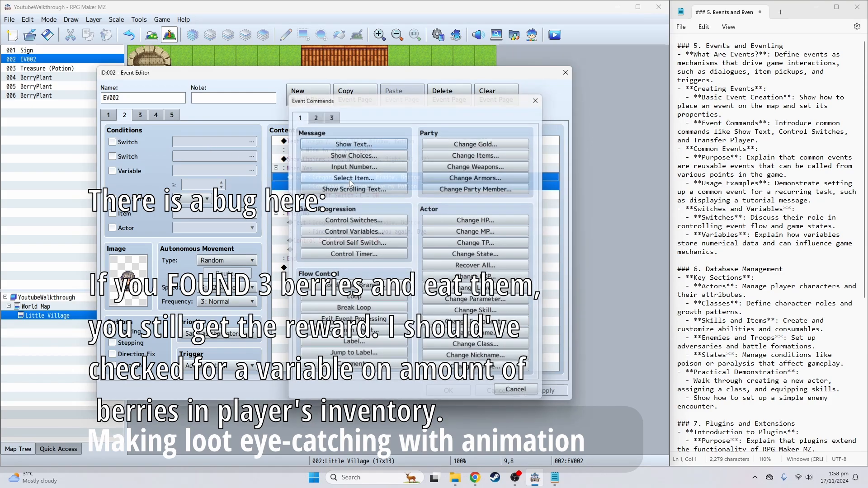
pyautogui.press('Escape')
pyautogui.doubleClick(353, 178)
pyautogui.doubleClick(427, 222)
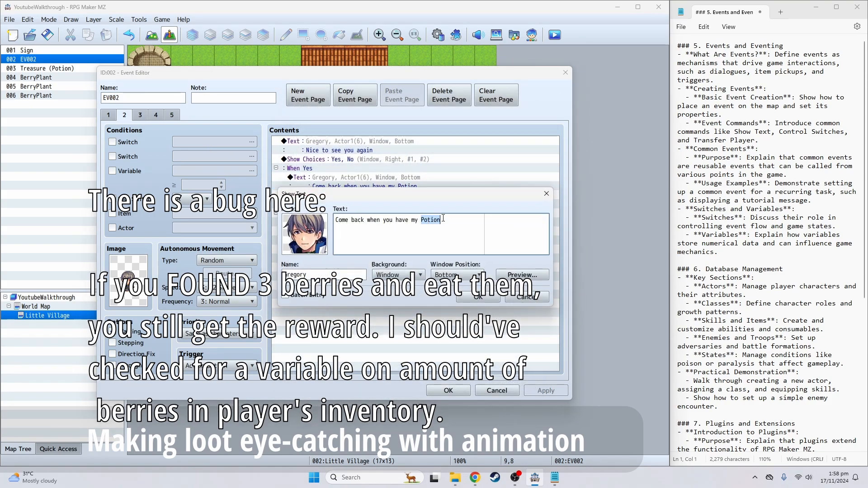
pyautogui.write('Berries')
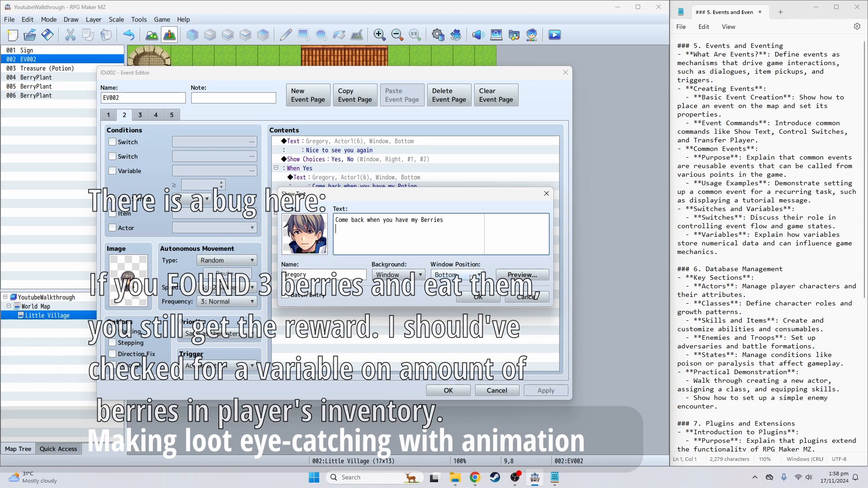
pyautogui.click(478, 297)
# - Change the opening message on page 4 of the NPC event to "Did you get my Berries yet?"
pyautogui.click(140, 115)
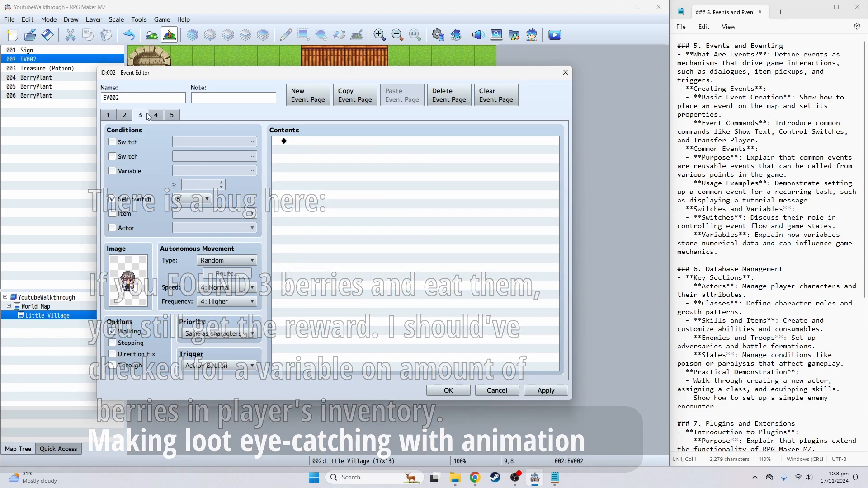
pyautogui.click(156, 115)
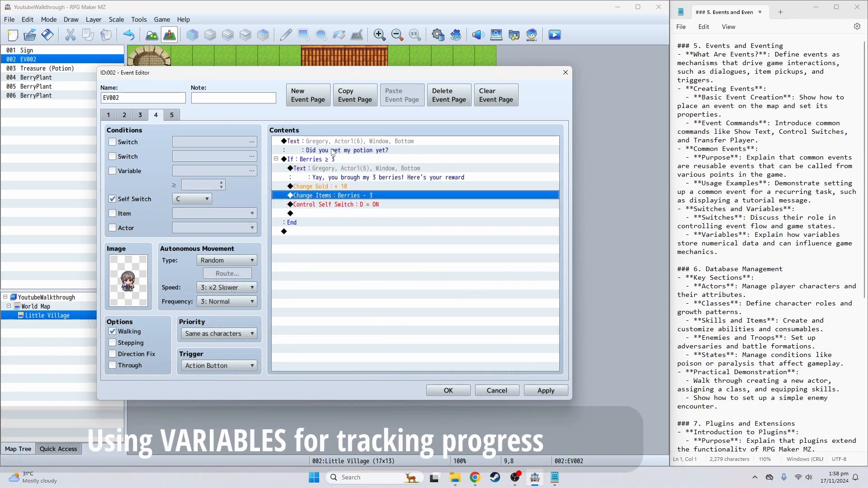
pyautogui.doubleClick(333, 151)
pyautogui.doubleClick(398, 220)
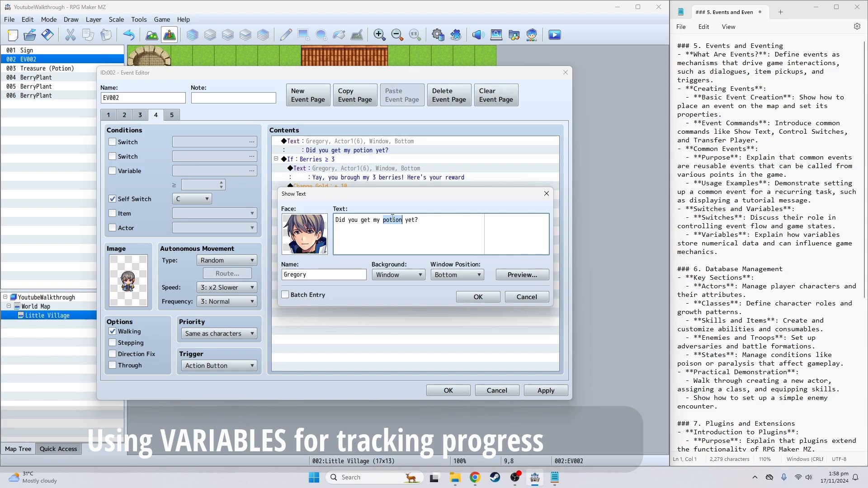
pyautogui.write('Berries')
pyautogui.click(478, 297)
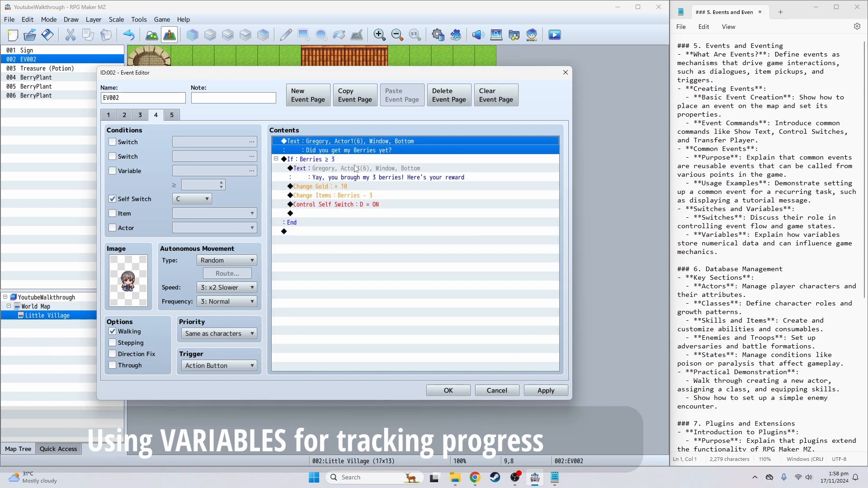
# - Examine the item and variable conditions available for page 4's conditional branch, keeping variable 0001 Berries ≥ 3
pyautogui.doubleClick(326, 161)
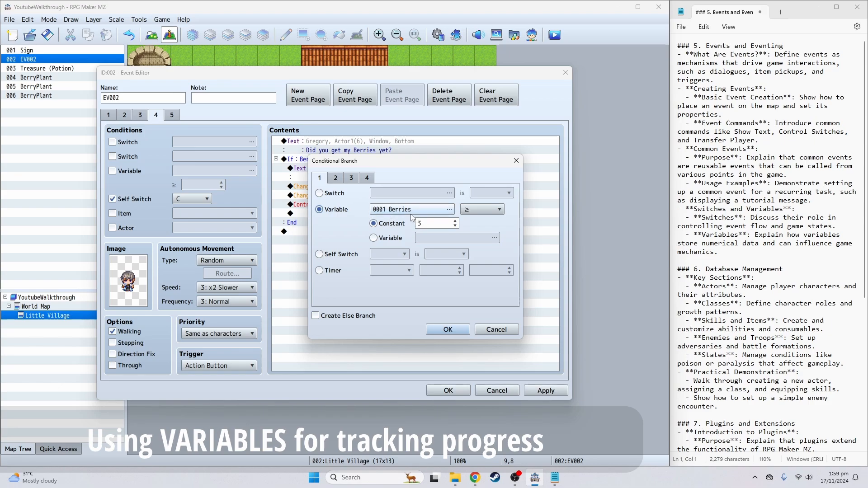
pyautogui.click(336, 177)
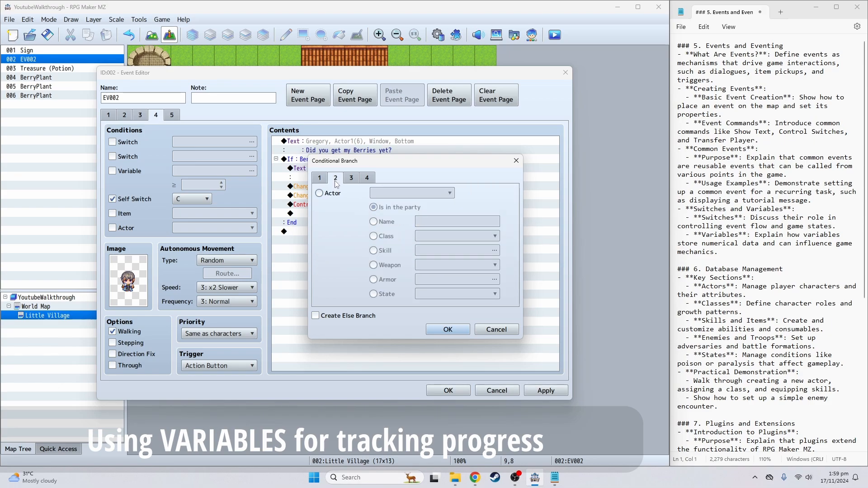
pyautogui.click(351, 178)
pyautogui.click(367, 177)
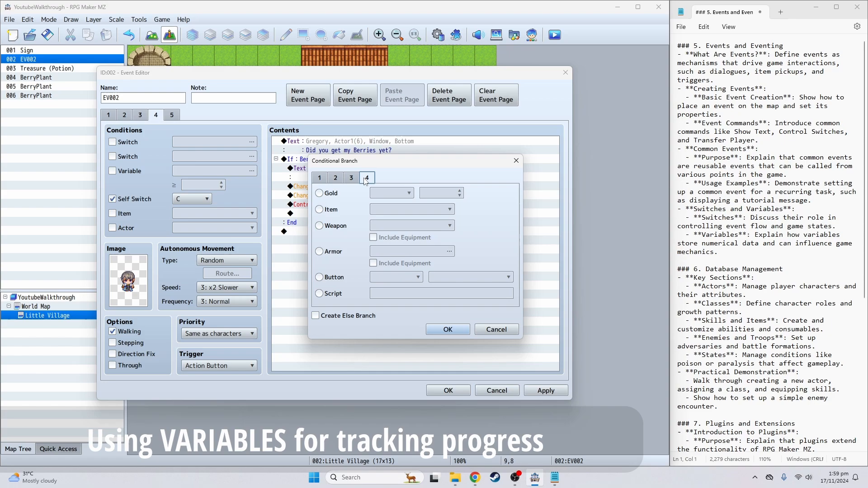
pyautogui.click(326, 211)
pyautogui.click(320, 179)
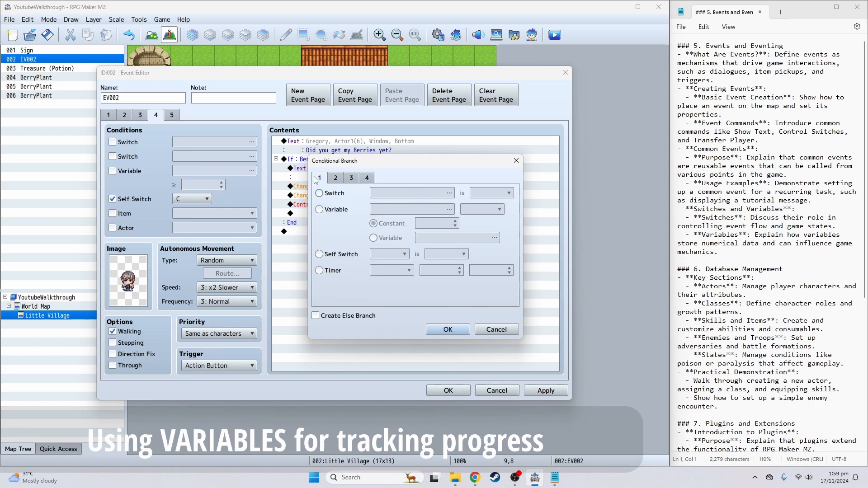
pyautogui.click(327, 213)
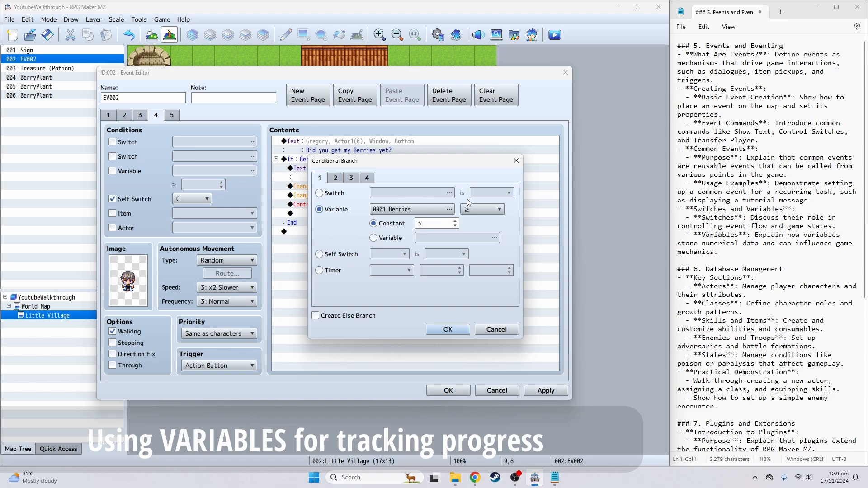
pyautogui.click(369, 181)
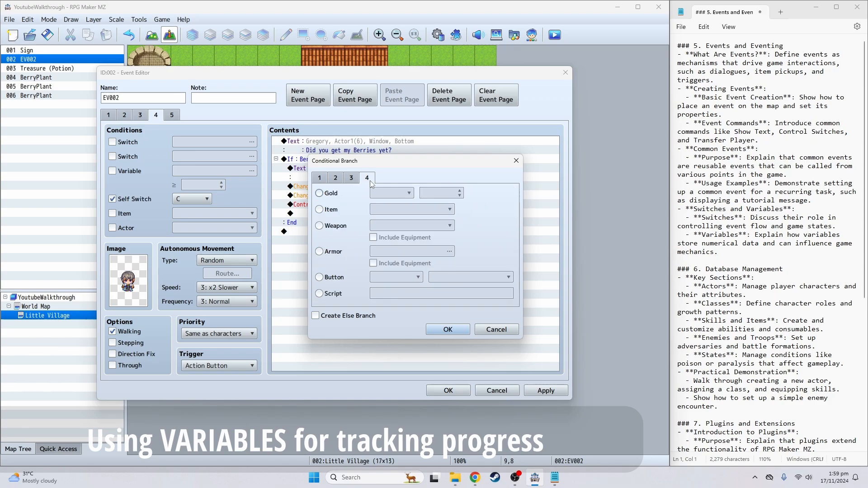
pyautogui.click(331, 210)
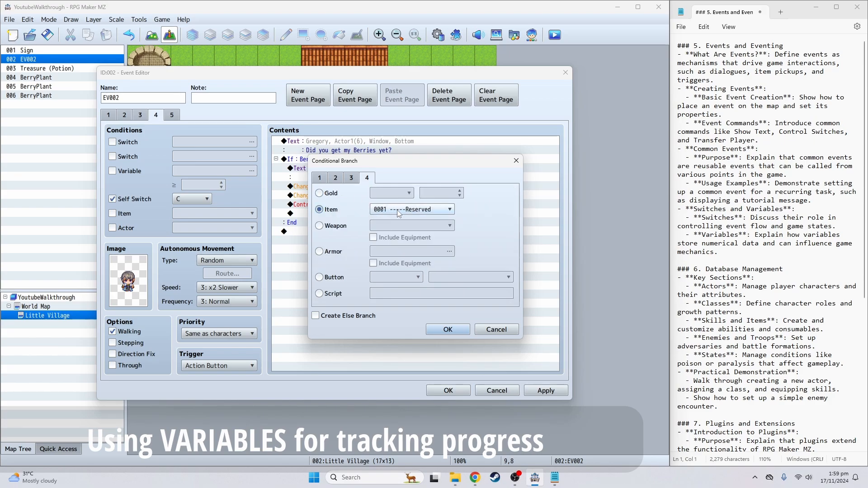
pyautogui.click(322, 179)
pyautogui.click(322, 209)
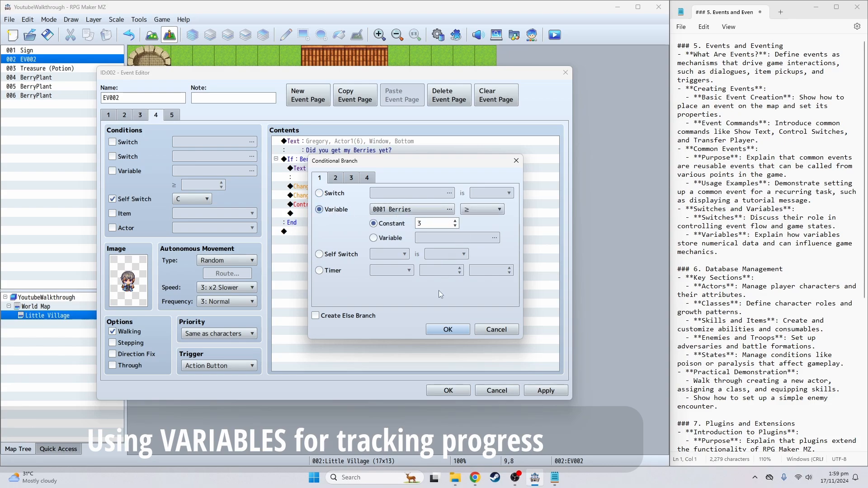
pyautogui.click(447, 330)
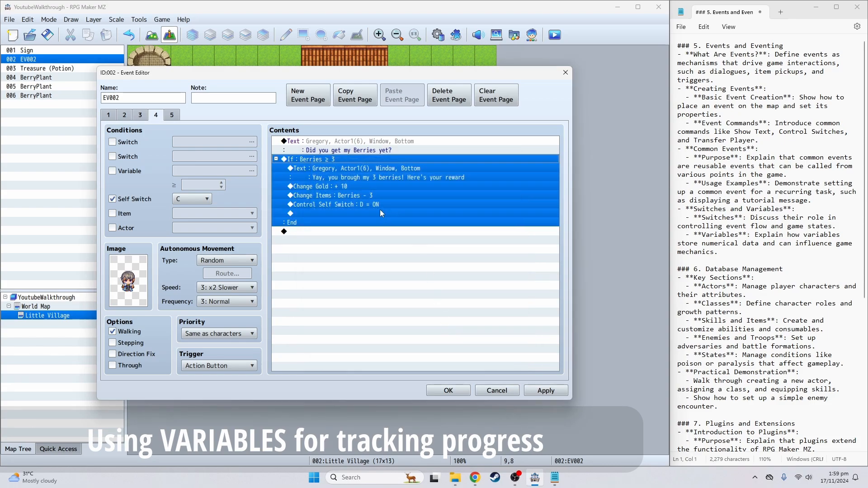
# - Check the item, operation and amount of the Change Items command in page 4's conditional branch
pyautogui.click(340, 197)
pyautogui.doubleClick(340, 197)
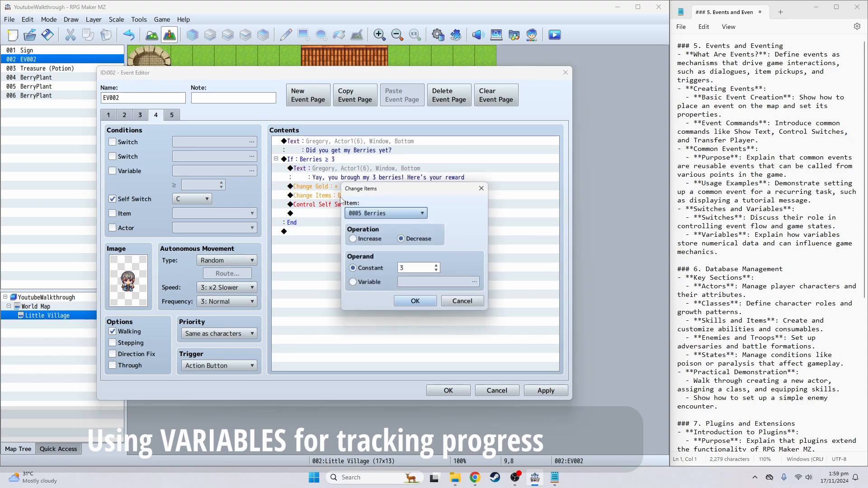
pyautogui.click(372, 213)
pyautogui.click(372, 213)
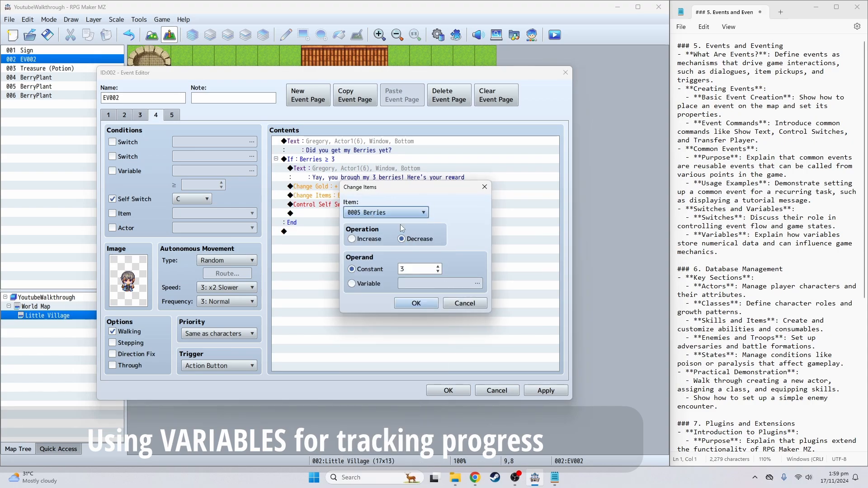
pyautogui.click(417, 303)
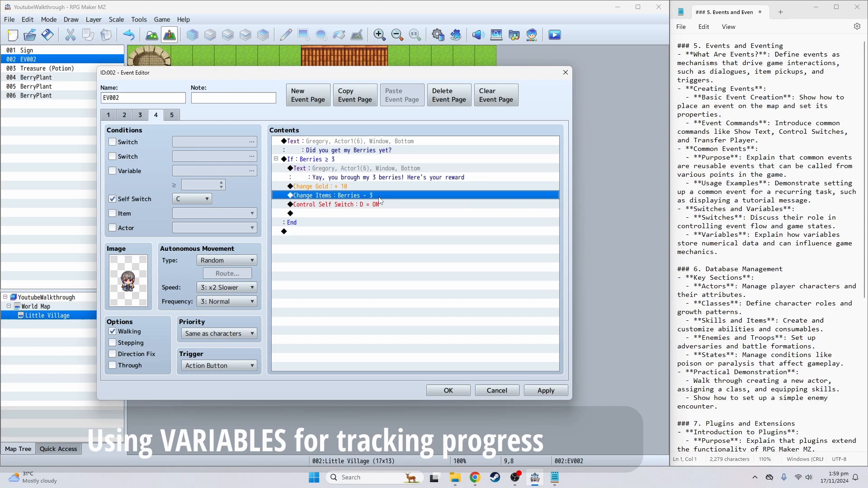
pyautogui.click(353, 214)
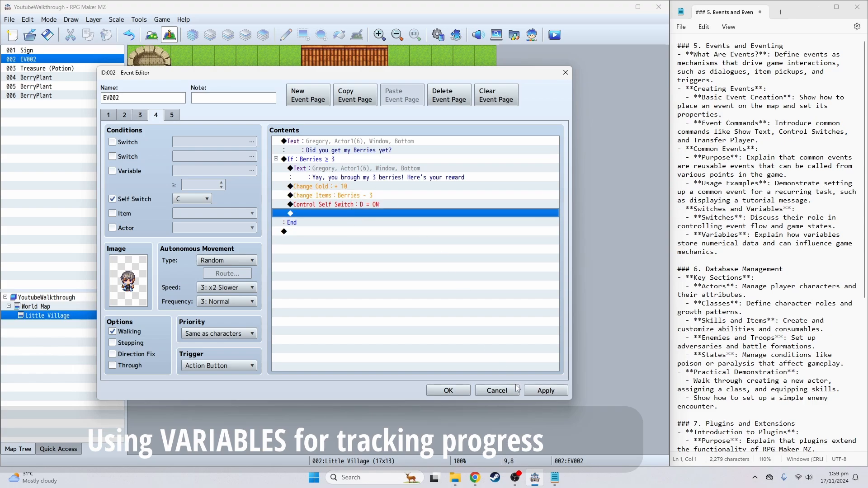
# - Decline discarding the changes to EV002, then save them and close its event editor
pyautogui.click(502, 390)
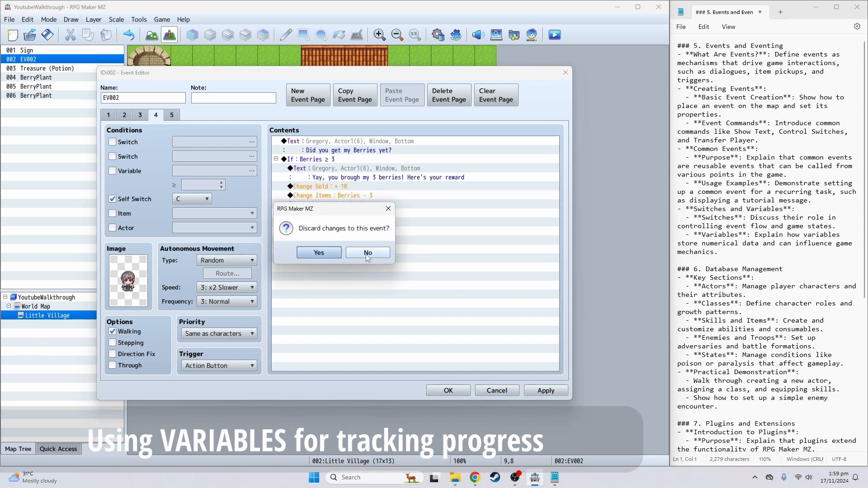
pyautogui.click(350, 255)
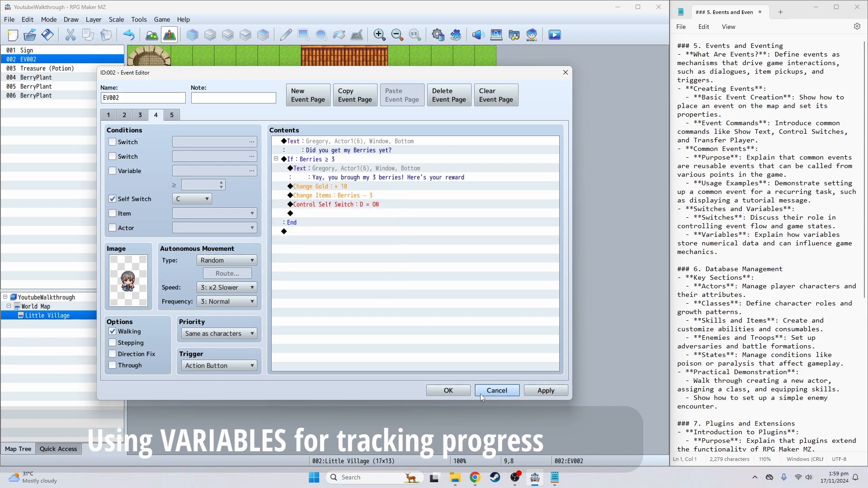
pyautogui.click(466, 391)
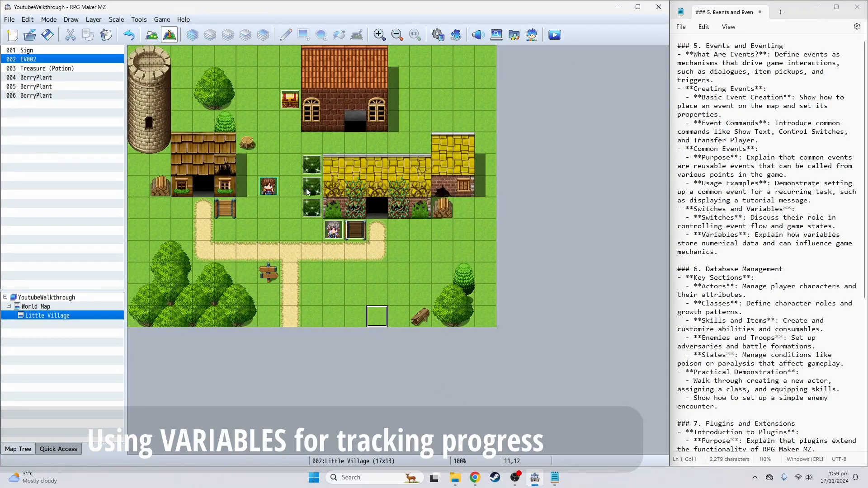
# - In the topmost BerryPlant event, add a Control Variables command adding 1 to variable 0001 Berries and place it before the Change Items command
pyautogui.doubleClick(309, 169)
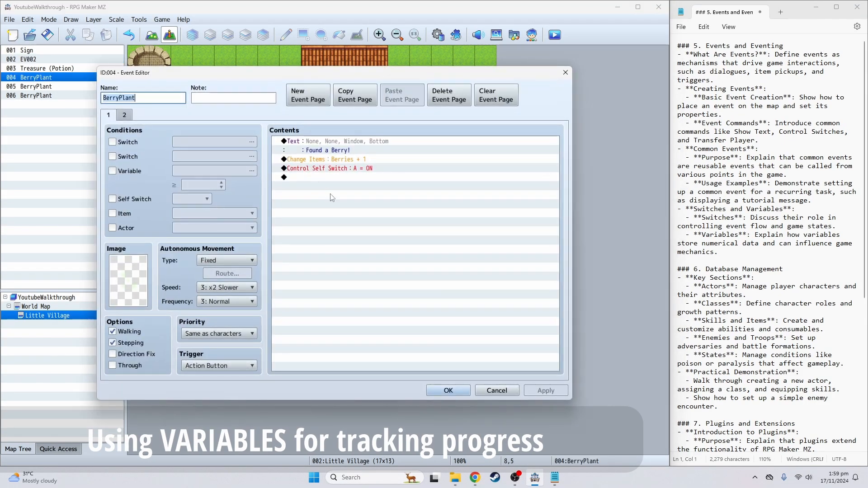
pyautogui.click(350, 161)
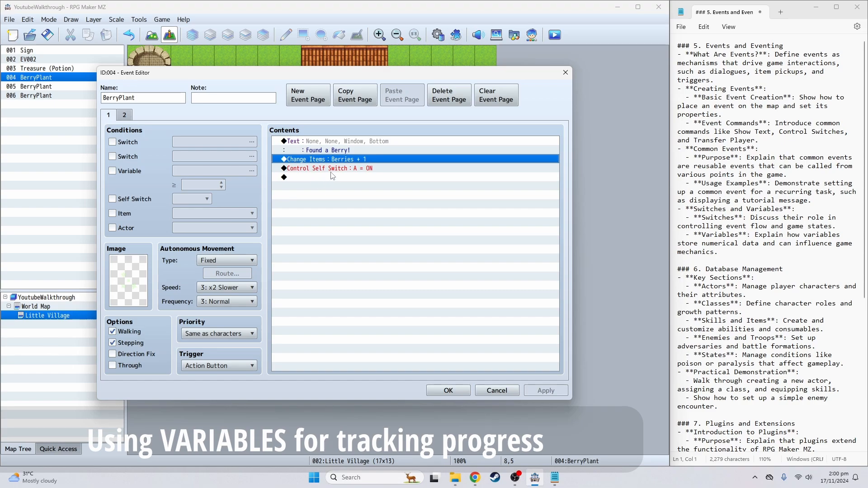
pyautogui.doubleClick(305, 178)
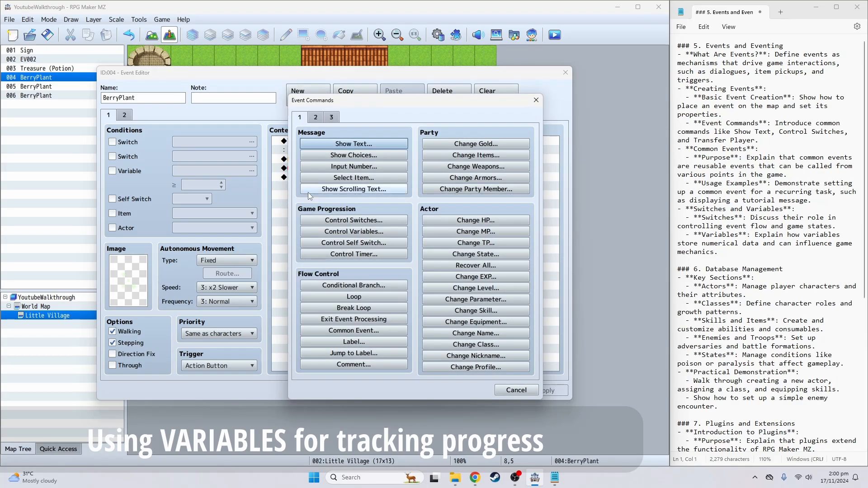
pyautogui.click(344, 235)
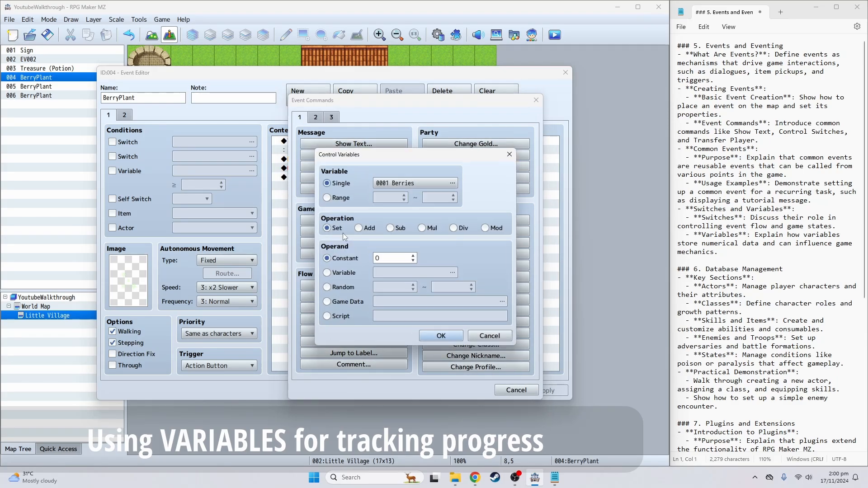
pyautogui.click(433, 184)
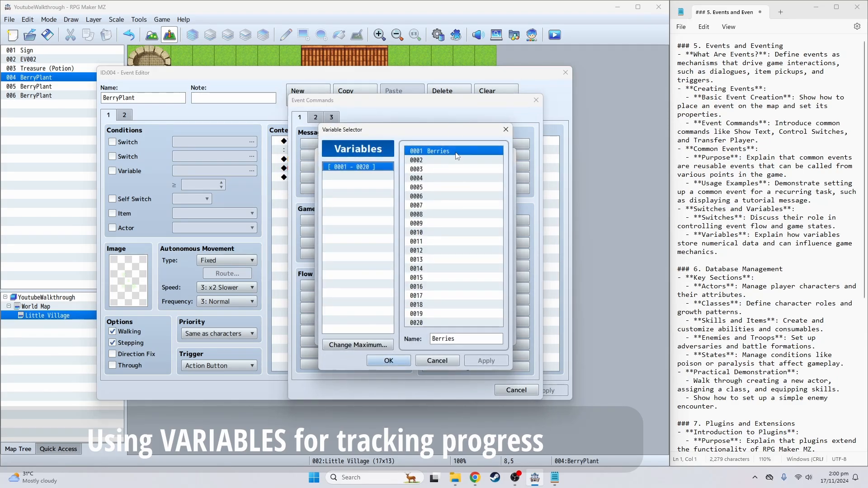
pyautogui.click(397, 359)
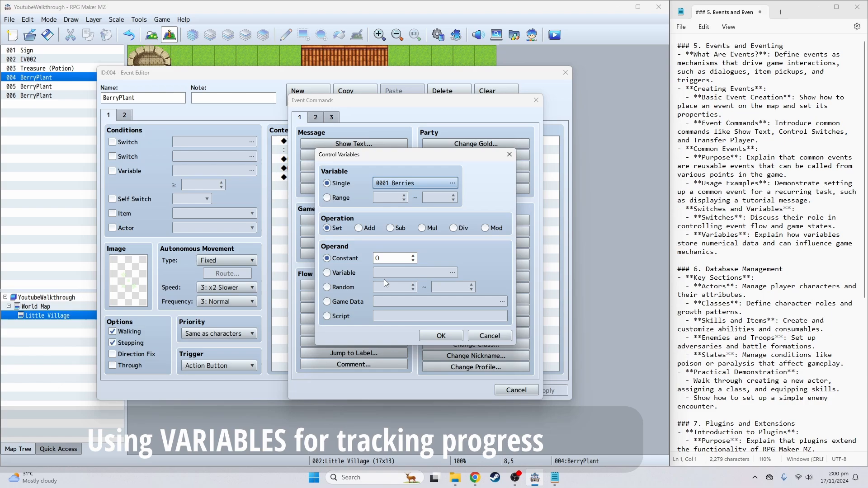
pyautogui.click(360, 228)
pyautogui.click(394, 258)
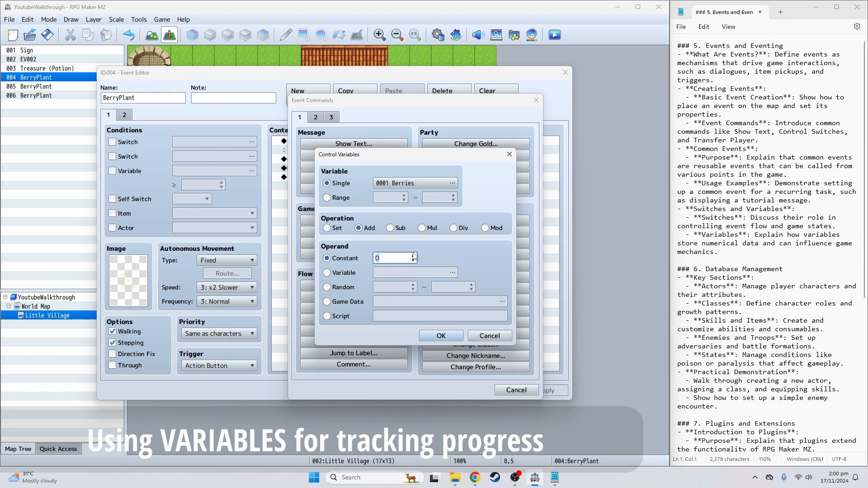
pyautogui.click(413, 256)
pyautogui.click(441, 336)
pyautogui.moveTo(339, 179); pyautogui.dragTo(341, 157)
pyautogui.click(385, 197)
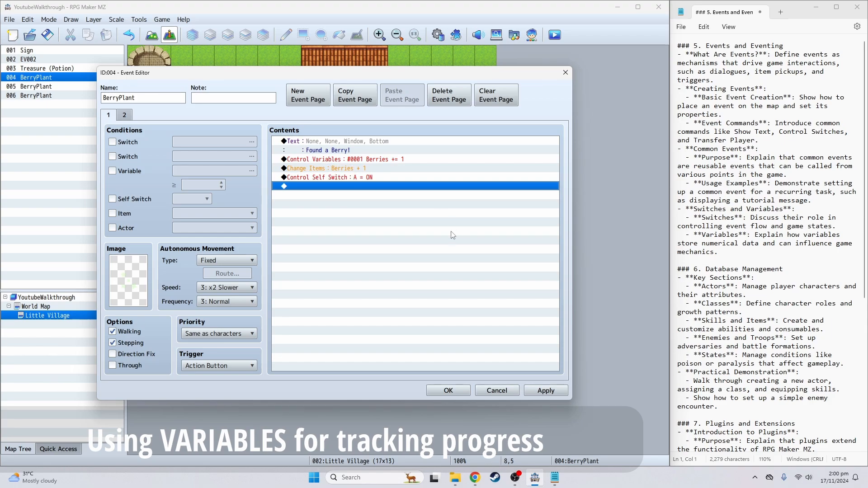
# - Insert another Control Variables command before the Berries += 1 command, renaming variable 0001 to BerriesFound and setting it to constant 0
pyautogui.doubleClick(368, 160)
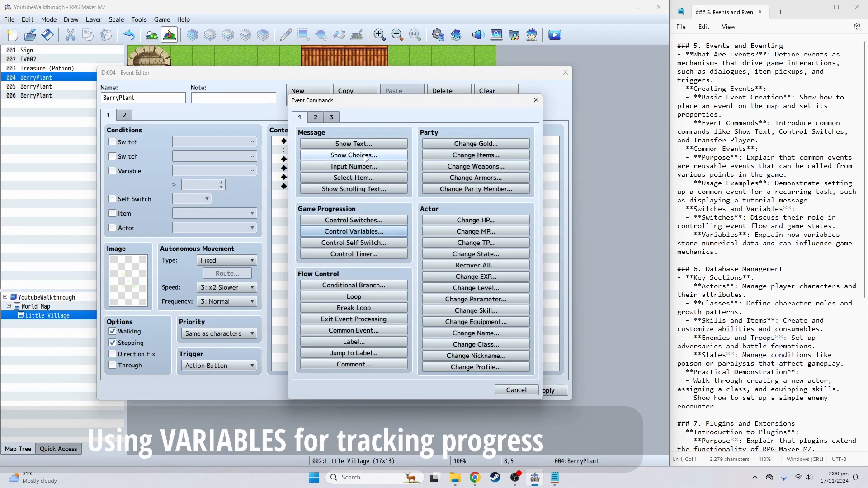
pyautogui.click(354, 231)
pyautogui.click(452, 184)
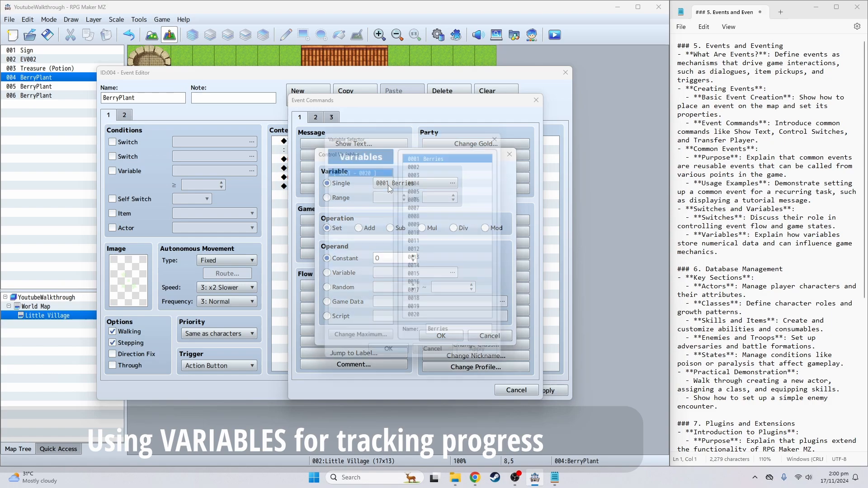
pyautogui.doubleClick(464, 338)
pyautogui.click(465, 337)
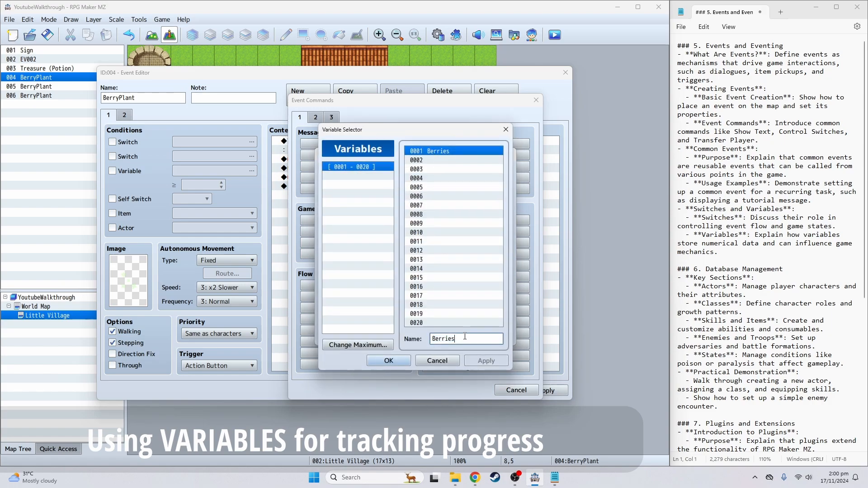
pyautogui.write('Found')
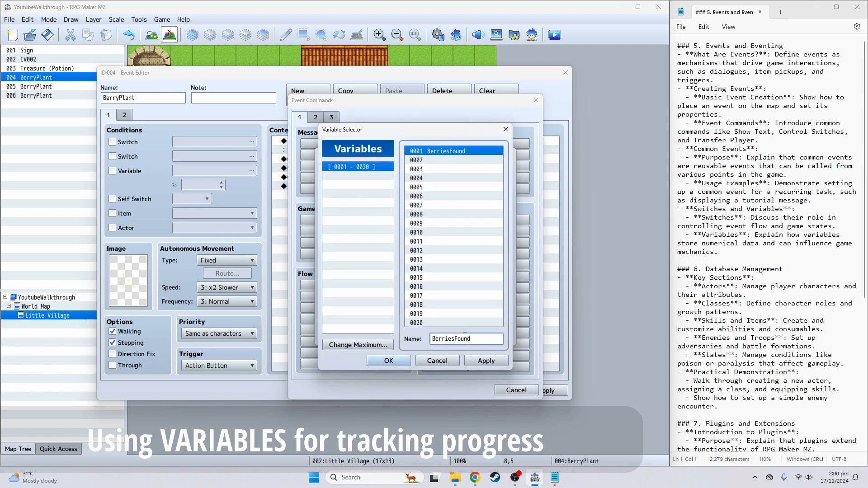
pyautogui.click(483, 361)
pyautogui.click(392, 357)
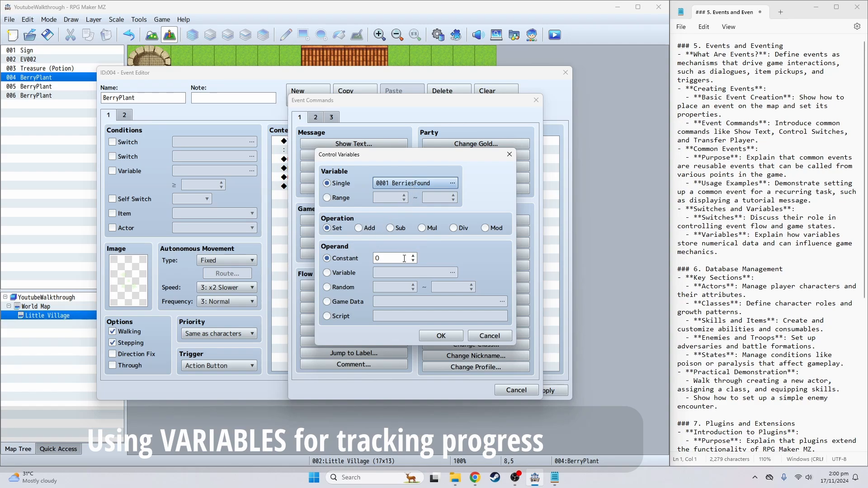
pyautogui.click(452, 334)
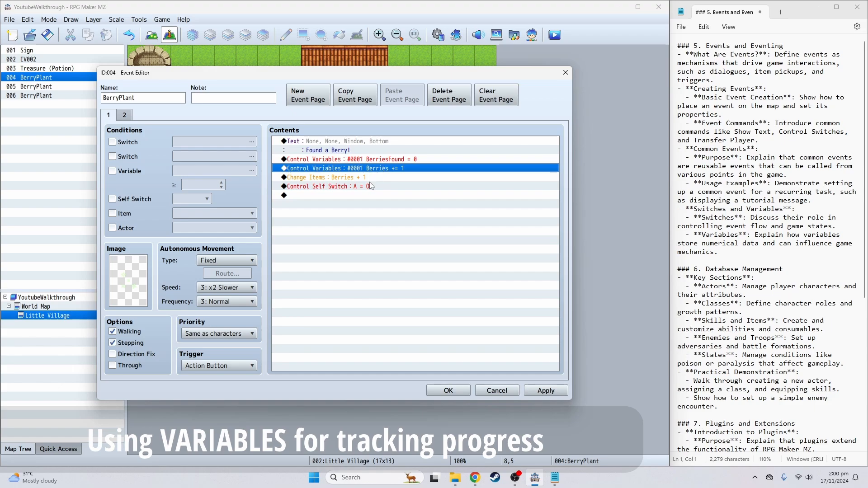
# - Delete the Berries += 1 command, change the BerriesFound command to add constant 1, and save the BerryPlant event
pyautogui.press('Delete')
pyautogui.click(379, 161)
pyautogui.doubleClick(378, 161)
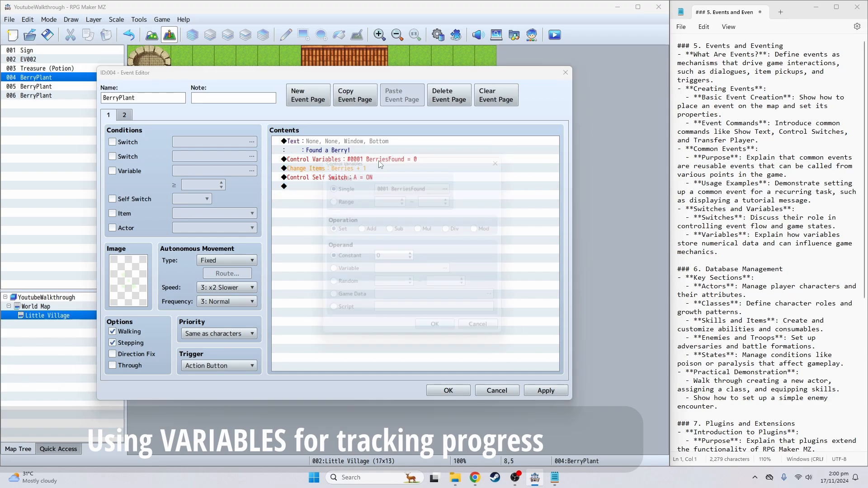
pyautogui.click(358, 227)
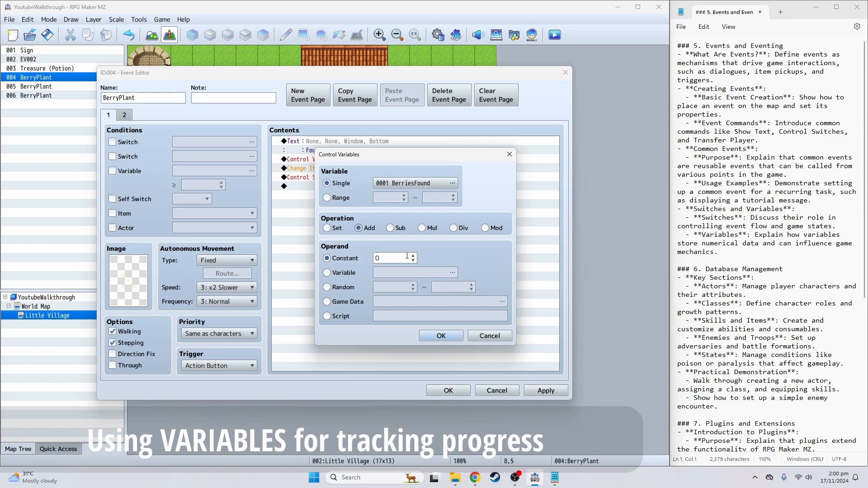
pyautogui.click(413, 256)
pyautogui.click(441, 336)
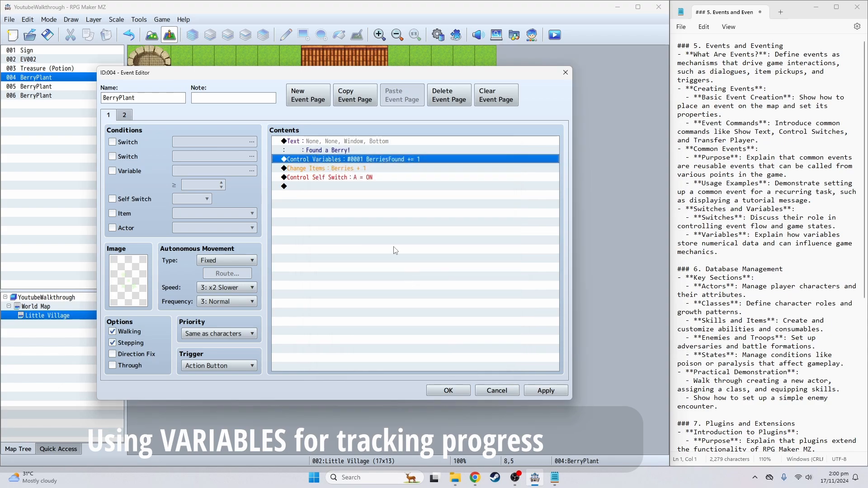
pyautogui.click(453, 390)
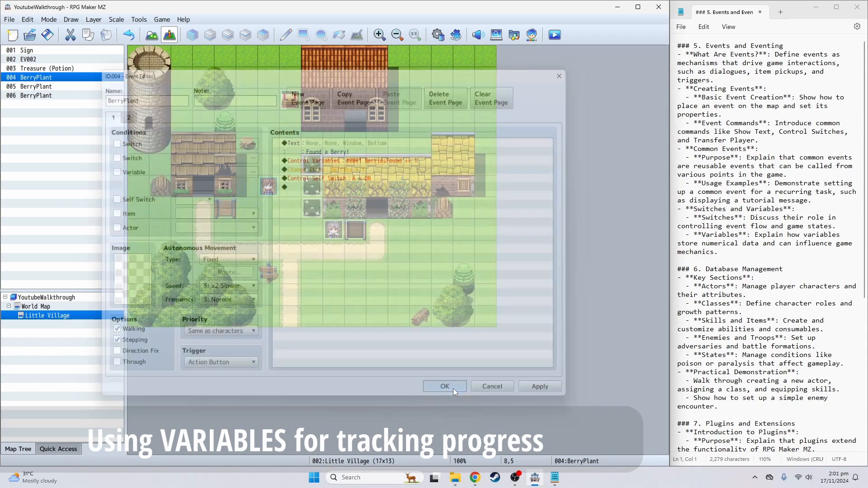
# - Delete the two lower BerryPlant events beside the yellow-roofed house
pyautogui.click(317, 190)
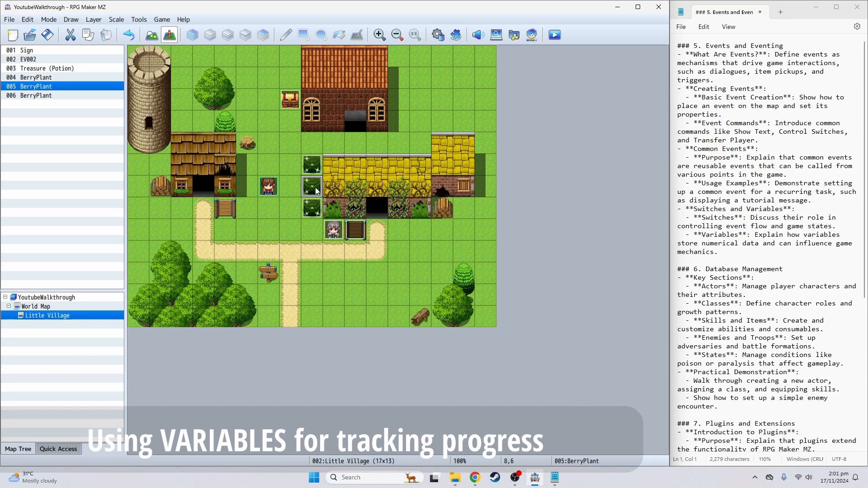
pyautogui.press('Delete')
pyautogui.click(313, 208)
pyautogui.press('Delete')
# - Check the remaining BerryPlant event's commands and copy the event onto the two bushes directly below it
pyautogui.click(313, 167)
pyautogui.doubleClick(314, 167)
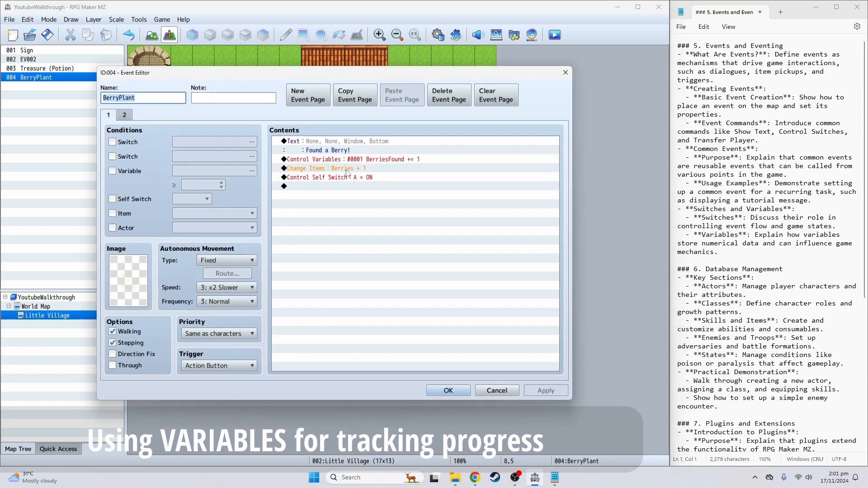
pyautogui.click(448, 389)
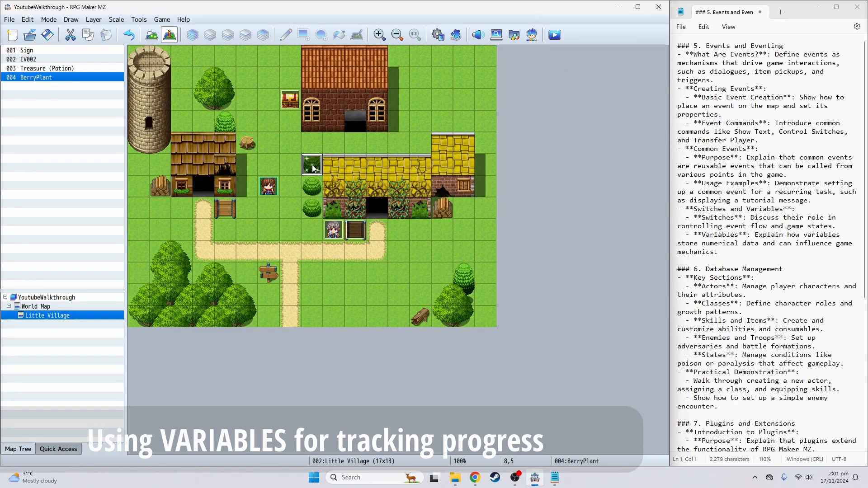
pyautogui.hotkey('ctrl', 'c')
pyautogui.click(312, 186)
pyautogui.hotkey('ctrl', 'v')
pyautogui.click(312, 208)
pyautogui.hotkey('ctrl', 'v')
pyautogui.click(316, 231)
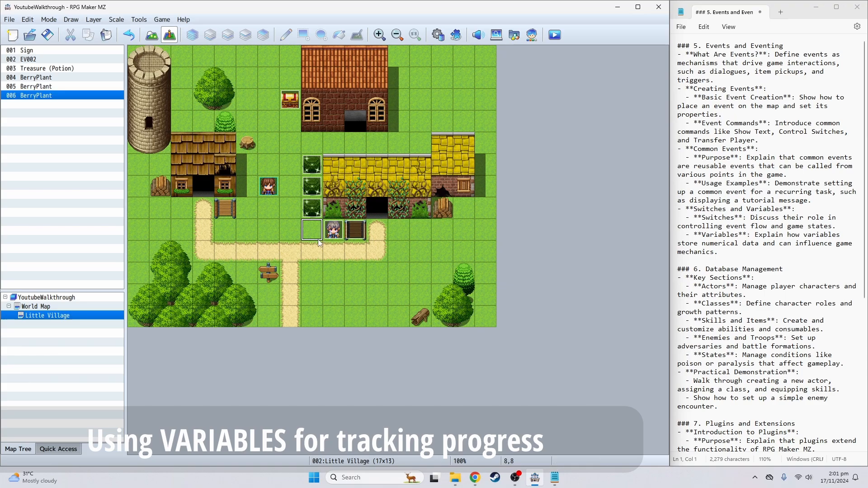
# - Review the BerriesFound ≥ 3 conditional branch on page 4 of EV002 and close its event editor
pyautogui.doubleClick(334, 232)
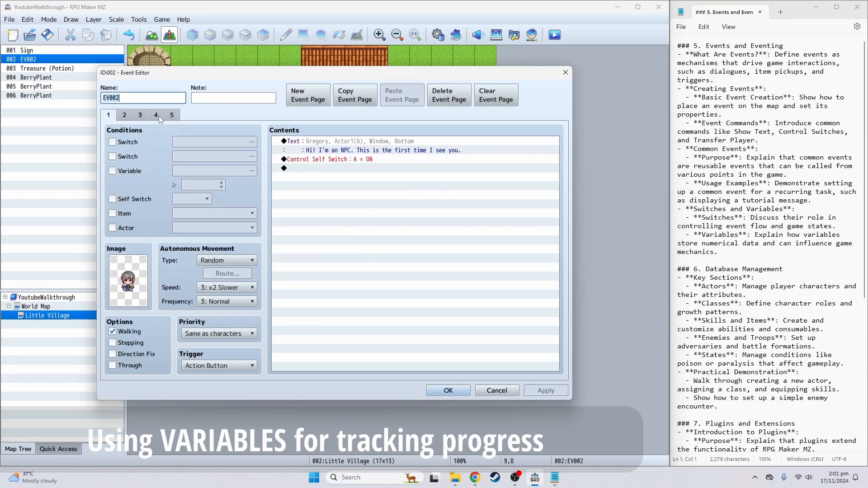
pyautogui.click(156, 115)
pyautogui.click(332, 160)
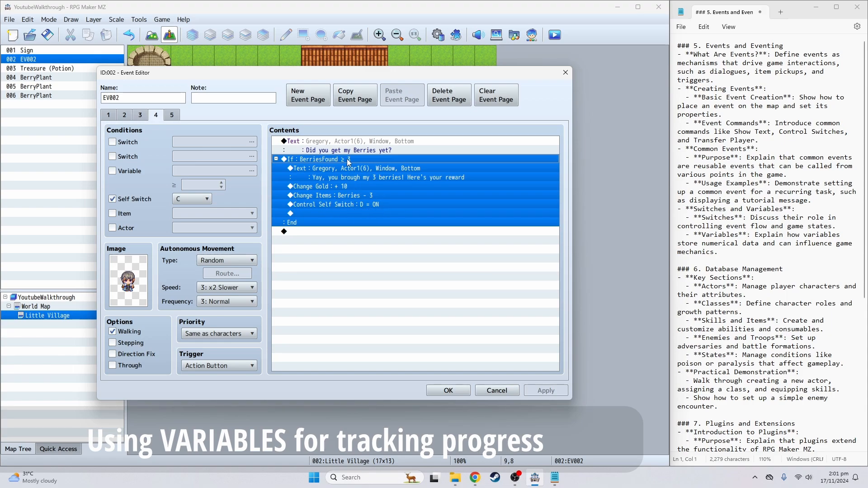
pyautogui.click(325, 215)
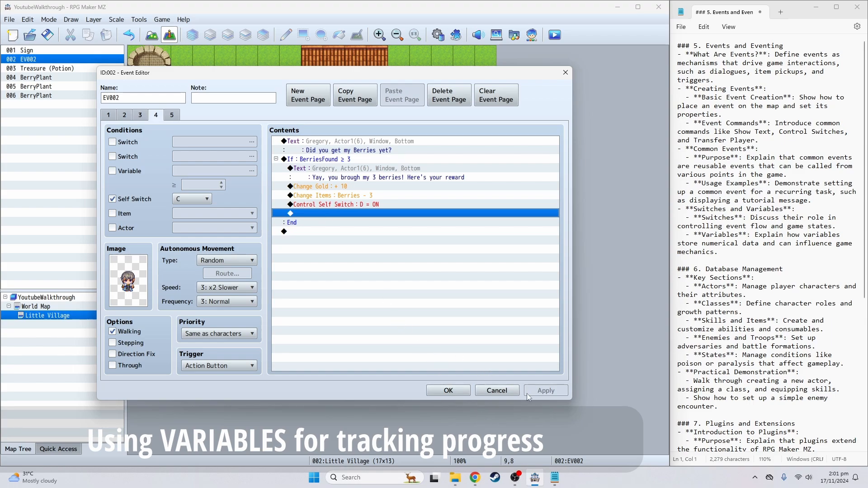
pyautogui.click(447, 392)
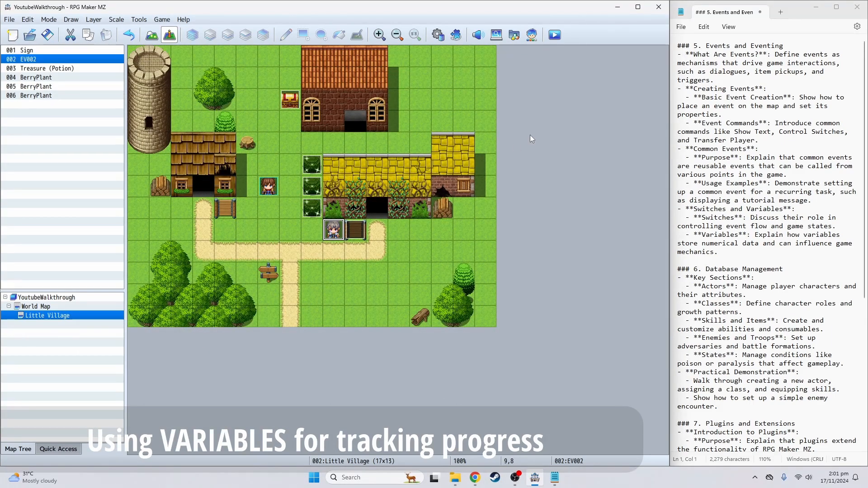
# - Start a playtest with a new game and talk to the NPC repeatedly to advance his dialogue
pyautogui.click(555, 35)
pyautogui.click(322, 248)
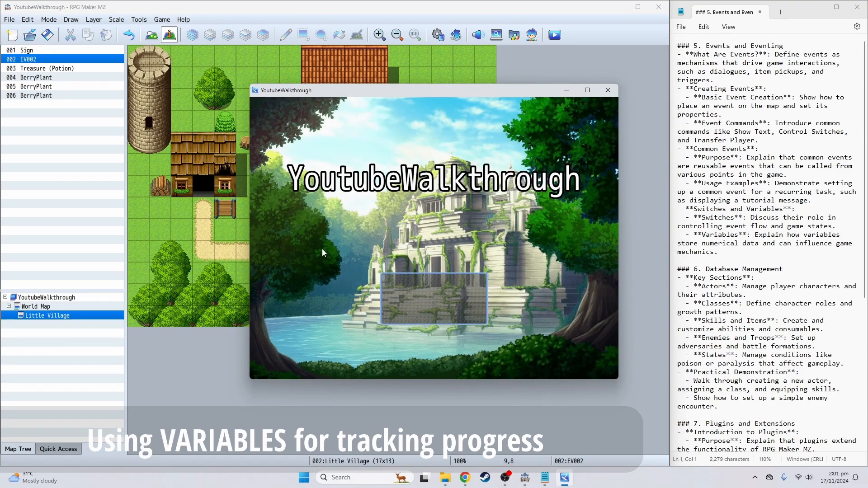
pyautogui.press('Return')
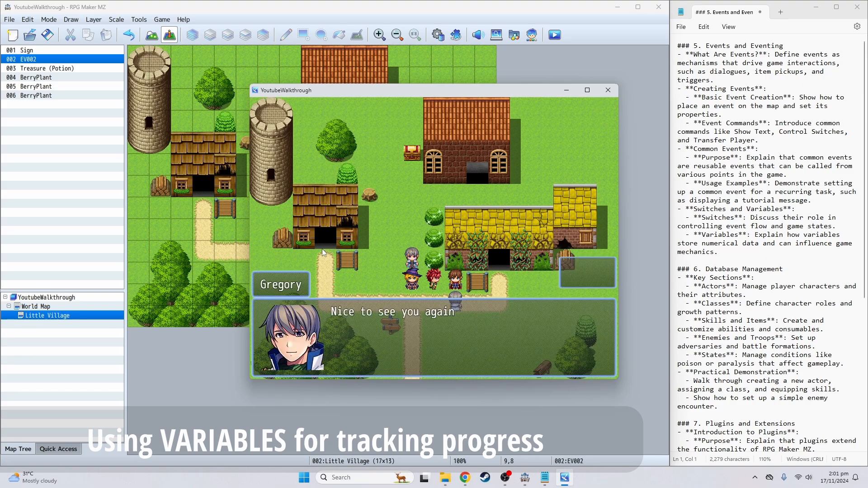
pyautogui.press('Return')
pyautogui.press('Return')
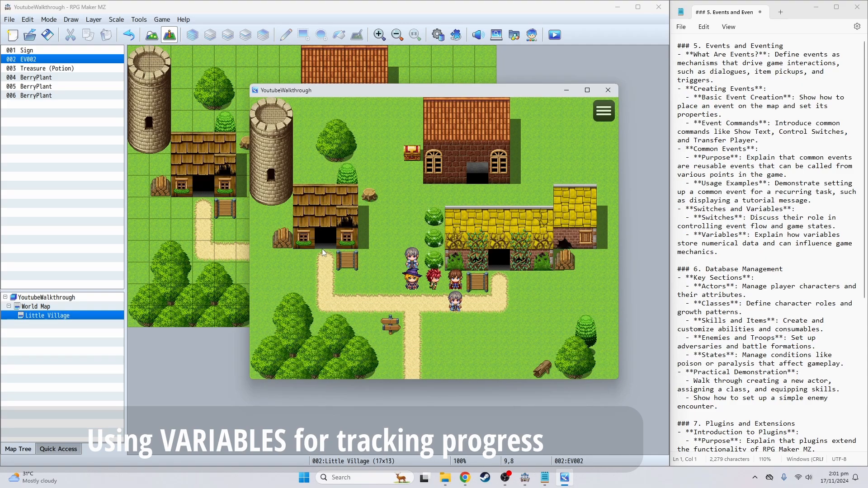
pyautogui.press('Return')
pyautogui.press('Return')
pyautogui.press('Return')
pyautogui.press('Return')
# - Walk the party along the three bushes in the playtest and collect a berry from each
pyautogui.press('Up')
pyautogui.press('Up')
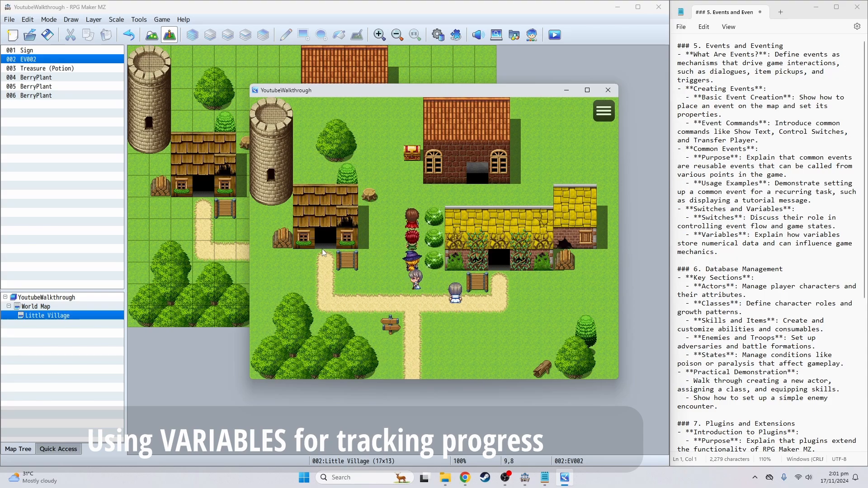
pyautogui.press('Return')
pyautogui.press('Return')
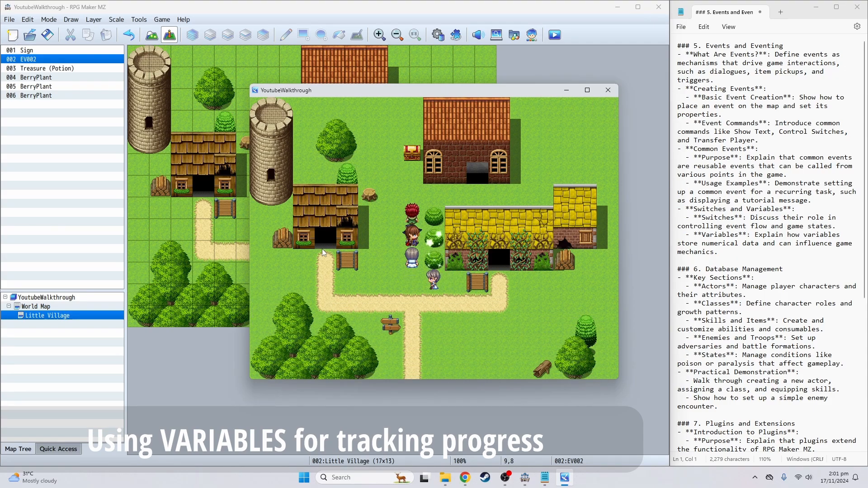
pyautogui.press('Return')
pyautogui.press('Return')
pyautogui.press('Return')
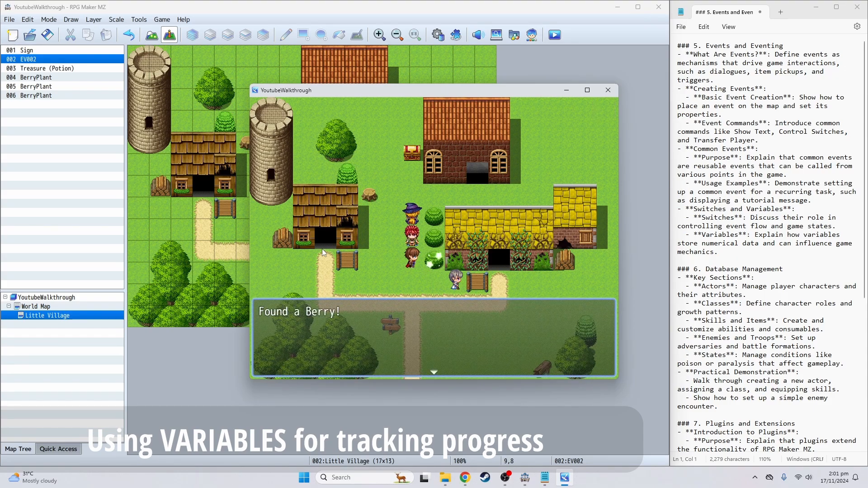
# - Return to the NPC with the collected berries and go through his reward dialogue
pyautogui.press('Return')
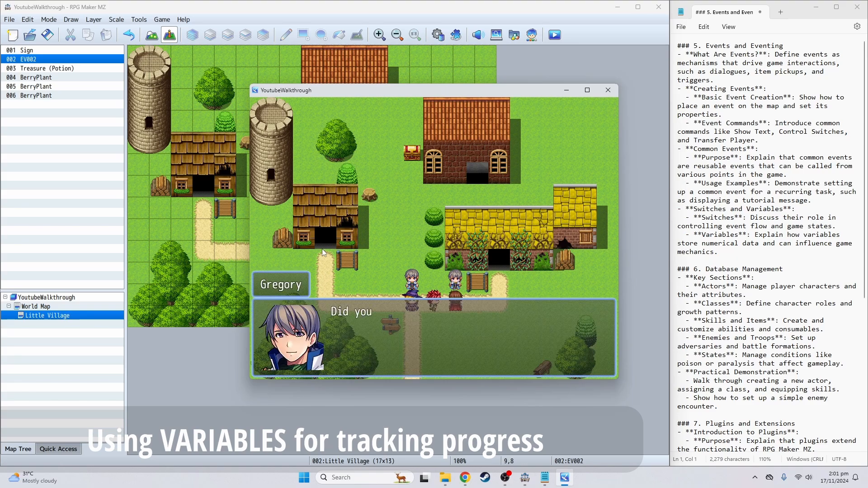
pyautogui.press('Return')
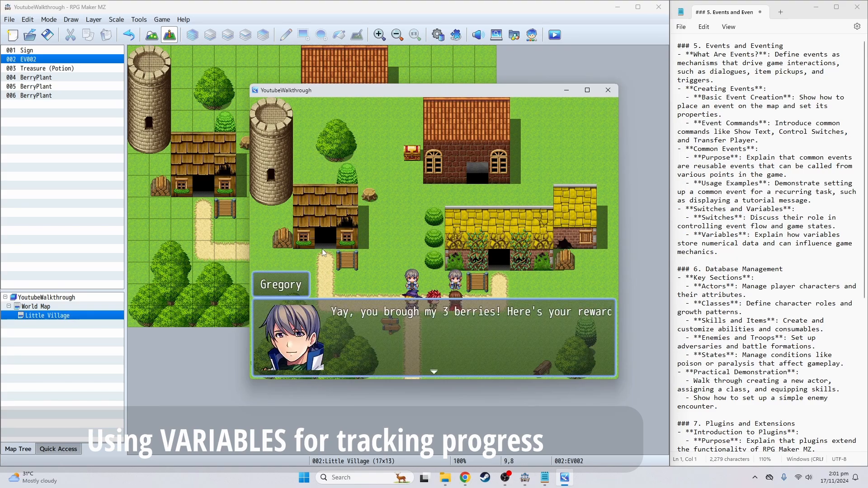
pyautogui.press('Return')
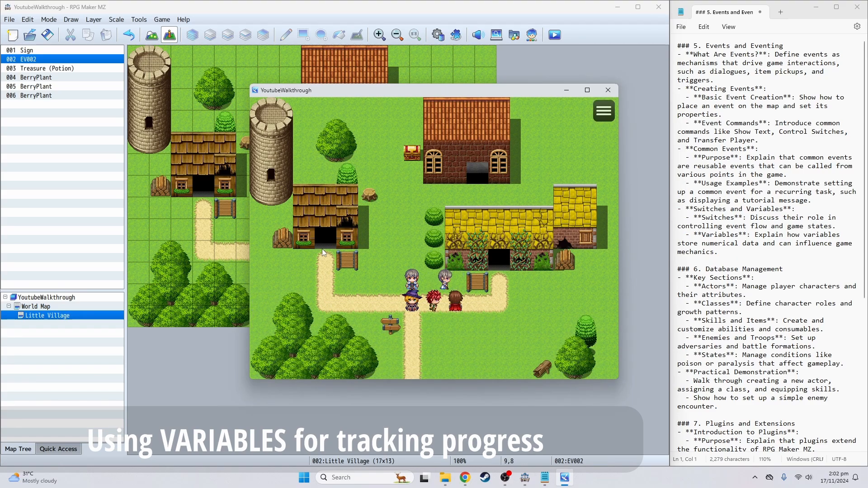
# - Check the party's gold and regular item inventory in the game menu, then end the playtest
pyautogui.press('Escape')
pyautogui.press('Down')
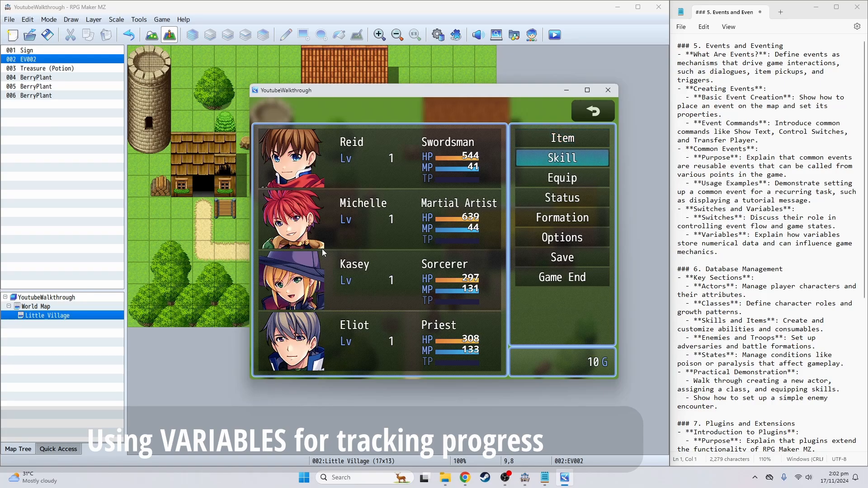
pyautogui.click(575, 144)
pyautogui.click(310, 135)
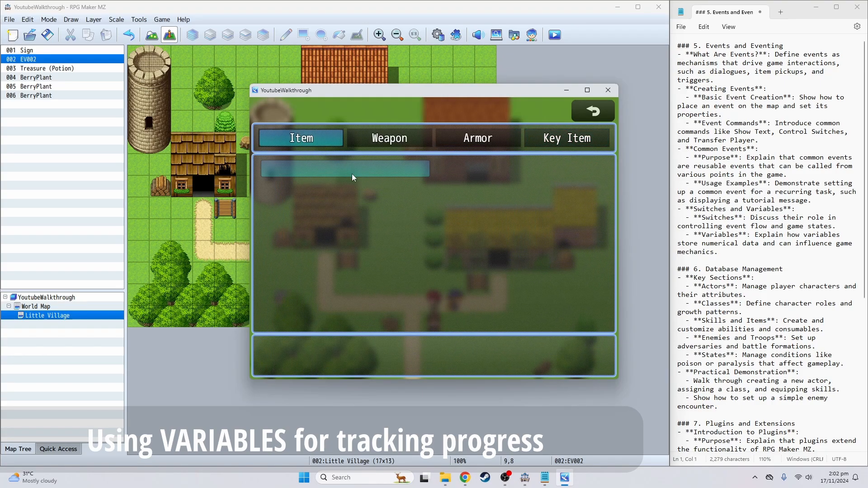
pyautogui.press('Escape')
pyautogui.press('Escape')
pyautogui.press('Escape')
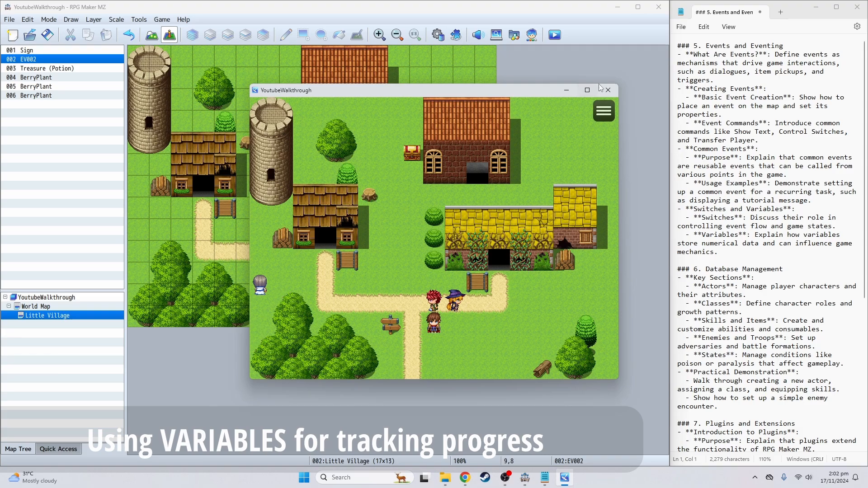
pyautogui.click(612, 90)
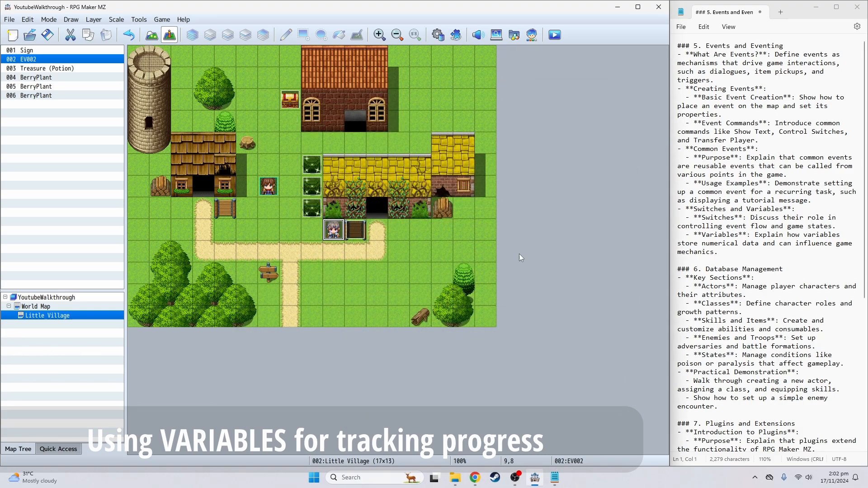
# - Switch to the Notepad outline and delete all of section 5, Events and Eventing, with the blank lines after it
pyautogui.tripleClick(774, 241)
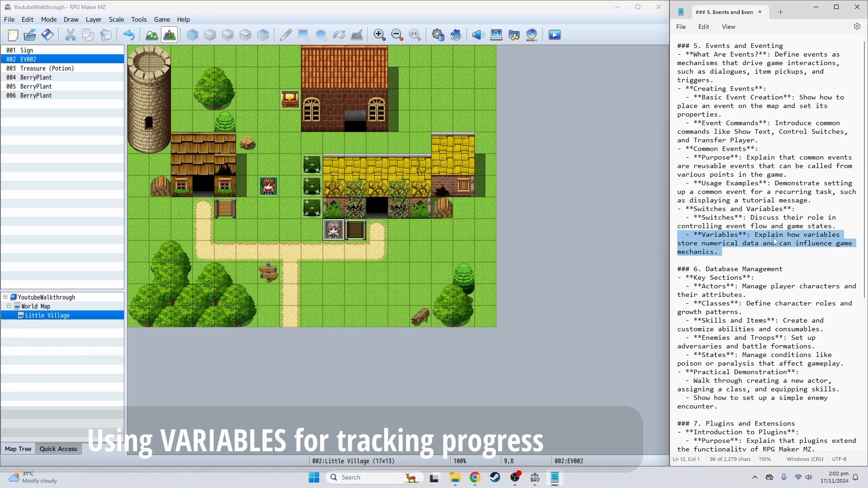
pyautogui.tripleClick(758, 218)
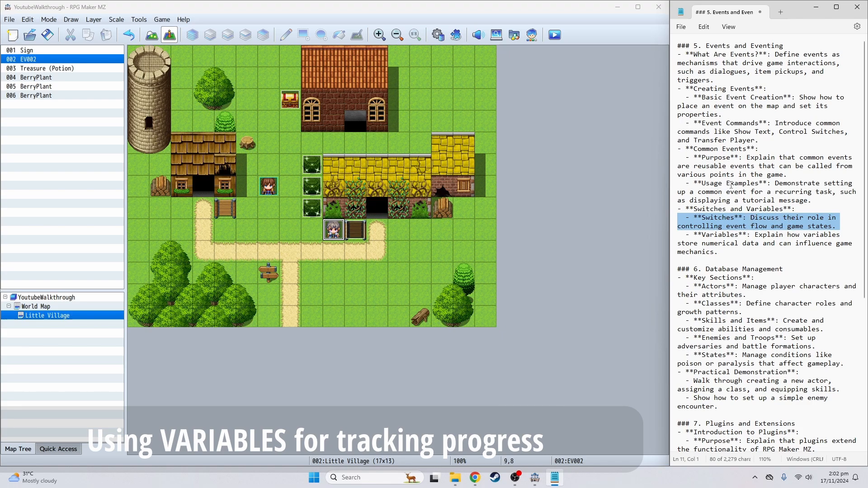
pyautogui.click(816, 200)
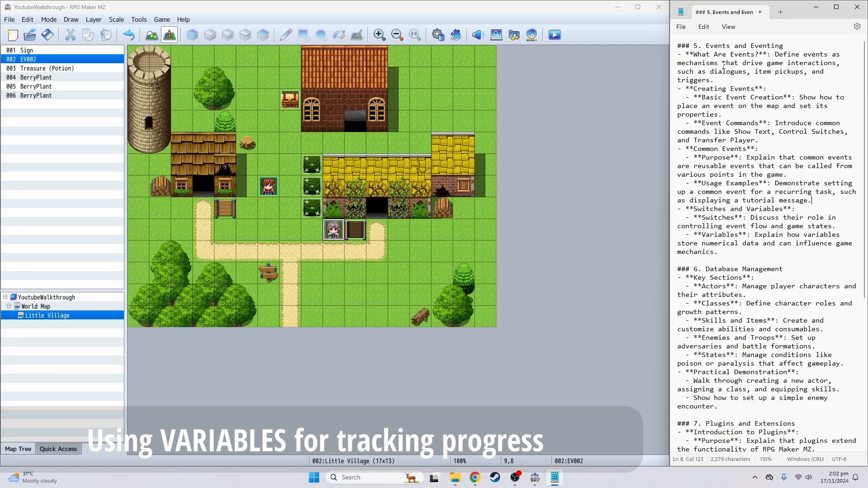
pyautogui.moveTo(719, 252); pyautogui.dragTo(649, 32)
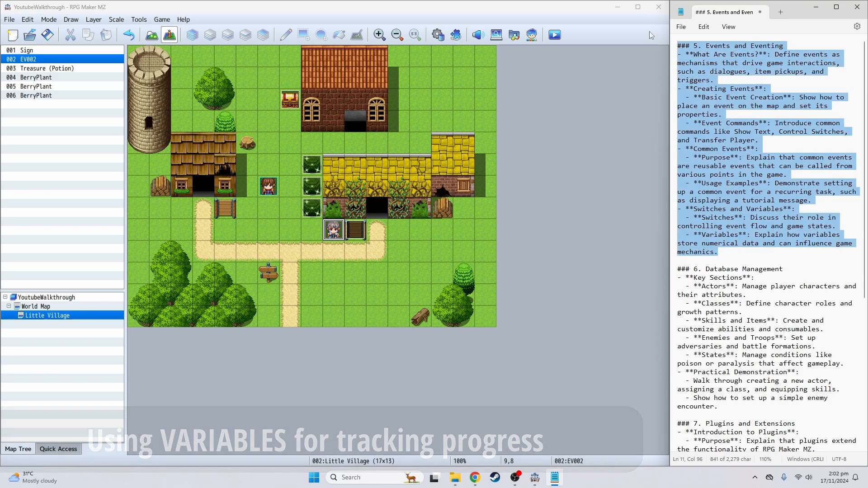
pyautogui.press('Delete')
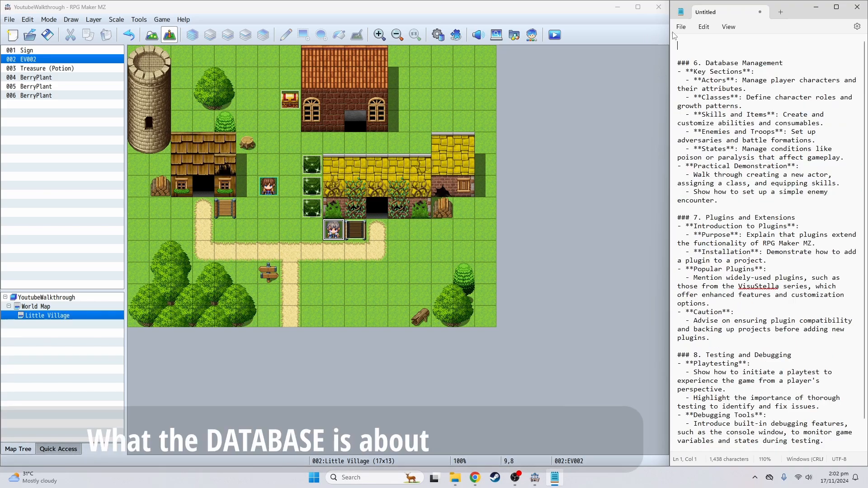
pyautogui.press('Delete')
pyautogui.press('Delete')
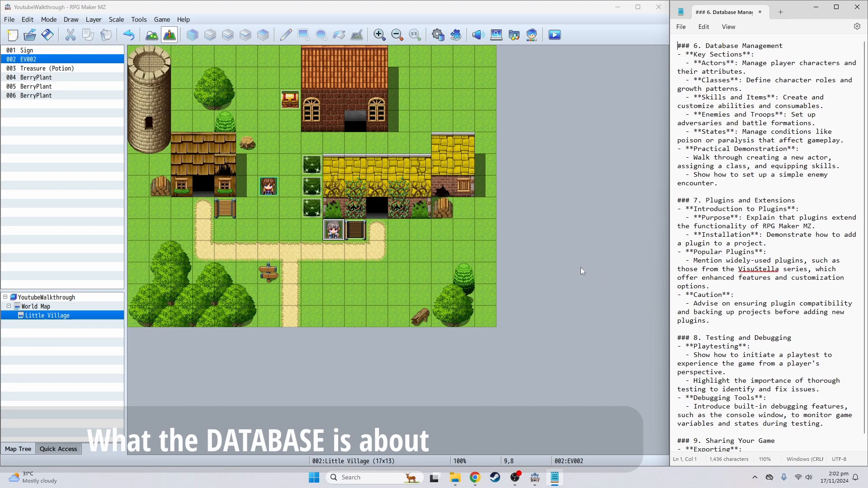
# - Open the Database back in RPG Maker MZ and examine the first actor's settings and available class options
pyautogui.scroll(-1, 784, 304)
pyautogui.scroll(1, 766, 296)
pyautogui.click(325, 241)
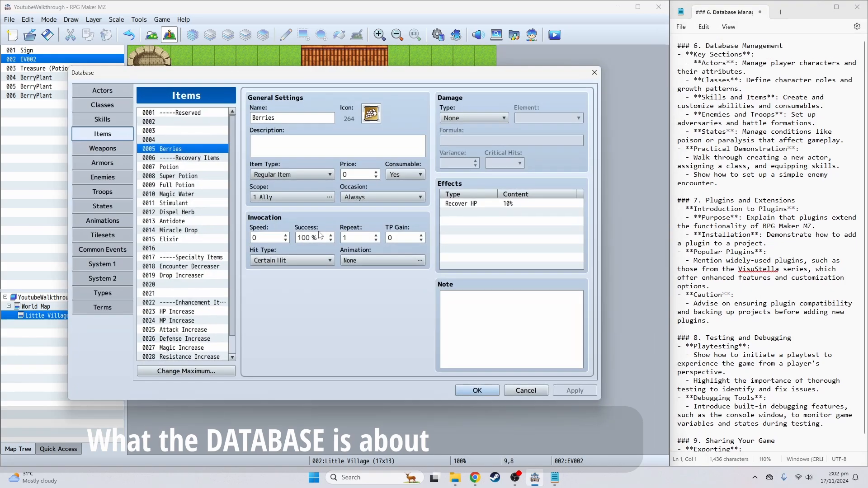
pyautogui.click(107, 90)
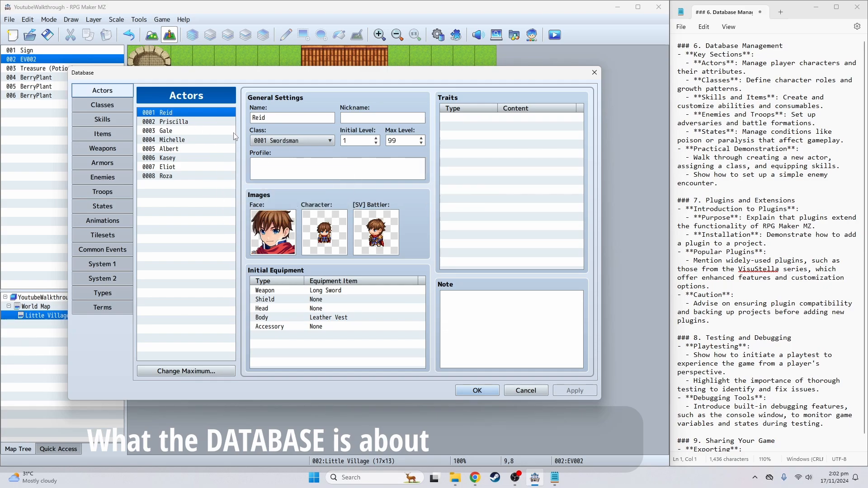
pyautogui.click(291, 141)
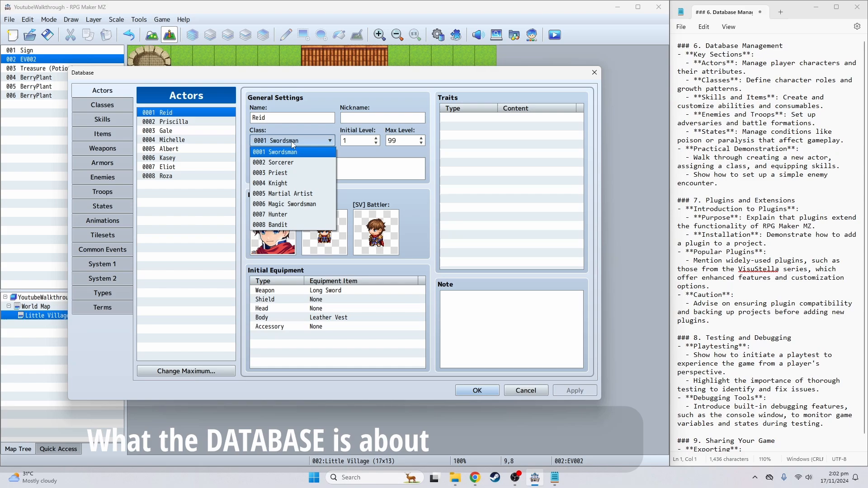
pyautogui.click(329, 142)
pyautogui.click(328, 141)
pyautogui.click(334, 151)
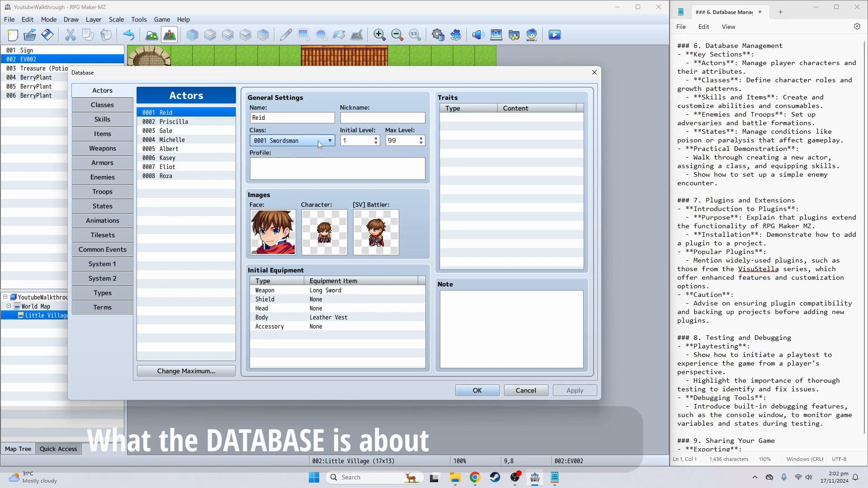
# - Compare the images and initial equipment of the first two actors in the Database
pyautogui.click(188, 122)
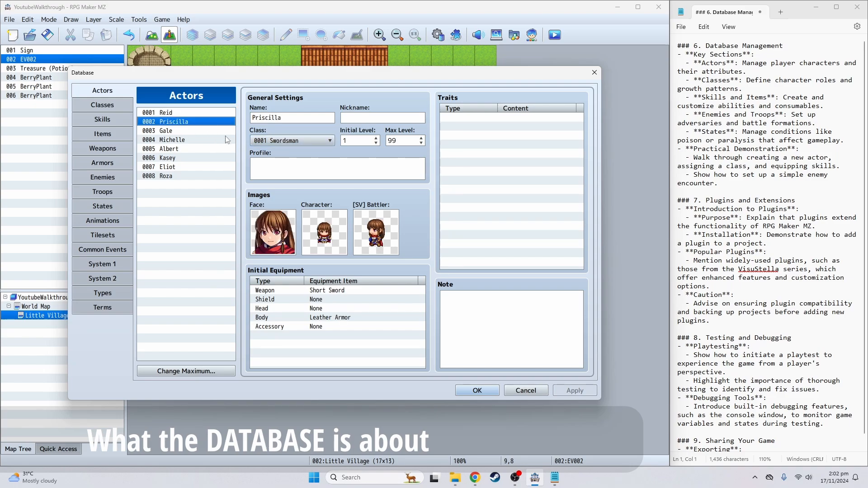
pyautogui.click(170, 114)
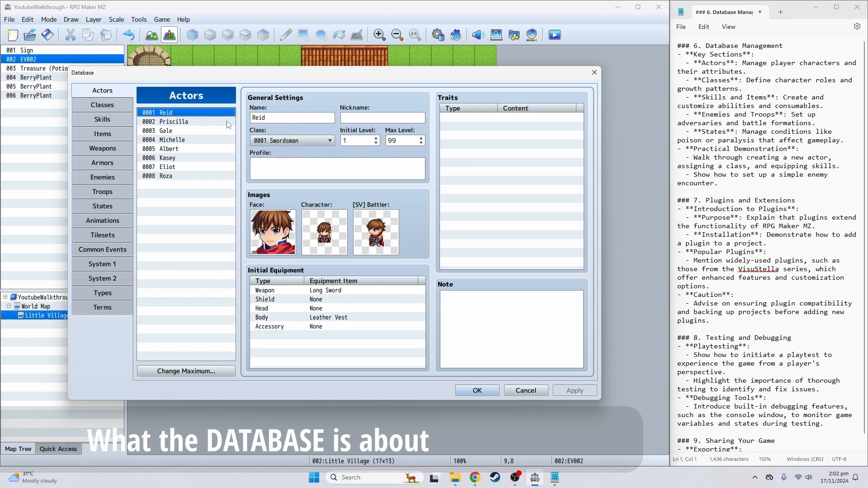
pyautogui.click(184, 122)
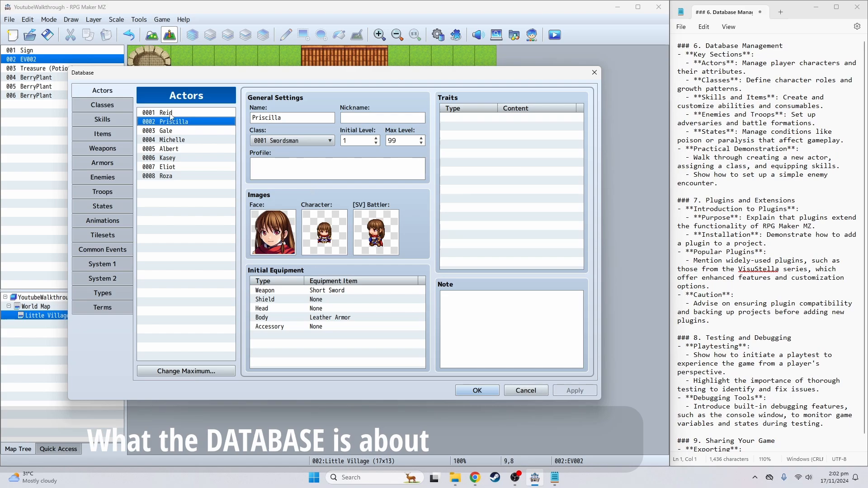
pyautogui.click(171, 114)
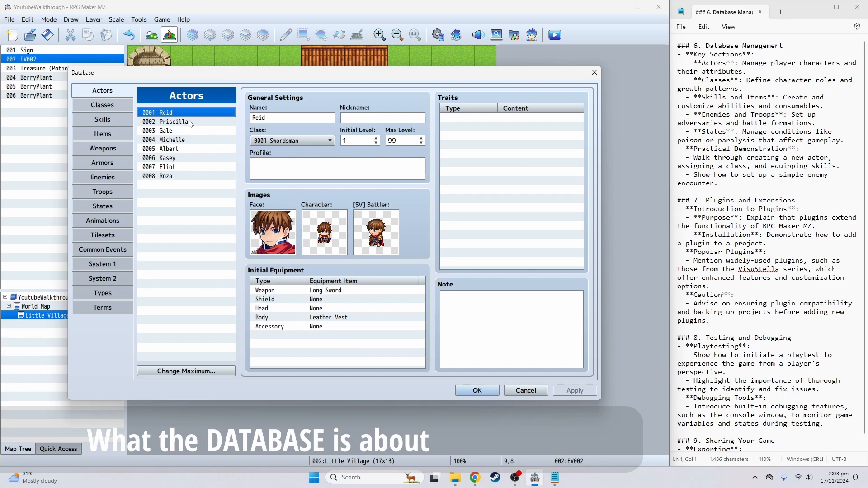
# - Examine the learnable skills, traits and parameter curves of the default classes, from Swordsman through Bandit
pyautogui.click(101, 105)
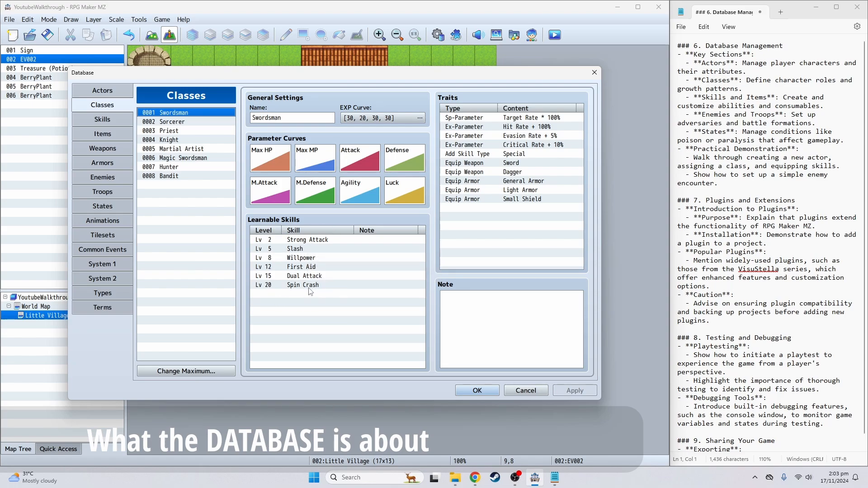
pyautogui.click(188, 125)
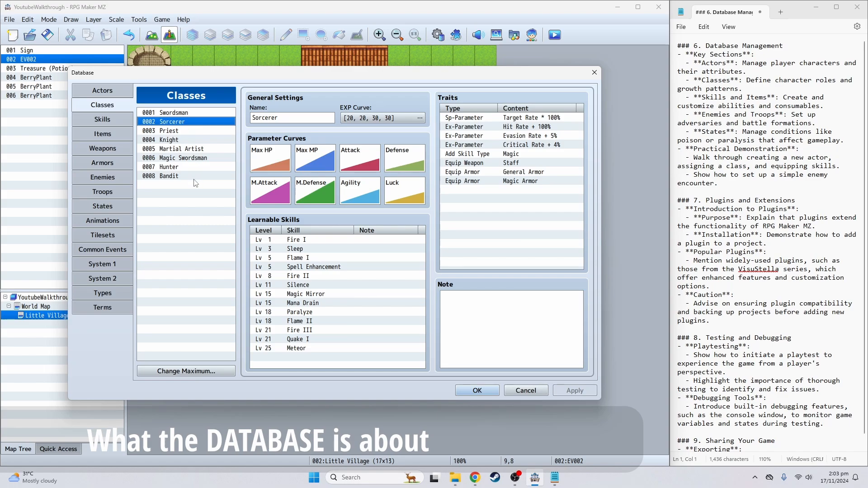
pyautogui.click(188, 133)
pyautogui.click(189, 141)
pyautogui.click(198, 149)
pyautogui.click(202, 160)
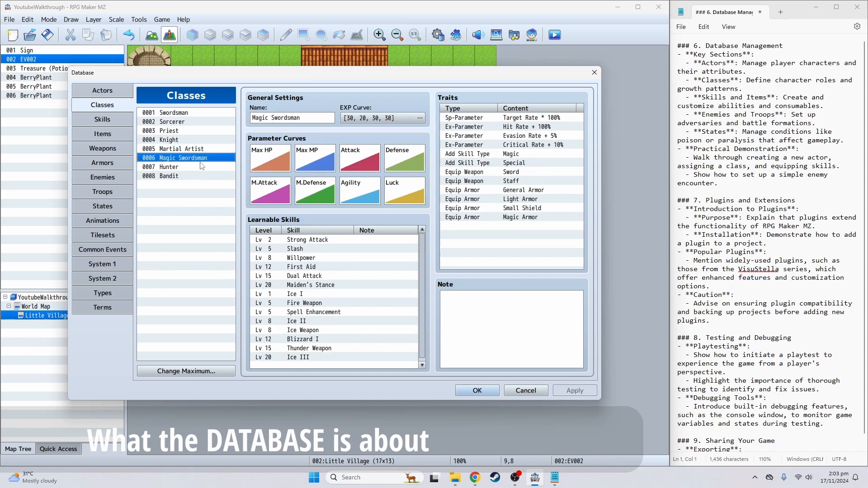
pyautogui.click(186, 170)
pyautogui.click(182, 177)
# - Clear the Swordsman class entry, then close the Database and reopen it
pyautogui.click(193, 114)
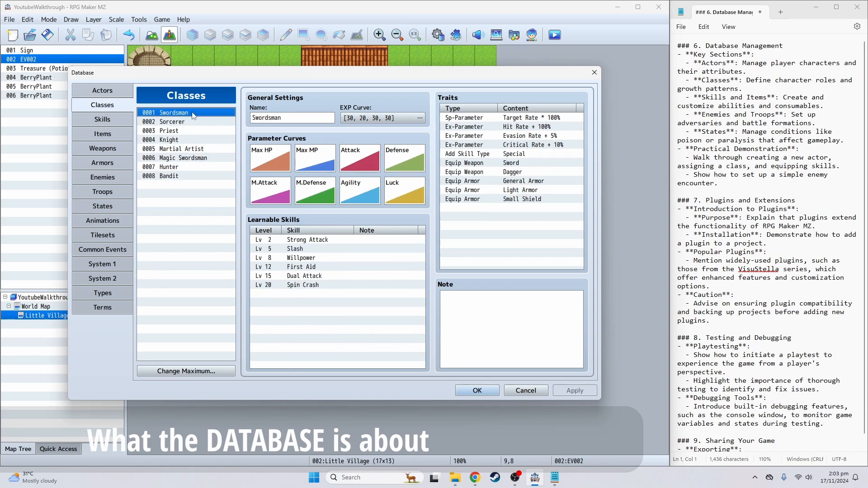
pyautogui.press('Delete')
pyautogui.press('Escape')
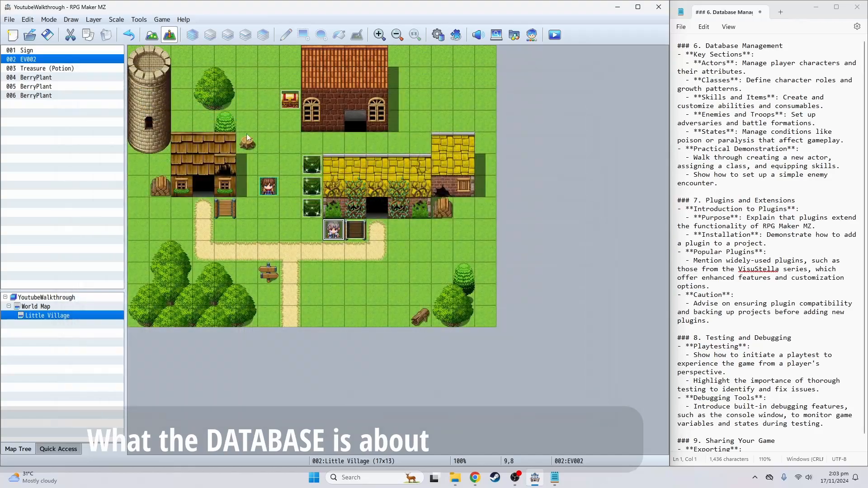
pyautogui.click(437, 34)
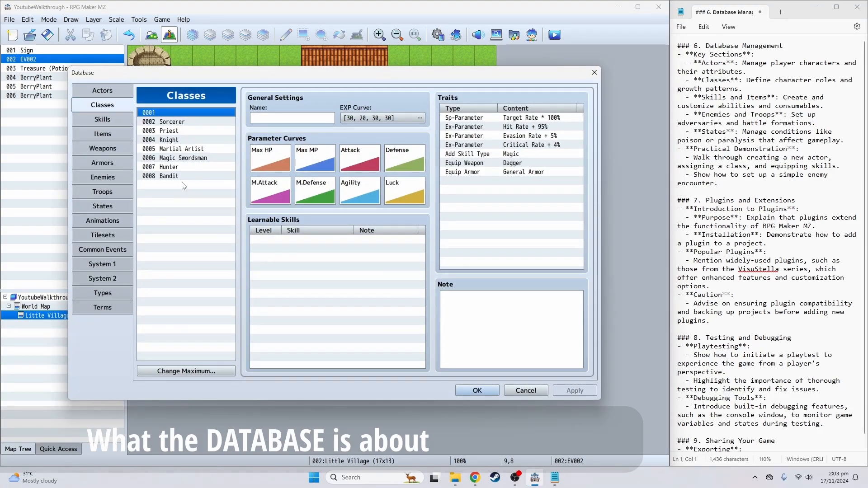
# - Raise the maximum number of classes to 9 and name the new class AwesomePerson
pyautogui.click(203, 371)
pyautogui.click(212, 363)
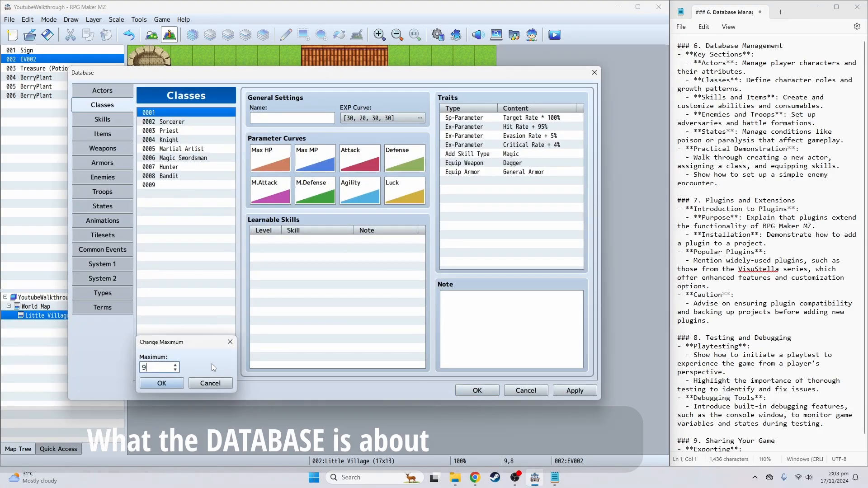
pyautogui.click(160, 382)
pyautogui.click(204, 185)
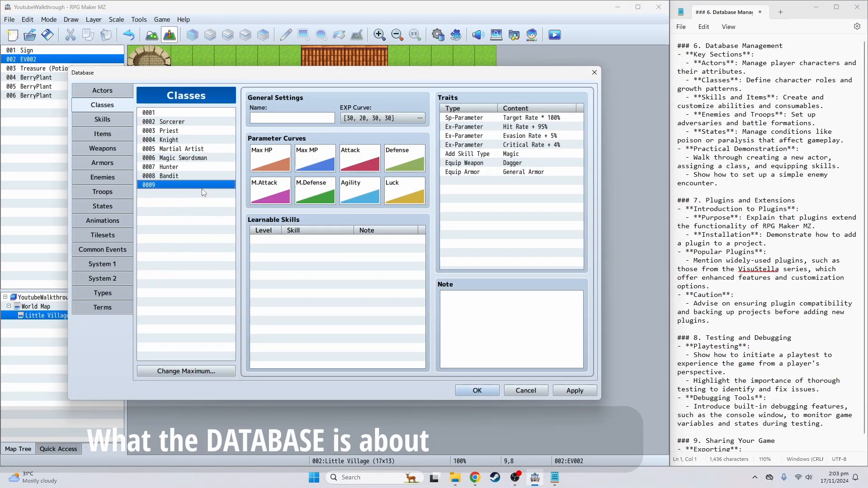
pyautogui.click(277, 117)
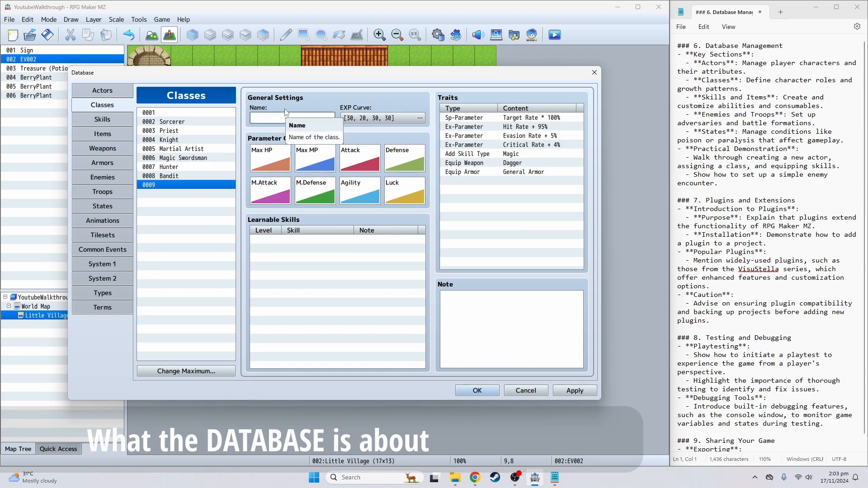
pyautogui.write('AwesomePerson')
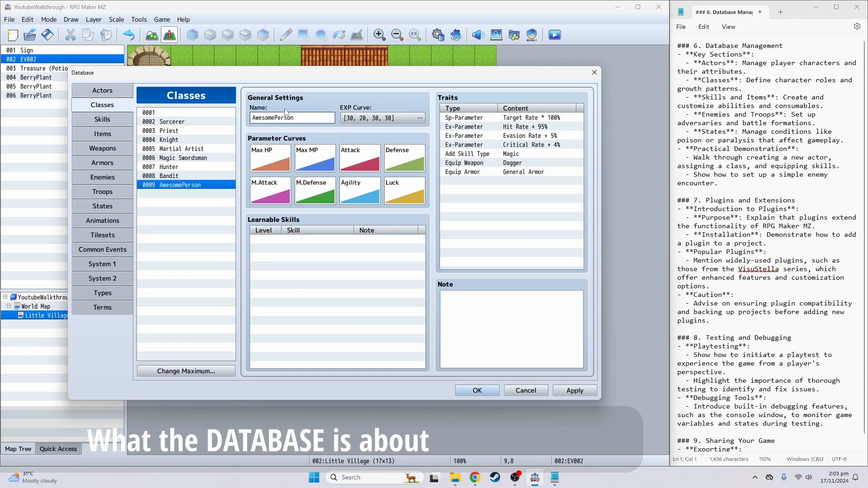
# - Add Bodyslam to the AwesomePerson class as a learnable skill at level 1
pyautogui.doubleClick(277, 242)
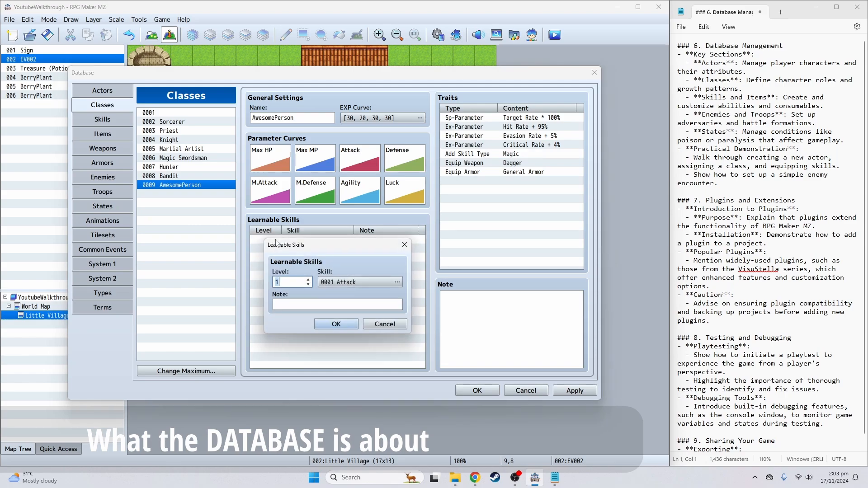
pyautogui.doubleClick(342, 283)
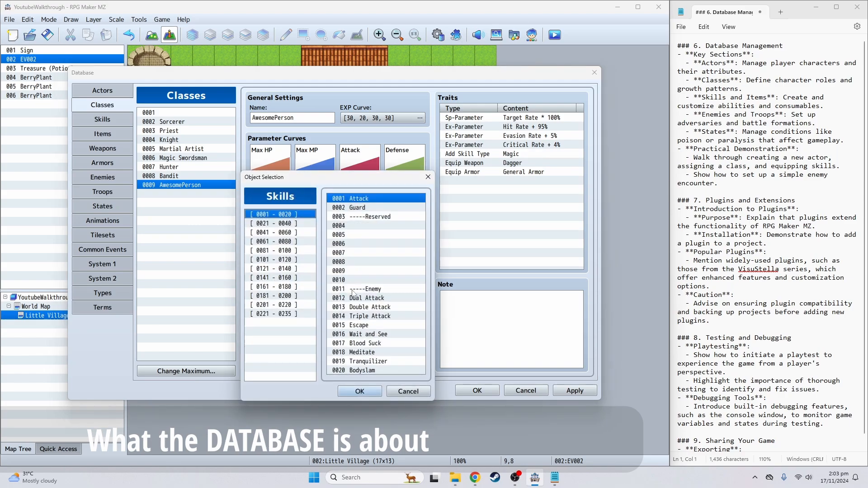
pyautogui.doubleClick(373, 369)
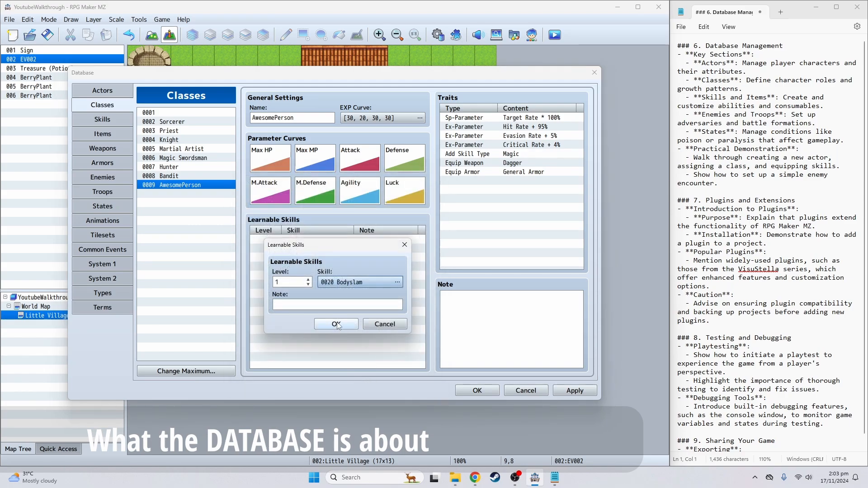
pyautogui.click(337, 324)
# - Add Stone I as a level 2 learnable skill of the AwesomePerson class and apply the Database changes
pyautogui.doubleClick(306, 261)
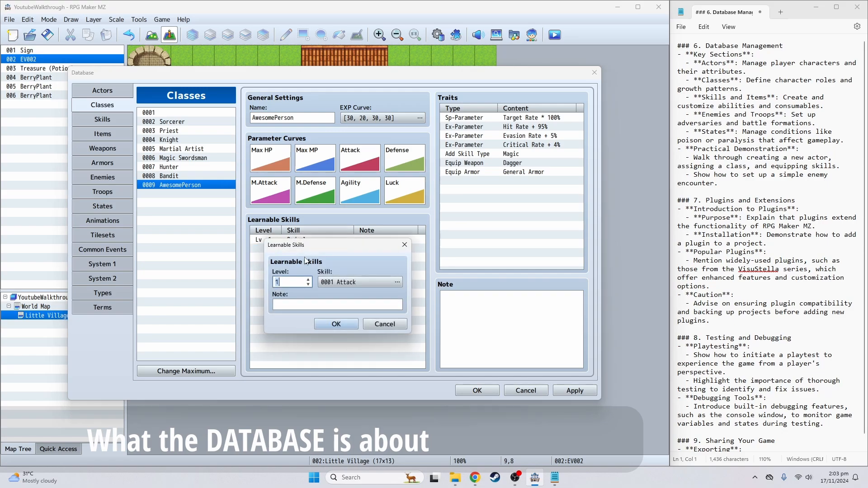
pyautogui.doubleClick(335, 282)
pyautogui.click(290, 232)
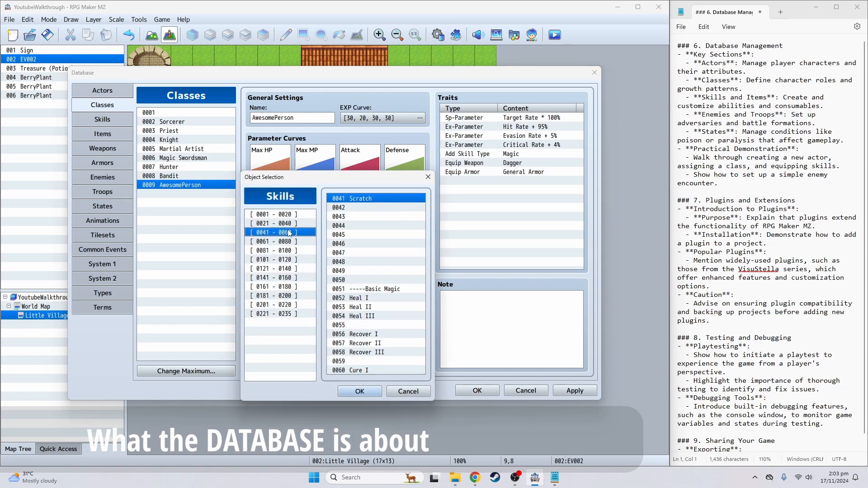
pyautogui.click(291, 268)
pyautogui.click(367, 271)
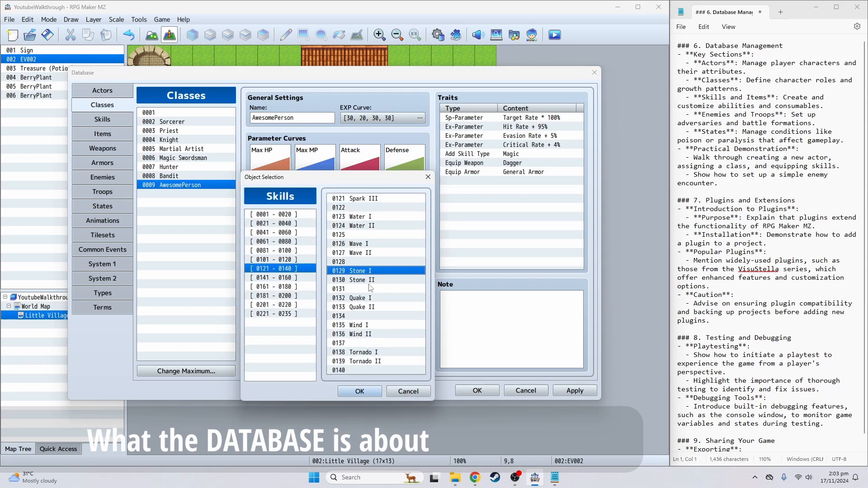
pyautogui.click(360, 391)
pyautogui.click(336, 324)
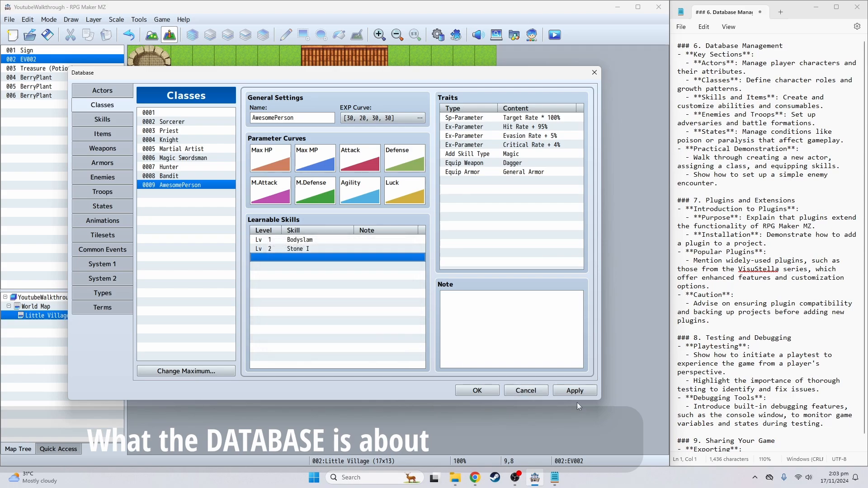
pyautogui.click(575, 390)
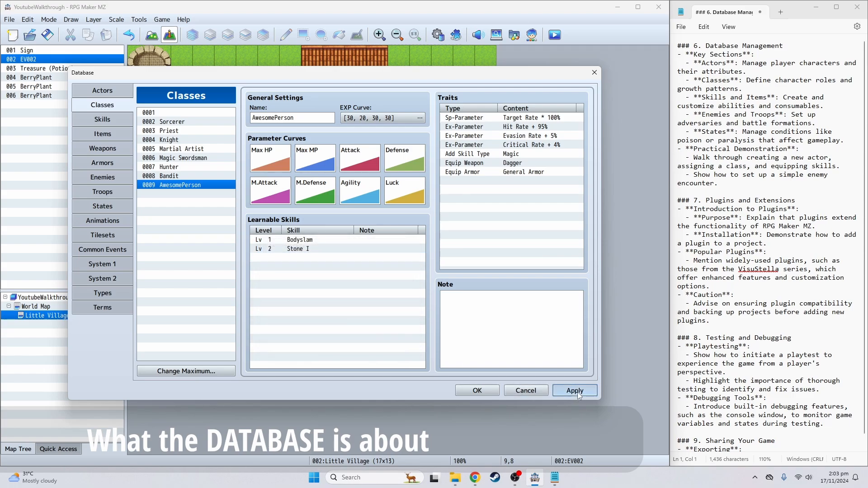
# - Set the AwesomePerson EXP curve to base value 43, extra value 25, acceleration A 22 and acceleration B 38
pyautogui.doubleClick(370, 118)
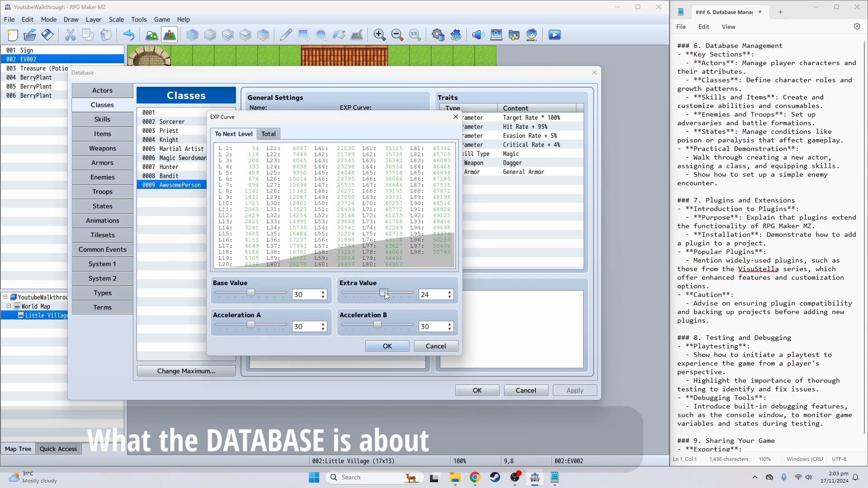
pyautogui.moveTo(378, 325); pyautogui.dragTo(392, 324)
pyautogui.moveTo(250, 325); pyautogui.dragTo(238, 325)
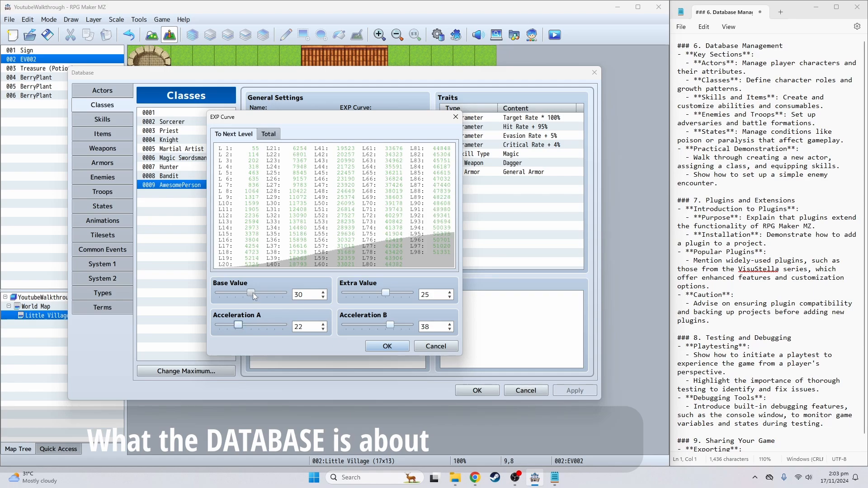
pyautogui.moveTo(253, 292); pyautogui.dragTo(272, 293)
pyautogui.click(400, 347)
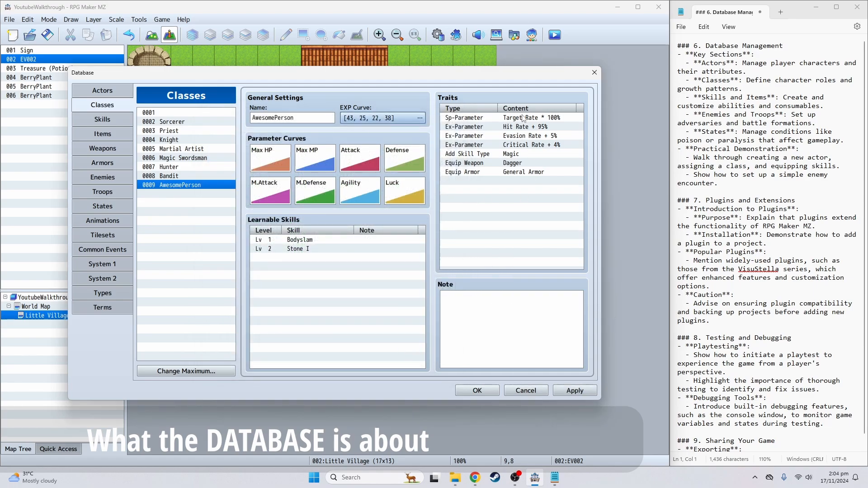
# - Add an Attack Element trait set to Physical to the AwesomePerson class, then save and close the Database
pyautogui.doubleClick(496, 187)
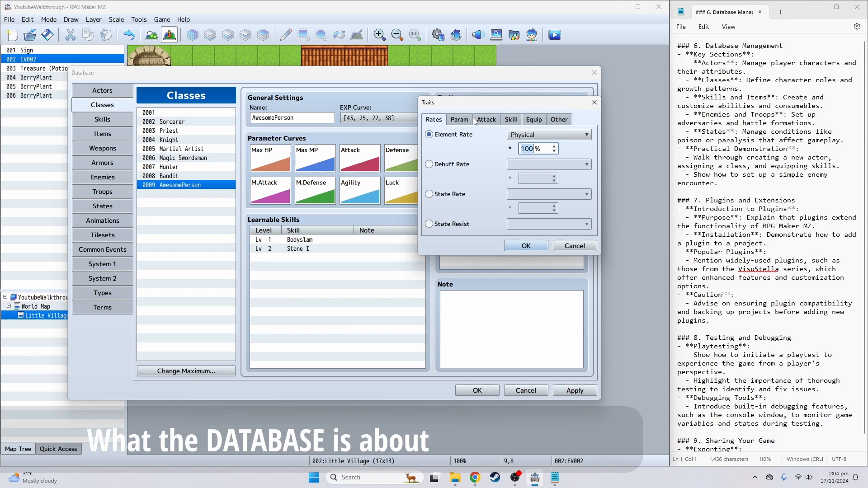
pyautogui.click(476, 120)
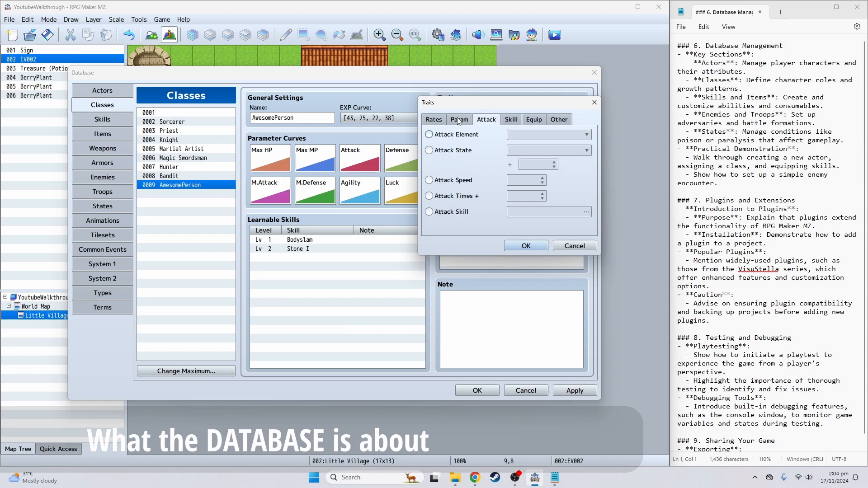
pyautogui.click(514, 248)
pyautogui.click(482, 392)
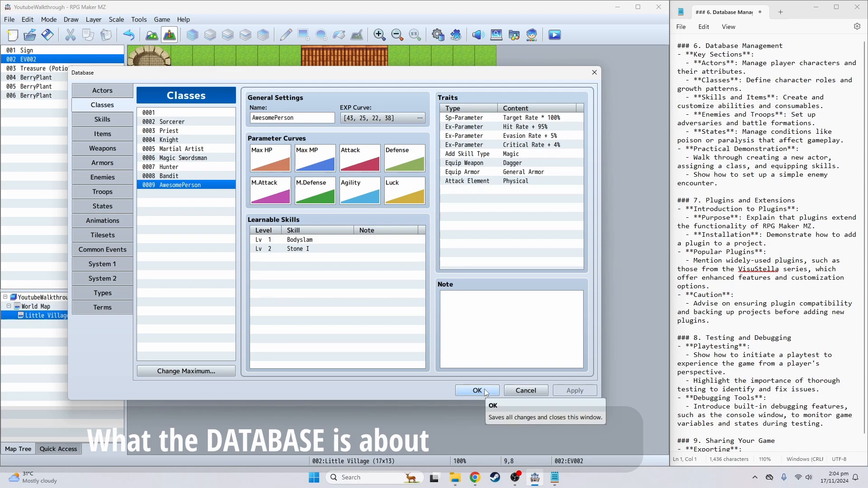
pyautogui.click(486, 391)
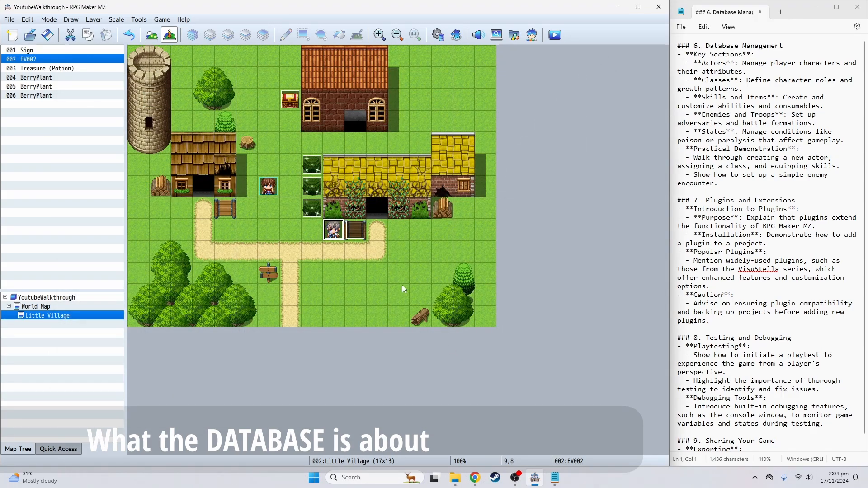
# - Reopen the Database and raise the maximum number of actors to 9
pyautogui.press('F9')
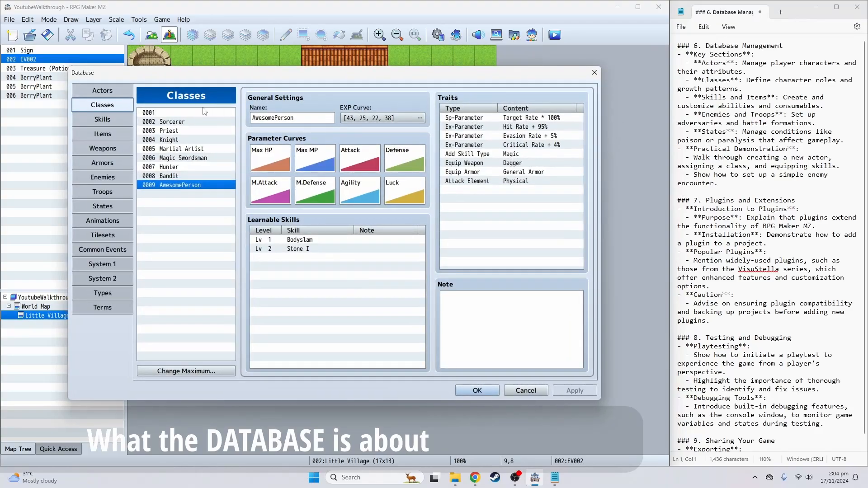
pyautogui.click(192, 190)
pyautogui.click(106, 92)
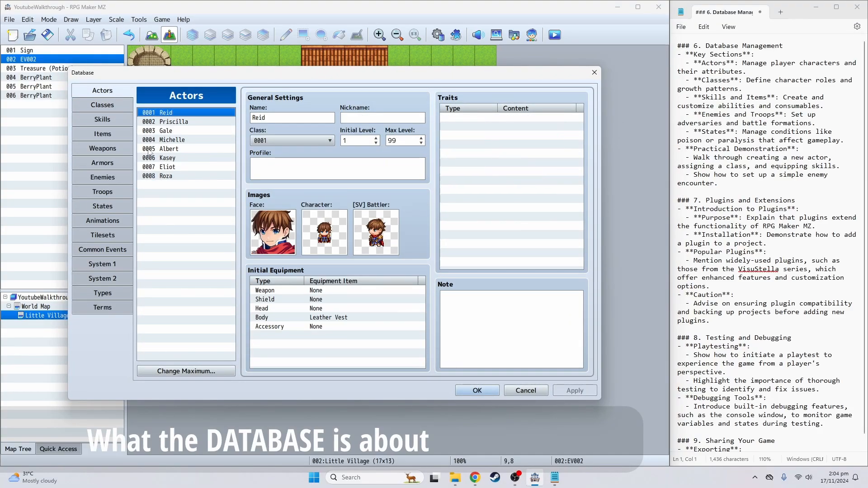
pyautogui.click(194, 370)
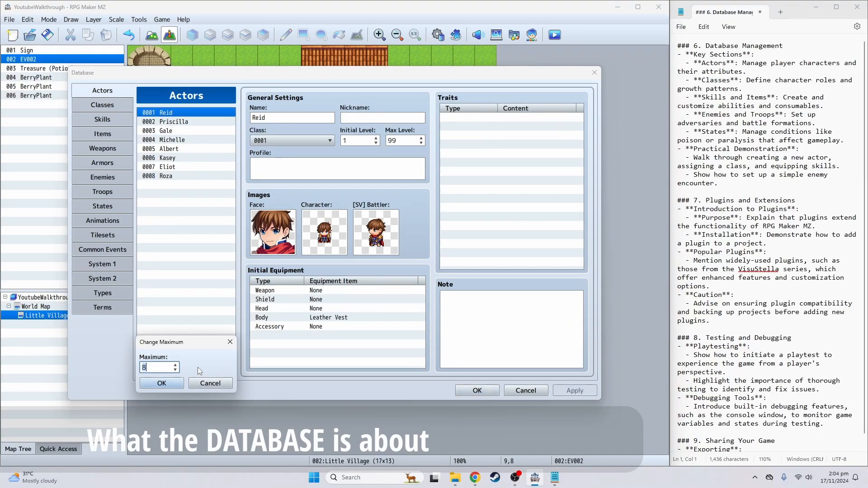
pyautogui.write('9')
pyautogui.press('Return')
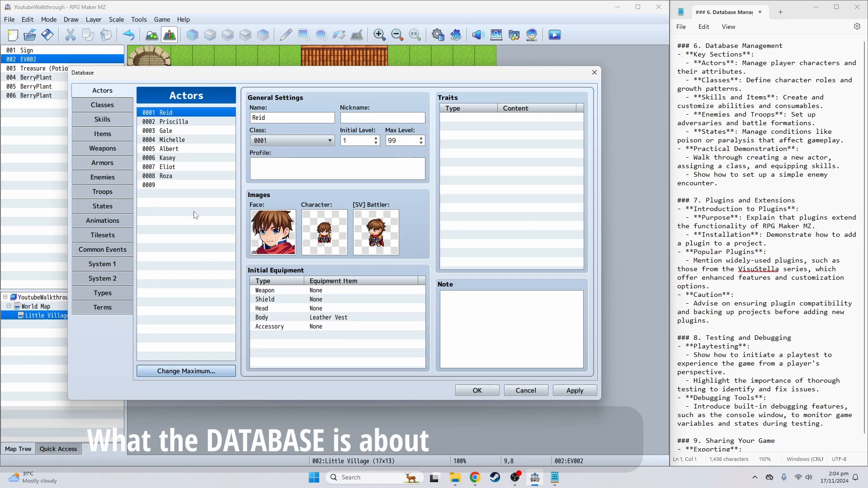
# - Name the new ninth actor Mara
pyautogui.click(174, 186)
pyautogui.click(281, 117)
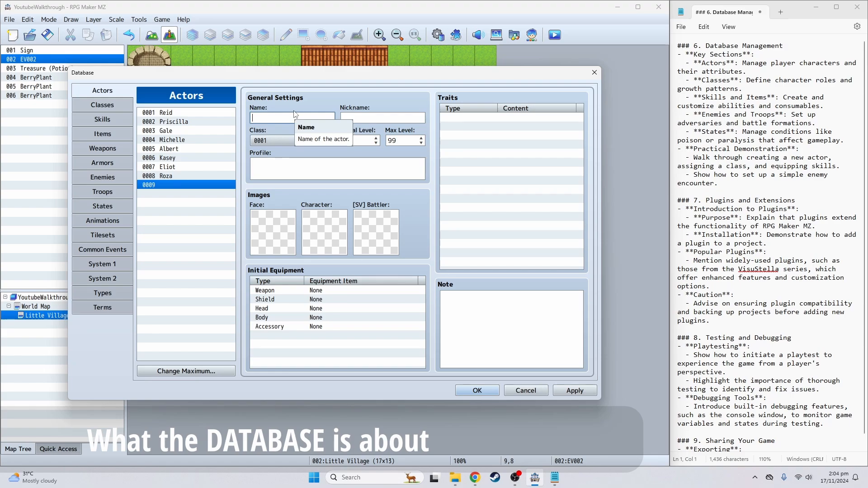
pyautogui.write('Mara')
pyautogui.click(309, 162)
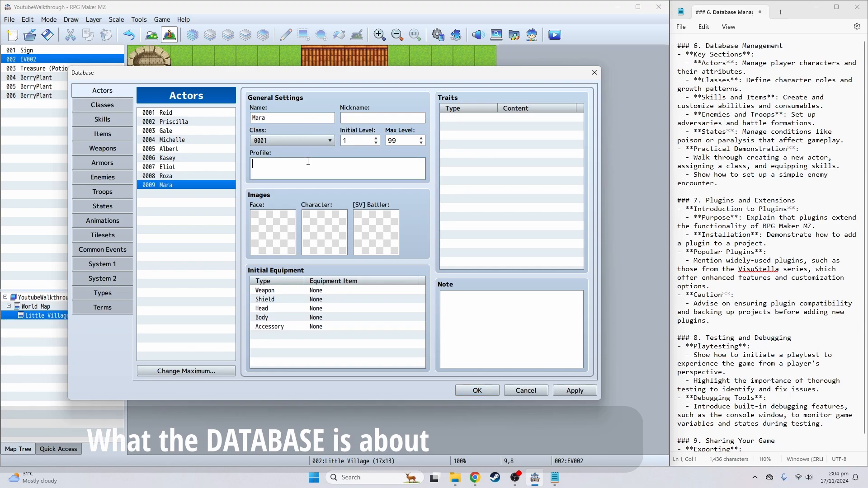
# - Assign the AwesomePerson class to Mara and set her face image to the last portrait in the lower row of People2
pyautogui.click(303, 141)
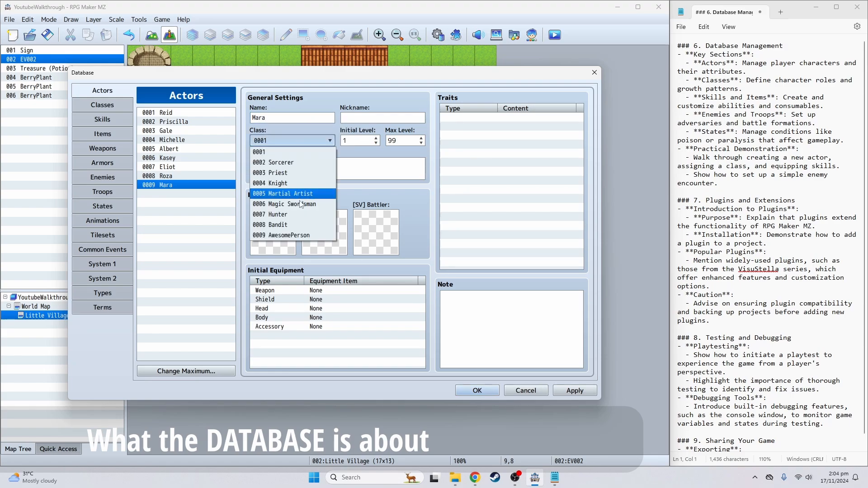
pyautogui.click(305, 240)
pyautogui.doubleClick(274, 218)
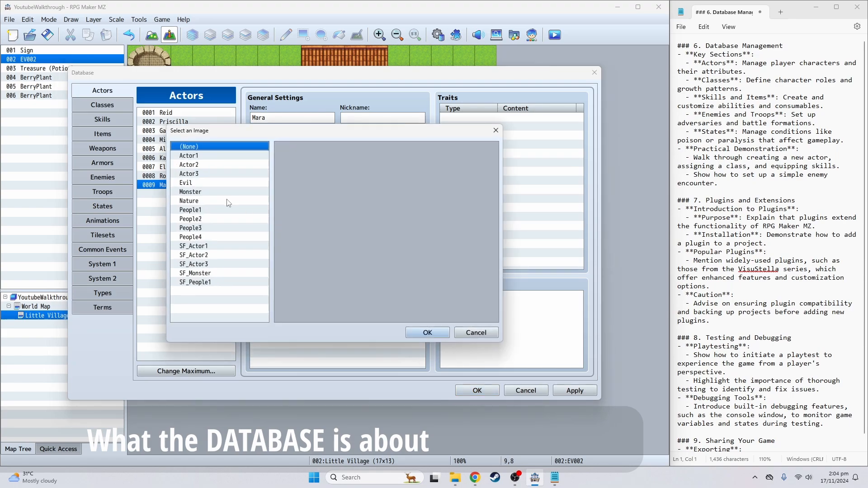
pyautogui.click(223, 236)
pyautogui.click(224, 229)
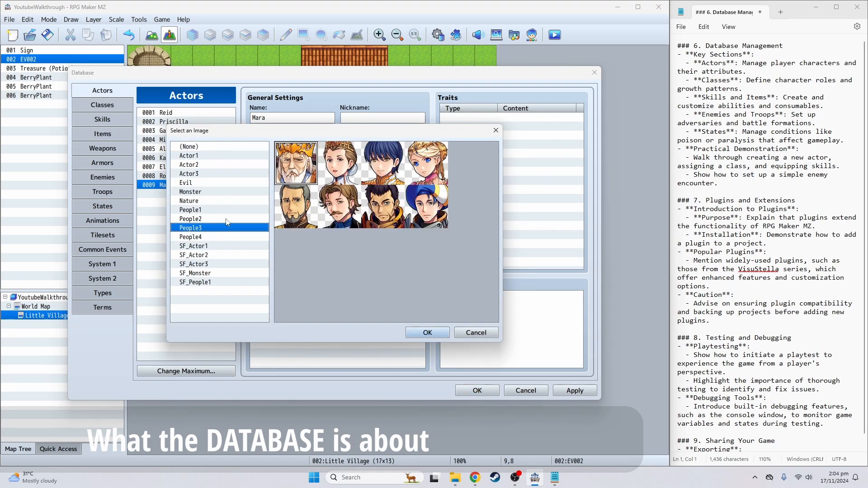
pyautogui.click(228, 221)
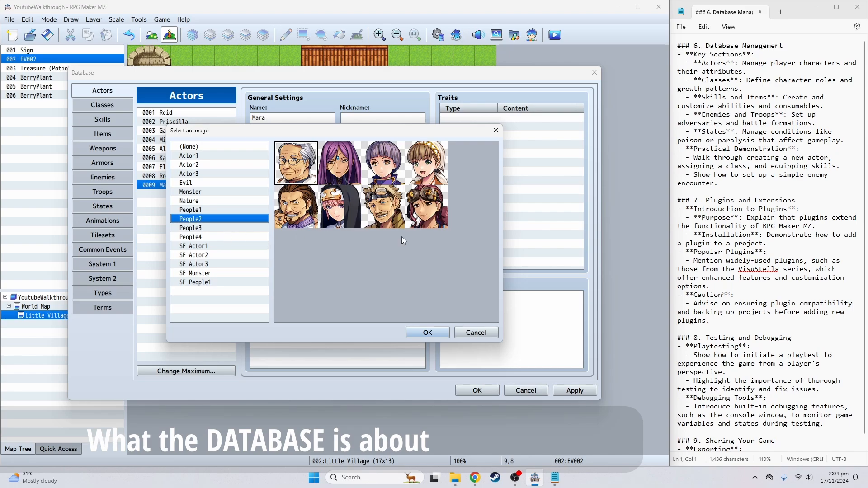
pyautogui.doubleClick(426, 206)
# - Set Mara's character image to the third sprite in the lower row of People4
pyautogui.doubleClick(316, 222)
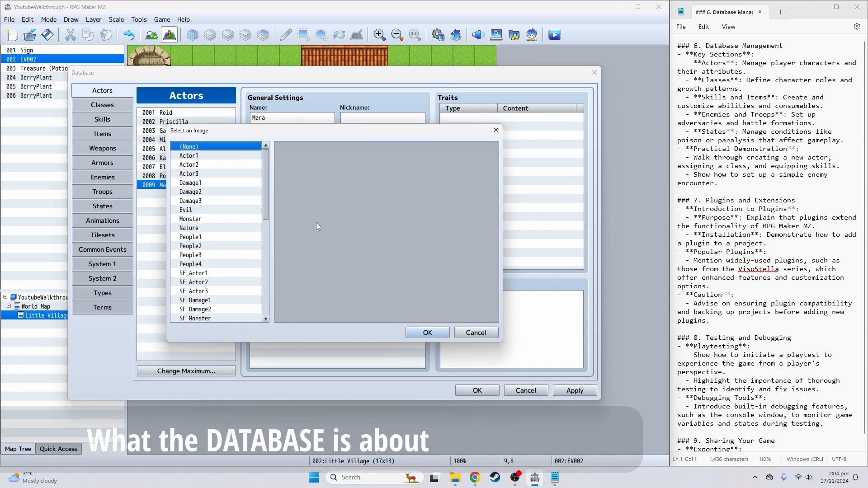
pyautogui.moveTo(267, 221); pyautogui.dragTo(266, 252)
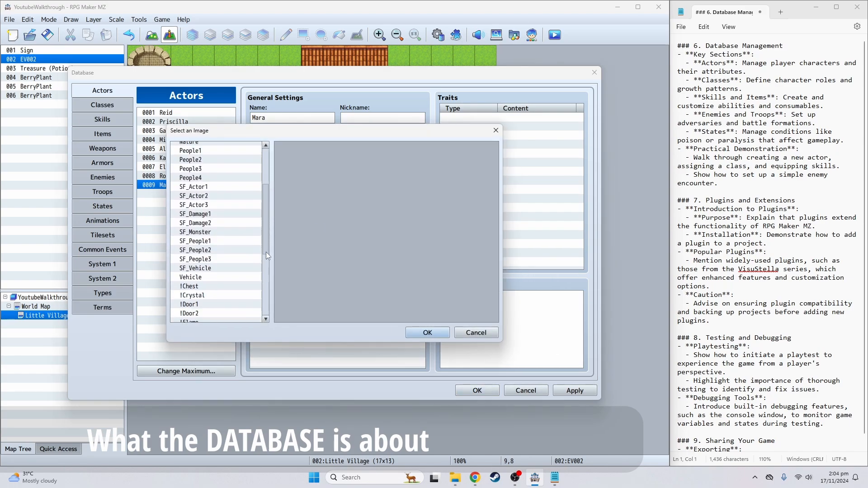
pyautogui.click(223, 190)
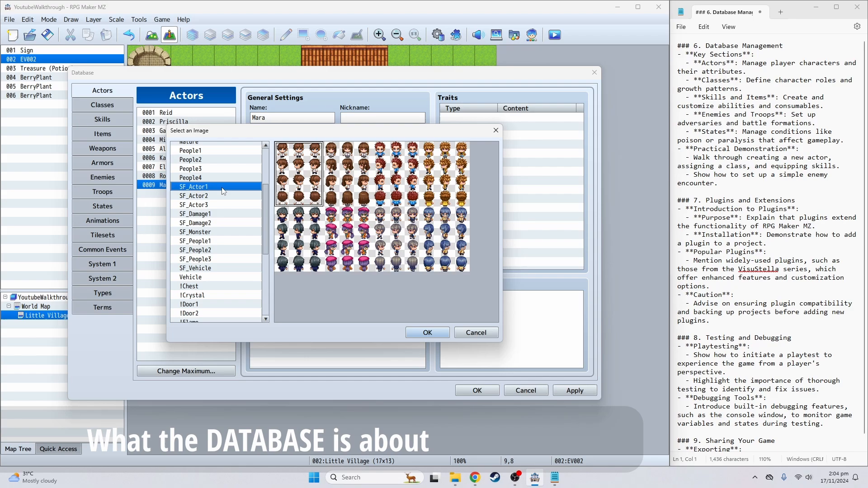
pyautogui.click(223, 216)
pyautogui.click(229, 251)
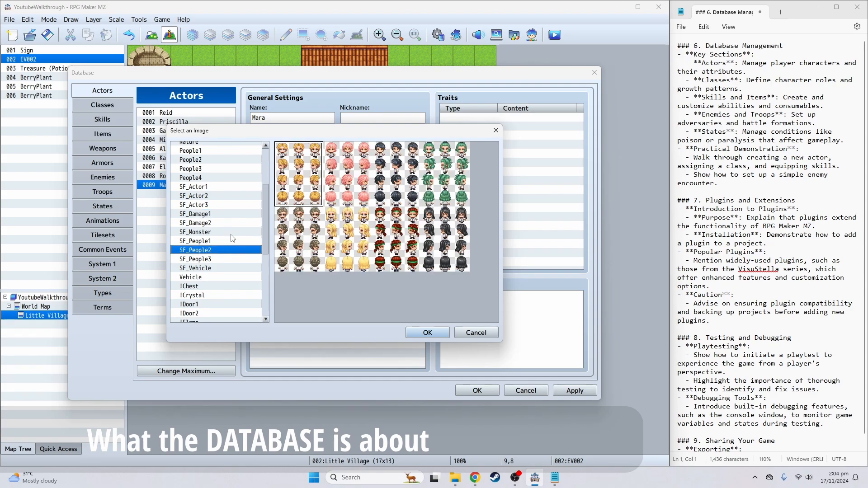
pyautogui.press('Up')
pyautogui.press('Up')
pyautogui.press('Up')
pyautogui.press('Up')
pyautogui.press('Up')
pyautogui.press('Up')
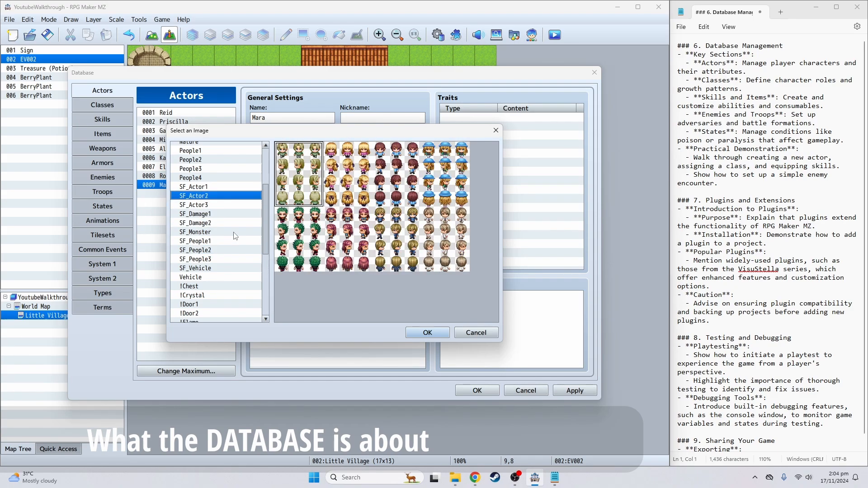
pyautogui.press('Up')
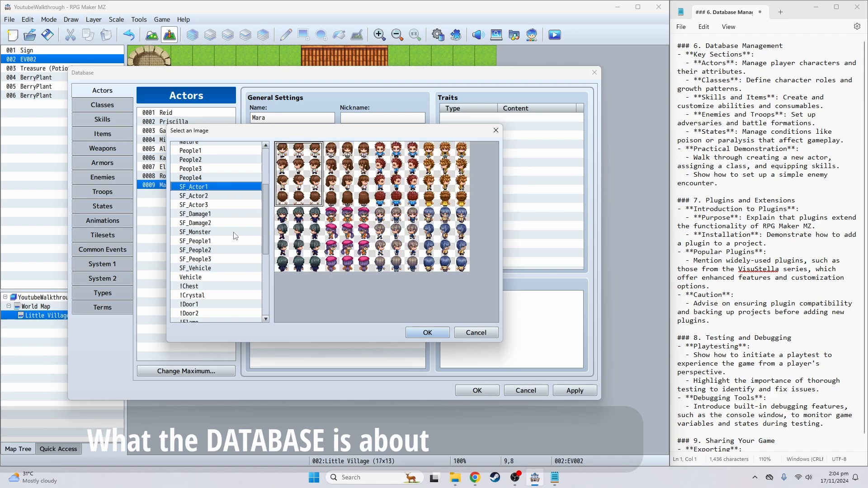
pyautogui.press('Up')
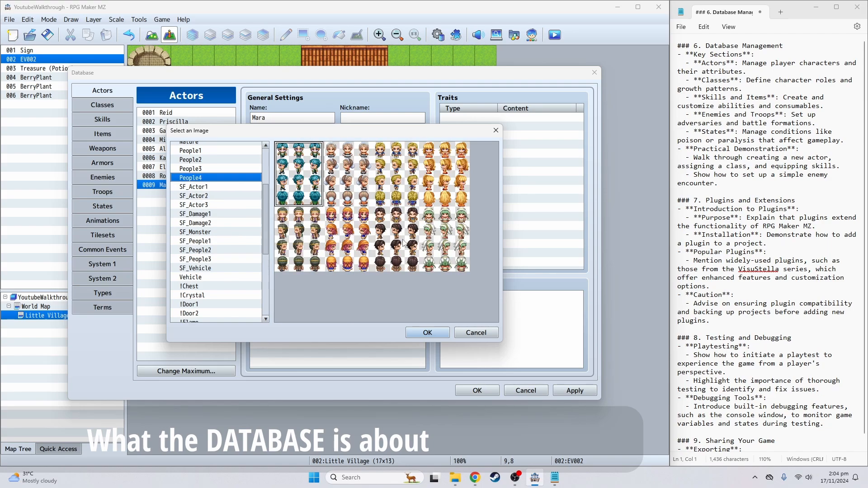
pyautogui.doubleClick(414, 222)
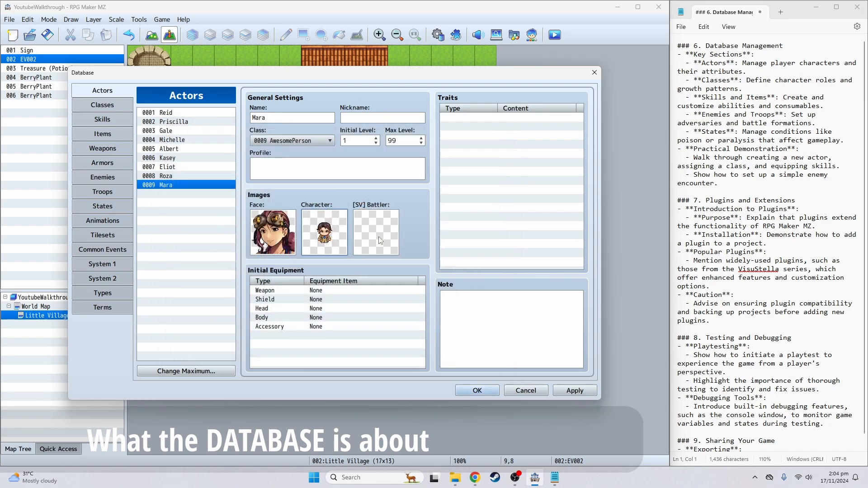
# - Look through the side-view battler images for Mara, from the SF_Actor sets back through Actor3, Actor2 and Actor1
pyautogui.doubleClick(384, 239)
pyautogui.click(225, 218)
pyautogui.click(223, 310)
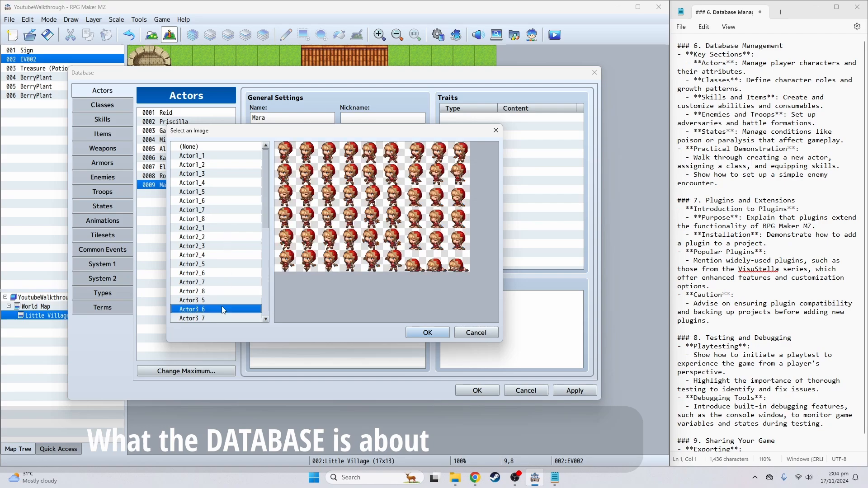
pyautogui.scroll(-7, 267, 273)
pyautogui.click(230, 264)
pyautogui.click(231, 236)
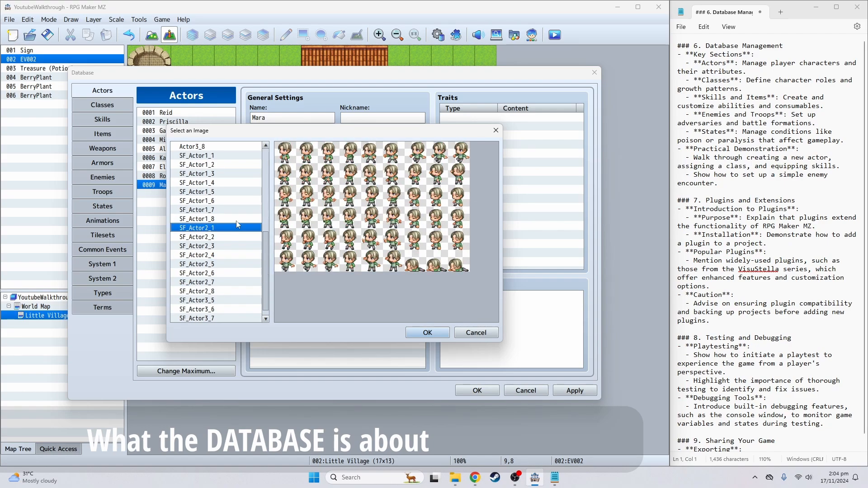
pyautogui.click(244, 219)
pyautogui.press('Up')
pyautogui.press('Up')
pyautogui.press('Up')
pyautogui.press('Up')
pyautogui.press('Up')
pyautogui.press('Down')
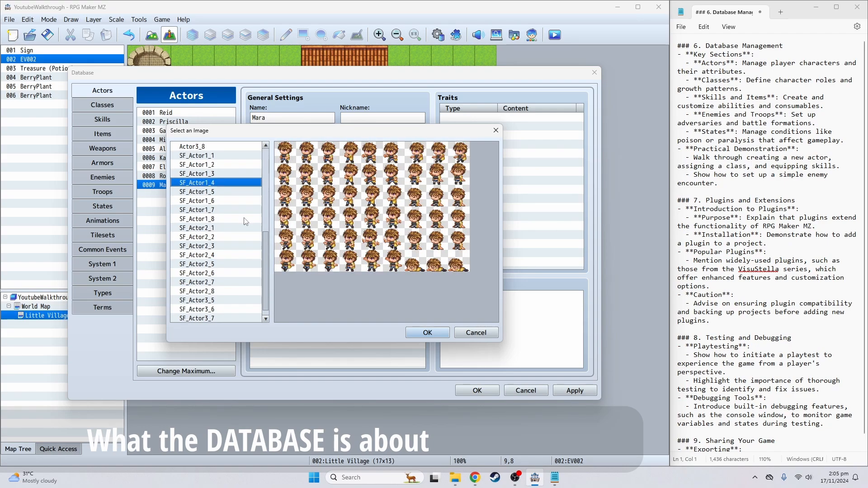
pyautogui.press('Up')
pyautogui.press('Up')
pyautogui.press('Up')
pyautogui.press('Up')
pyautogui.press('Up')
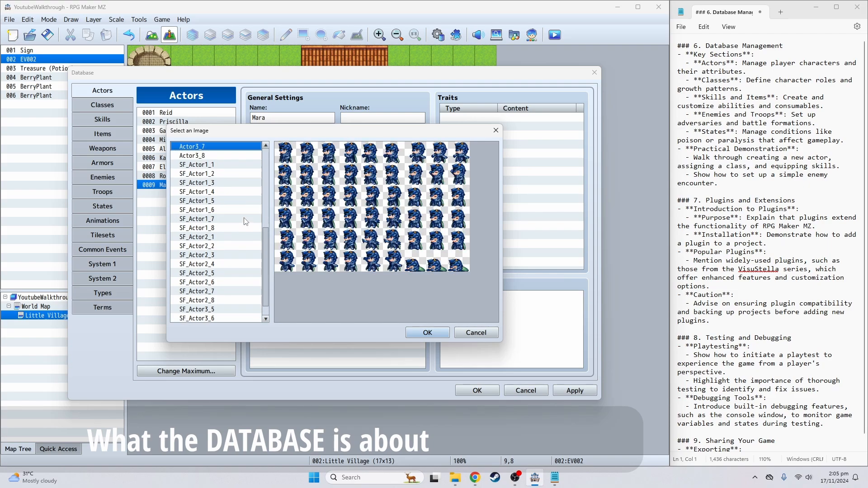
pyautogui.press('Up')
pyautogui.press('Up')
pyautogui.press('Up')
pyautogui.press('Up')
pyautogui.press('Up')
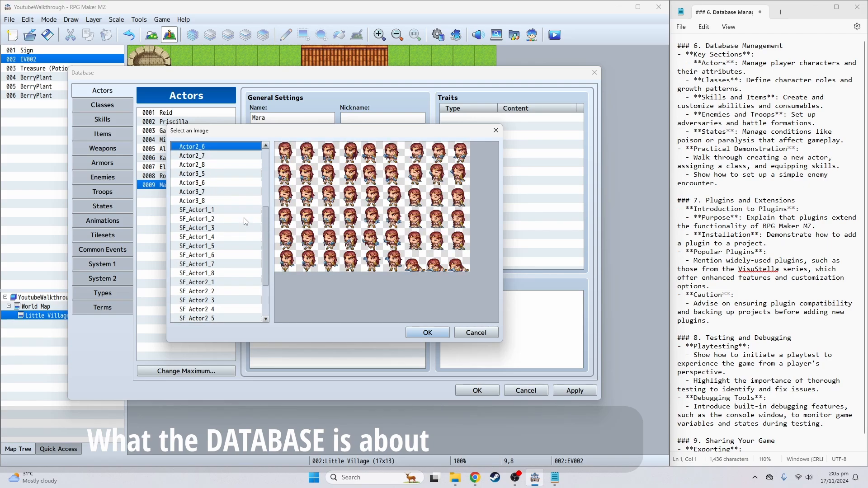
pyautogui.press('Up')
pyautogui.press('Up')
pyautogui.press('Up')
pyautogui.press('Up')
pyautogui.press('Up')
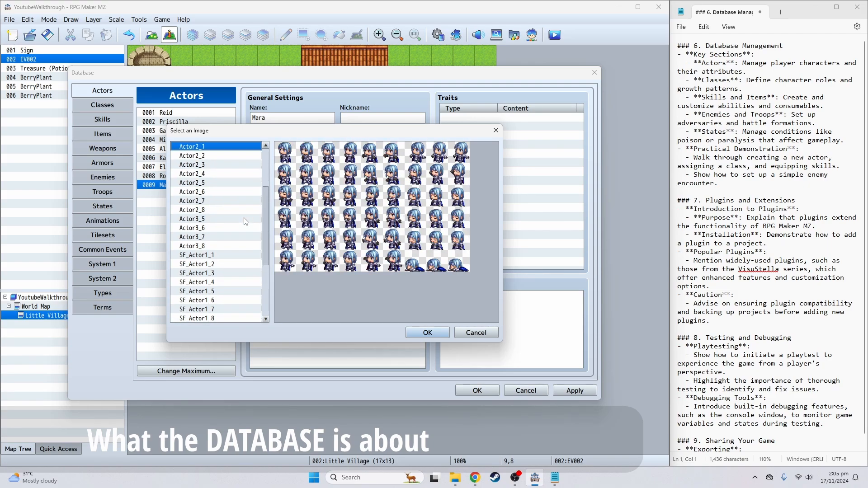
pyautogui.press('Up')
pyautogui.press('Up')
pyautogui.press('Up')
pyautogui.press('Up')
pyautogui.press('Up')
pyautogui.press('Up')
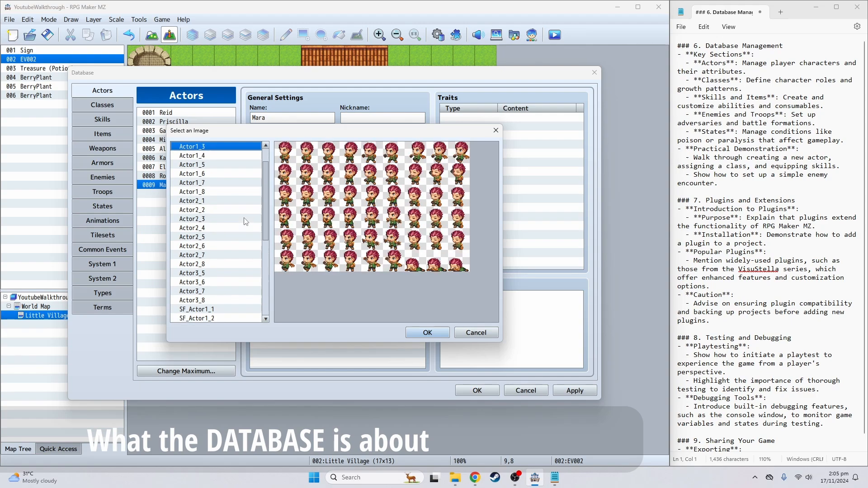
pyautogui.press('Up')
pyautogui.press('Up')
pyautogui.press('Up')
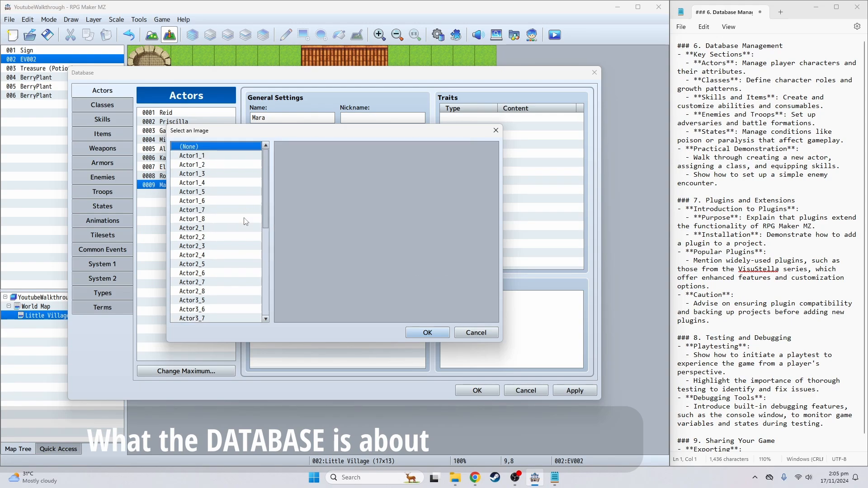
# - Choose the light-haired battler from the Actor1 set as Mara's side-view battler and apply the Database changes
pyautogui.click(248, 219)
pyautogui.press('Down')
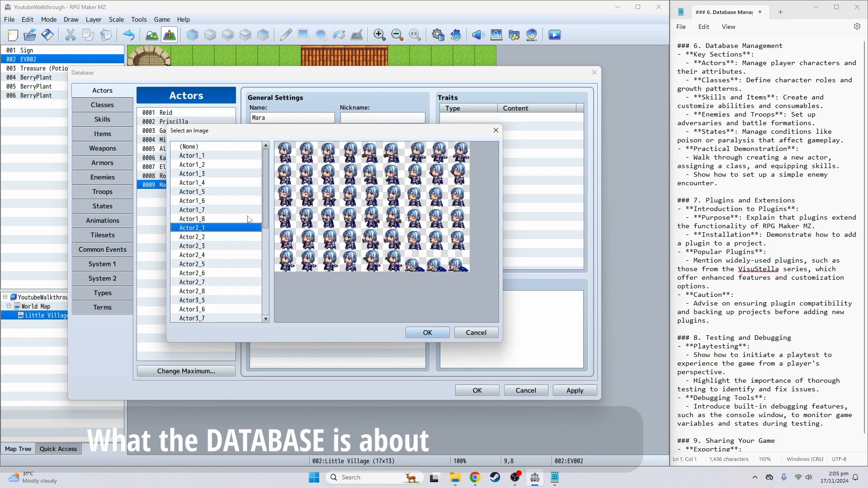
pyautogui.press('Up')
pyautogui.press('Up')
pyautogui.press('Return')
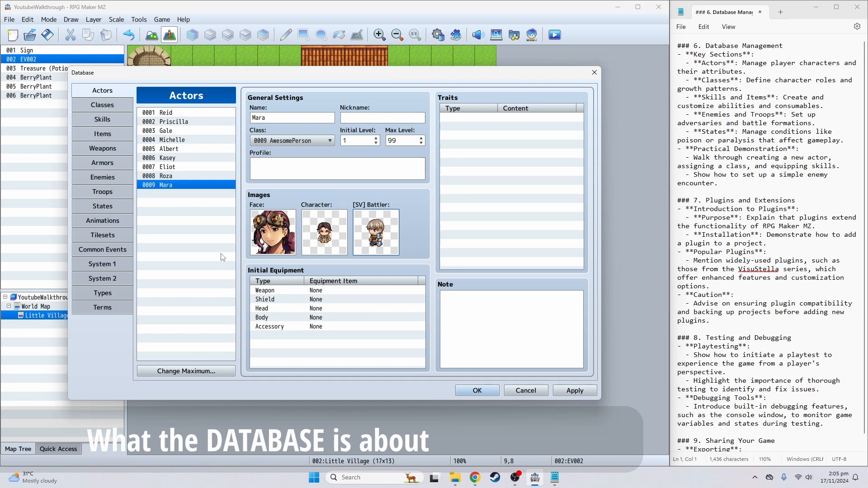
pyautogui.click(583, 392)
# - Examine the Skills section of the Database, including the settings of the Attack skill and the empty skill slots
pyautogui.click(116, 120)
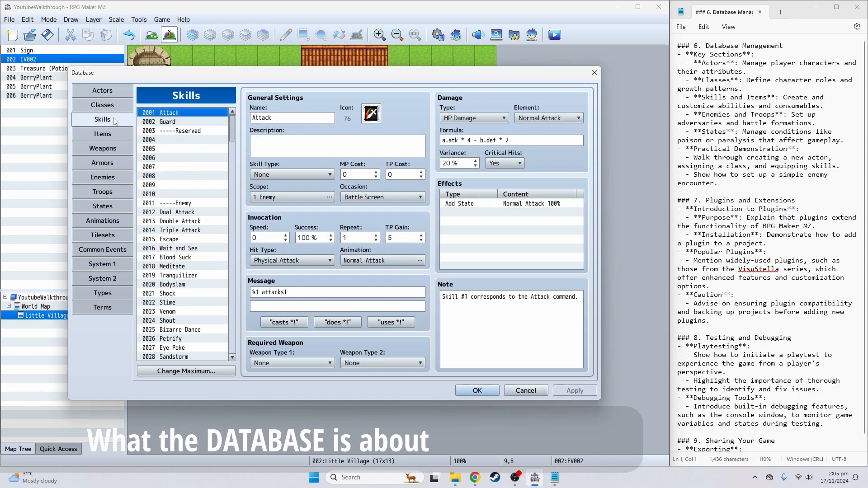
pyautogui.moveTo(232, 135); pyautogui.dragTo(236, 110)
pyautogui.click(188, 144)
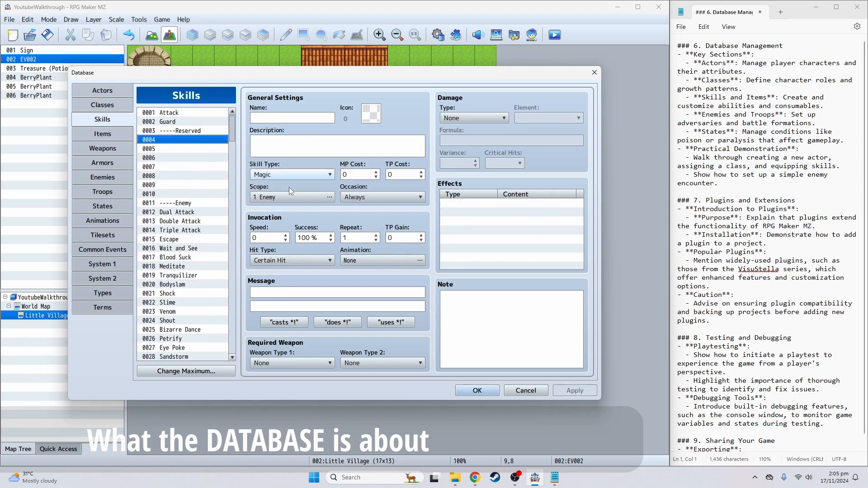
pyautogui.click(176, 166)
# - Look over the Items, Weapons and Armors sections of the Database
pyautogui.click(109, 133)
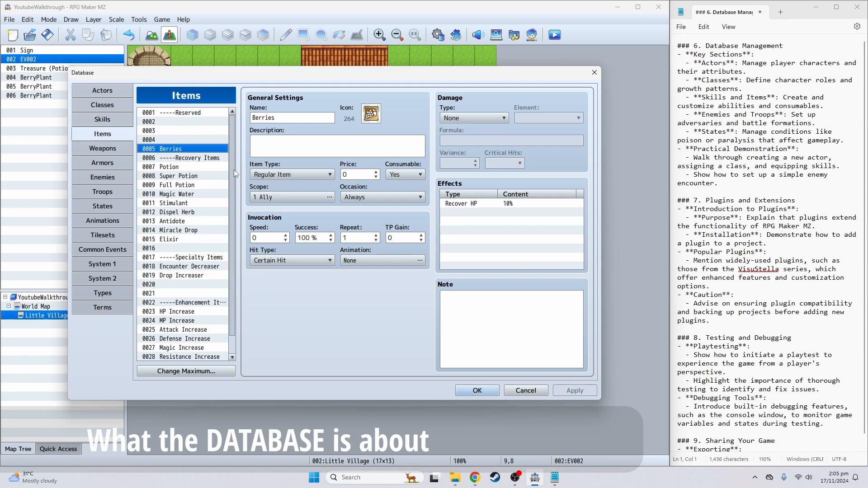
pyautogui.scroll(-1, 234, 169)
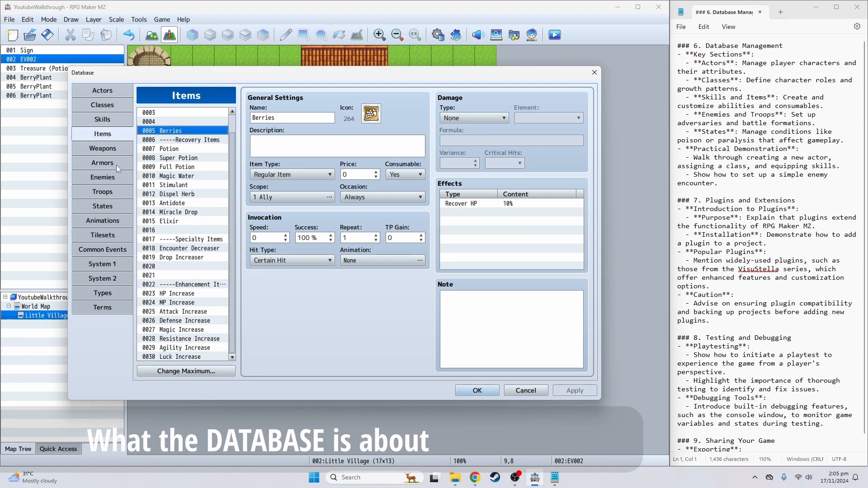
pyautogui.click(99, 151)
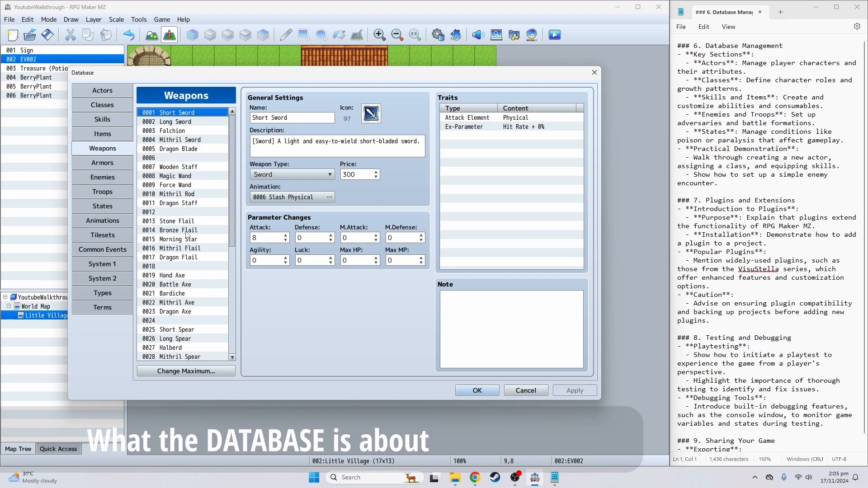
pyautogui.moveTo(233, 199); pyautogui.dragTo(238, 154)
pyautogui.click(98, 167)
# - Examine the settings of the existing enemies Goblin, Gnome, Crow, Treant and Hi_monster
pyautogui.click(107, 179)
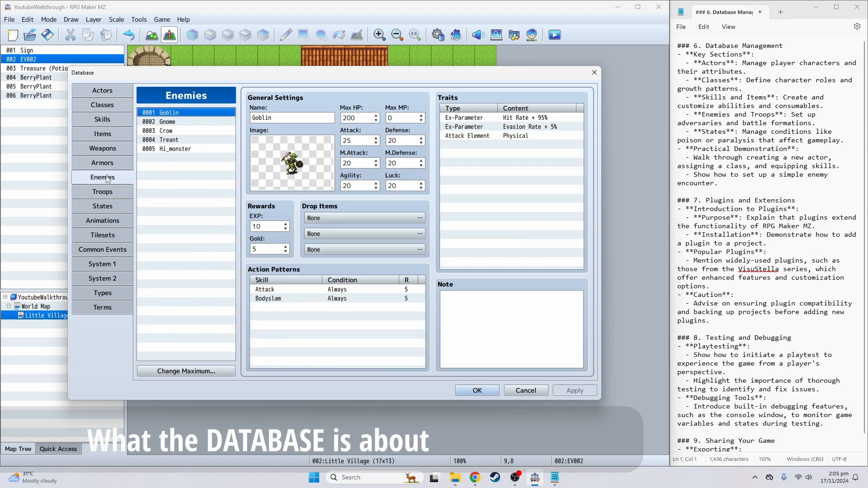
pyautogui.click(171, 123)
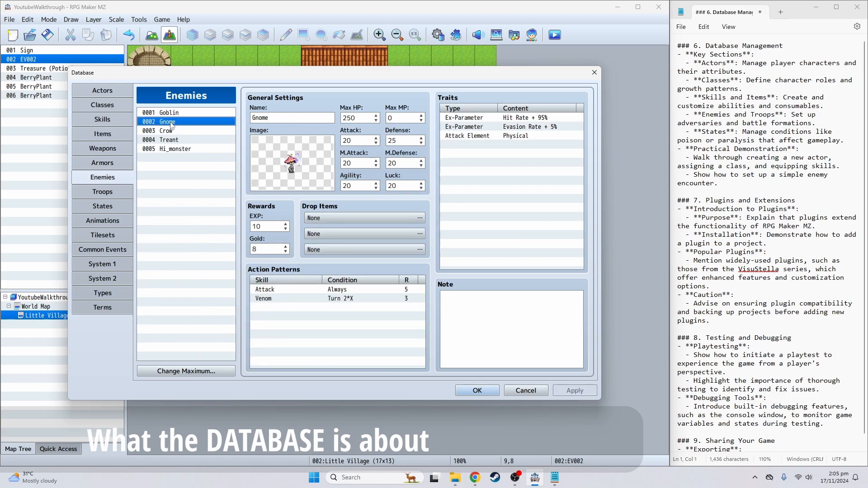
pyautogui.click(171, 131)
pyautogui.click(171, 141)
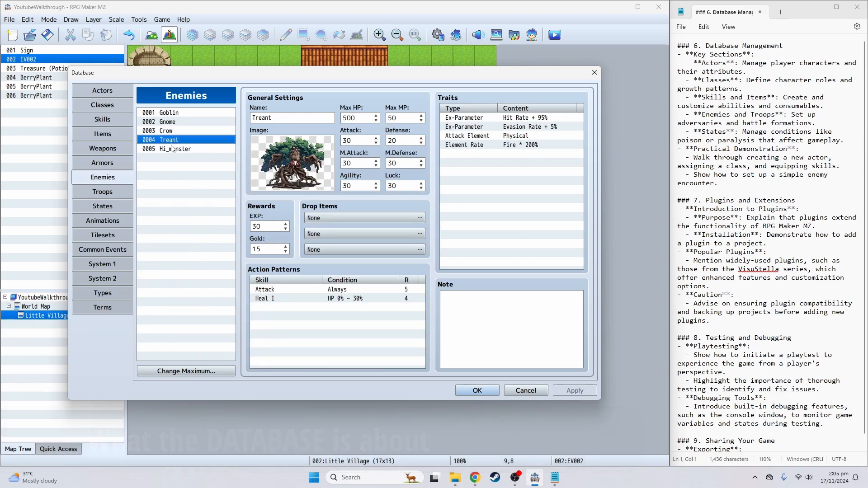
pyautogui.click(173, 149)
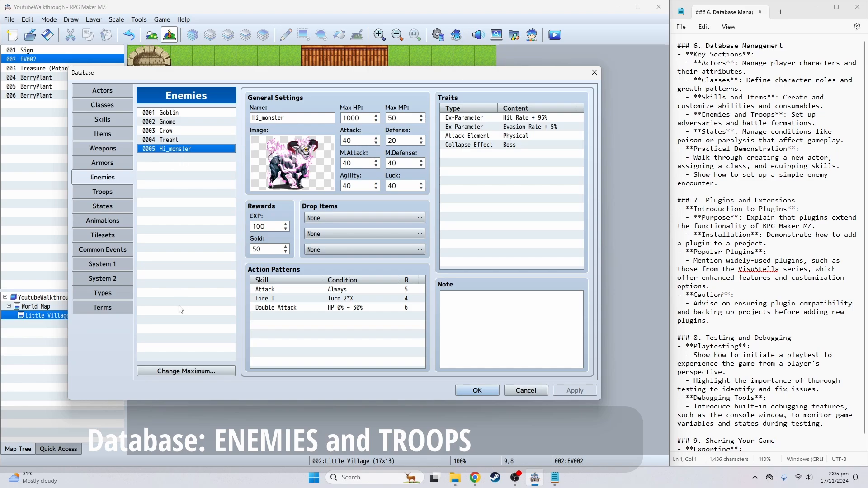
# - Raise the maximum number of enemies to 10
pyautogui.click(186, 371)
pyautogui.write('10')
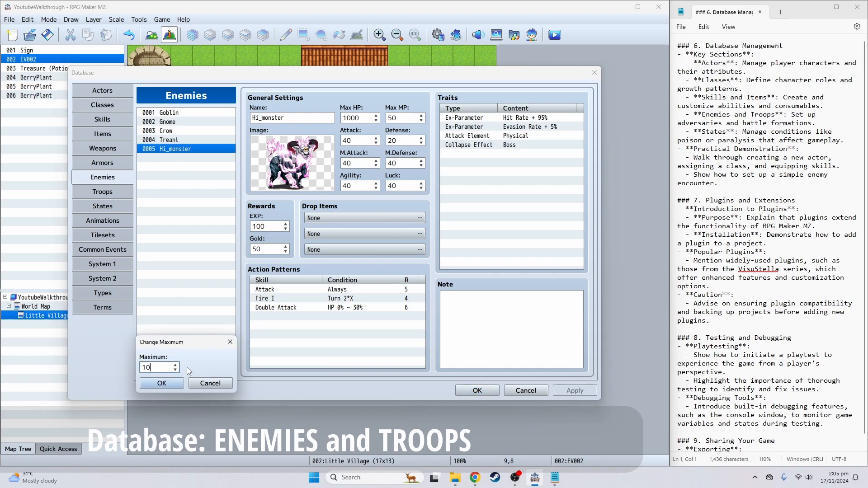
pyautogui.press('Return')
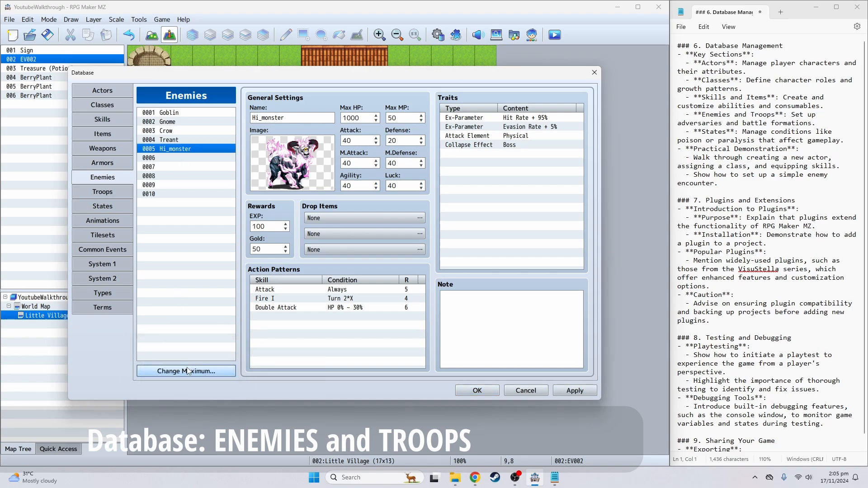
# - Browse the battler images available for empty enemy slot 0006, previewing ones such as Medusa, Dragon, Crab, Demoncount, Lich and SF_Armygorilla
pyautogui.click(166, 158)
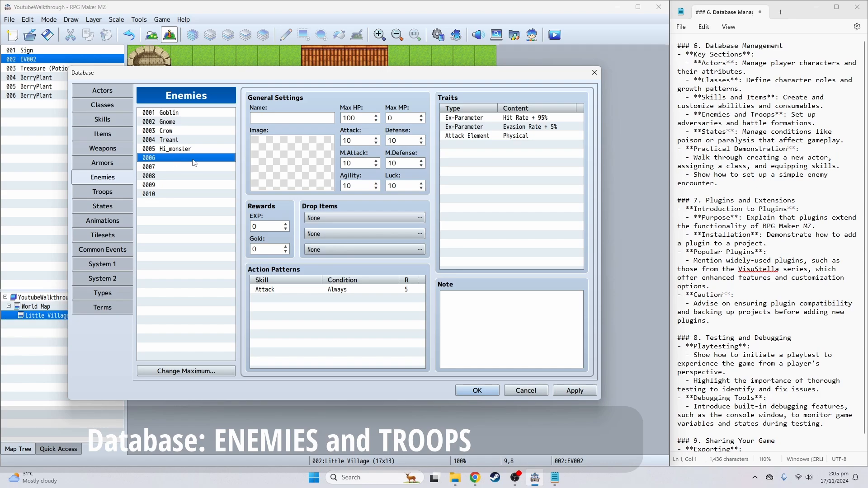
pyautogui.doubleClick(281, 161)
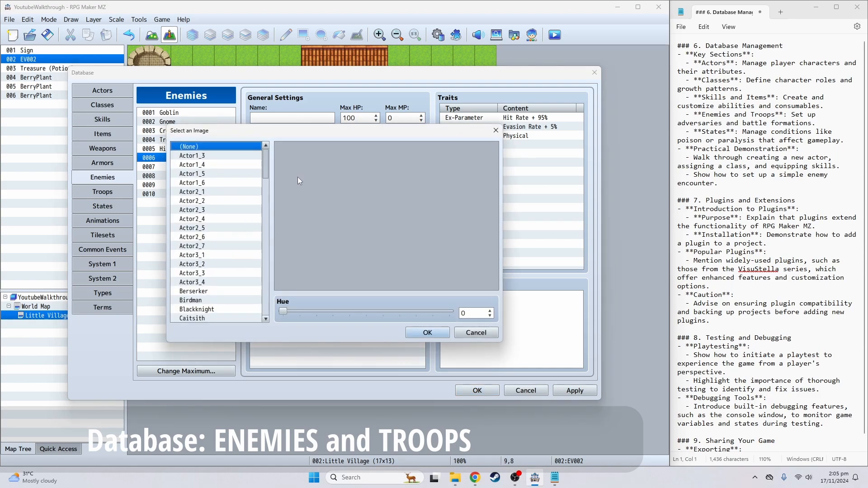
pyautogui.scroll(-20, 262, 196)
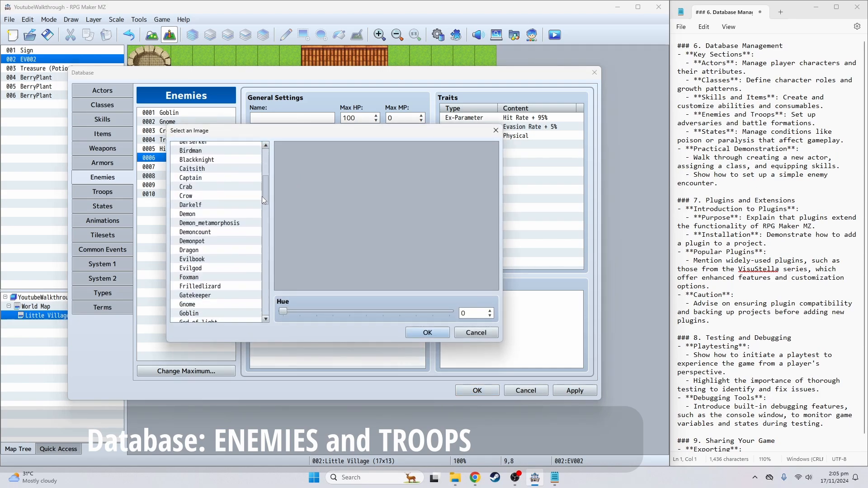
pyautogui.click(240, 225)
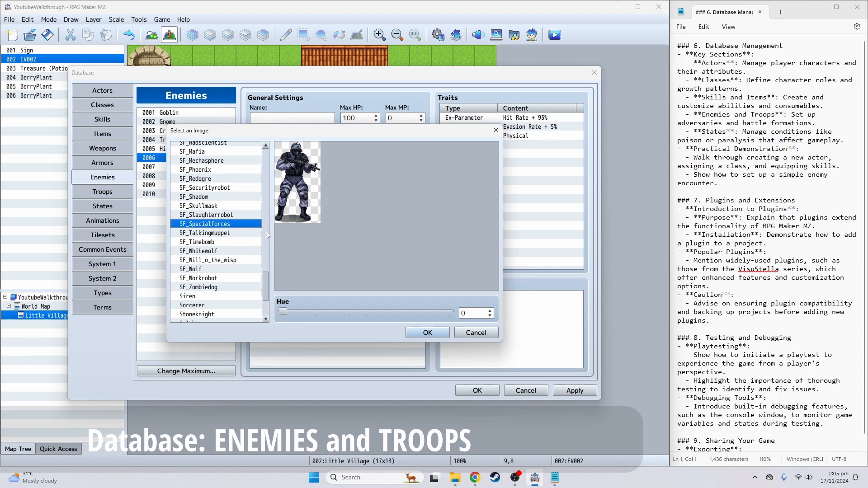
pyautogui.moveTo(265, 283); pyautogui.dragTo(267, 269)
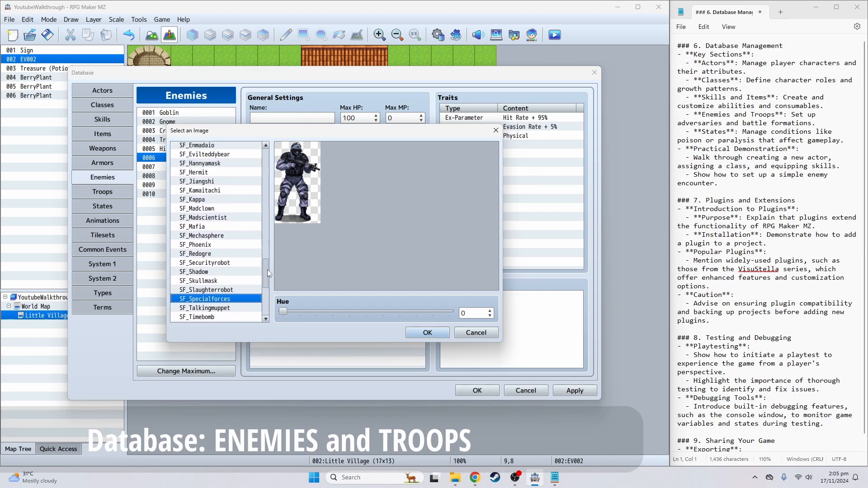
pyautogui.scroll(10, 267, 269)
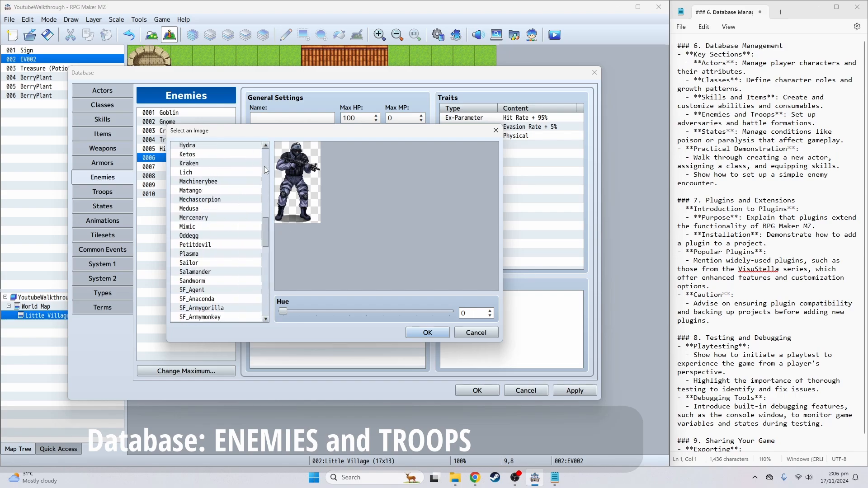
pyautogui.click(212, 200)
pyautogui.click(210, 208)
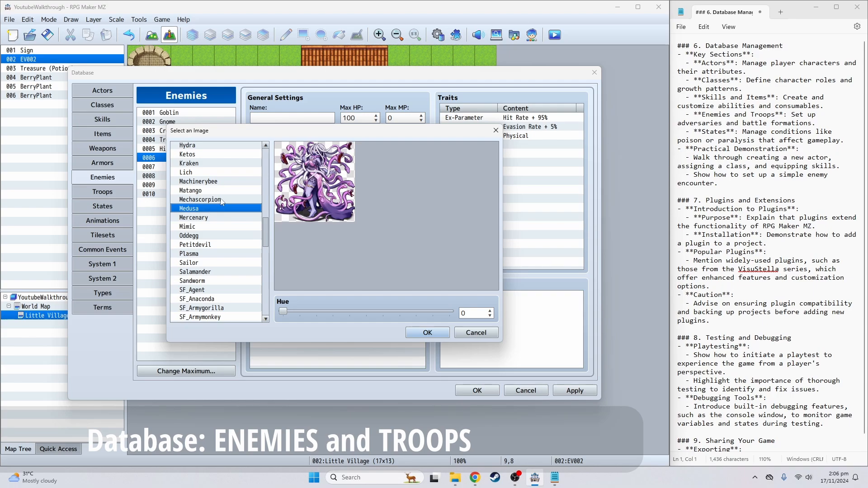
pyautogui.click(231, 164)
pyautogui.click(266, 166)
pyautogui.click(226, 182)
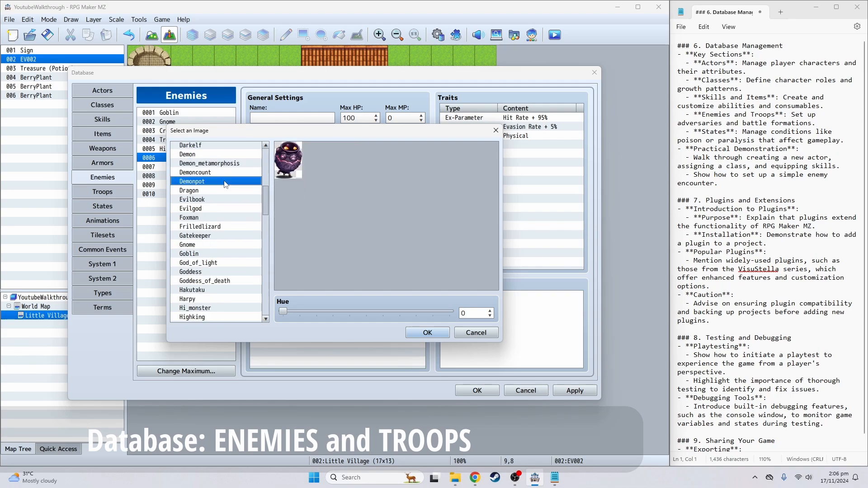
pyautogui.click(221, 191)
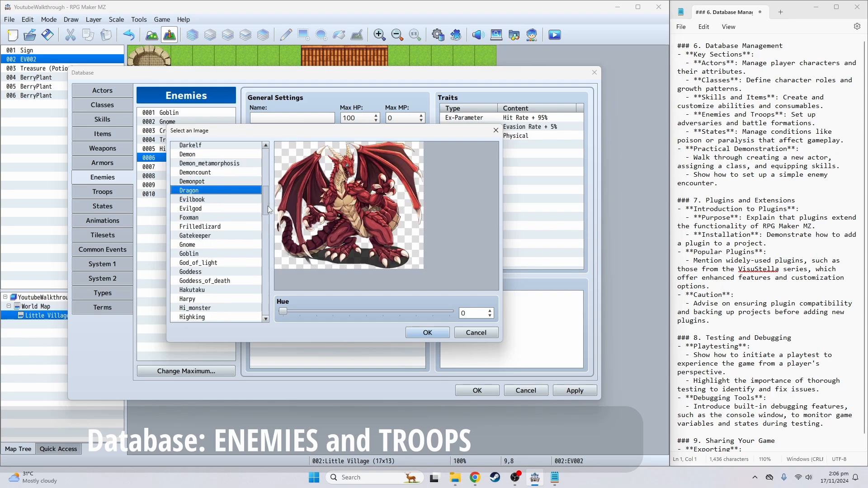
pyautogui.moveTo(268, 205); pyautogui.dragTo(268, 197)
pyautogui.click(226, 176)
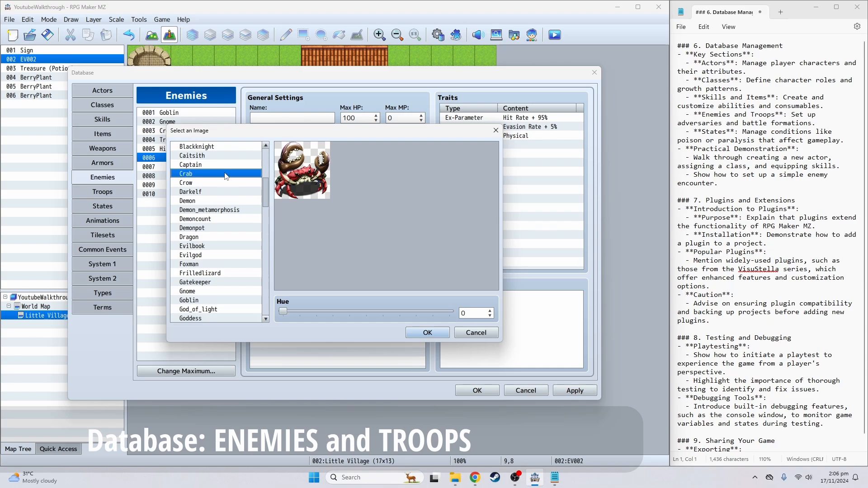
pyautogui.click(226, 166)
pyautogui.click(227, 157)
pyautogui.scroll(1, 228, 157)
pyautogui.click(227, 157)
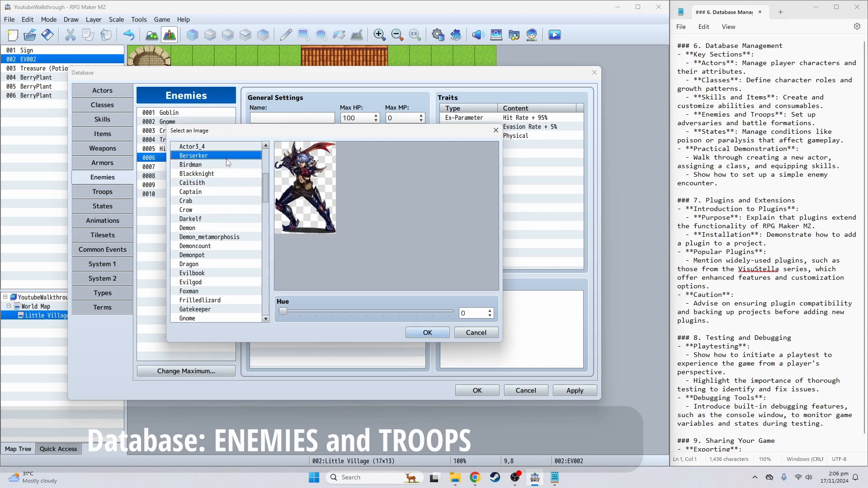
pyautogui.click(227, 164)
pyautogui.scroll(1, 227, 164)
pyautogui.click(226, 164)
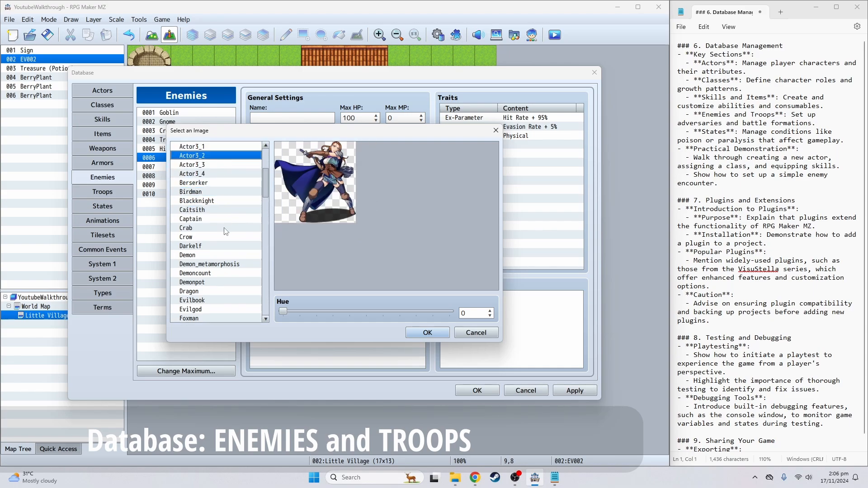
pyautogui.click(226, 247)
pyautogui.click(226, 255)
pyautogui.click(225, 271)
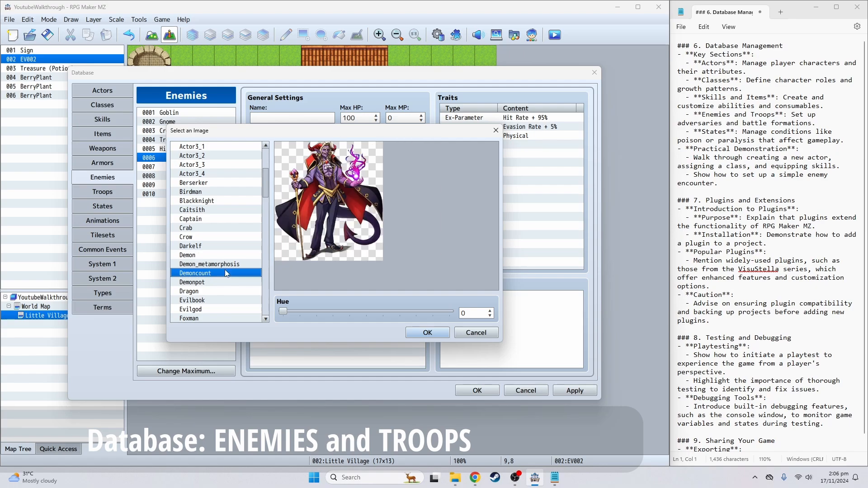
pyautogui.click(226, 283)
pyautogui.click(225, 318)
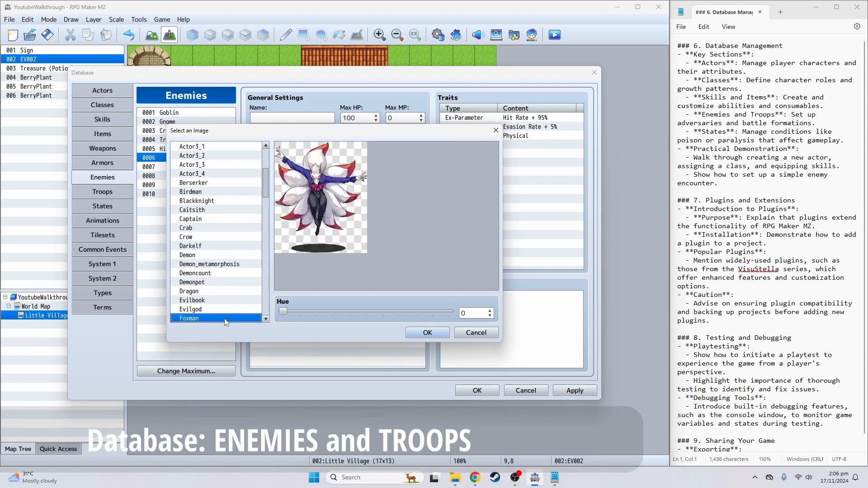
pyautogui.click(265, 288)
pyautogui.click(233, 273)
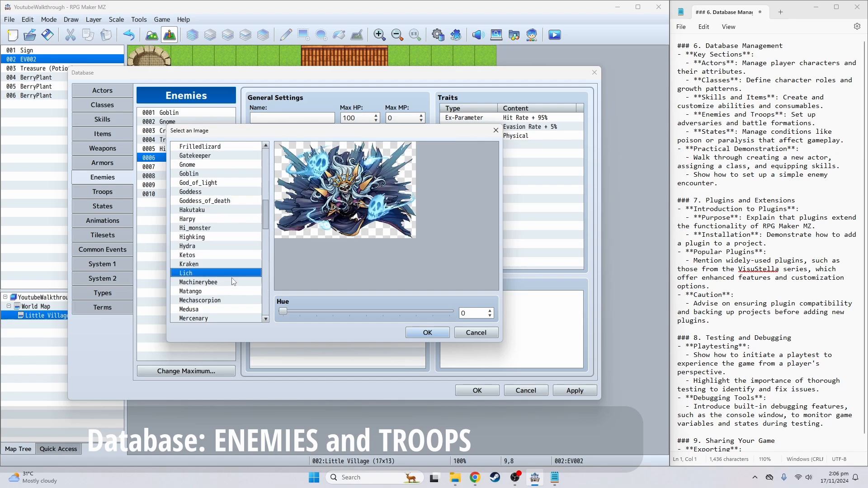
pyautogui.click(233, 282)
pyautogui.click(230, 292)
pyautogui.click(231, 301)
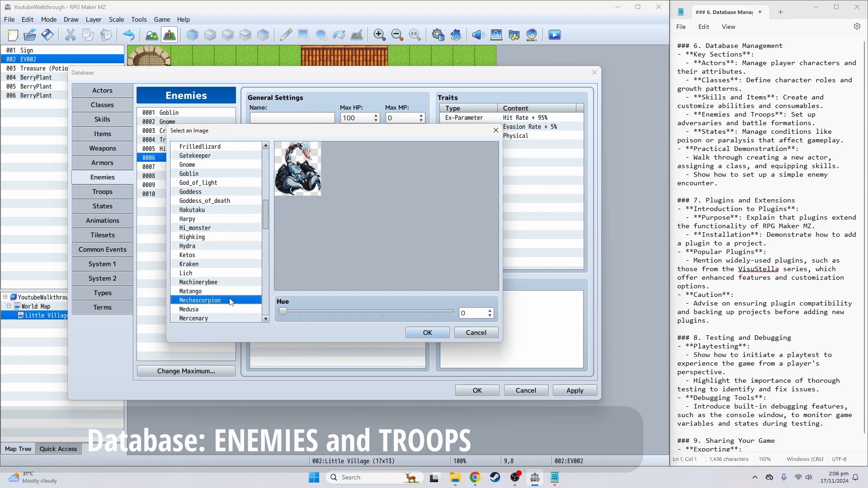
pyautogui.click(230, 307)
pyautogui.scroll(-2, 229, 307)
pyautogui.click(229, 302)
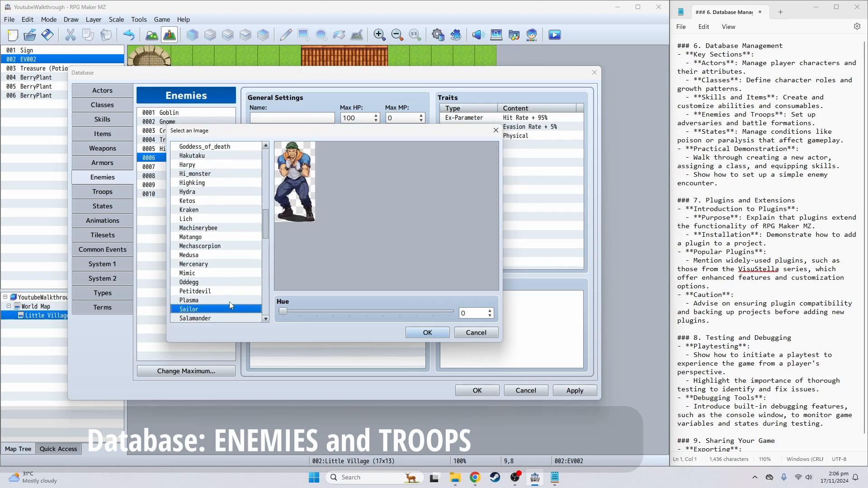
pyautogui.scroll(-2, 229, 302)
pyautogui.click(228, 301)
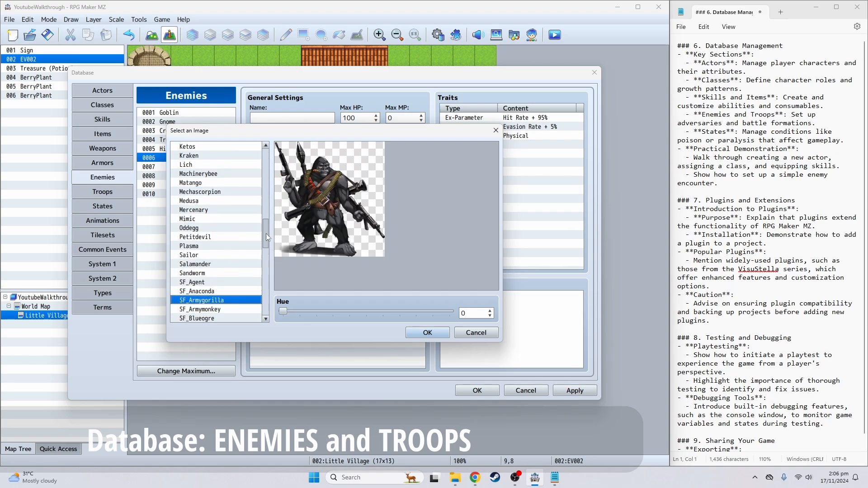
# - Preview the images from Sorcerer onward near the end of the list and assign the Wolfman image to enemy 0006
pyautogui.moveTo(266, 233); pyautogui.dragTo(262, 301)
pyautogui.click(213, 229)
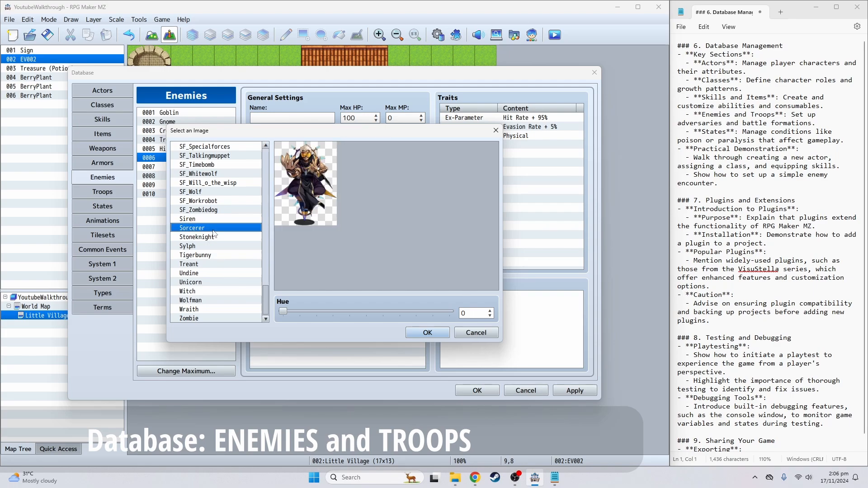
pyautogui.click(224, 247)
pyautogui.click(221, 255)
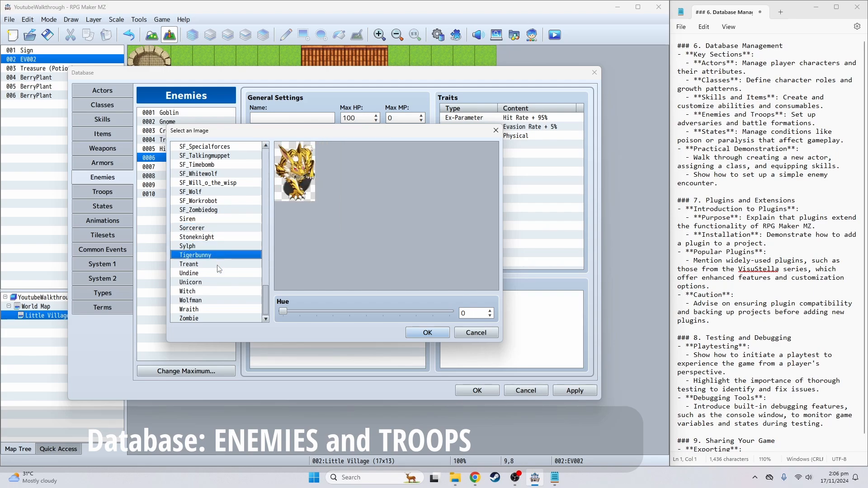
pyautogui.click(218, 266)
pyautogui.click(219, 274)
pyautogui.click(220, 281)
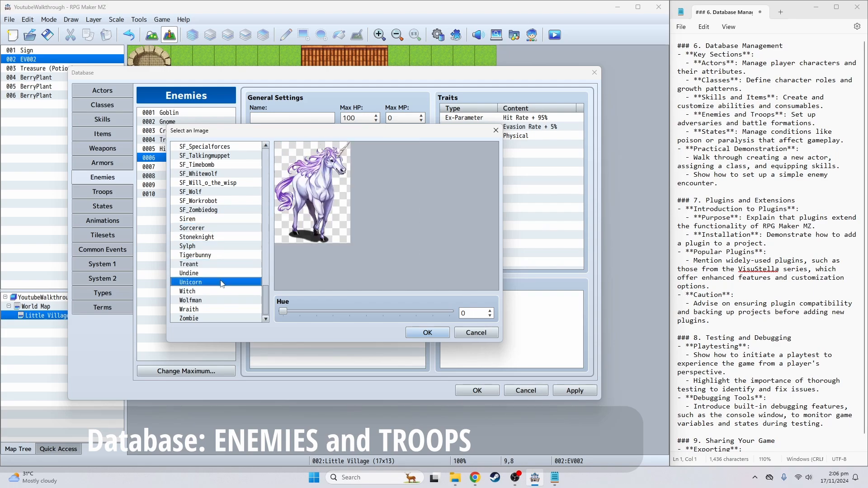
pyautogui.click(221, 292)
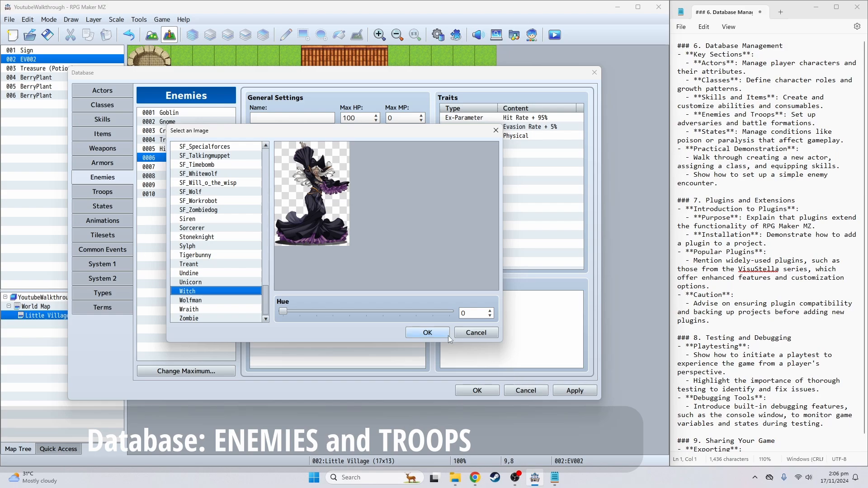
pyautogui.click(236, 301)
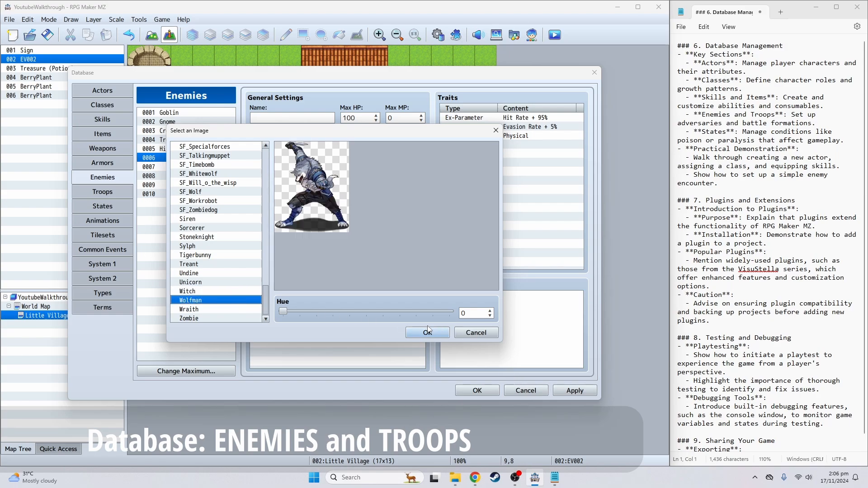
pyautogui.click(428, 333)
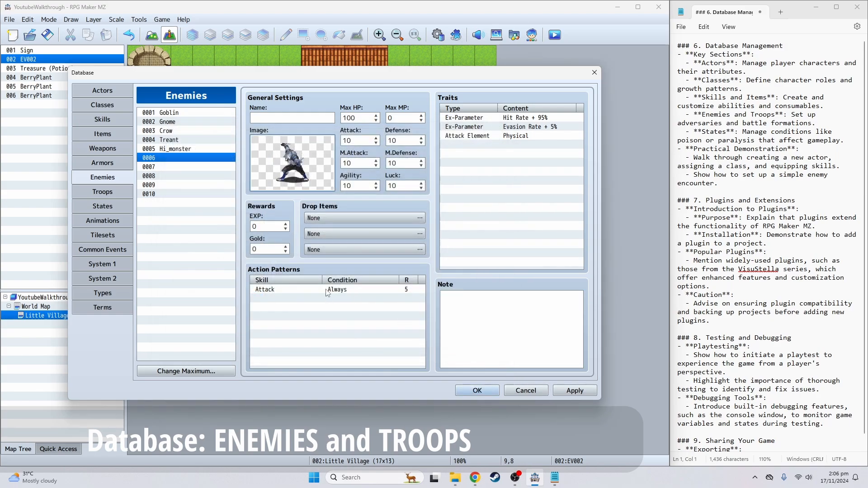
# - Name enemy 0006 WolfDude and check the options for its first drop item without assigning one
pyautogui.click(262, 122)
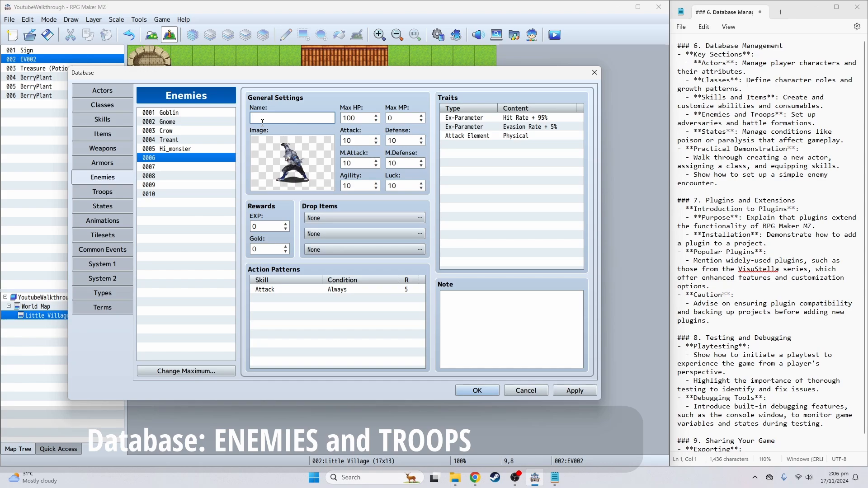
pyautogui.write('WolfDude')
pyautogui.doubleClick(351, 117)
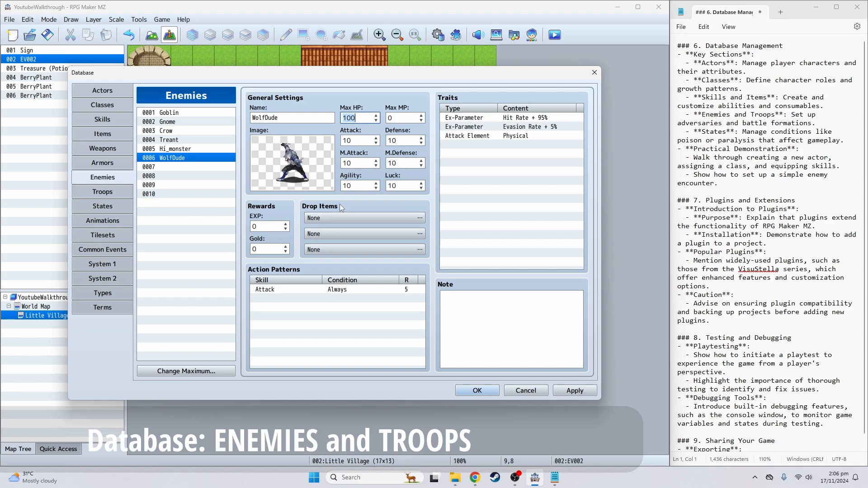
pyautogui.doubleClick(330, 217)
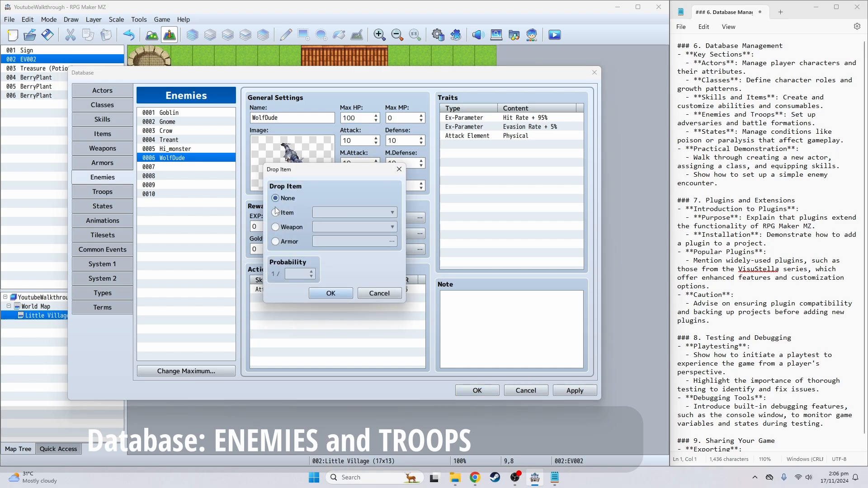
pyautogui.click(367, 292)
# - Set WolfDude's rewards to 10 gold and 50 EXP
pyautogui.click(267, 248)
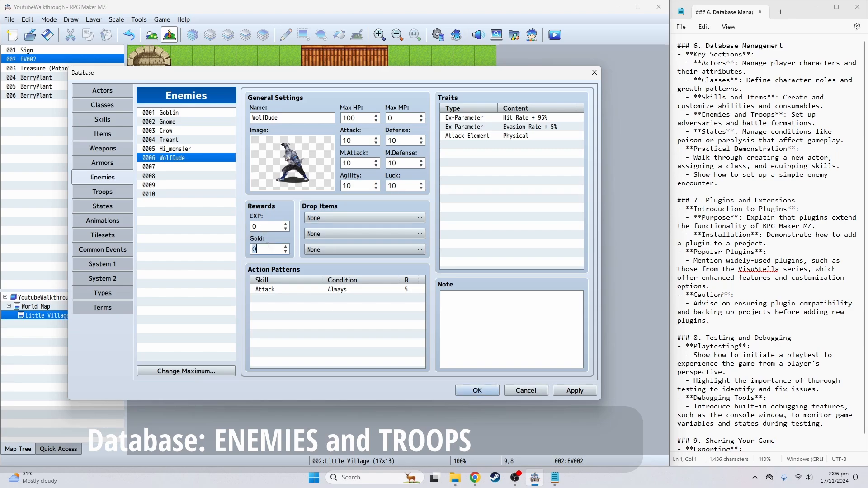
pyautogui.write('10')
pyautogui.click(266, 225)
pyautogui.write('50')
# - Start a second action pattern for WolfDude and choose Heal I (0052) as its skill
pyautogui.click(275, 298)
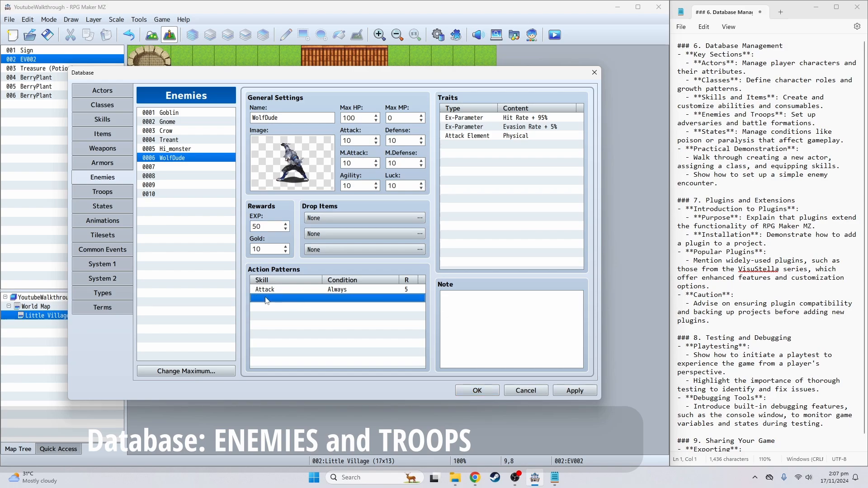
pyautogui.doubleClick(266, 299)
pyautogui.click(325, 250)
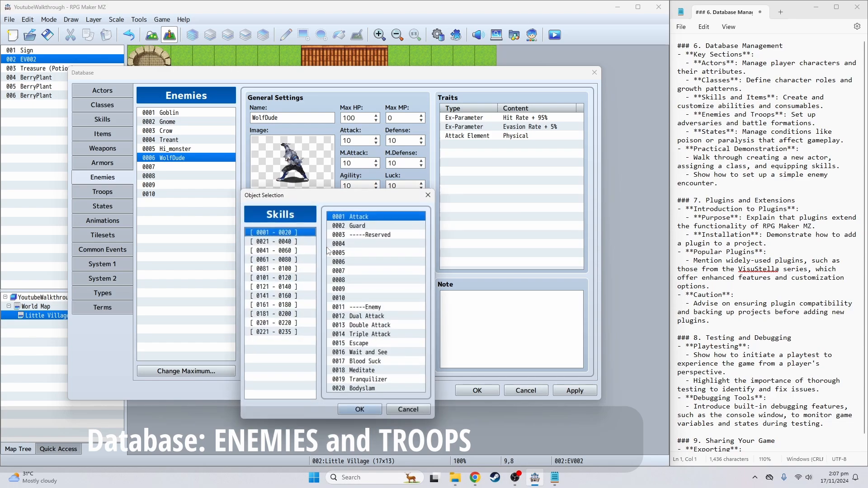
pyautogui.click(282, 269)
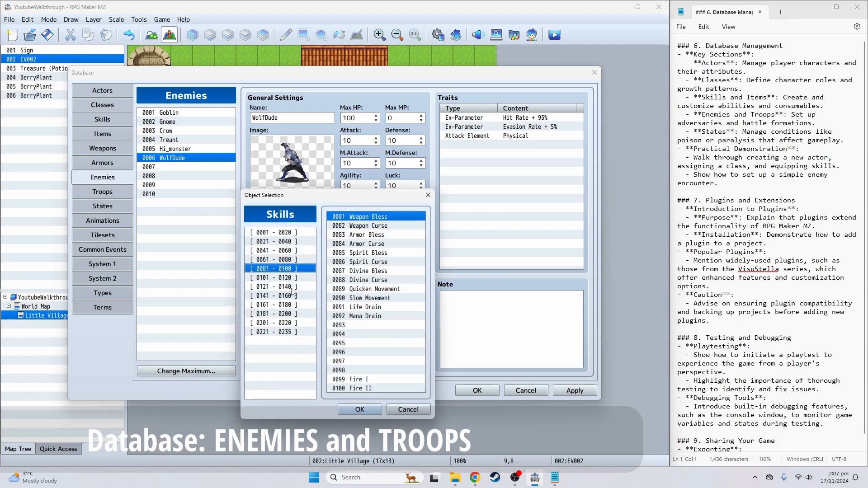
pyautogui.click(286, 260)
pyautogui.click(288, 251)
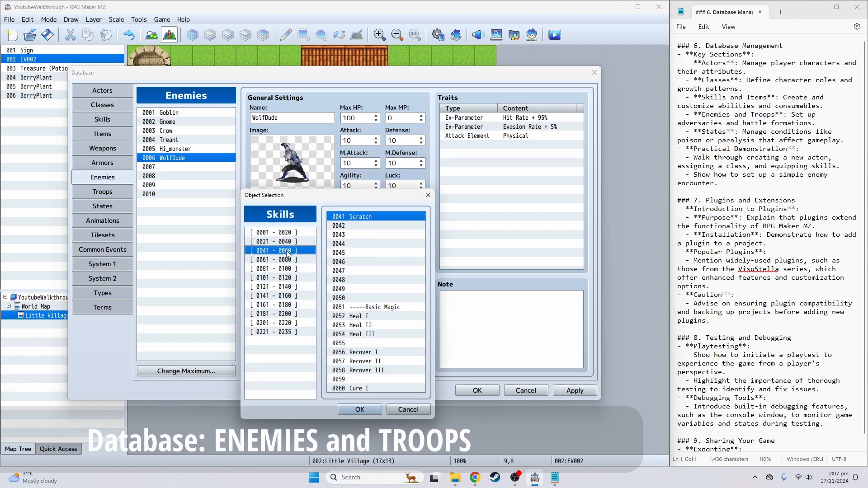
pyautogui.click(367, 316)
pyautogui.click(360, 410)
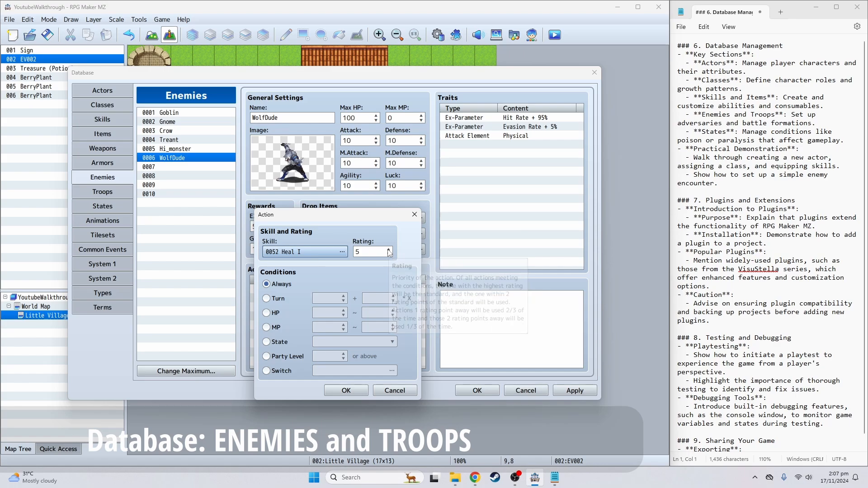
# - Restrict the Heal I action to an HP condition of 0% to 30% and add it to WolfDude's patterns
pyautogui.click(267, 314)
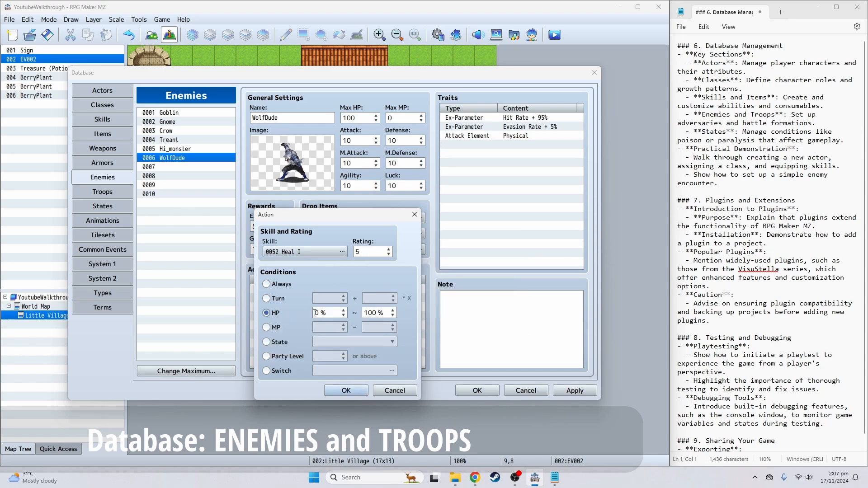
pyautogui.doubleClick(371, 313)
pyautogui.write('30')
pyautogui.click(336, 391)
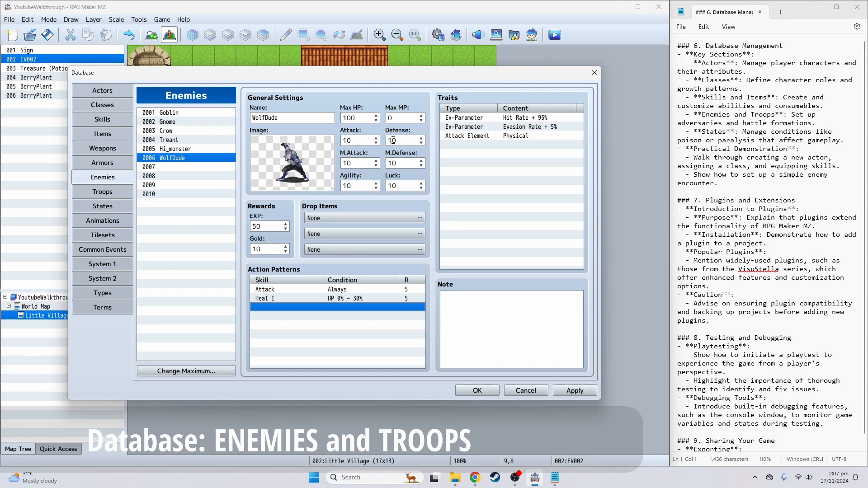
# - Set WolfDude's Attack, Defense and Agility to 20 each and apply the changes
pyautogui.click(357, 142)
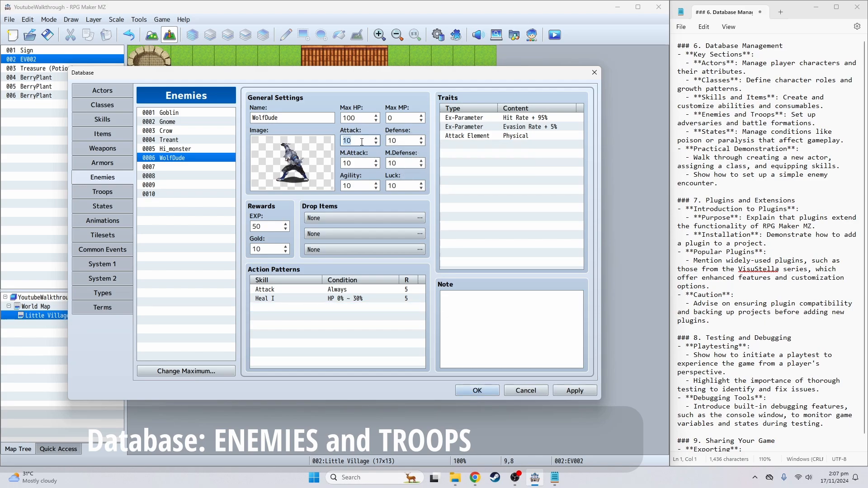
pyautogui.write('20')
pyautogui.click(413, 138)
pyautogui.write('20')
pyautogui.click(356, 183)
pyautogui.write('2')
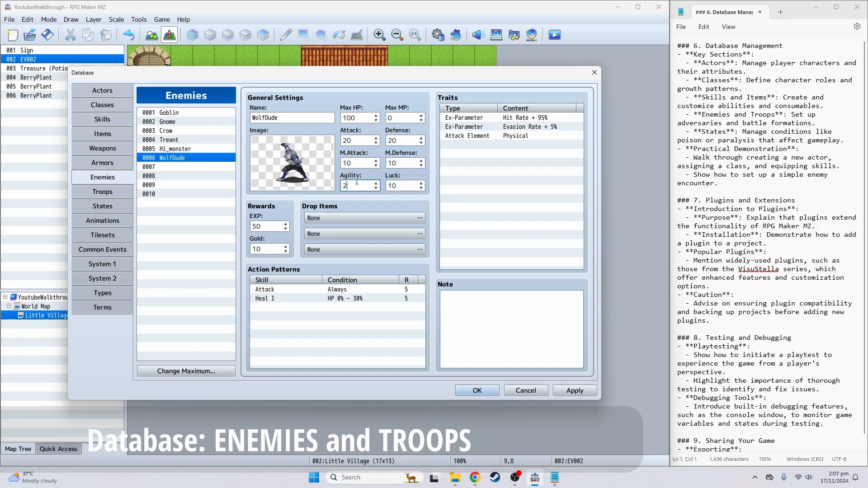
pyautogui.write('0')
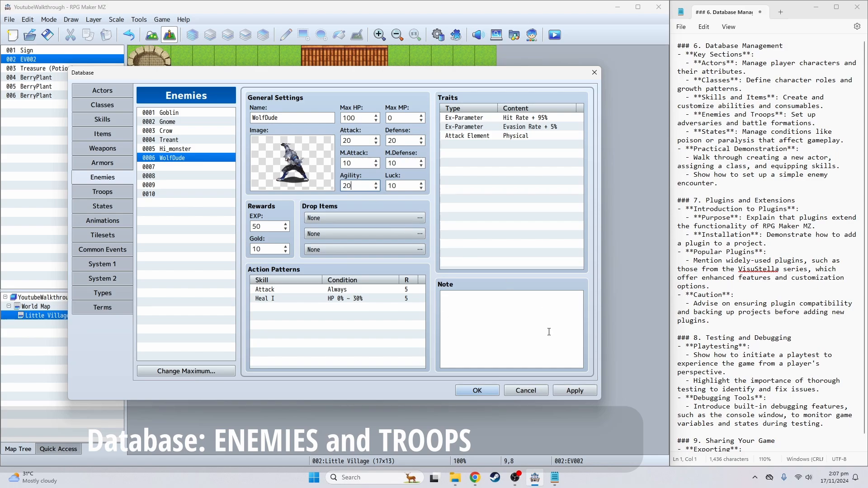
pyautogui.click(573, 390)
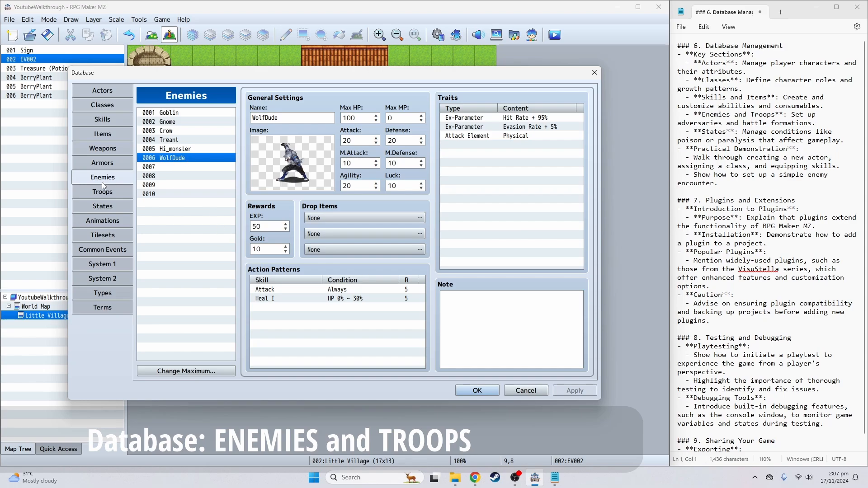
# - Look through the existing troops, including Treant, Hi_monster, Gnome*2 and Goblin*2, to see how enemies are grouped
pyautogui.click(108, 195)
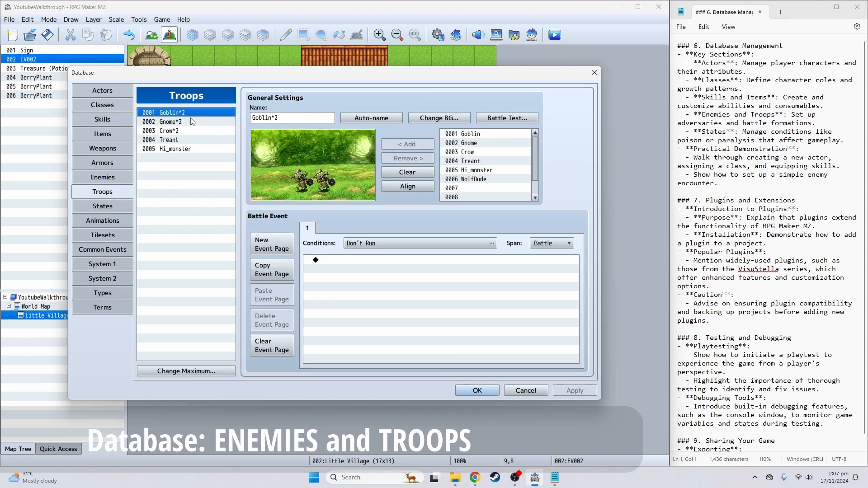
pyautogui.click(174, 140)
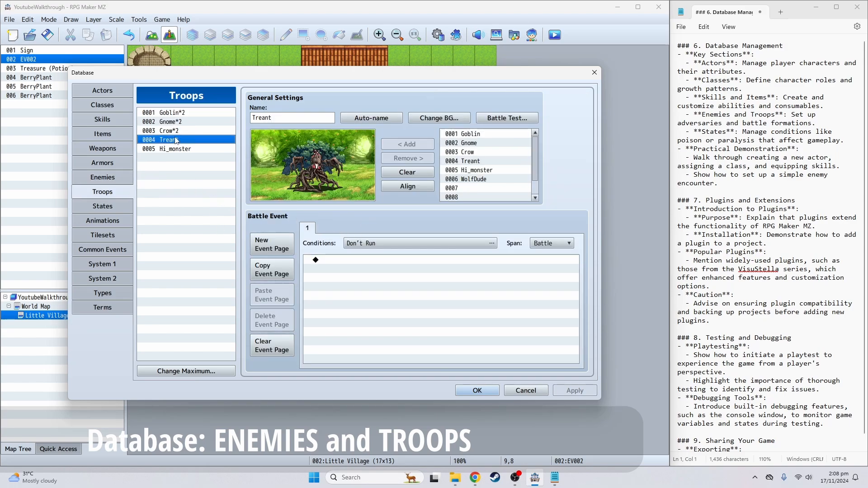
pyautogui.click(202, 149)
pyautogui.click(192, 122)
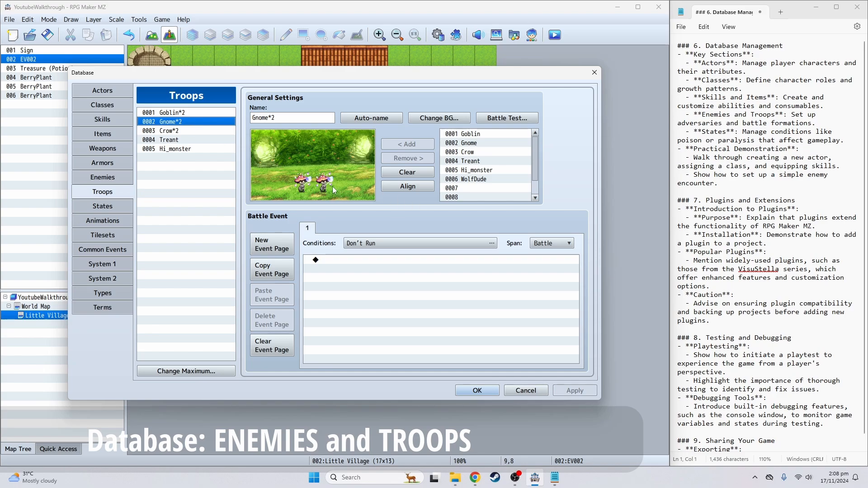
pyautogui.click(195, 114)
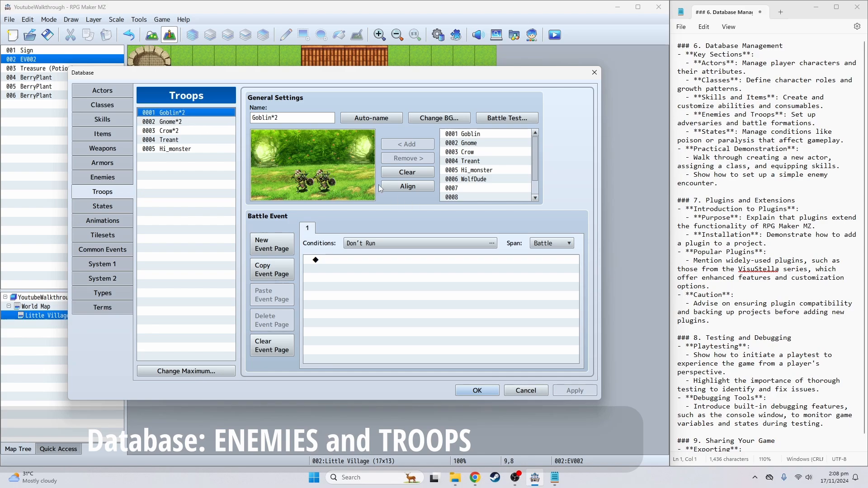
# - Increase the maximum number of troops to 10
pyautogui.click(195, 372)
pyautogui.write('10')
pyautogui.press('Return')
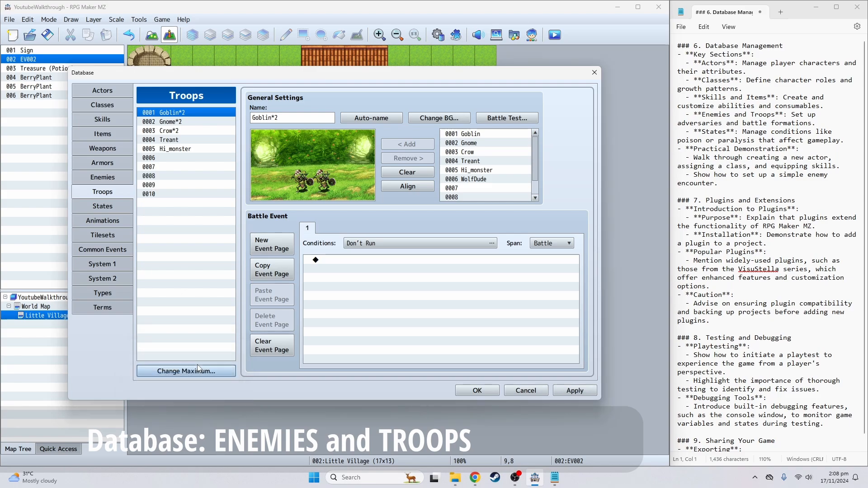
# - Add one WolfDude to the empty troop 0006 and name the troop automatically
pyautogui.click(193, 160)
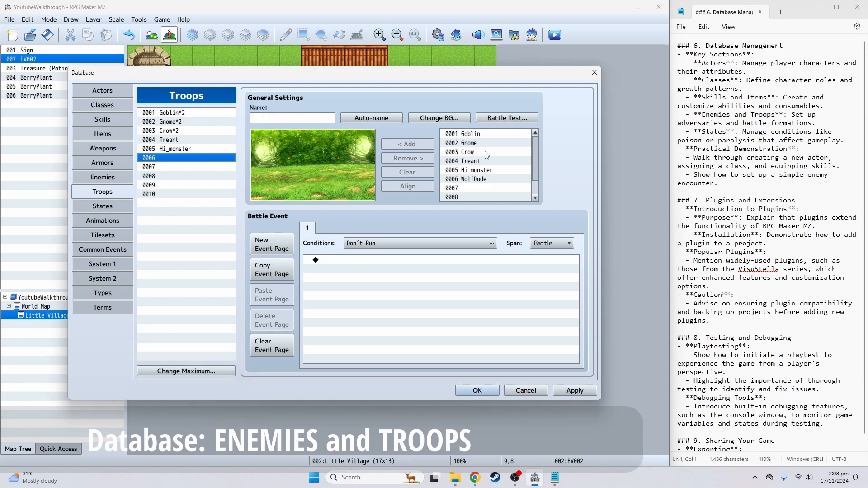
pyautogui.click(488, 179)
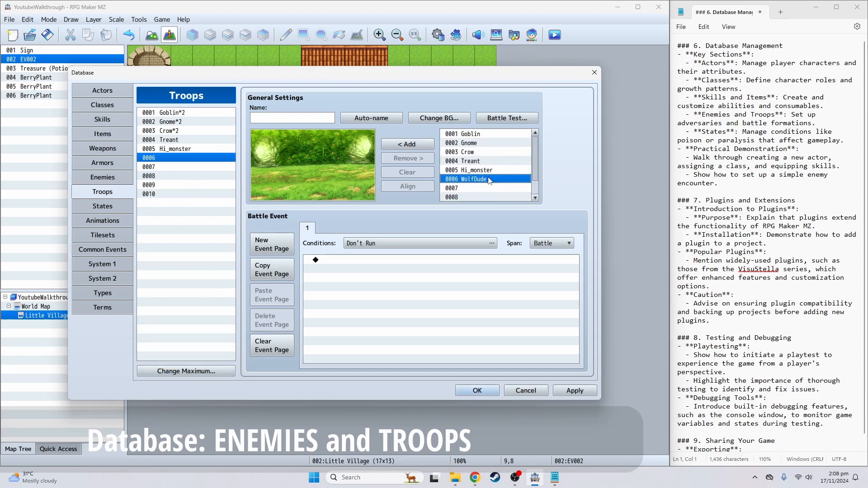
pyautogui.click(432, 144)
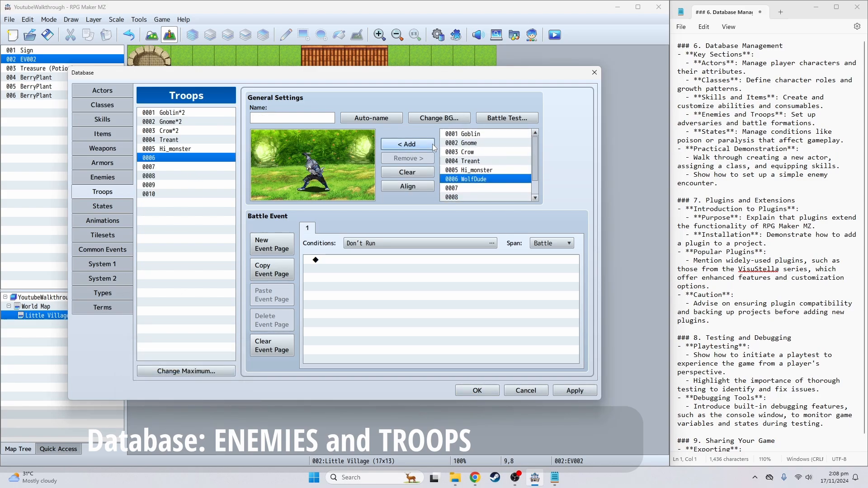
pyautogui.click(380, 118)
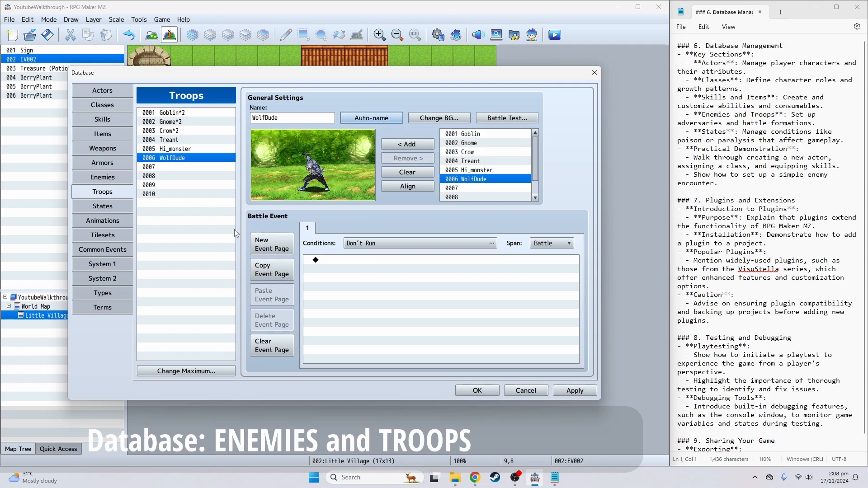
# - Open the Battle Test setup for the WolfDude troop and review the actor, level and equipment of all four party members
pyautogui.click(535, 121)
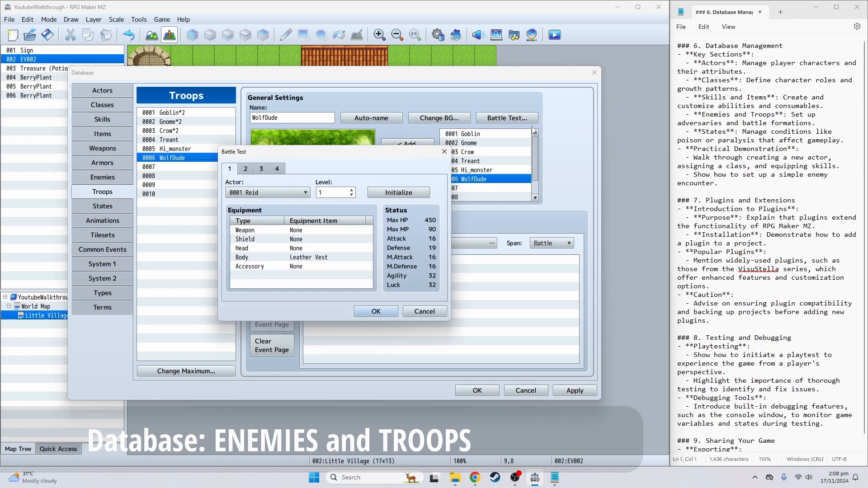
pyautogui.click(270, 192)
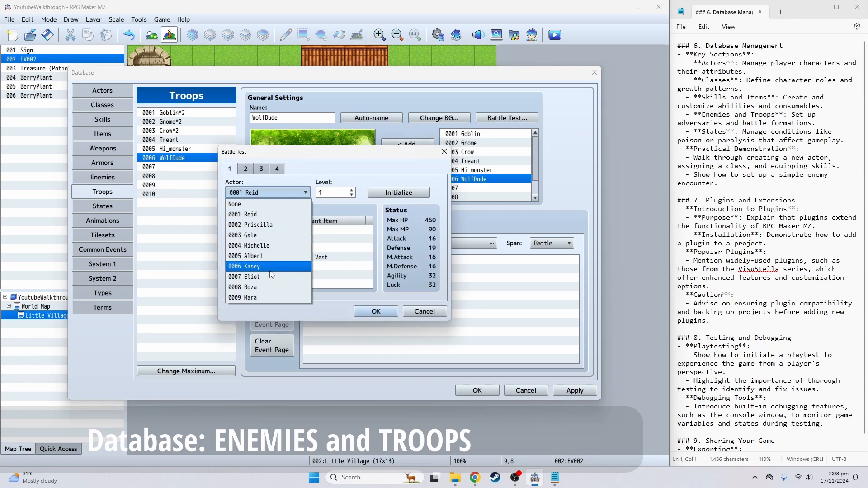
pyautogui.click(274, 190)
pyautogui.click(247, 168)
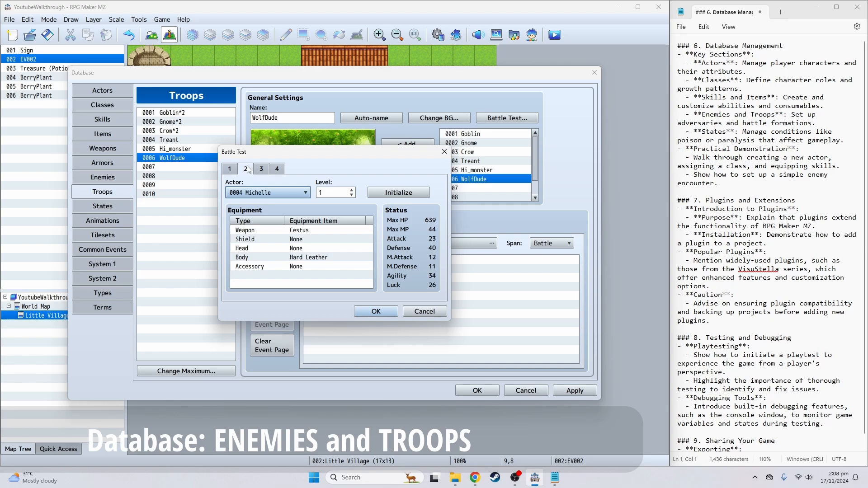
pyautogui.click(261, 169)
pyautogui.click(278, 169)
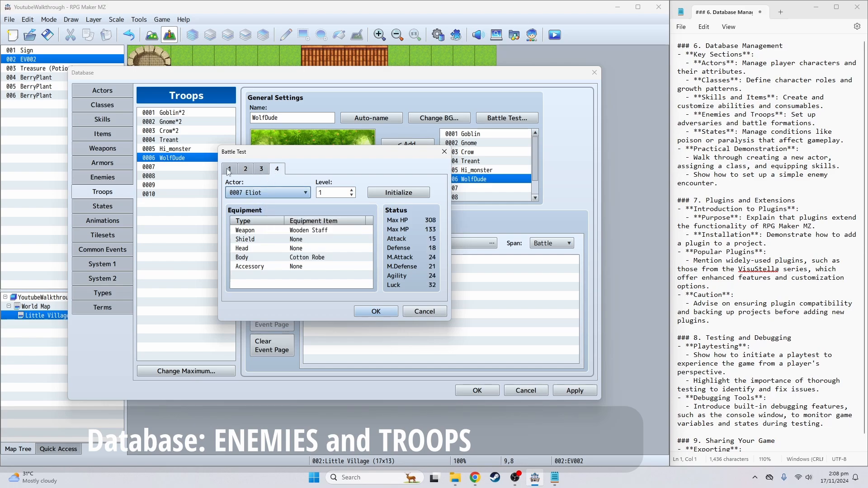
pyautogui.click(245, 169)
pyautogui.click(262, 169)
pyautogui.click(235, 171)
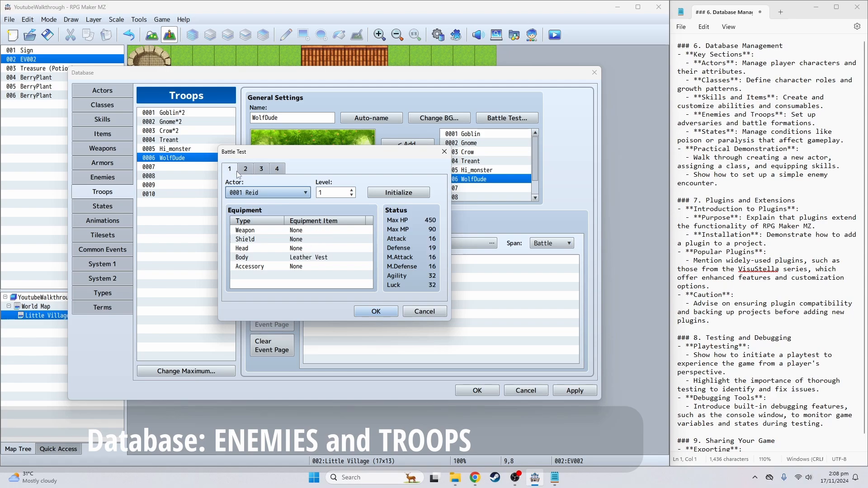
# - Run the battle test and fight WolfDude by having every party member use Attack
pyautogui.click(377, 312)
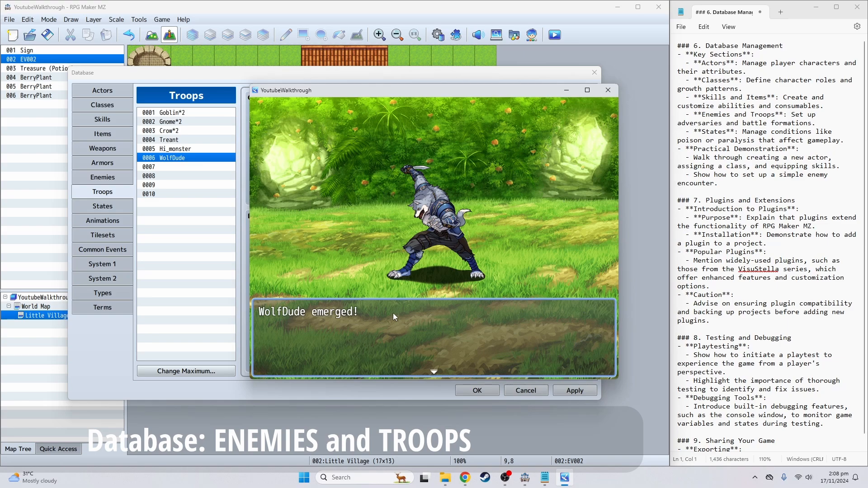
pyautogui.click(393, 314)
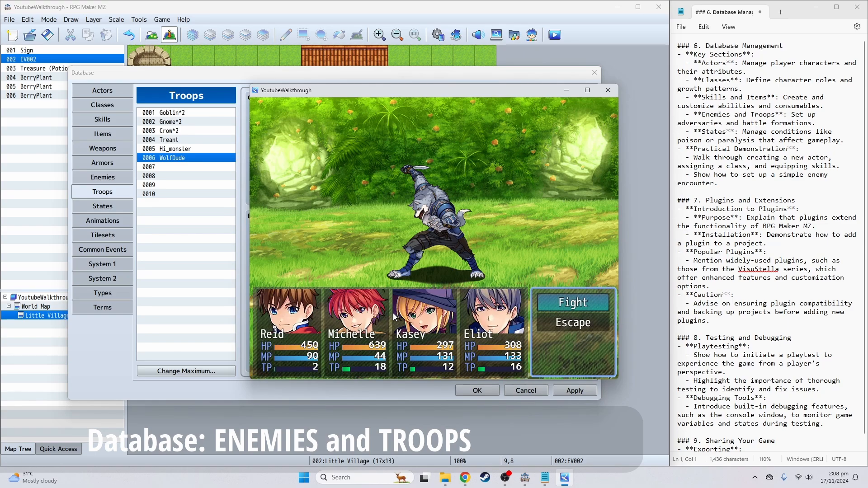
pyautogui.press('Return')
pyautogui.press('Return')
pyautogui.press('Return')
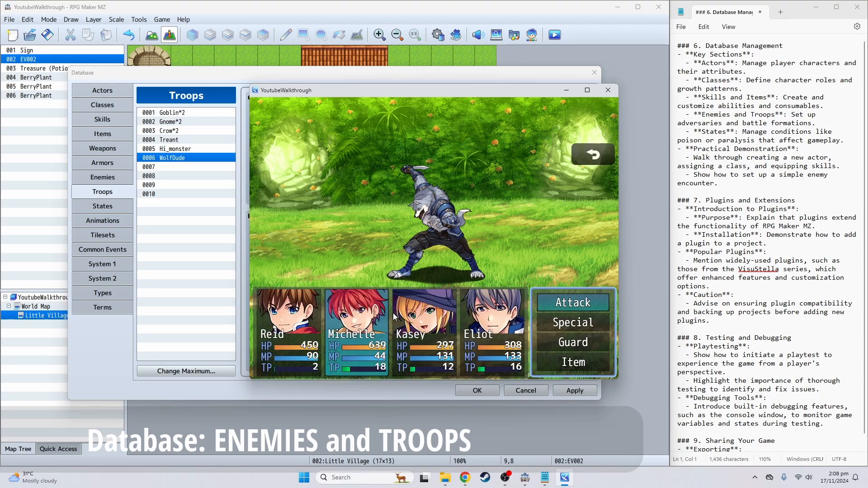
pyautogui.press('Return')
pyautogui.press('Return')
pyautogui.press('Return')
pyautogui.press('Return')
pyautogui.press('Return')
pyautogui.press('Return')
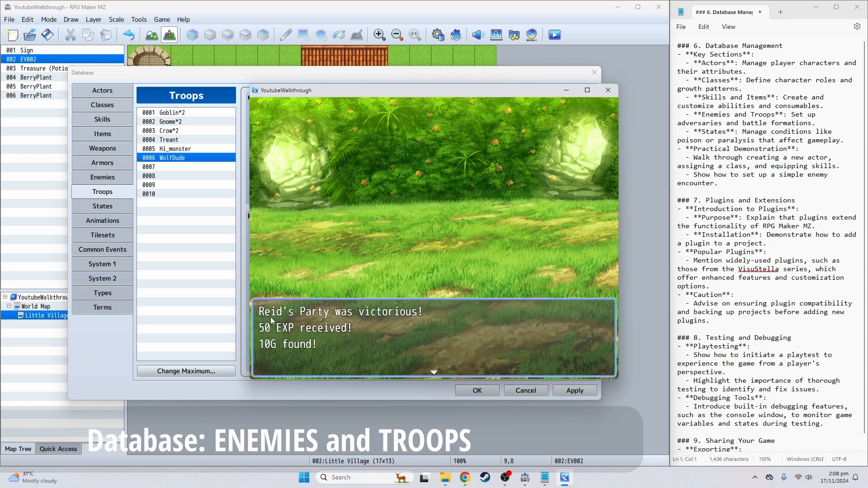
# - Advance through the reward and level-up messages to finish the battle test
pyautogui.click(272, 348)
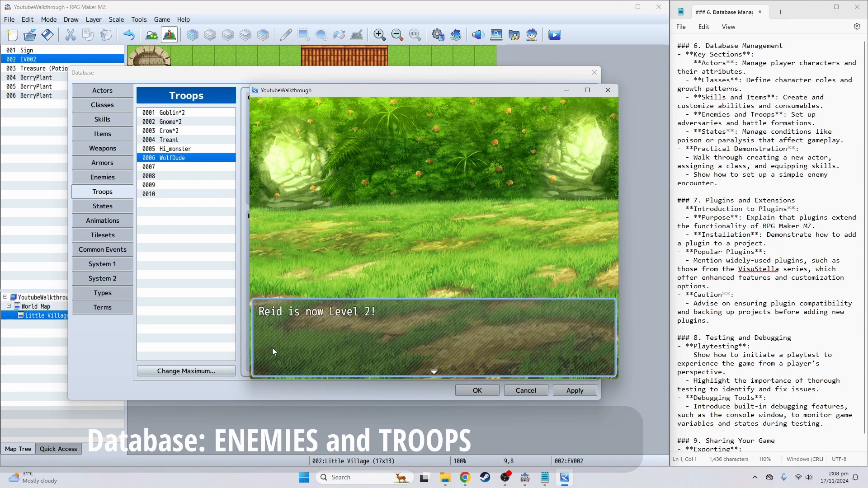
pyautogui.click(272, 348)
pyautogui.click(272, 349)
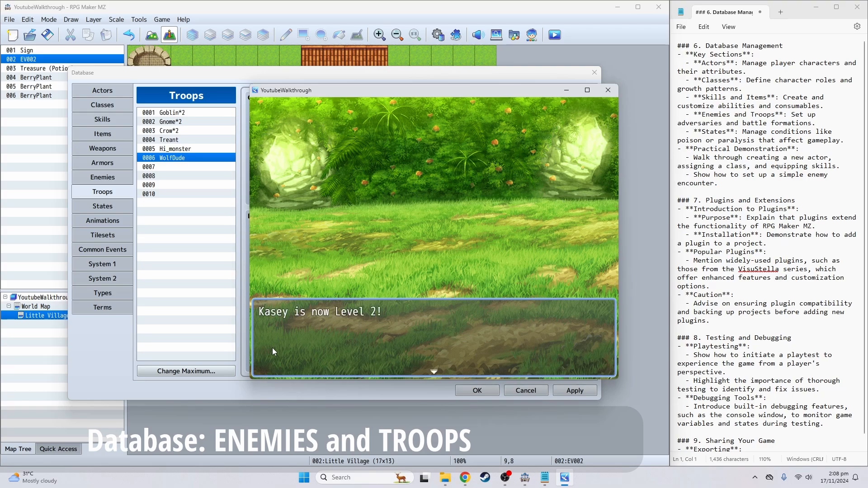
pyautogui.click(273, 348)
pyautogui.click(272, 348)
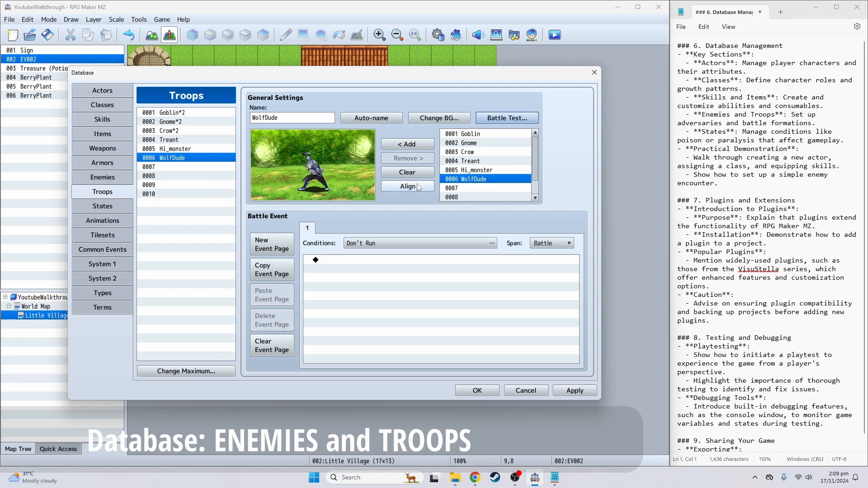
# - Add two more WolfDudes to troop 0006 and spread the enemies out across the battle background
pyautogui.click(304, 173)
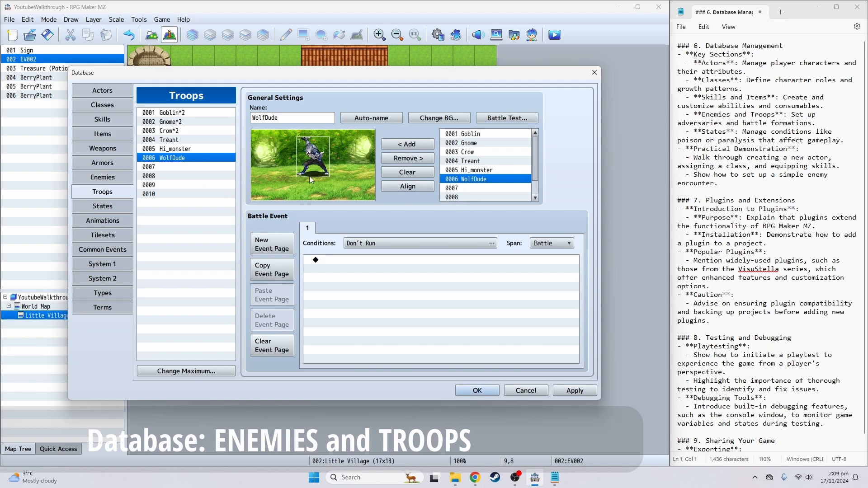
pyautogui.moveTo(309, 165)
pyautogui.mouseDown()
pyautogui.moveTo(282, 165)
pyautogui.moveTo(315, 166)
pyautogui.mouseUp()
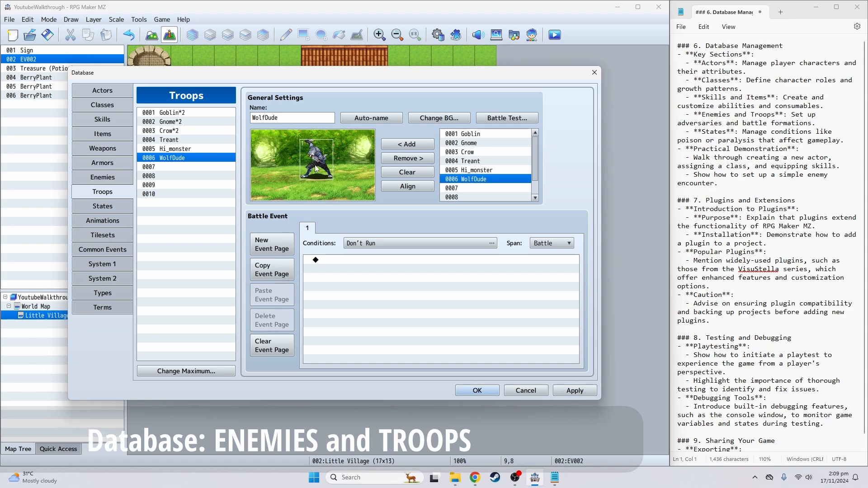
pyautogui.click(409, 145)
pyautogui.click(409, 144)
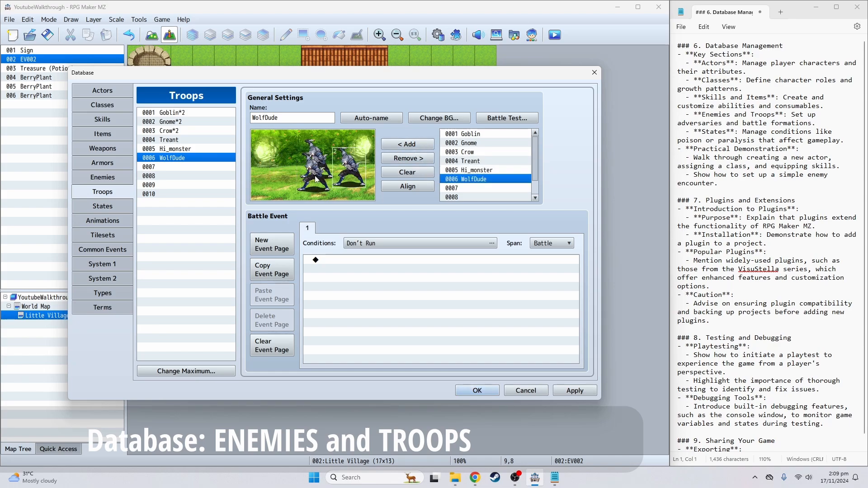
pyautogui.moveTo(316, 179); pyautogui.dragTo(277, 180)
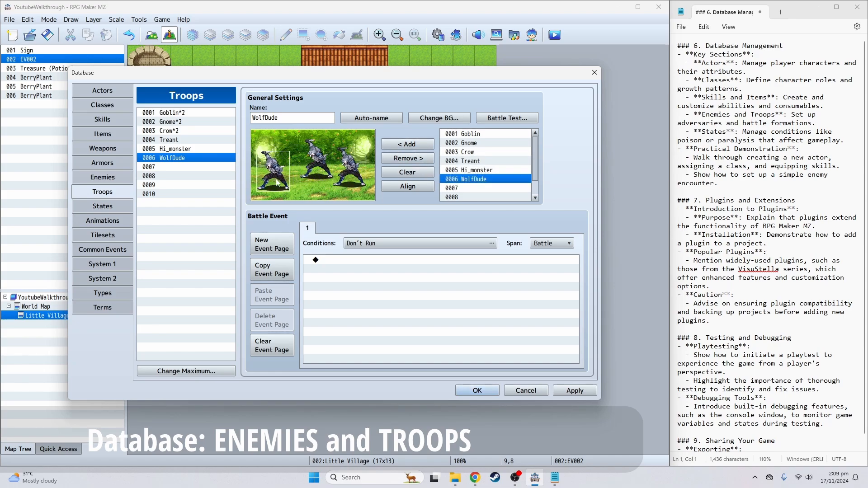
# - Set the WolfDude enemy's Max HP to 150 and Attack to 30, then apply the changes and close the Database
pyautogui.click(123, 180)
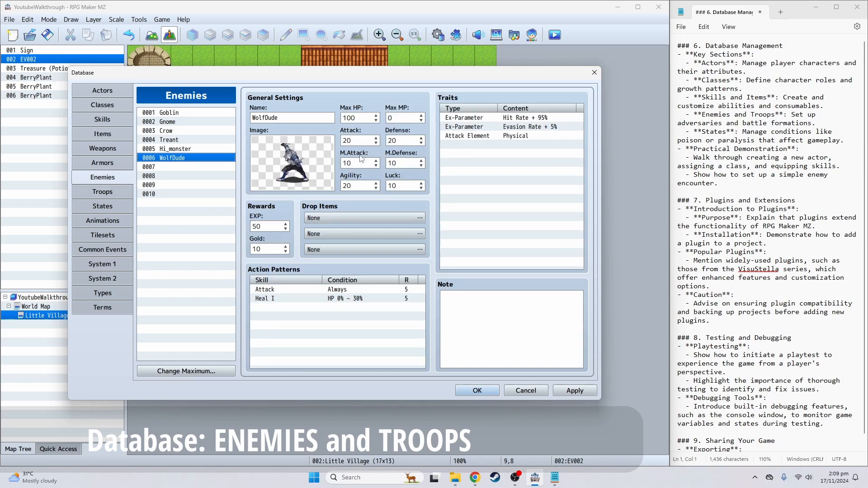
pyautogui.click(349, 118)
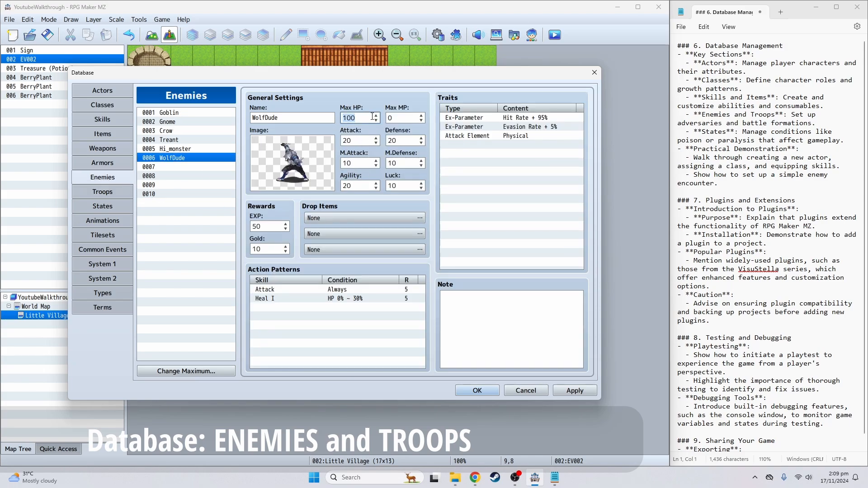
pyautogui.write('150')
pyautogui.click(357, 138)
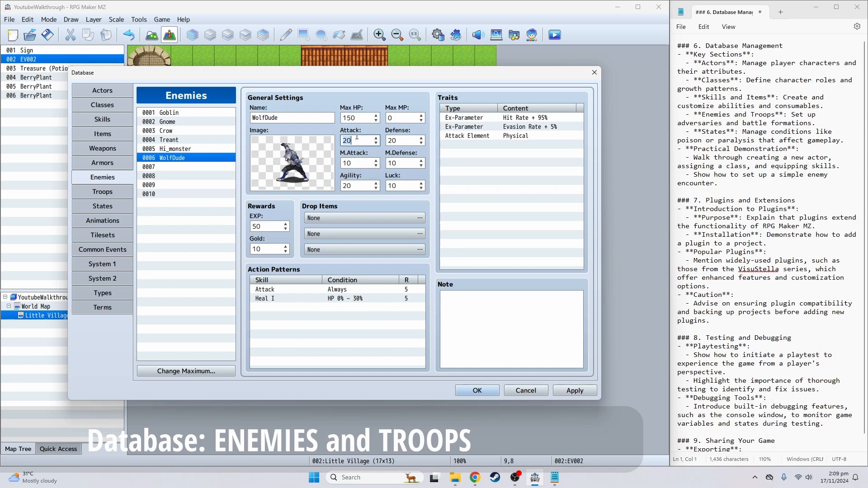
pyautogui.write('3')
pyautogui.click(575, 390)
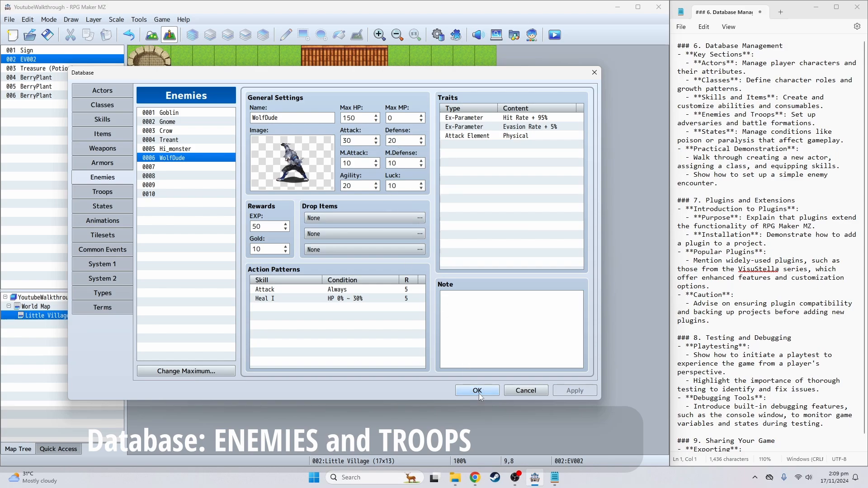
pyautogui.click(460, 391)
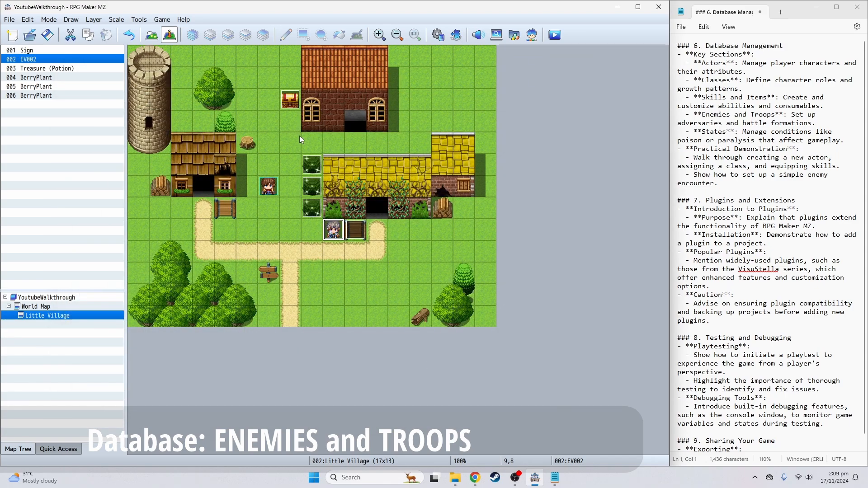
# - Reopen the Database and start a battle test of troop 0006 WolfDude with the existing party setup
pyautogui.click(437, 35)
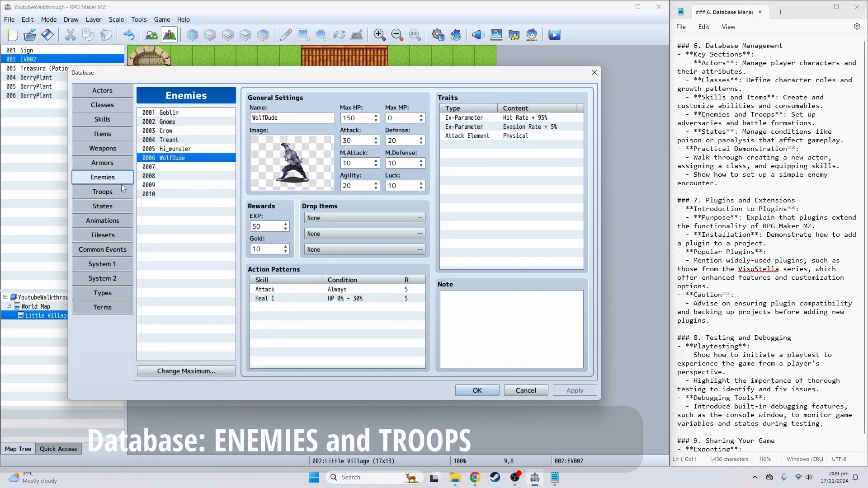
pyautogui.click(111, 192)
pyautogui.click(507, 119)
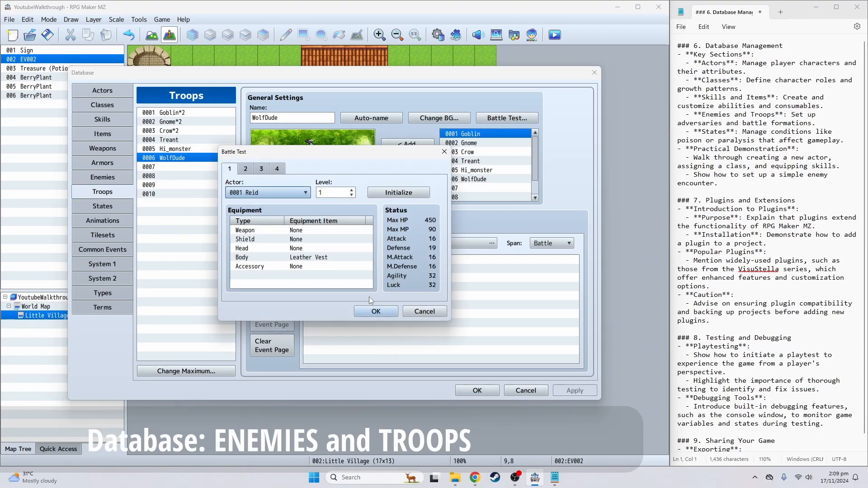
pyautogui.click(371, 311)
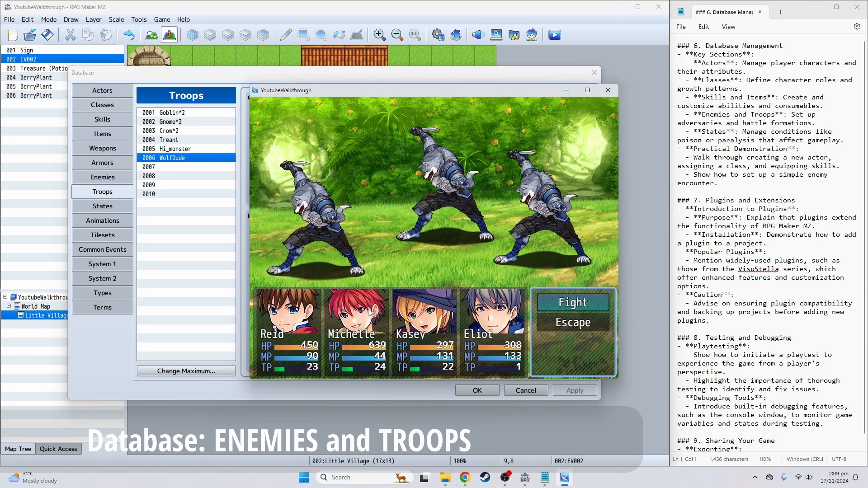
# - Fight the first round against the three WolfDudes by having all four party members use Attack
pyautogui.press('Return')
pyautogui.press('Return')
pyautogui.press('Return')
pyautogui.press('Return')
pyautogui.press('Return')
pyautogui.press('Return')
pyautogui.press('Return')
pyautogui.press('Return')
pyautogui.press('Return')
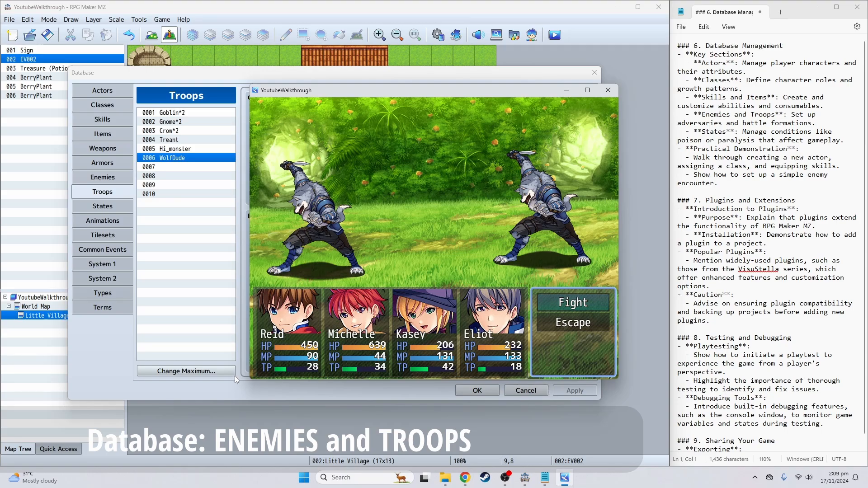
# - Play the second round, guarding with Reid and Michelle and attacking with Kasey and Eliot
pyautogui.press('Return')
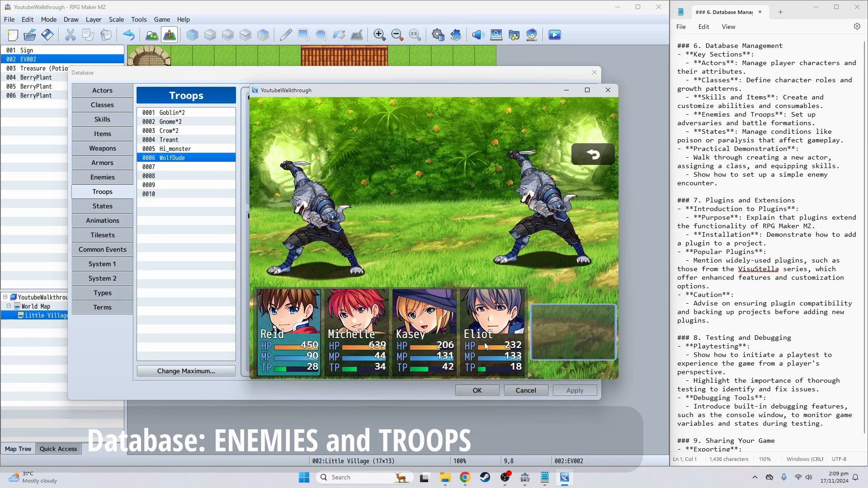
pyautogui.press('Down')
pyautogui.press('Down')
pyautogui.press('Return')
pyautogui.press('Down')
pyautogui.press('Down')
pyautogui.press('Return')
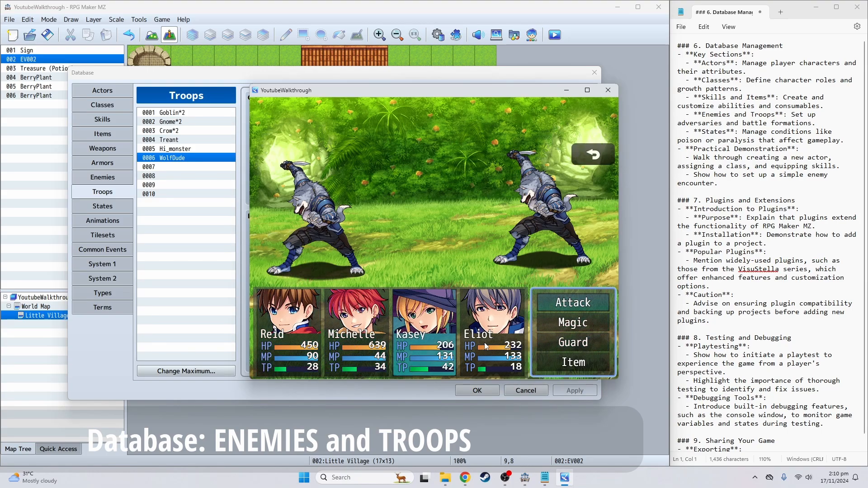
pyautogui.press('Return')
pyautogui.press('Return')
pyautogui.press('Return')
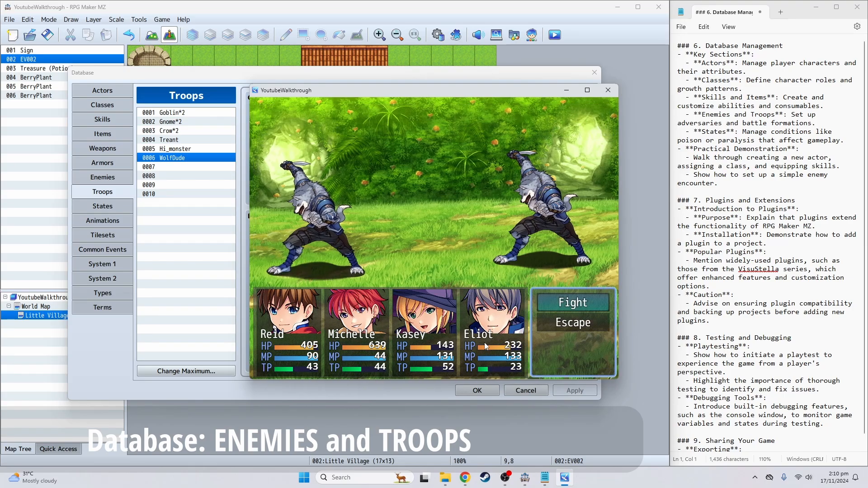
# - Fight another round against the two remaining WolfDudes, using Attack with every party member
pyautogui.press('Return')
pyautogui.press('Return')
pyautogui.press('Return')
pyautogui.press('Return')
pyautogui.press('Return')
pyautogui.press('Return')
pyautogui.press('Return')
pyautogui.press('Return')
pyautogui.press('Return')
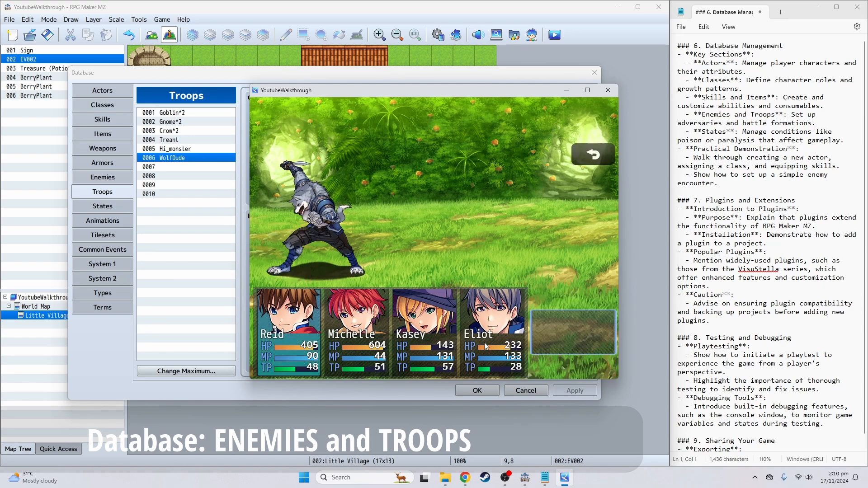
# - Have the whole party attack WolfDude C, the last enemy standing
pyautogui.press('Return')
pyautogui.press('Return')
pyautogui.press('Return')
pyautogui.press('Return')
pyautogui.press('Return')
pyautogui.press('Return')
pyautogui.press('Return')
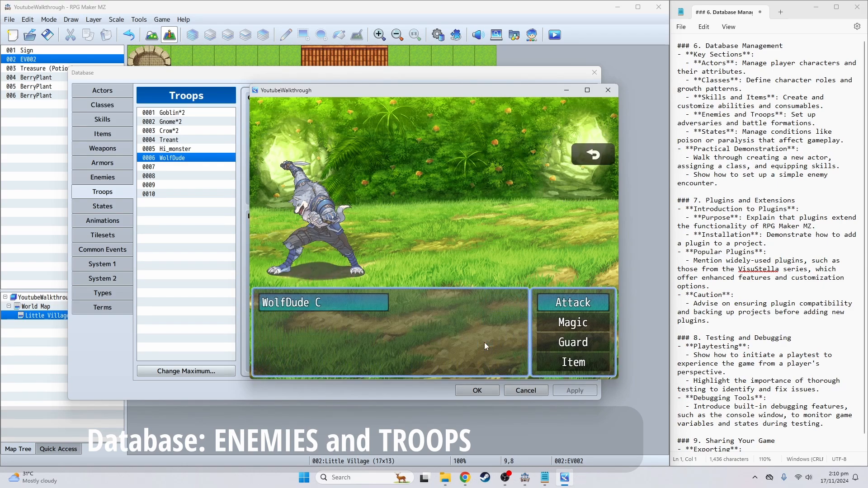
pyautogui.press('Return')
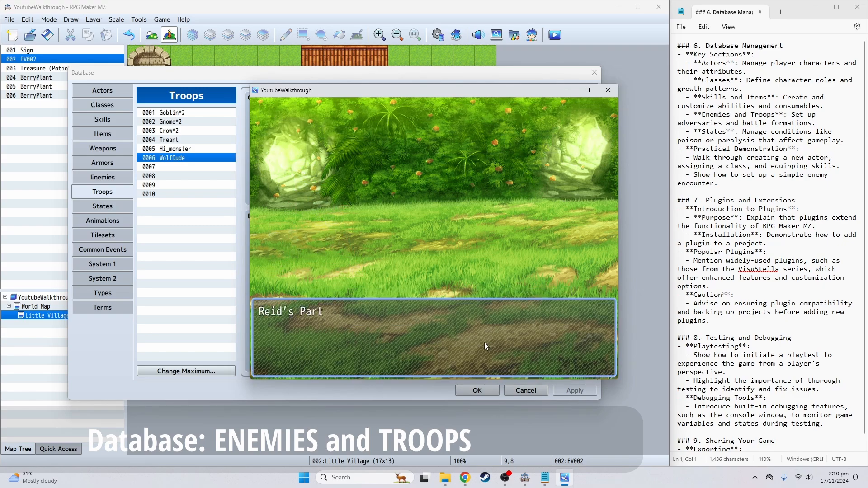
# - Advance through the victory and reward messages to end the battle test
pyautogui.press('Return')
pyautogui.press('Return')
pyautogui.press('Return')
pyautogui.press('Return')
pyautogui.press('Return')
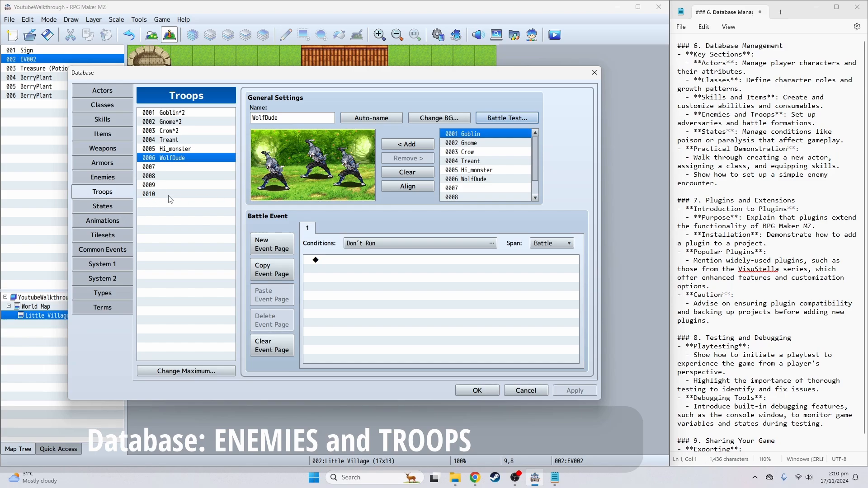
# - Confirm and close the Database to return to the Little Village map
pyautogui.click(93, 202)
pyautogui.click(93, 197)
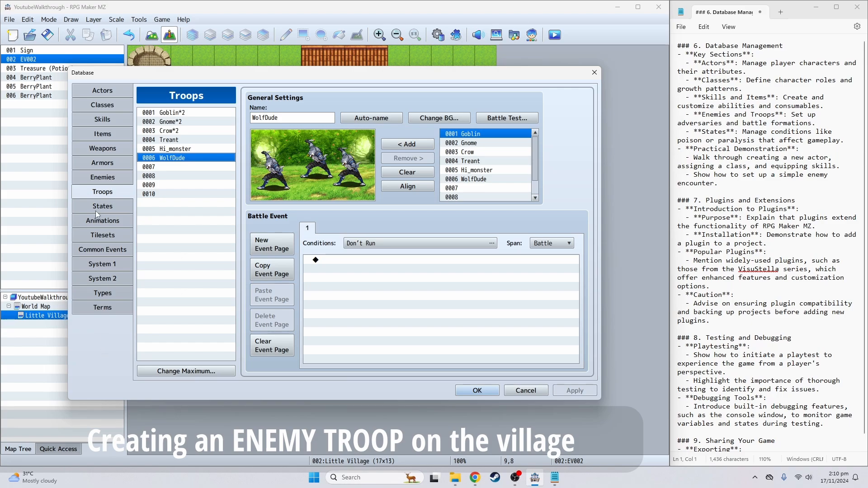
pyautogui.click(461, 389)
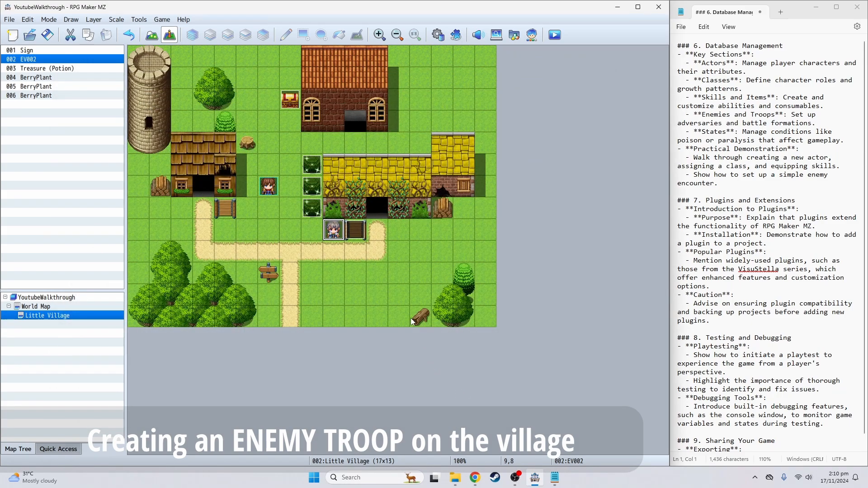
# - Create a new event on tile 12,3 beside the brick house and give it the wolf character image from the Monster set
pyautogui.click(422, 230)
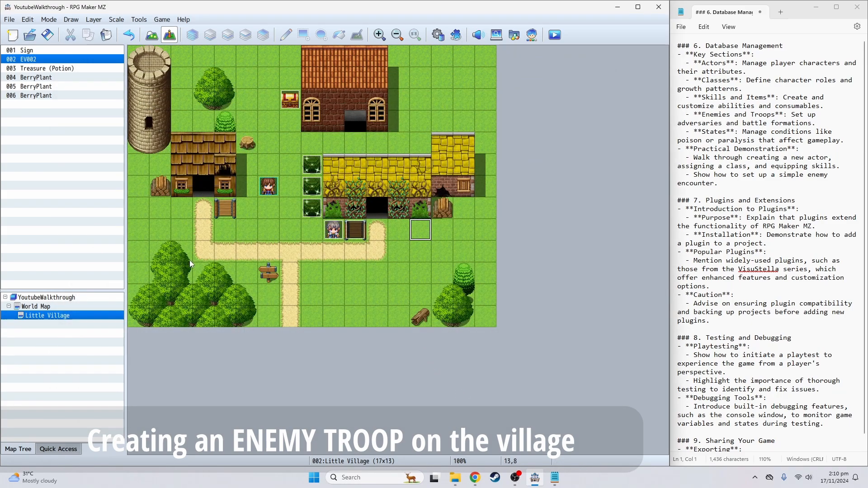
pyautogui.doubleClick(400, 122)
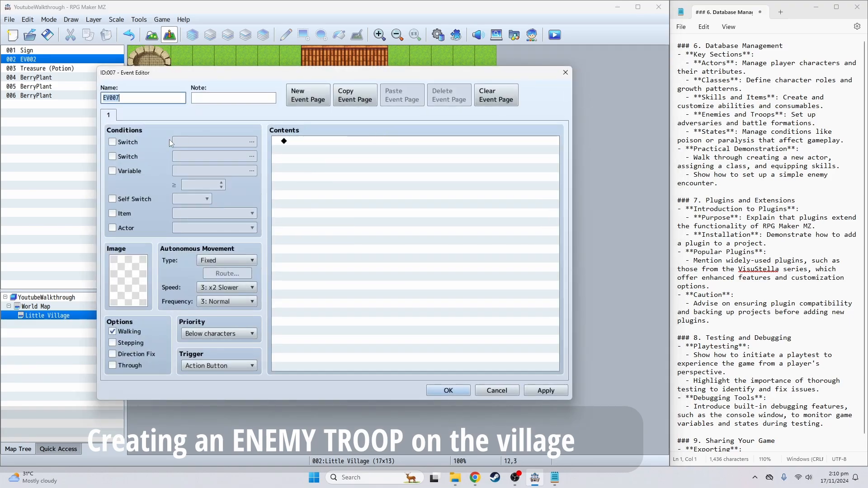
pyautogui.doubleClick(128, 280)
pyautogui.click(198, 210)
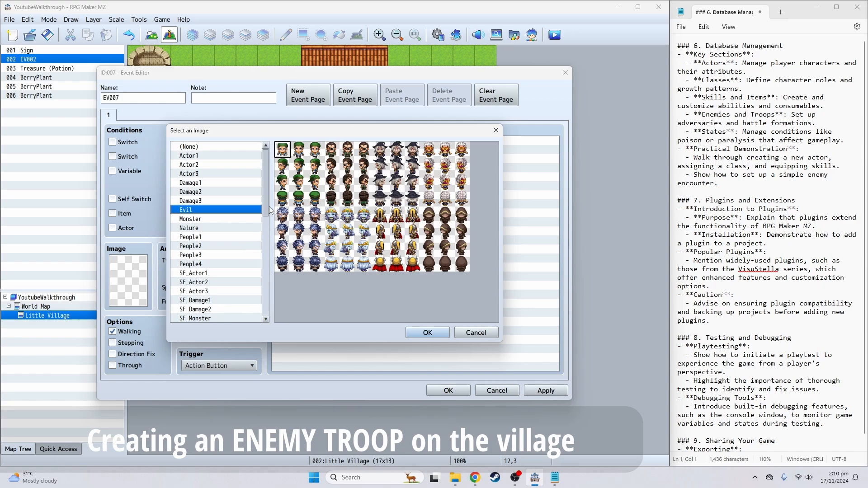
pyautogui.scroll(-5, 261, 300)
pyautogui.scroll(5, 262, 271)
pyautogui.click(227, 219)
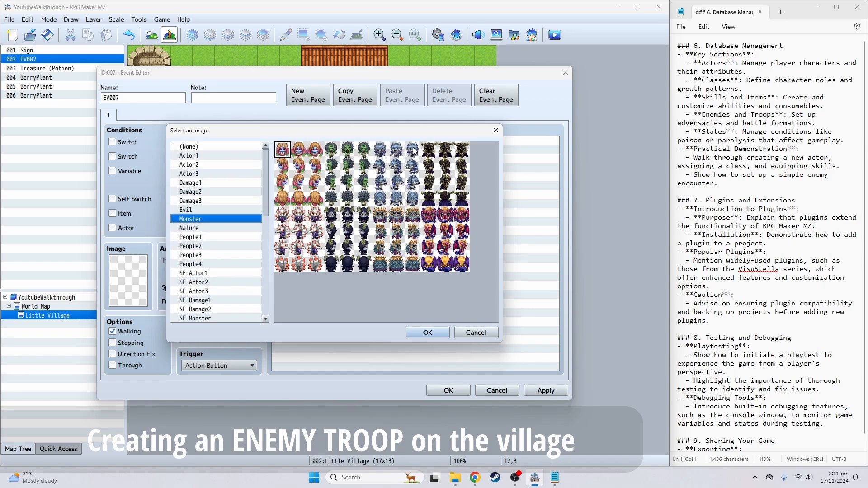
pyautogui.click(396, 152)
pyautogui.doubleClick(396, 153)
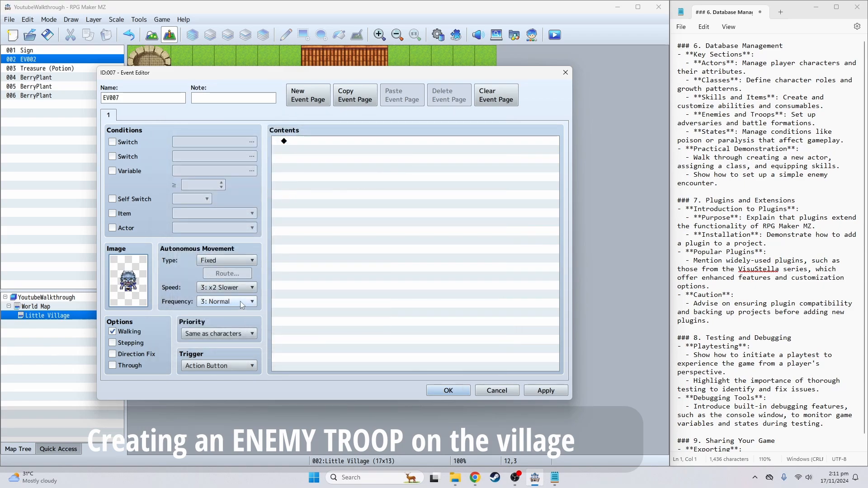
# - Set the event's autonomous movement type to Approach and its speed to 4: Normal
pyautogui.click(249, 262)
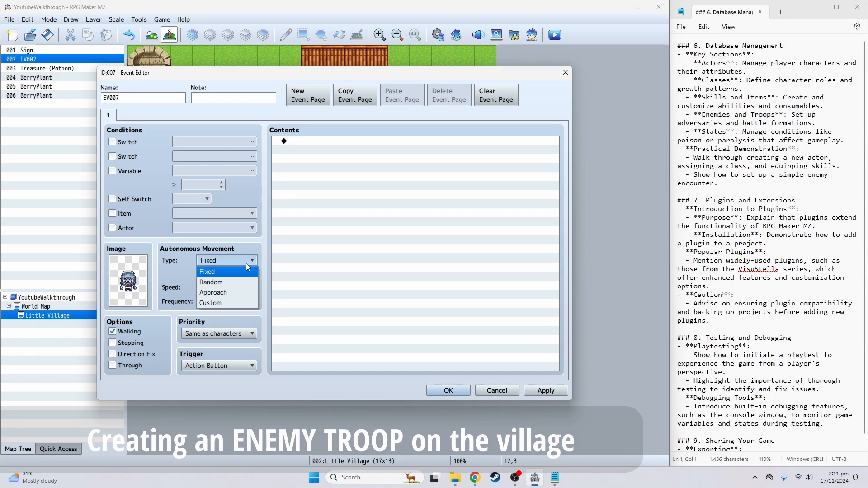
pyautogui.click(247, 292)
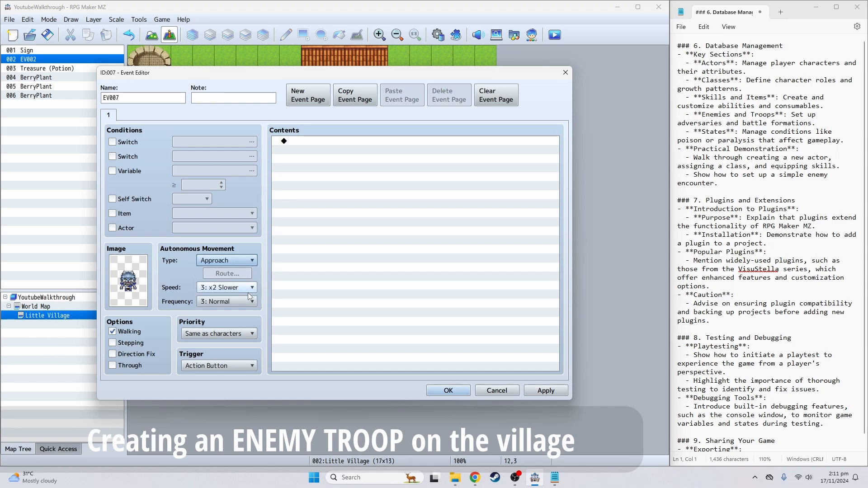
pyautogui.click(248, 289)
pyautogui.click(235, 331)
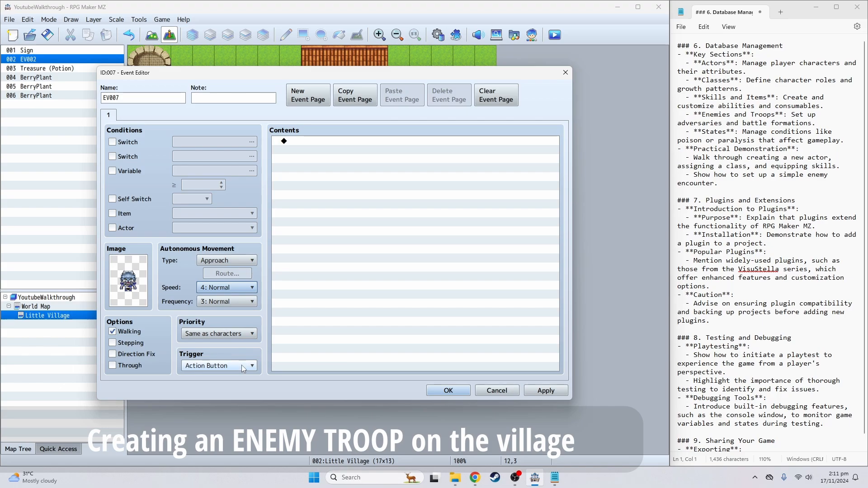
# - Set the event's trigger to Event Touch and name the event WolfGang
pyautogui.moveTo(199, 367)
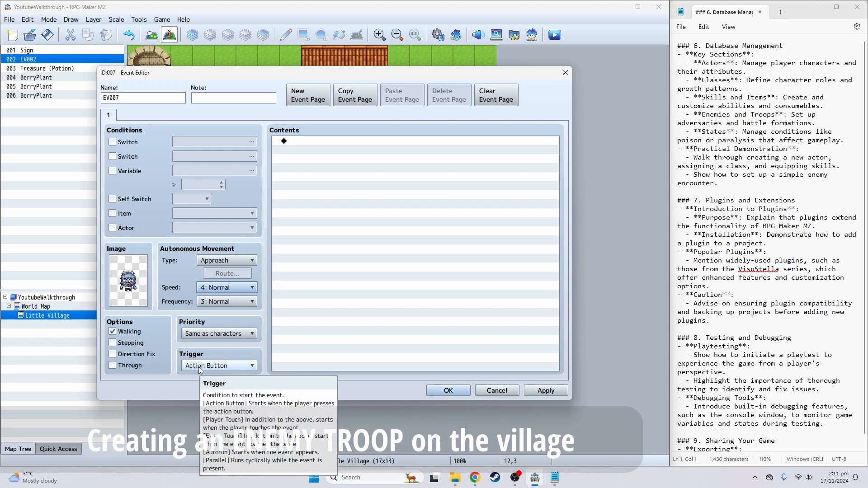
pyautogui.click(216, 365)
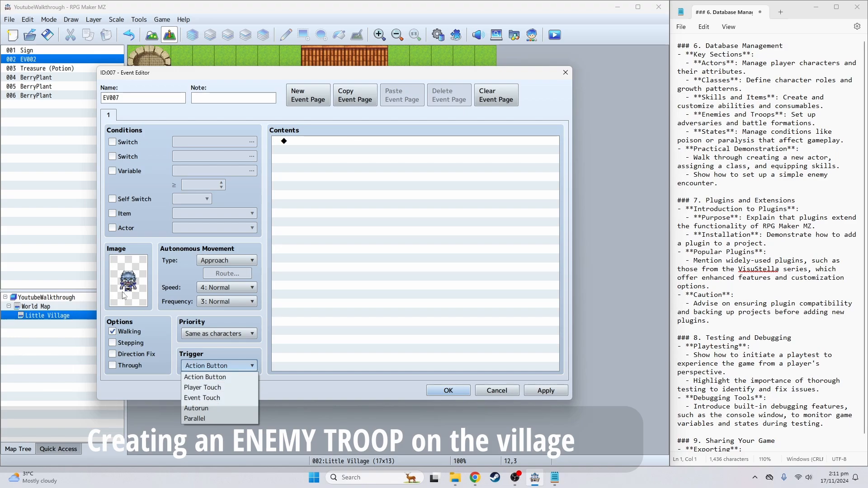
pyautogui.click(204, 399)
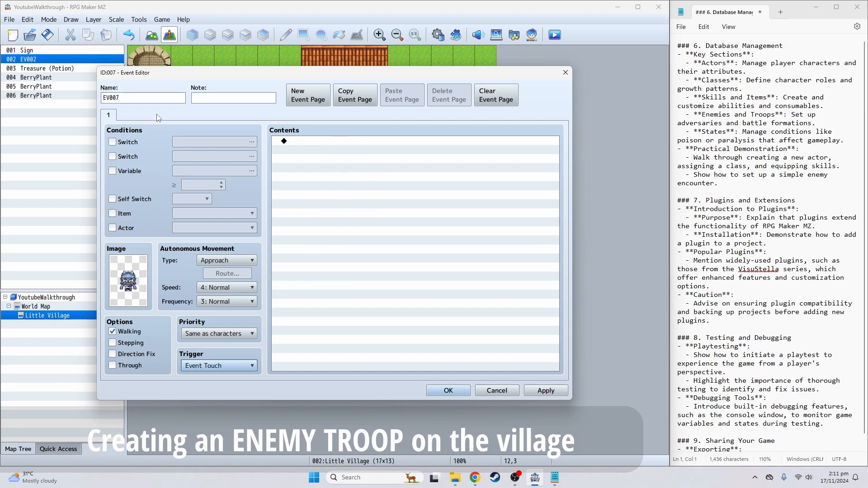
pyautogui.doubleClick(130, 97)
pyautogui.write('WolfGang')
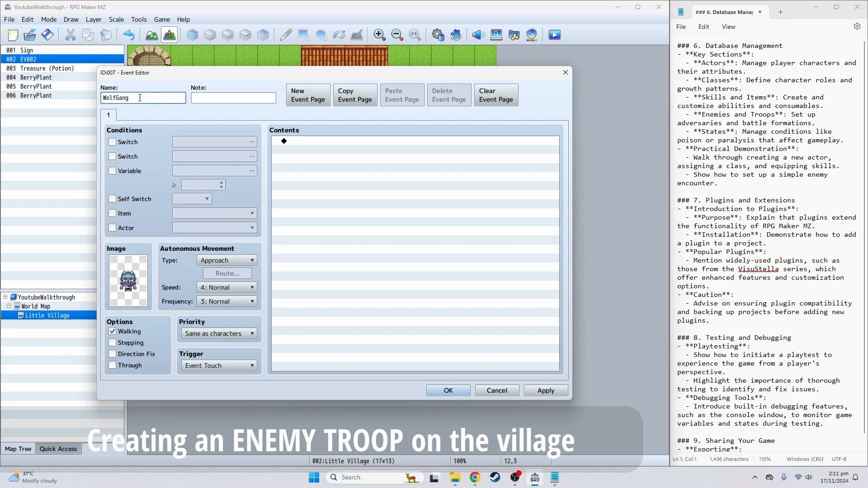
# - Add a Show Text command reading "Prepare to die!" with the wolf face from the Monster set and the speaker name Angry Wolfman
pyautogui.click(339, 159)
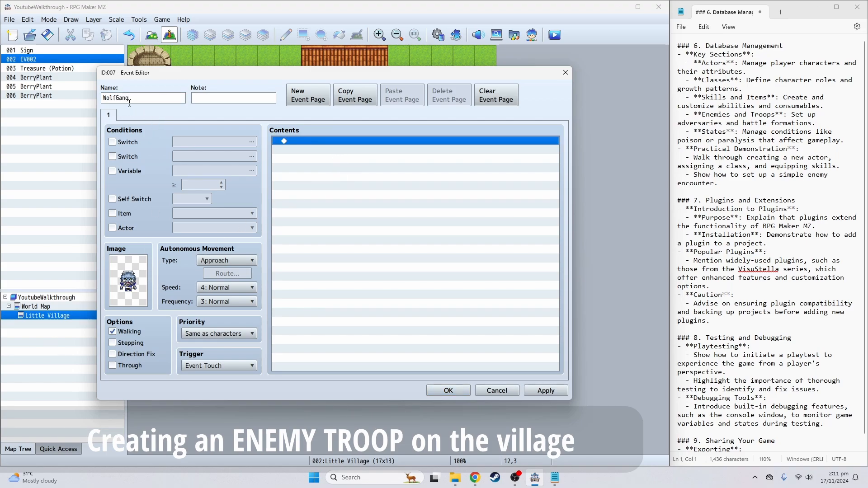
pyautogui.doubleClick(321, 147)
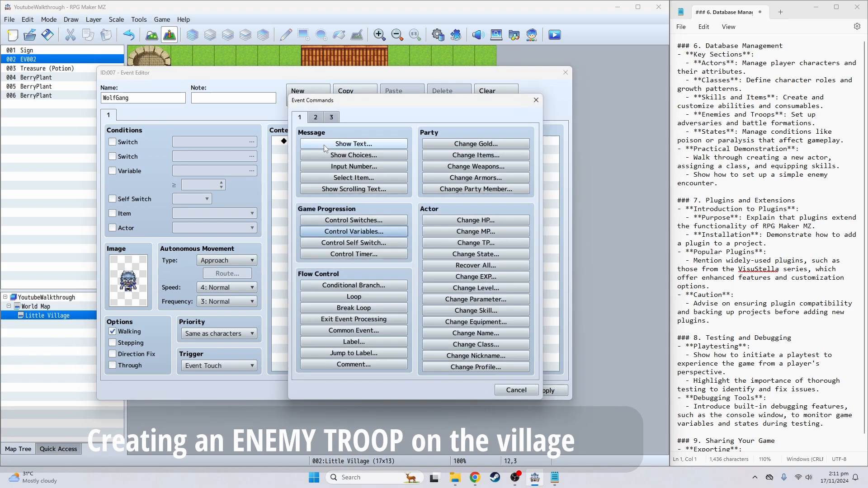
pyautogui.click(382, 144)
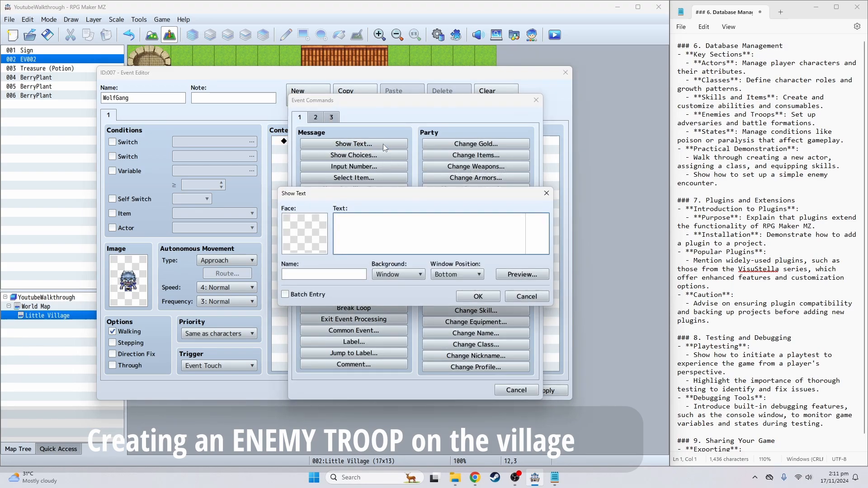
pyautogui.write('Prepare to die!')
pyautogui.doubleClick(318, 234)
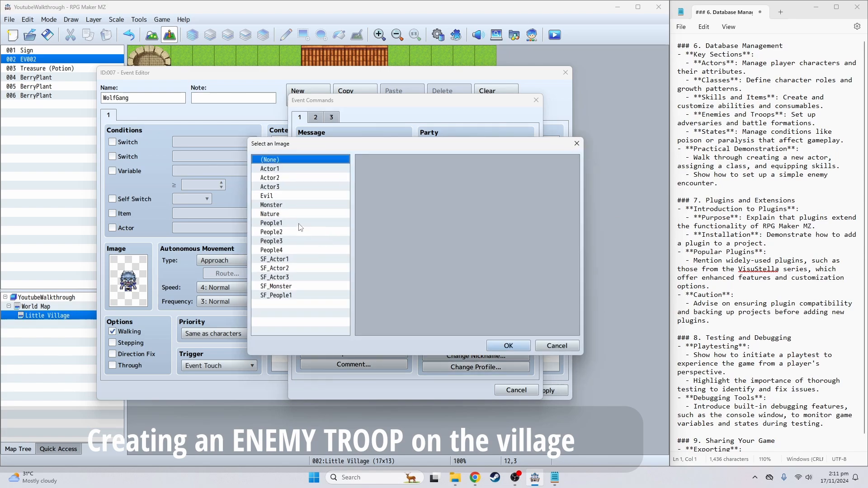
pyautogui.click(281, 205)
pyautogui.doubleClick(445, 183)
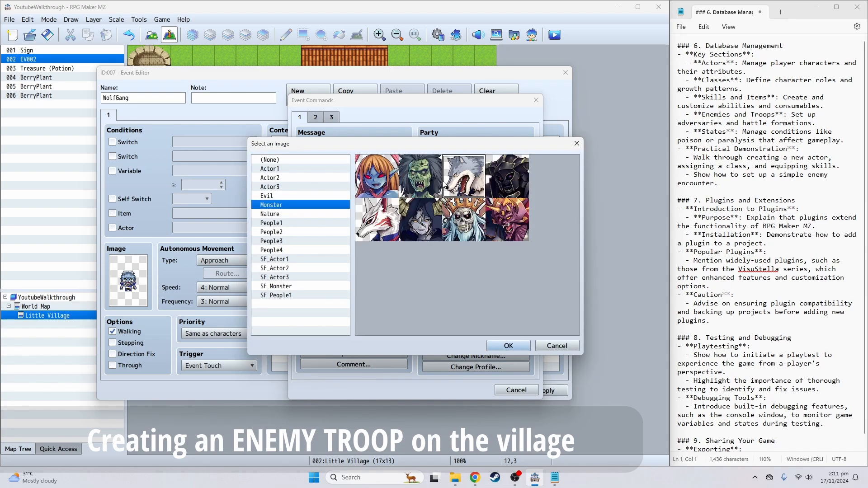
pyautogui.click(325, 275)
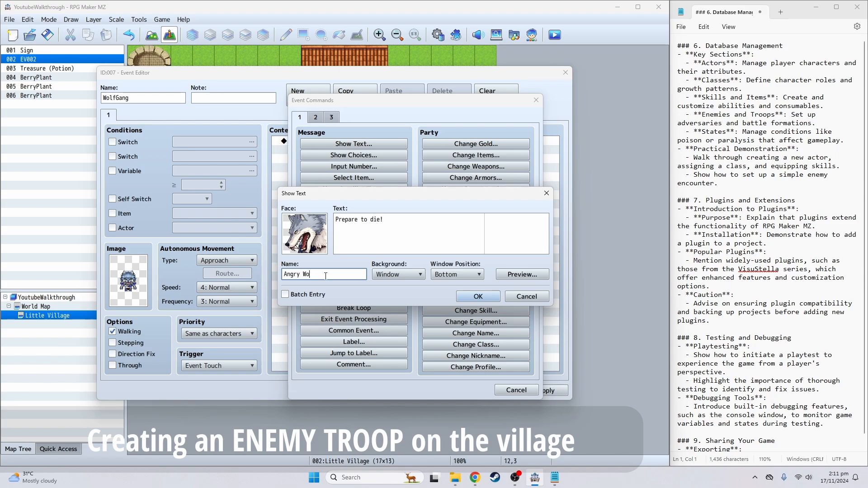
pyautogui.write('Angry Wolfman')
pyautogui.click(473, 296)
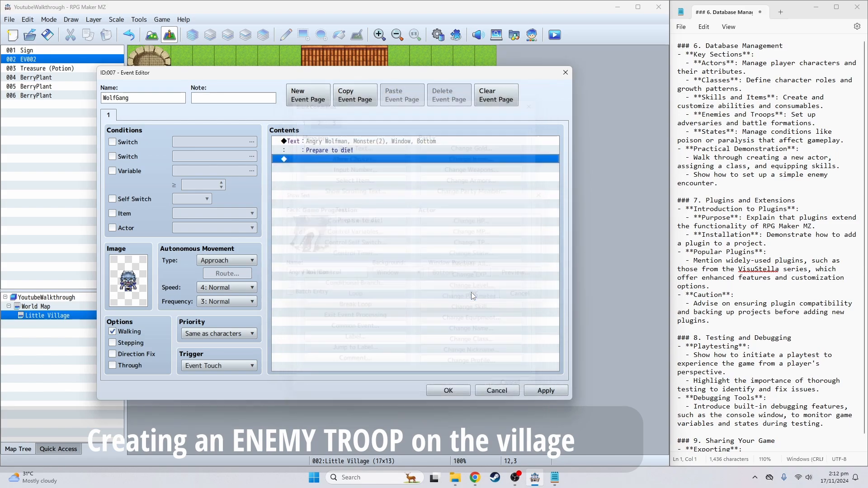
pyautogui.doubleClick(325, 163)
pyautogui.click(316, 117)
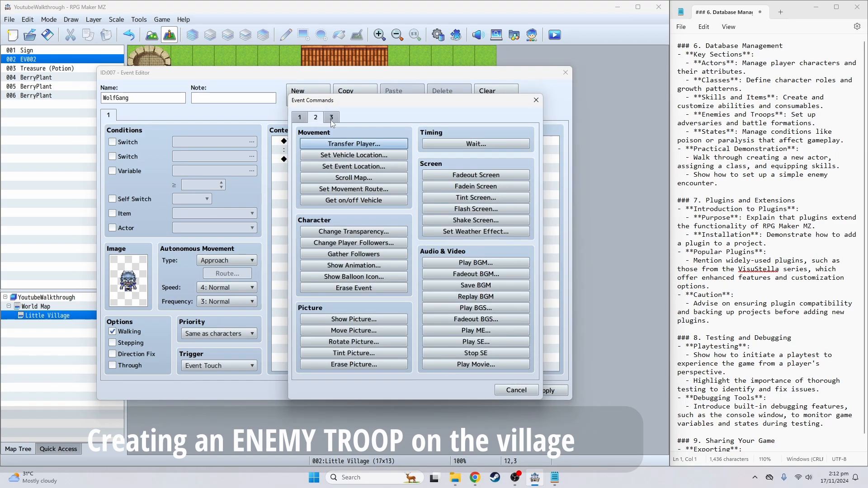
pyautogui.click(331, 118)
pyautogui.click(337, 145)
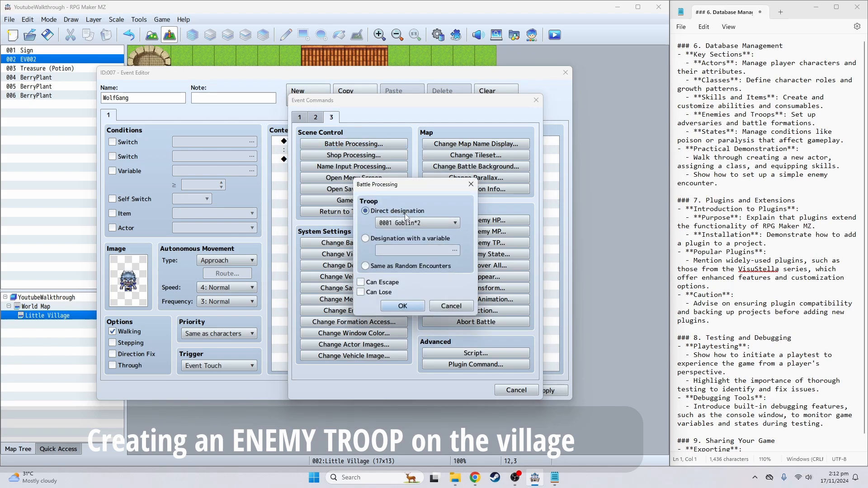
pyautogui.click(436, 226)
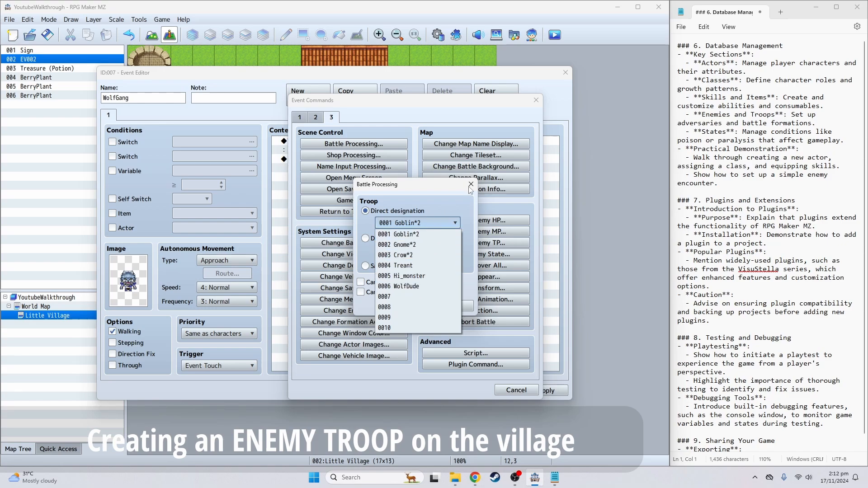
pyautogui.click(398, 234)
pyautogui.click(471, 184)
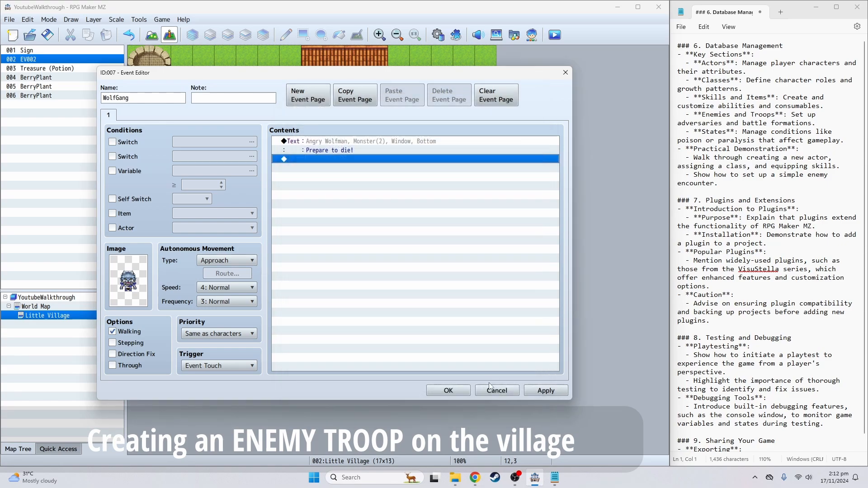
# - Confirm the WolfGang event and rename troop 0006 in the database to Wolf Gang
pyautogui.click(454, 390)
pyautogui.click(437, 35)
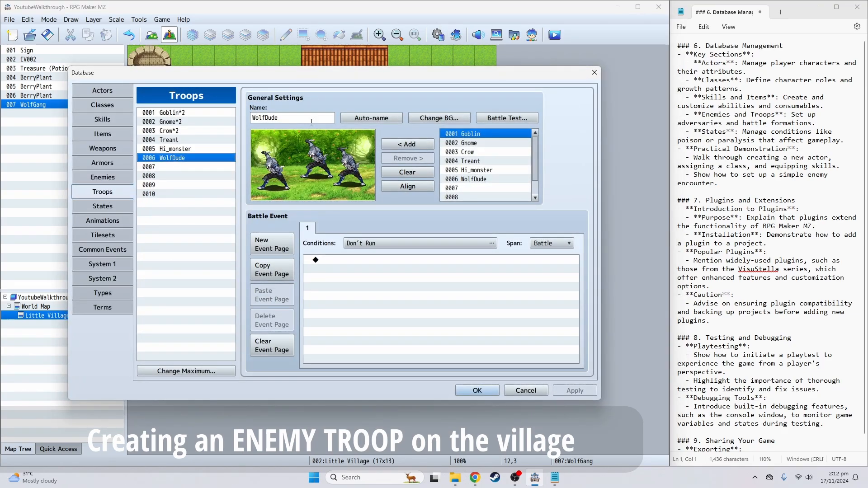
pyautogui.click(378, 119)
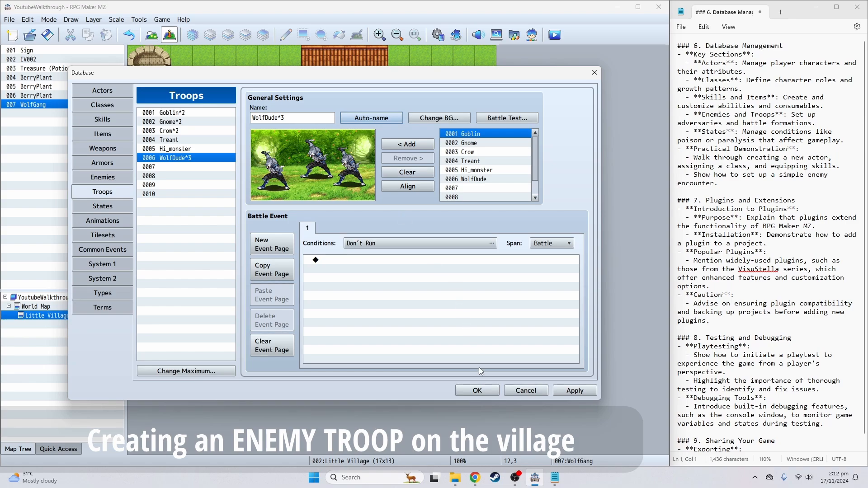
pyautogui.doubleClick(273, 115)
pyautogui.press('BackSpace')
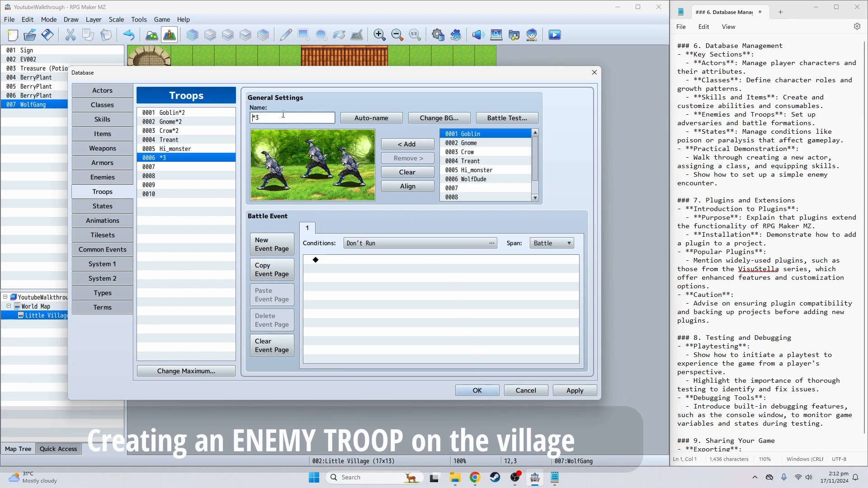
pyautogui.write('Wolfgan')
pyautogui.click(479, 390)
# - Add a Battle Processing command for troop 0006 Wolf Gang after the event's text, and save the event
pyautogui.doubleClick(404, 127)
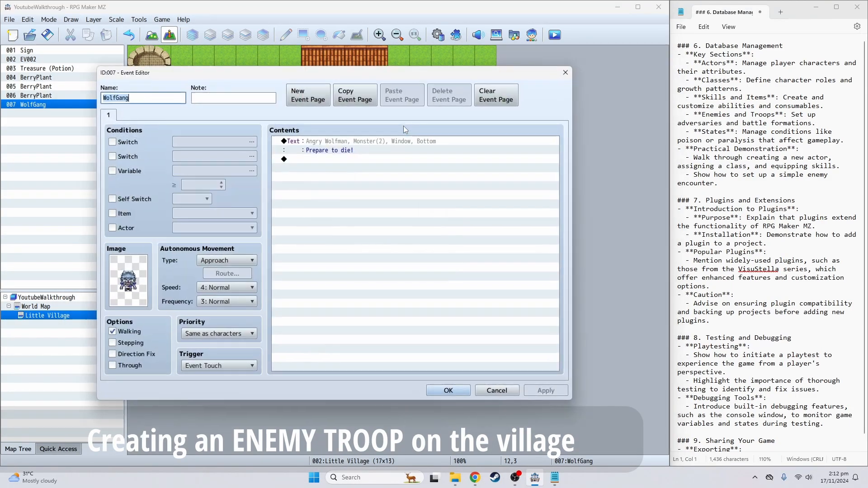
pyautogui.doubleClick(348, 158)
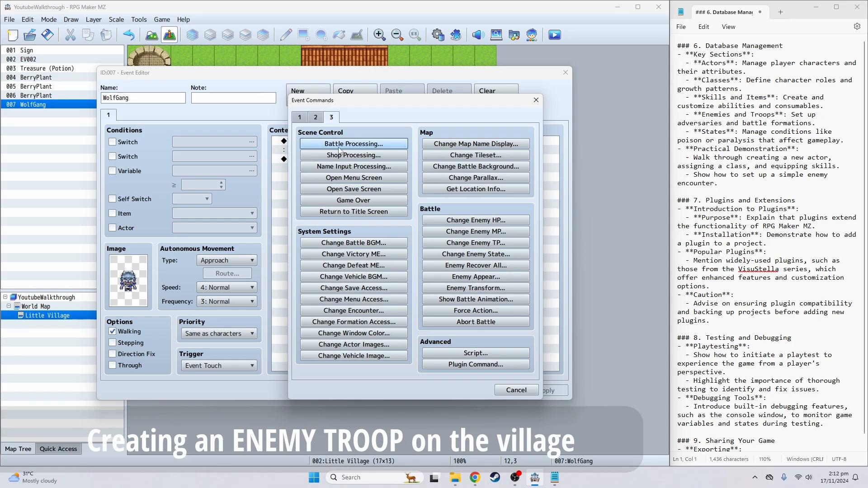
pyautogui.click(357, 143)
pyautogui.click(416, 223)
pyautogui.click(421, 285)
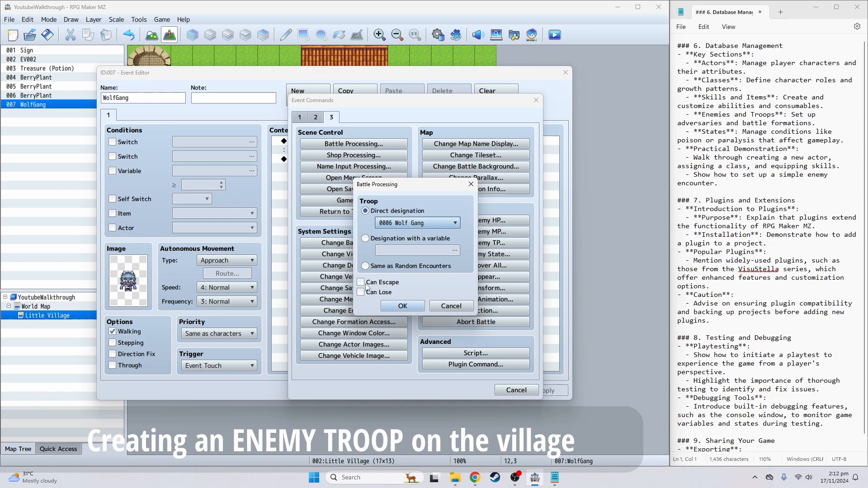
pyautogui.click(400, 307)
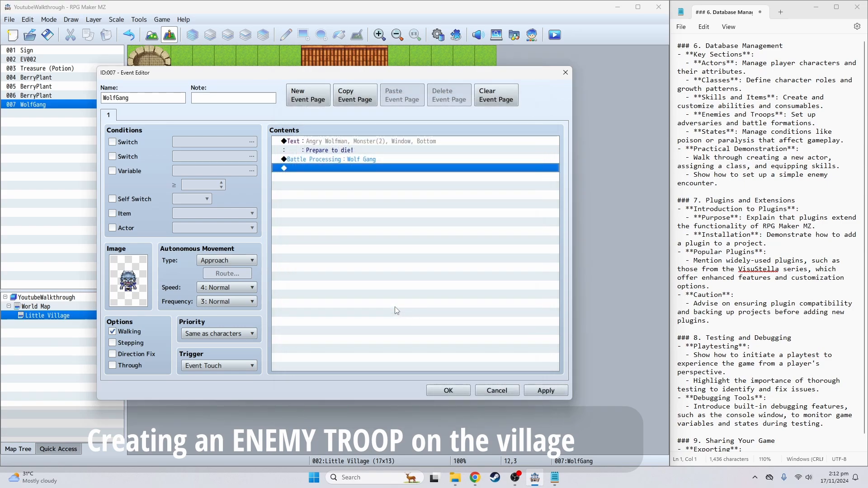
pyautogui.click(540, 392)
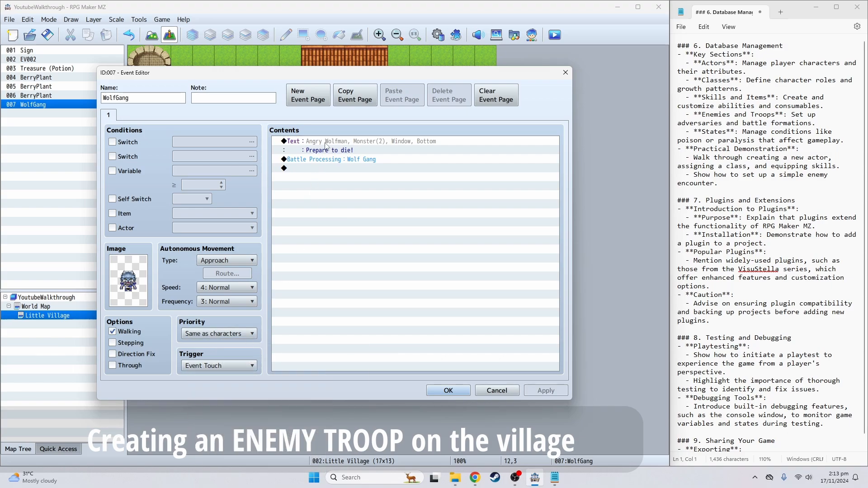
pyautogui.click(446, 389)
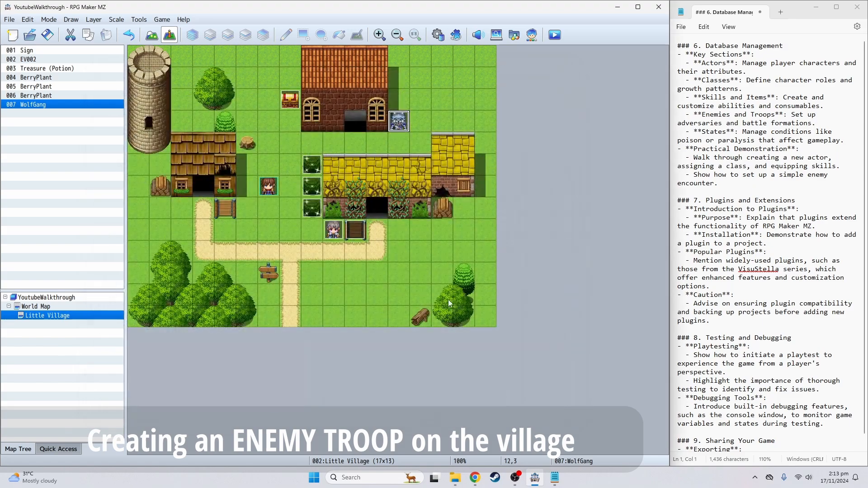
# - Save the game changes and playtest the village map through the Angry Wolfman dialogue into the battle
pyautogui.click(555, 34)
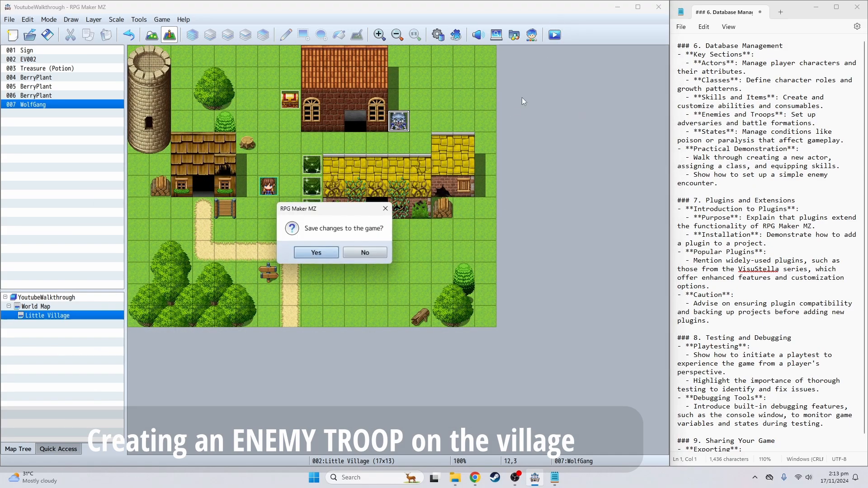
pyautogui.click(328, 251)
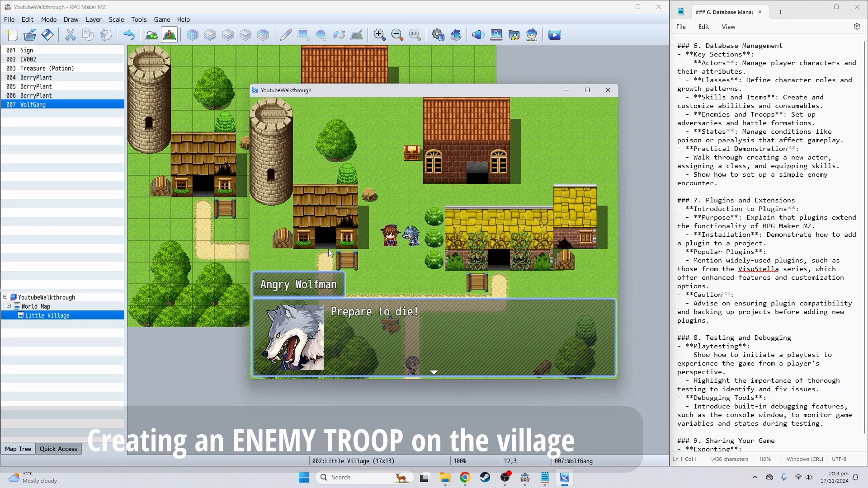
pyautogui.press('Return')
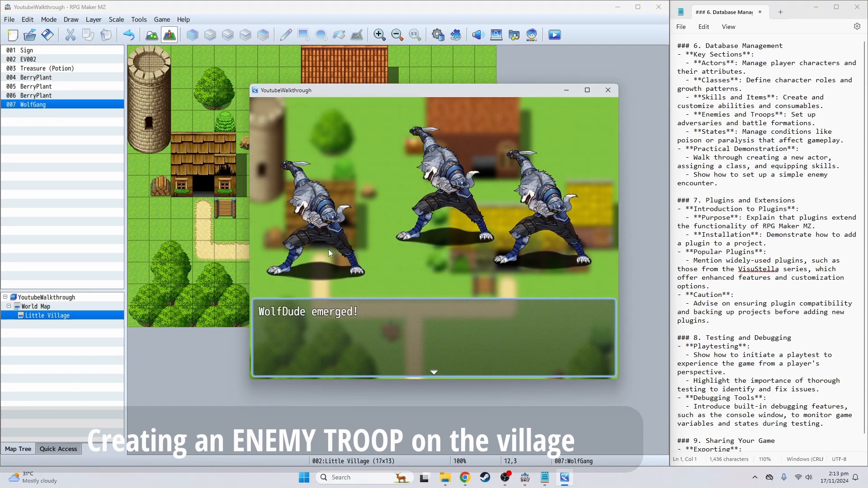
pyautogui.press('Return')
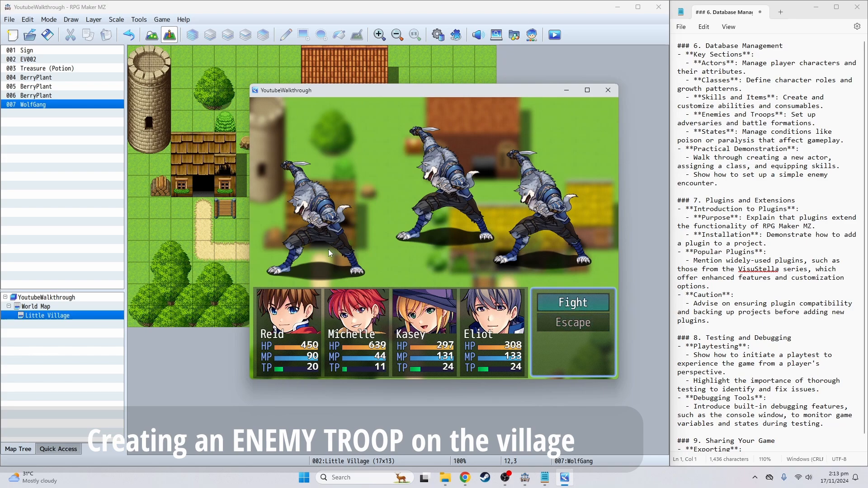
# - Fight the wolf troop in the playtest, ordering the party members to attack the WolfDude enemies each round
pyautogui.press('Return')
pyautogui.press('Return')
pyautogui.press('Return')
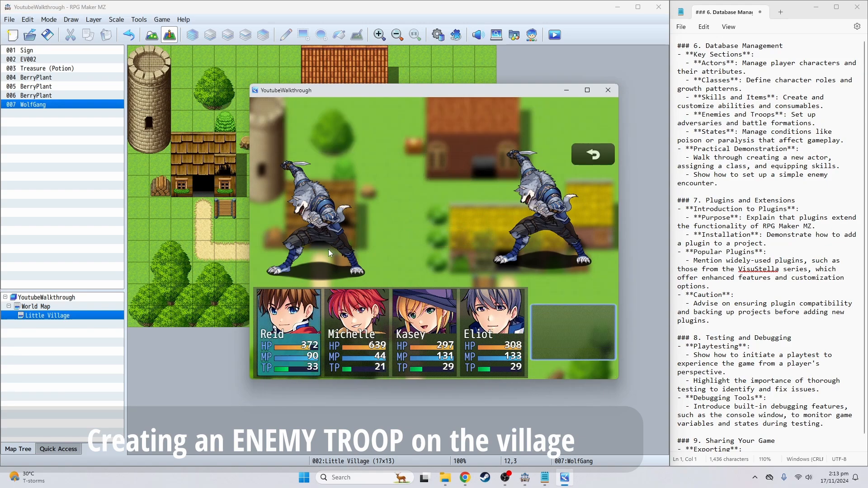
pyautogui.press('Escape')
pyautogui.press('Up')
pyautogui.press('Return')
pyautogui.press('Return')
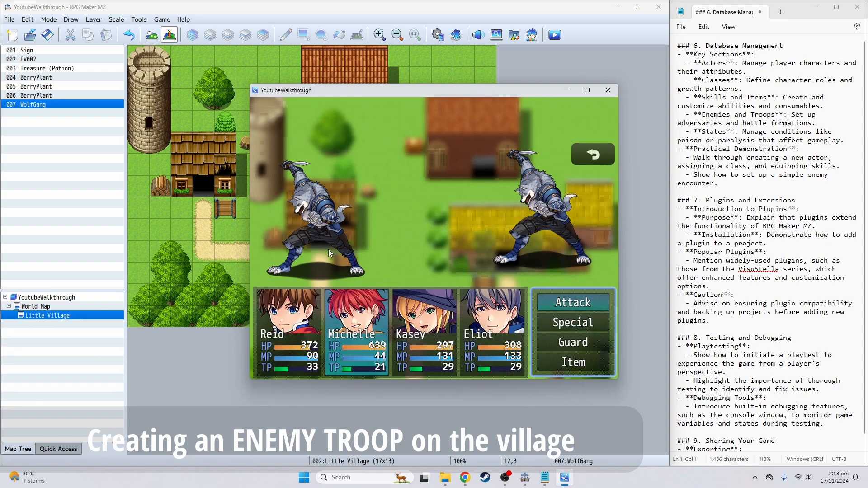
pyautogui.press('Down')
pyautogui.press('Return')
pyautogui.press('Escape')
pyautogui.press('Up')
pyautogui.press('Return')
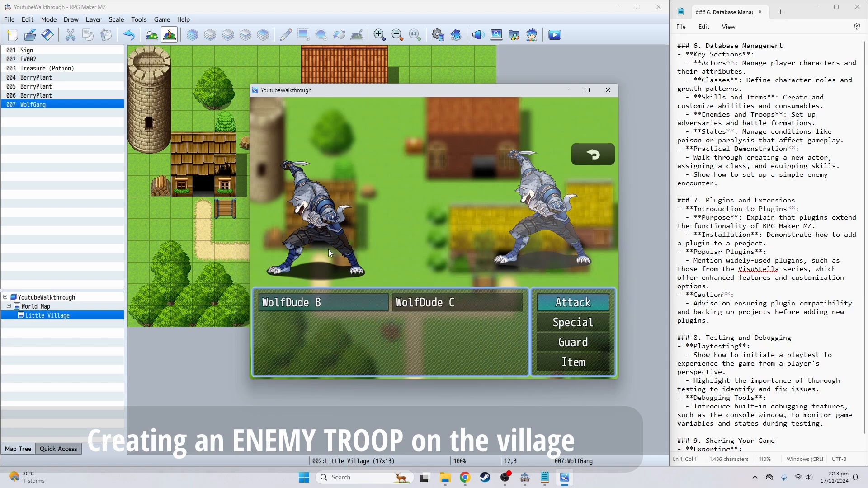
pyautogui.press('Return')
pyautogui.press('Down')
pyautogui.press('Return')
pyautogui.press('Escape')
pyautogui.press('Up')
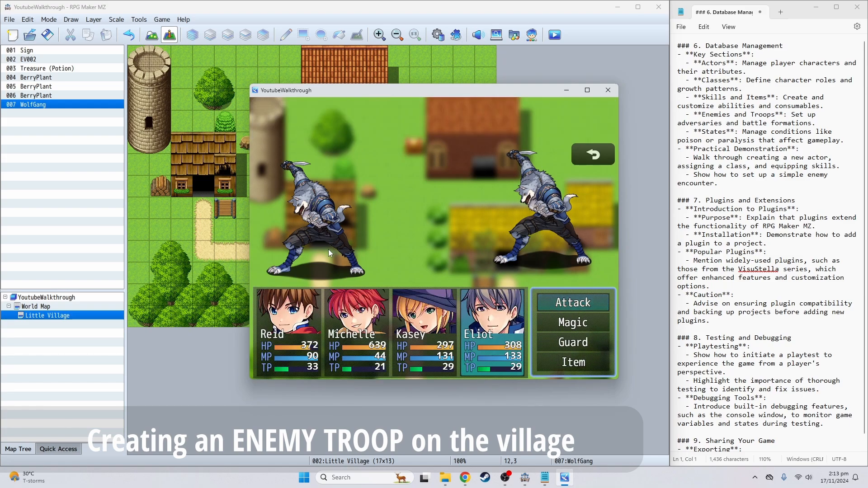
pyautogui.press('Return')
pyautogui.press('Return')
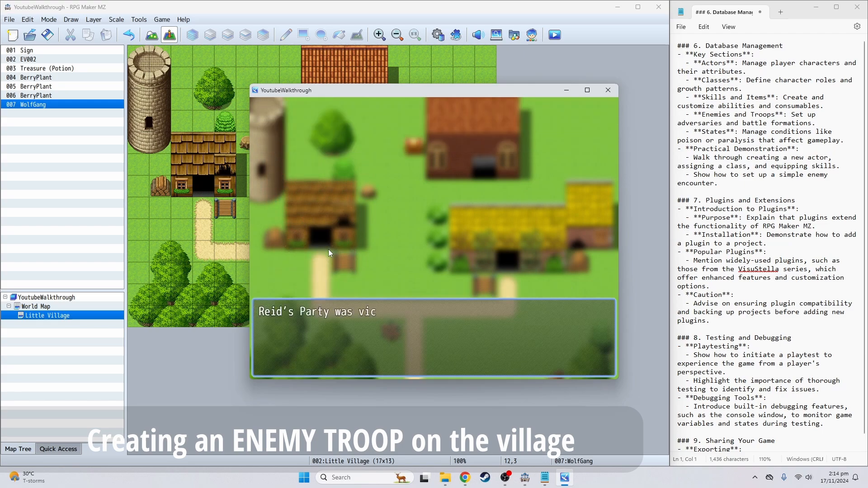
# - Advance through the victory and level-up messages back to the village map, and close the playtest
pyautogui.press('Return')
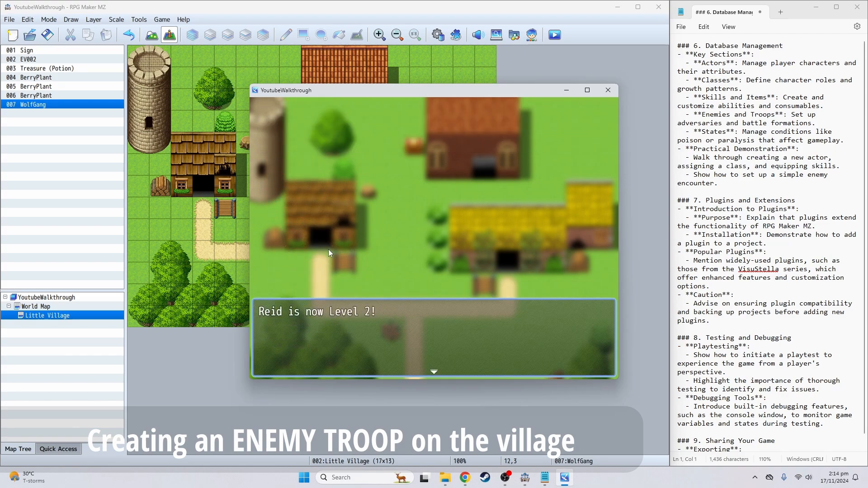
pyautogui.press('Return')
pyautogui.press('Return')
pyautogui.press('Return')
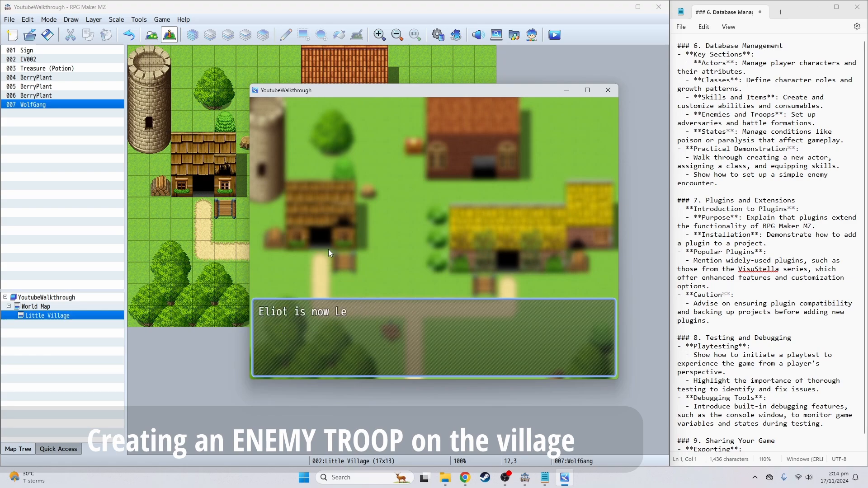
pyautogui.press('Return')
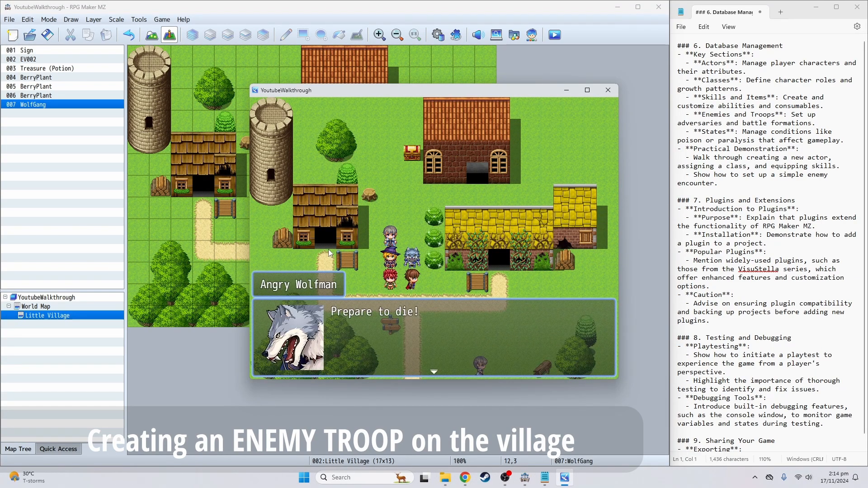
pyautogui.click(609, 90)
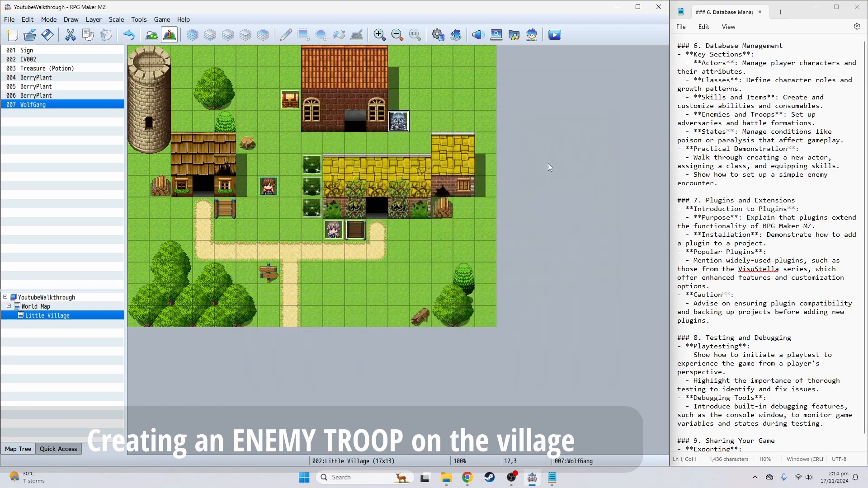
# - Add a Control Self Switch command setting A to ON after the WolfGang event's battle command
pyautogui.doubleClick(399, 121)
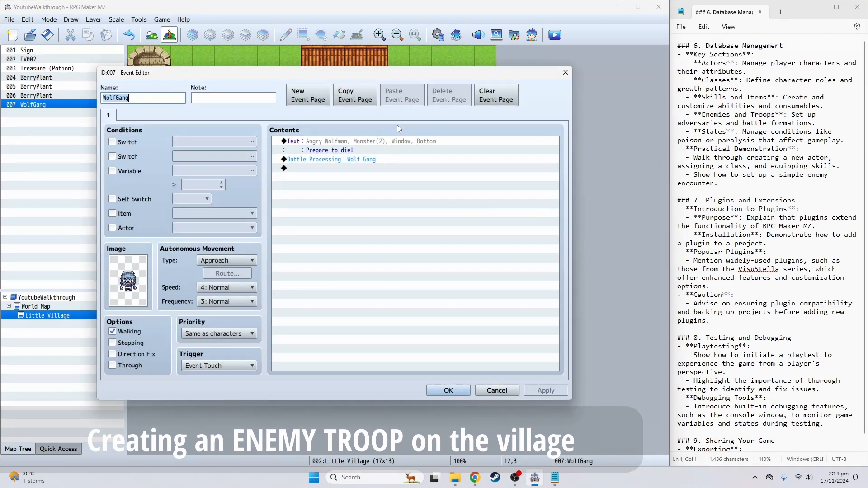
pyautogui.click(319, 168)
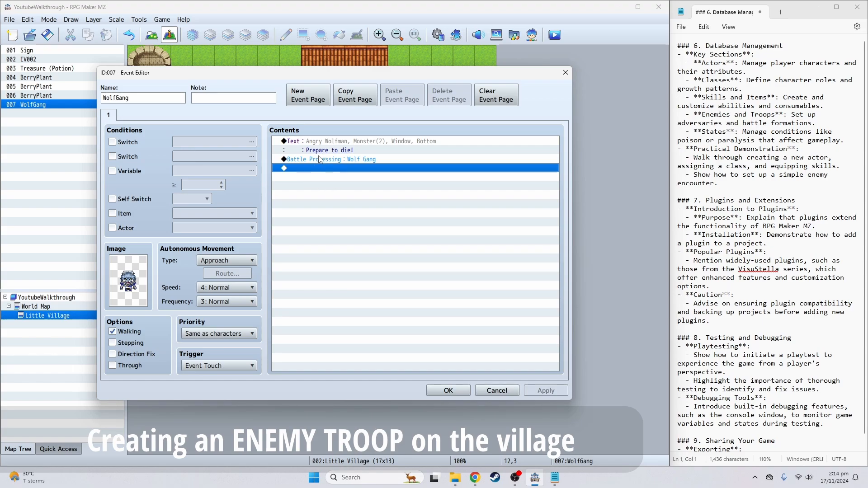
pyautogui.rightClick(311, 168)
pyautogui.click(281, 162)
pyautogui.doubleClick(283, 167)
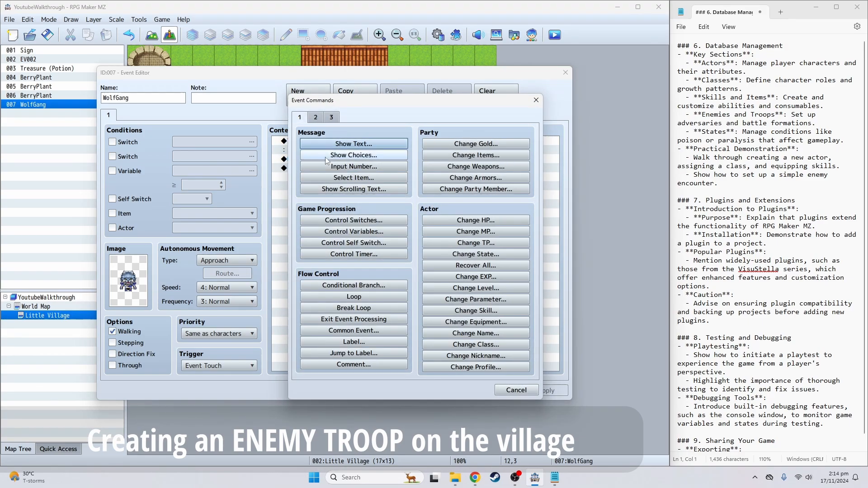
pyautogui.click(353, 243)
pyautogui.click(390, 290)
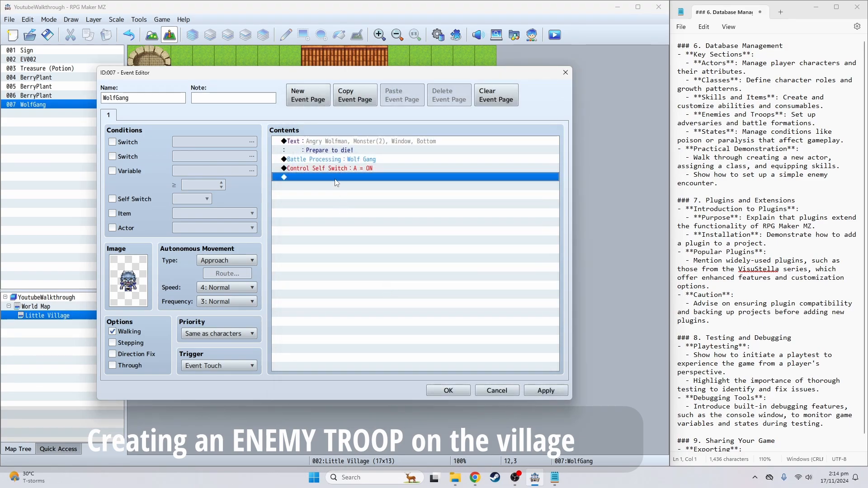
# - Add a blank second page to the WolfGang event, compare it with page 1, and save the event
pyautogui.click(316, 97)
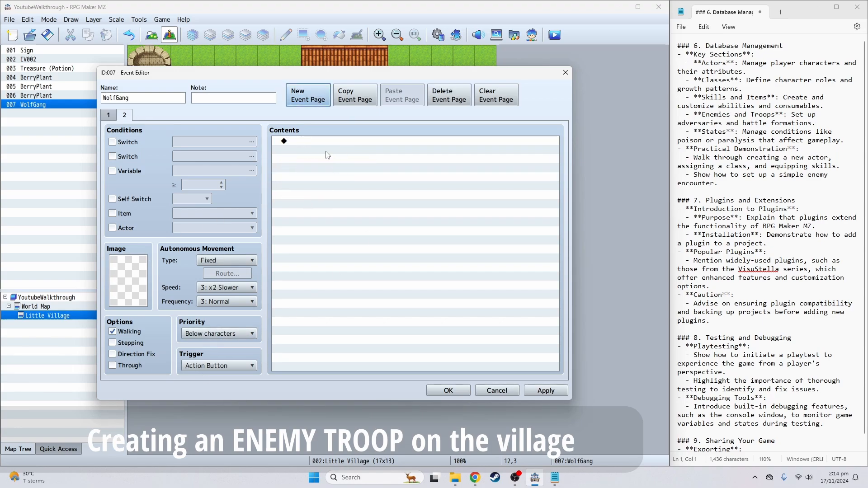
pyautogui.click(108, 115)
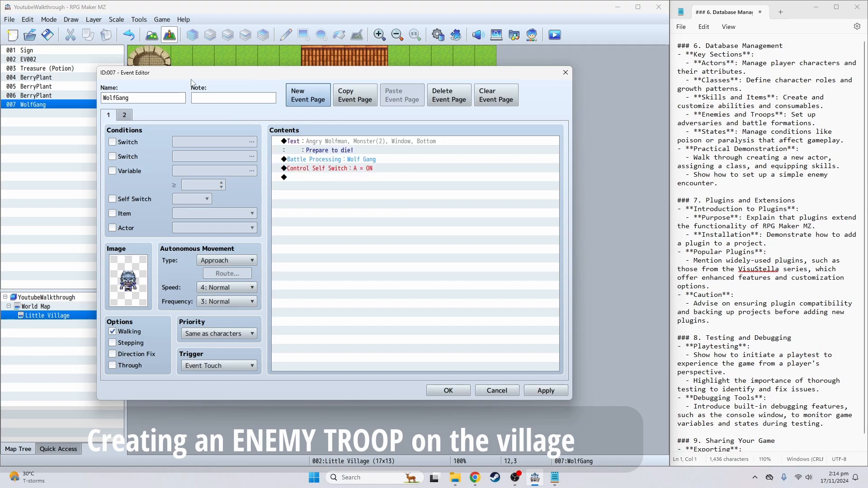
pyautogui.click(128, 116)
pyautogui.click(115, 119)
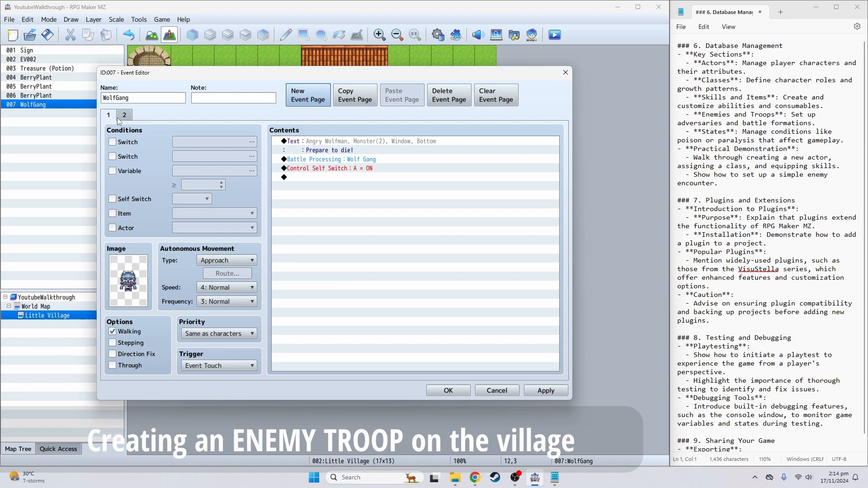
pyautogui.click(460, 389)
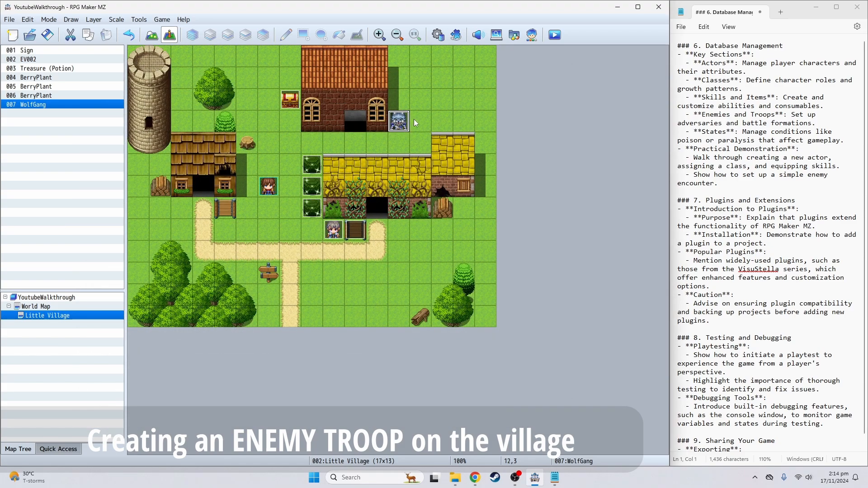
# - Save the game changes for a playtest, and set the WolfDude enemy's Max HP to 1 in the database
pyautogui.click(554, 35)
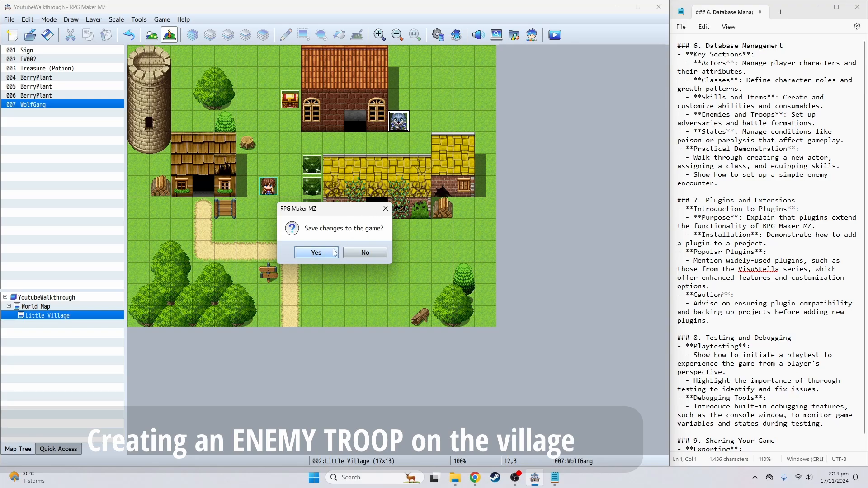
pyautogui.click(316, 252)
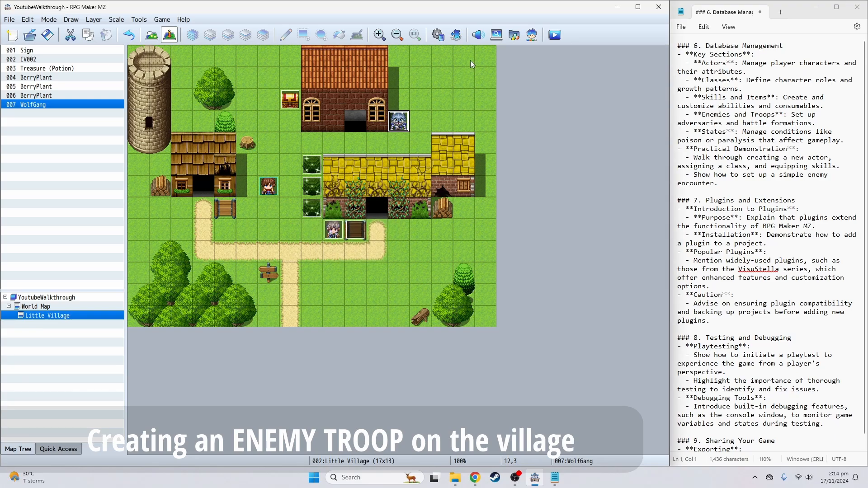
pyautogui.click(438, 34)
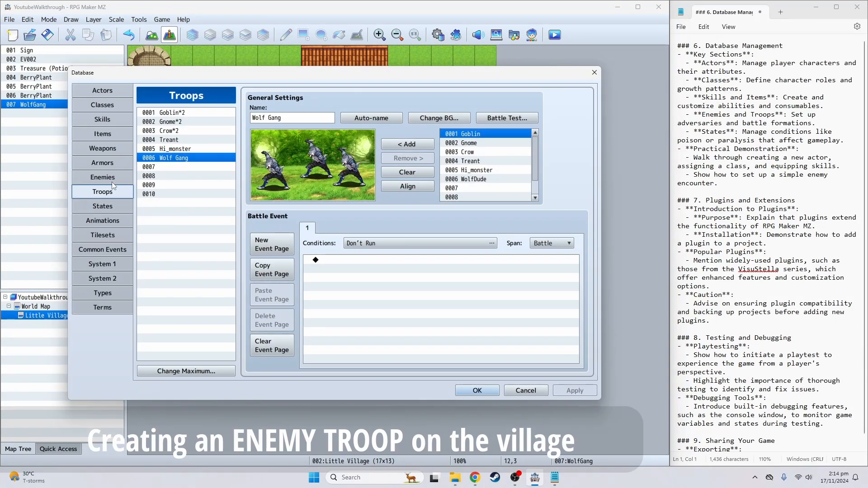
pyautogui.click(111, 179)
pyautogui.click(348, 118)
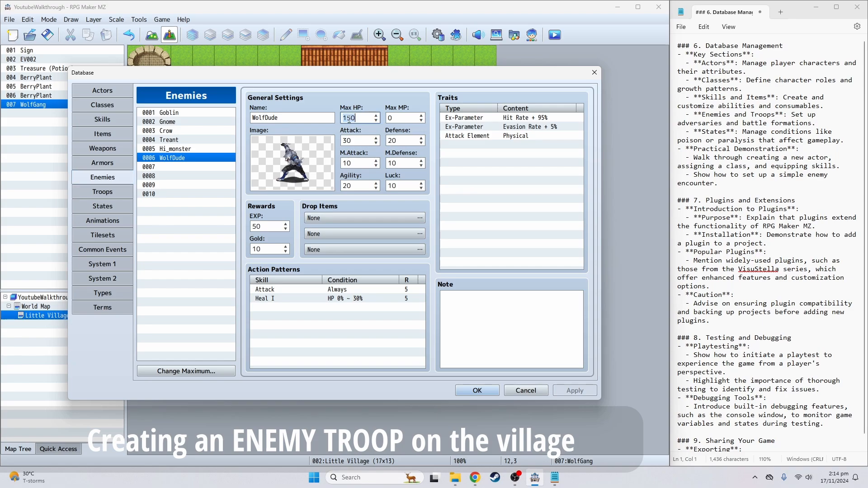
pyautogui.write('1')
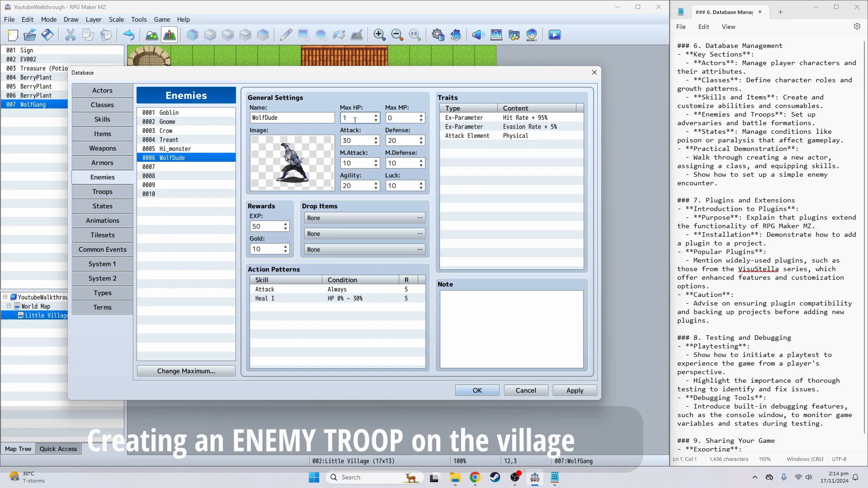
pyautogui.click(488, 391)
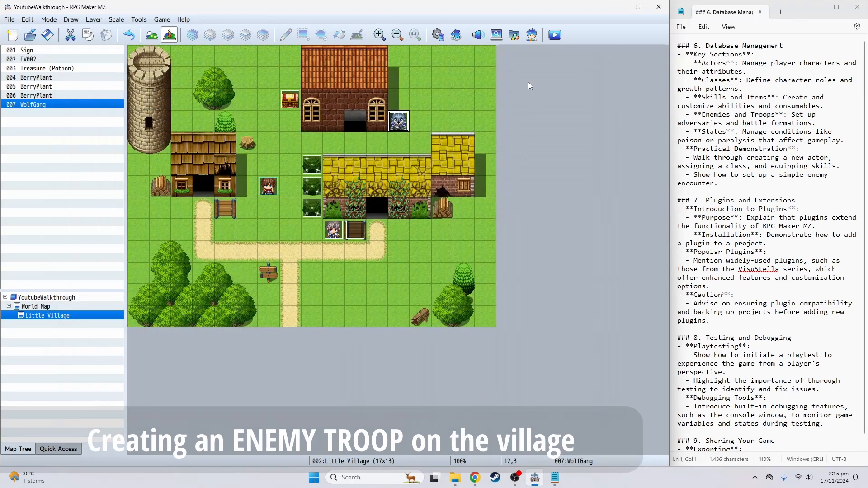
# - Save the changes and playtest the village map, walking the party down a little to check the wolf event, and close the playtest
pyautogui.click(554, 39)
pyautogui.click(308, 274)
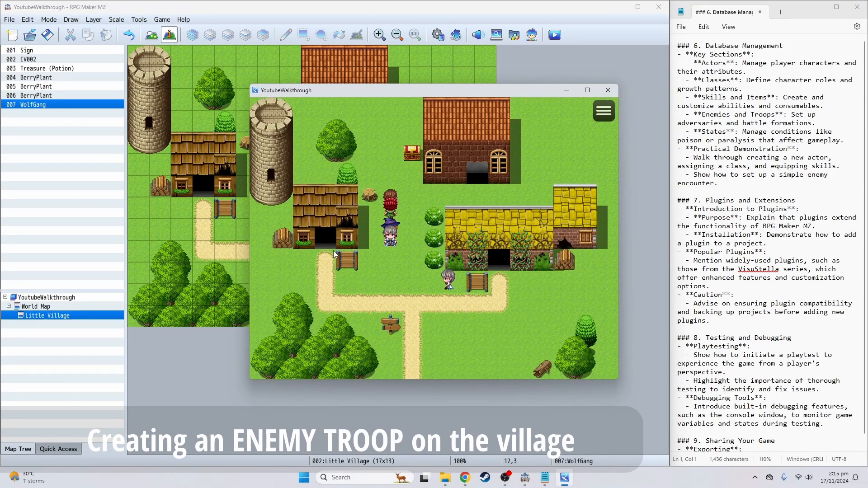
pyautogui.press('Down')
pyautogui.press('Down')
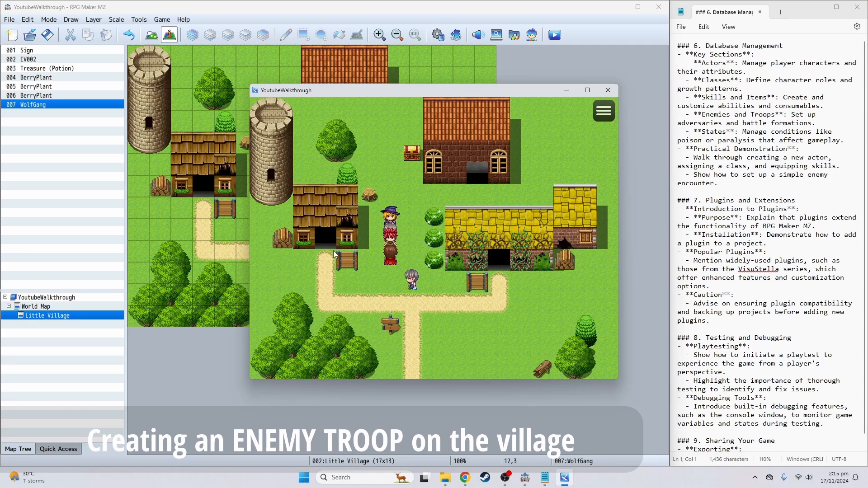
pyautogui.click(607, 91)
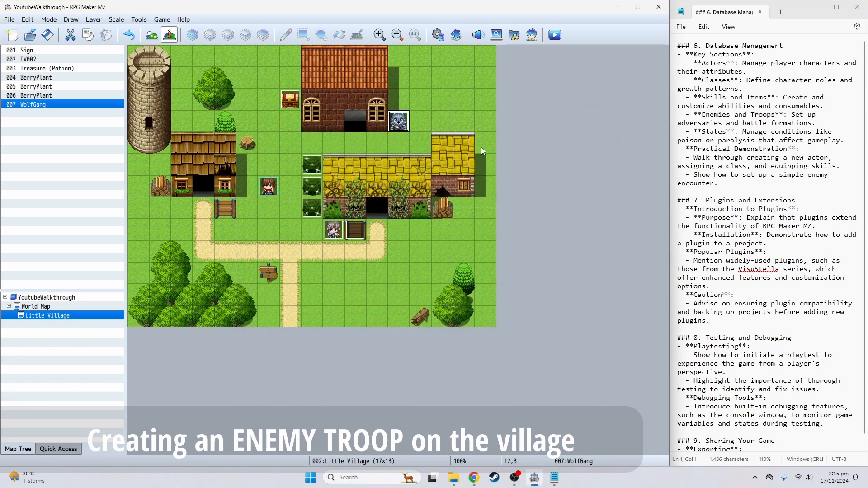
# - Add the Self Switch A condition to page 2 of the WolfGang event and save the event
pyautogui.doubleClick(400, 121)
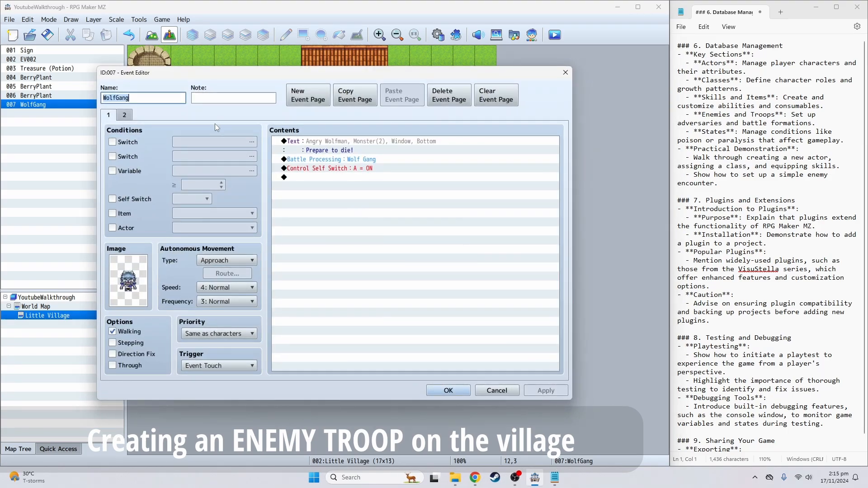
pyautogui.click(124, 115)
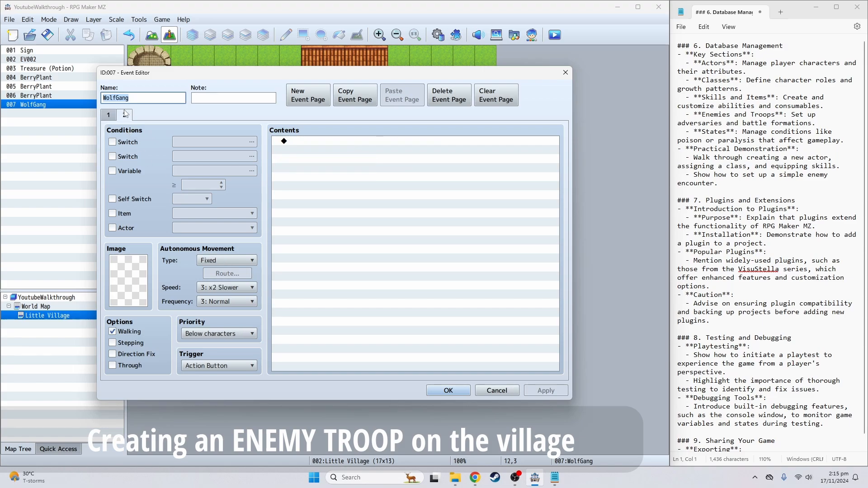
pyautogui.click(114, 199)
pyautogui.click(109, 115)
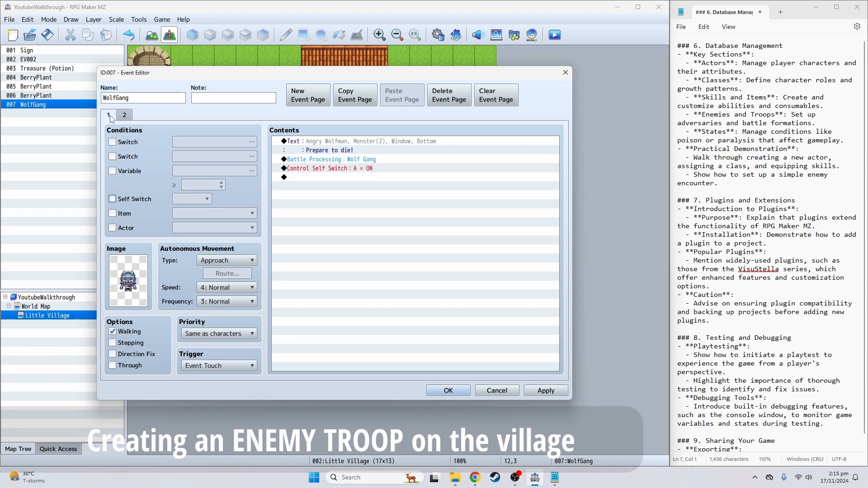
pyautogui.click(124, 115)
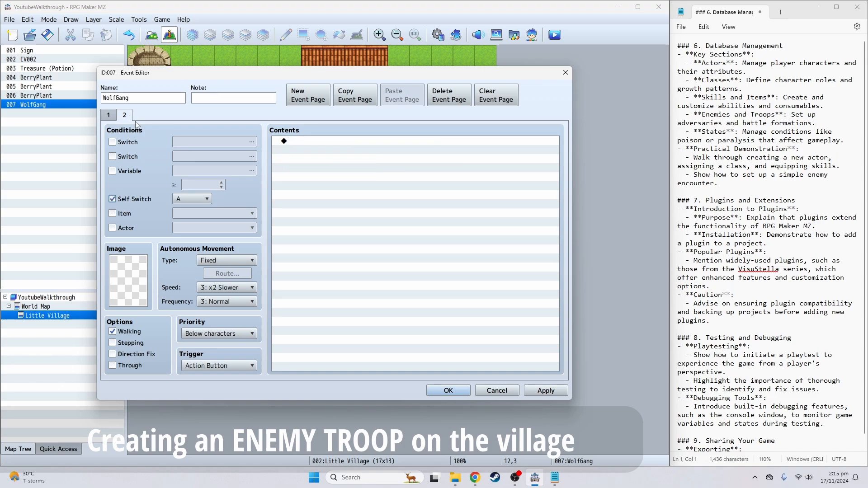
pyautogui.click(545, 389)
pyautogui.click(446, 391)
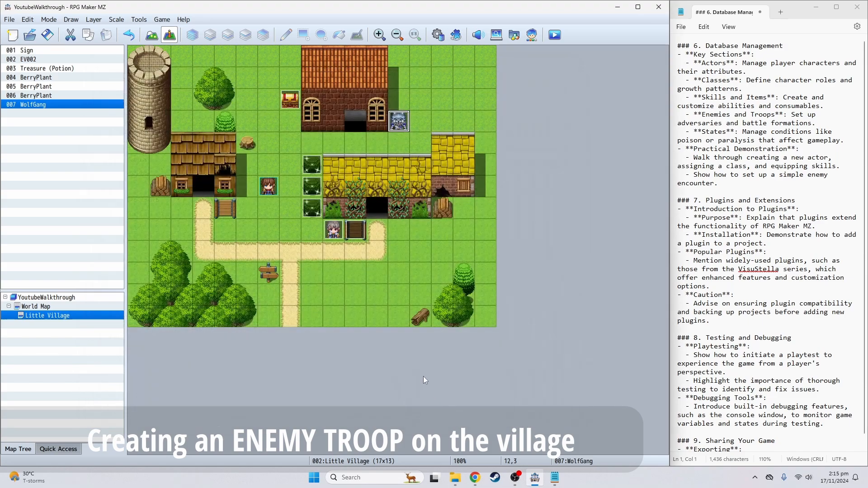
# - Save the changes, start a playtest, and lead the party to the wolf enemy to begin the battle
pyautogui.click(555, 35)
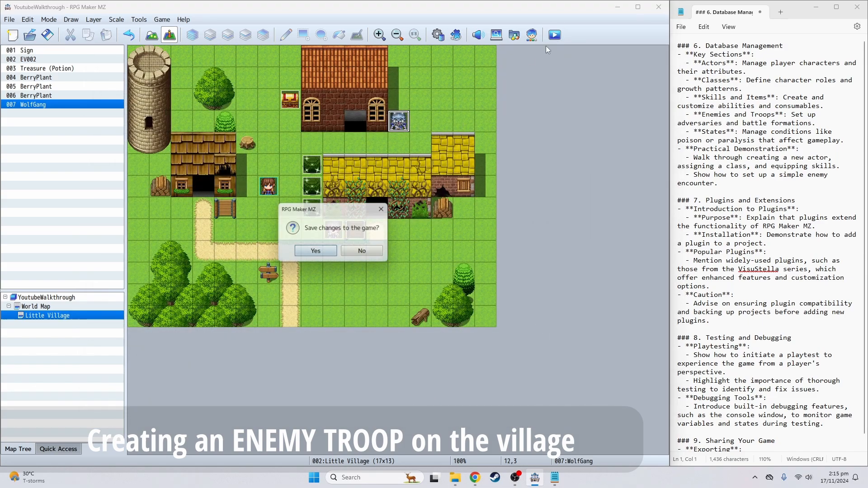
pyautogui.click(307, 257)
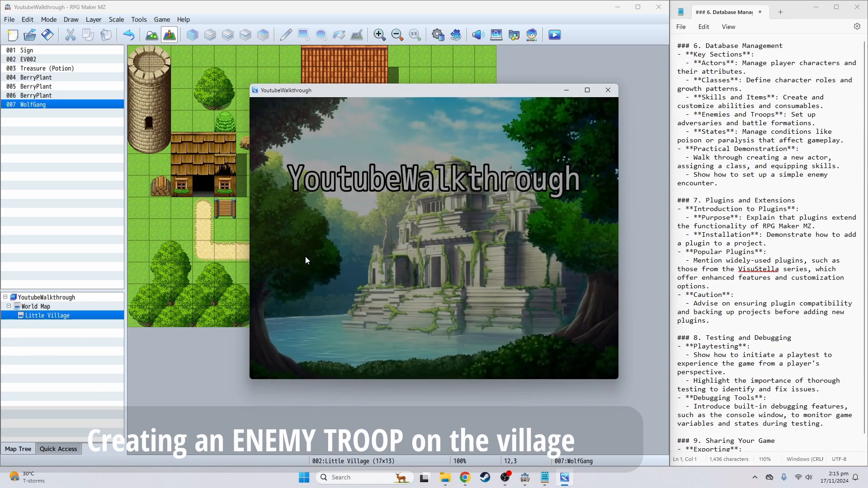
pyautogui.press('Up')
pyautogui.press('Return')
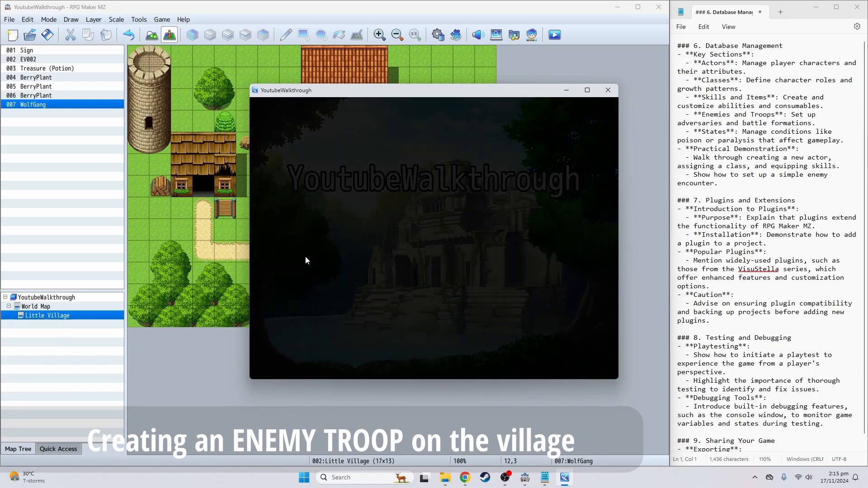
pyautogui.press('Right')
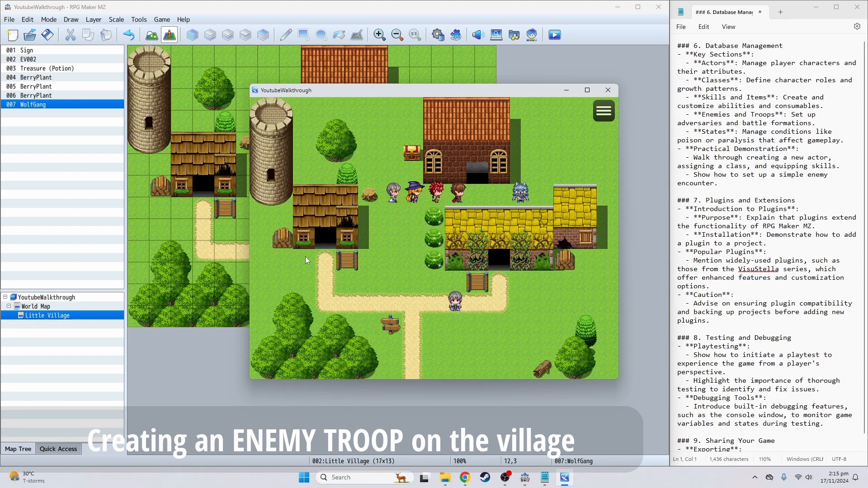
pyautogui.press('Return')
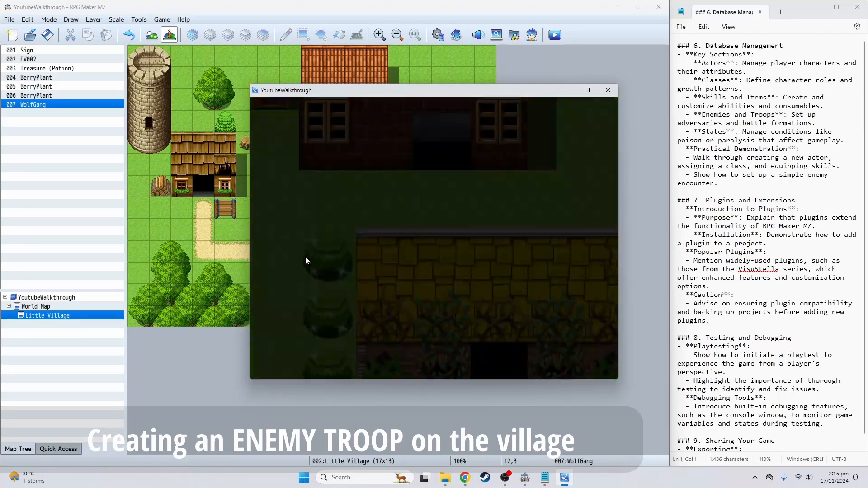
pyautogui.press('Return')
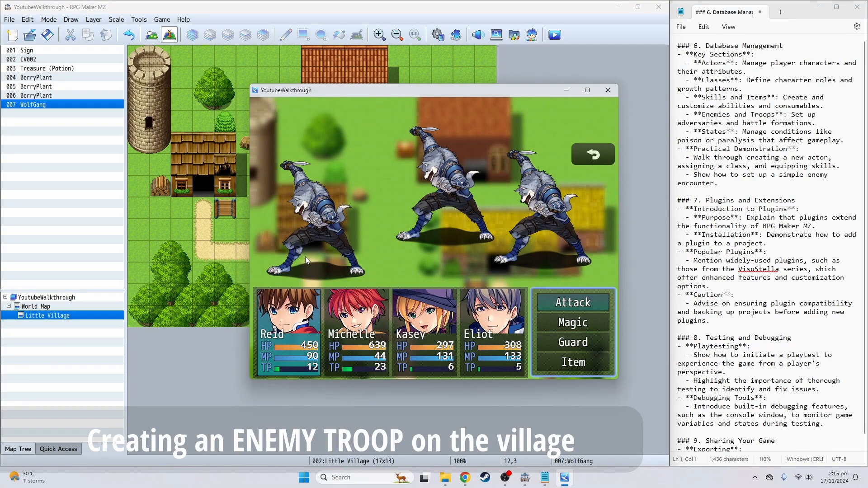
# - Fight the WolfDude enemies, ordering normal attacks and casting a Fire-type spell on WolfDude A
pyautogui.press('Down')
pyautogui.press('Return')
pyautogui.press('Escape')
pyautogui.press('Up')
pyautogui.press('Return')
pyautogui.press('Return')
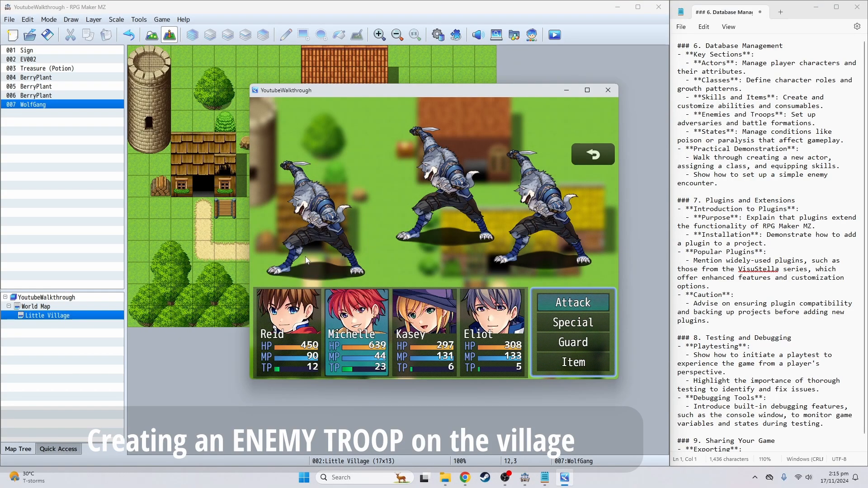
pyautogui.press('Return')
pyautogui.press('Return')
pyautogui.press('Down')
pyautogui.press('Return')
pyautogui.press('Return')
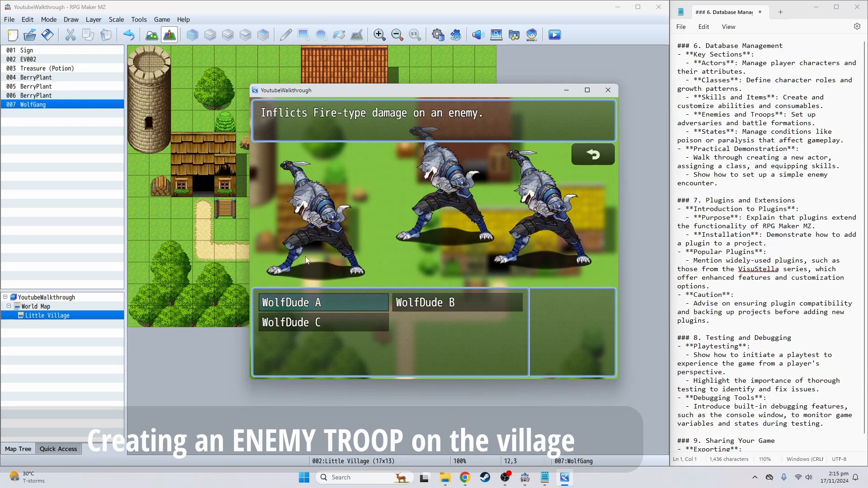
pyautogui.press('Return')
pyautogui.press('Return')
pyautogui.press('Return')
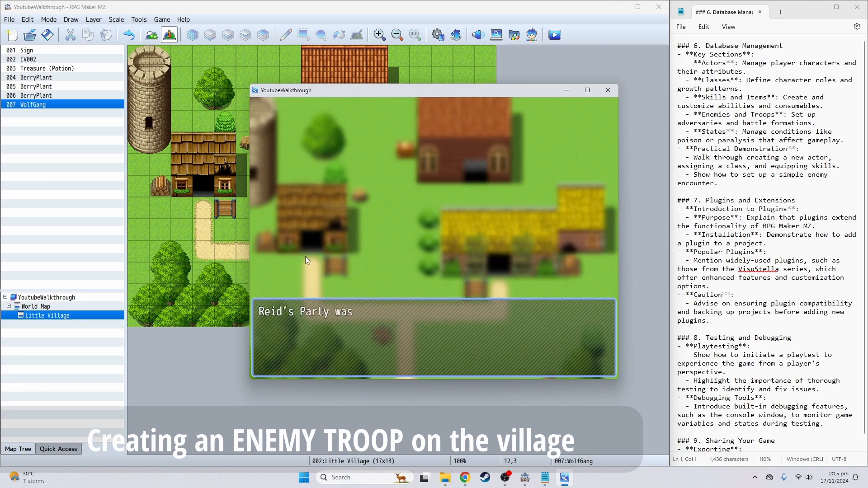
# - Advance through the victory and level-up messages, and walk the party around the village to check the wolf event, ending beside the sign
pyautogui.press('Return')
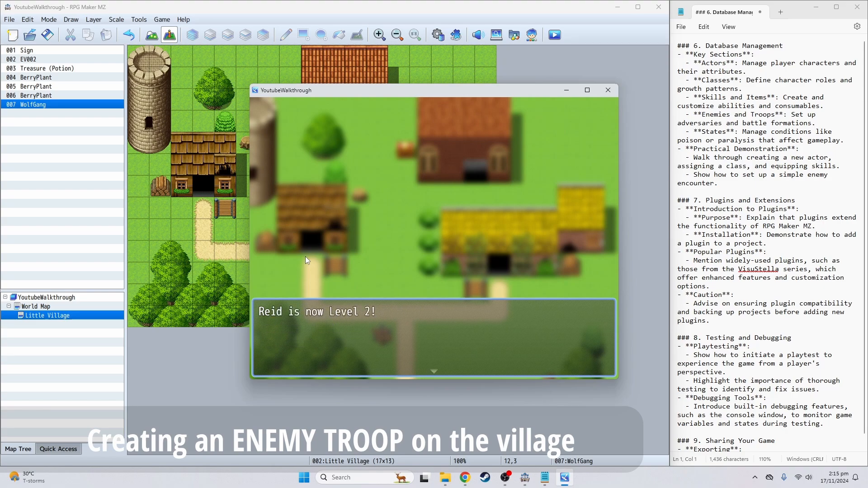
pyautogui.press('Return')
pyautogui.press('Return')
pyautogui.press('Return')
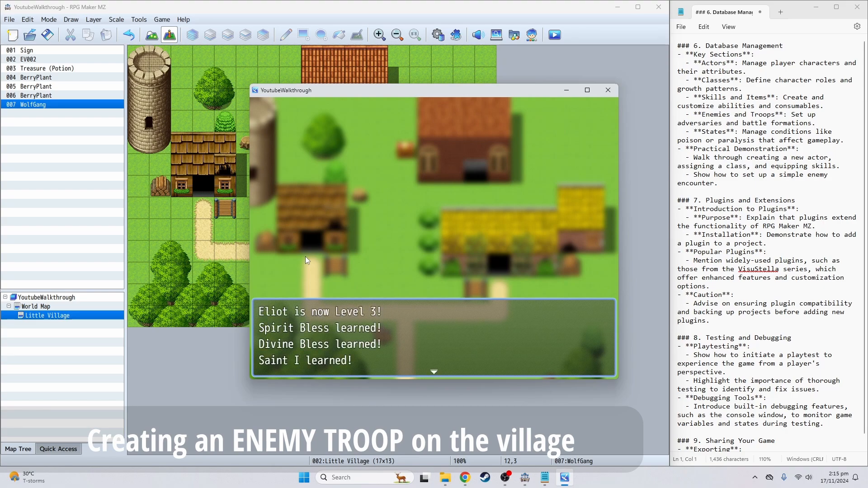
pyautogui.press('Return')
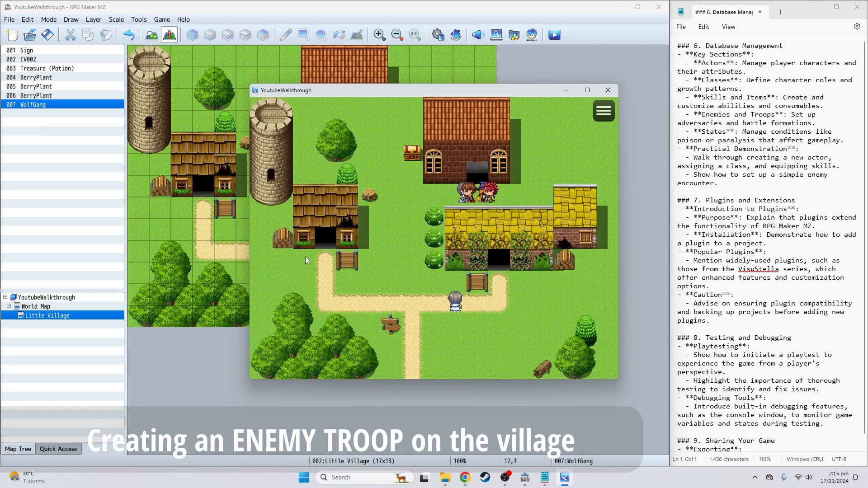
pyautogui.press('Right')
pyautogui.press('Left')
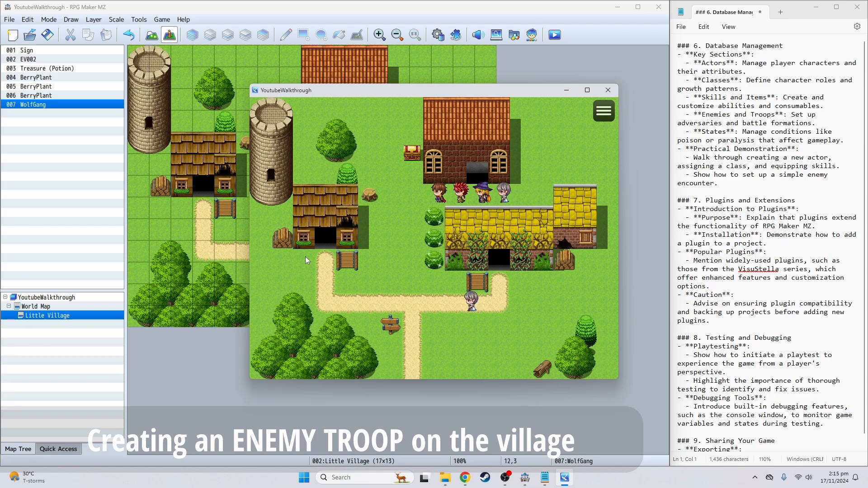
pyautogui.press('Down')
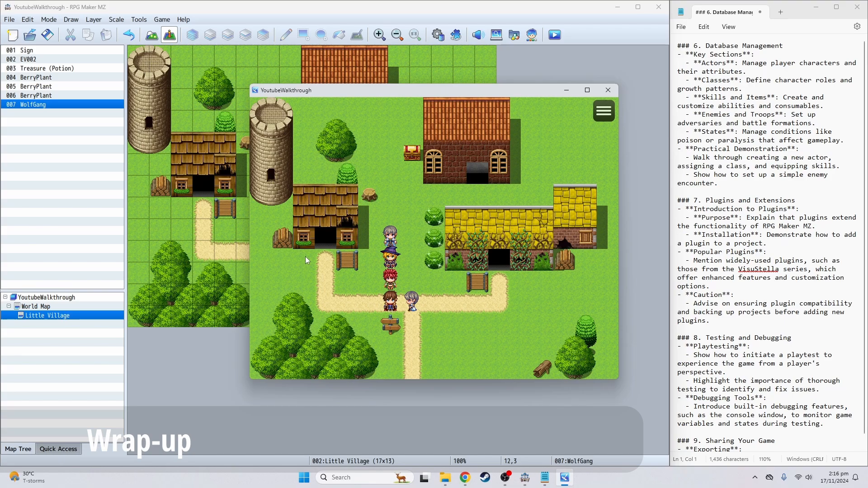
# - Switch to the Notepad outline and delete section 6, Database Management, and section 8, Testing and Debugging
pyautogui.click(801, 157)
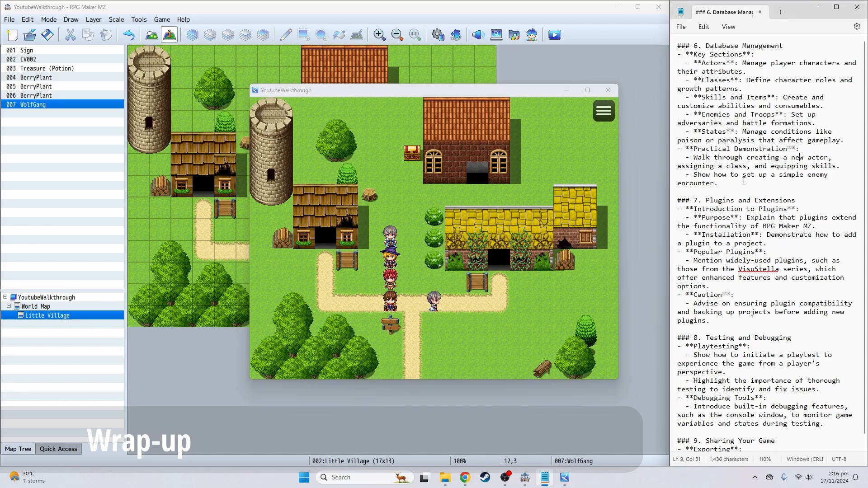
pyautogui.moveTo(743, 180); pyautogui.dragTo(663, 42)
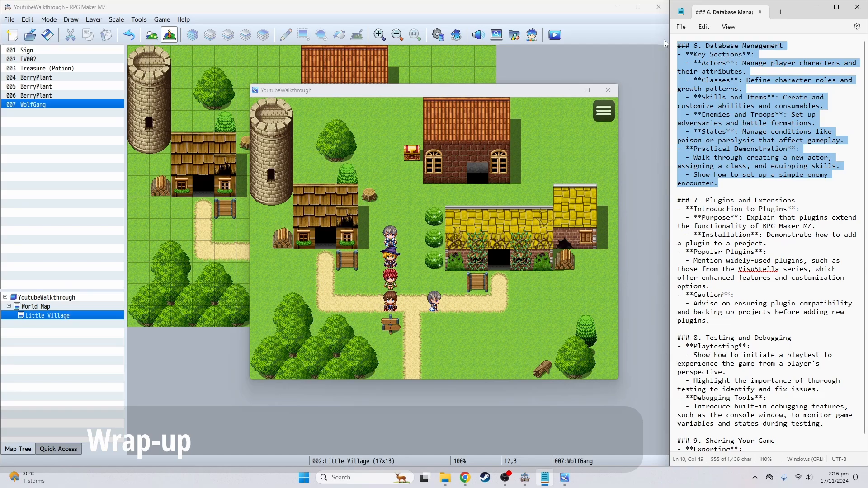
pyautogui.press('Delete')
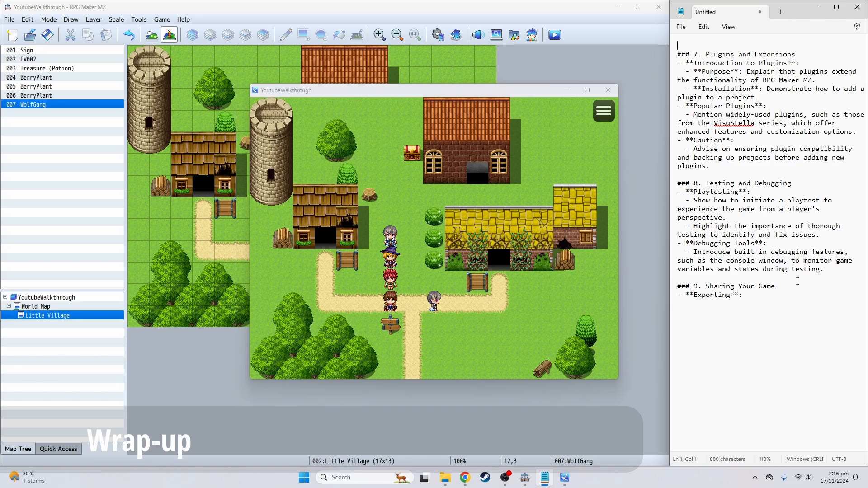
pyautogui.moveTo(821, 269); pyautogui.dragTo(651, 180)
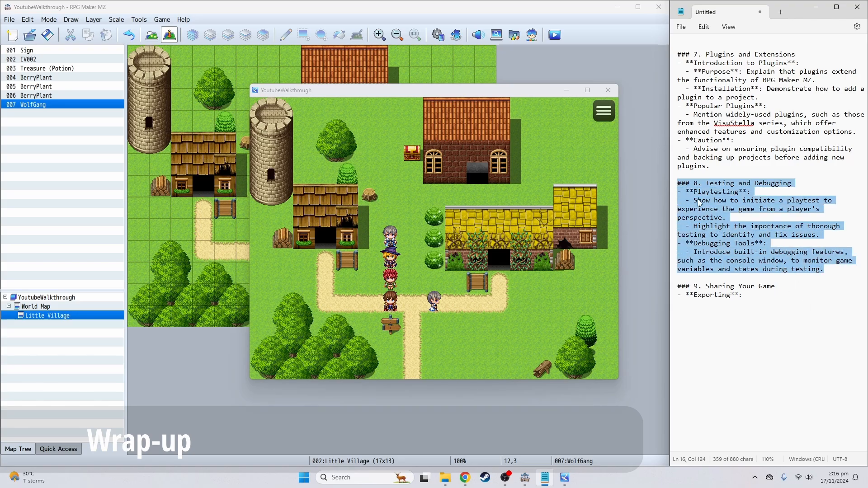
pyautogui.press('Delete')
pyautogui.press('Delete')
pyautogui.press('Delete')
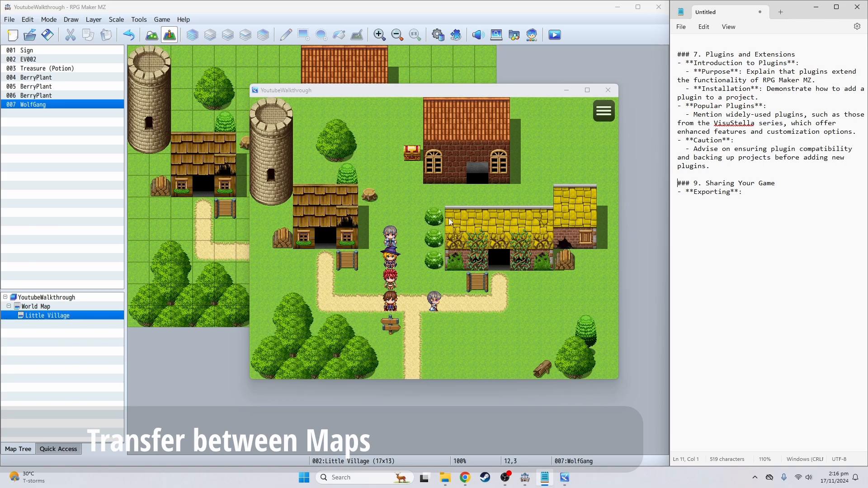
# - Close the playtest and open the World Map in RPG Maker MZ
pyautogui.click(608, 89)
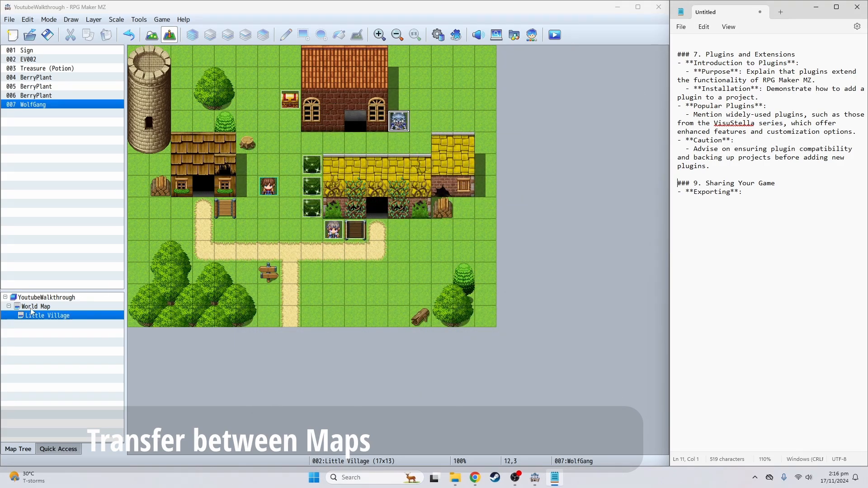
pyautogui.click(36, 307)
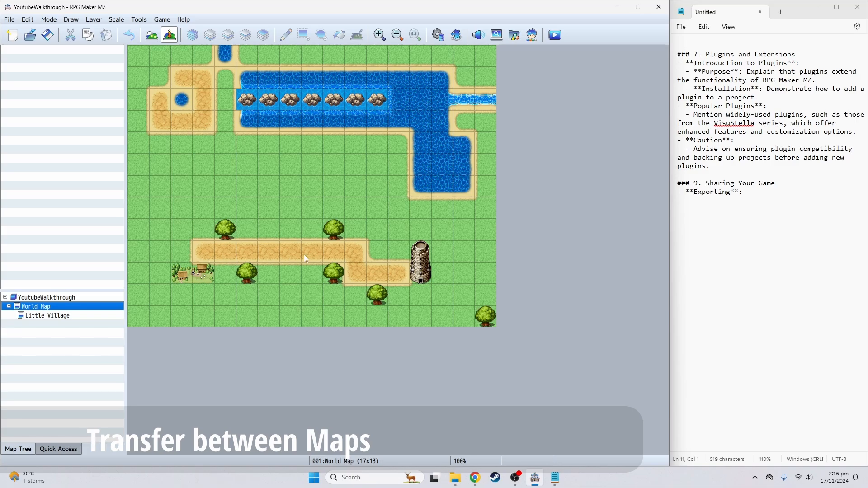
# - Create a quick Transfer event on World Map tile (3,9) leading to Little Village (7,11), with direction Retain
pyautogui.click(203, 259)
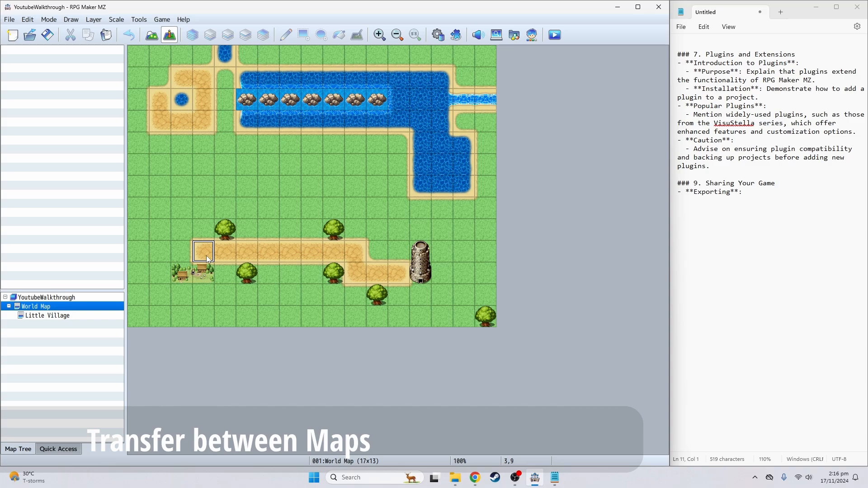
pyautogui.rightClick(208, 259)
pyautogui.moveTo(284, 371)
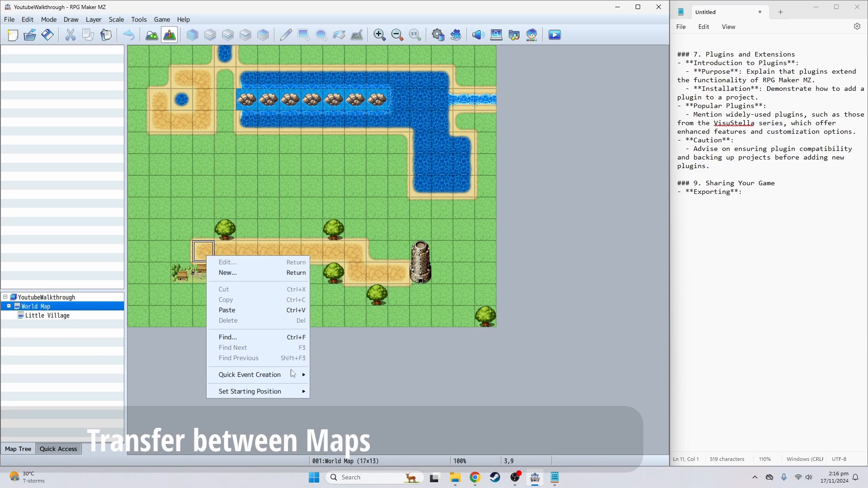
pyautogui.click(325, 375)
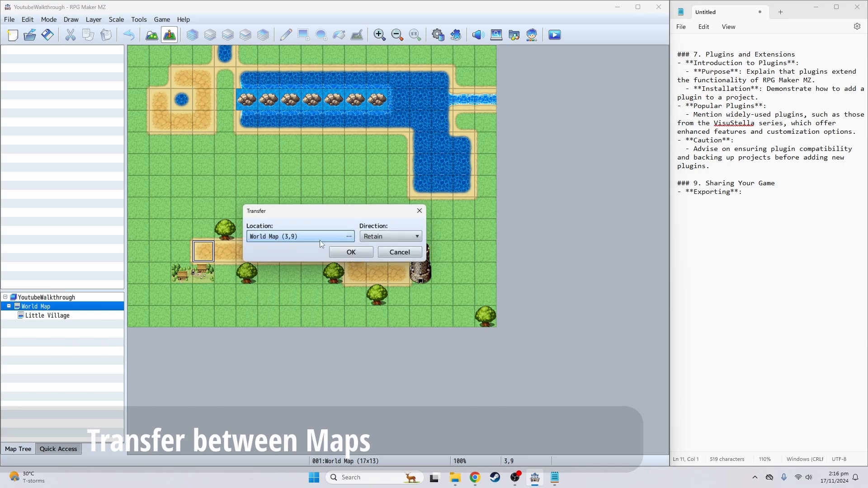
pyautogui.click(321, 240)
pyautogui.click(135, 101)
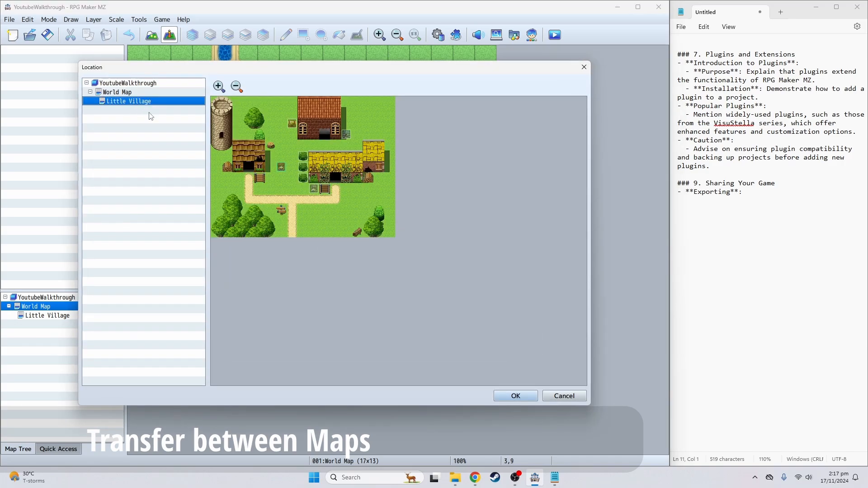
pyautogui.click(291, 225)
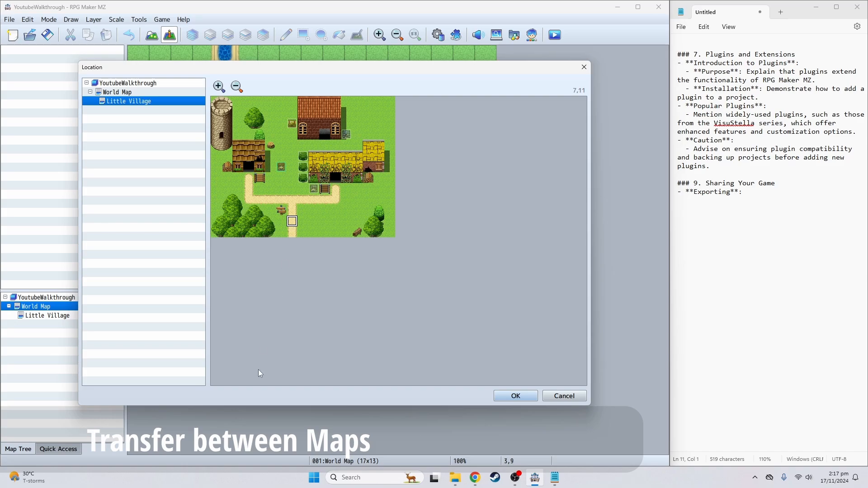
pyautogui.click(531, 398)
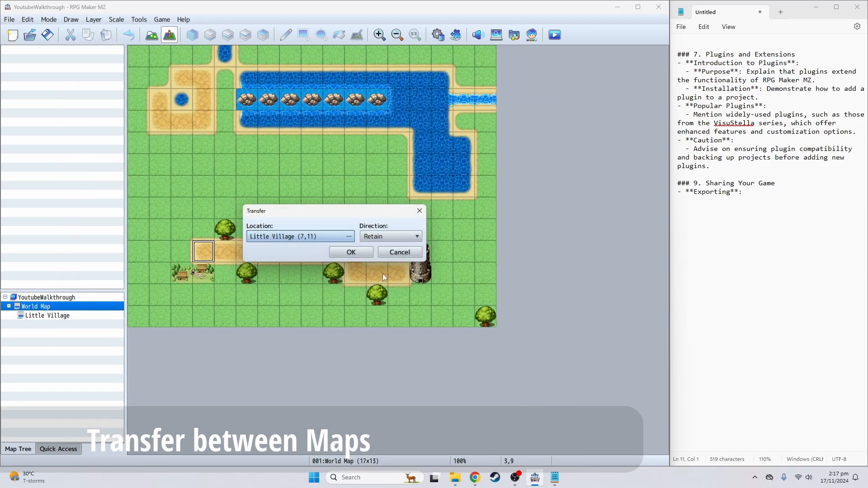
pyautogui.click(363, 254)
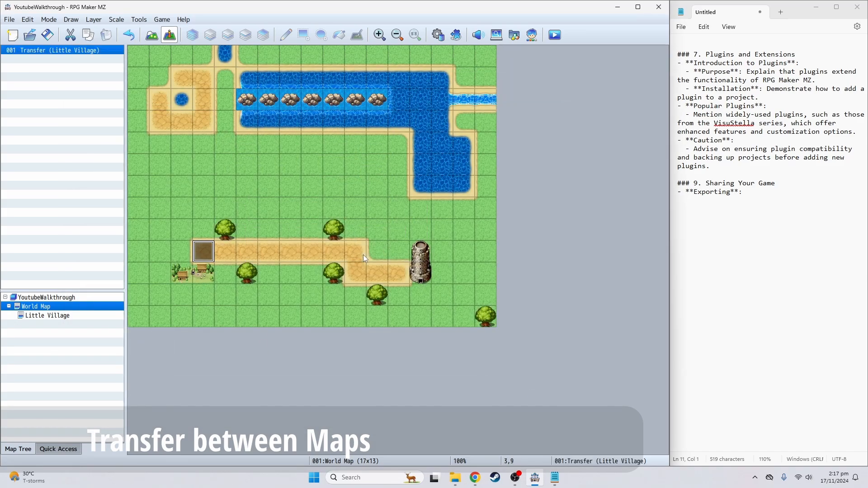
# - Create a quick Transfer event on Little Village tile (7,12) leading to World Map (4,9), with direction Retain
pyautogui.click(50, 316)
pyautogui.click(285, 322)
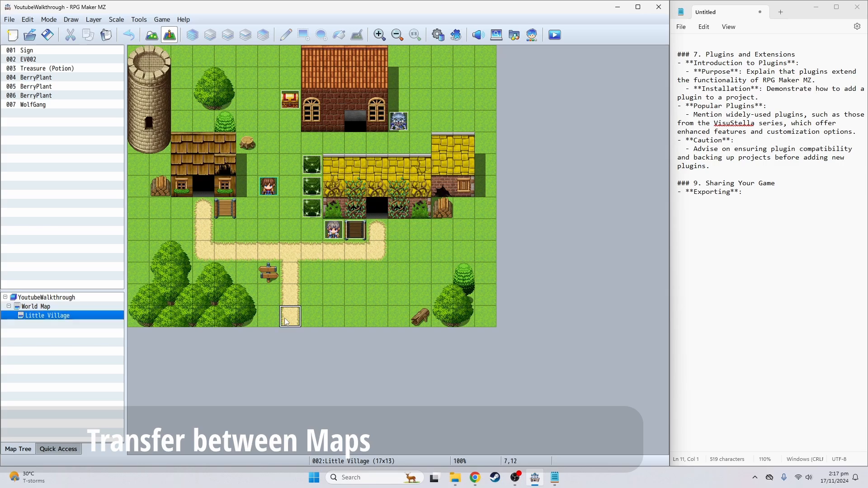
pyautogui.click(36, 307)
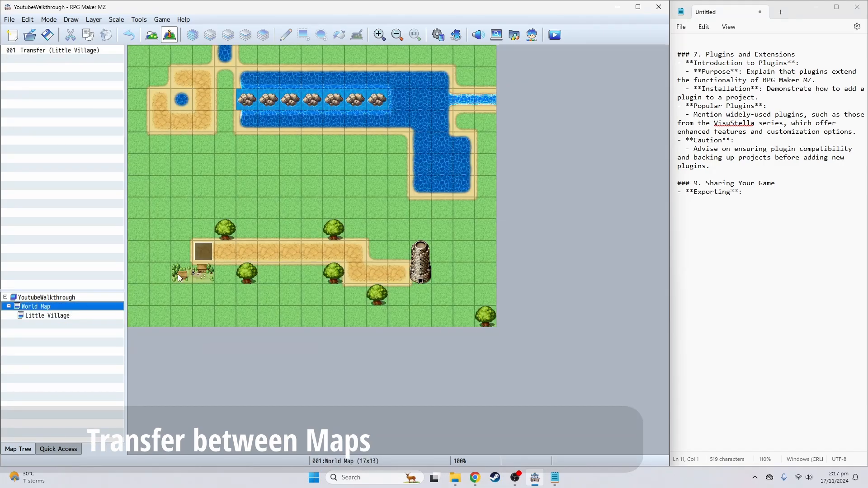
pyautogui.click(219, 256)
pyautogui.click(77, 317)
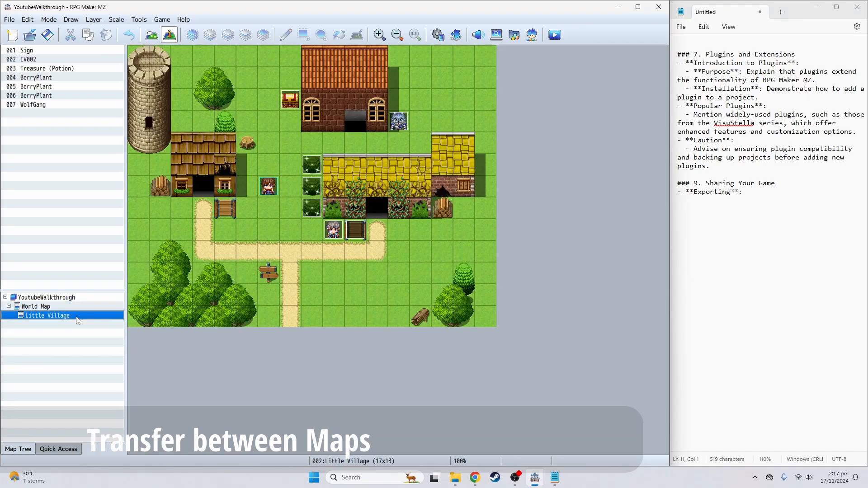
pyautogui.rightClick(290, 317)
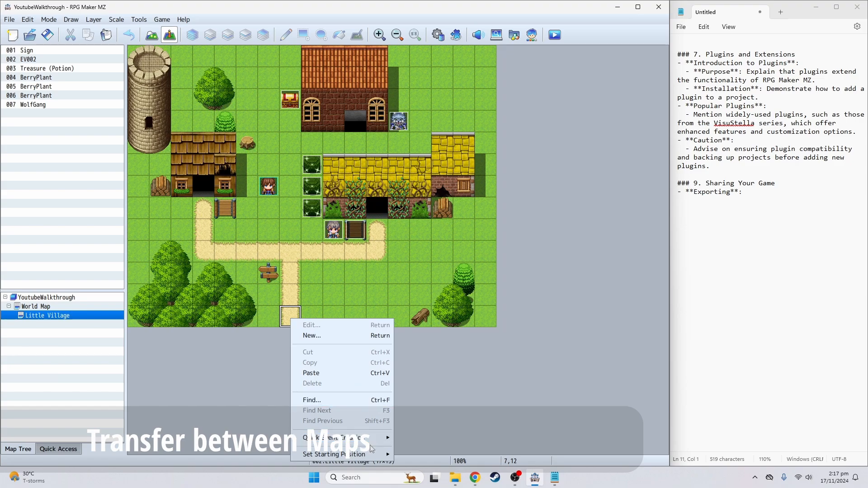
pyautogui.moveTo(380, 437)
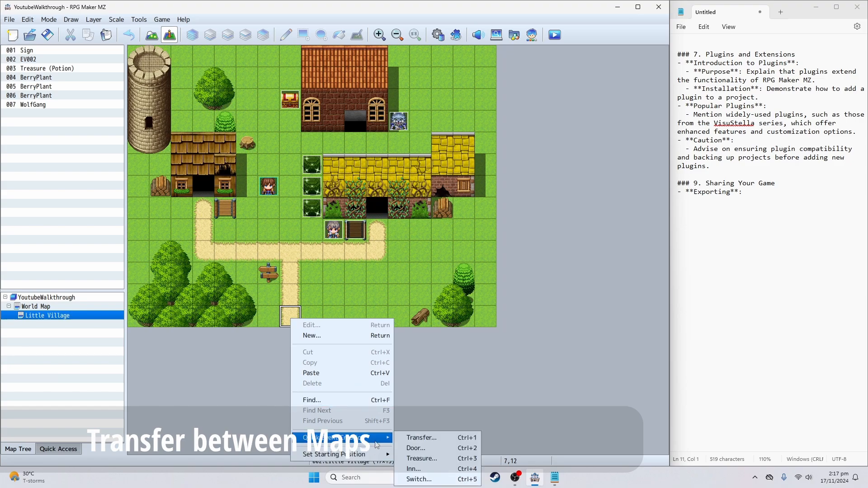
pyautogui.click(416, 437)
pyautogui.click(335, 241)
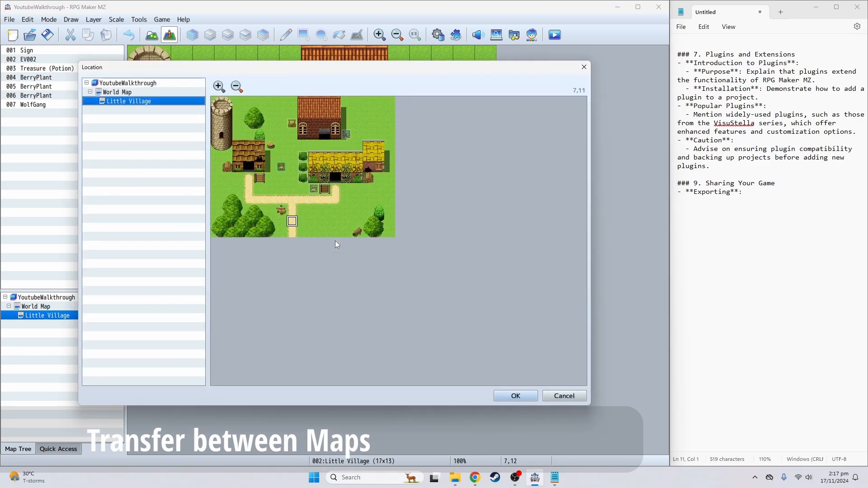
pyautogui.click(118, 92)
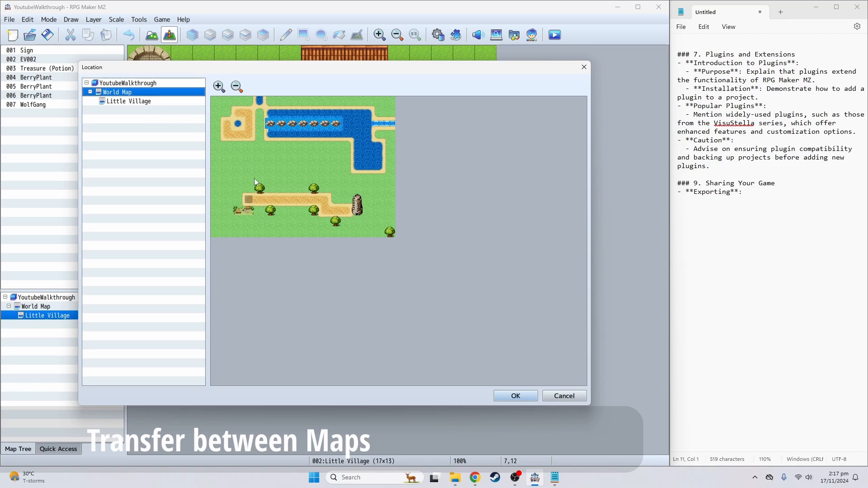
pyautogui.click(261, 200)
pyautogui.click(517, 398)
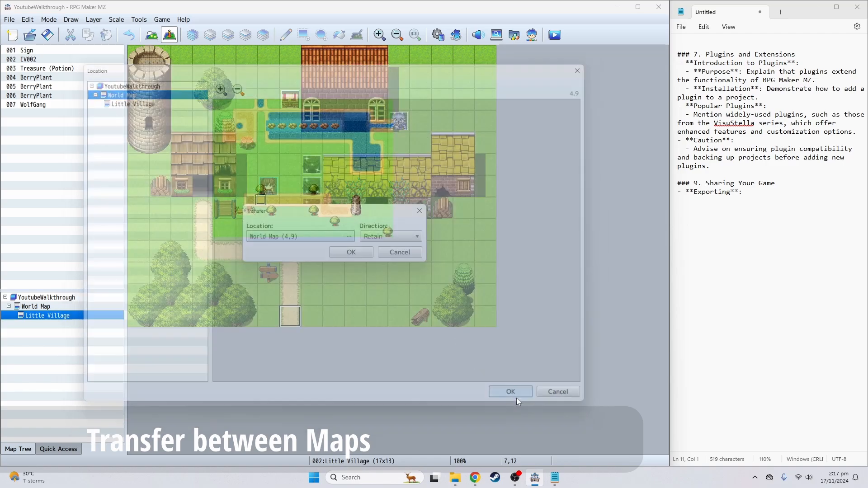
pyautogui.click(342, 252)
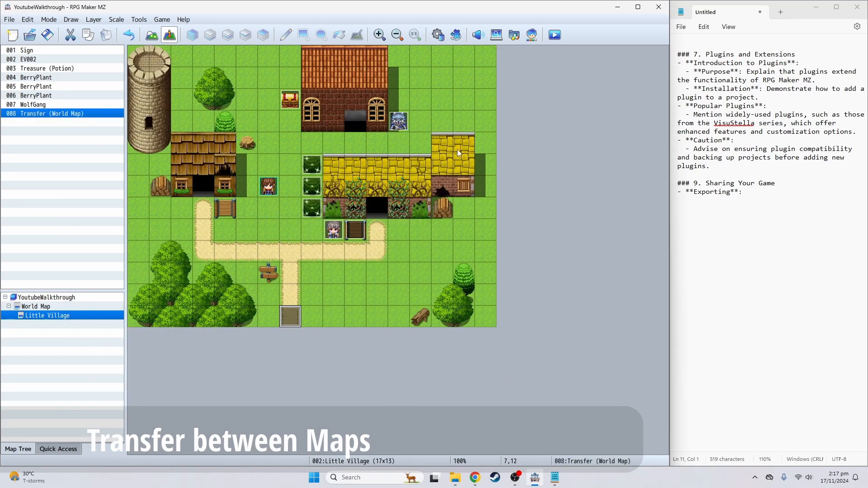
# - Launch a playtest, saving the changes to the game, and start a new game
pyautogui.click(554, 34)
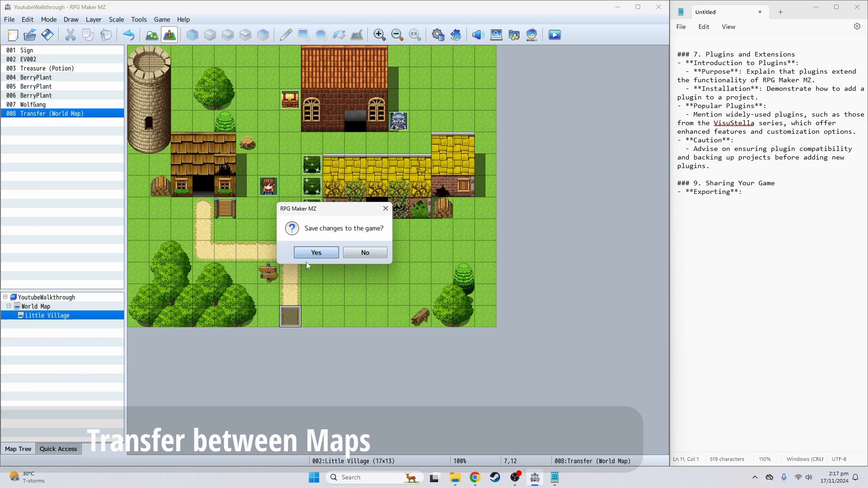
pyautogui.click(312, 255)
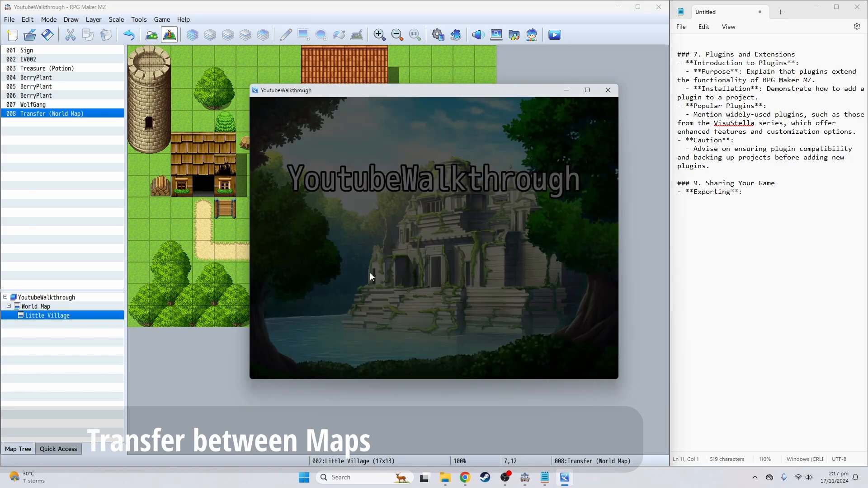
pyautogui.press('Return')
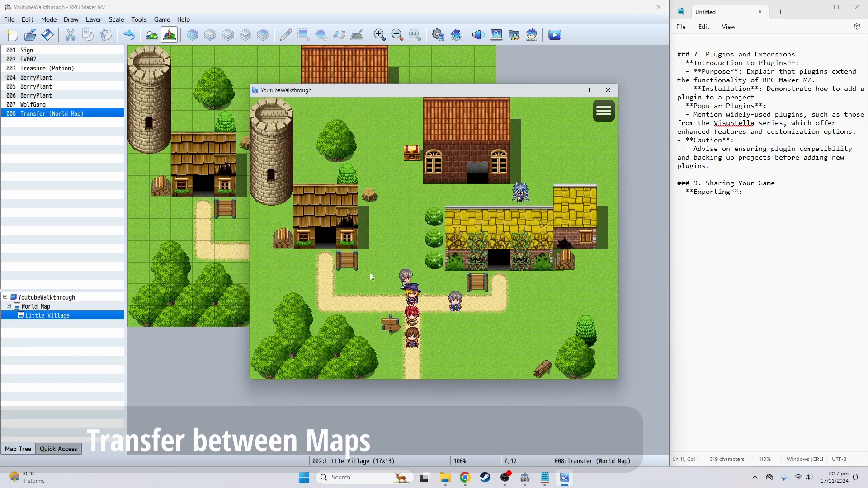
# - Test both transfers by walking the party out of the village's south exit to the World Map and back in
pyautogui.press('Down')
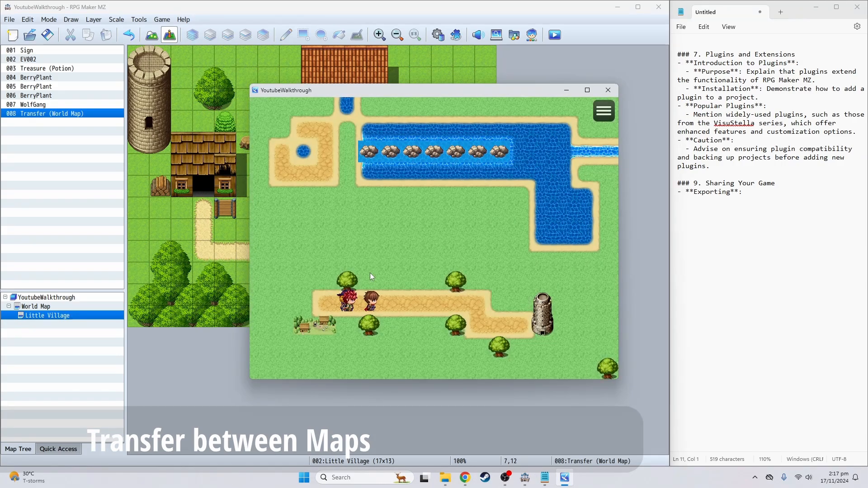
pyautogui.press('Right')
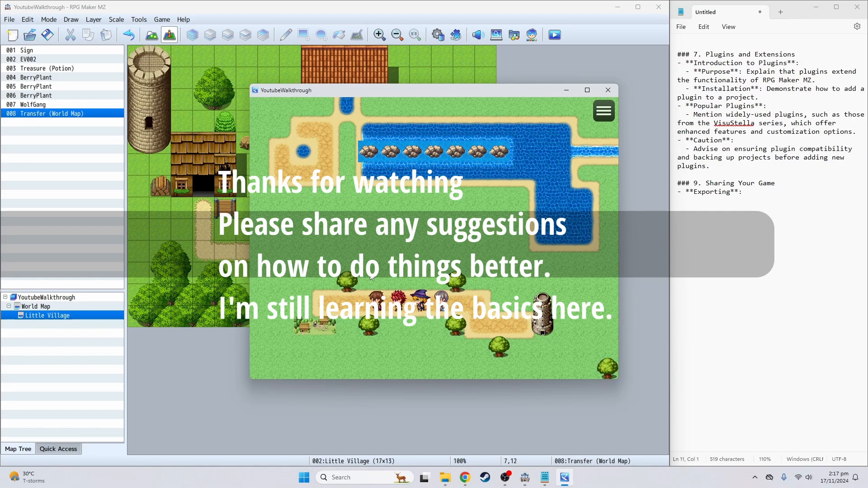
pyautogui.press('Left')
pyautogui.press('Down')
pyautogui.press('Up')
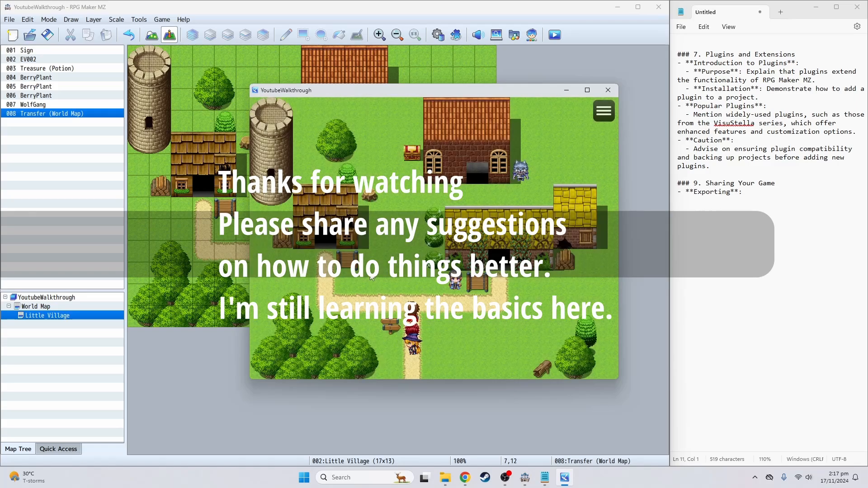
# - Walk the party through the village to collect a berry from a bush and open the treasure chest
pyautogui.press('Up')
pyautogui.press('Return')
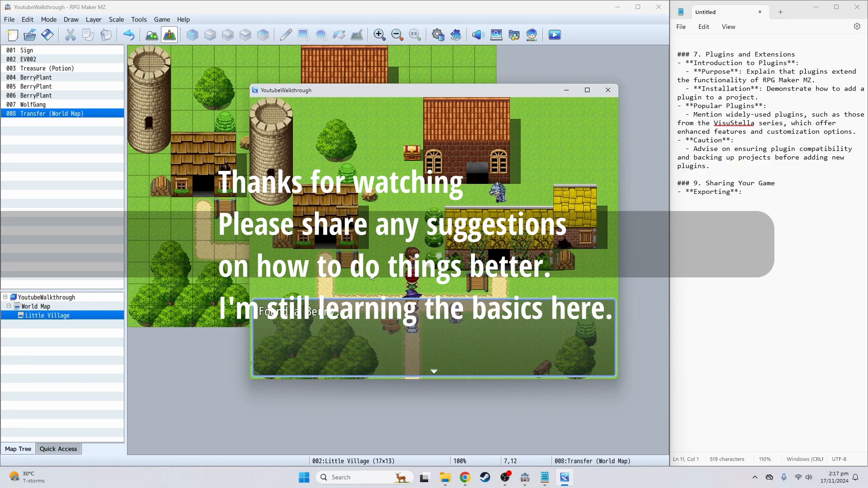
pyautogui.press('Return')
pyautogui.press('Up')
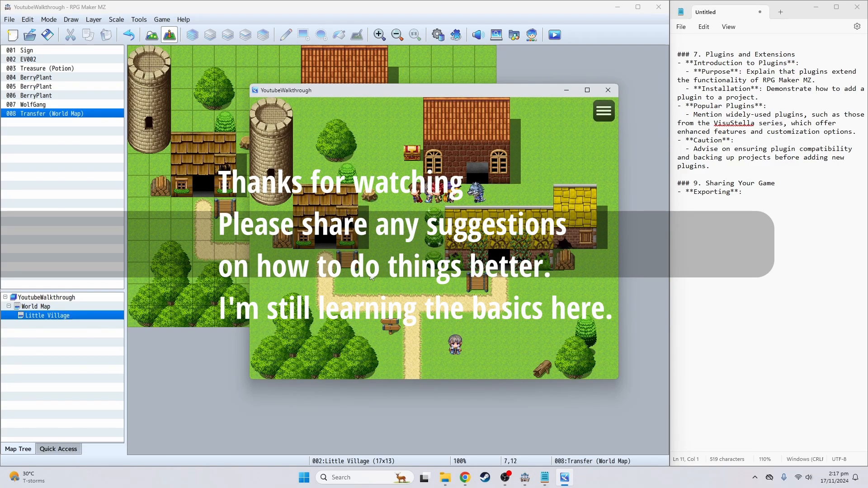
pyautogui.press('Up')
pyautogui.press('Right')
pyautogui.press('Return')
pyautogui.press('Return')
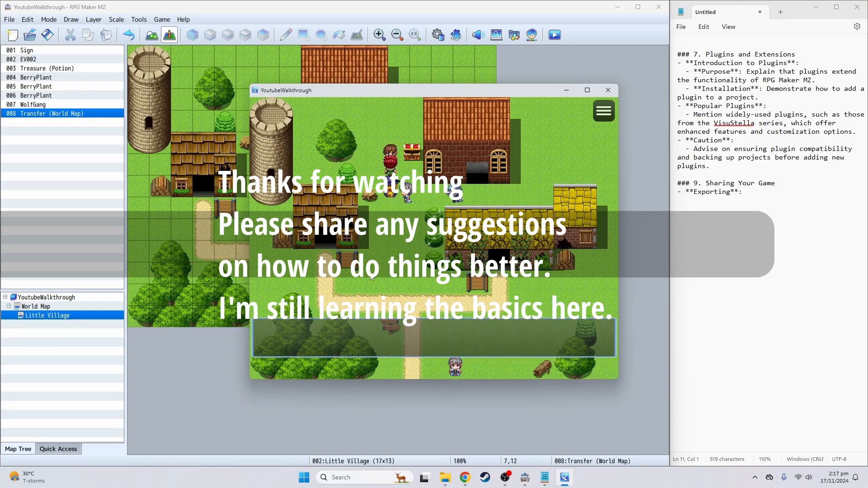
# - Walk the party south to talk to the grey-haired villager, dismiss the dialogue, and return to the village path
pyautogui.press('Down')
pyautogui.press('Down')
pyautogui.press('Right')
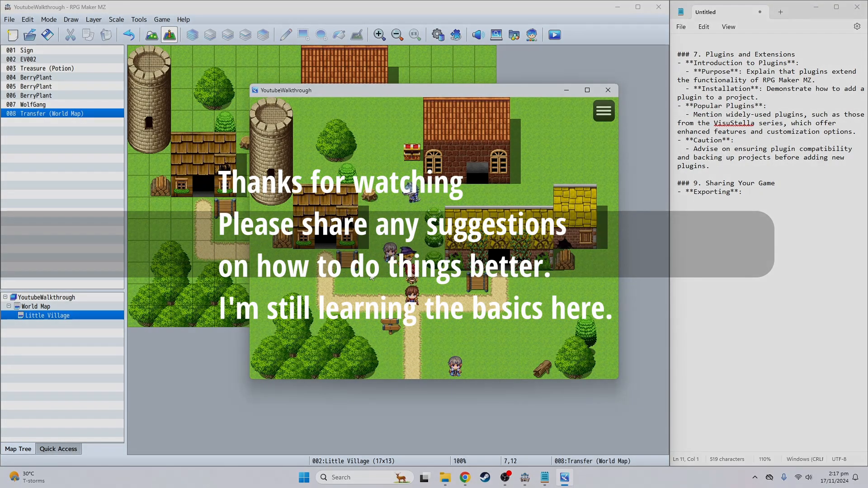
pyautogui.press('Down')
pyautogui.press('Return')
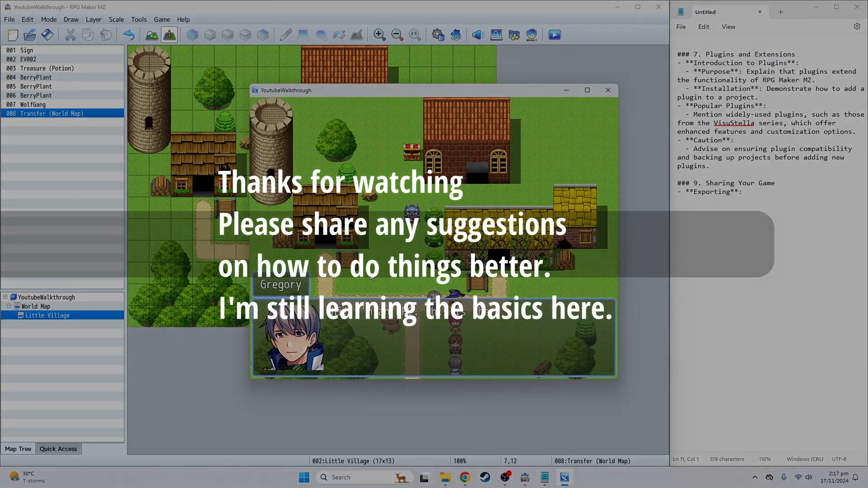
pyautogui.press('Return')
pyautogui.press('Right')
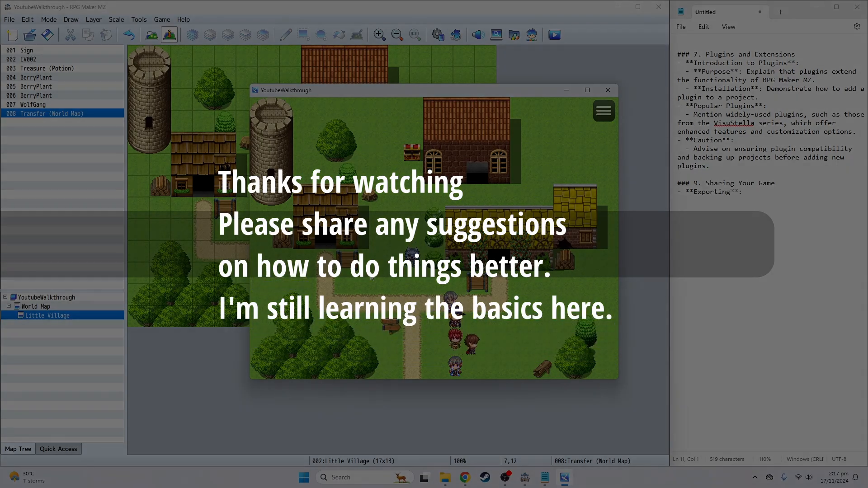
pyautogui.press('Left')
pyautogui.press('Up')
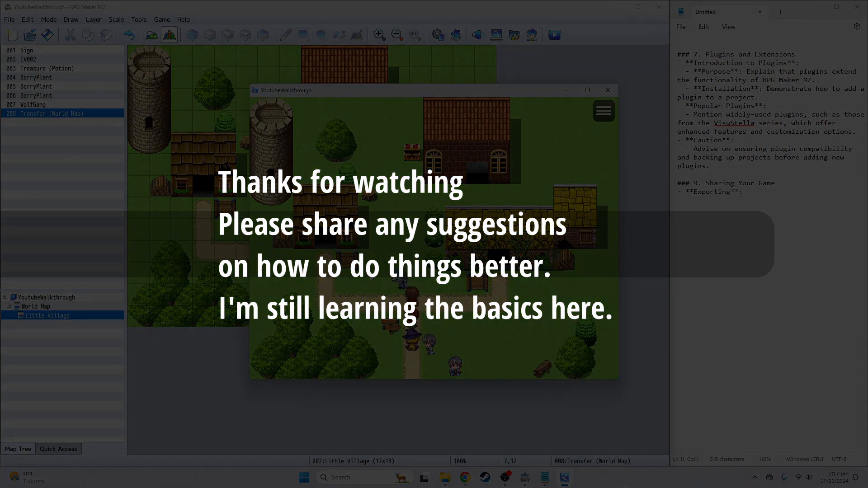